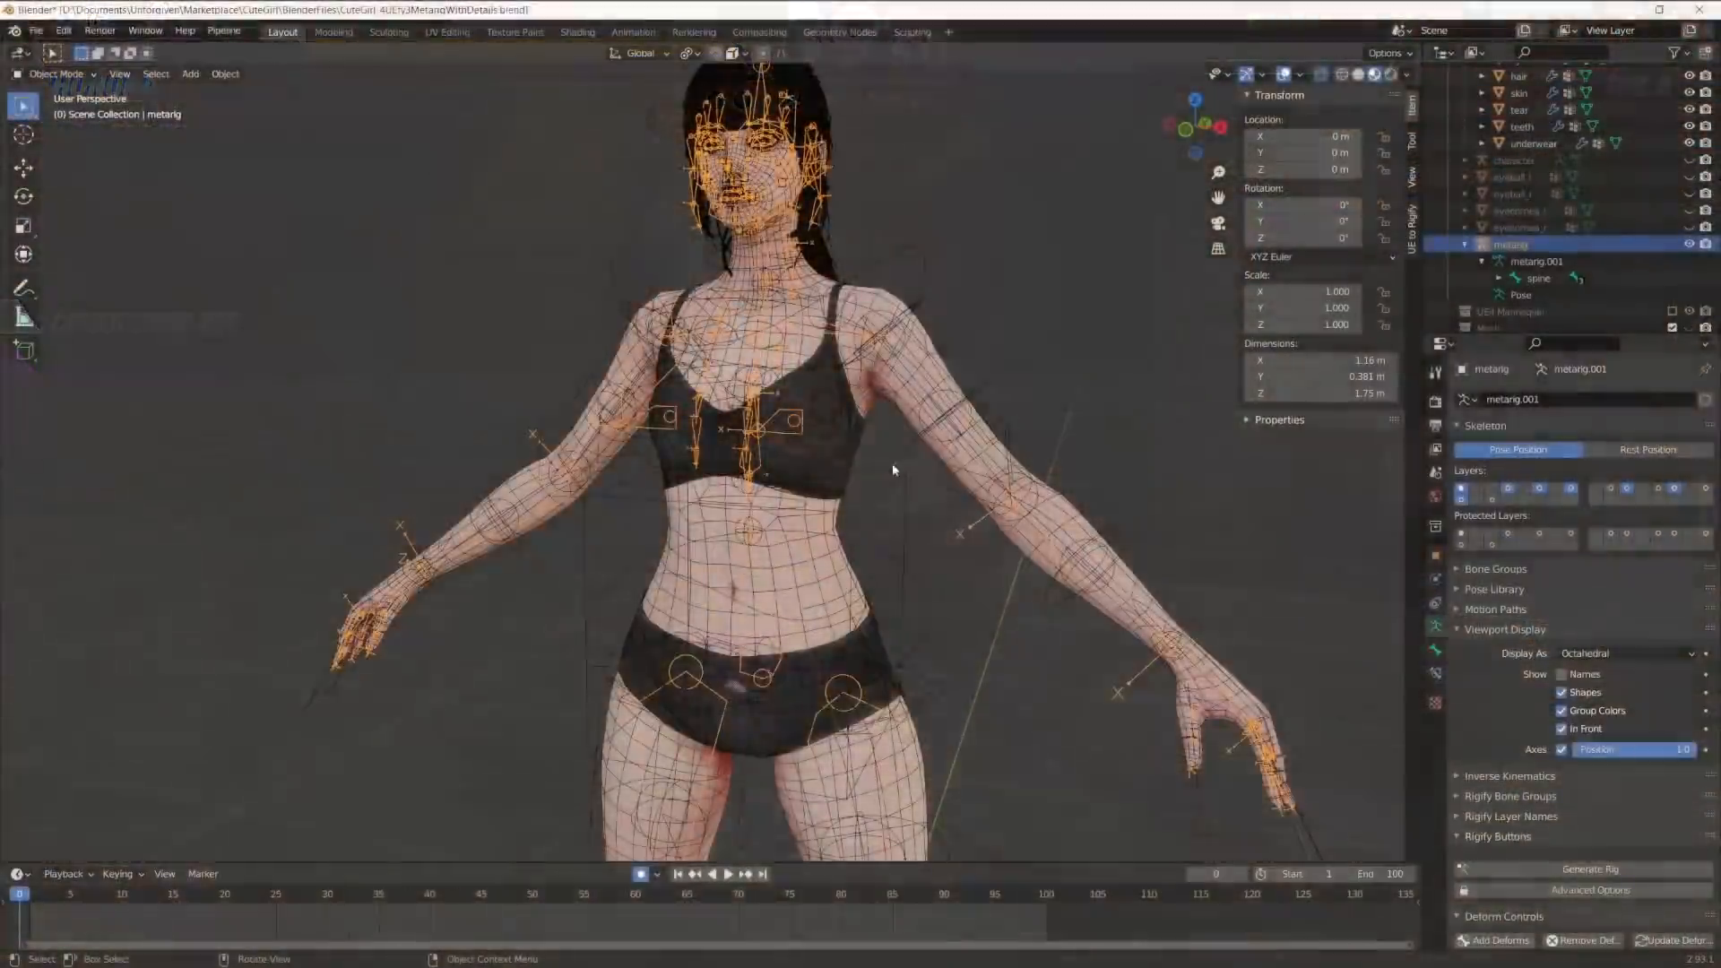
pyautogui.moveTo(891, 463); pyautogui.dragTo(796, 498, button='middle')
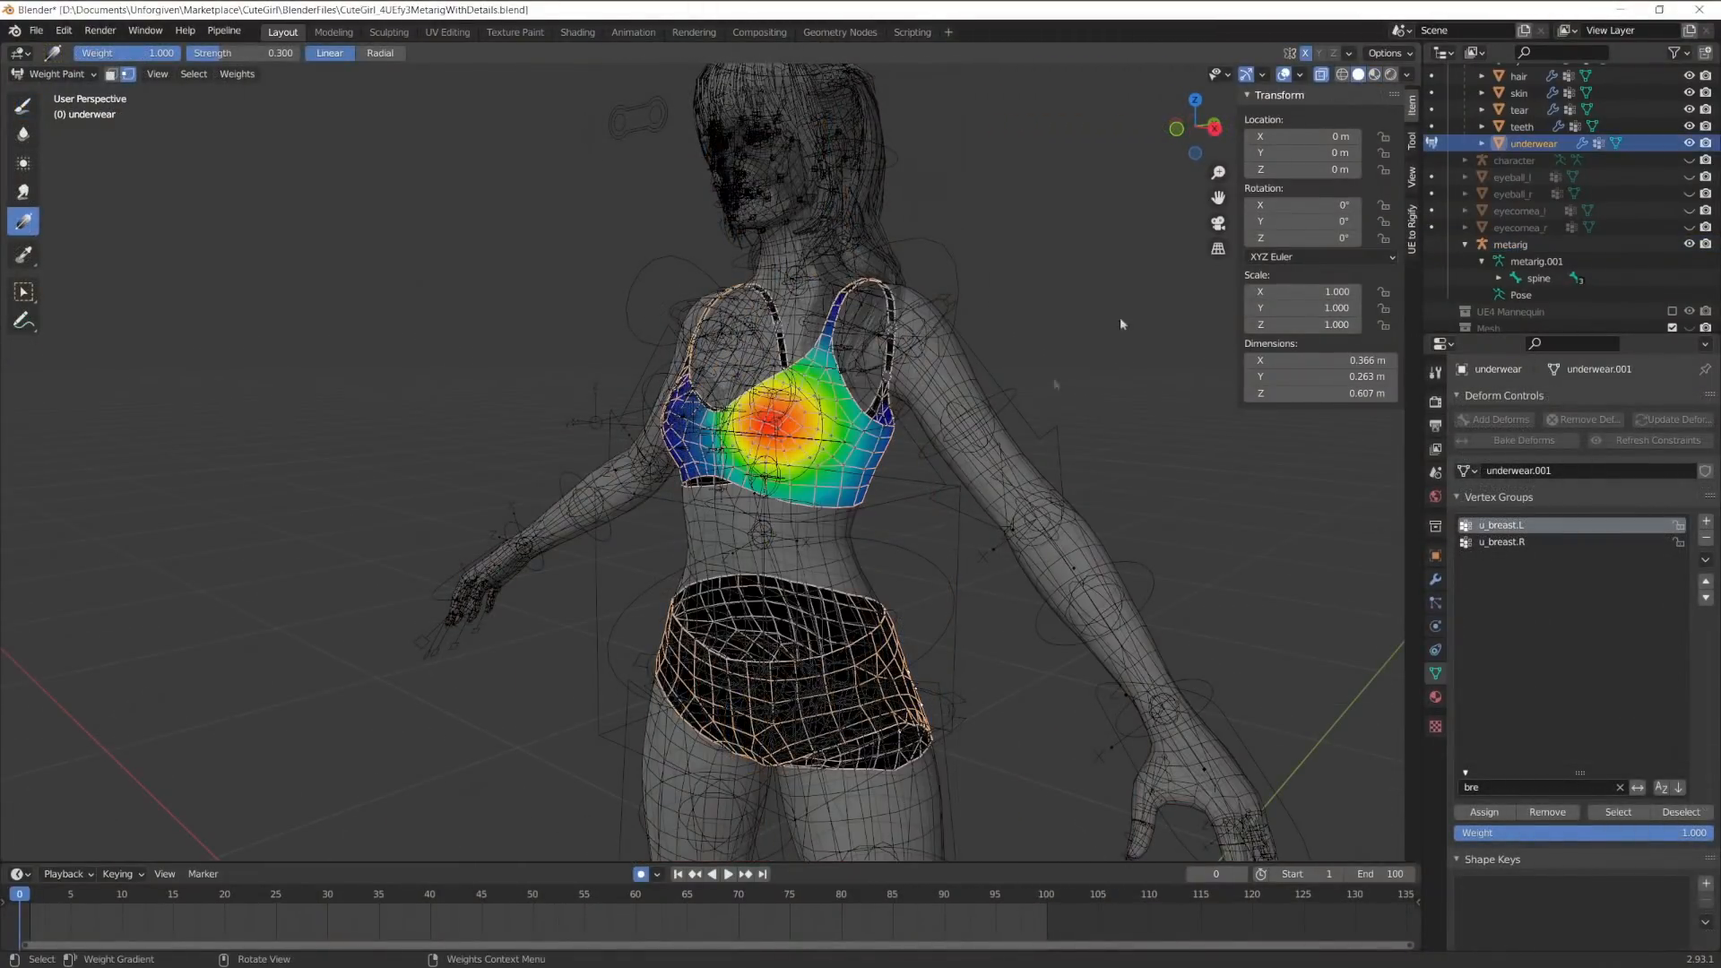
pyautogui.moveTo(964, 497); pyautogui.dragTo(979, 504, button='middle')
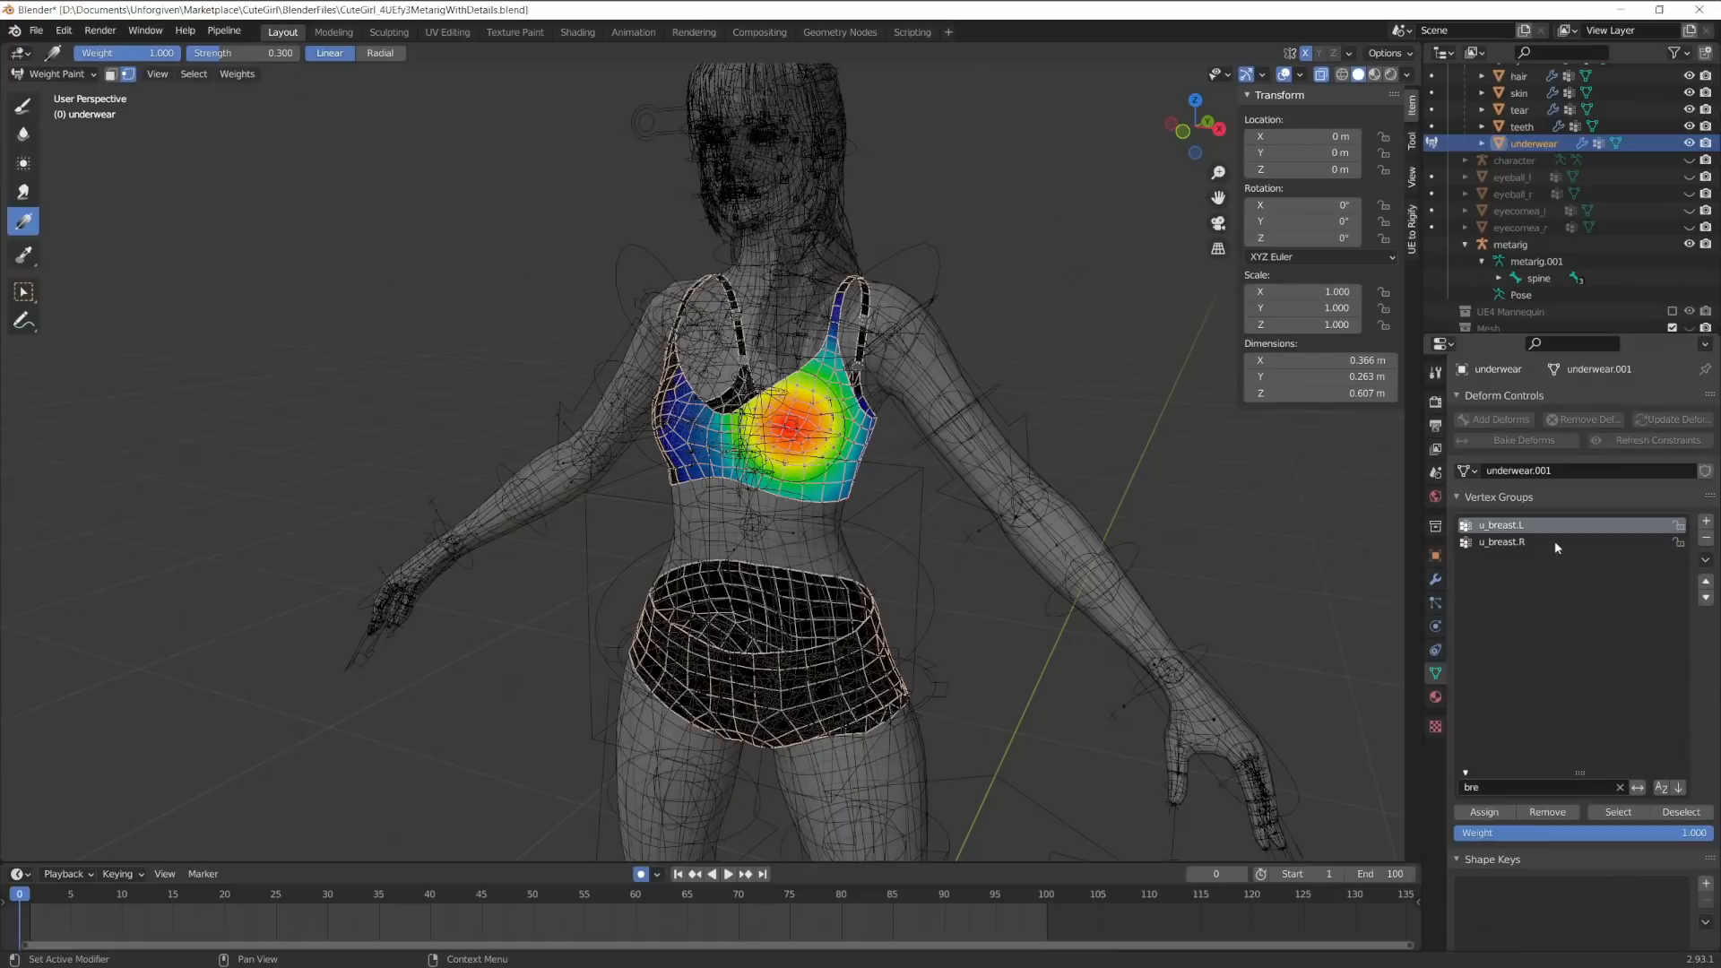
pyautogui.moveTo(986, 493); pyautogui.dragTo(1264, 510, button='middle')
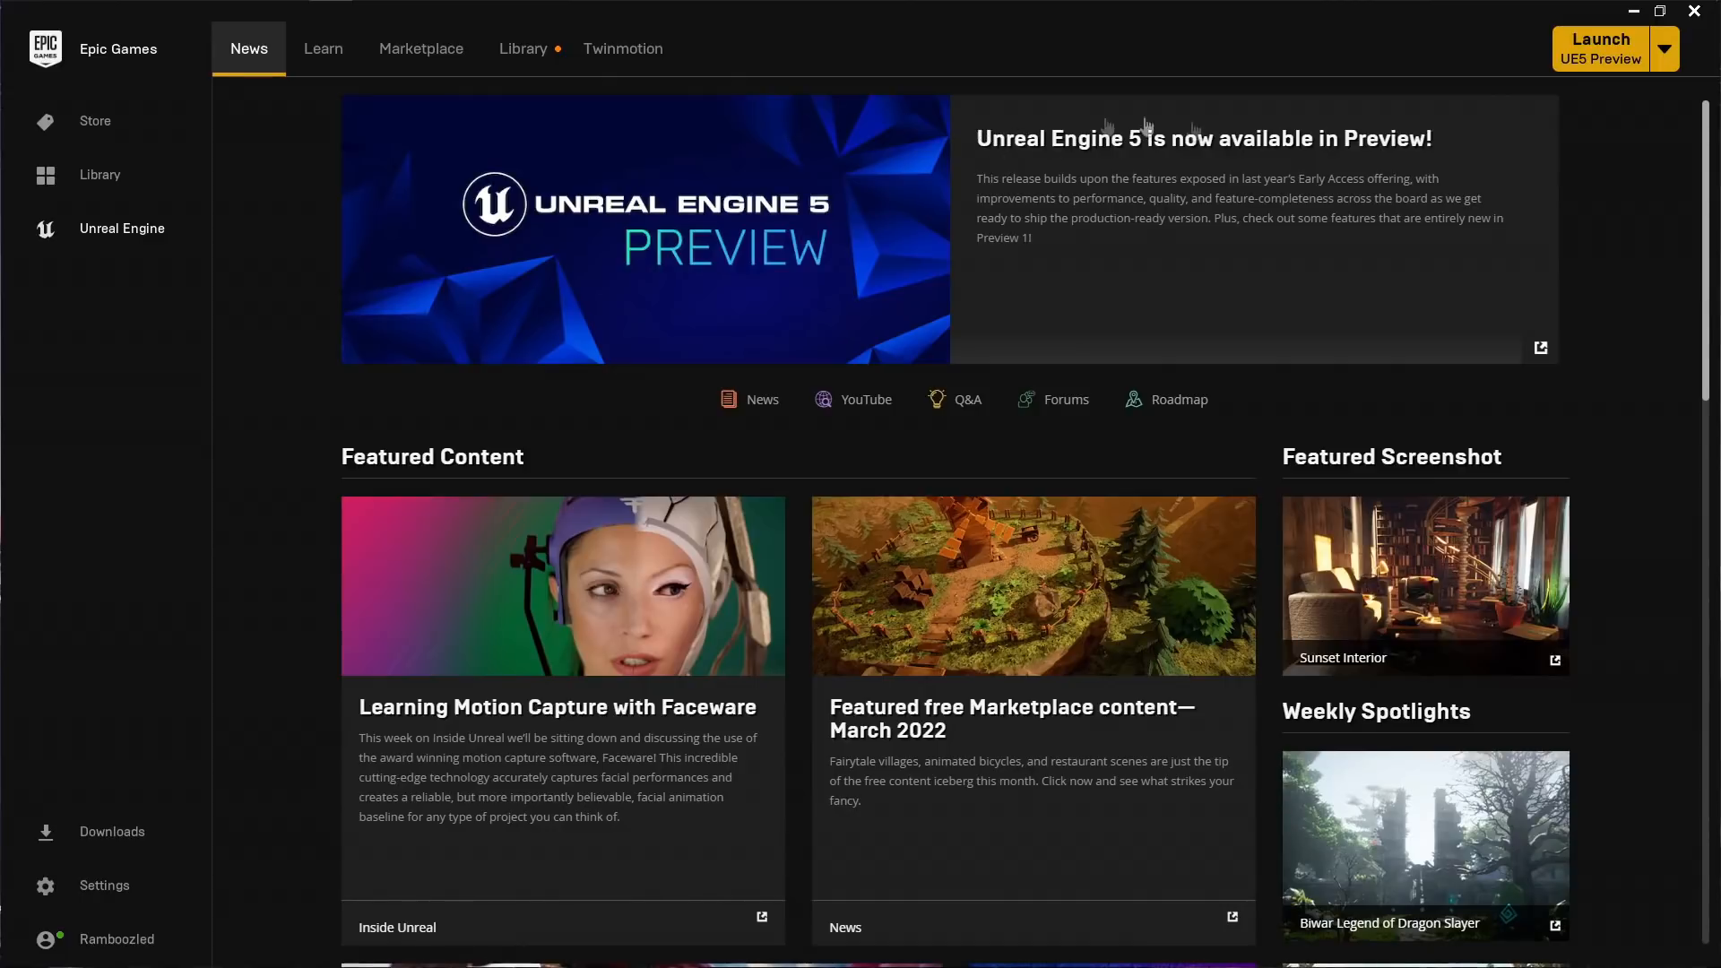
# Launch the UE5 Preview and create a Blank Games project named JigglePhysics, dismissing the new-plugins notice
pyautogui.click(1602, 54)
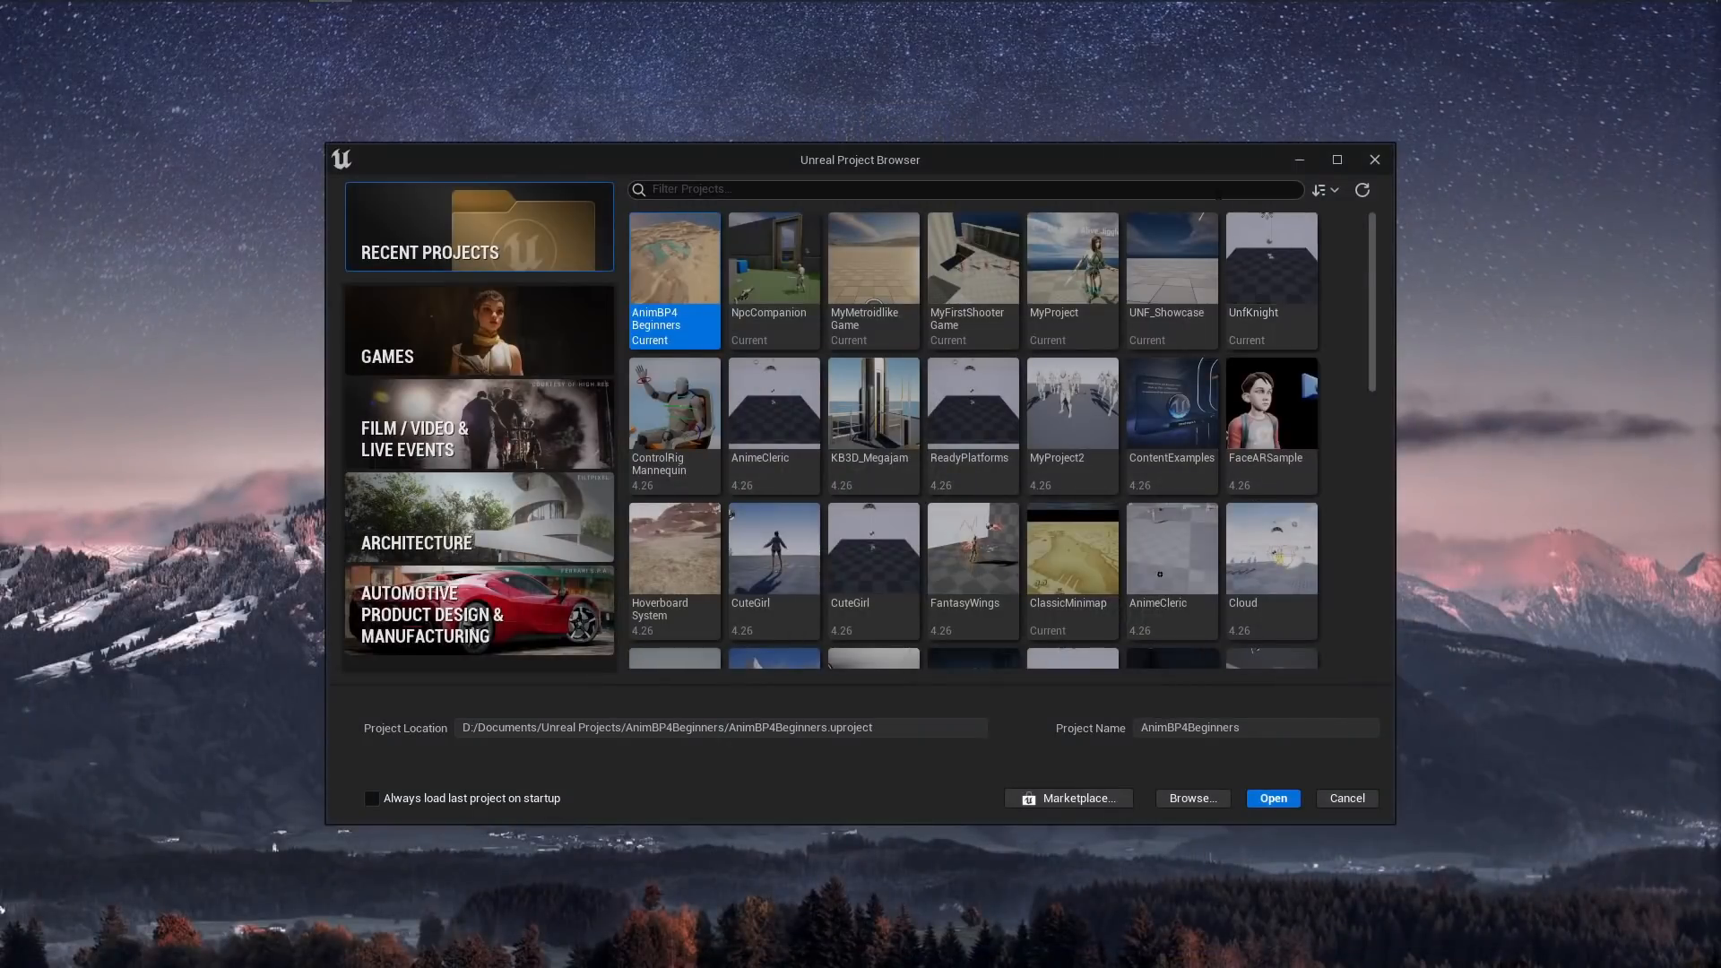
pyautogui.click(410, 330)
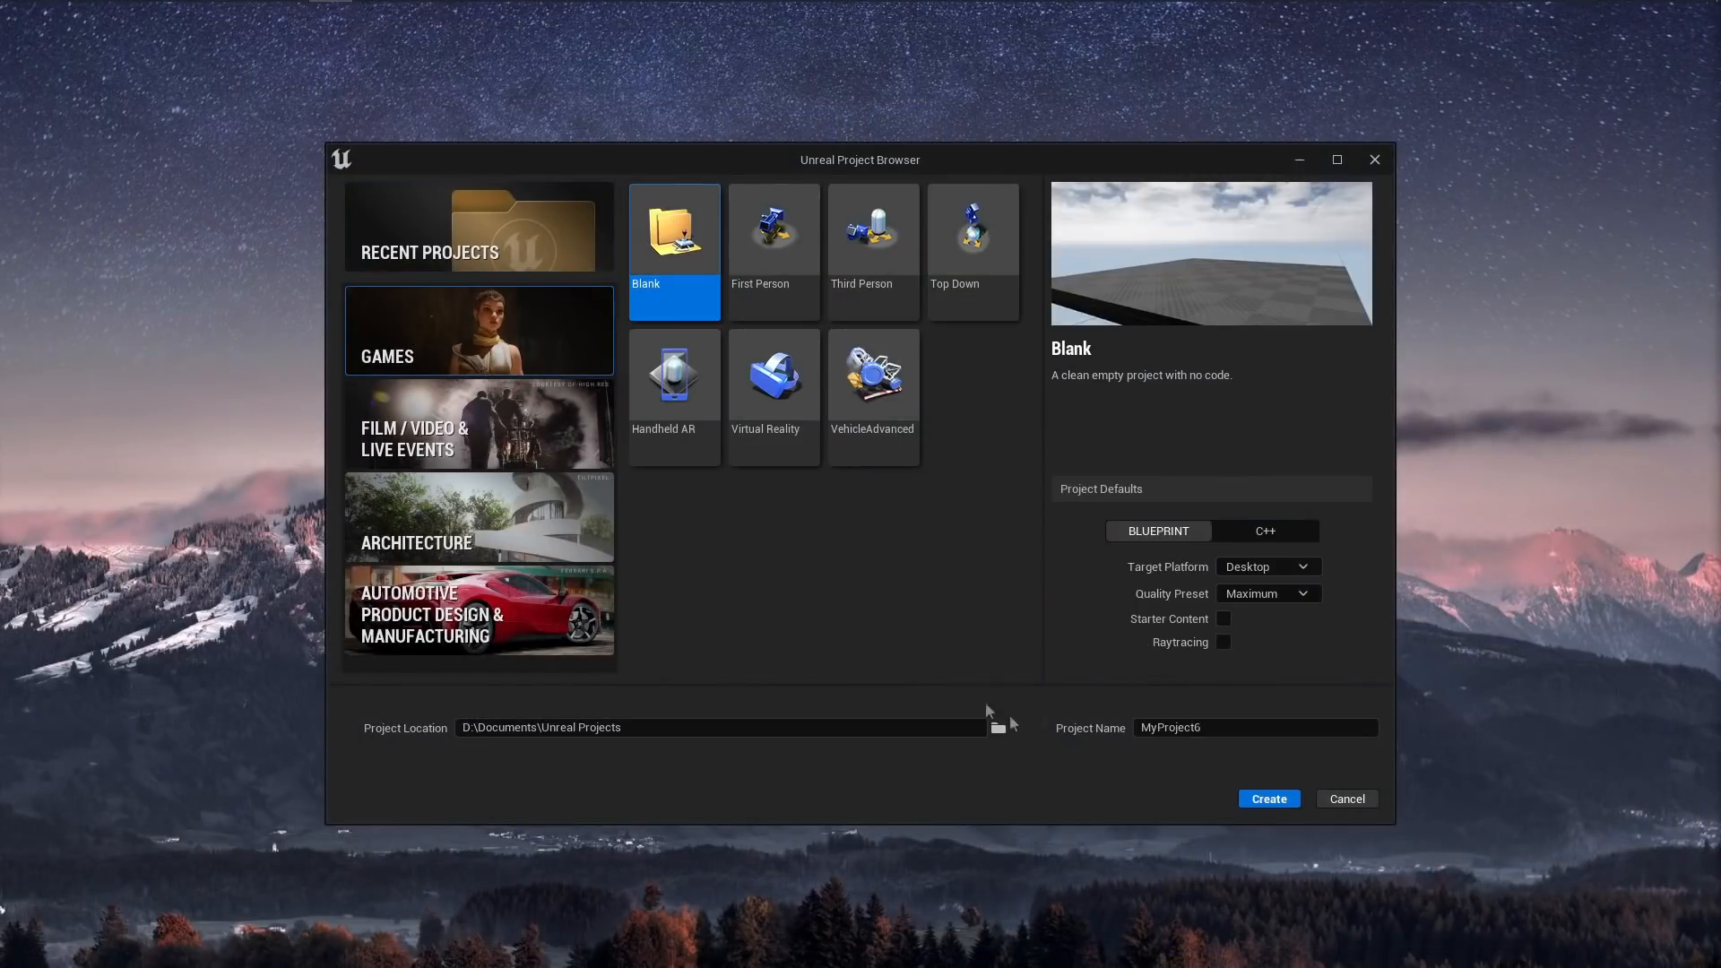
pyautogui.click(1221, 733)
pyautogui.write('JigglePhysics')
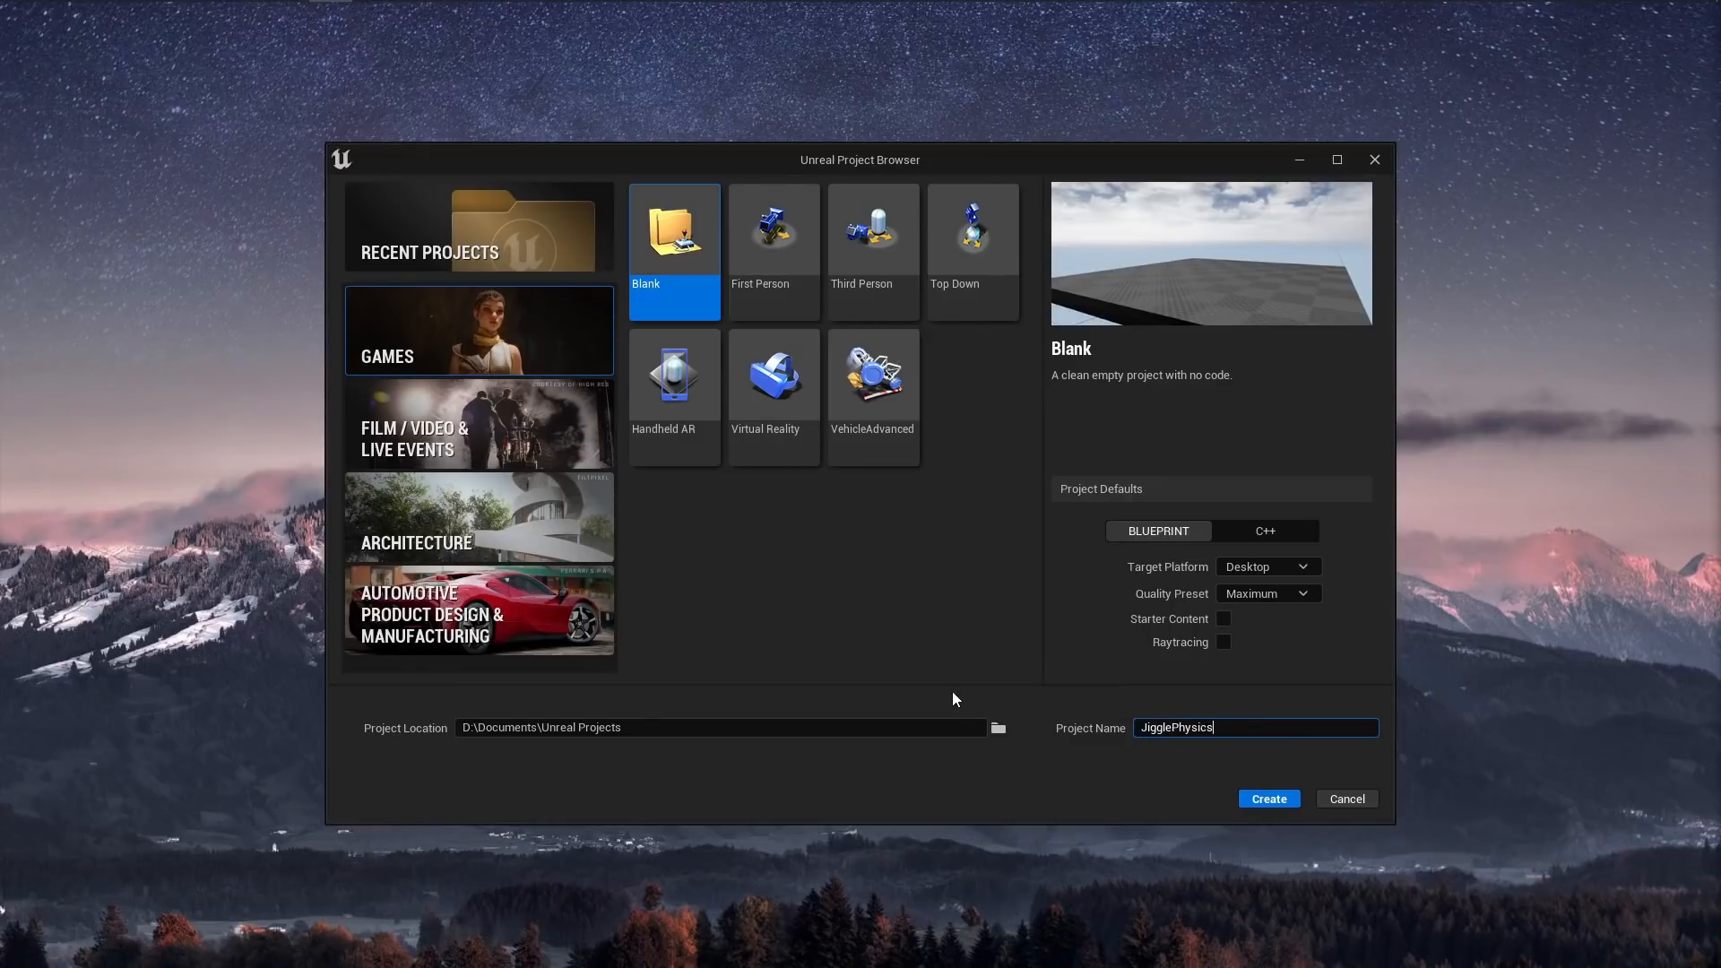
pyautogui.click(1266, 798)
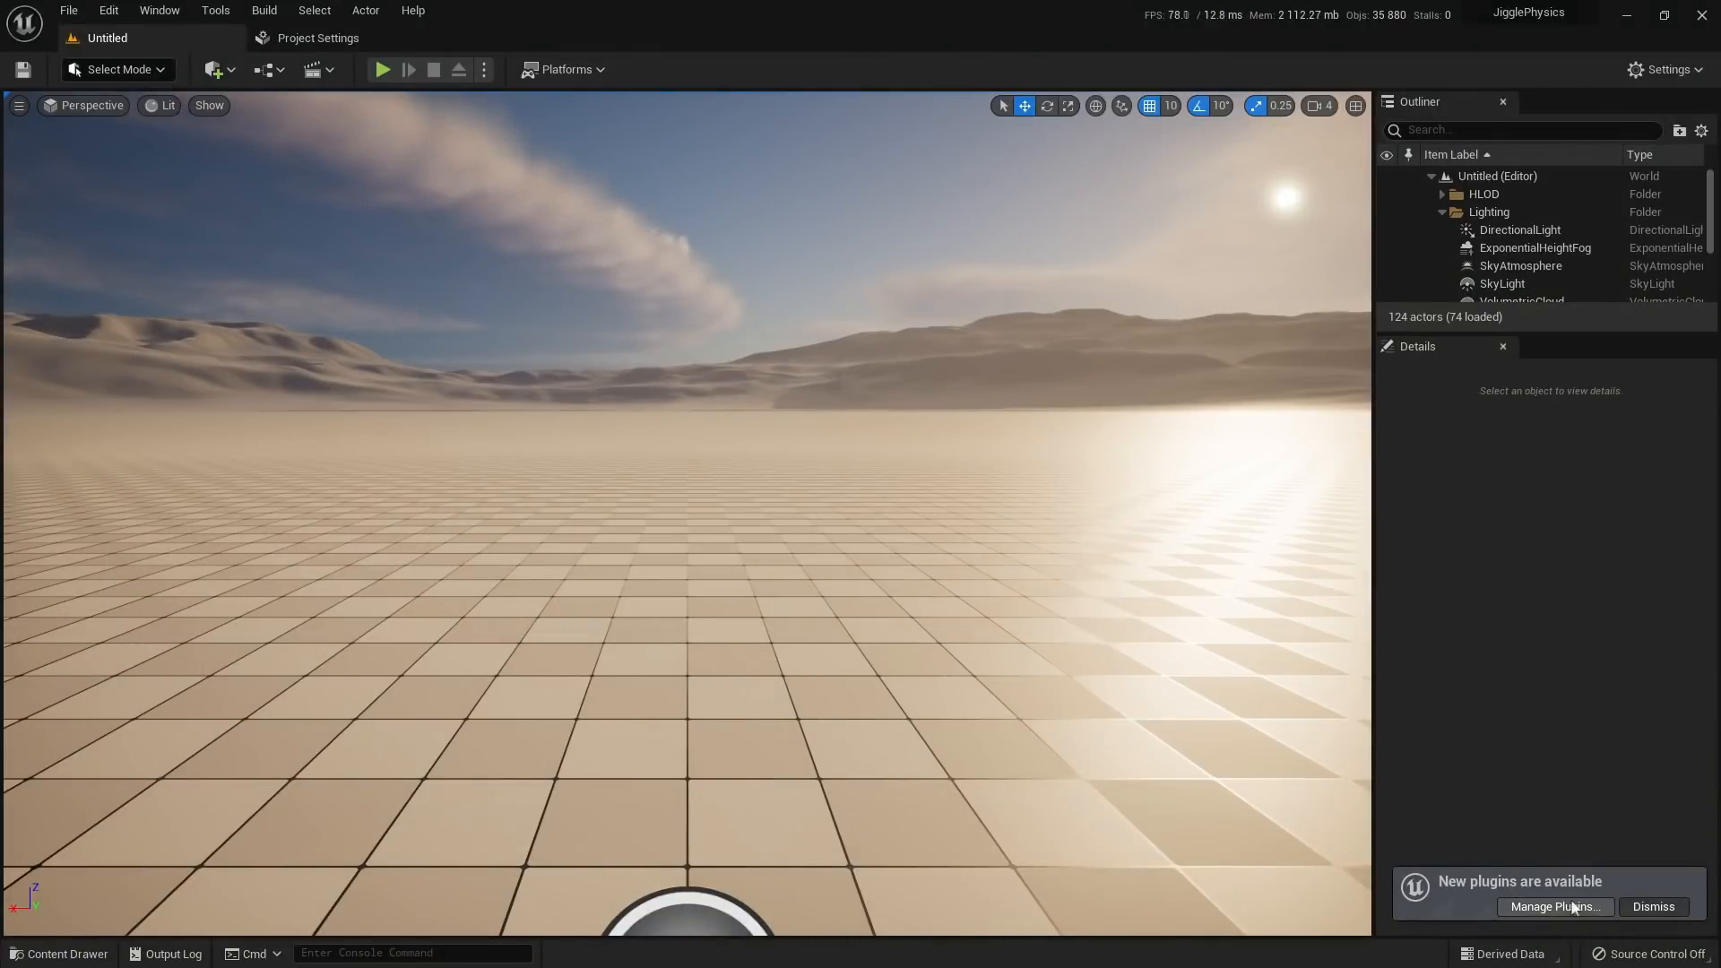
pyautogui.click(1653, 906)
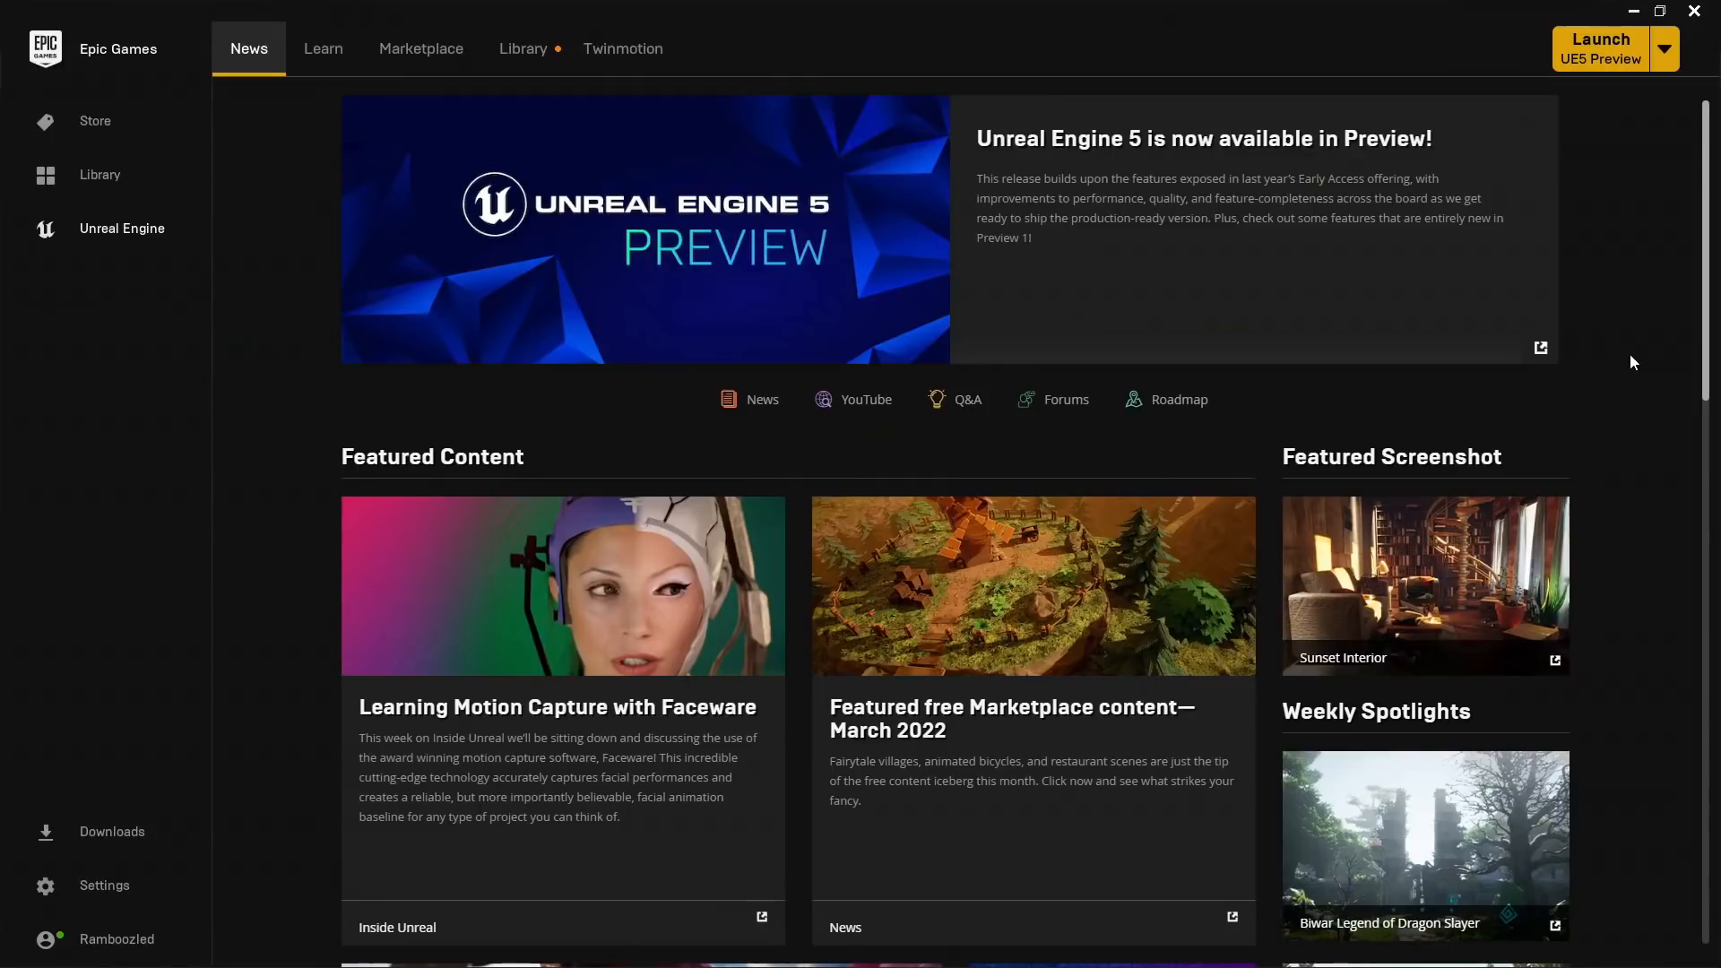
# Search the Epic Games Launcher's Marketplace for "paragon" and open the Paragon: Yin content page
pyautogui.click(428, 59)
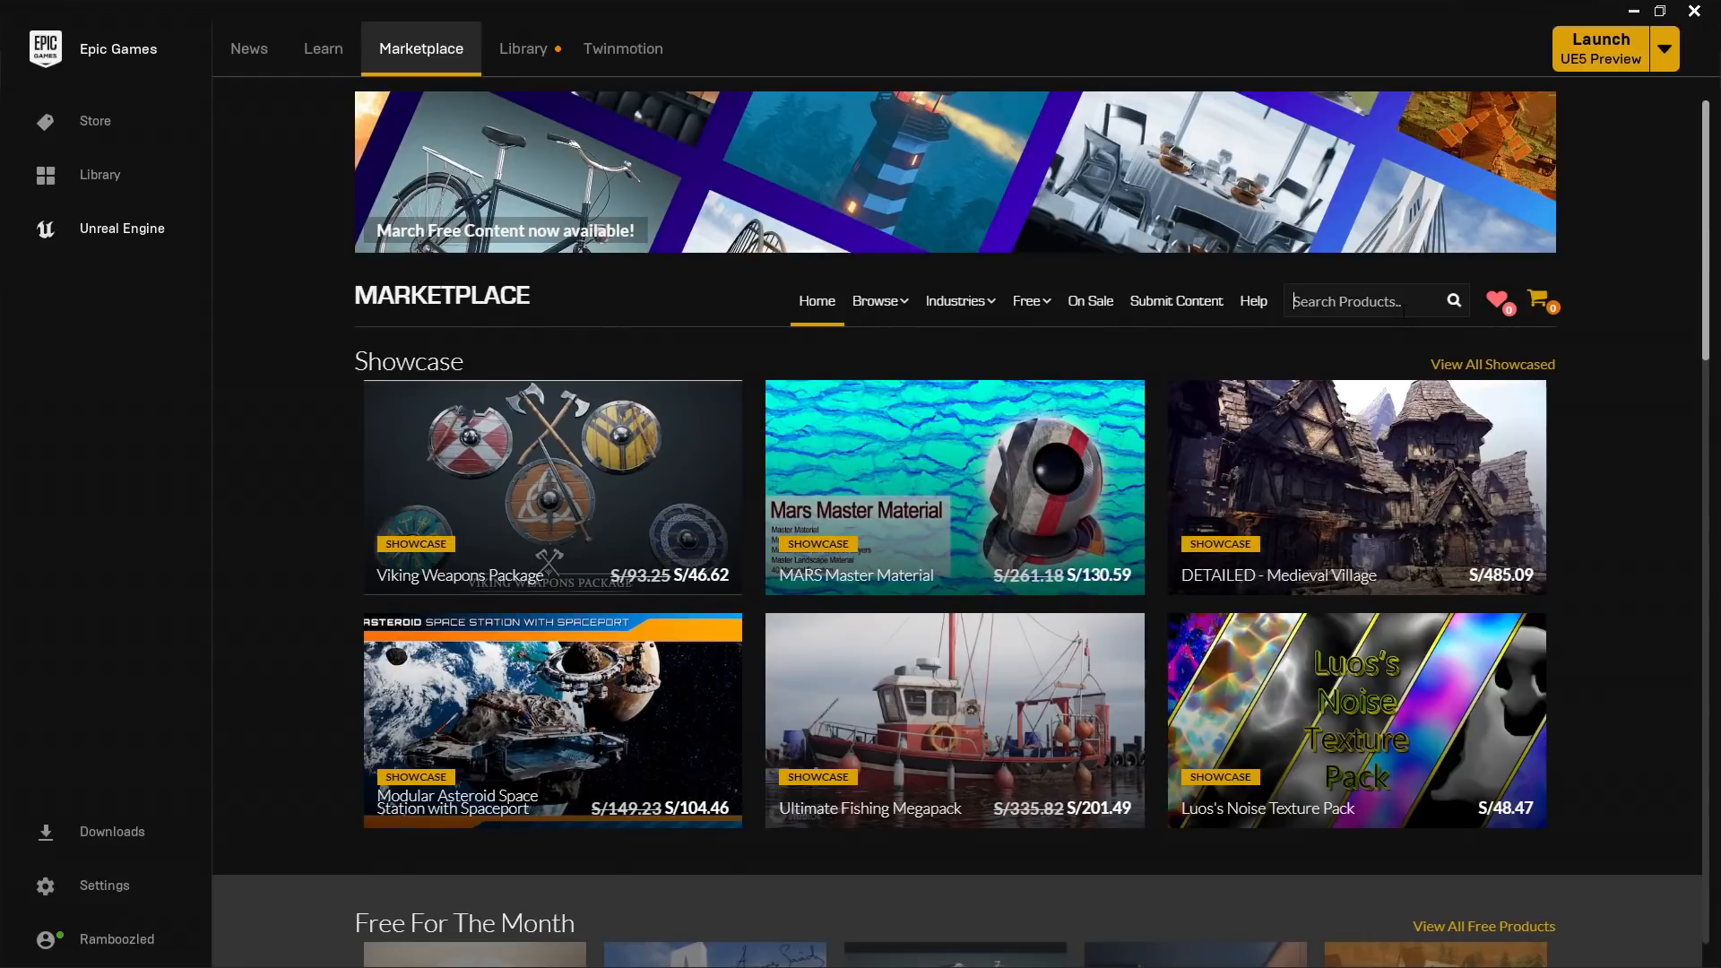
pyautogui.write('paragon')
pyautogui.press('Return')
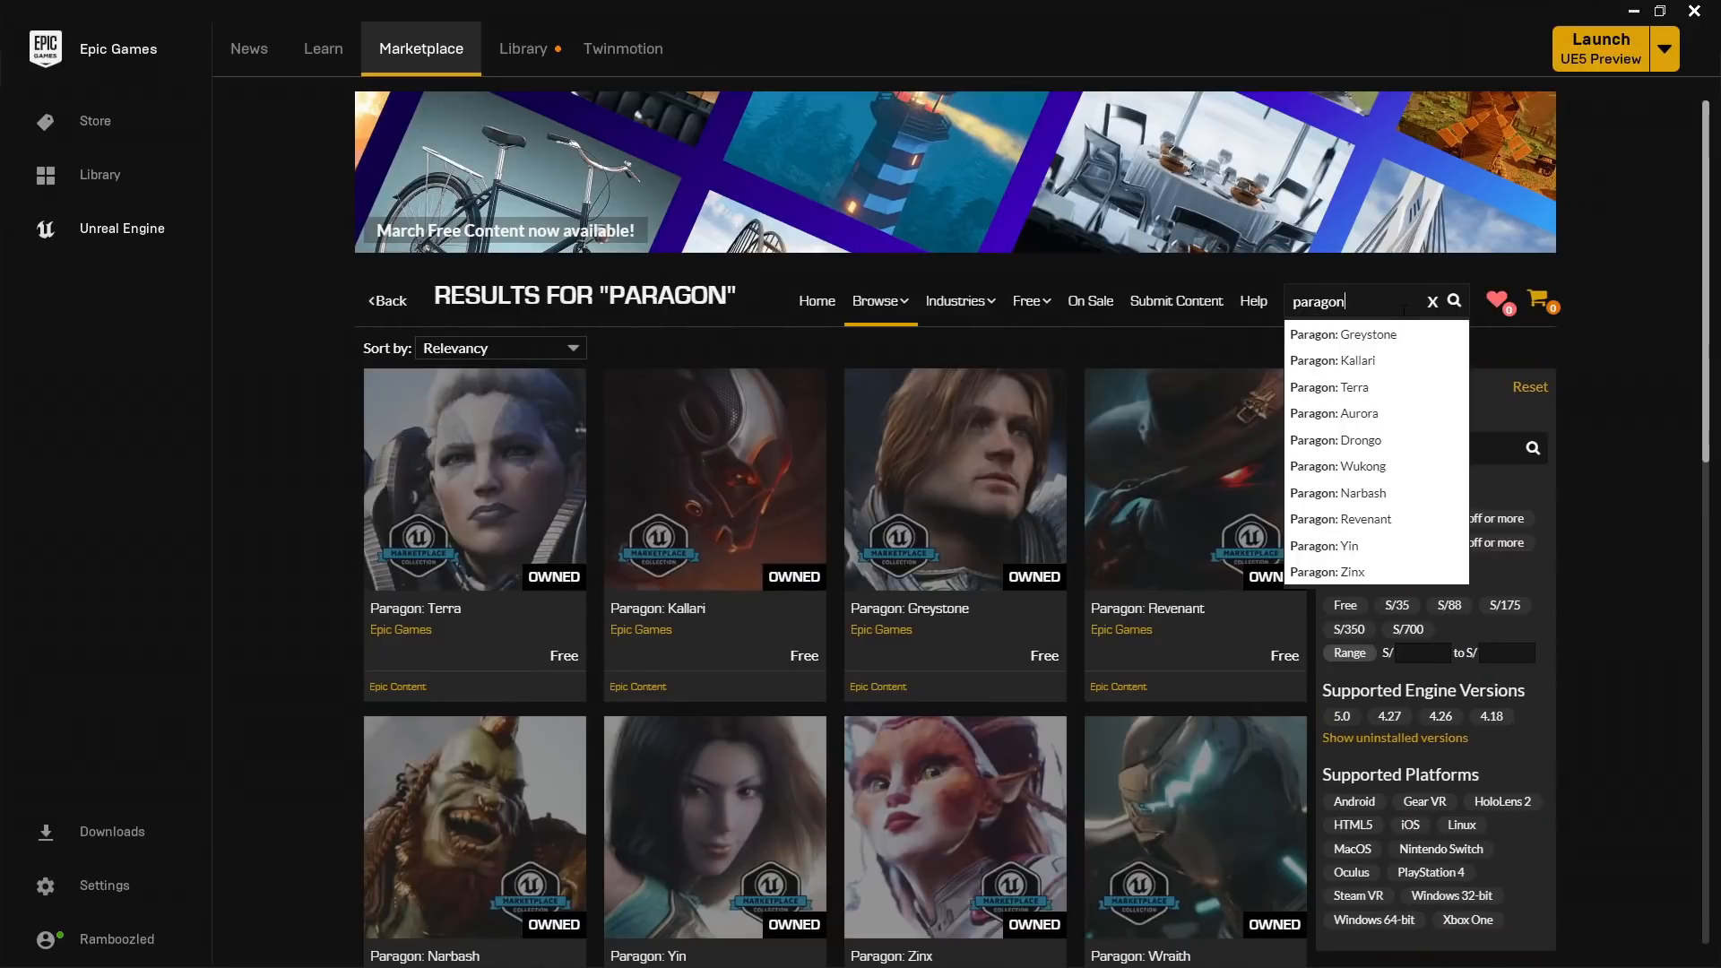
pyautogui.scroll(-5, 831, 644)
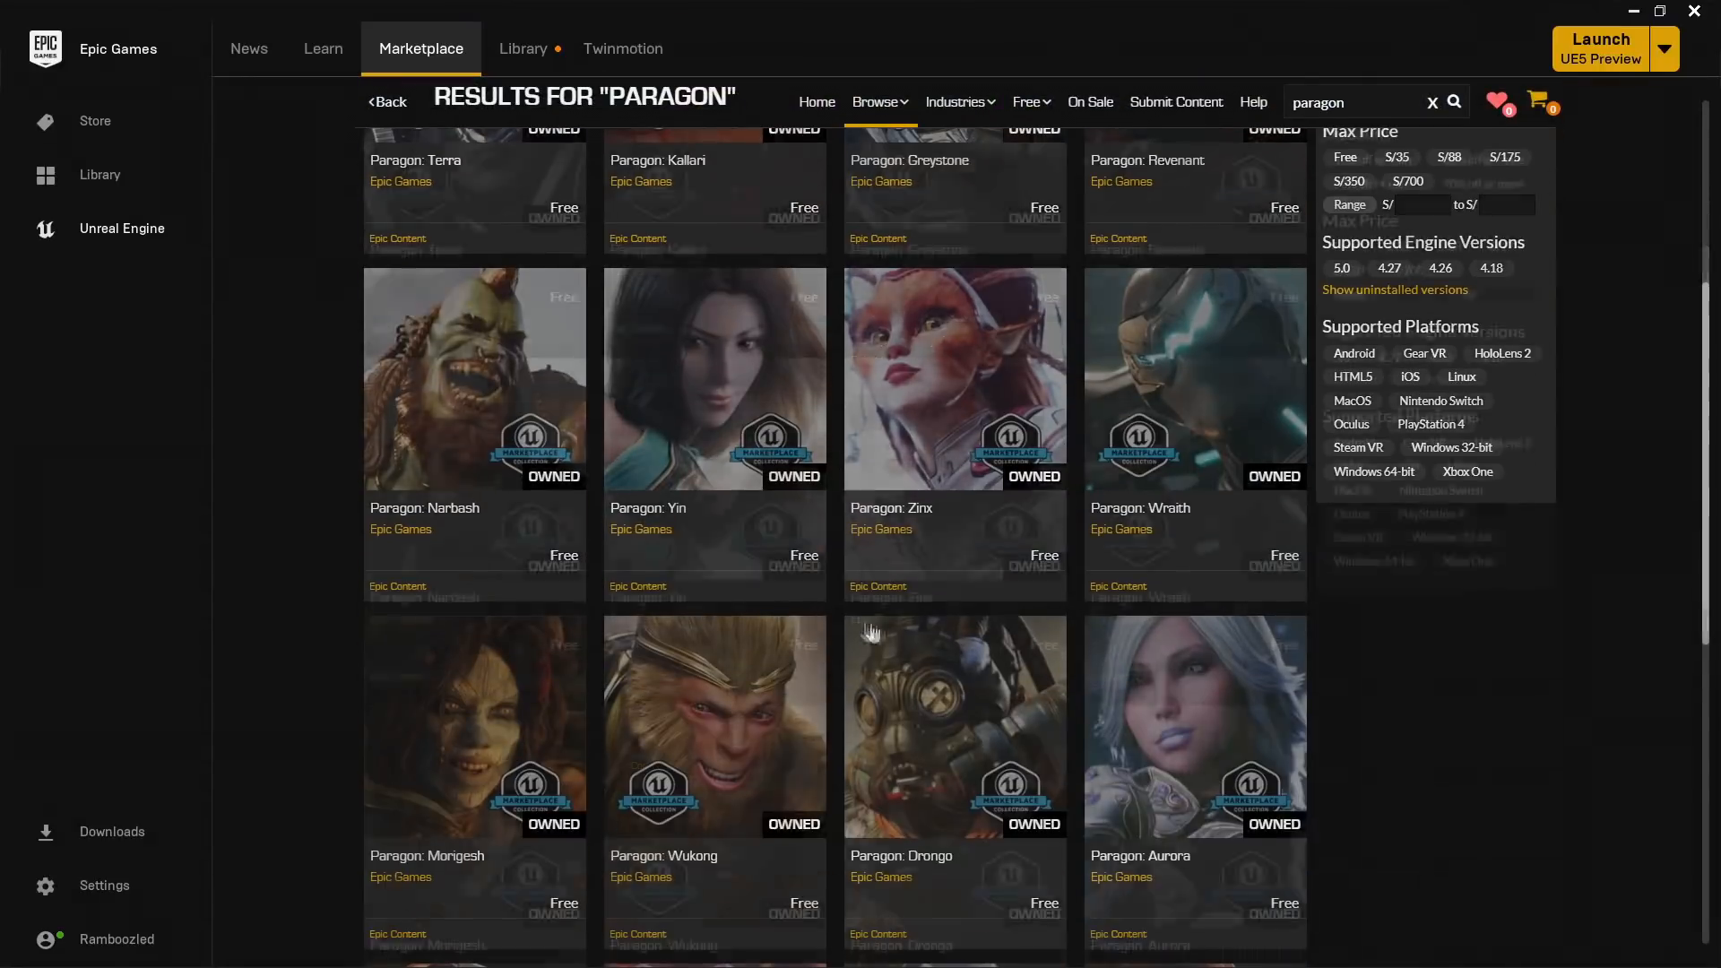
pyautogui.click(684, 427)
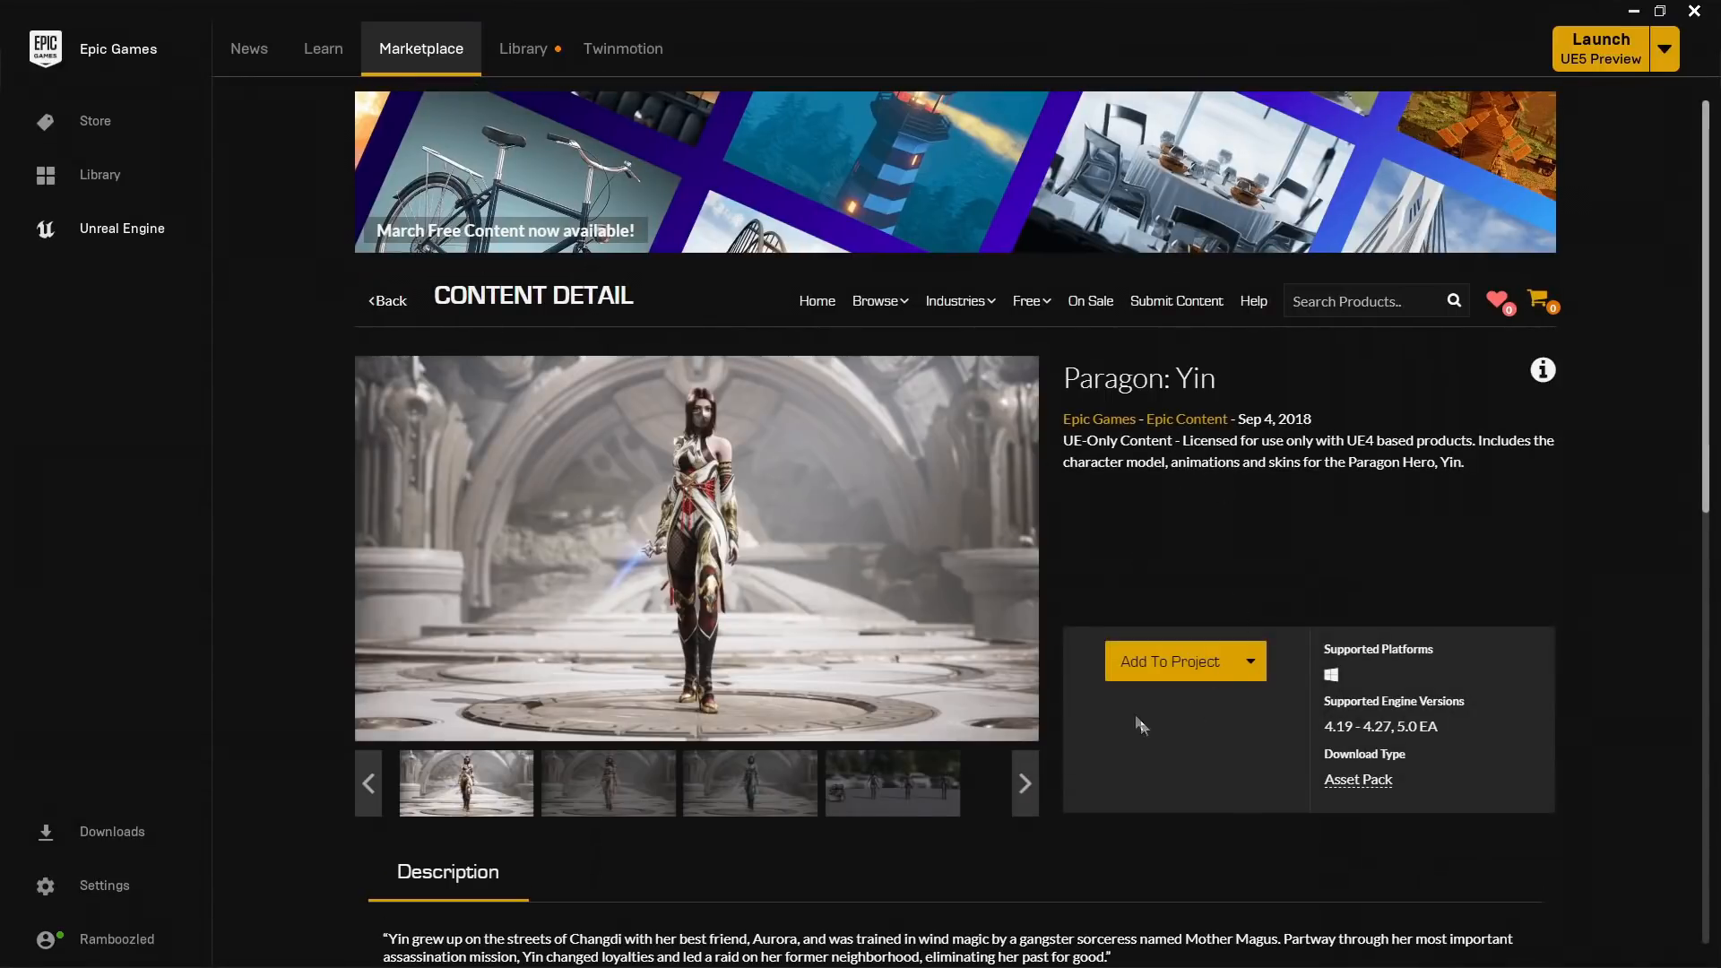
# Add Paragon: Yin to the JigglePhysics project, showing all projects and selecting asset version 5.0EA
pyautogui.click(1181, 663)
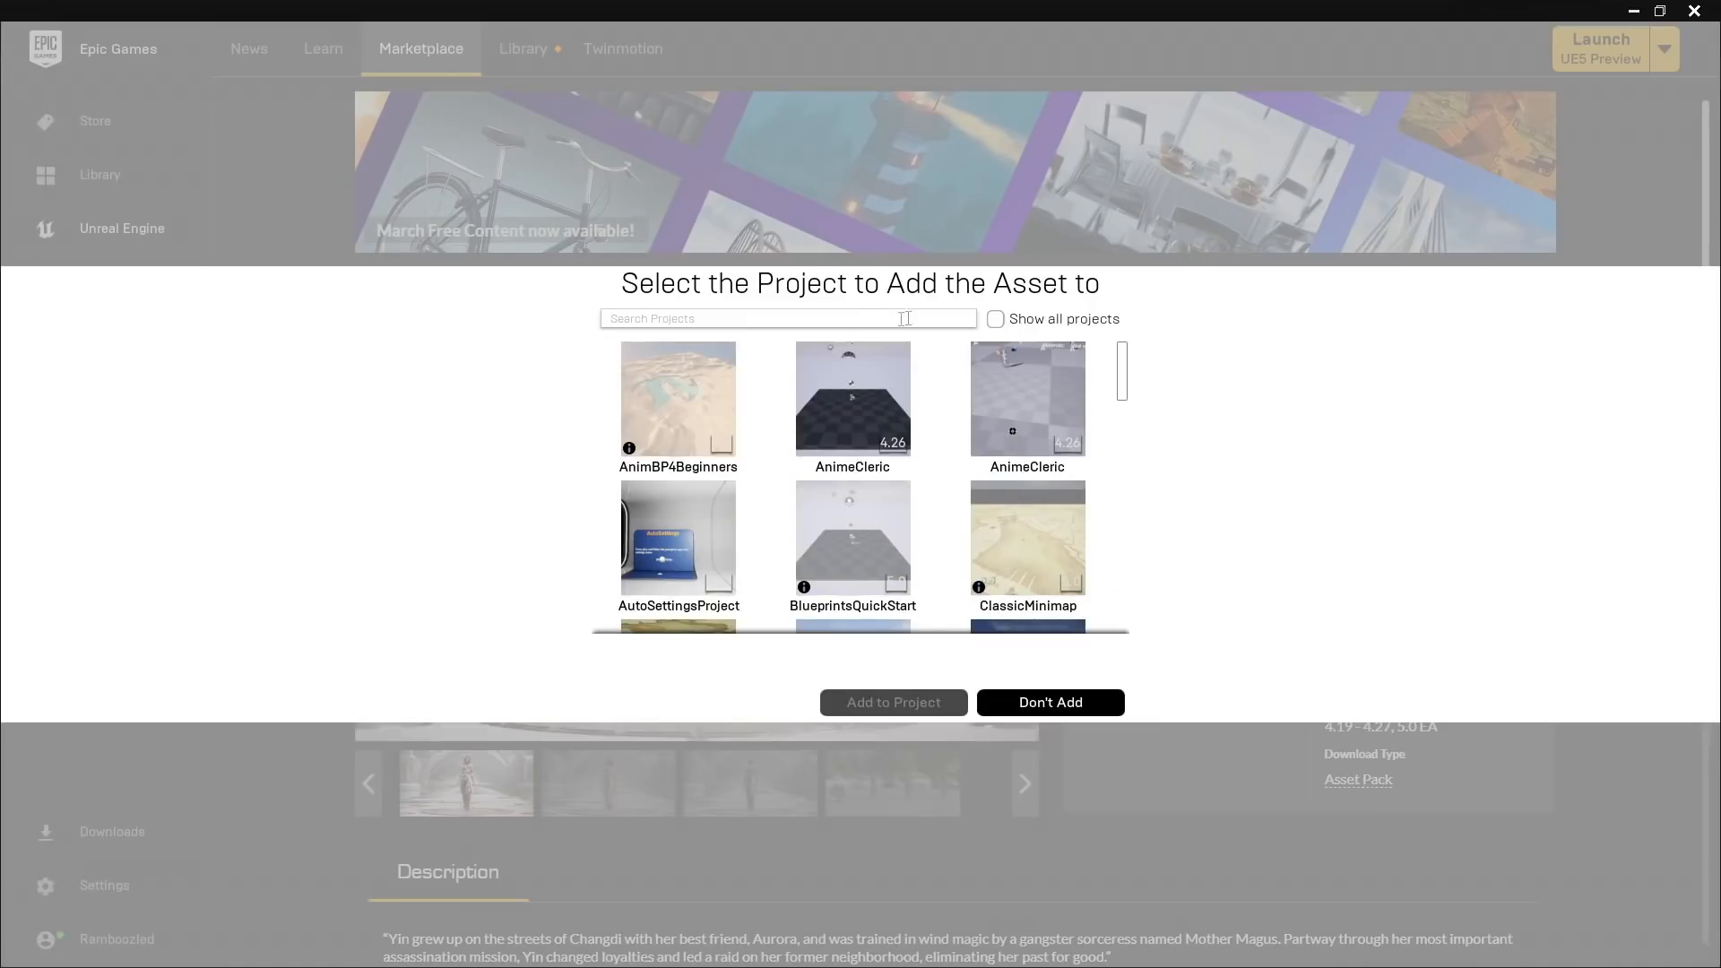
pyautogui.click(997, 320)
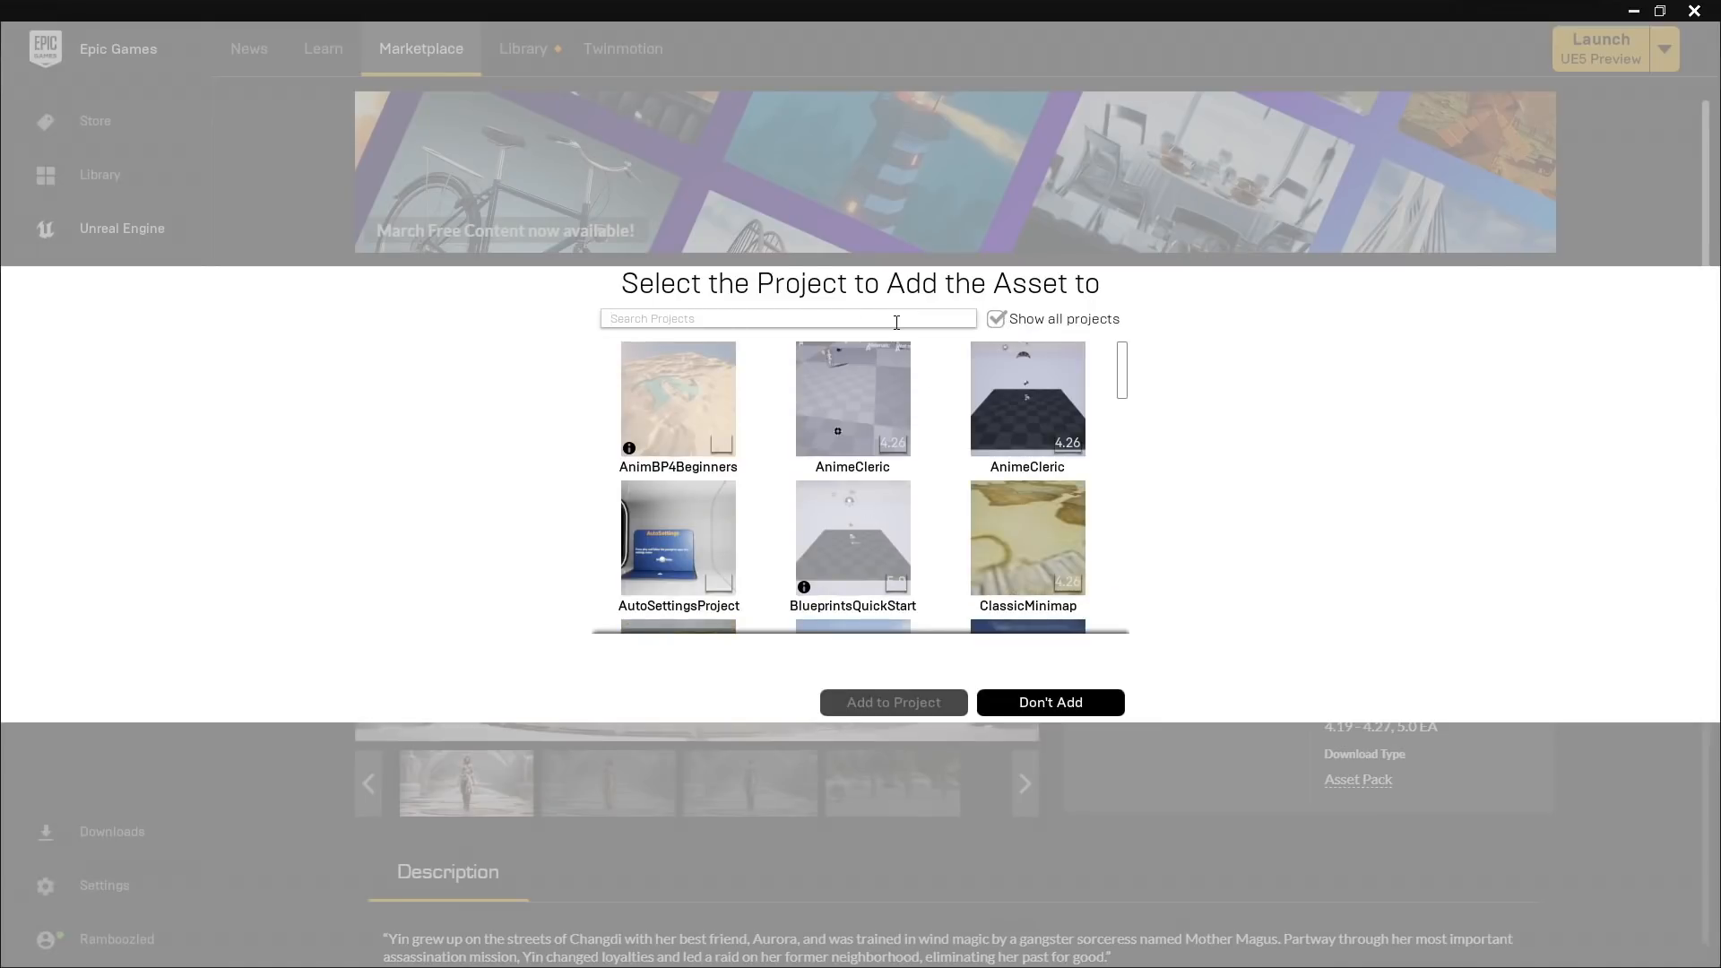
pyautogui.write('jigg')
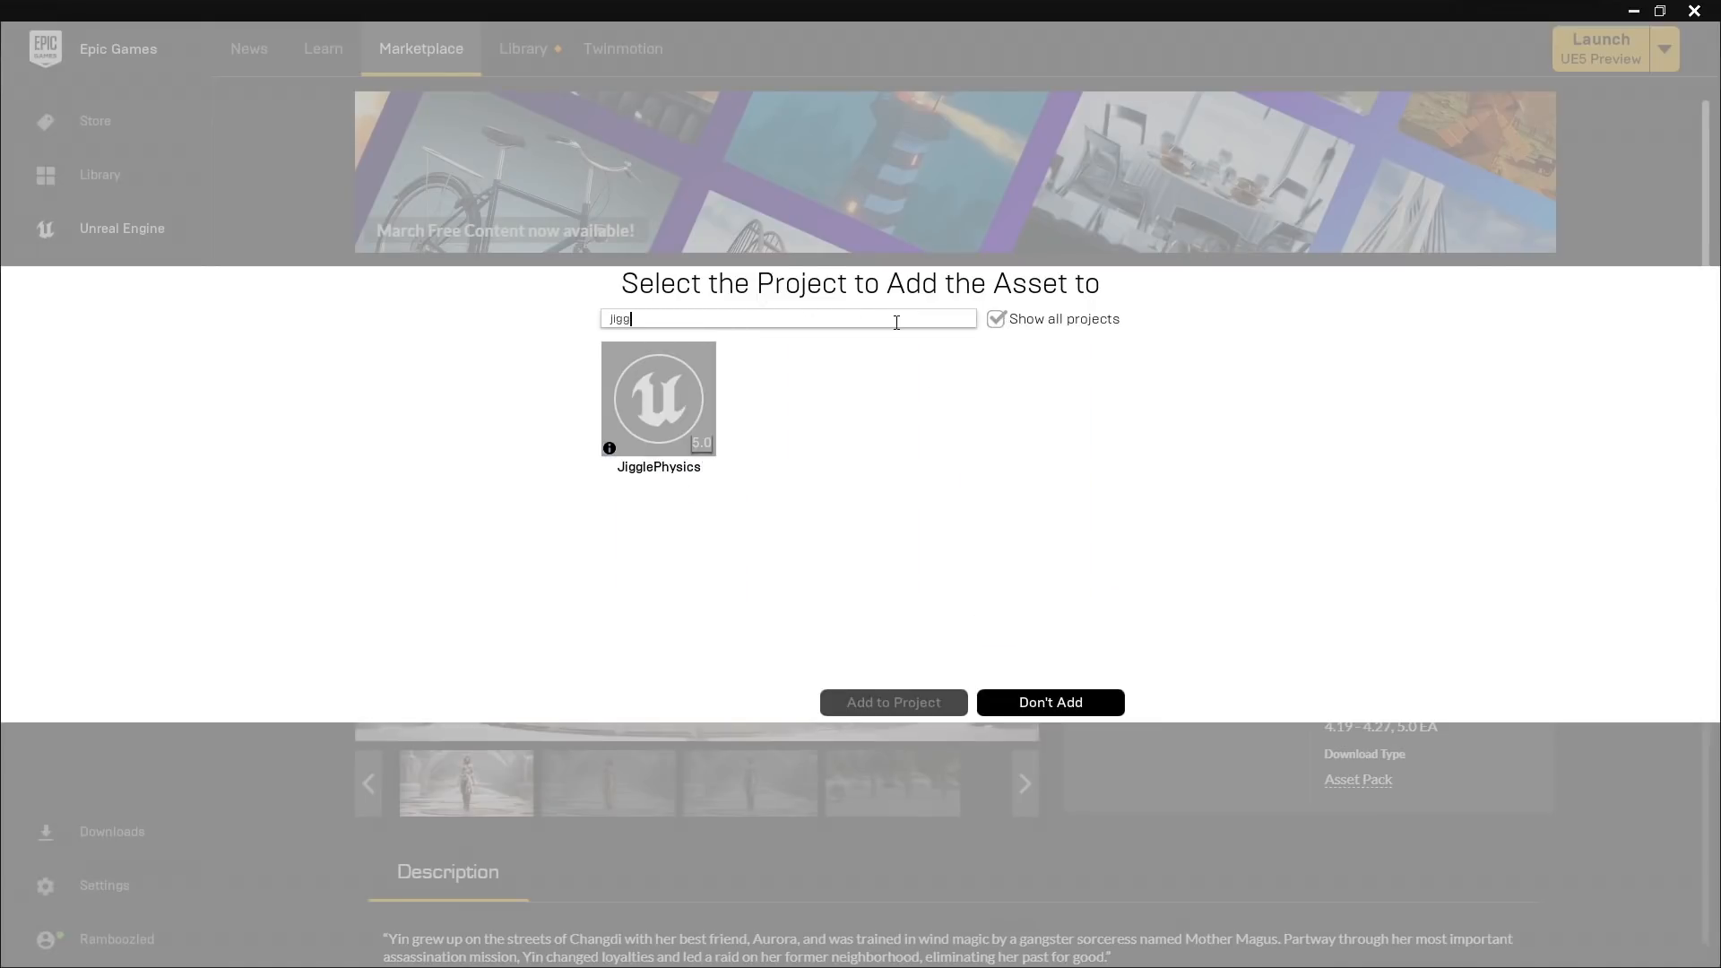
pyautogui.click(659, 386)
pyautogui.click(735, 669)
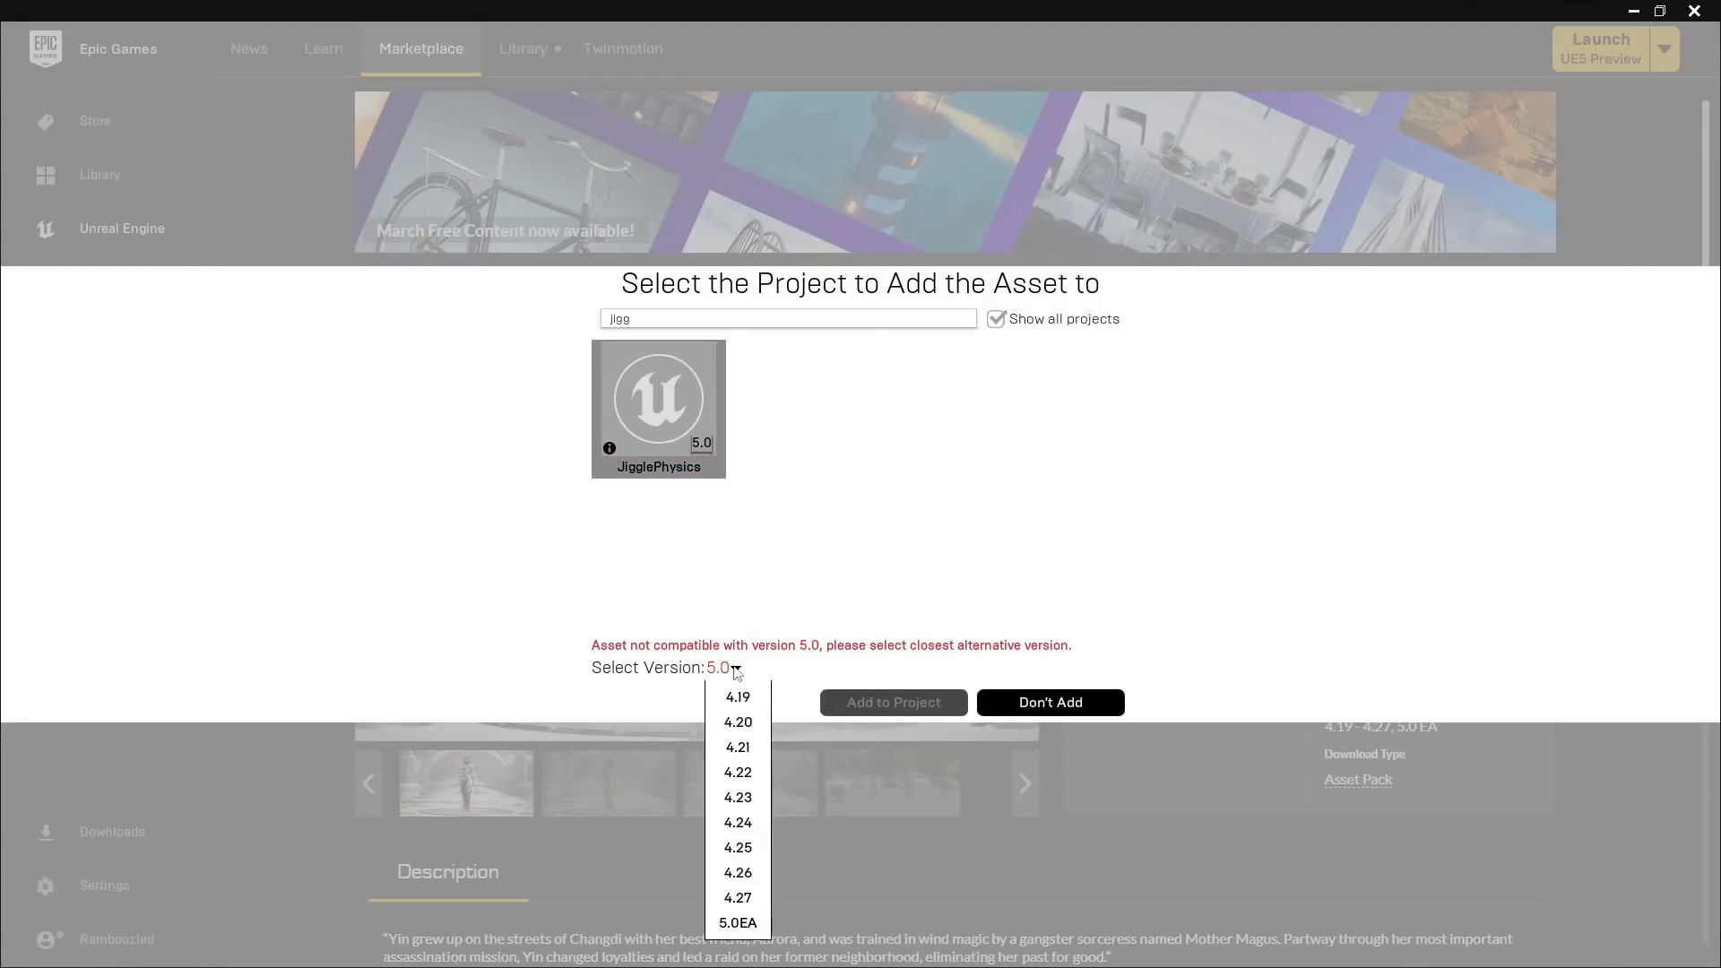
pyautogui.click(738, 922)
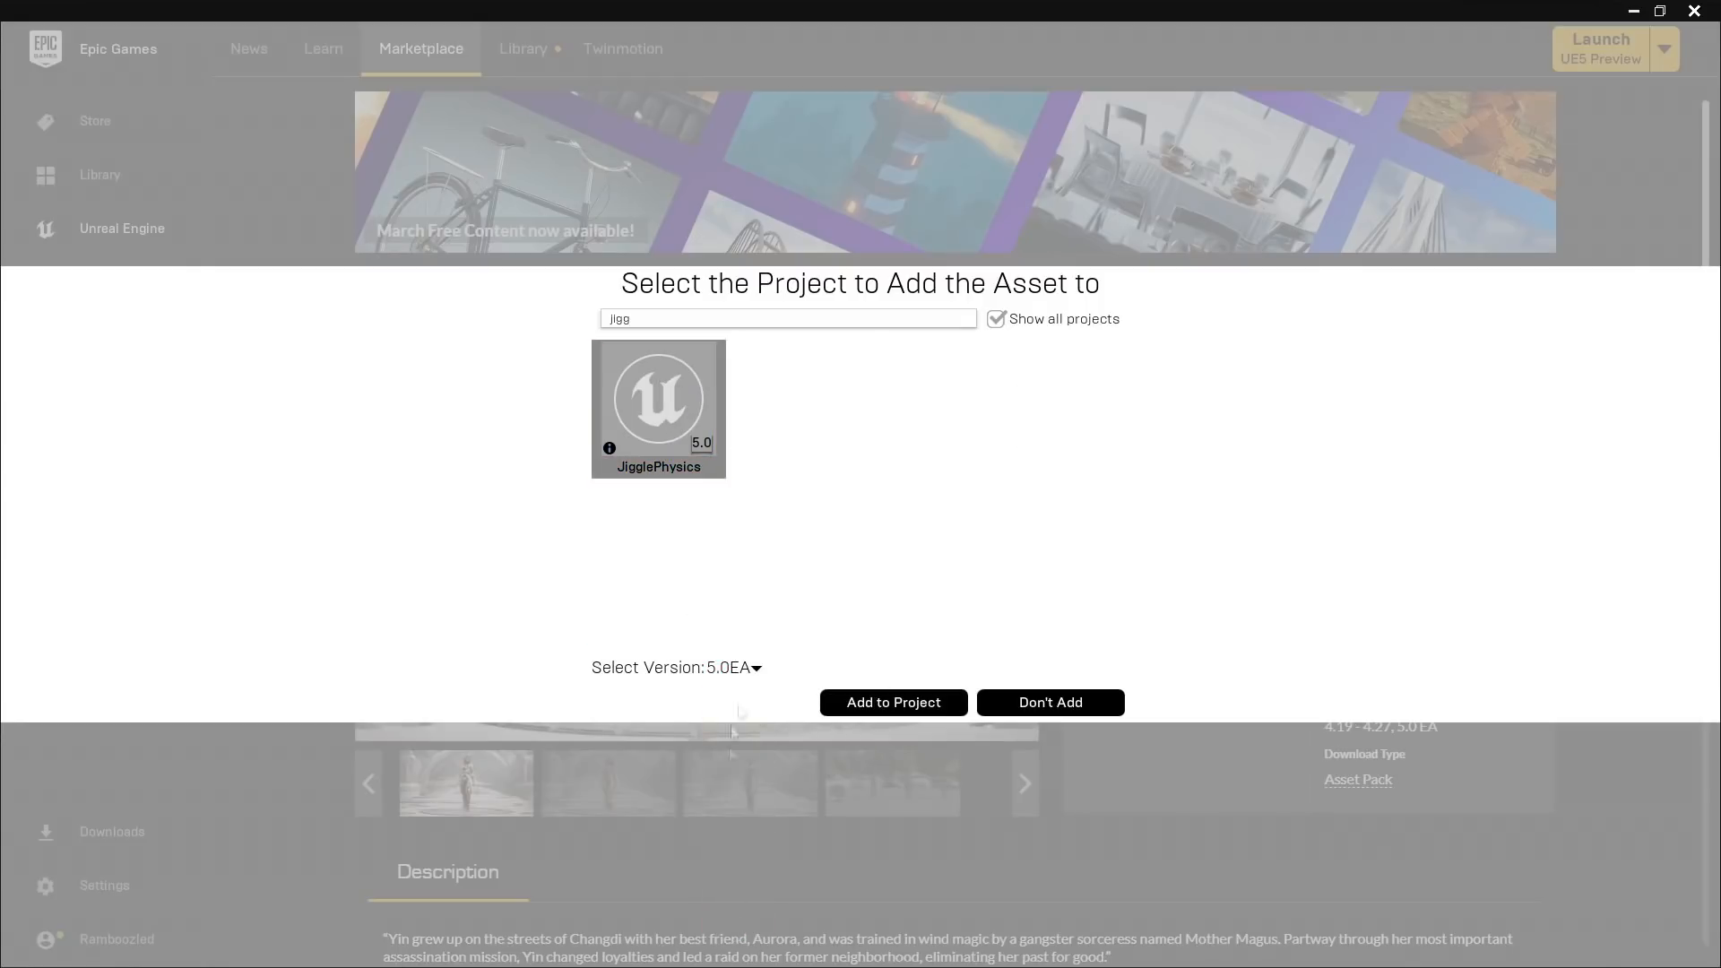
pyautogui.moveTo(668, 473)
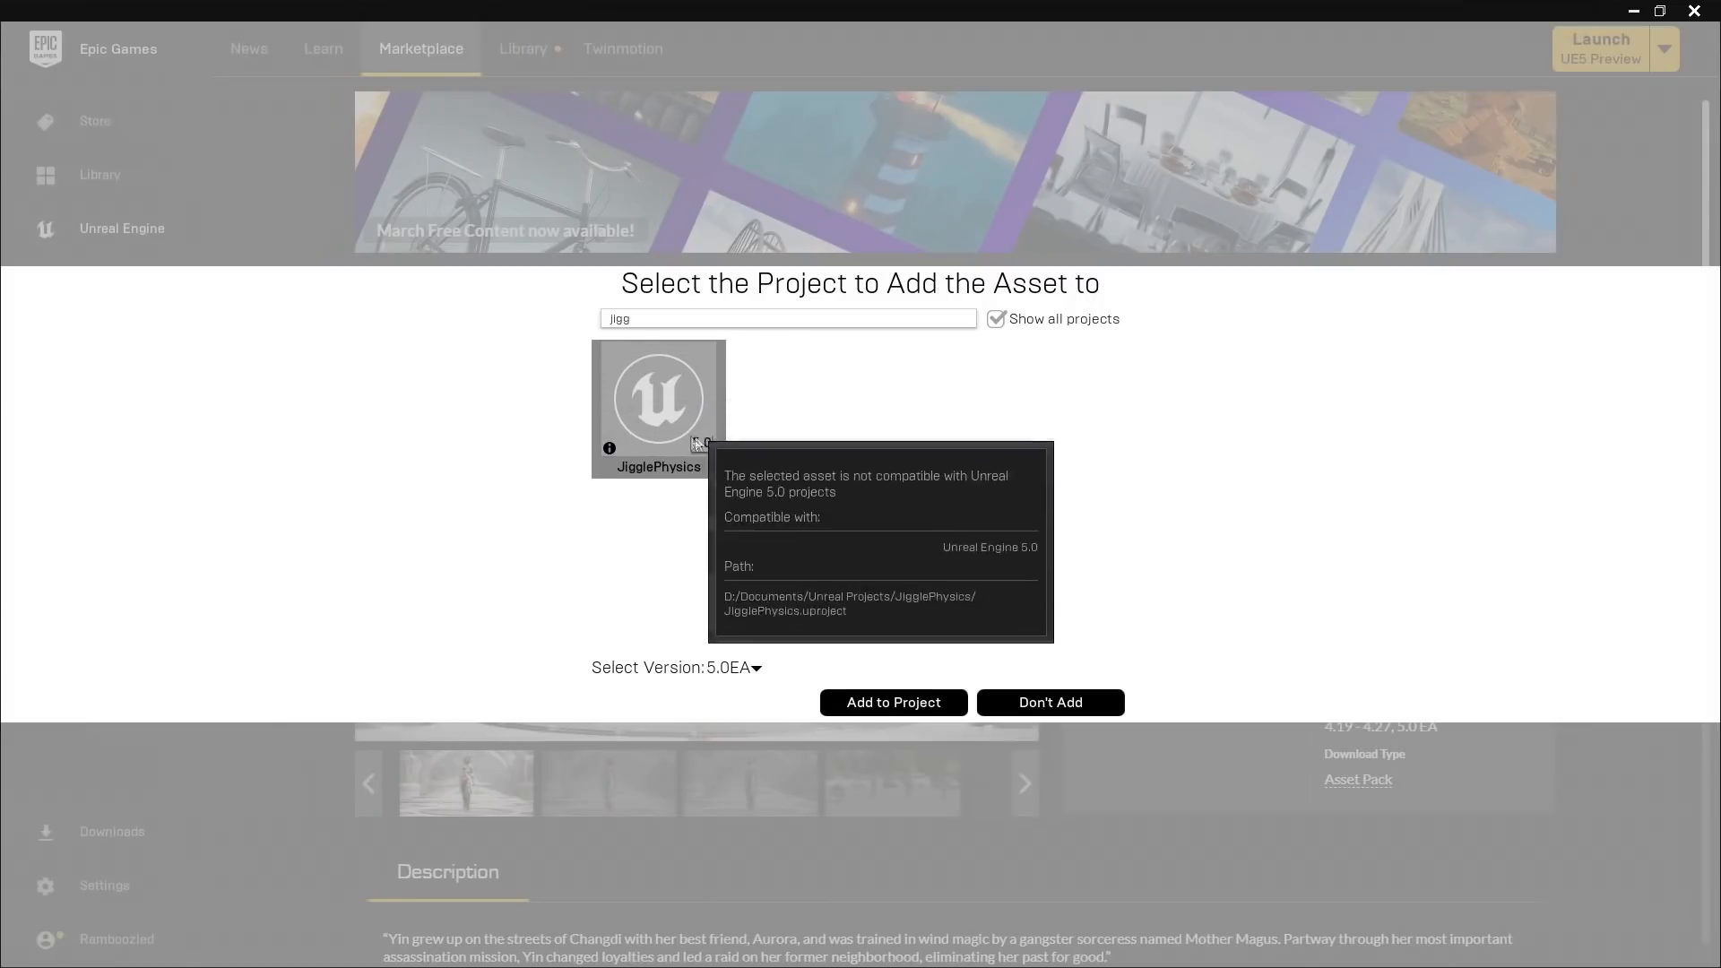
pyautogui.click(865, 703)
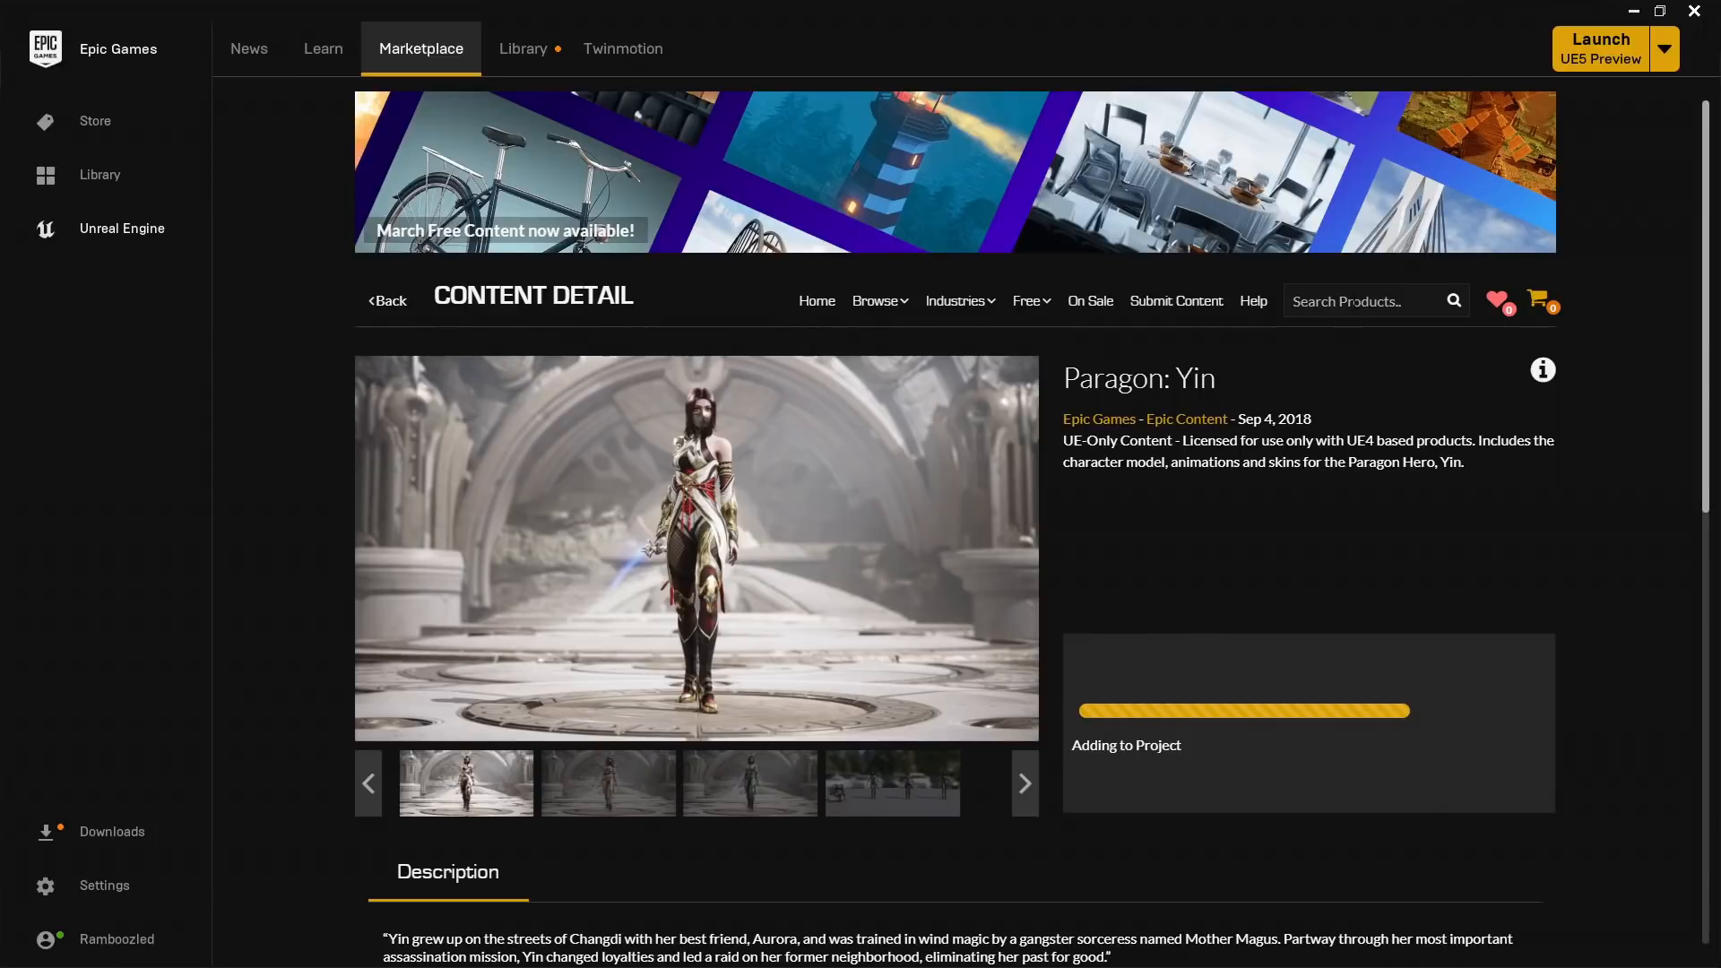
# Search the Marketplace for "Anime Girl Cleric" and open that character's content page
pyautogui.write('Anime')
pyautogui.scroll(-8, 1292, 302)
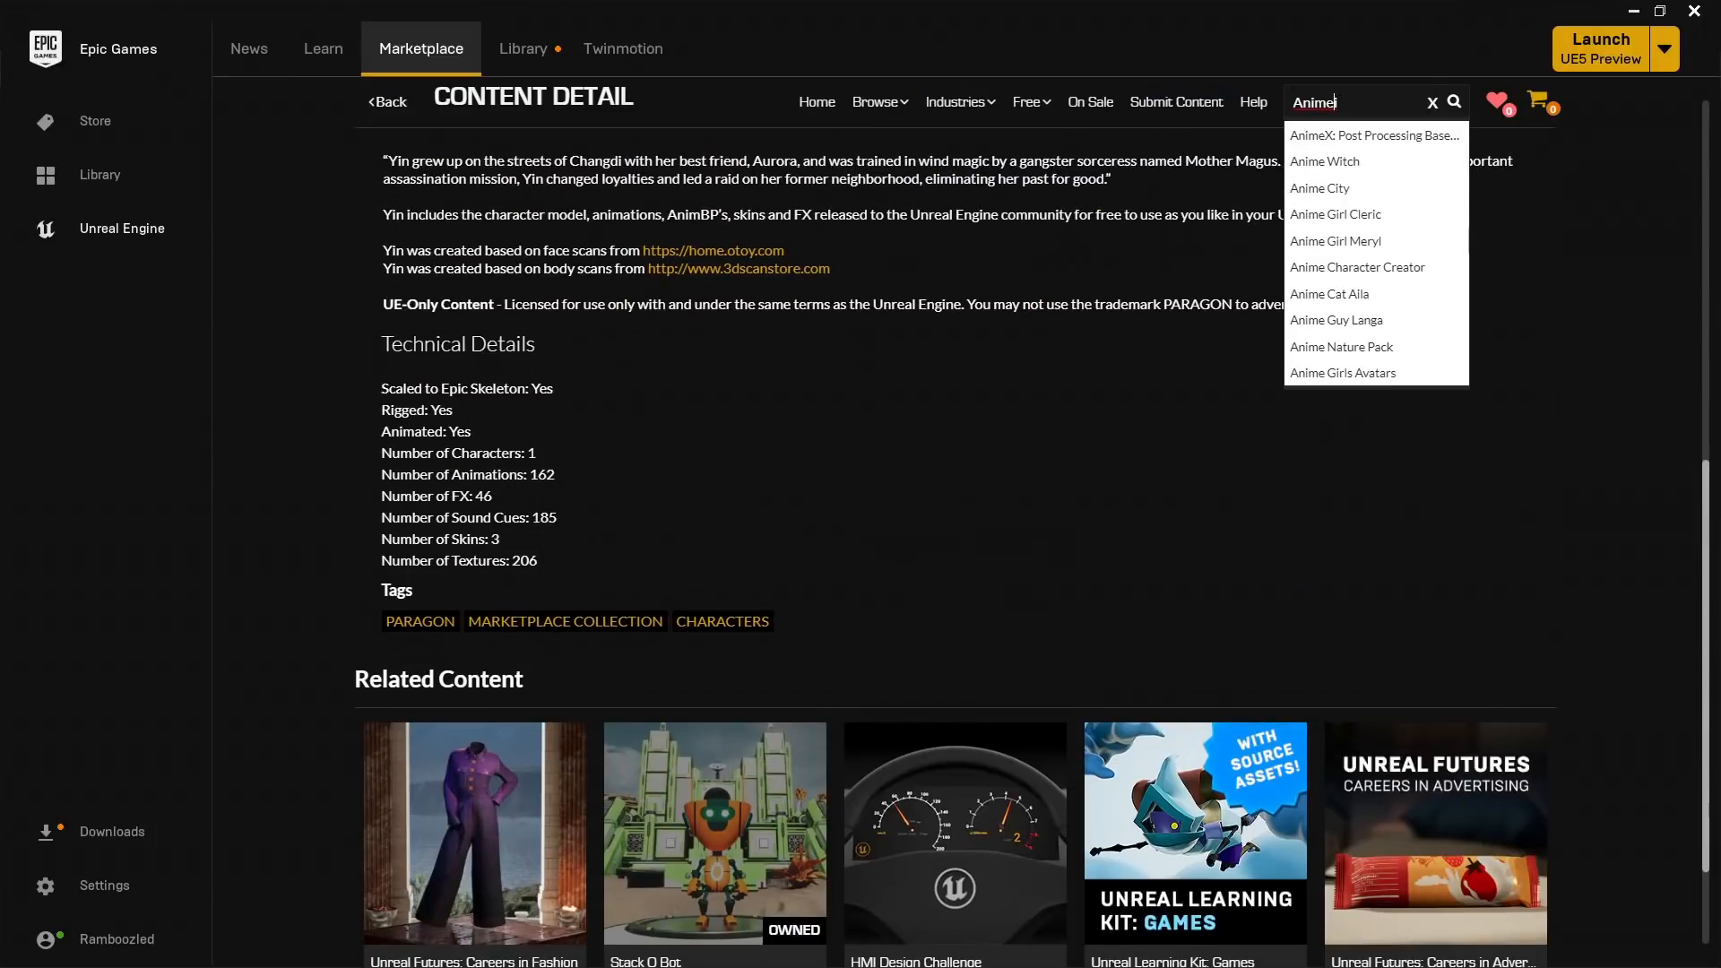
pyautogui.write('girl')
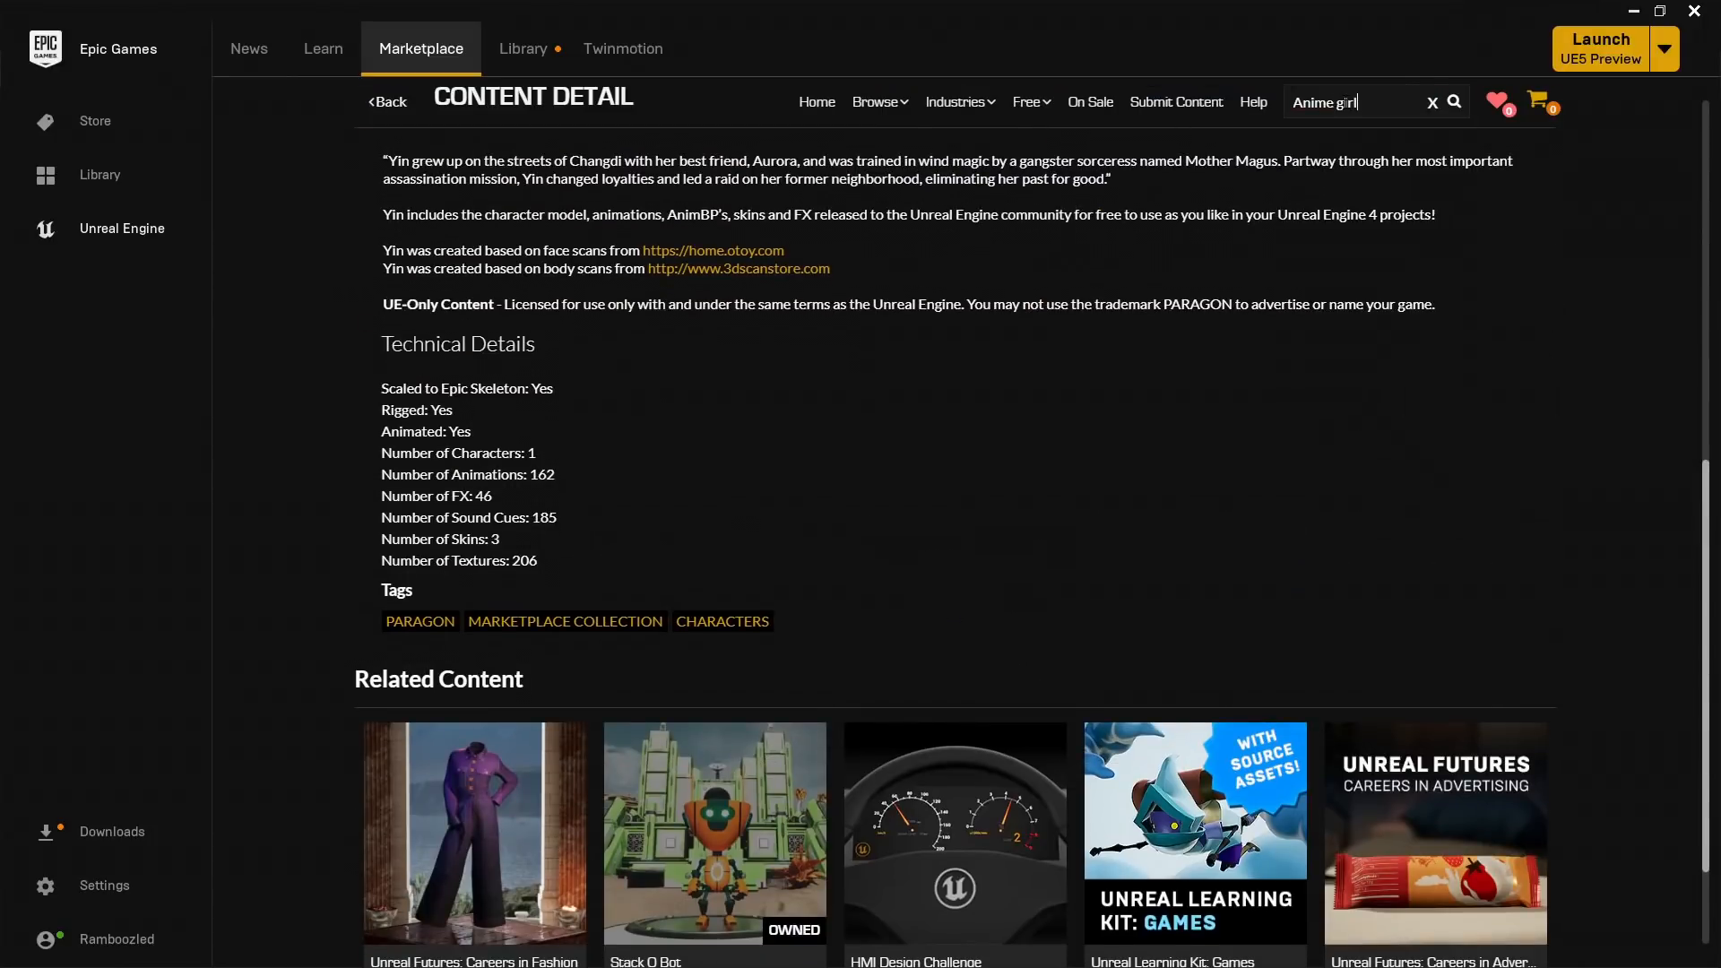
pyautogui.write(' Cleric')
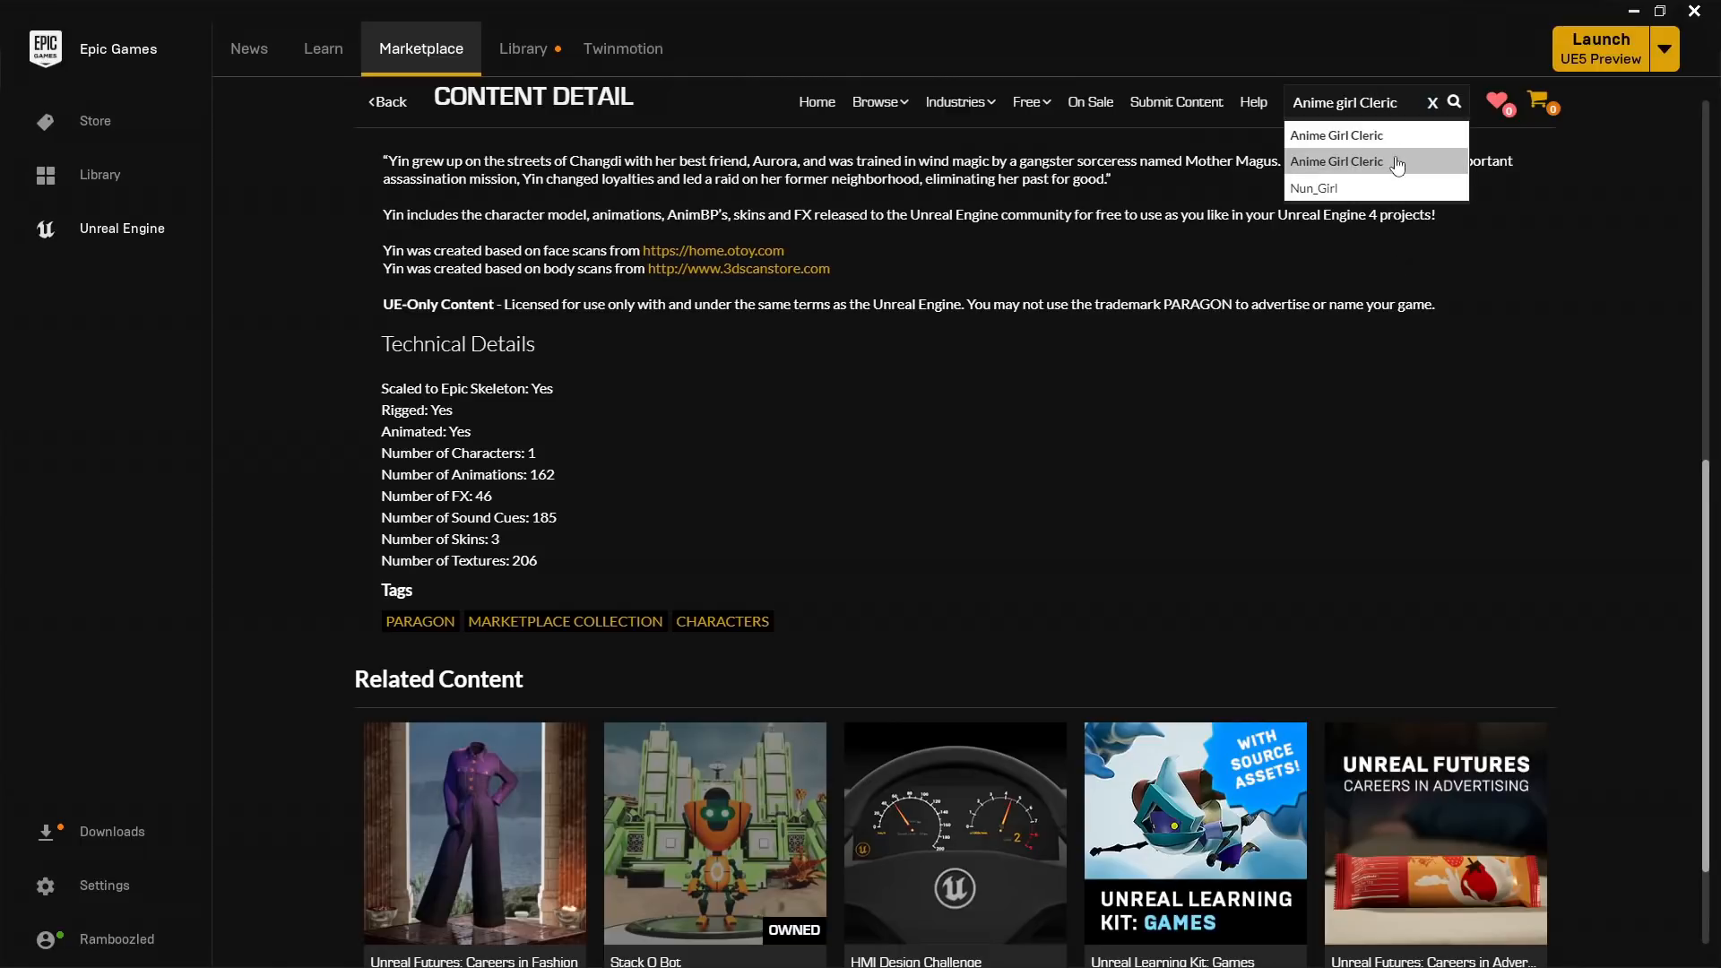
pyautogui.click(1341, 162)
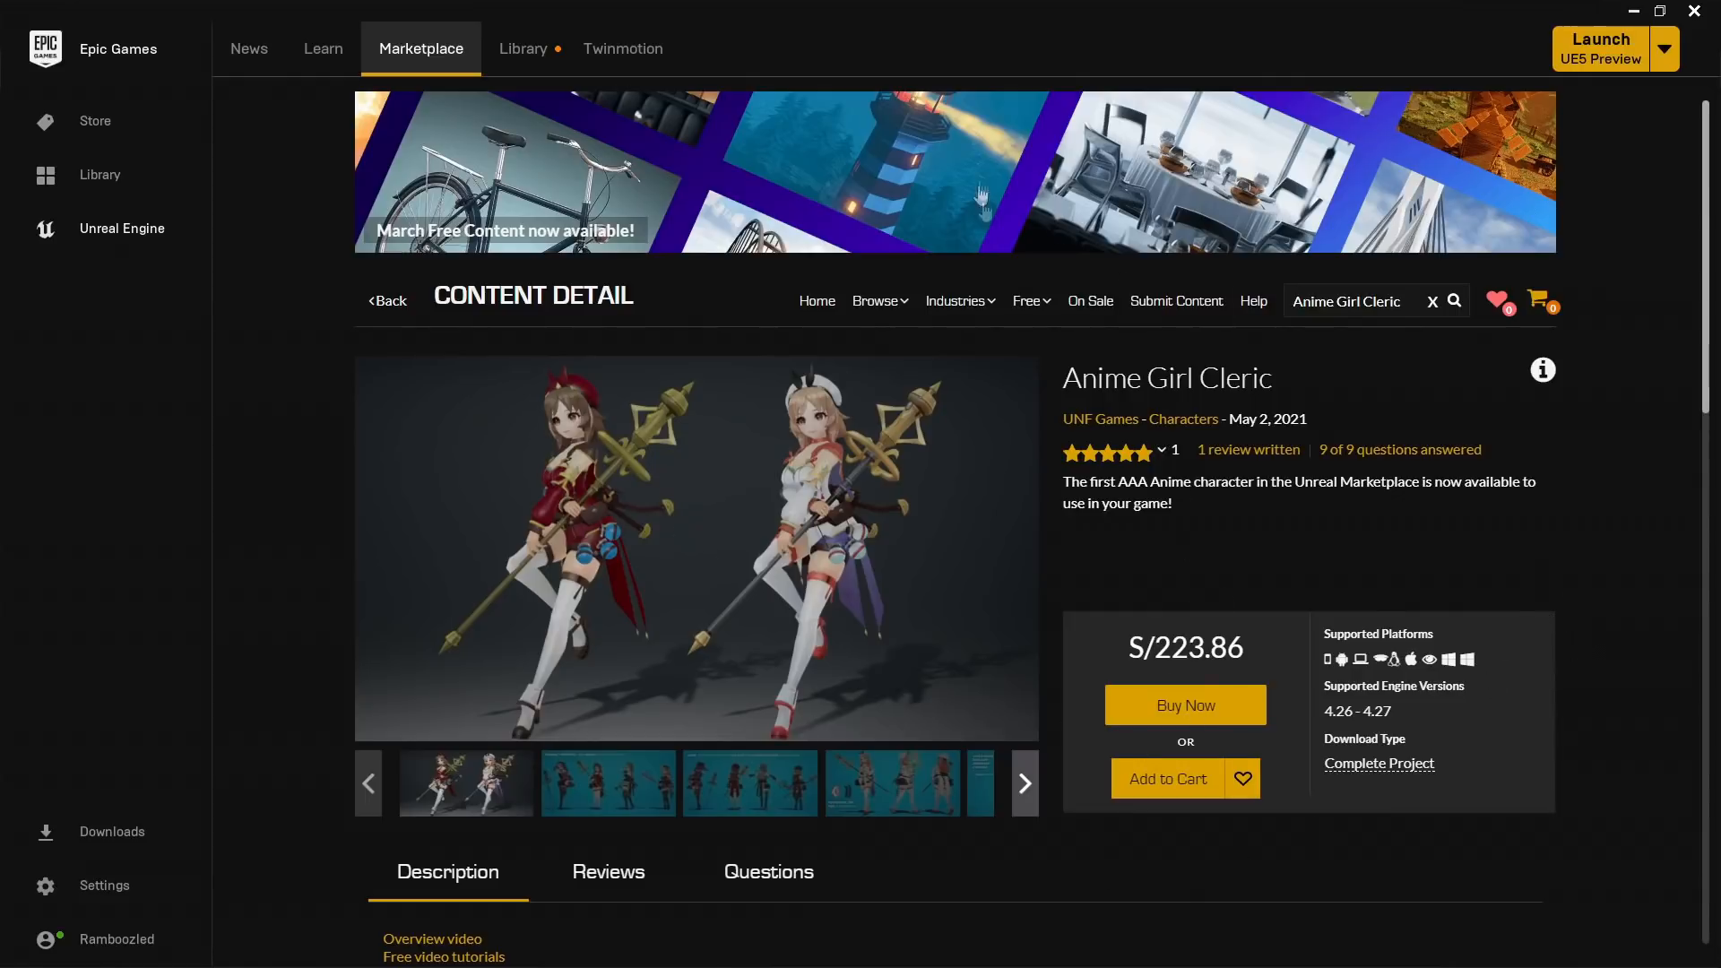
pyautogui.moveTo(1114, 456)
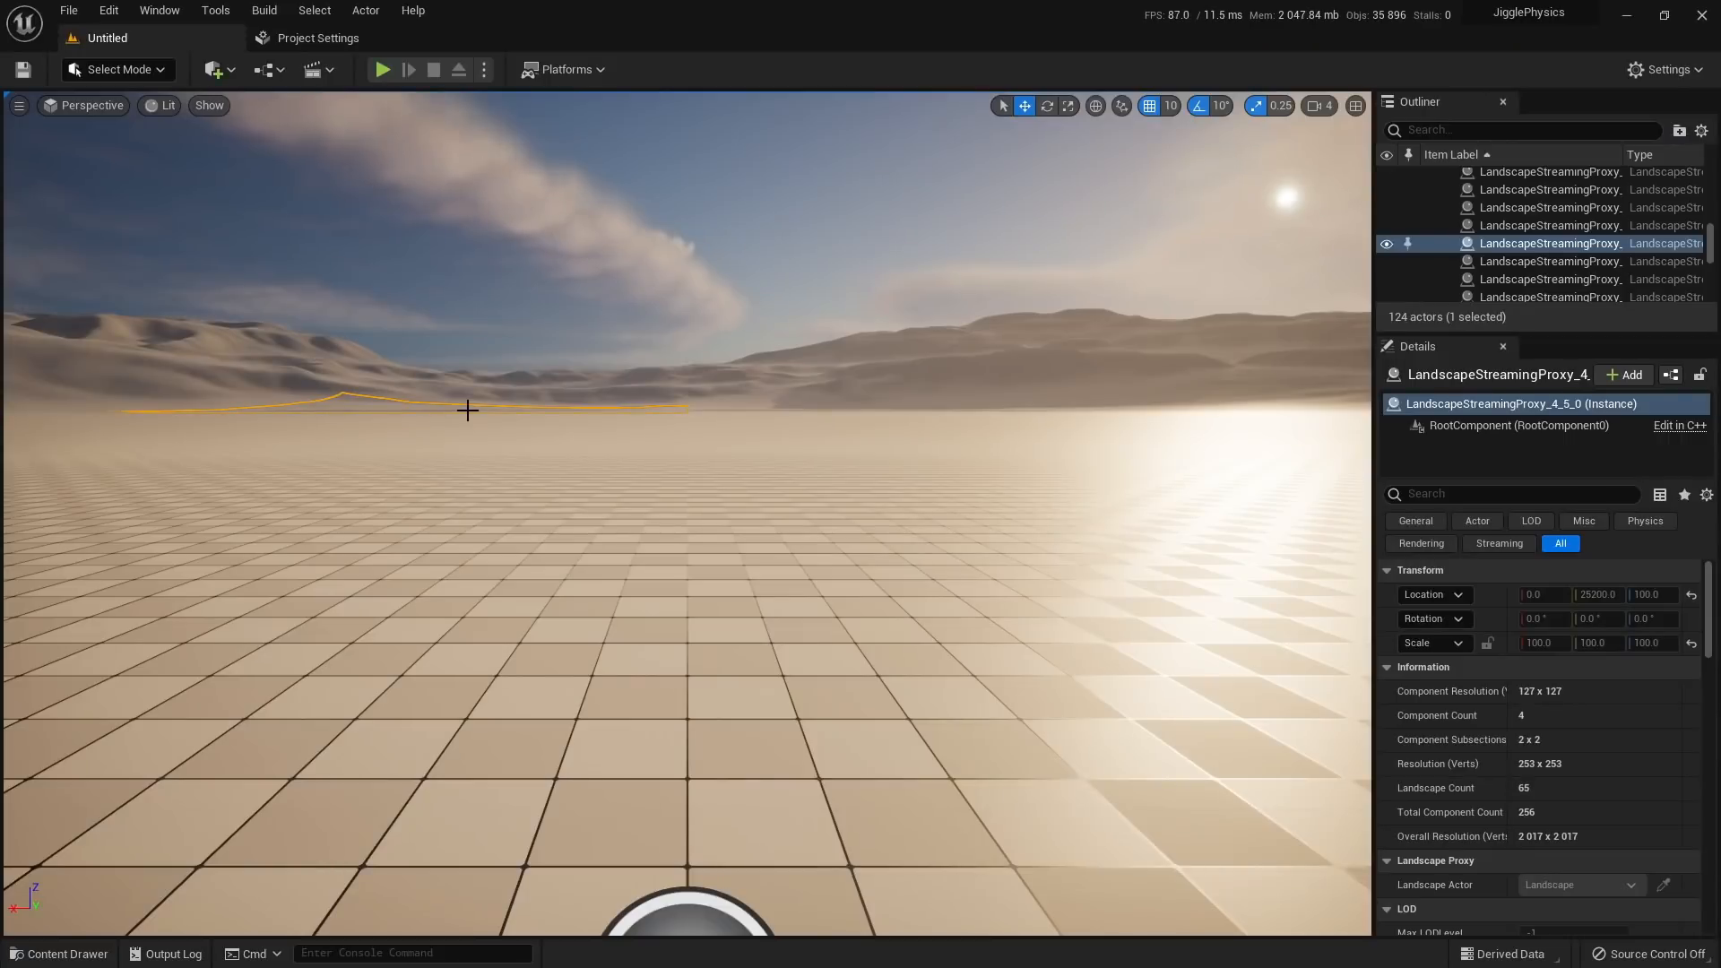
# In the JigglePhysics project in Unreal Editor, browse the content to the Yin folder under ParagonYin, Characters, Heroes
pyautogui.click(461, 810)
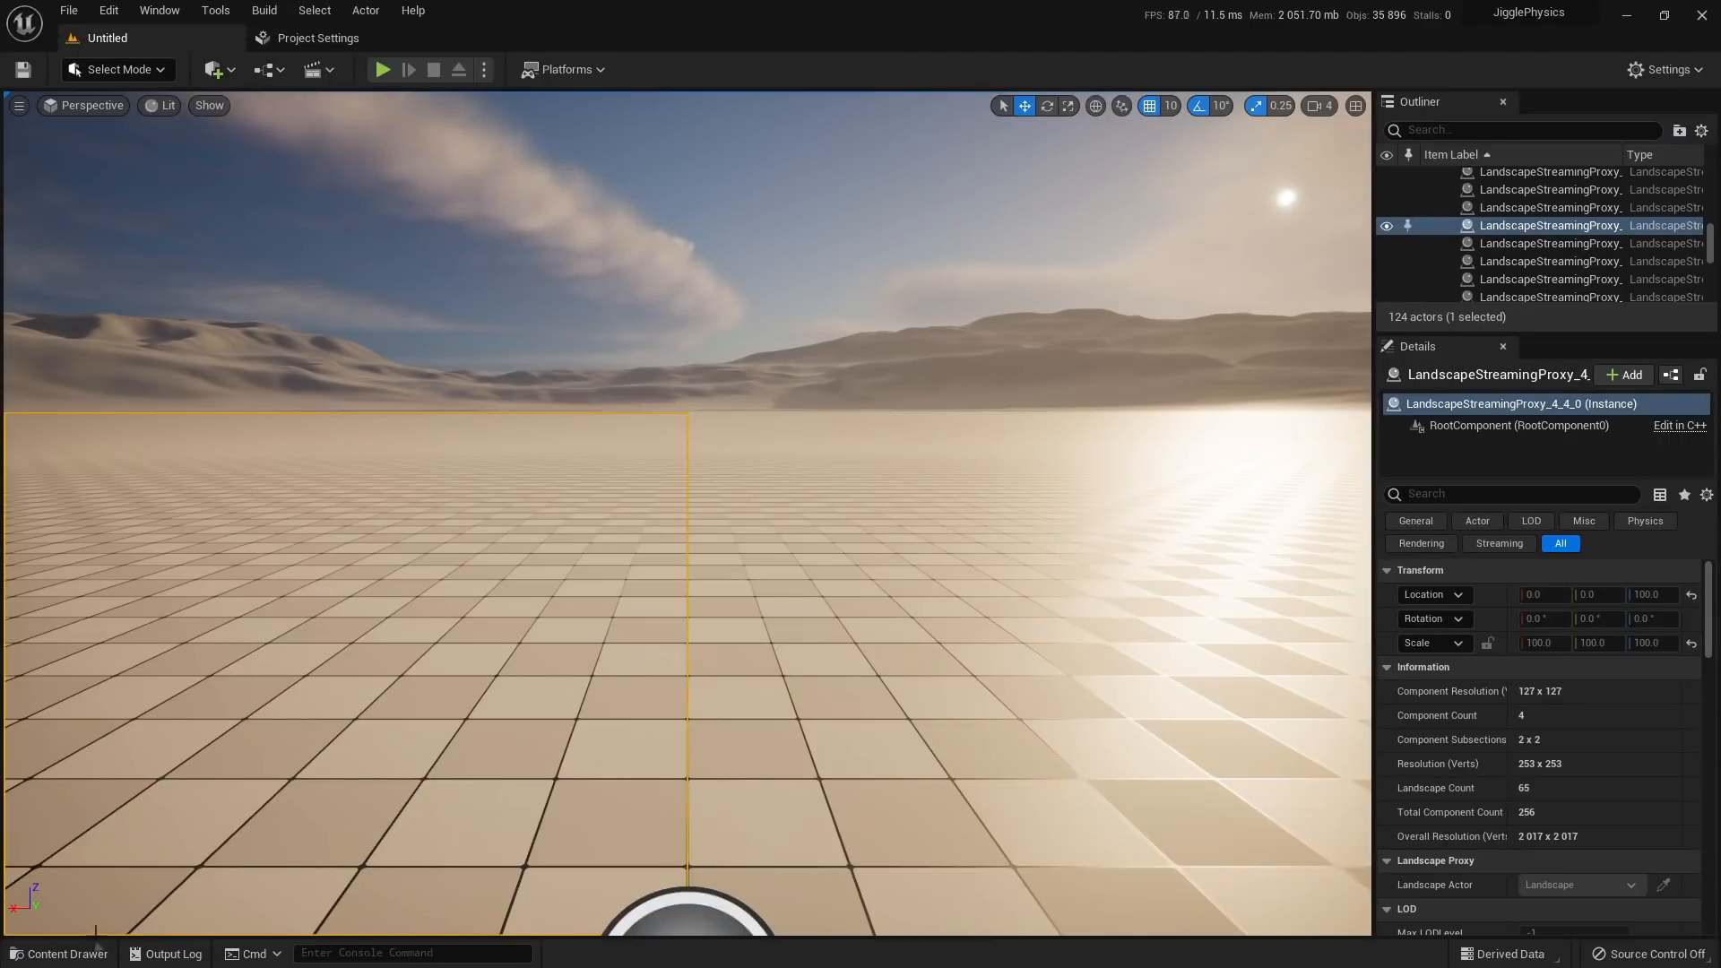
pyautogui.click(59, 954)
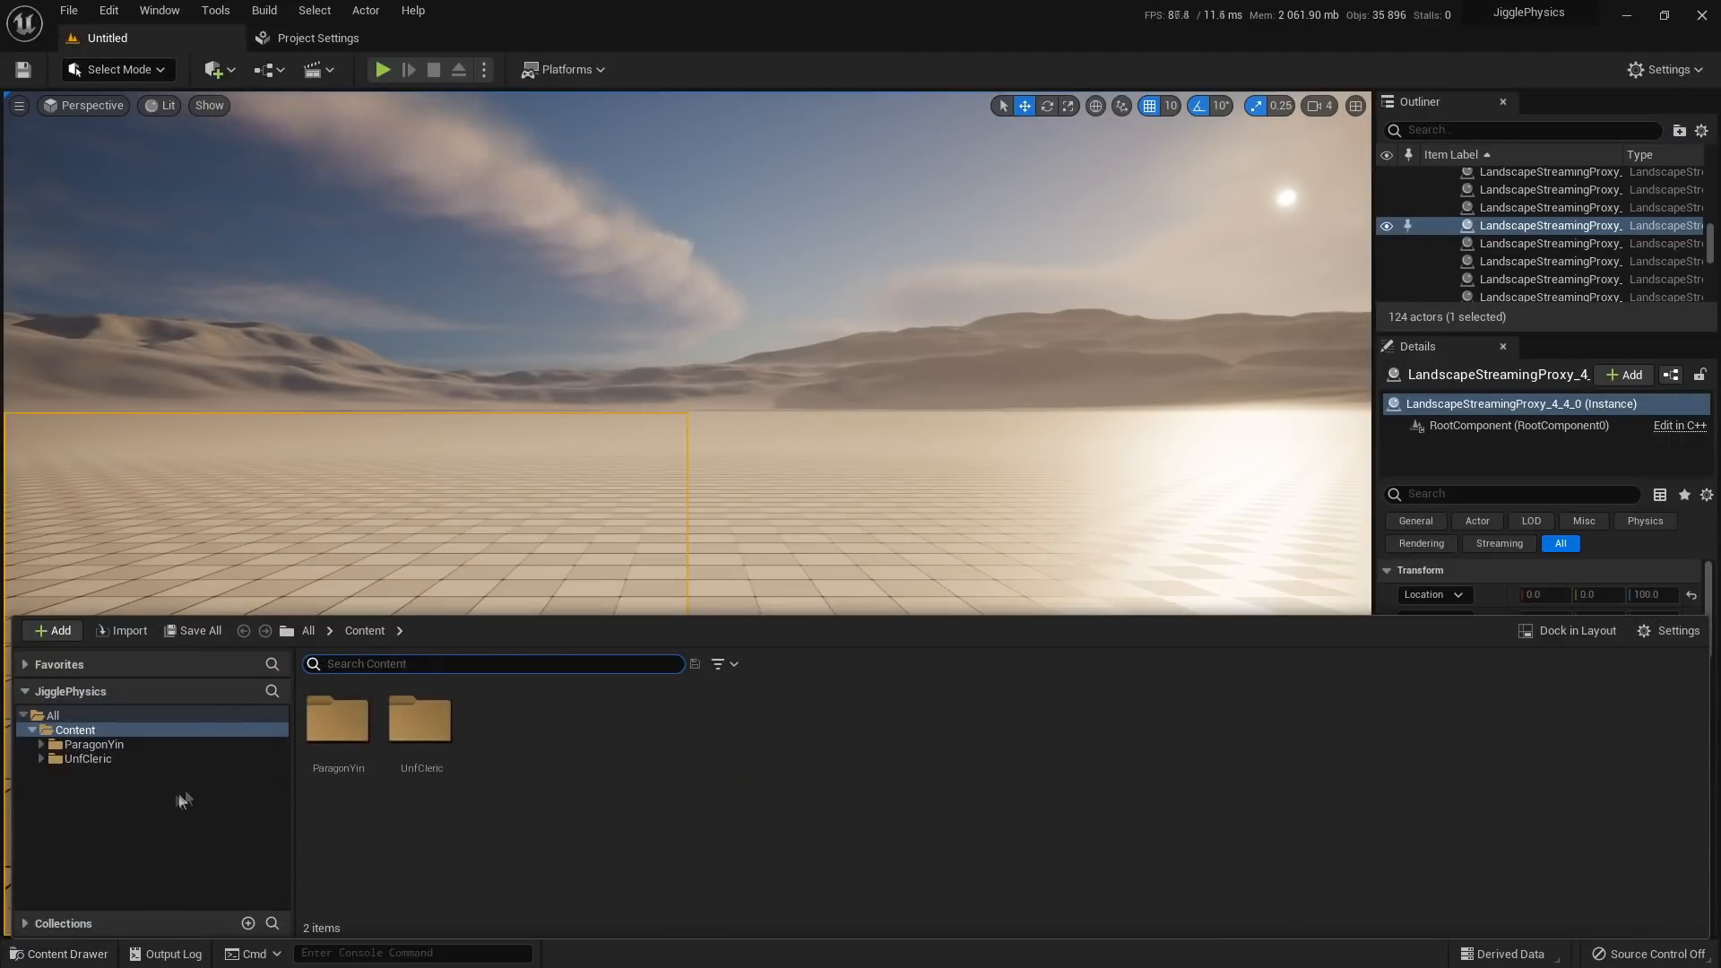
pyautogui.click(125, 745)
pyautogui.click(416, 728)
pyautogui.doubleClick(416, 728)
pyautogui.doubleClick(417, 724)
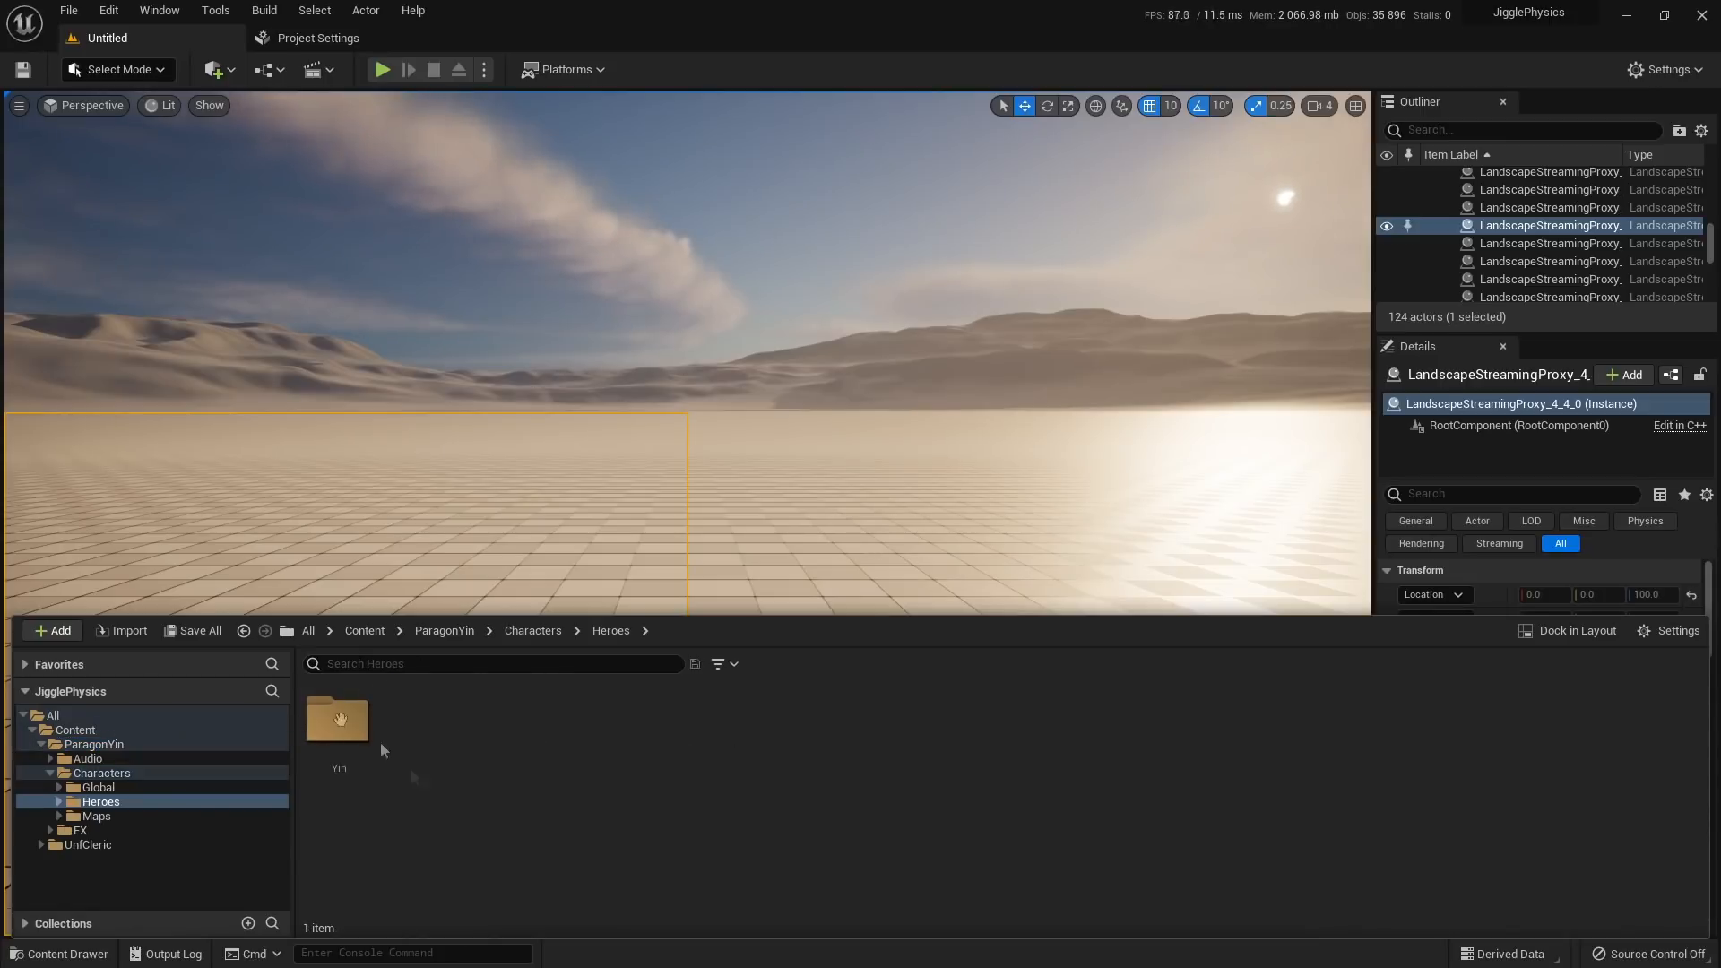
pyautogui.doubleClick(345, 745)
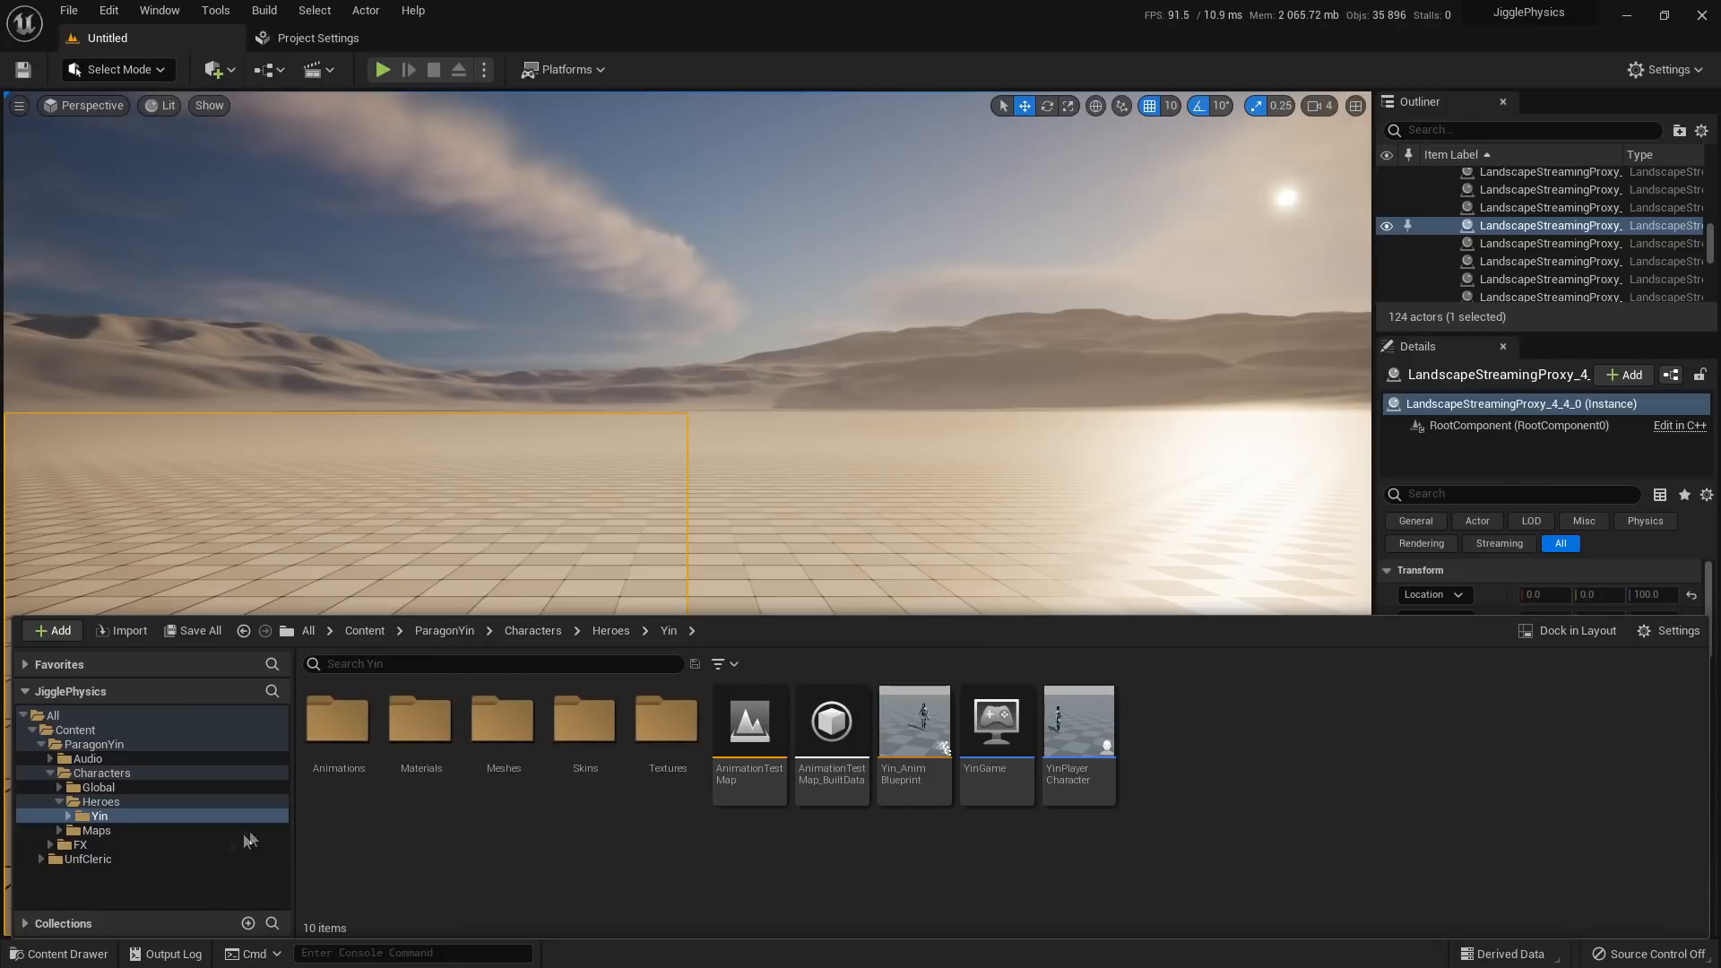
# Place BP_Cleric from UnfCleric's Blueprints folder in the level and rotate it about 180° around the Z axis
pyautogui.click(87, 859)
pyautogui.doubleClick(88, 860)
pyautogui.click(97, 873)
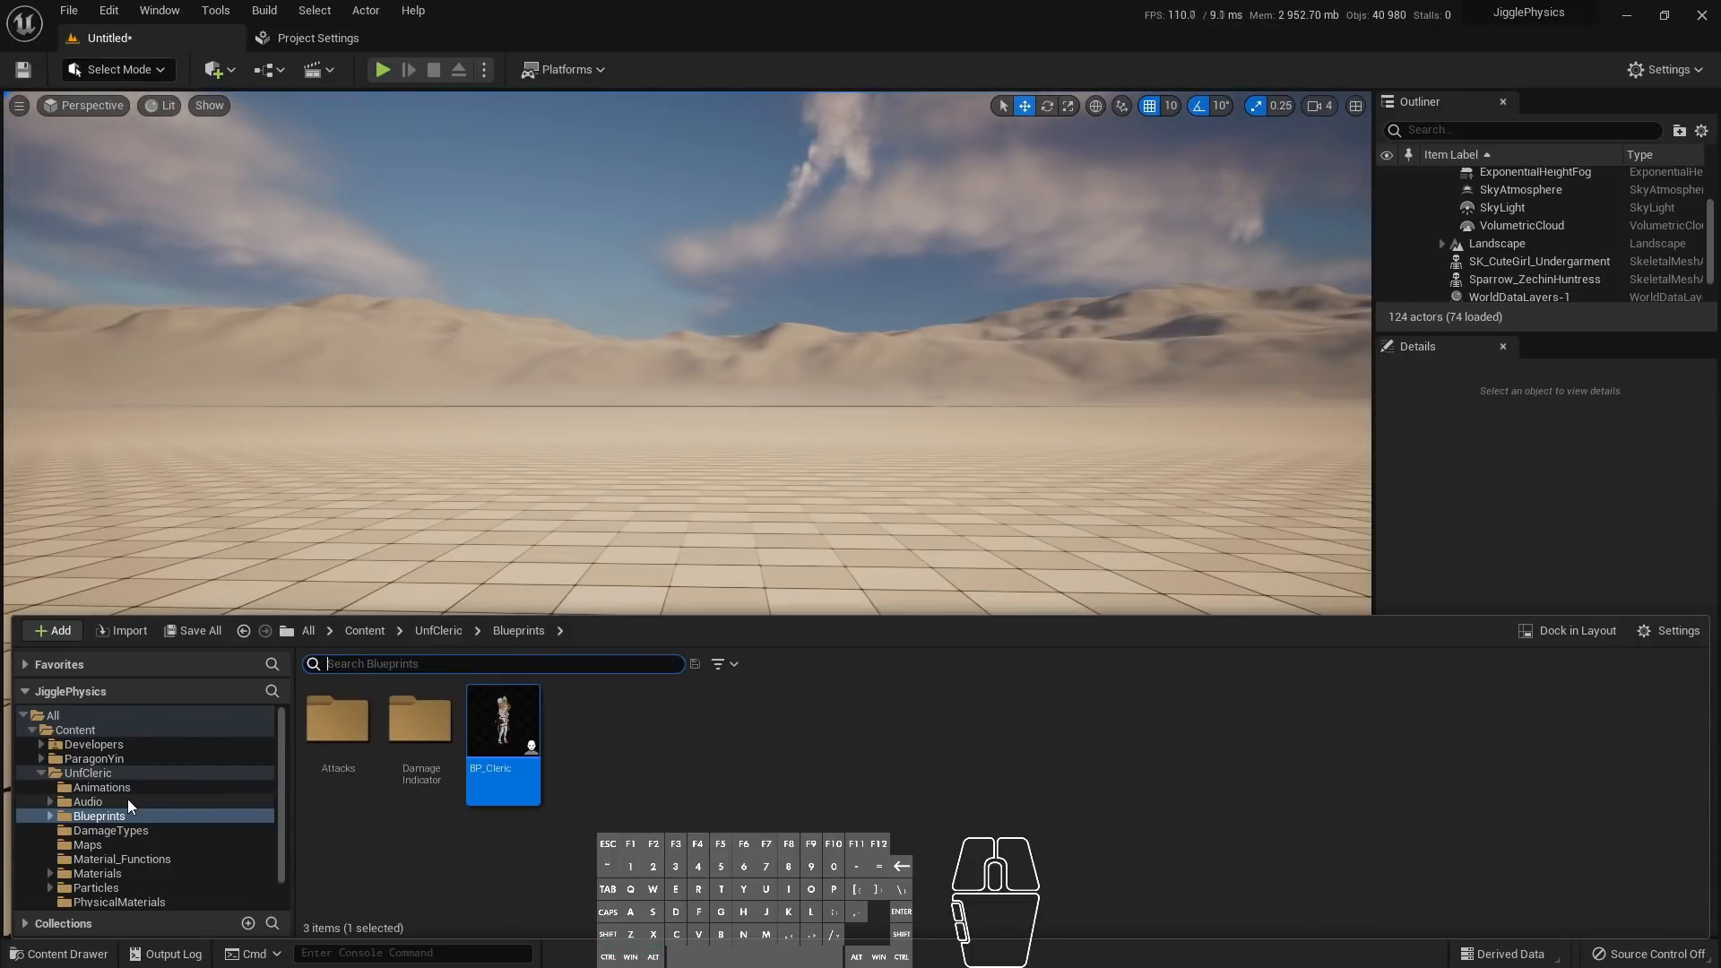
pyautogui.moveTo(502, 726); pyautogui.dragTo(702, 544)
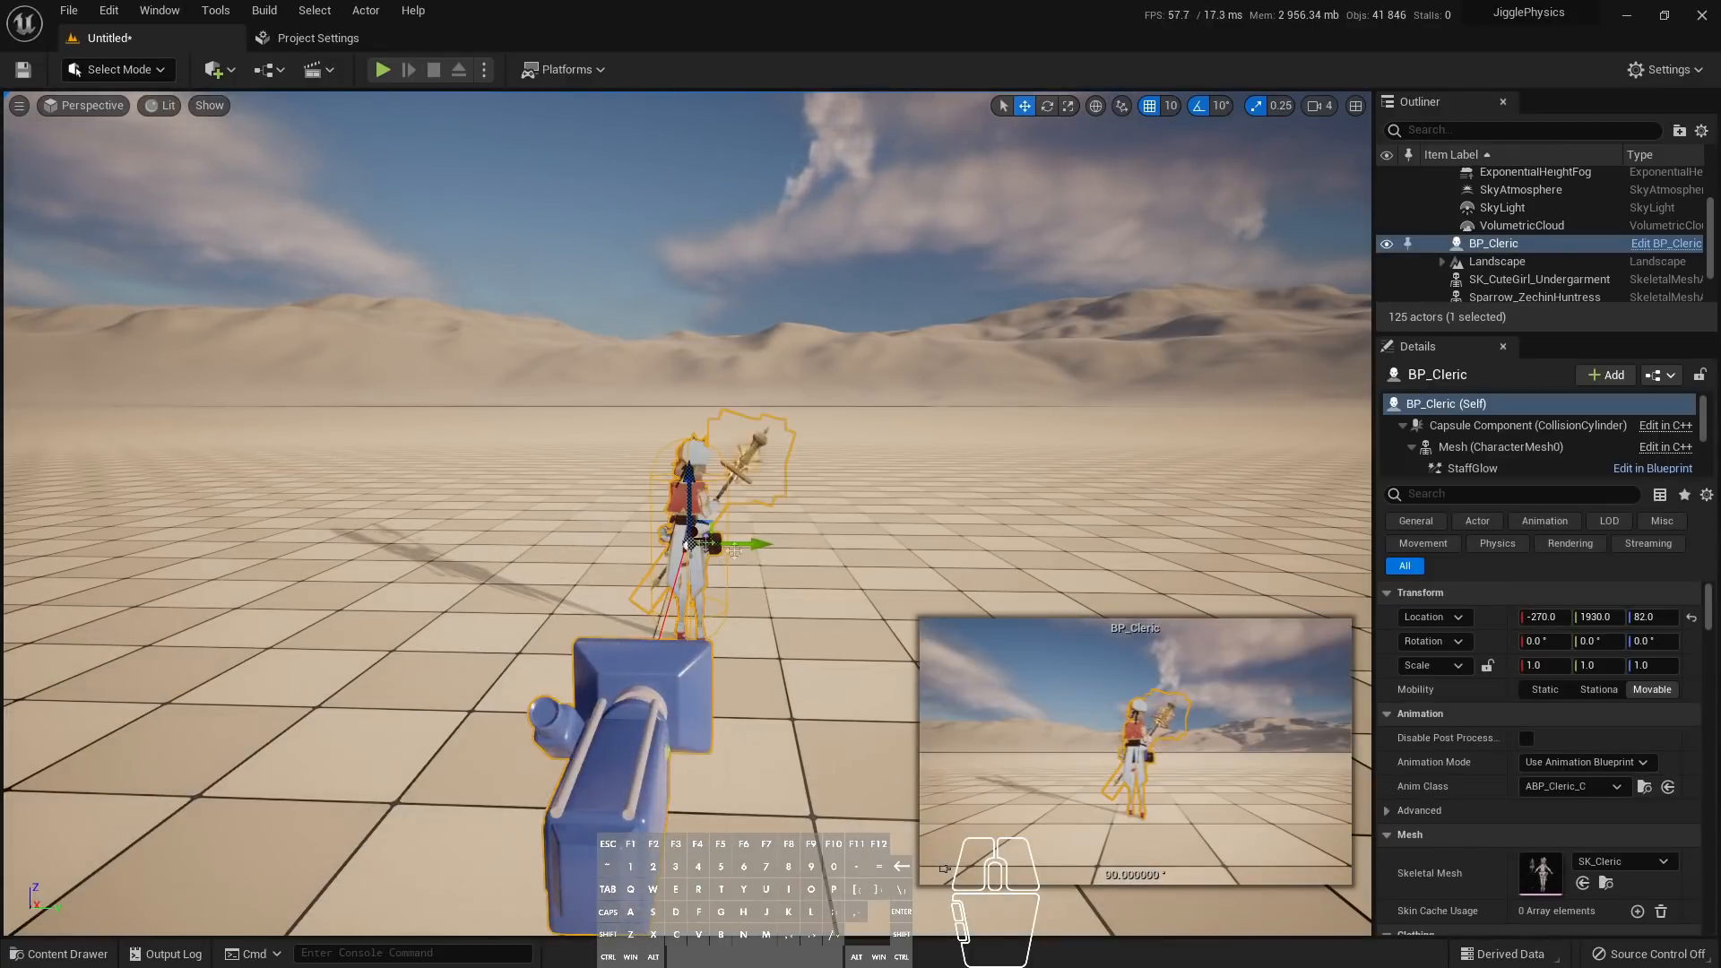
pyautogui.press('e')
pyautogui.moveTo(753, 560); pyautogui.dragTo(796, 450)
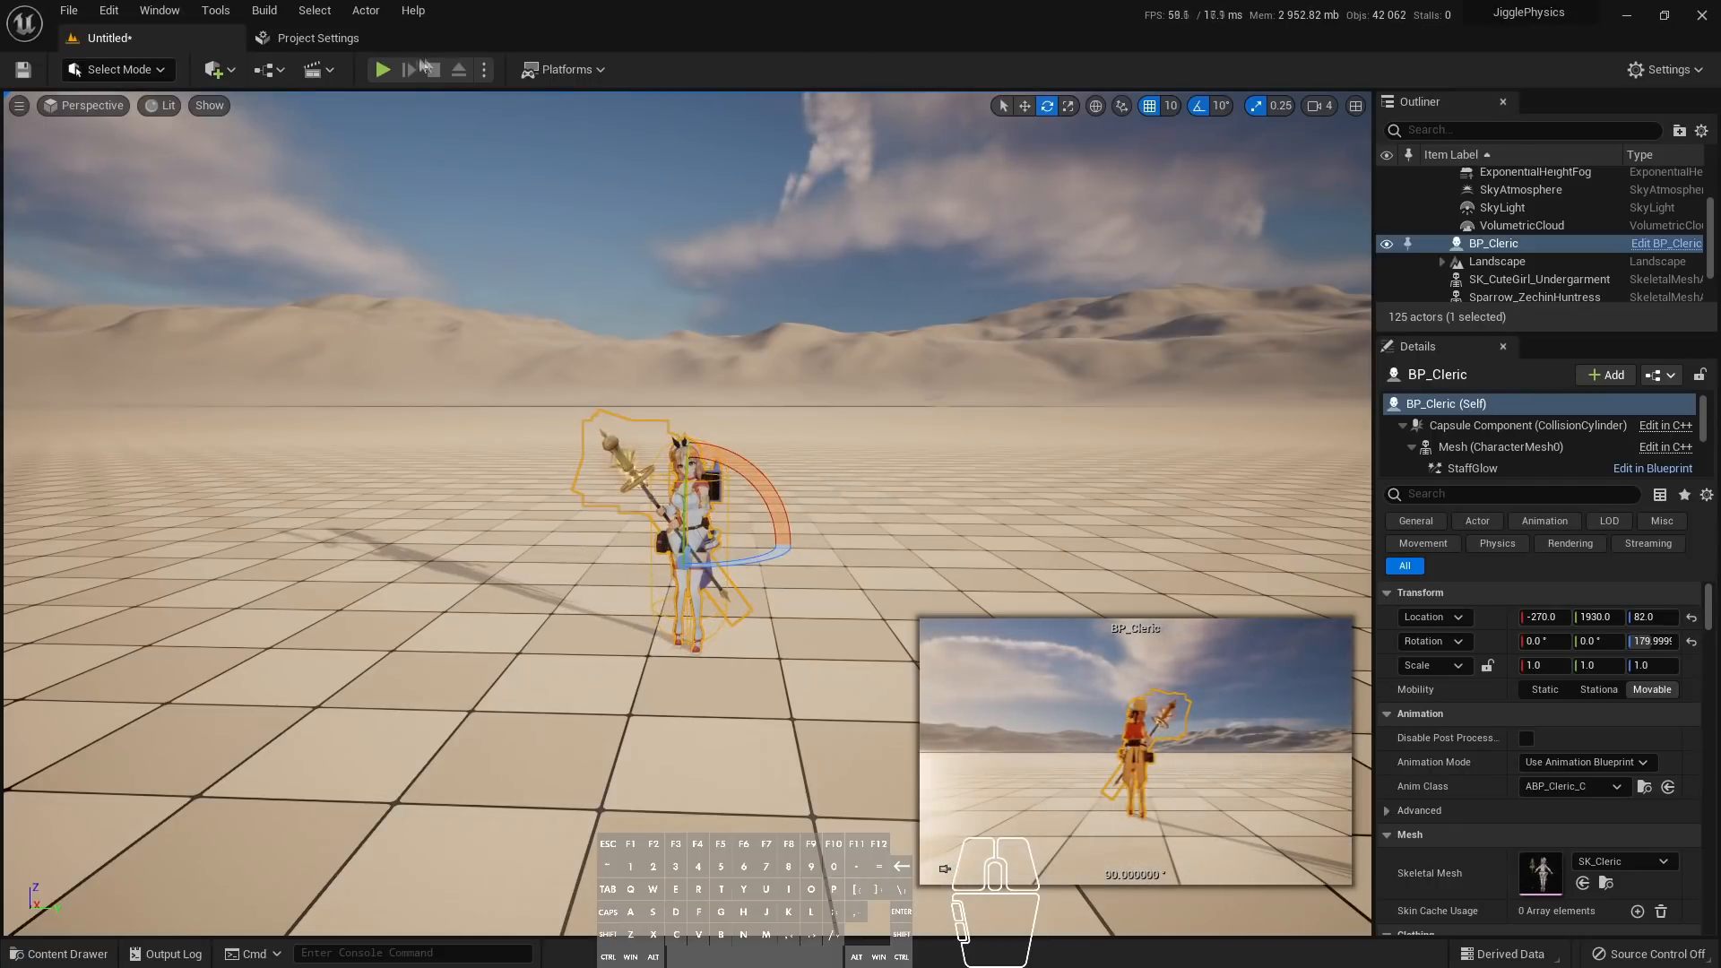
# Play the level, run the cleric character around in several directions to watch its motion, and stop the session
pyautogui.click(383, 69)
pyautogui.press('s')
pyautogui.press('a')
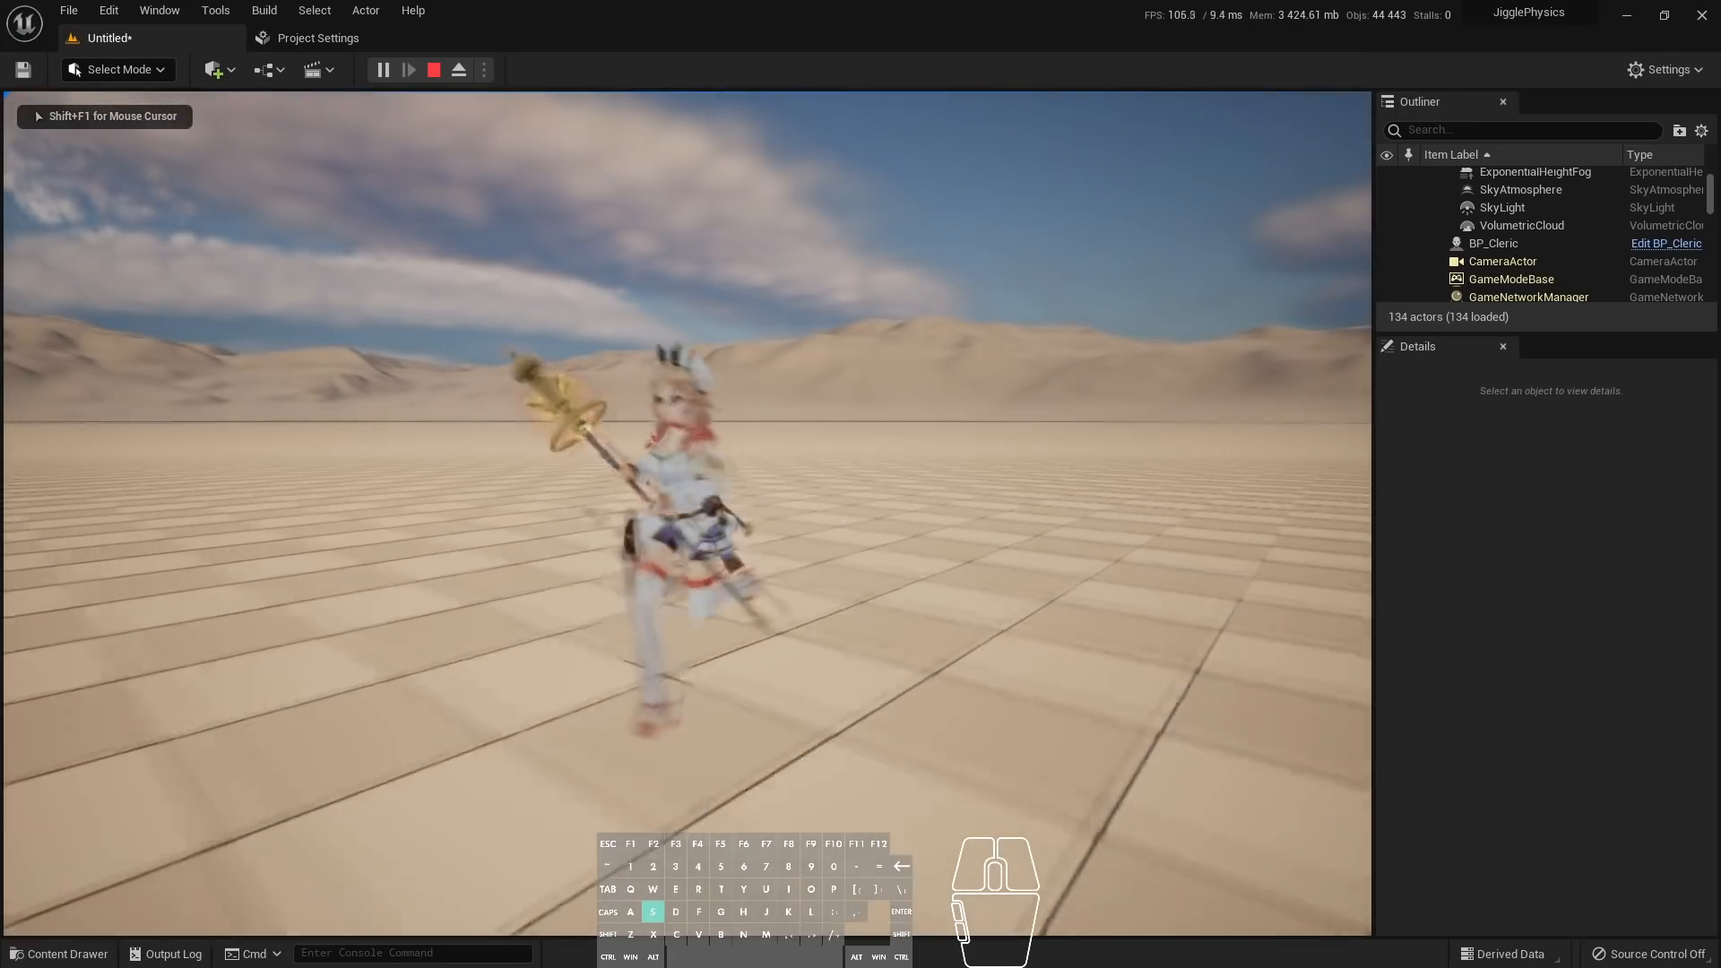
pyautogui.press('d')
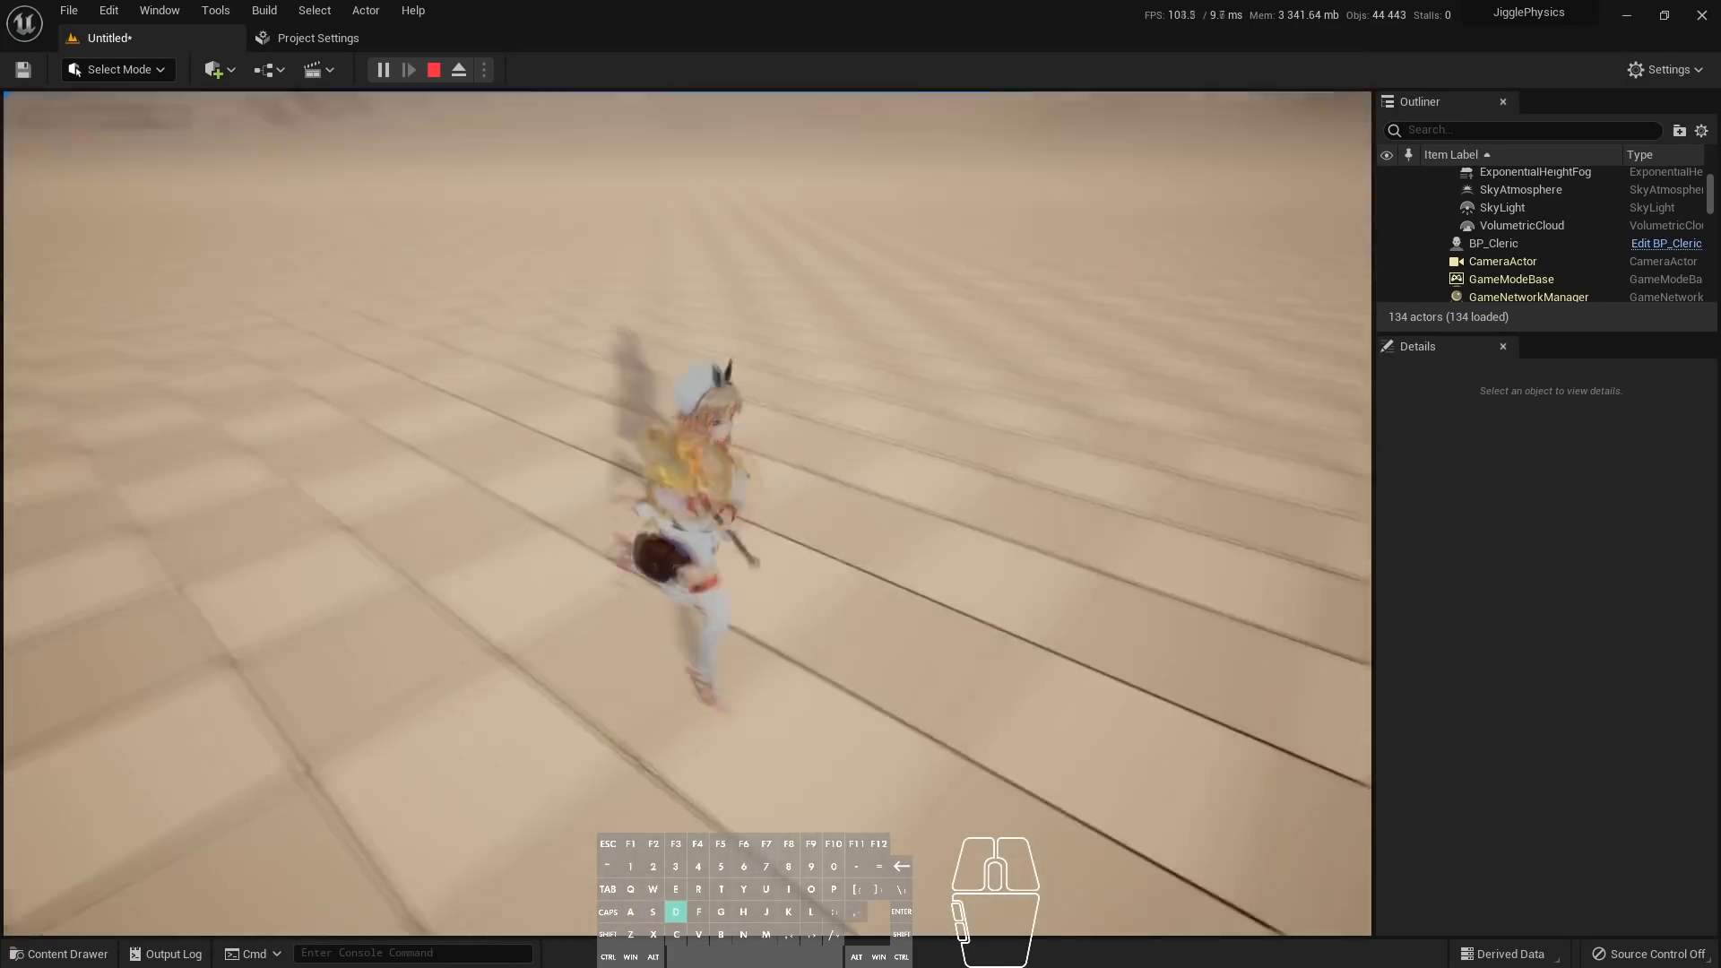
pyautogui.press('s')
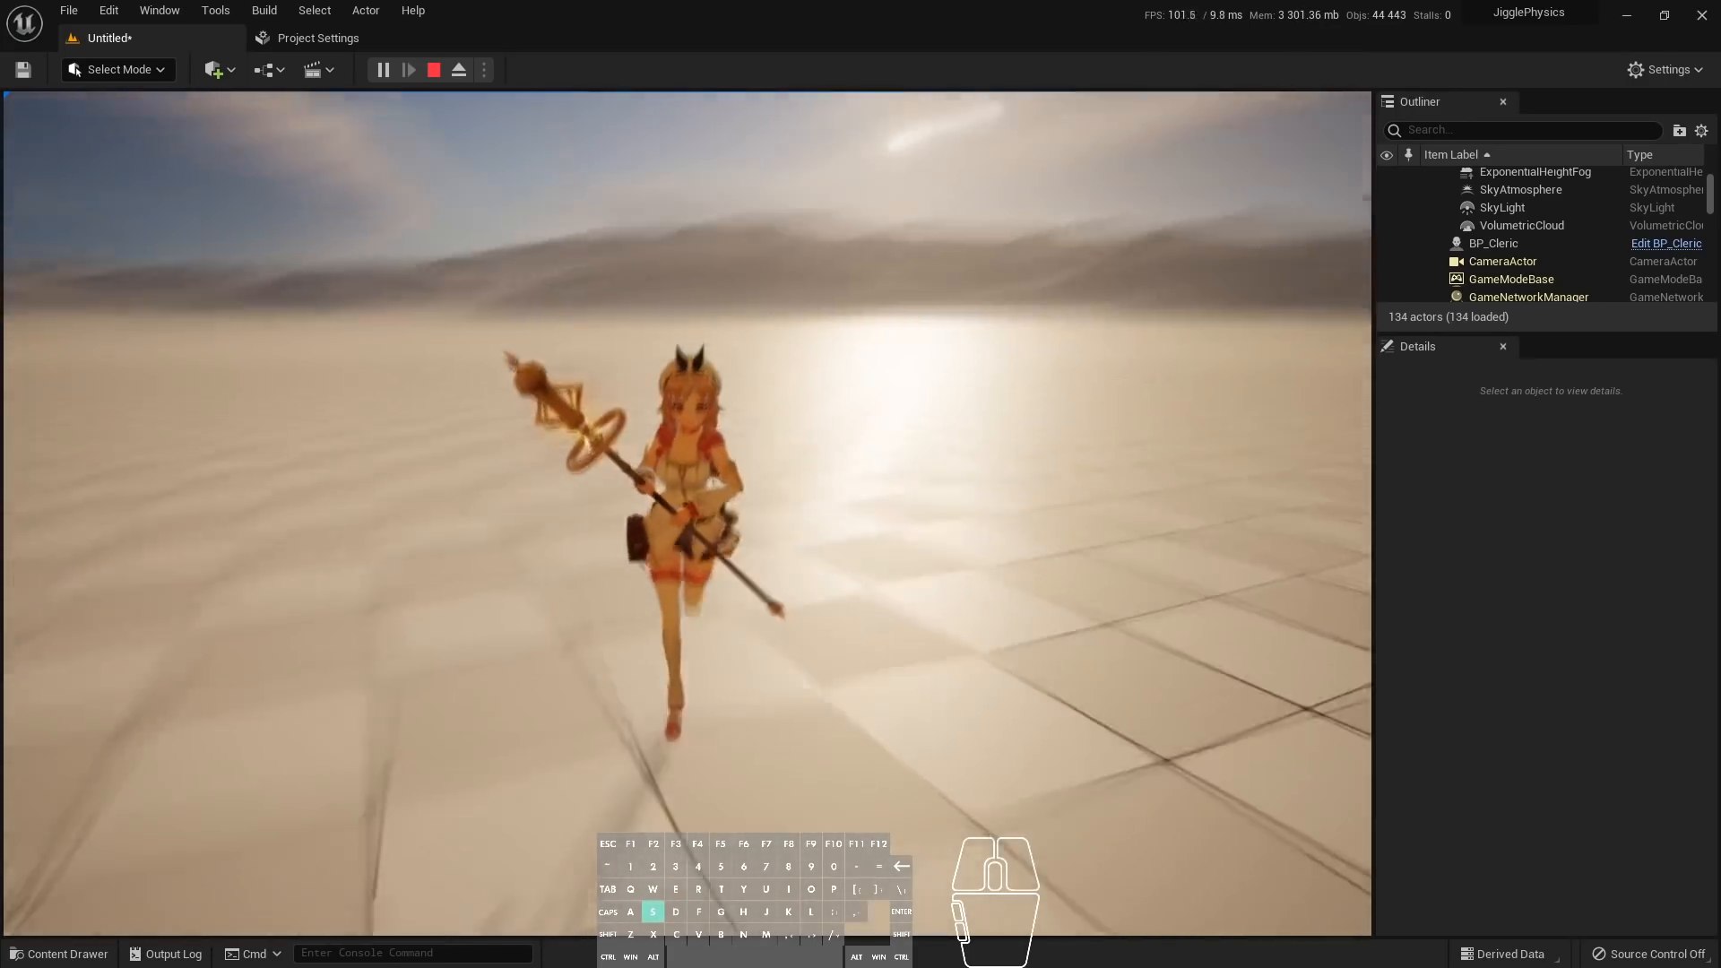
pyautogui.press('Escape')
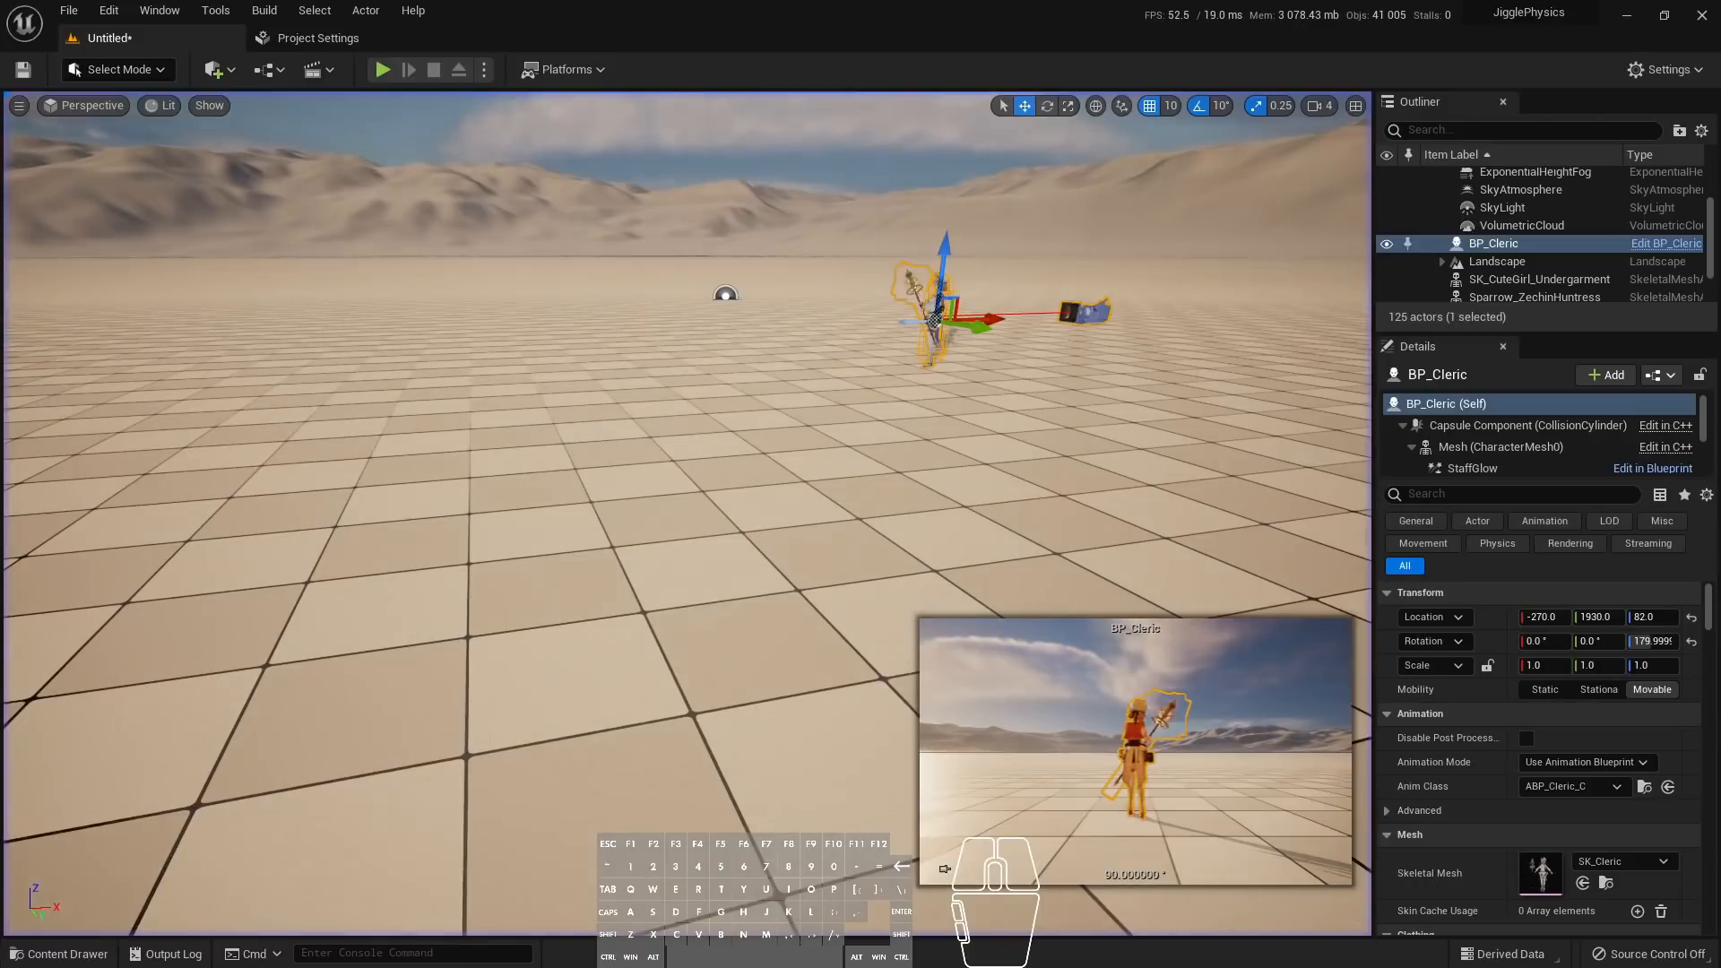
# Open UnfCleric's Animations folder to look through the cleric's animation assets
pyautogui.click(63, 954)
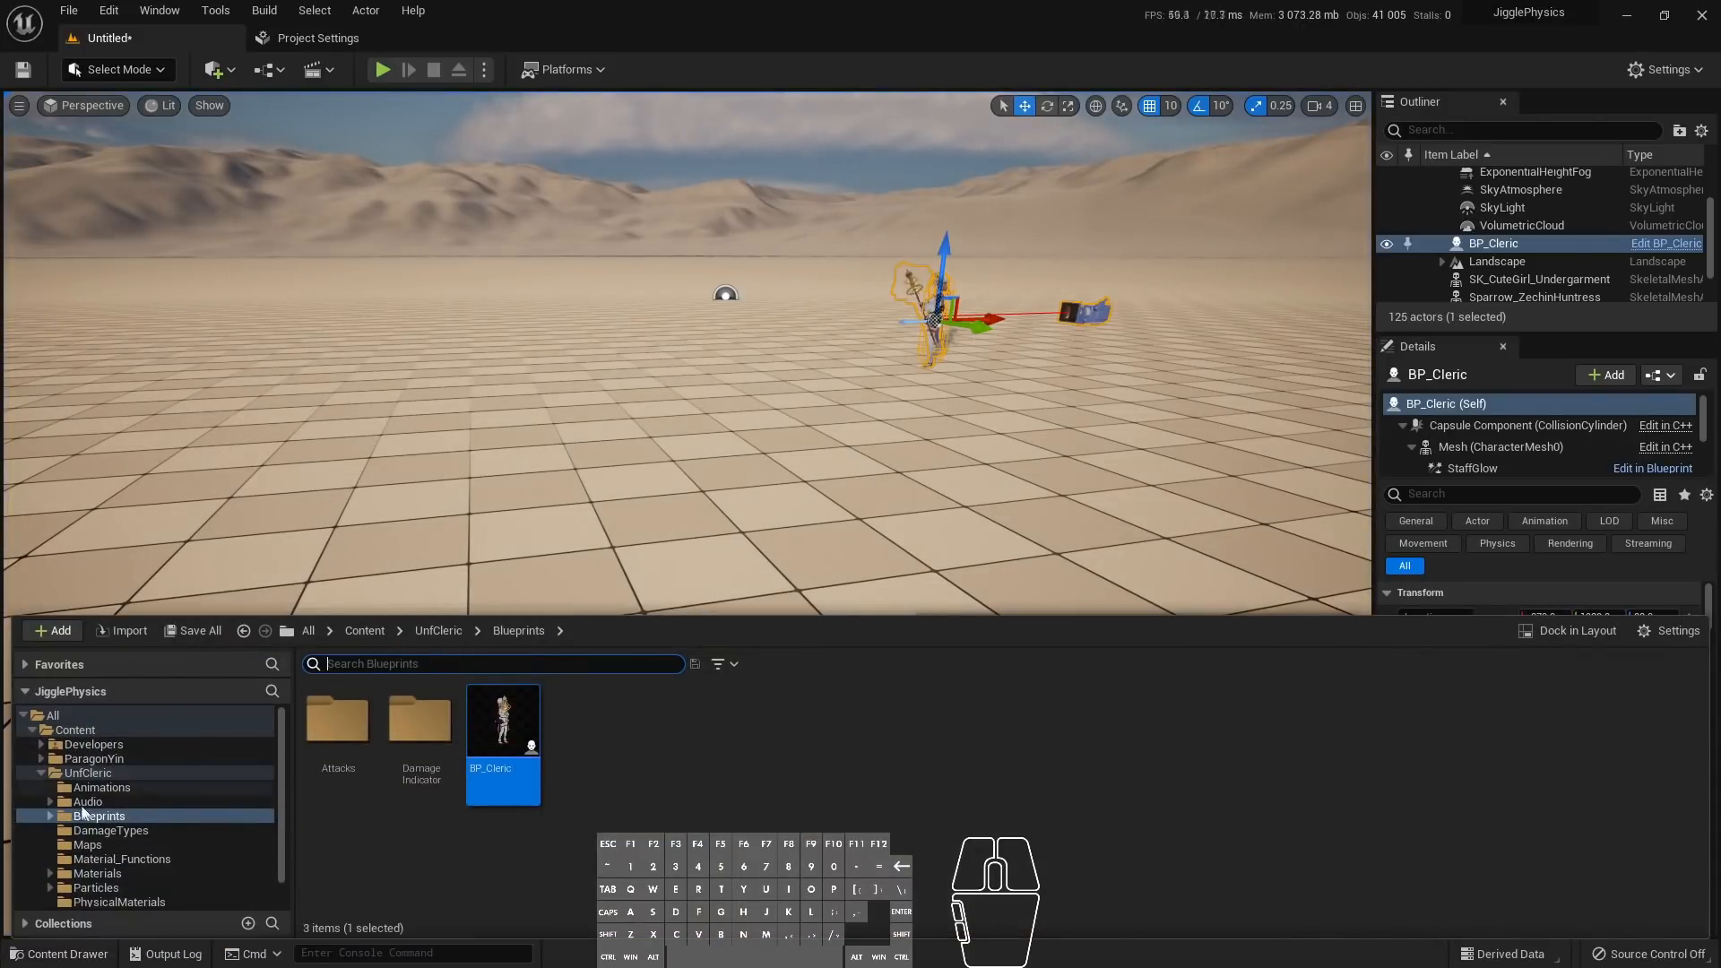
pyautogui.click(99, 787)
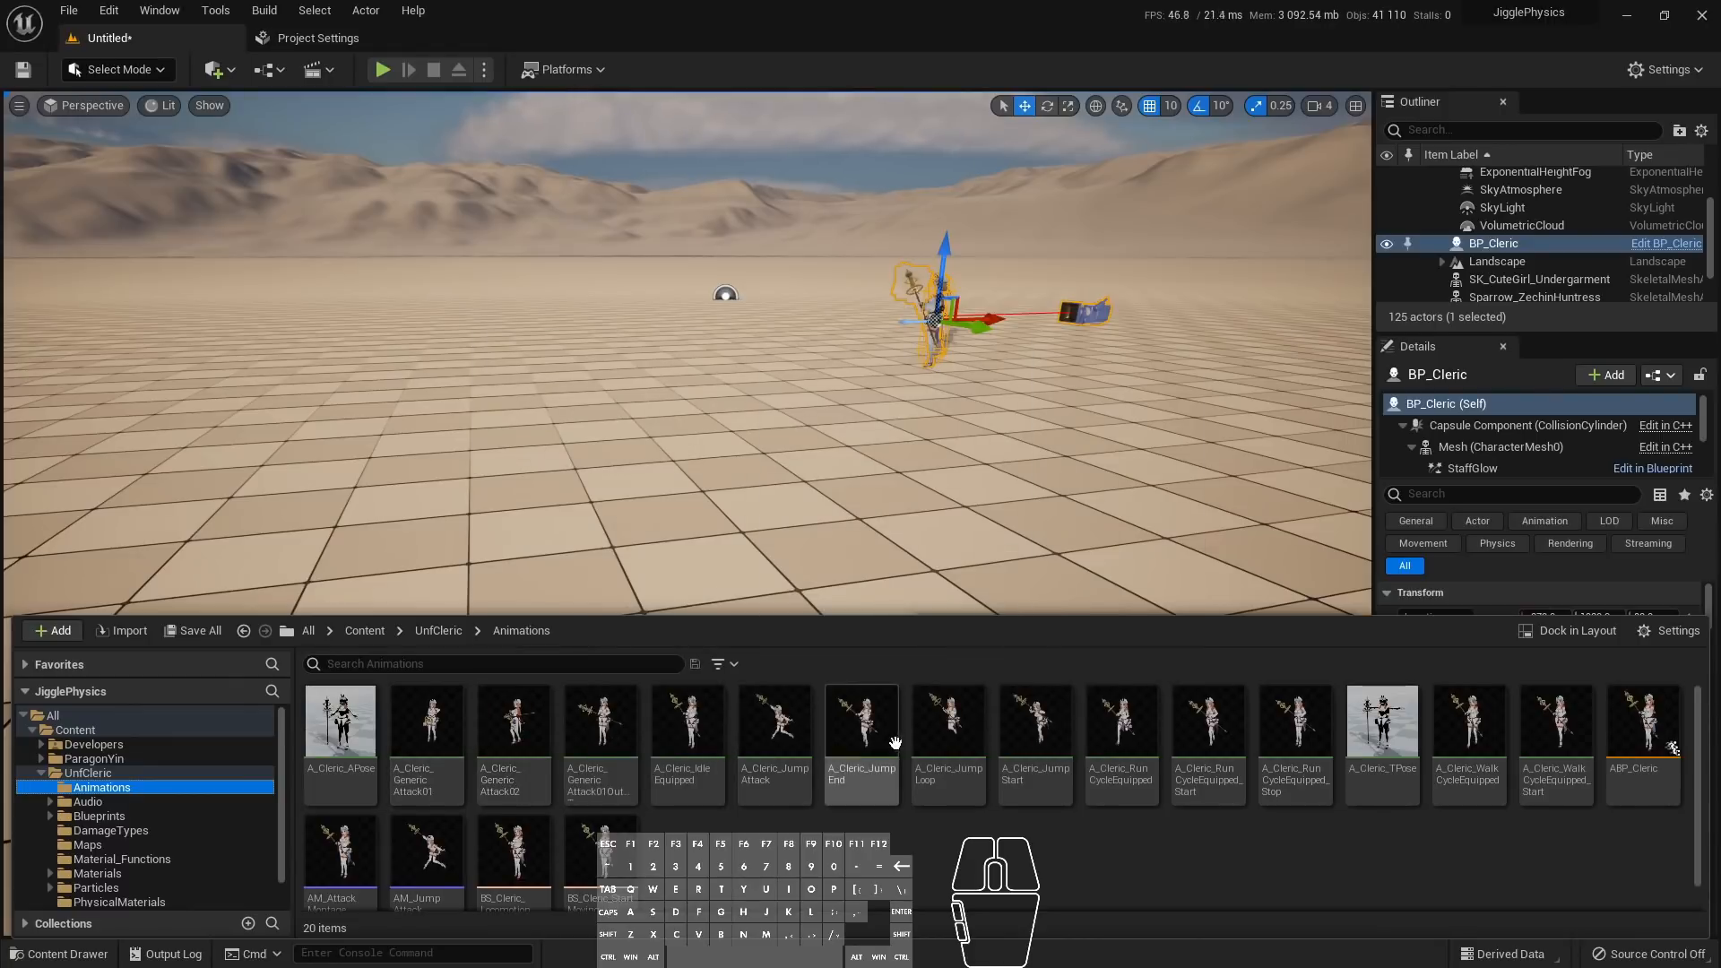
# Play the level, walk the cleric toward the camera and jump, stop the session and view the character up close
pyautogui.moveTo(876, 466); pyautogui.dragTo(946, 470, button='right')
pyautogui.press('w')
pyautogui.click(382, 72)
pyautogui.press('s')
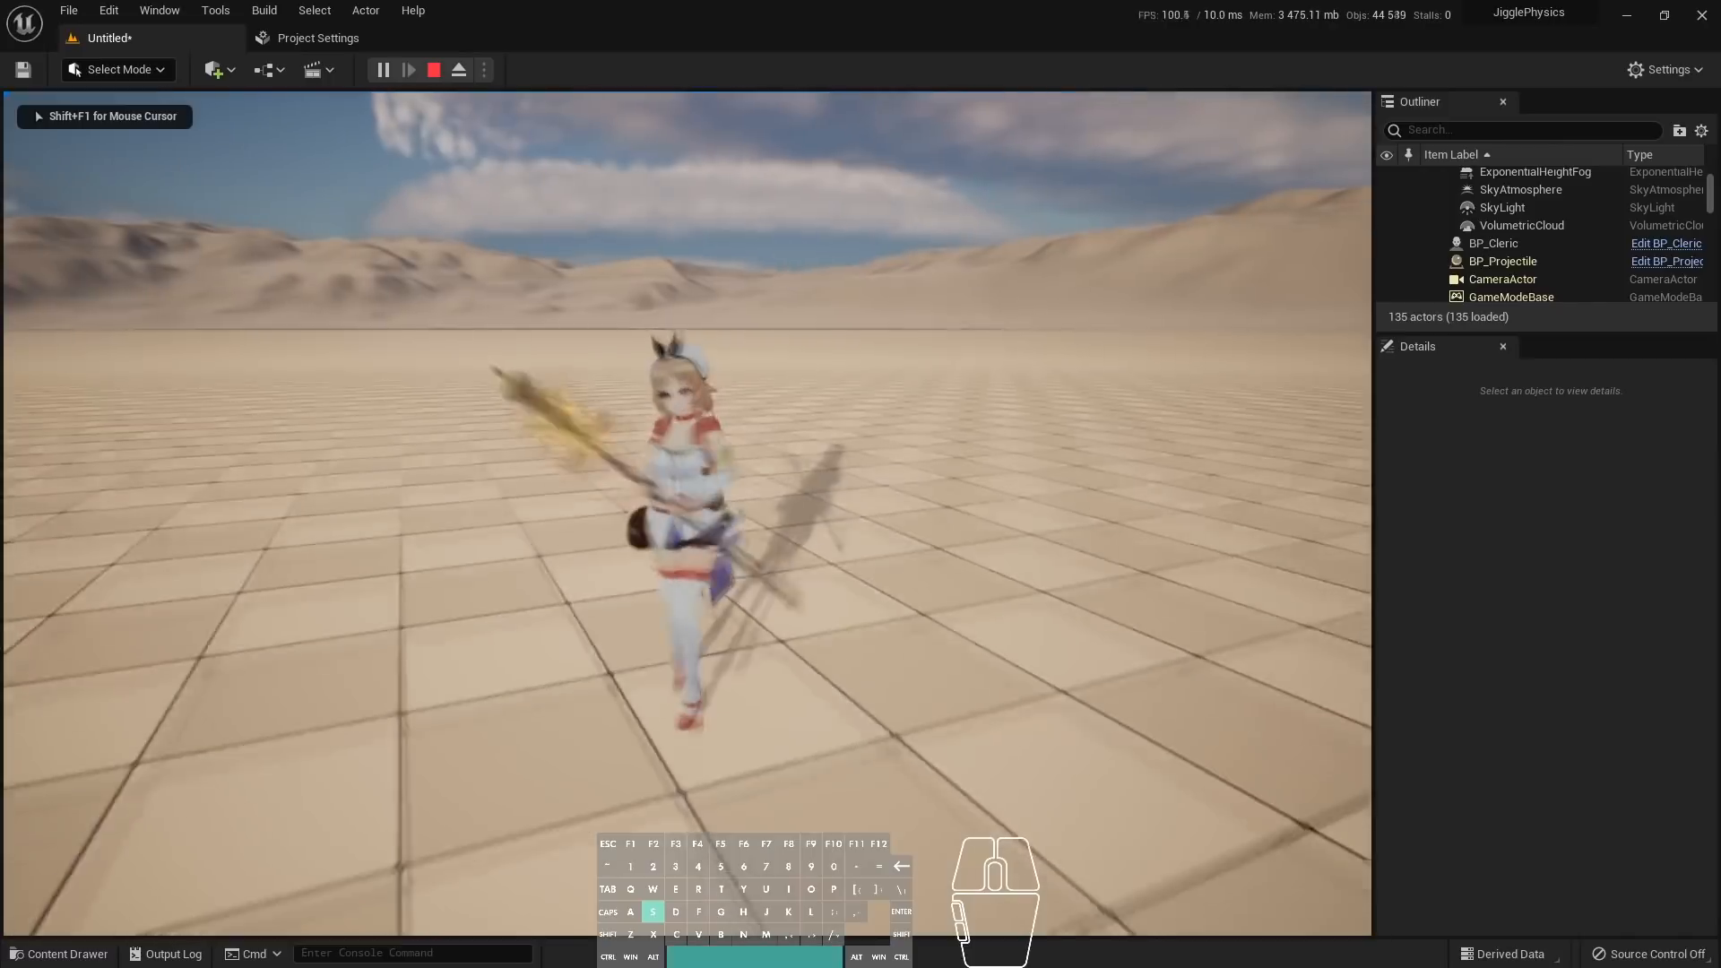
pyautogui.press('space')
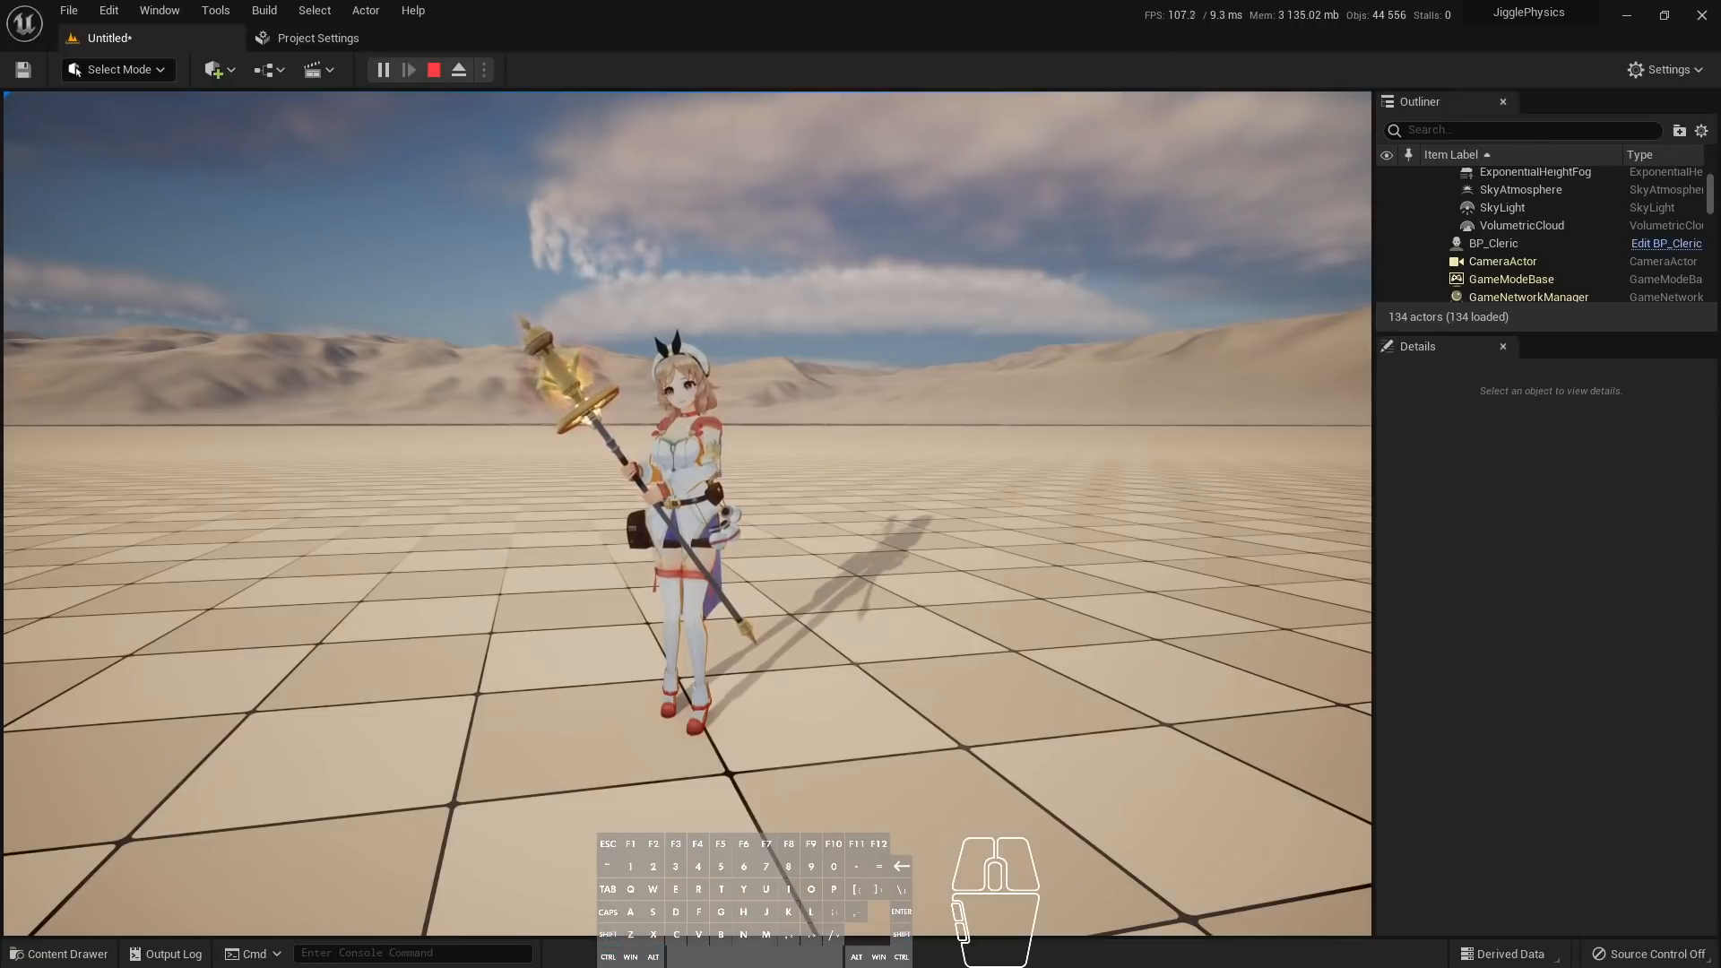
pyautogui.press('Escape')
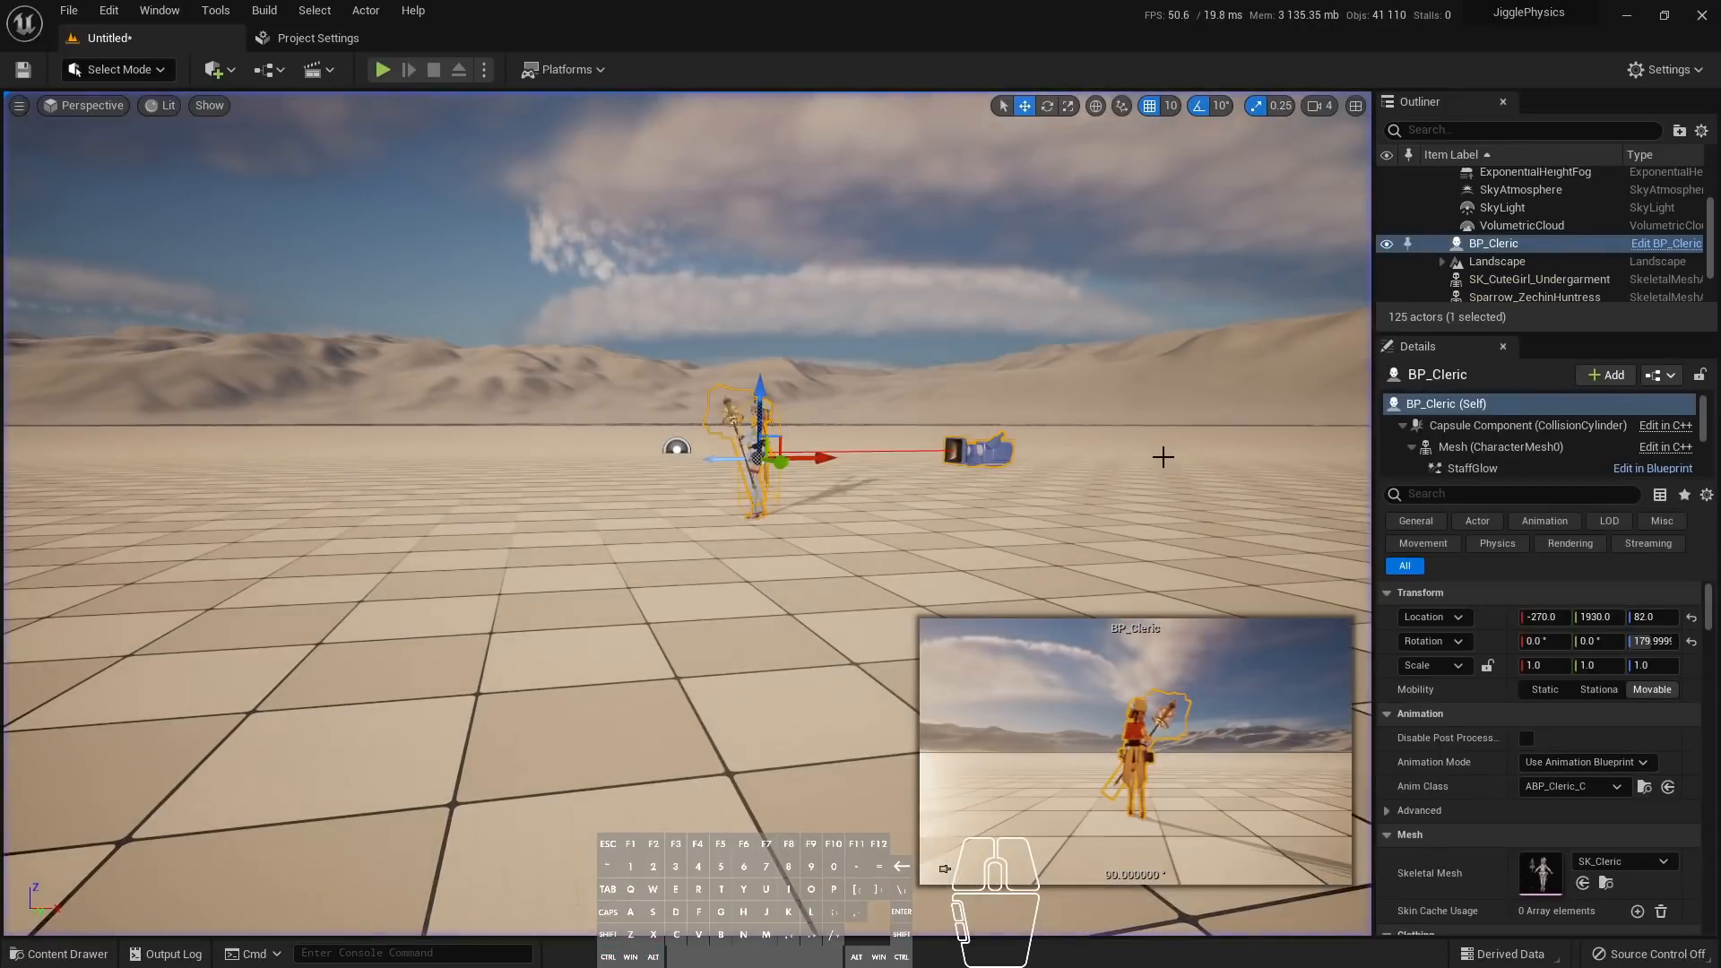
pyautogui.moveTo(868, 527); pyautogui.dragTo(868, 527, button='right')
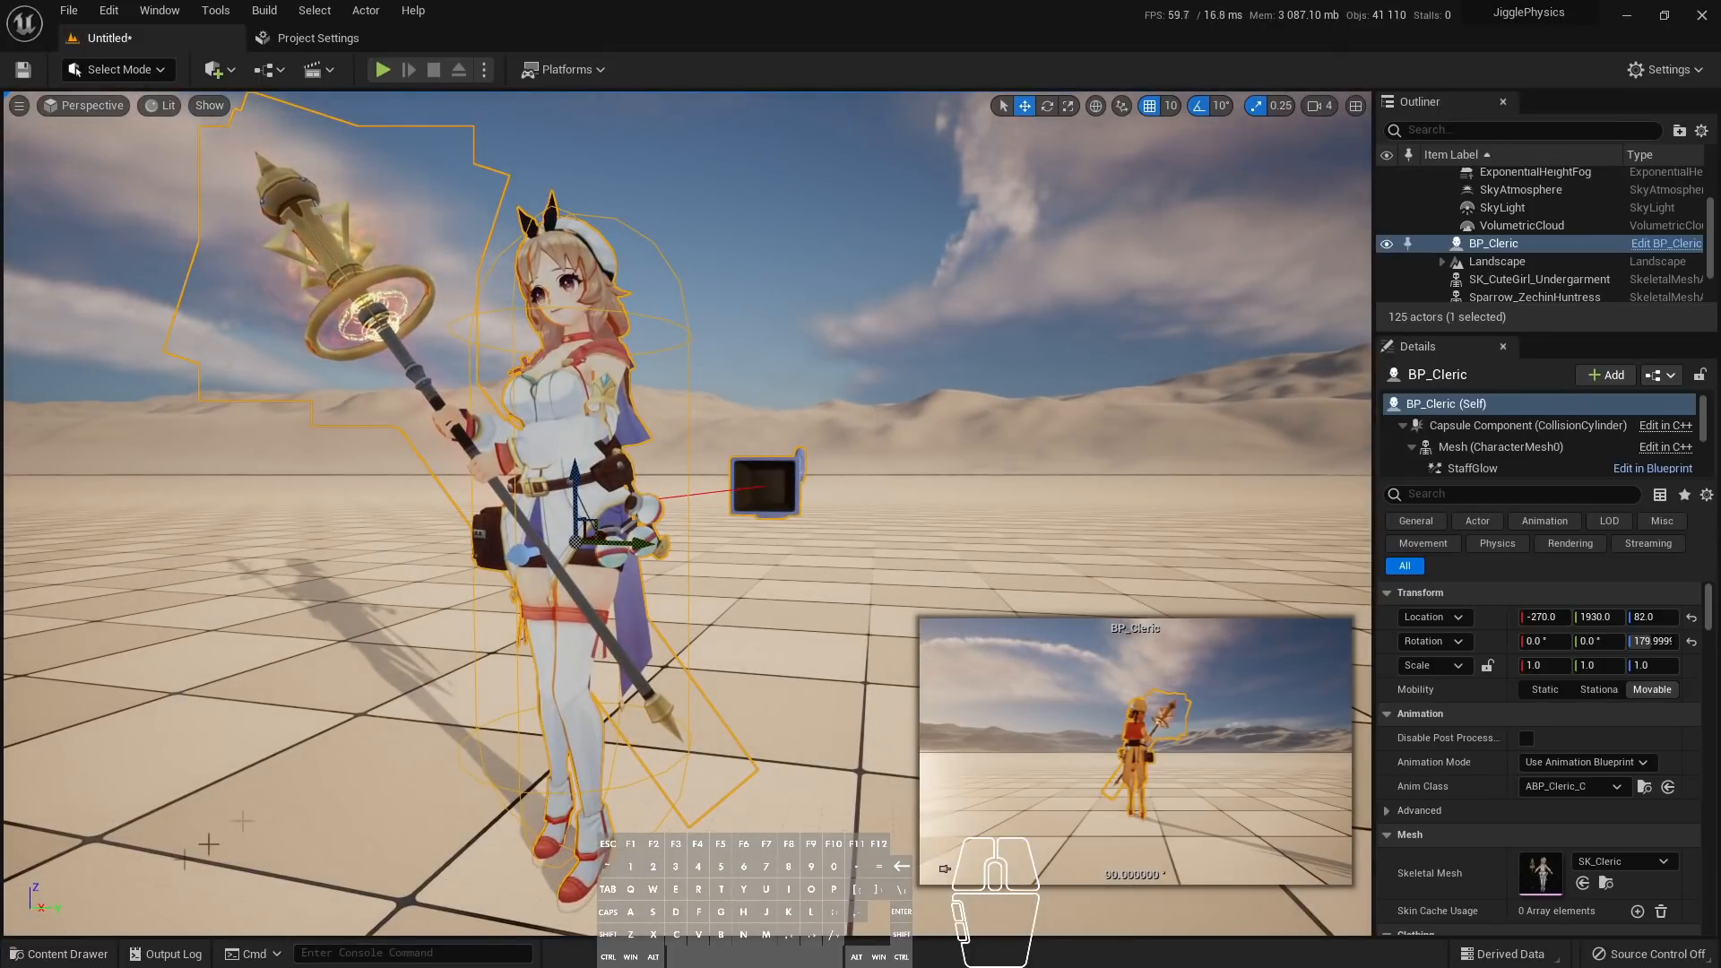
# Open UnfCleric's SkeletalMeshes folder to look at the cleric's mesh assets
pyautogui.click(81, 954)
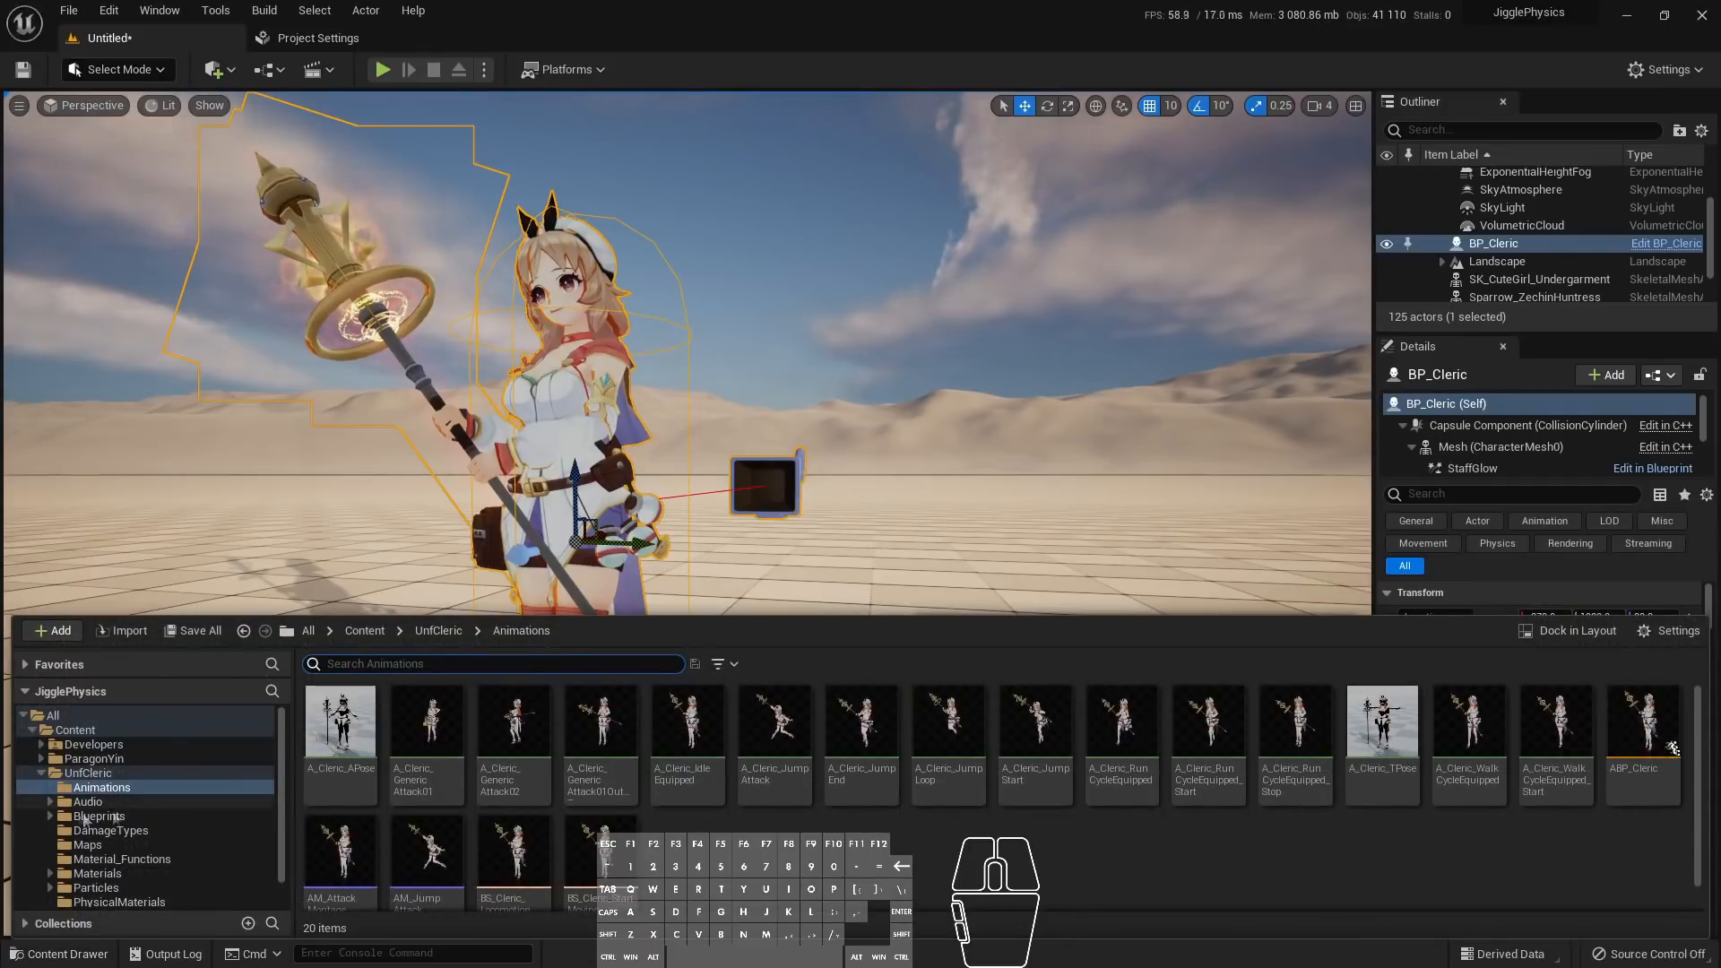
pyautogui.scroll(-2, 107, 860)
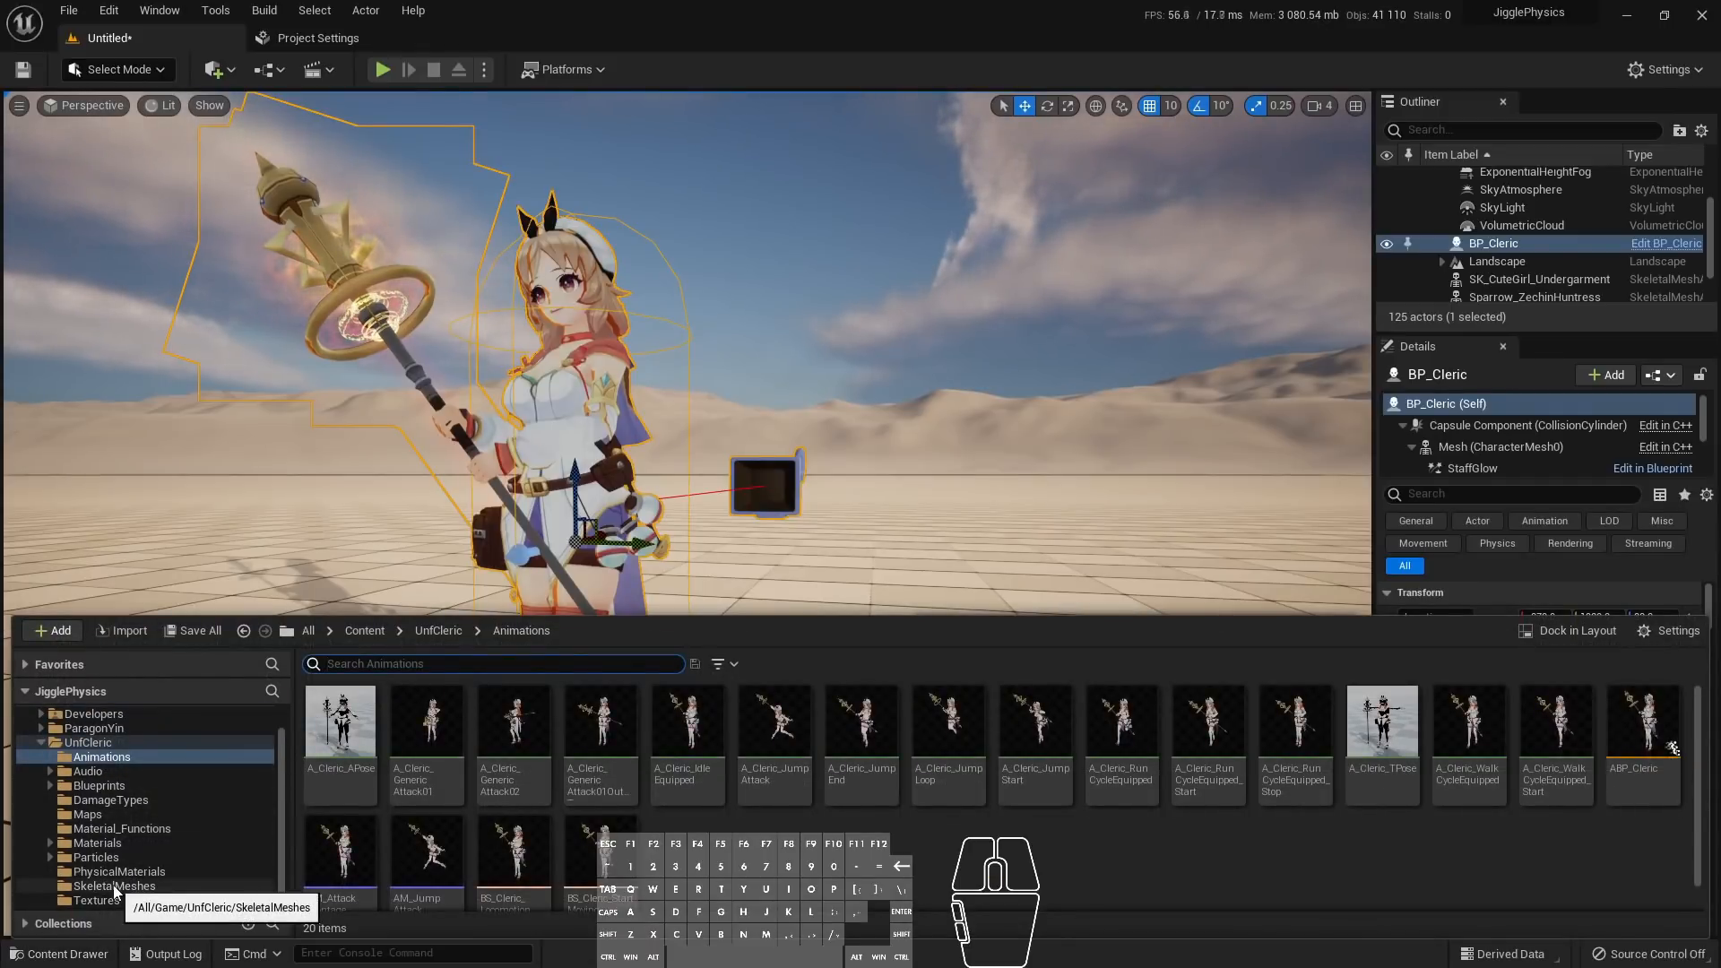
pyautogui.click(115, 886)
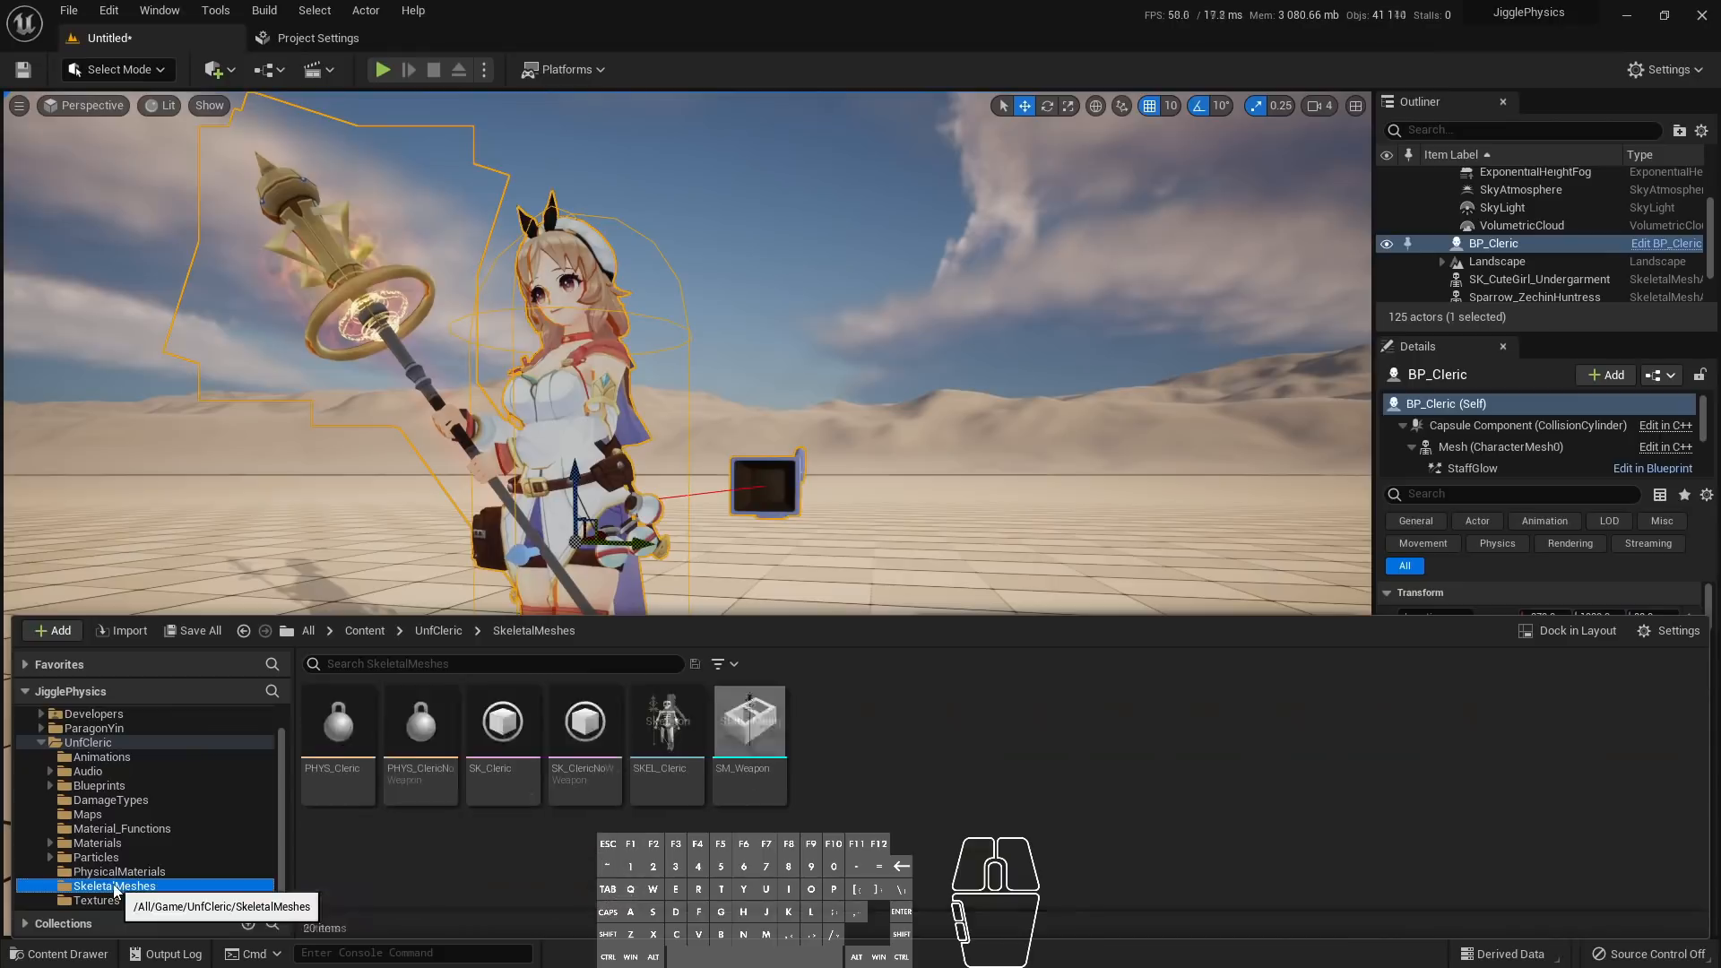
# Browse to ParagonYin's Characters, Heroes, Yin, Meshes folder and inspect the Yin skeletal mesh
pyautogui.click(95, 729)
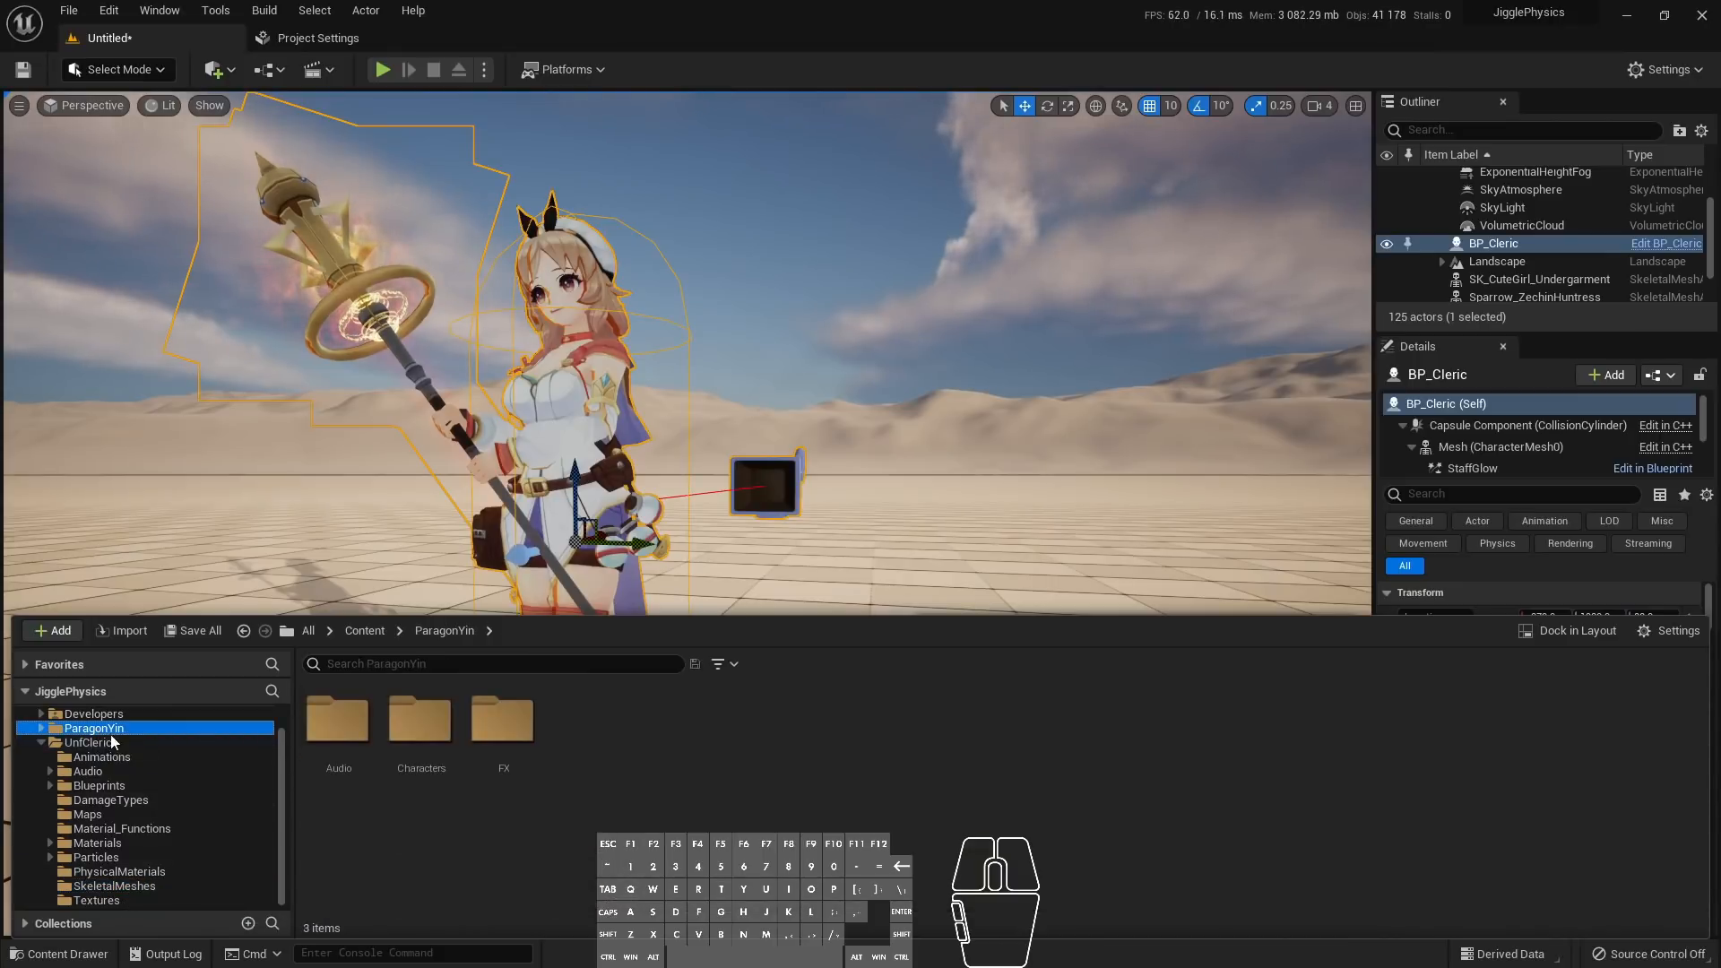
pyautogui.doubleClick(419, 717)
pyautogui.doubleClick(418, 717)
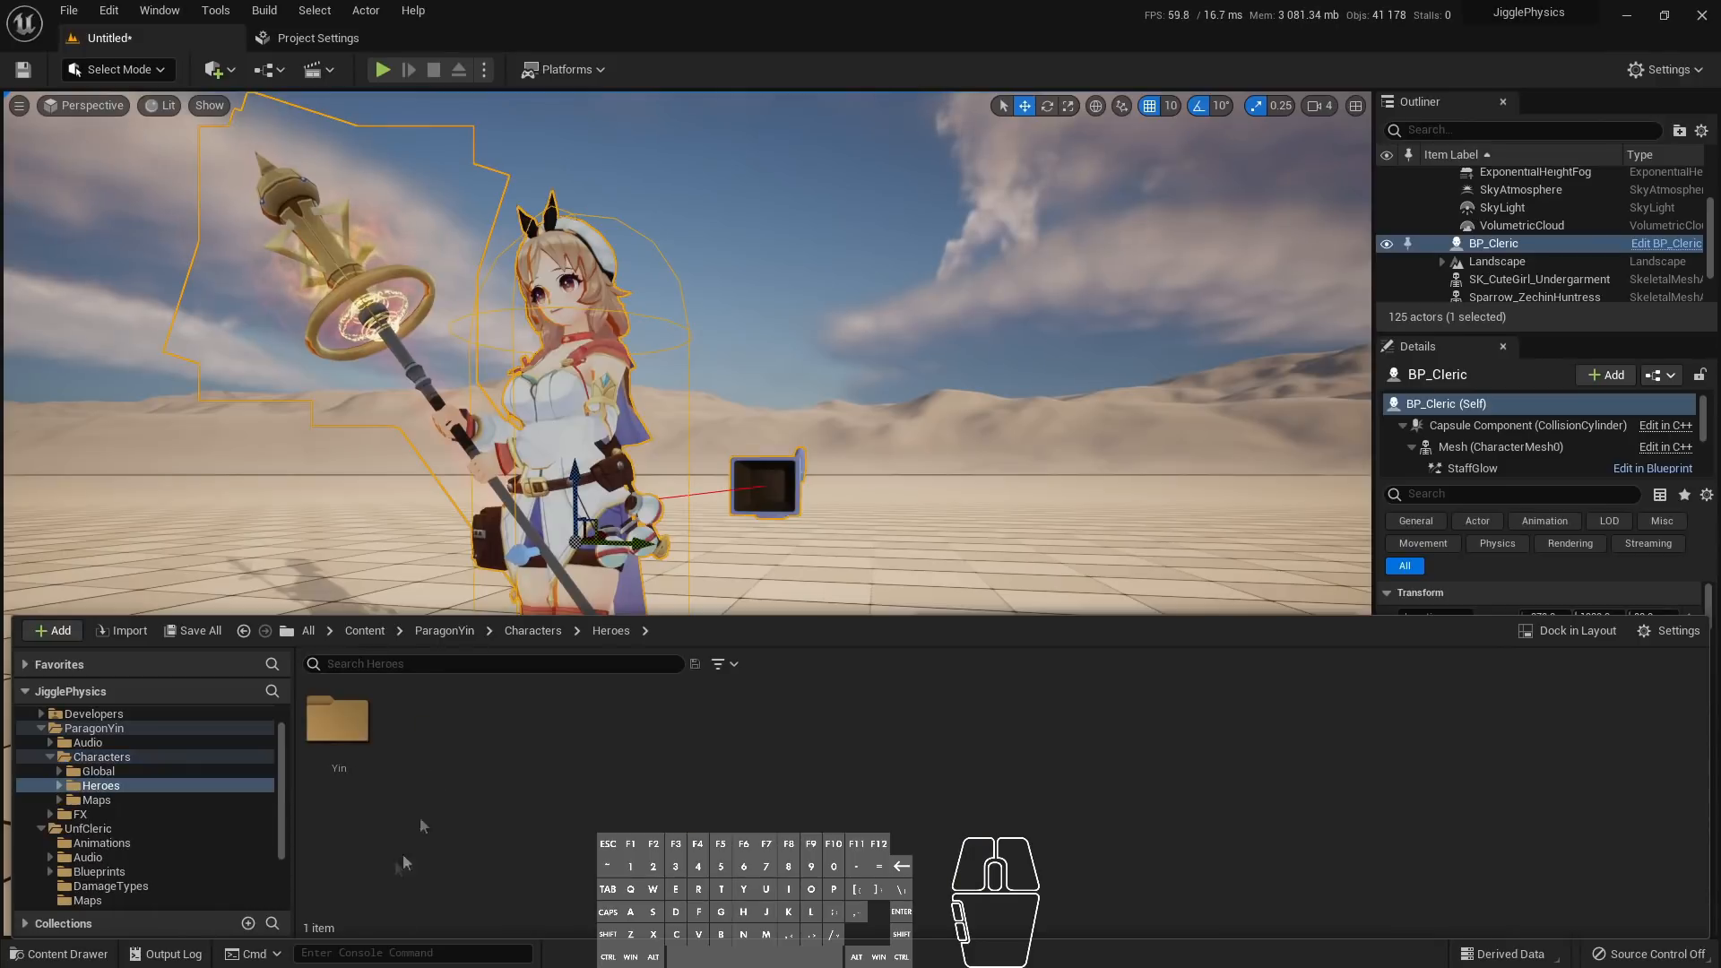
pyautogui.doubleClick(338, 719)
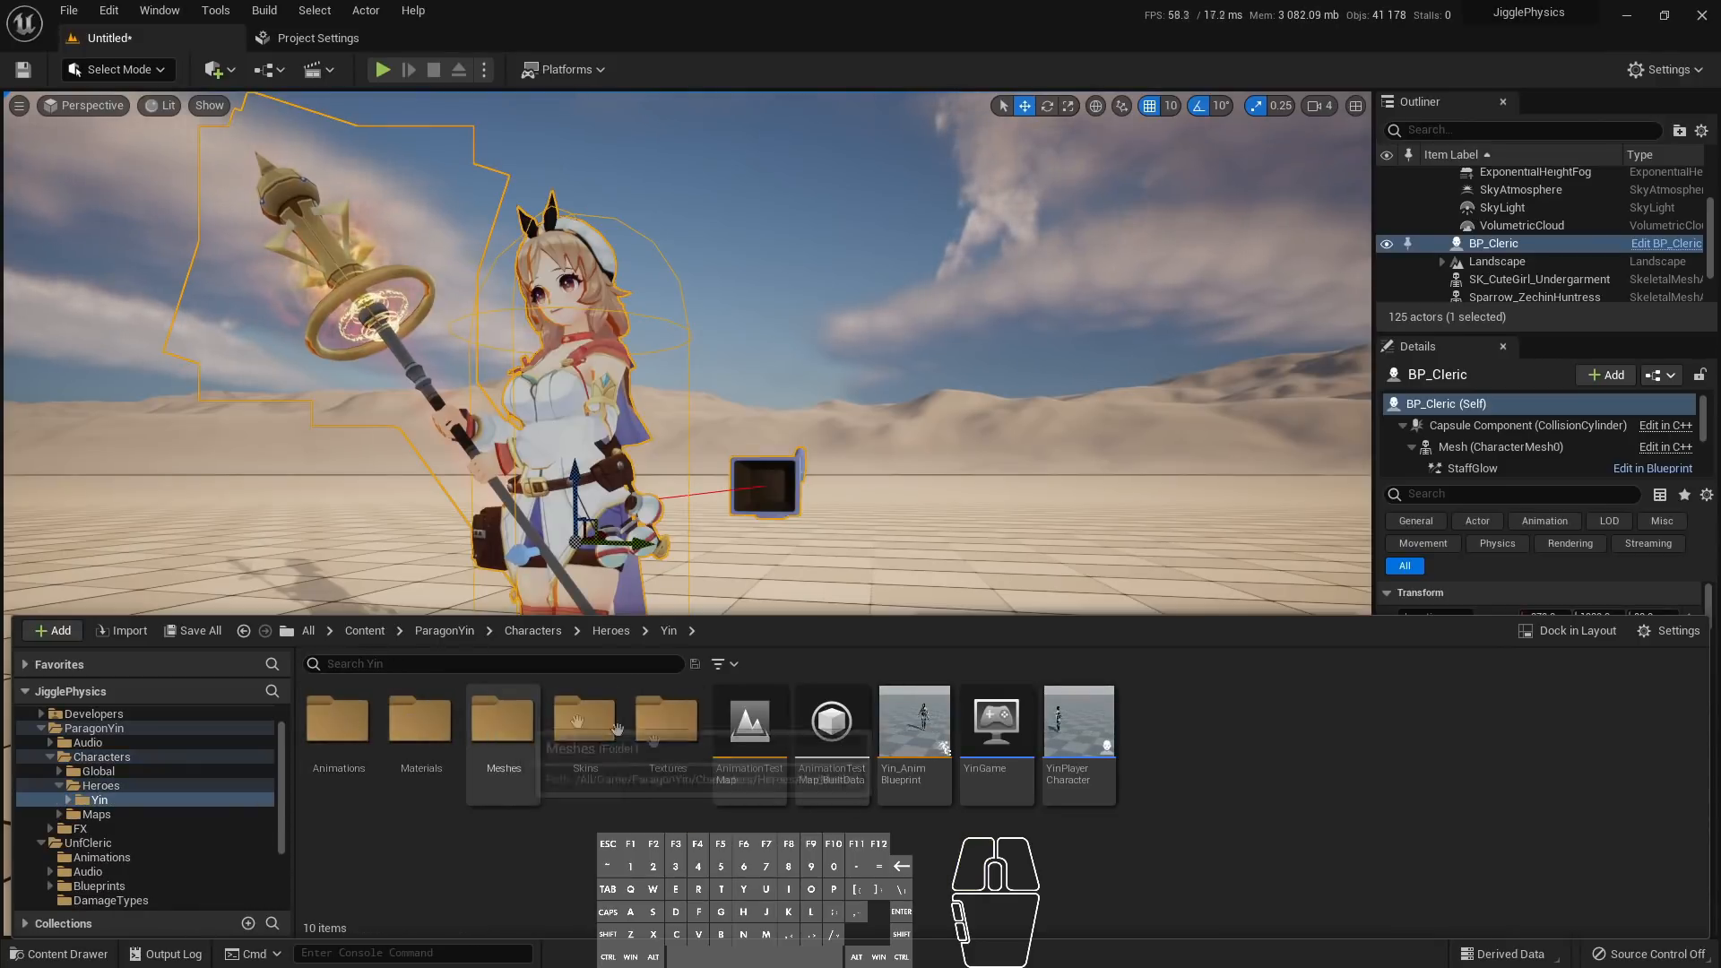
pyautogui.doubleClick(503, 717)
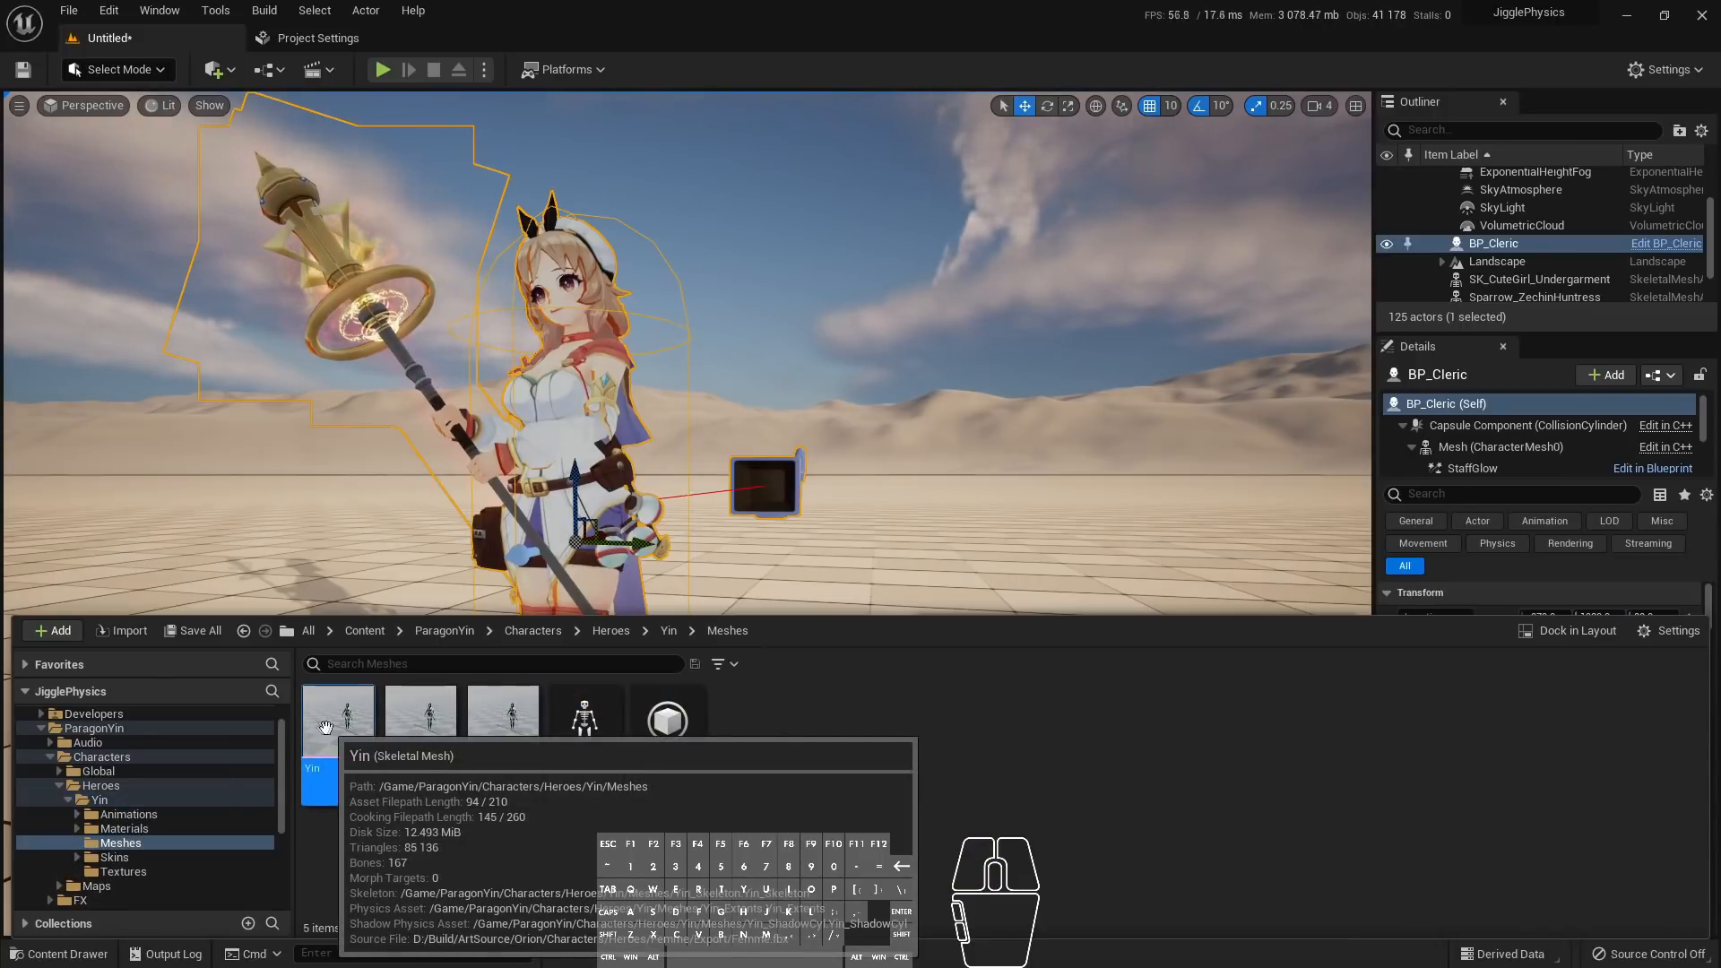
# Filter the assets of the whole Content folder by the Skeletal Mesh type
pyautogui.scroll(1, 134, 762)
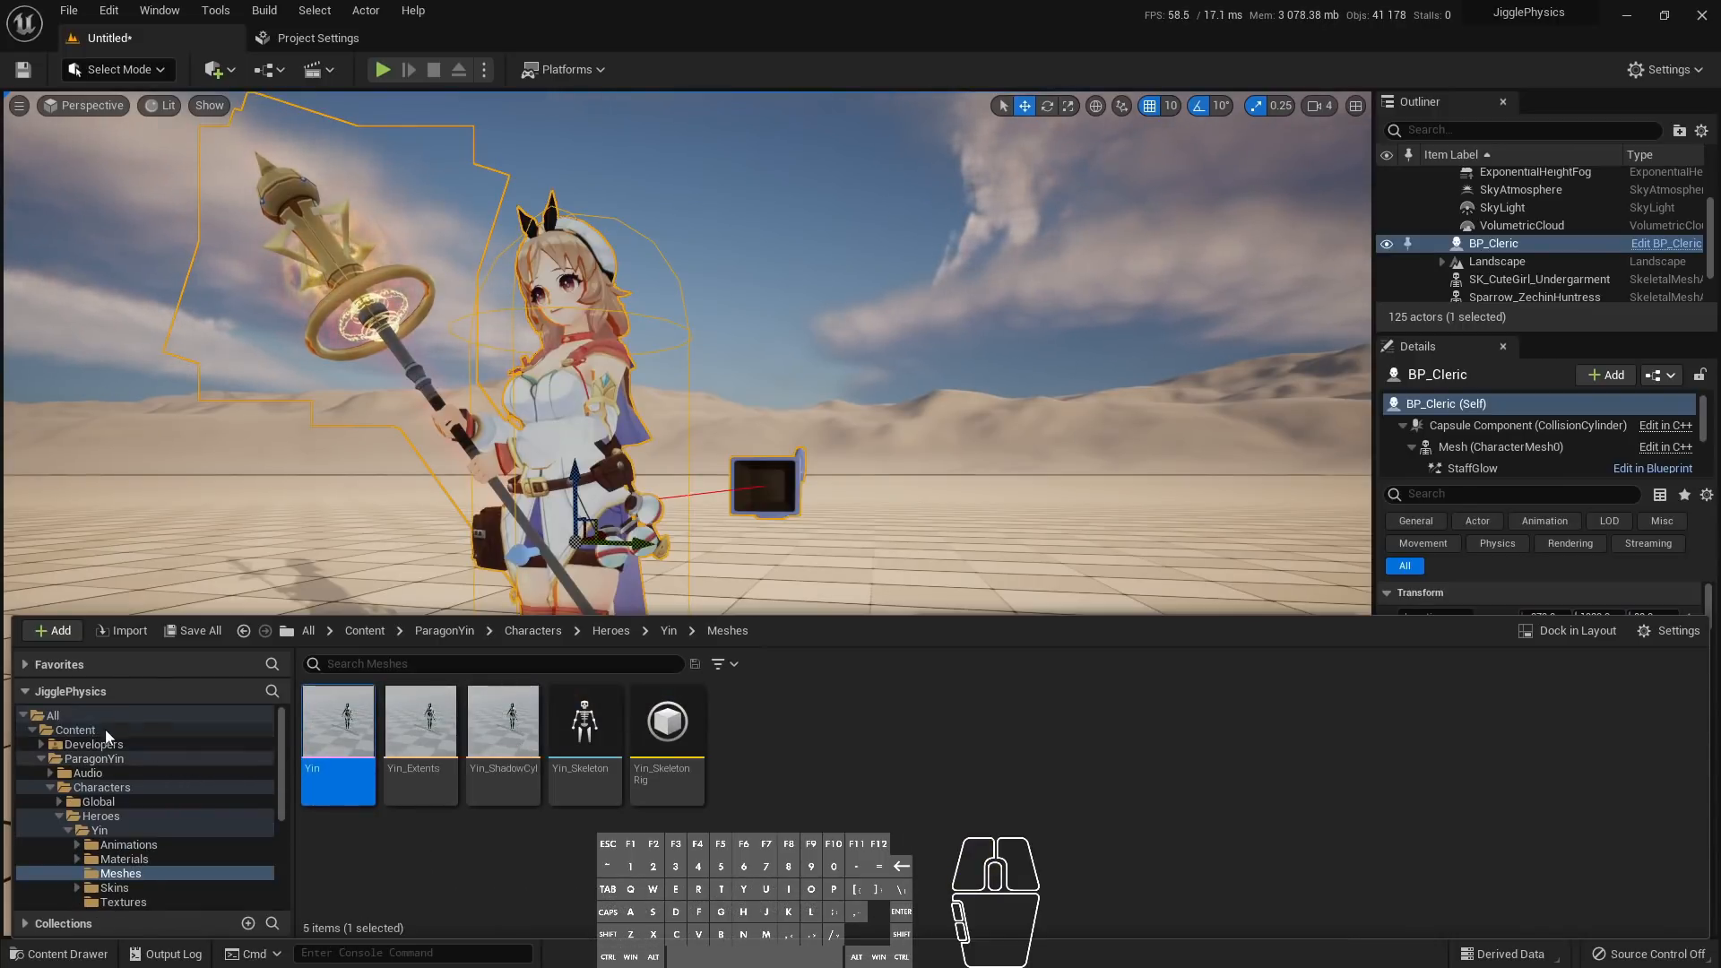
pyautogui.click(75, 730)
pyautogui.click(719, 664)
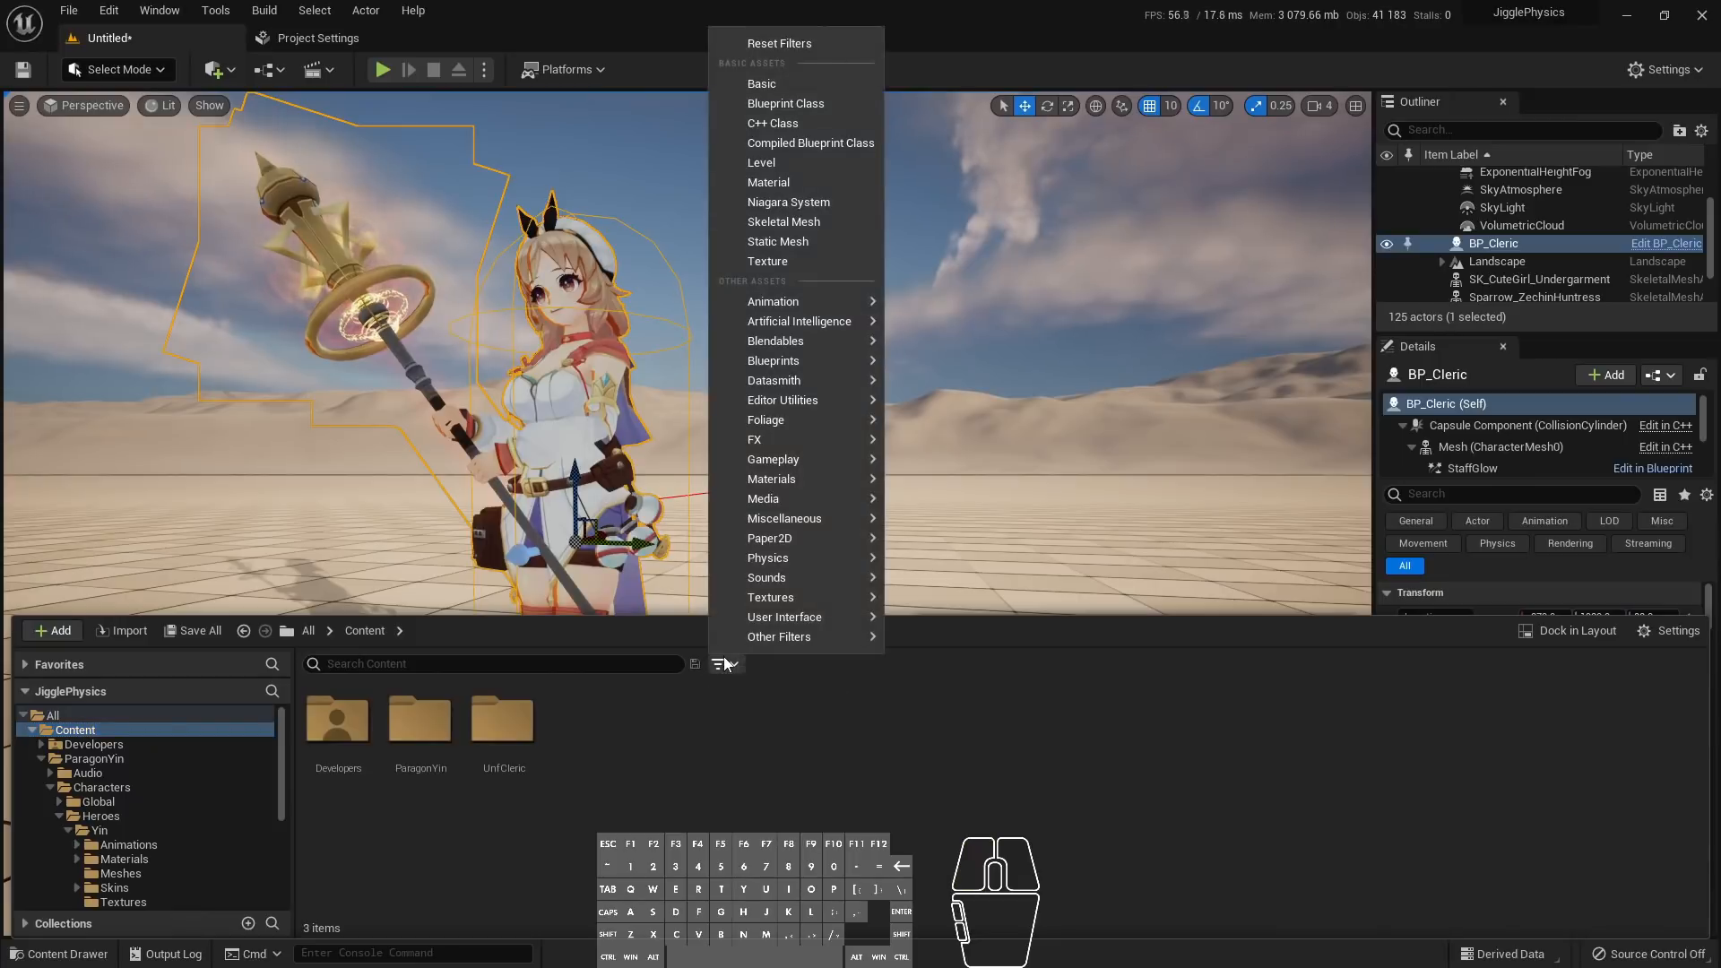
pyautogui.click(821, 222)
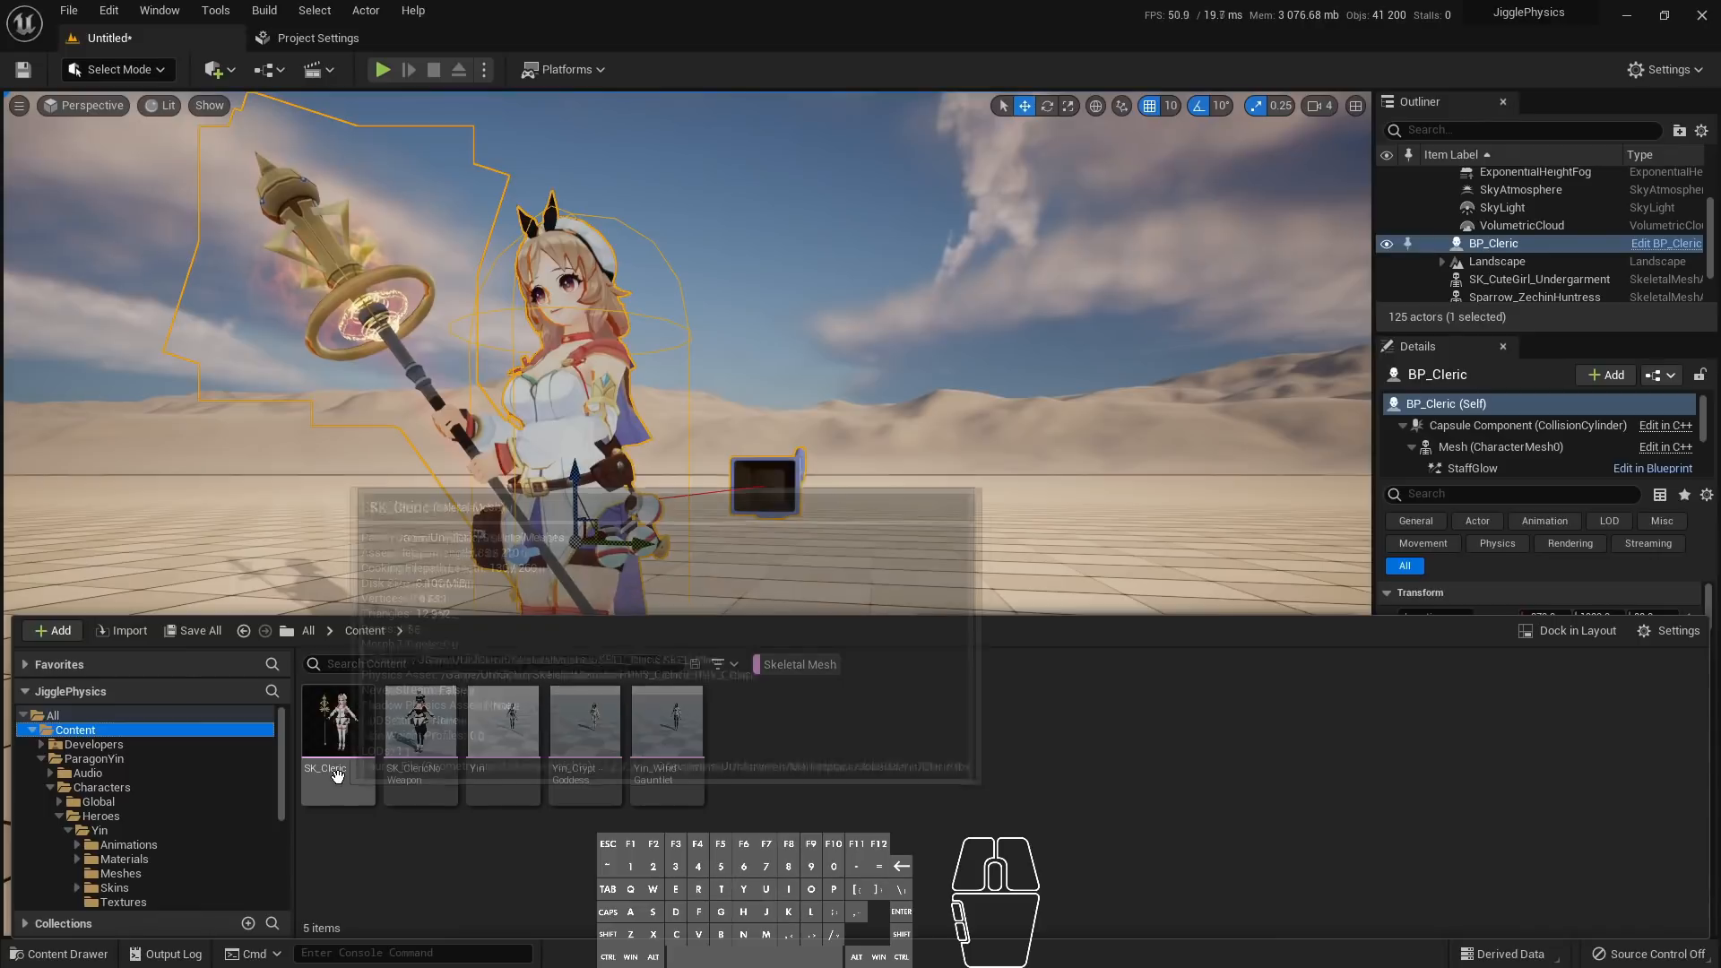
# Open the SK_Cleric skeletal mesh, dock its editor with the main window's tabs and frame the character's body
pyautogui.moveTo(415, 723)
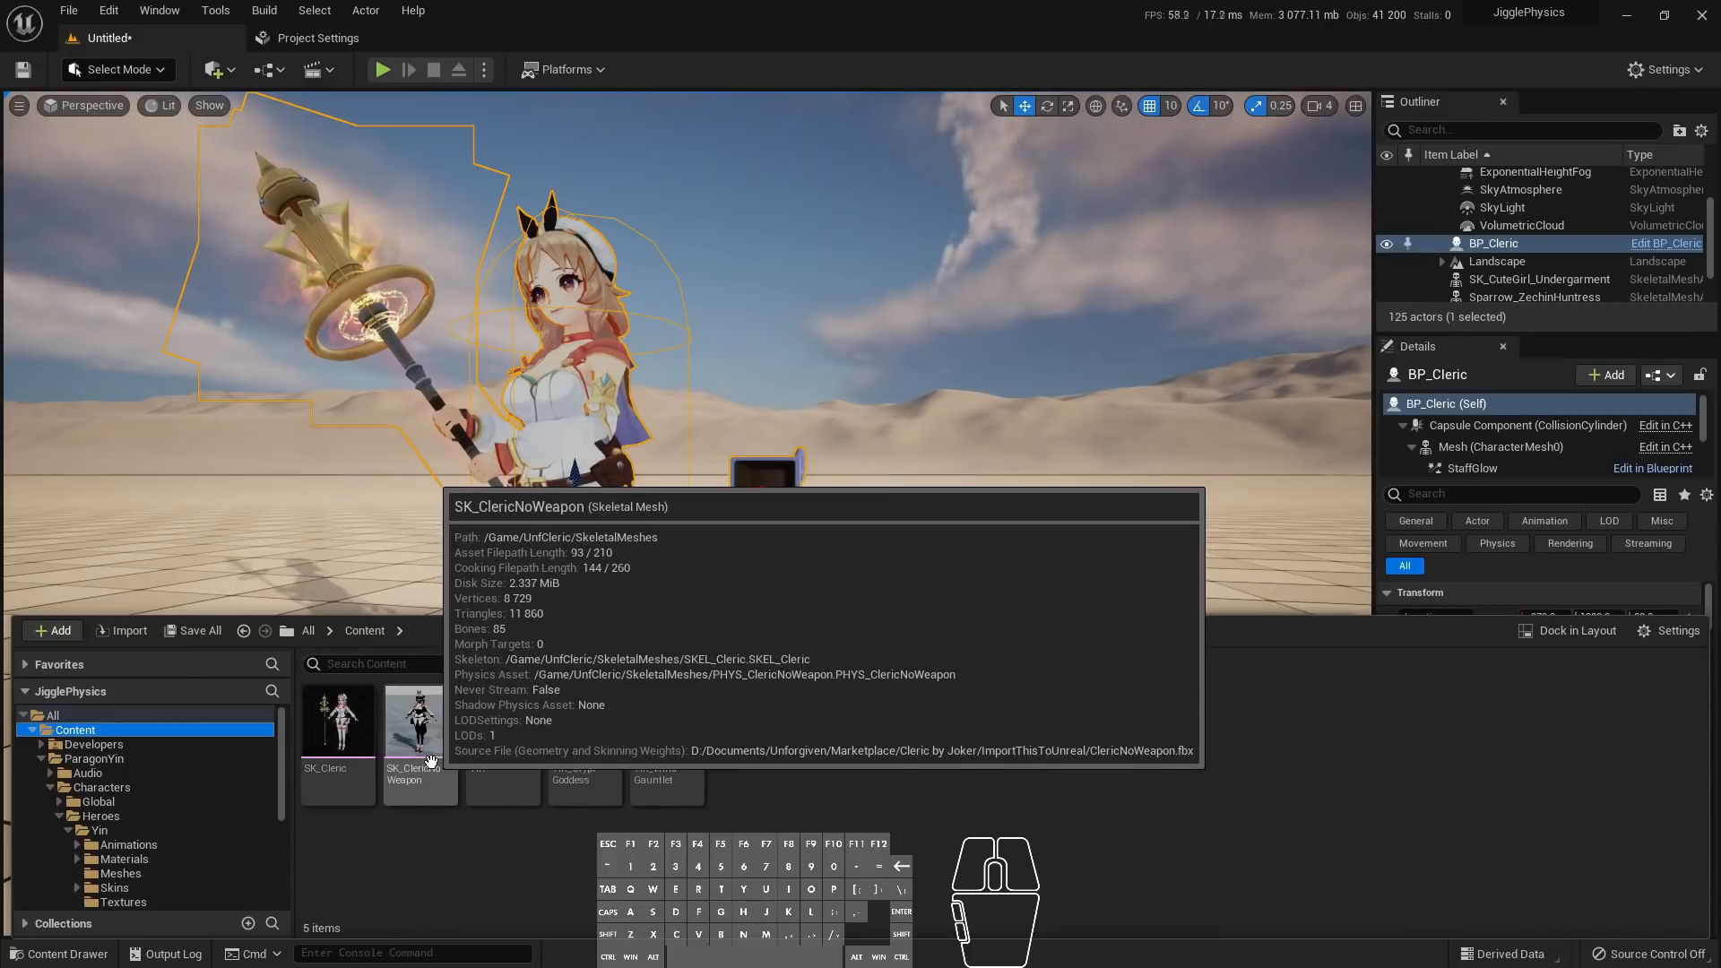
pyautogui.moveTo(330, 723)
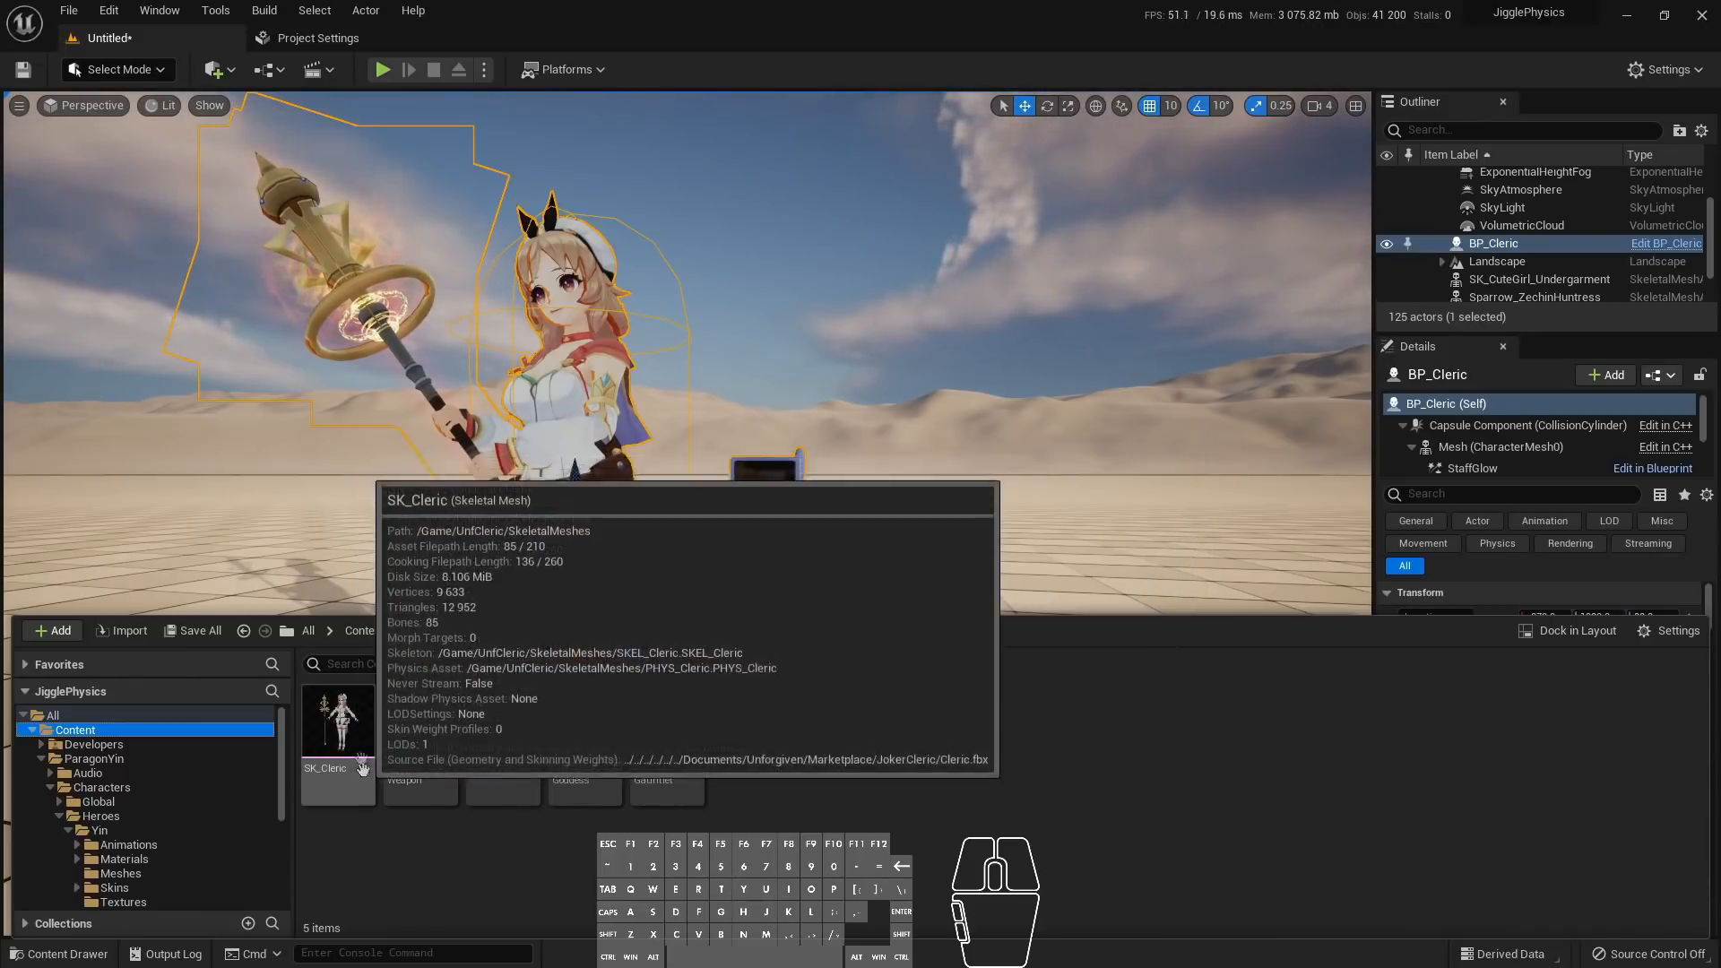
pyautogui.doubleClick(330, 723)
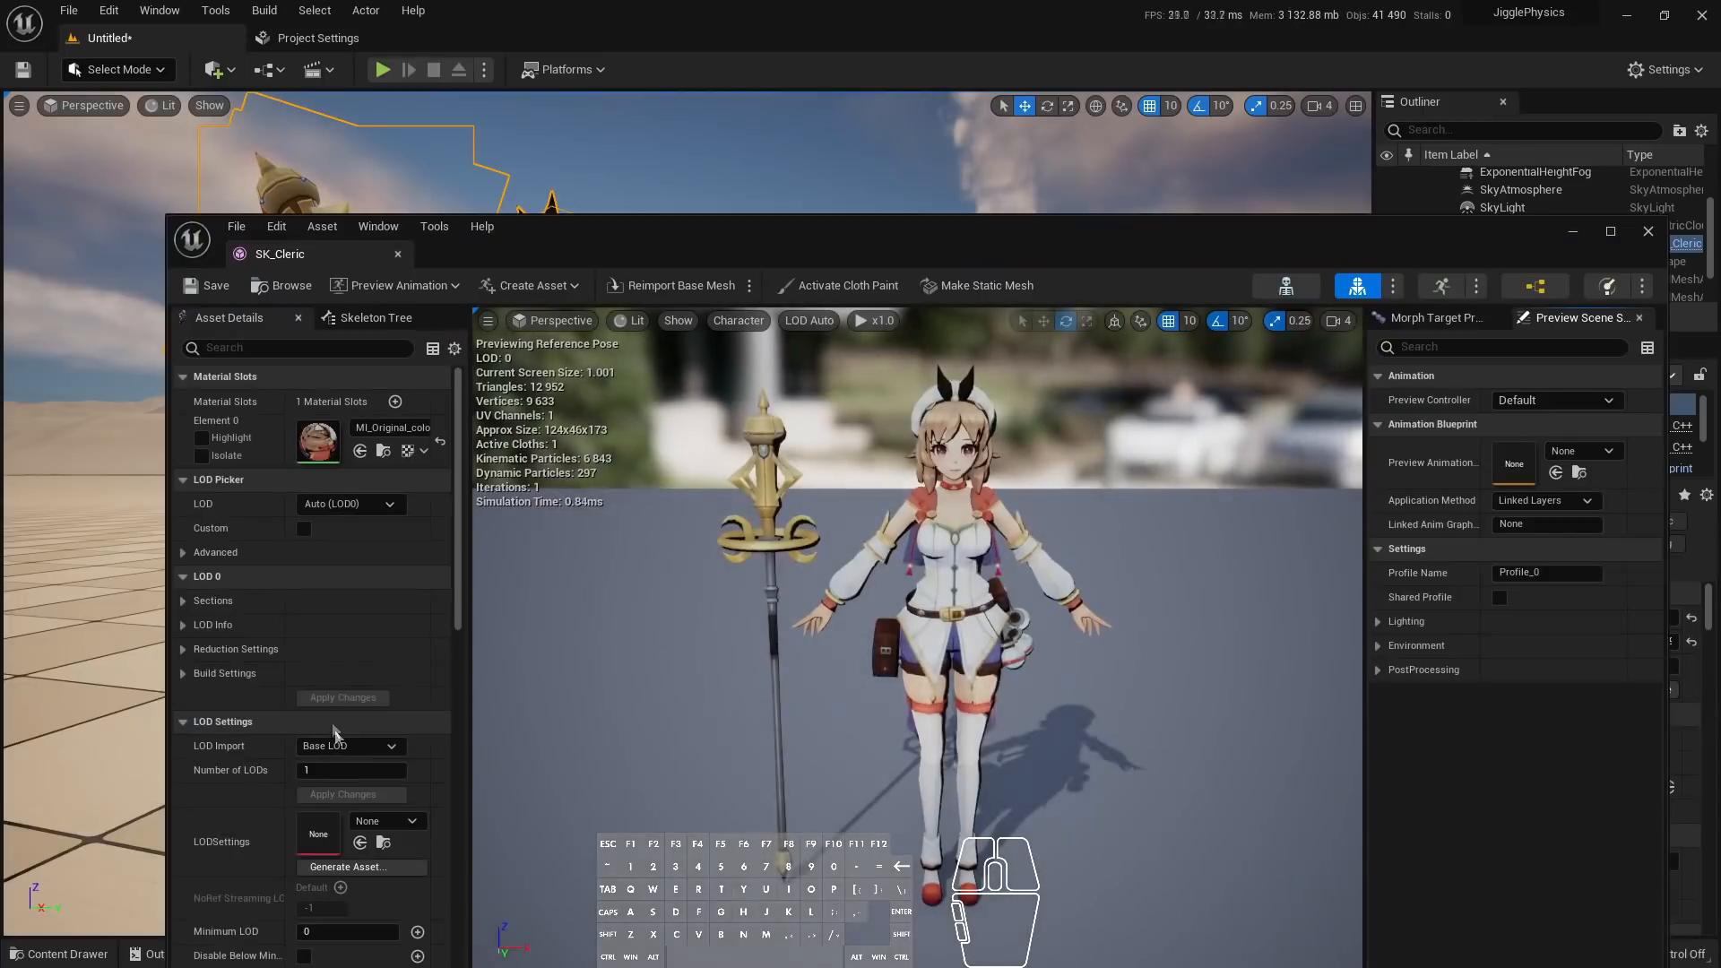
pyautogui.moveTo(353, 258); pyautogui.dragTo(512, 43)
pyautogui.moveTo(981, 461); pyautogui.dragTo(932, 422, button='right')
pyautogui.moveTo(932, 421)
pyautogui.mouseDown()
pyautogui.moveTo(1022, 412)
pyautogui.moveTo(1004, 296)
pyautogui.moveTo(959, 413)
pyautogui.mouseUp()
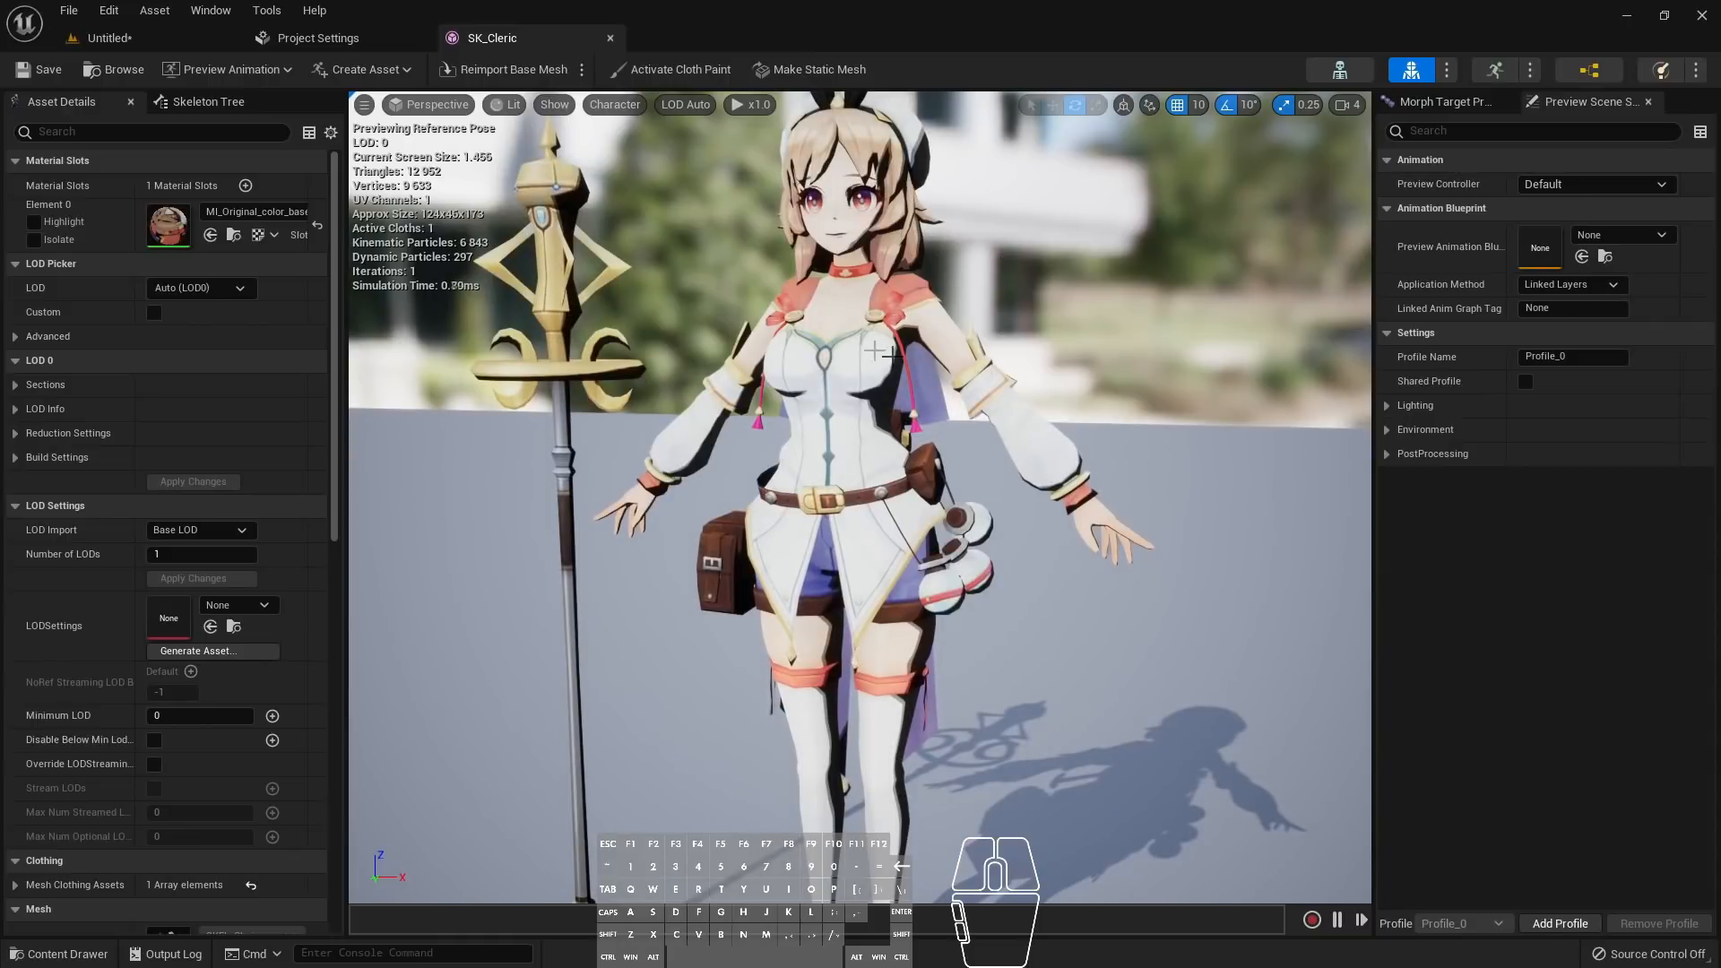
# Set bone drawing to All Hierarchy for SK_Cleric and examine the bones around the upper body
pyautogui.click(565, 105)
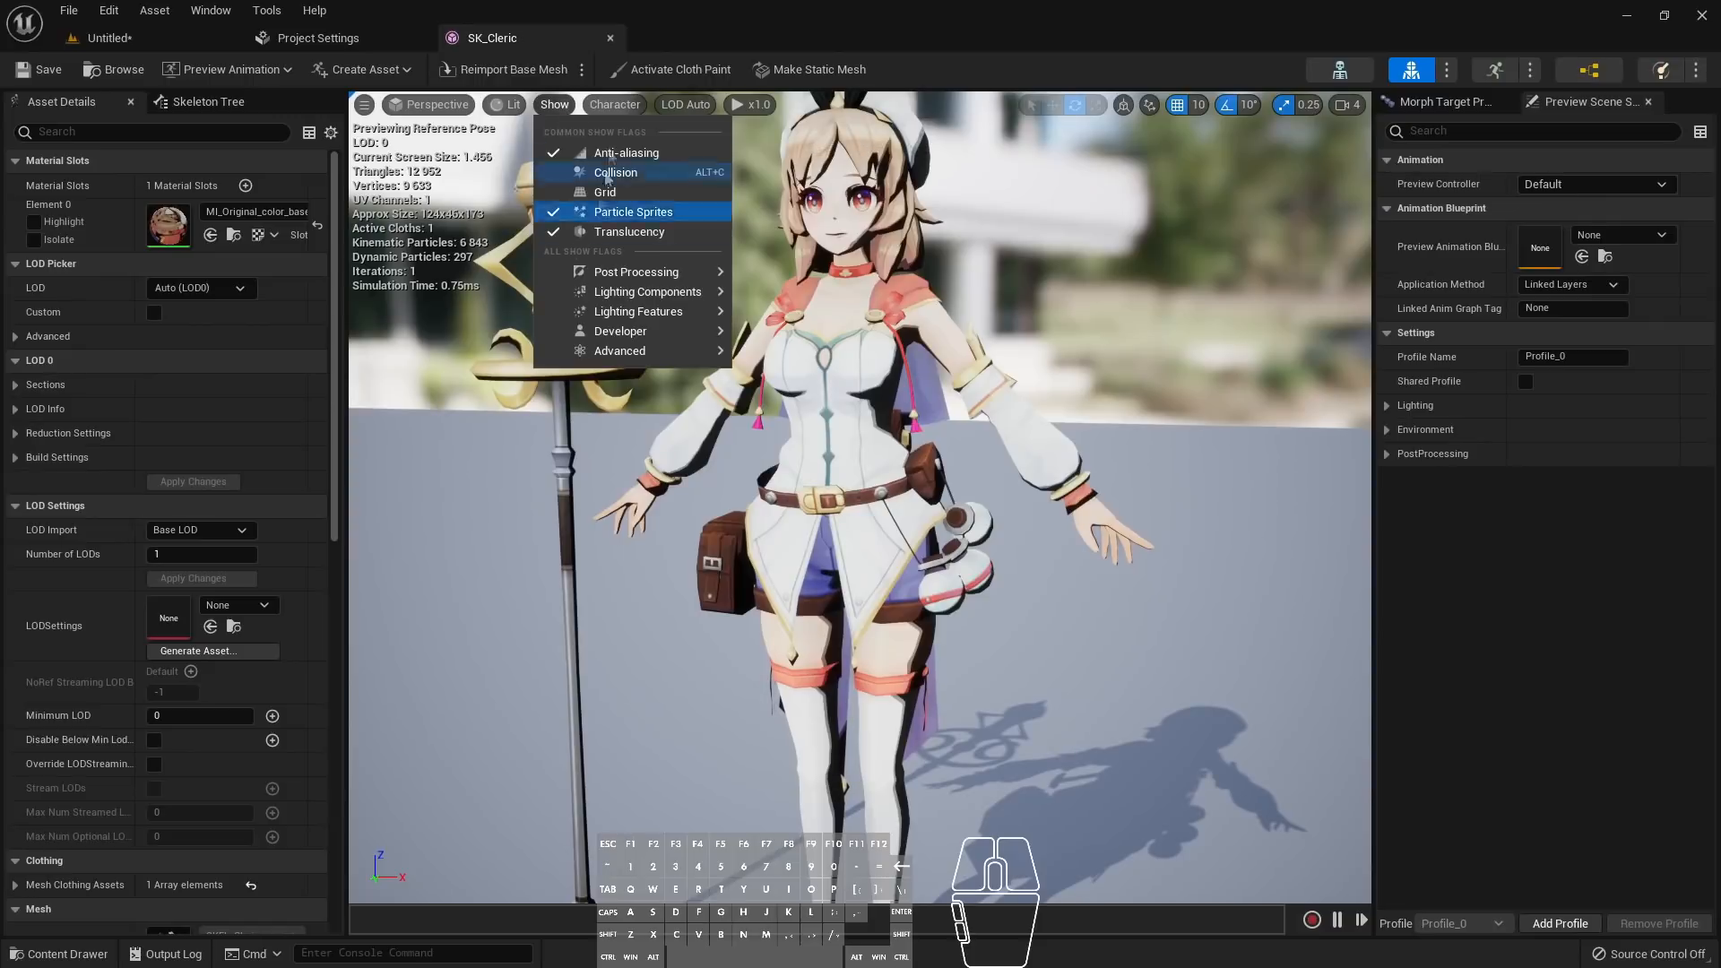
pyautogui.click(616, 105)
pyautogui.moveTo(641, 192)
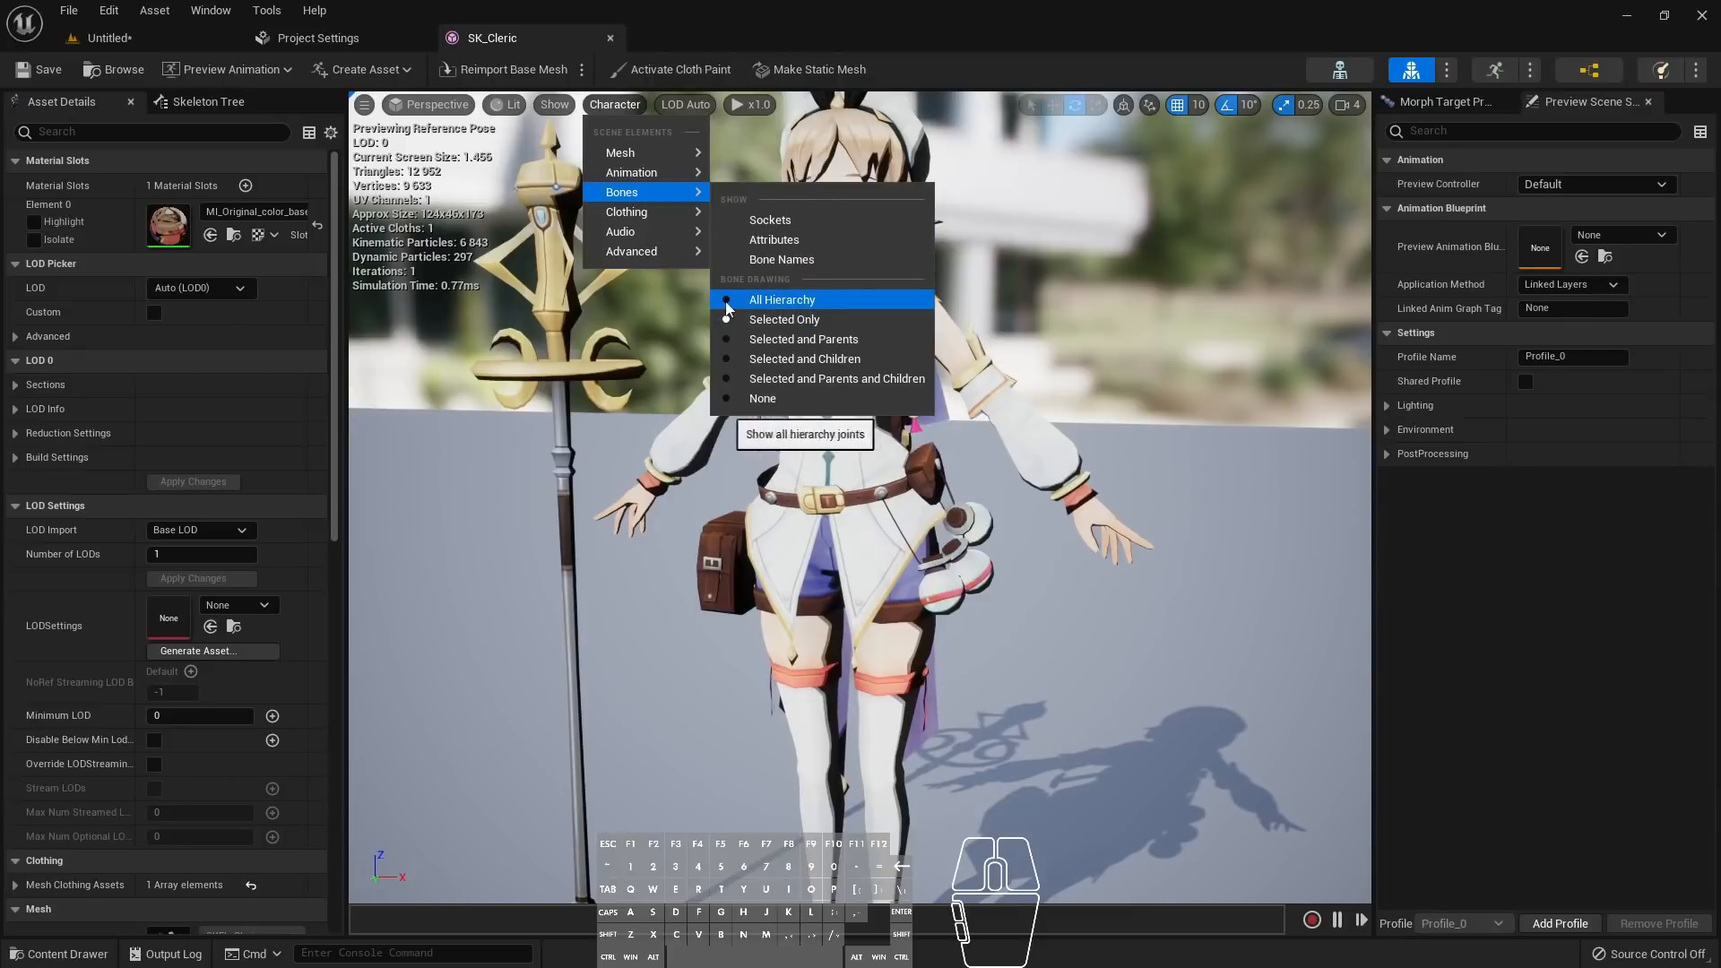
pyautogui.click(780, 300)
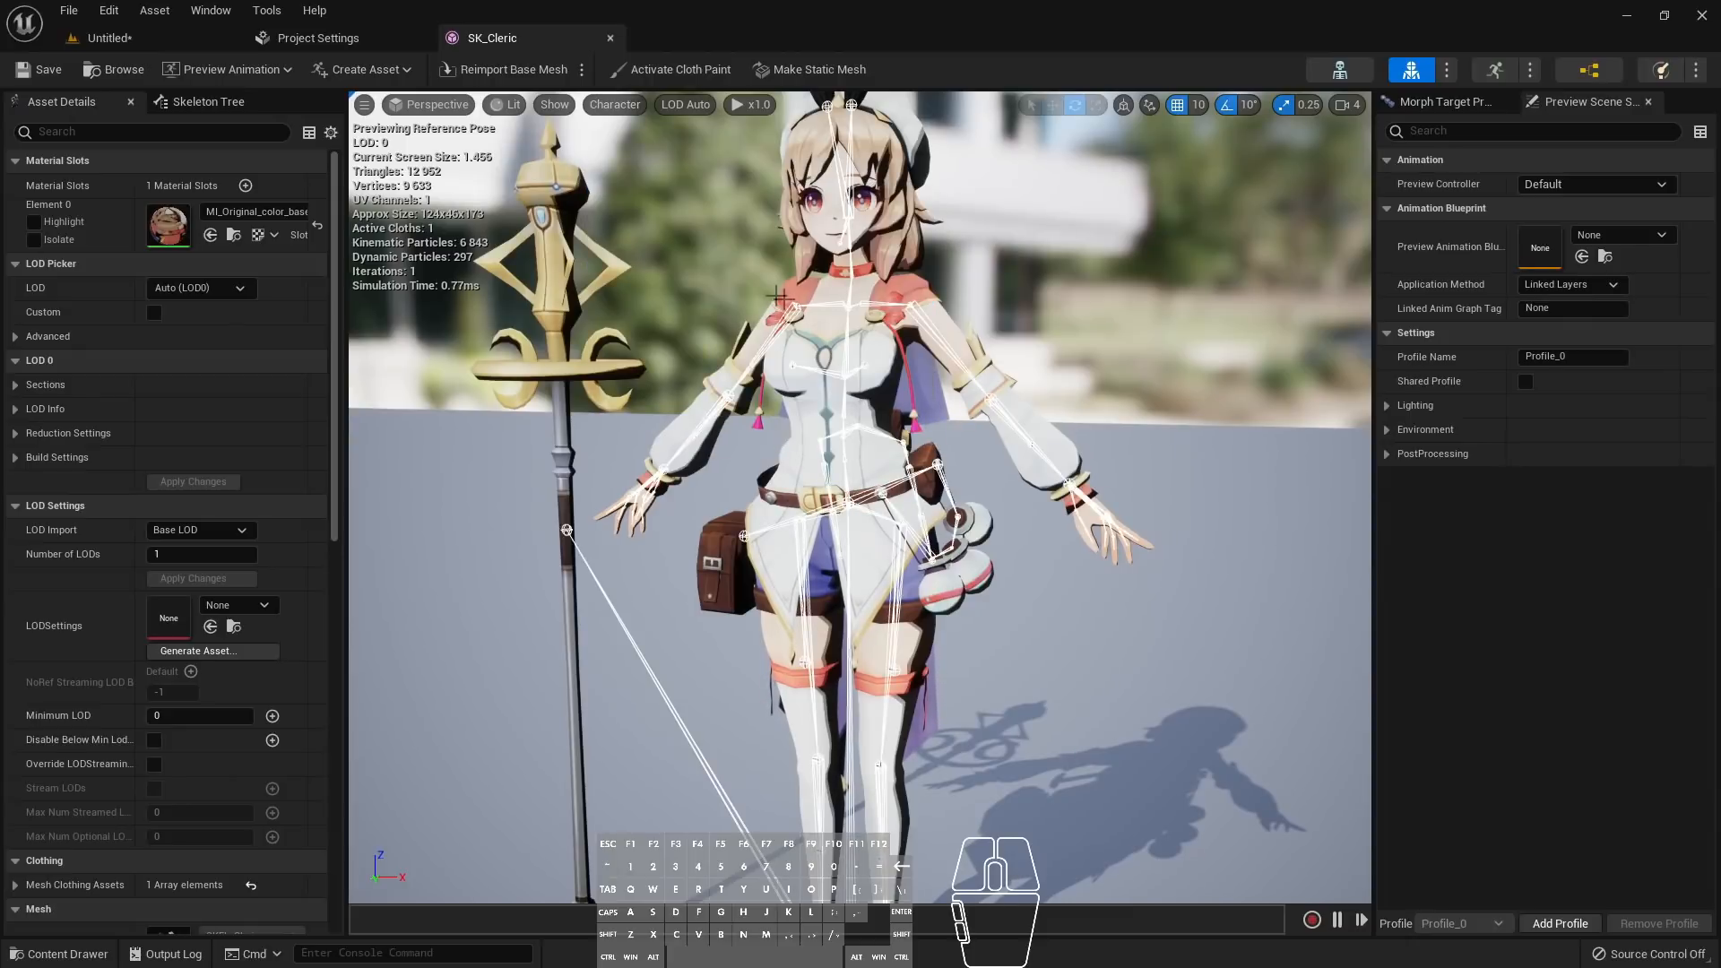
pyautogui.moveTo(823, 380)
pyautogui.mouseDown(button='right')
pyautogui.moveTo(681, 380)
pyautogui.moveTo(823, 380)
pyautogui.mouseUp(button='right')
pyautogui.moveTo(822, 380); pyautogui.dragTo(861, 340)
# Set bone drawing back to Selected Only and frame the whole SK_Cleric character
pyautogui.click(599, 109)
pyautogui.moveTo(628, 192)
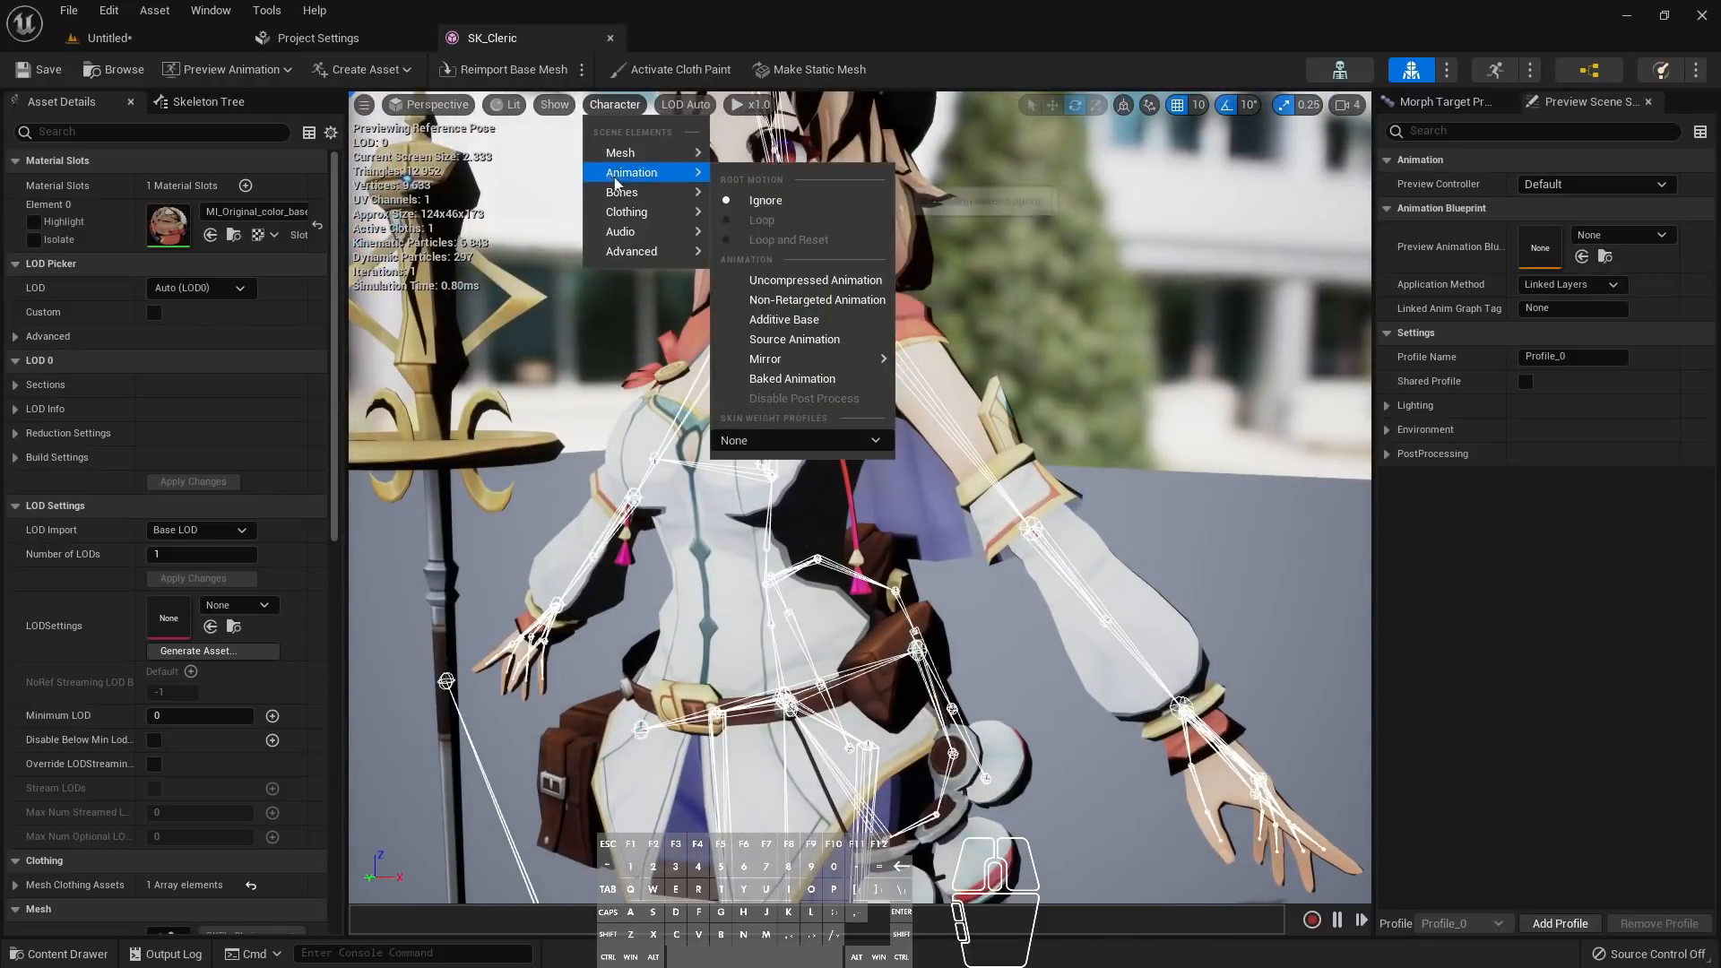
pyautogui.click(783, 320)
pyautogui.moveTo(783, 320); pyautogui.dragTo(787, 368)
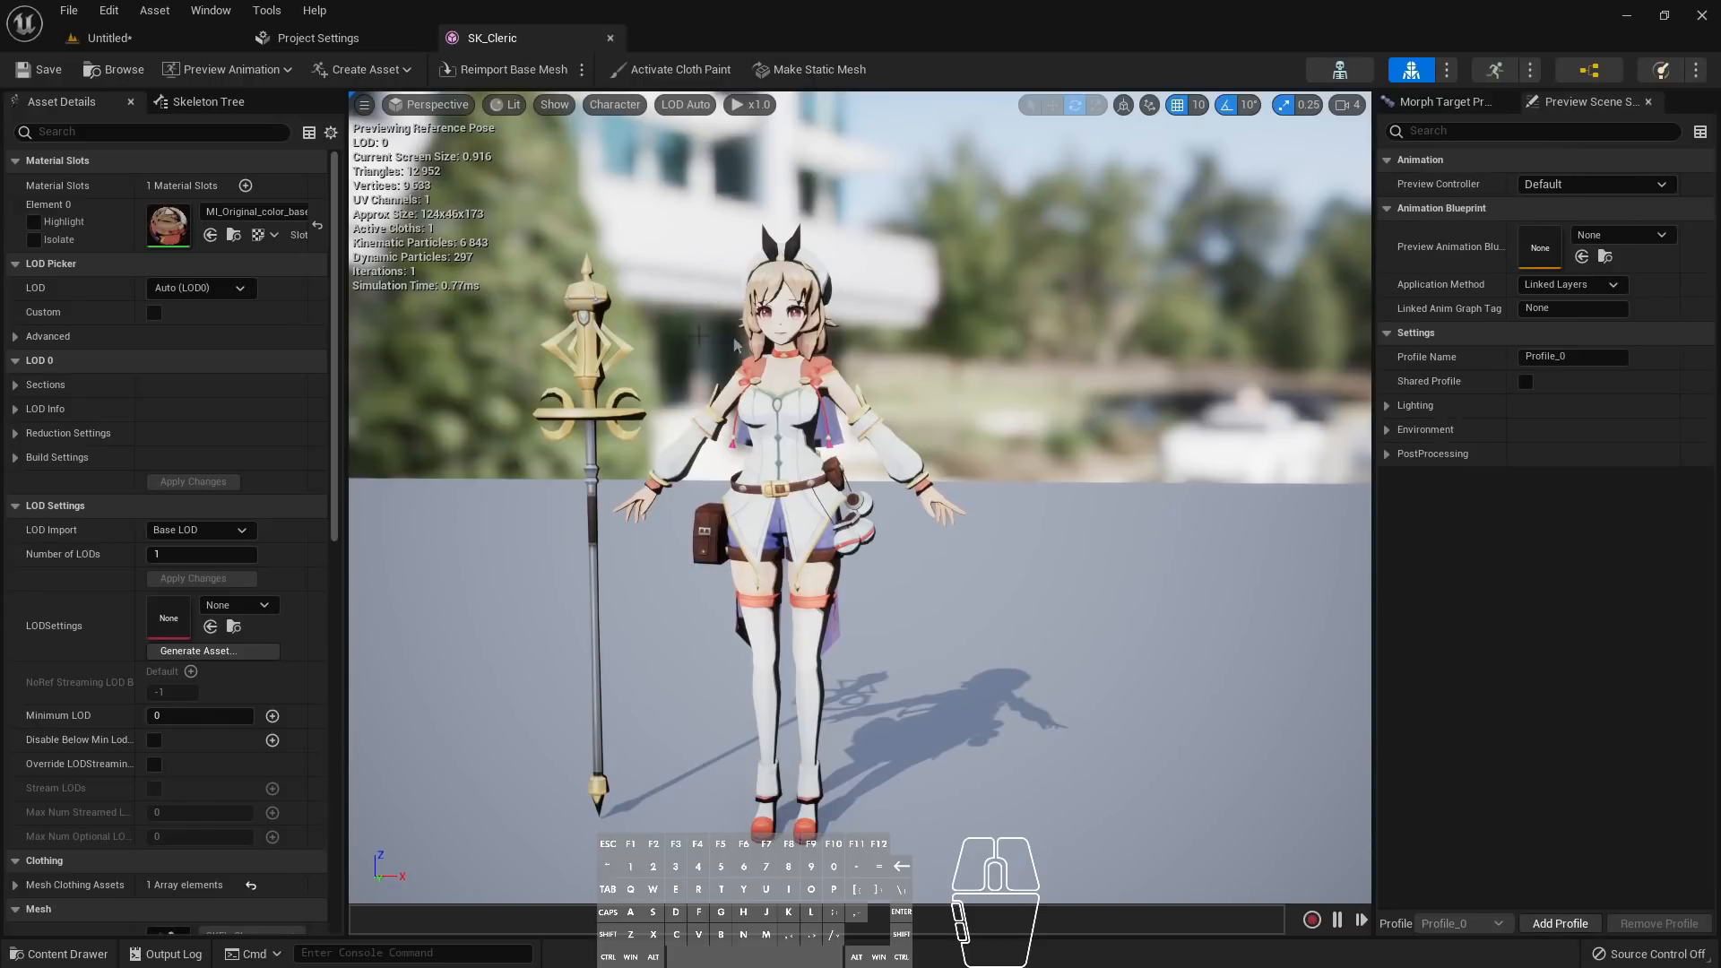
# Locate SK_Cleric in its SkeletalMeshes folder and open the SKEL_Cleric skeleton from there
pyautogui.click(51, 952)
pyautogui.rightClick(338, 735)
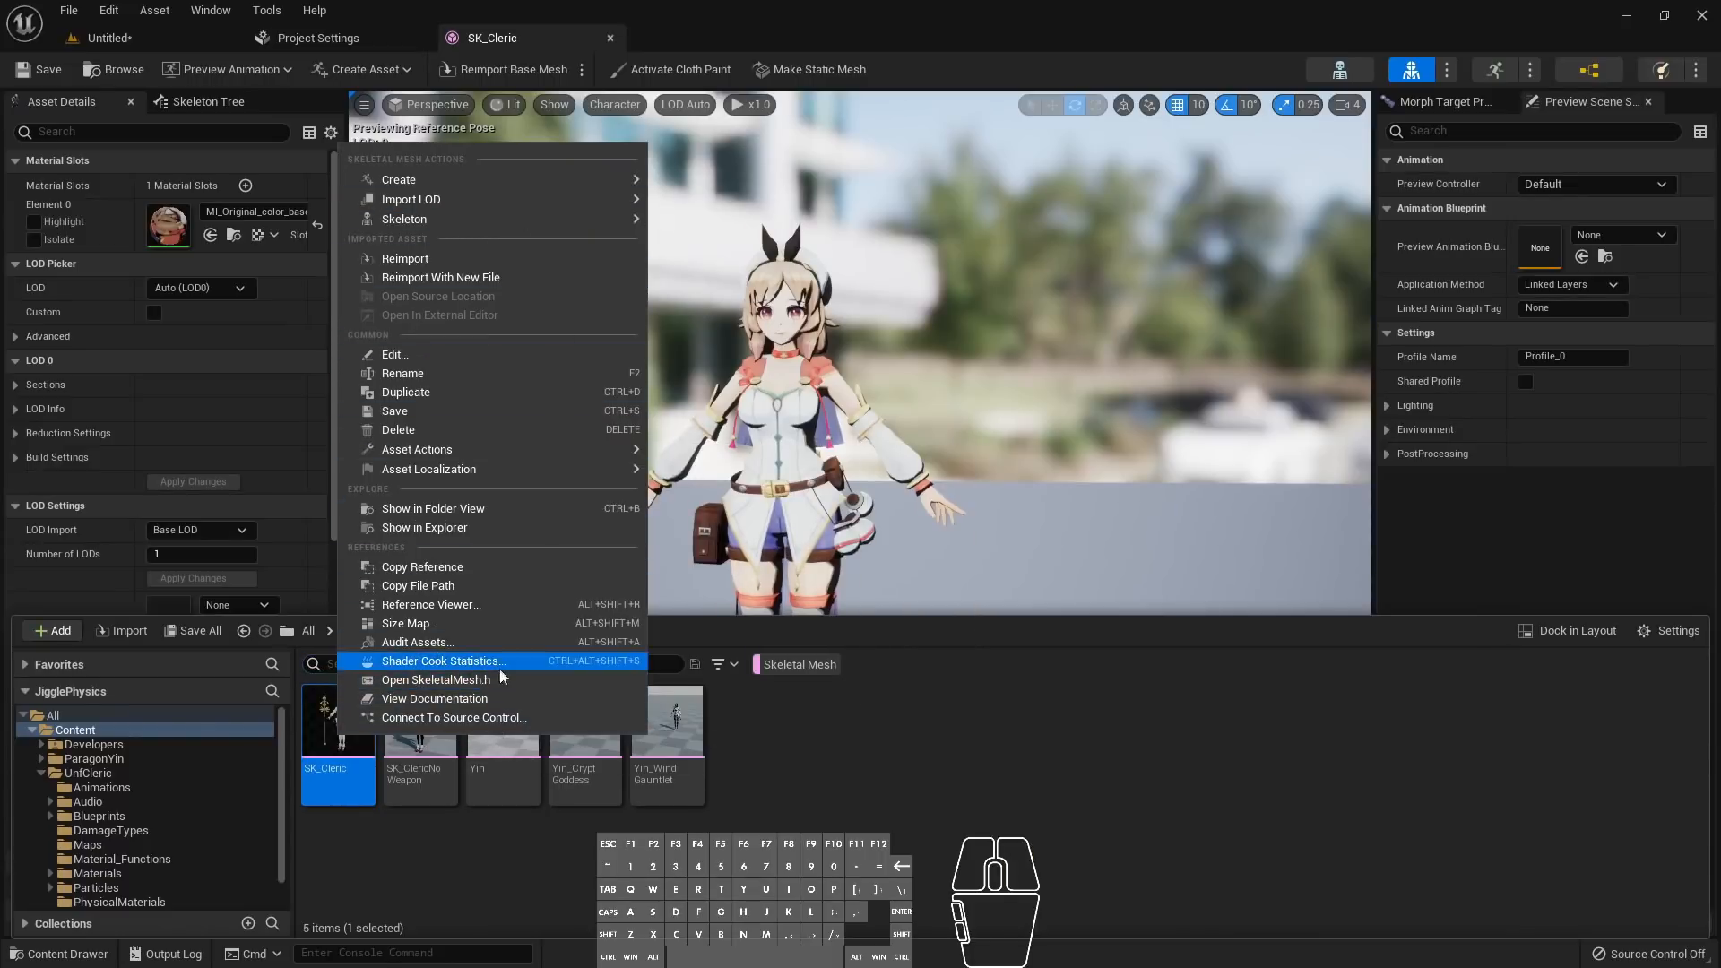
pyautogui.click(514, 508)
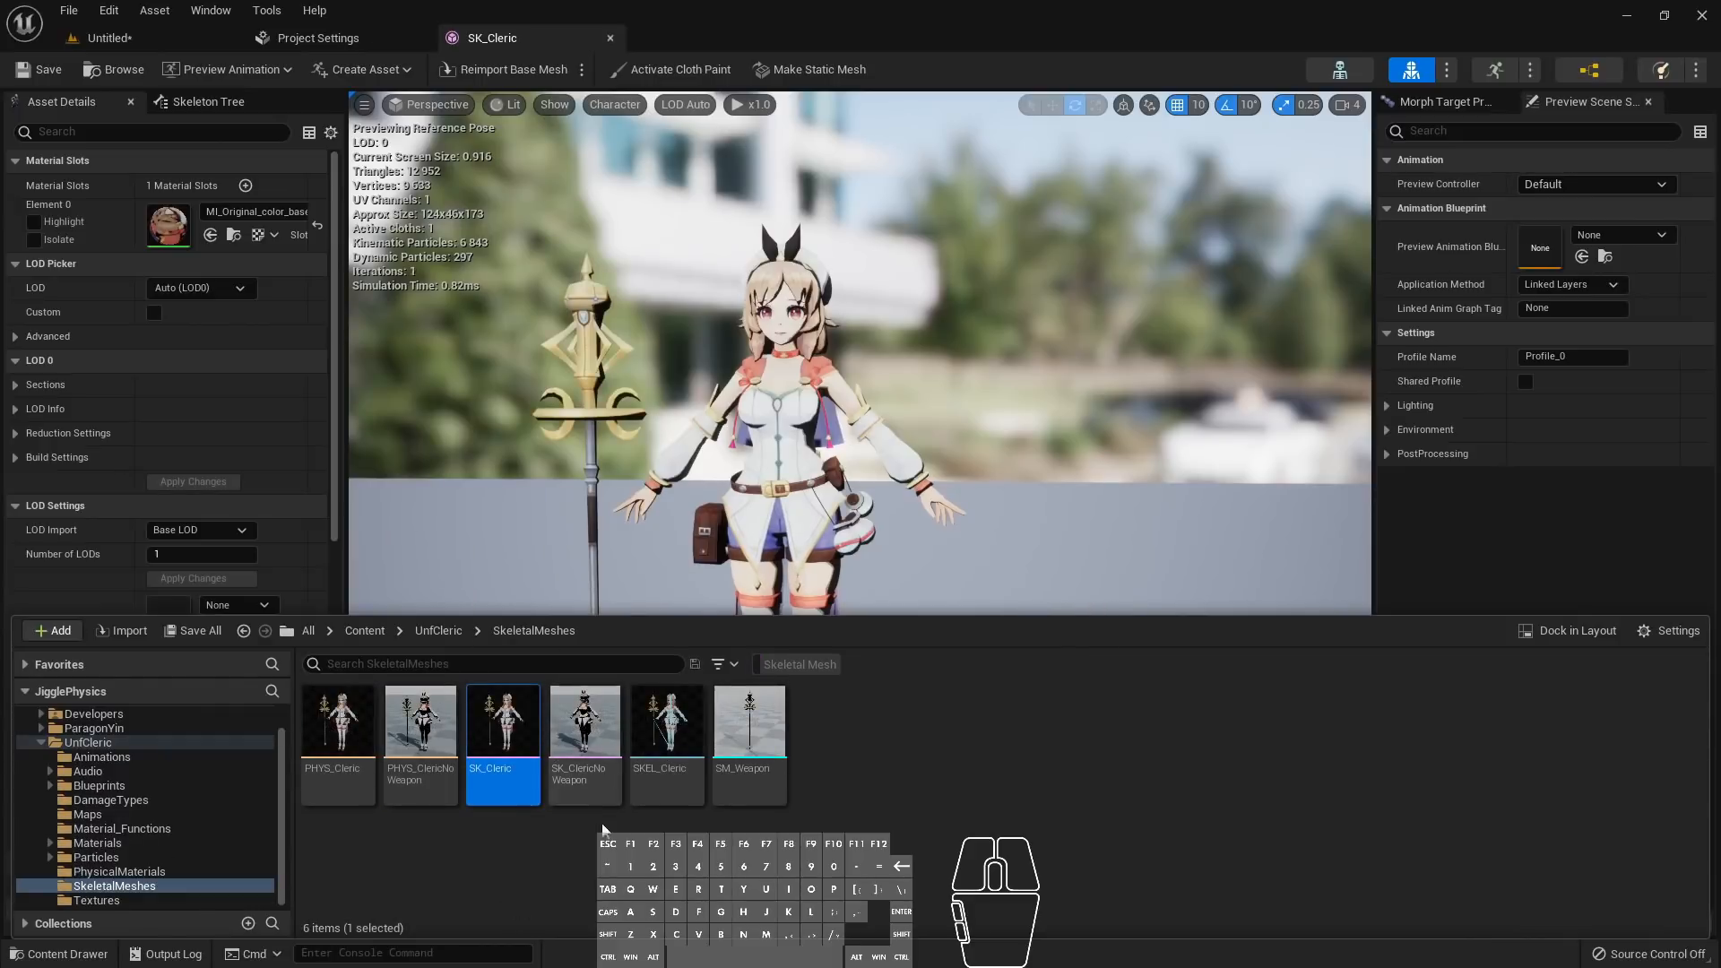
pyautogui.doubleClick(685, 732)
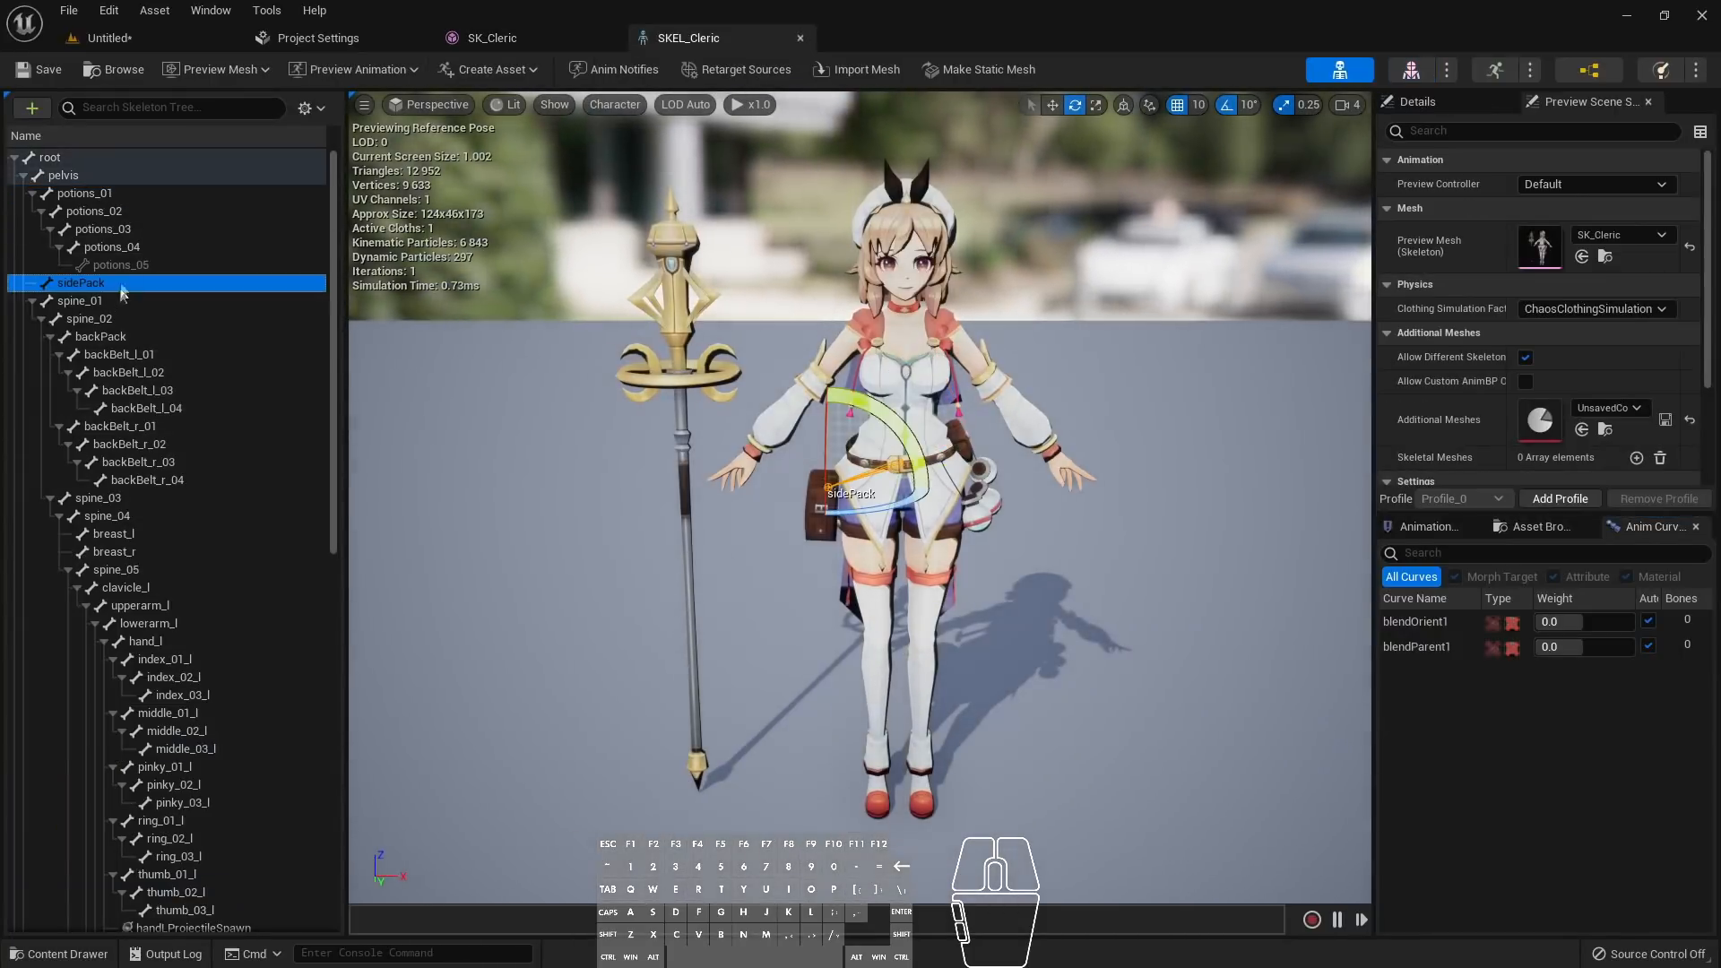
# Examine where the back belt, spine, arm and finger bones of SKEL_Cleric sit by selecting them one after another
pyautogui.click(113, 356)
pyautogui.click(129, 425)
pyautogui.click(147, 464)
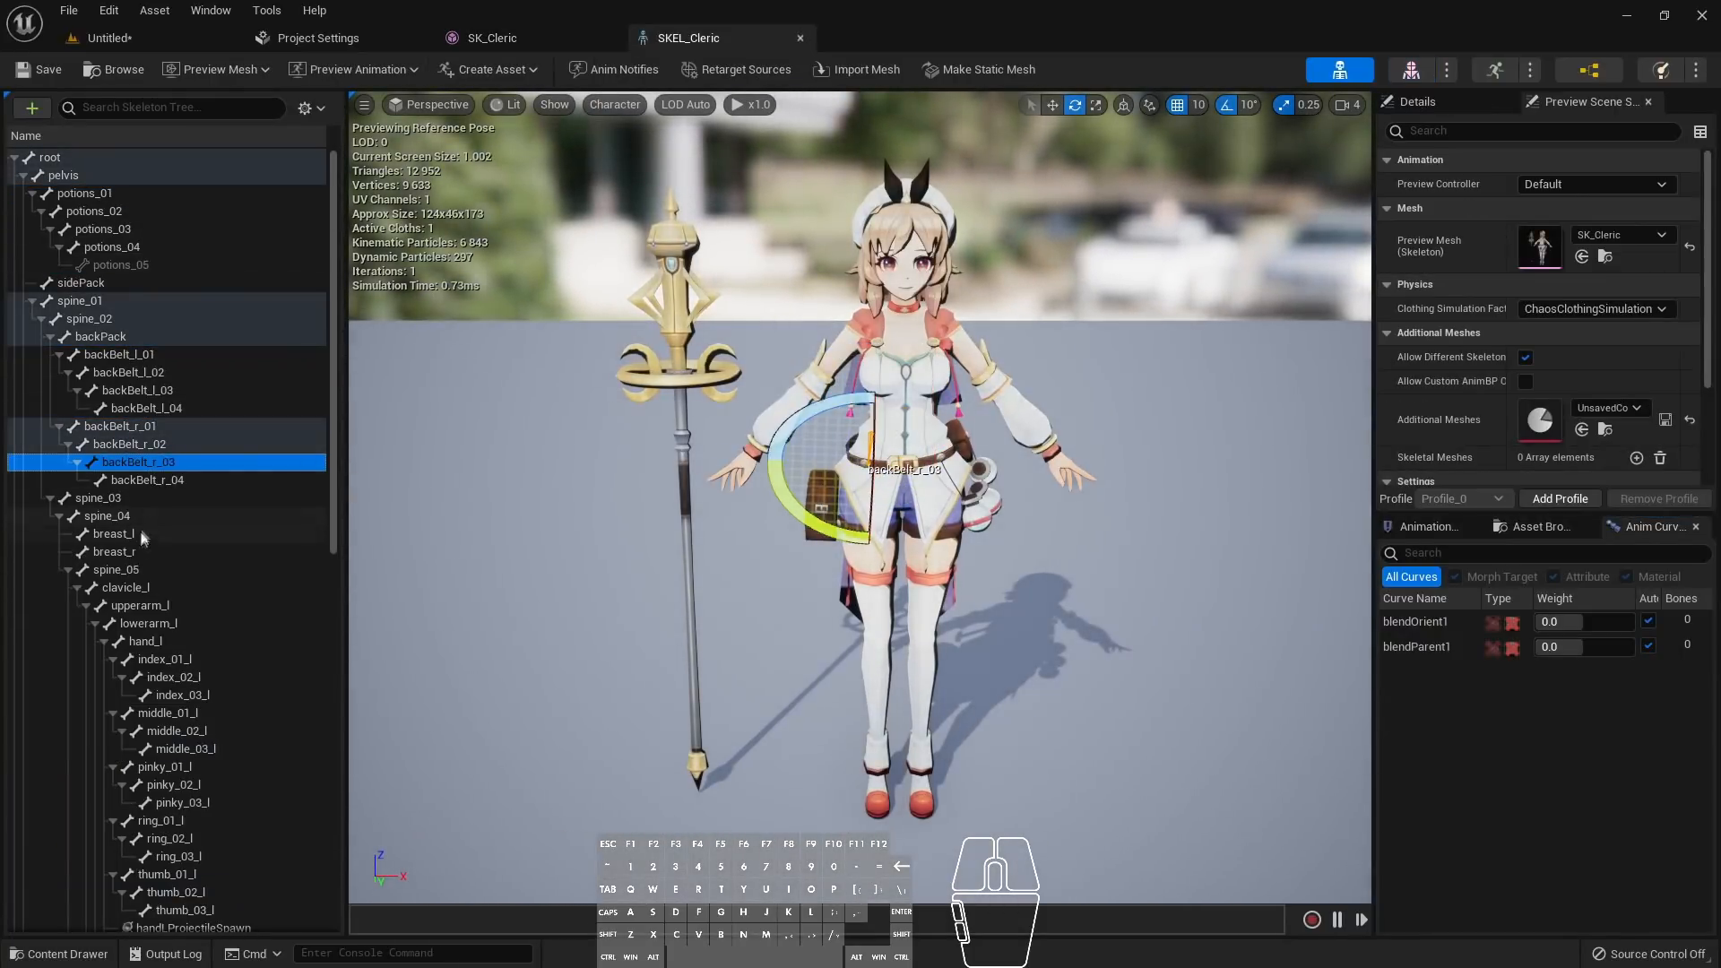
pyautogui.click(145, 570)
pyautogui.click(148, 623)
pyautogui.click(158, 698)
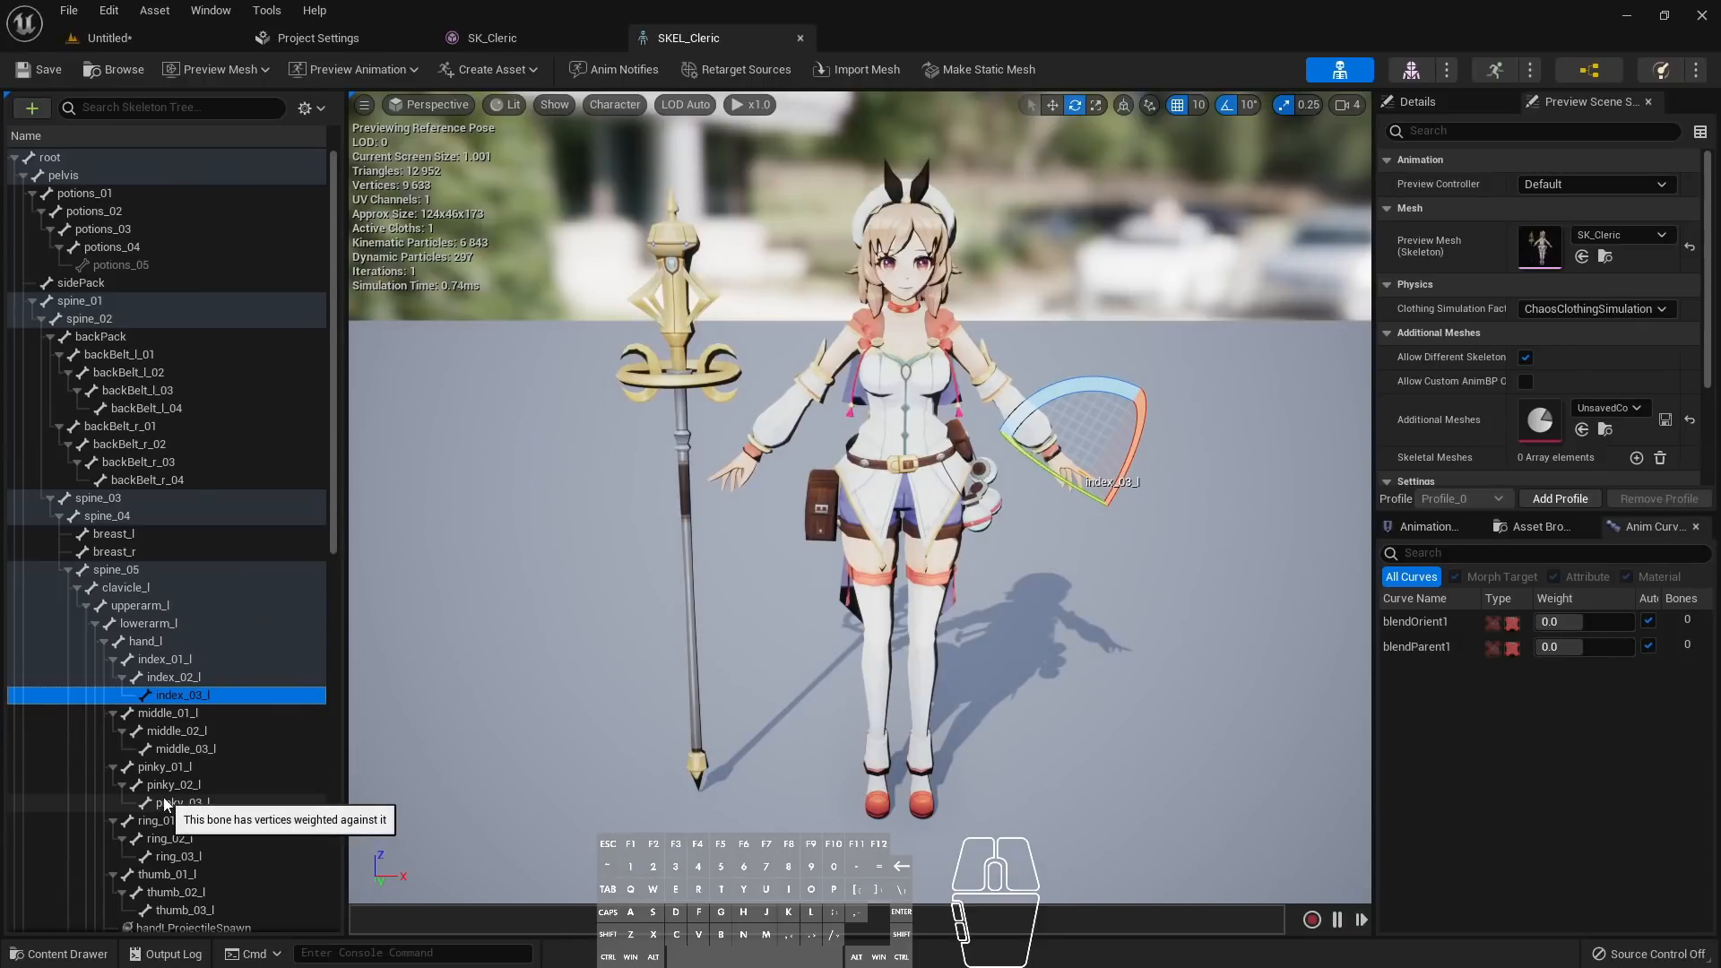
pyautogui.click(186, 636)
pyautogui.click(180, 570)
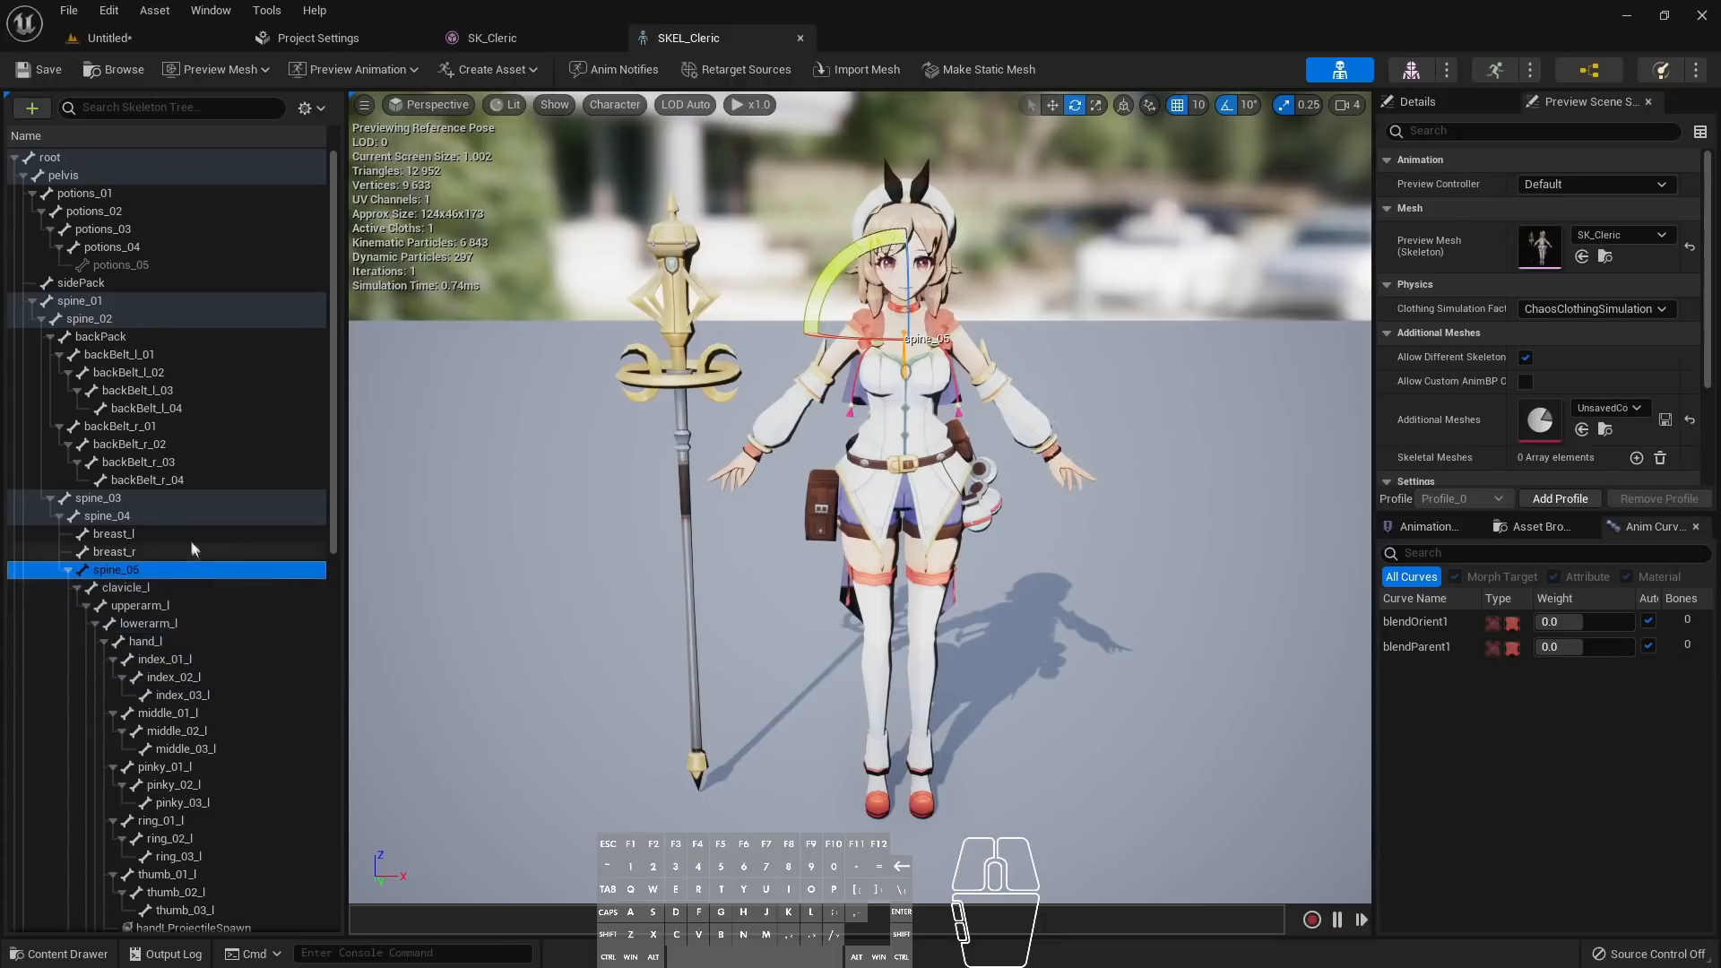
pyautogui.click(197, 444)
pyautogui.click(196, 337)
pyautogui.click(197, 498)
pyautogui.click(200, 677)
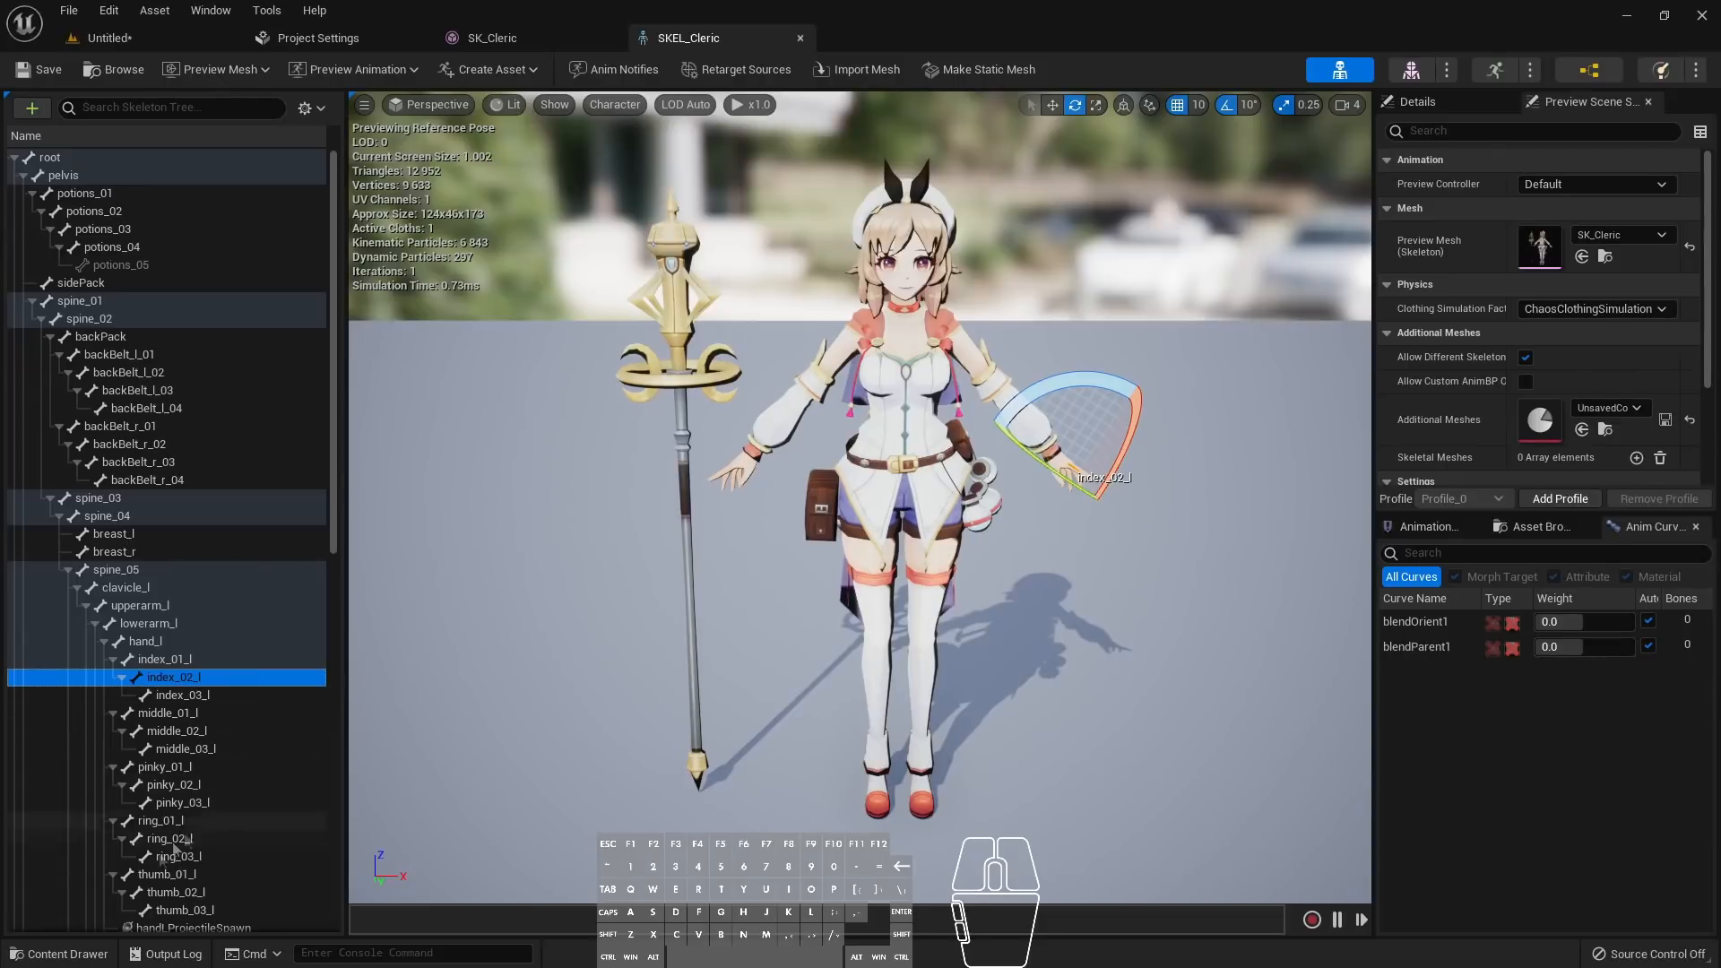
# Inspect the PHYS_Cleric physics asset in the SkeletalMeshes folder and return to the SKEL_Cleric editor
pyautogui.click(67, 953)
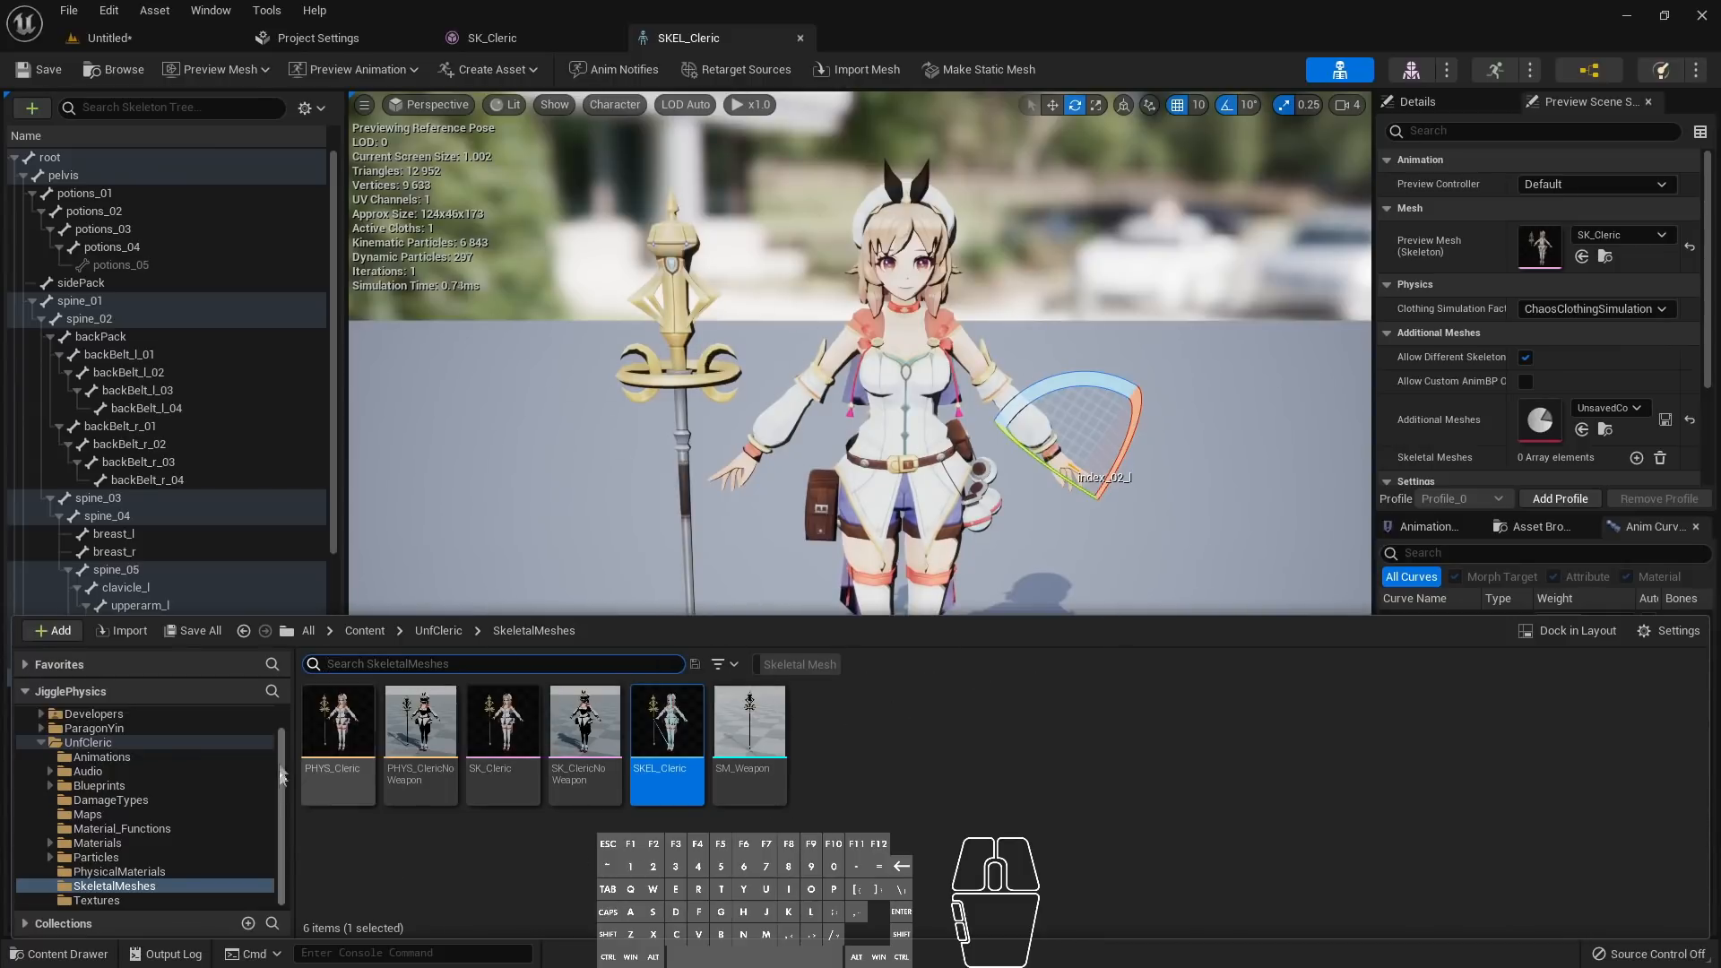
pyautogui.click(359, 688)
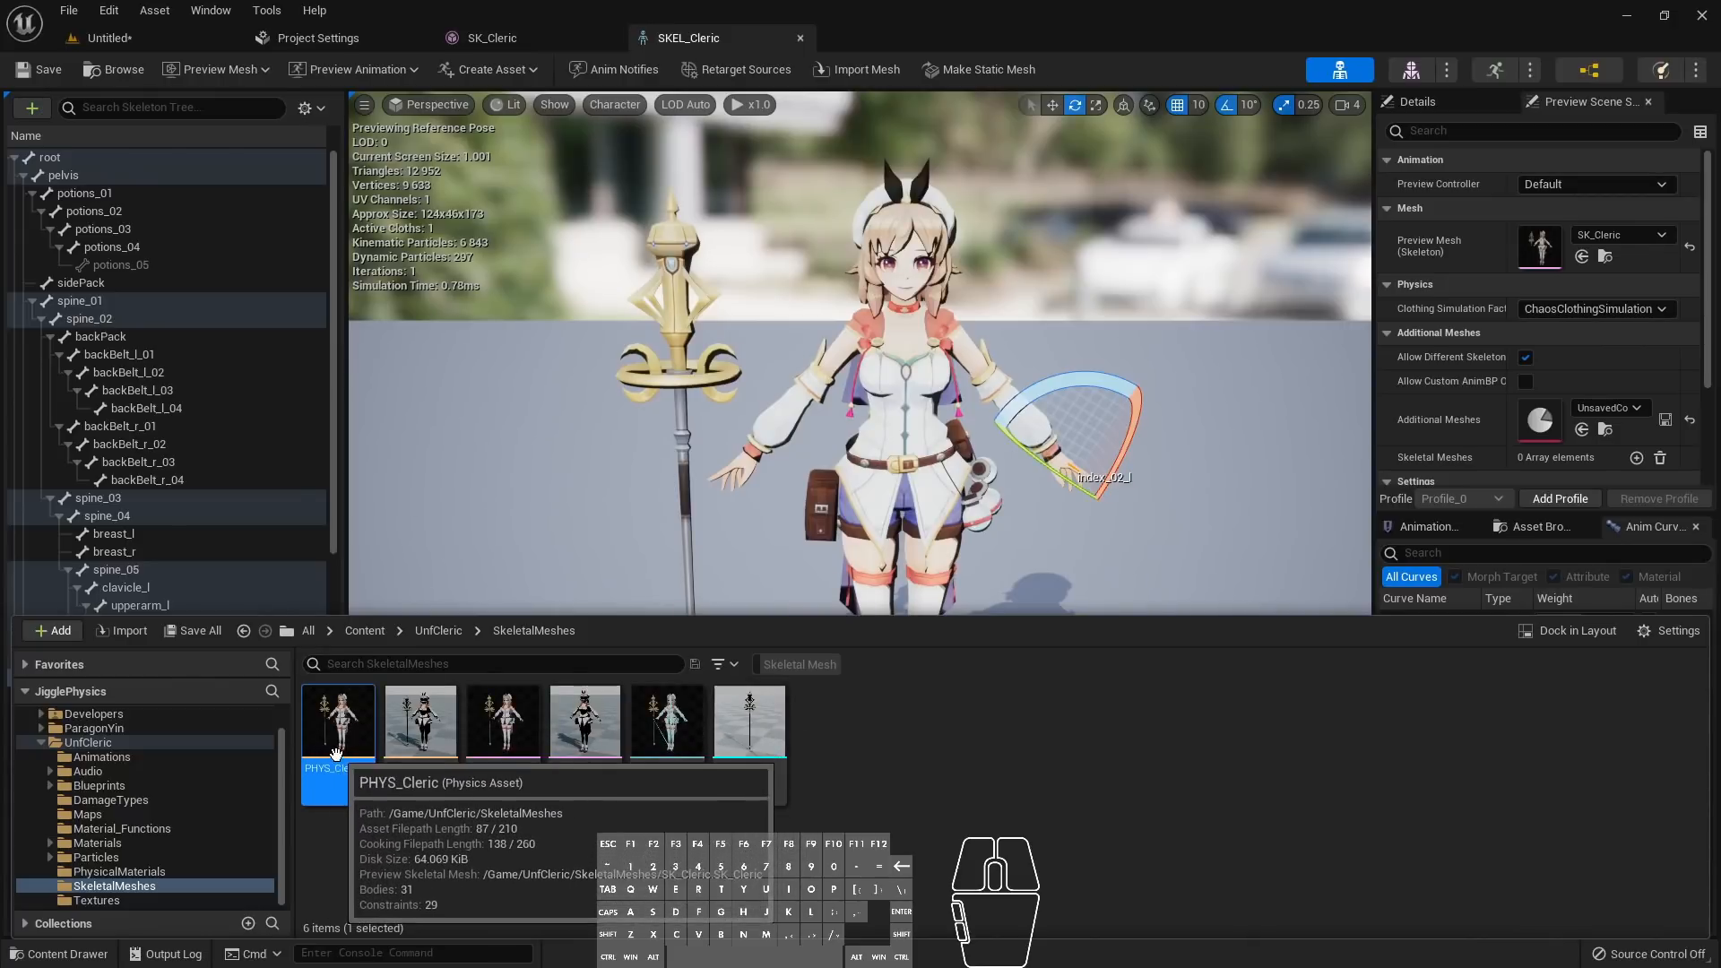
pyautogui.click(1061, 30)
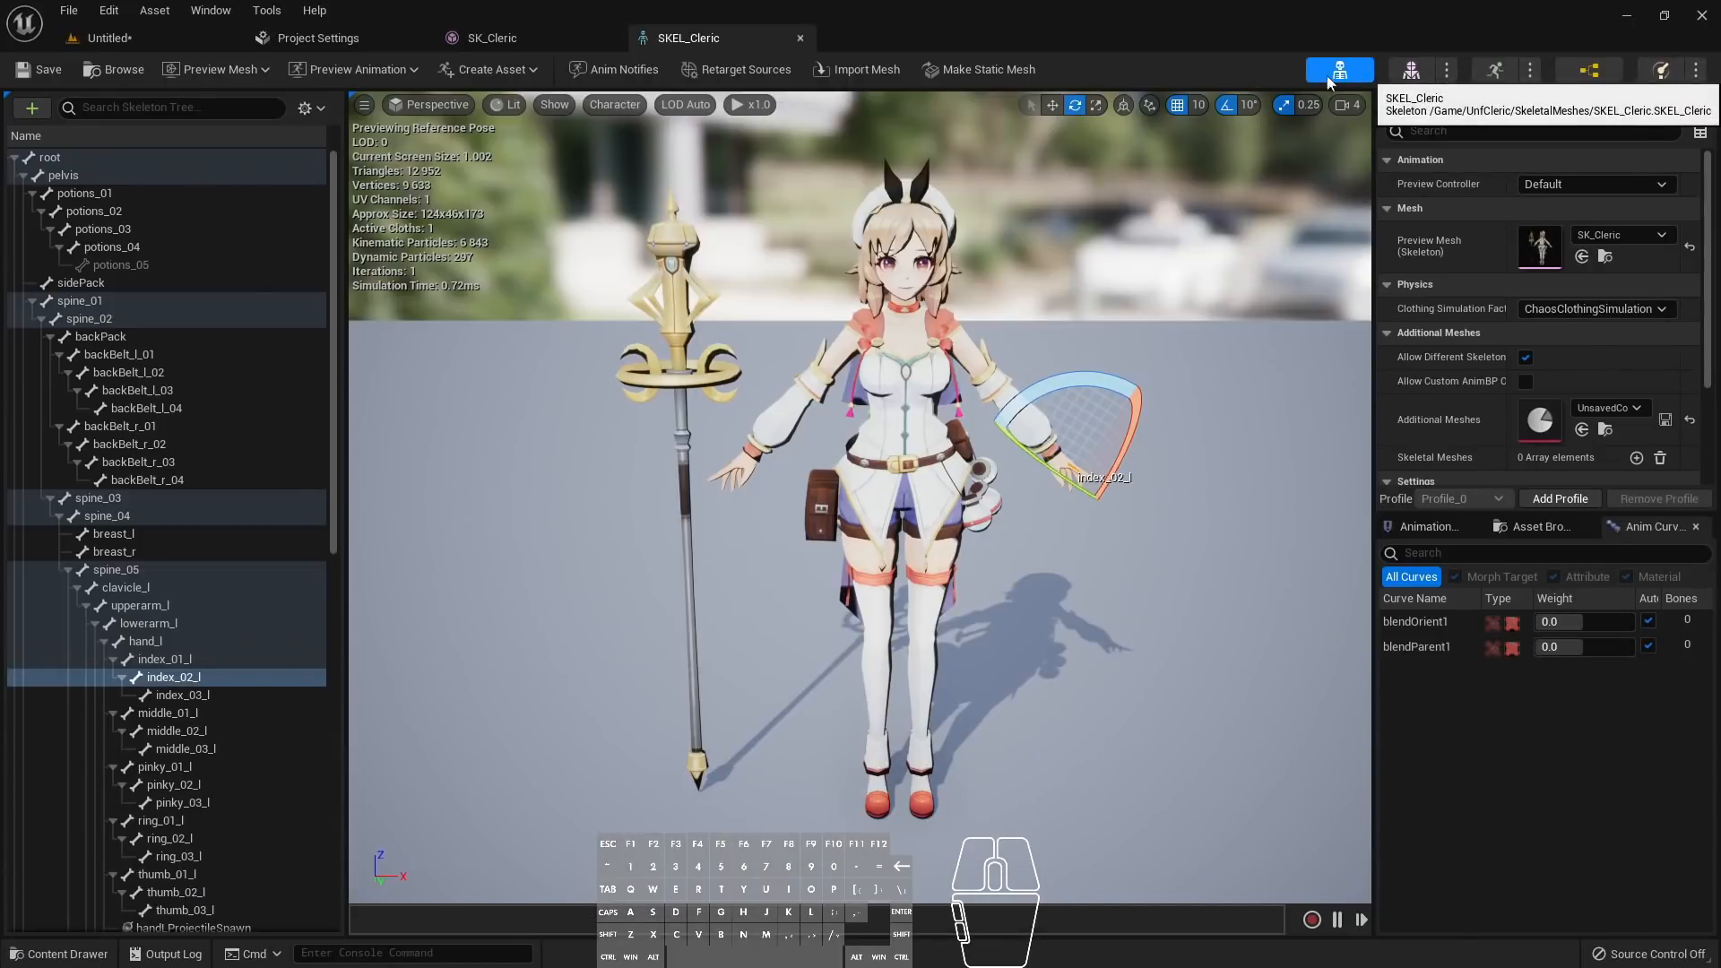
# Return to the SK_Cleric mesh and preview the A_Cleric_RunCycleEquipped animation made for its skeleton
pyautogui.click(1411, 71)
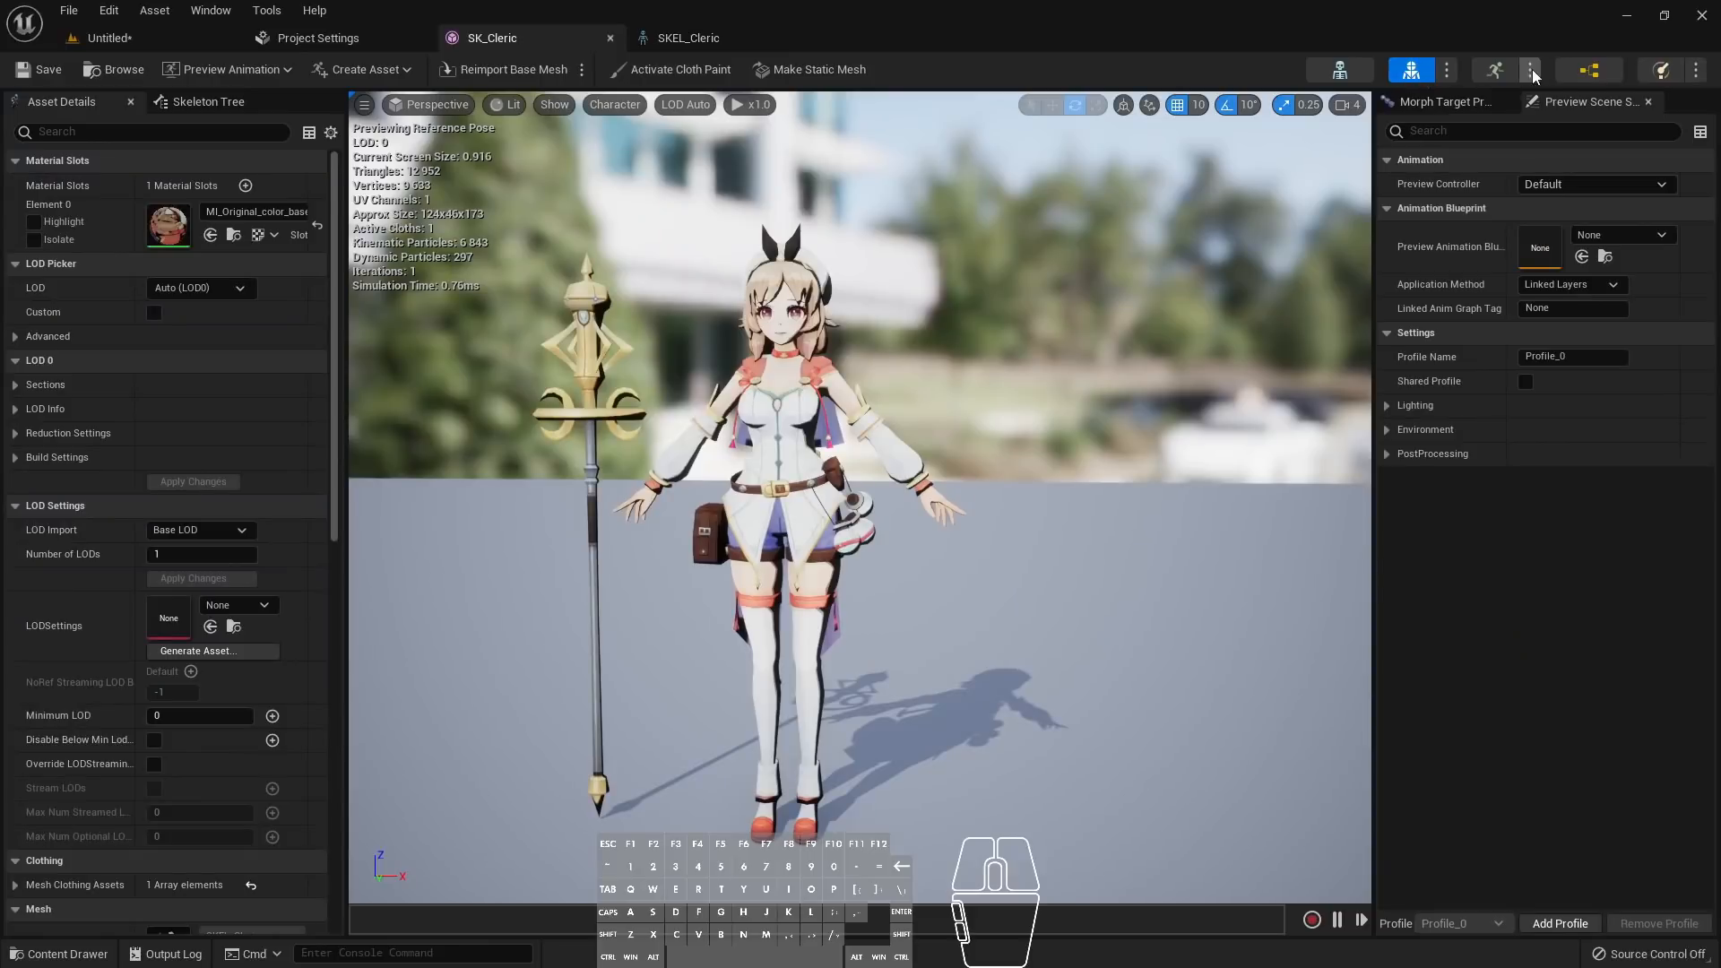
pyautogui.click(1499, 76)
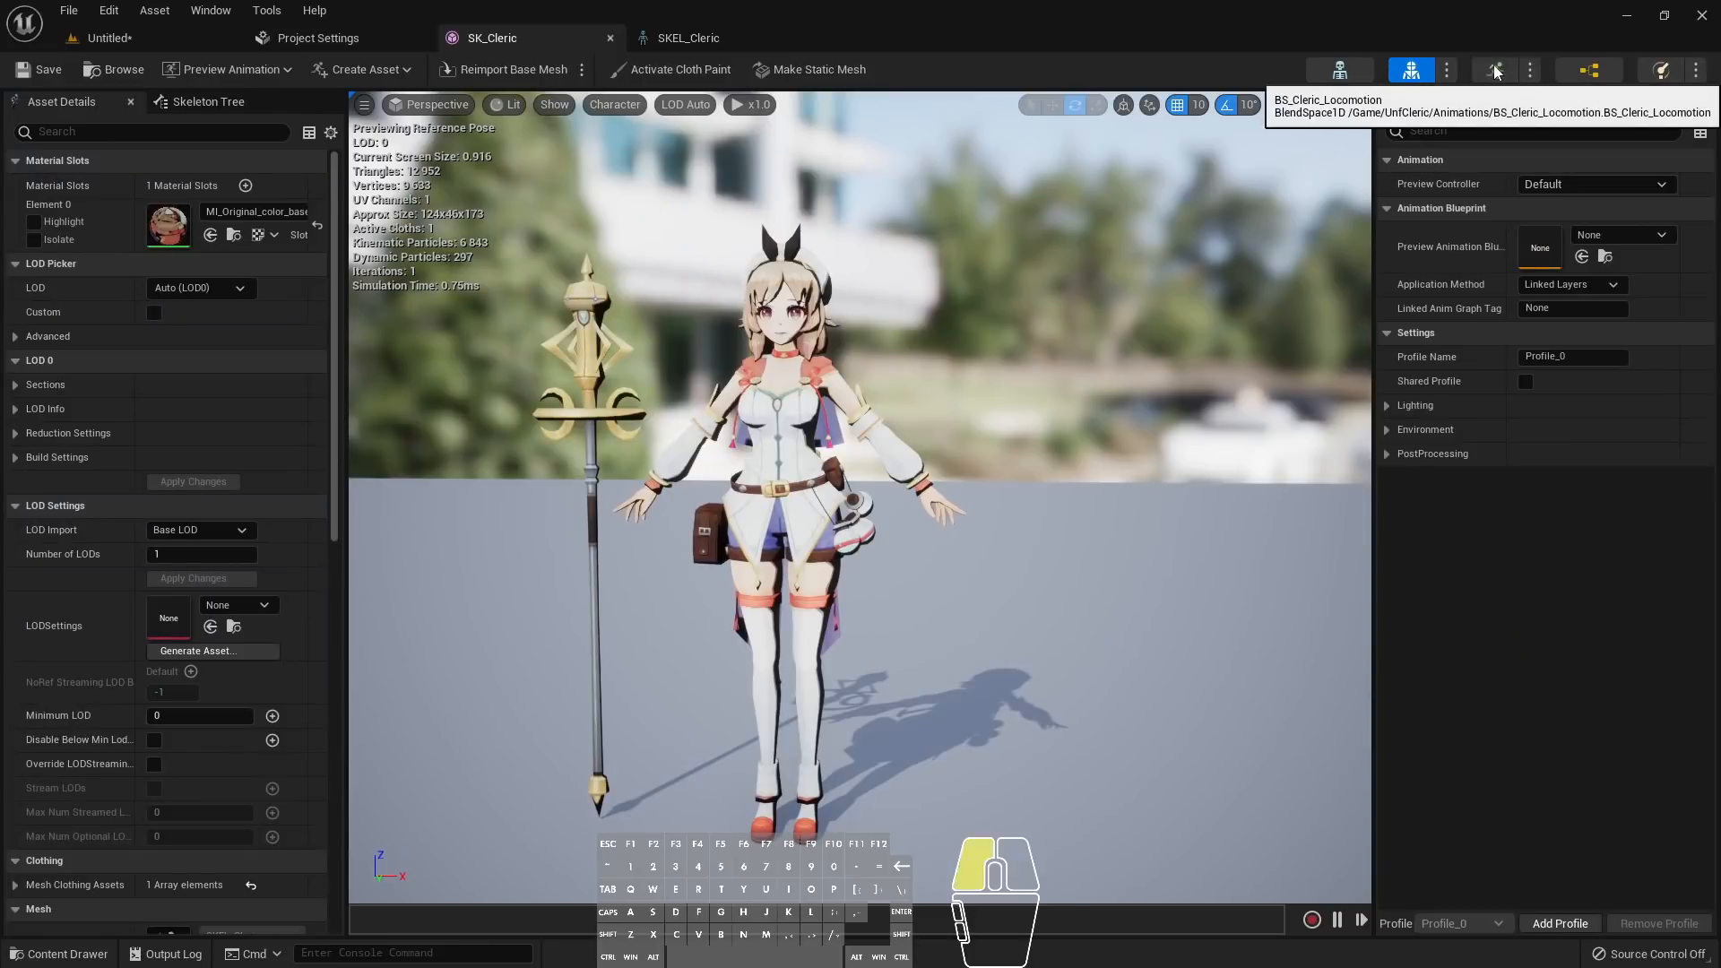
pyautogui.click(1425, 782)
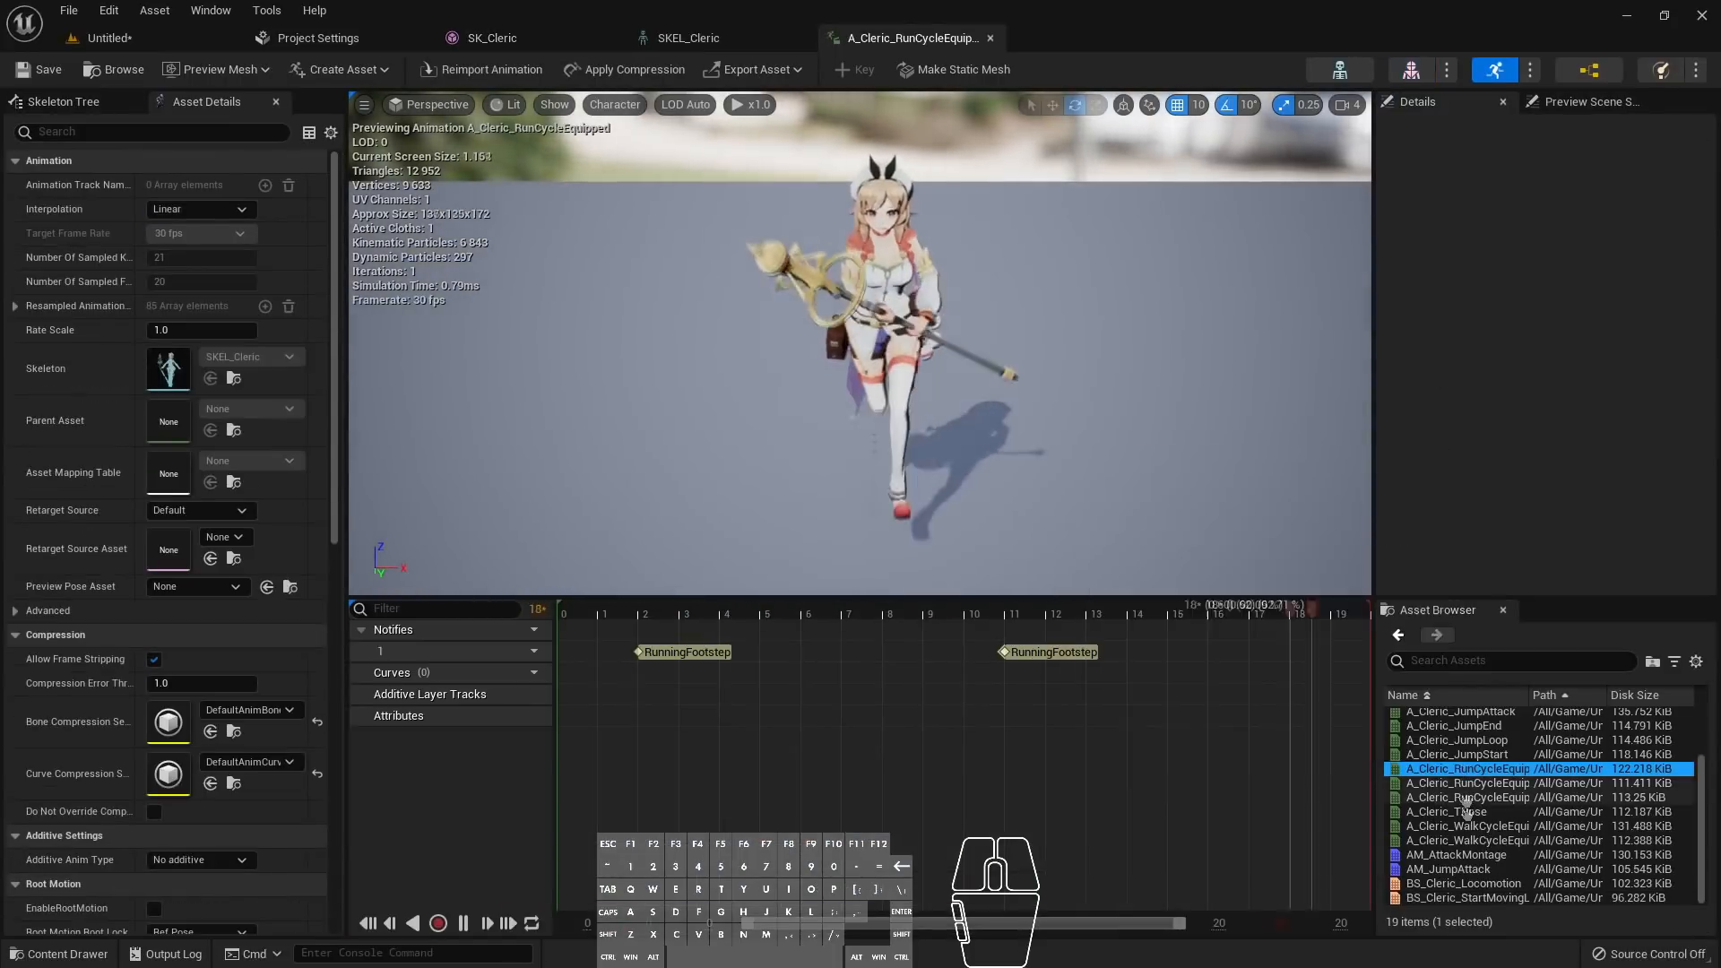
pyautogui.click(1462, 840)
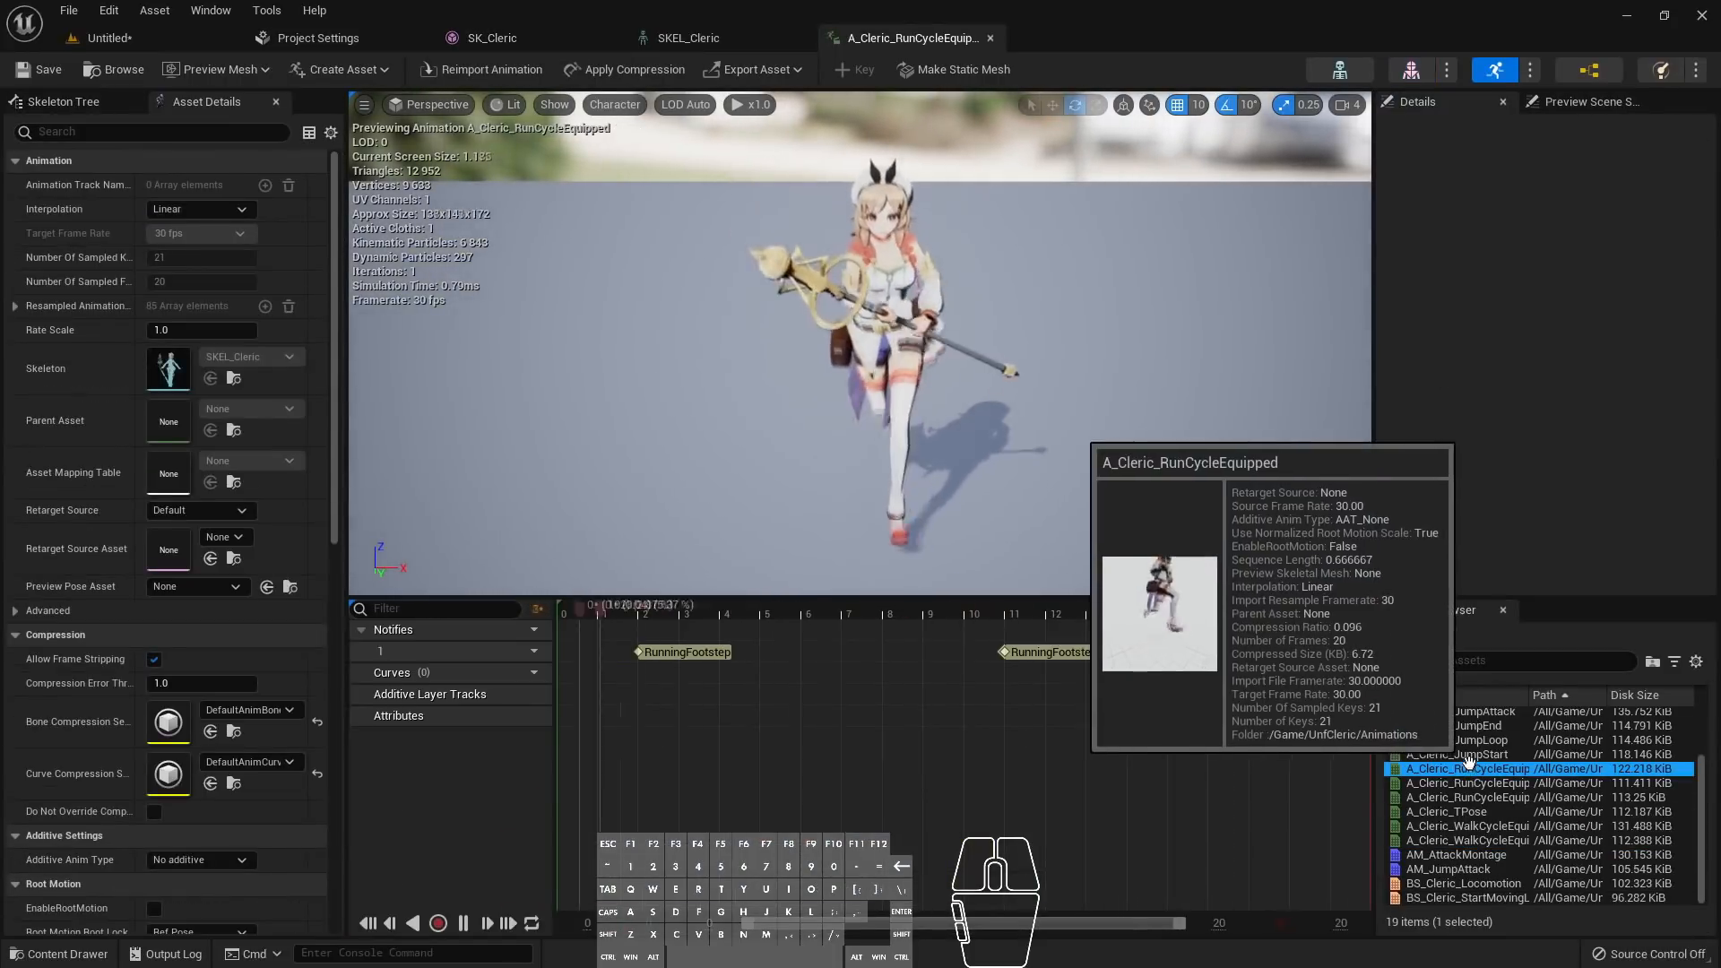
pyautogui.click(1456, 768)
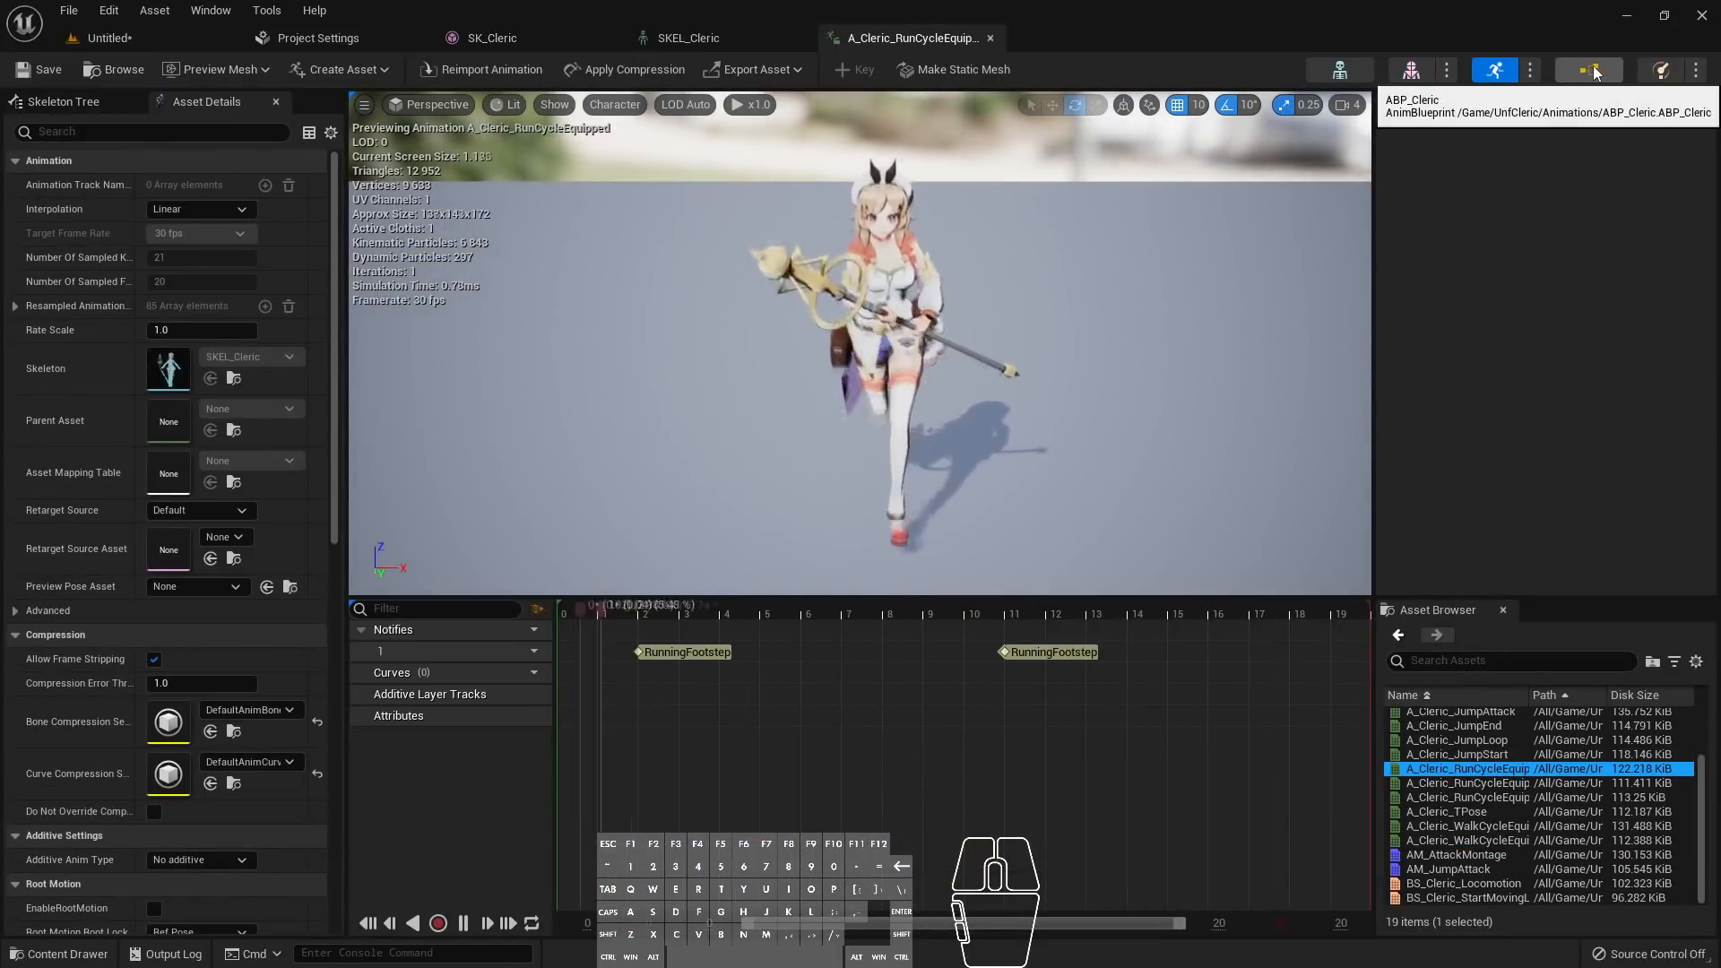
# Open the PHYS_Cleric physics asset and simulate all of its bodies
pyautogui.click(1663, 70)
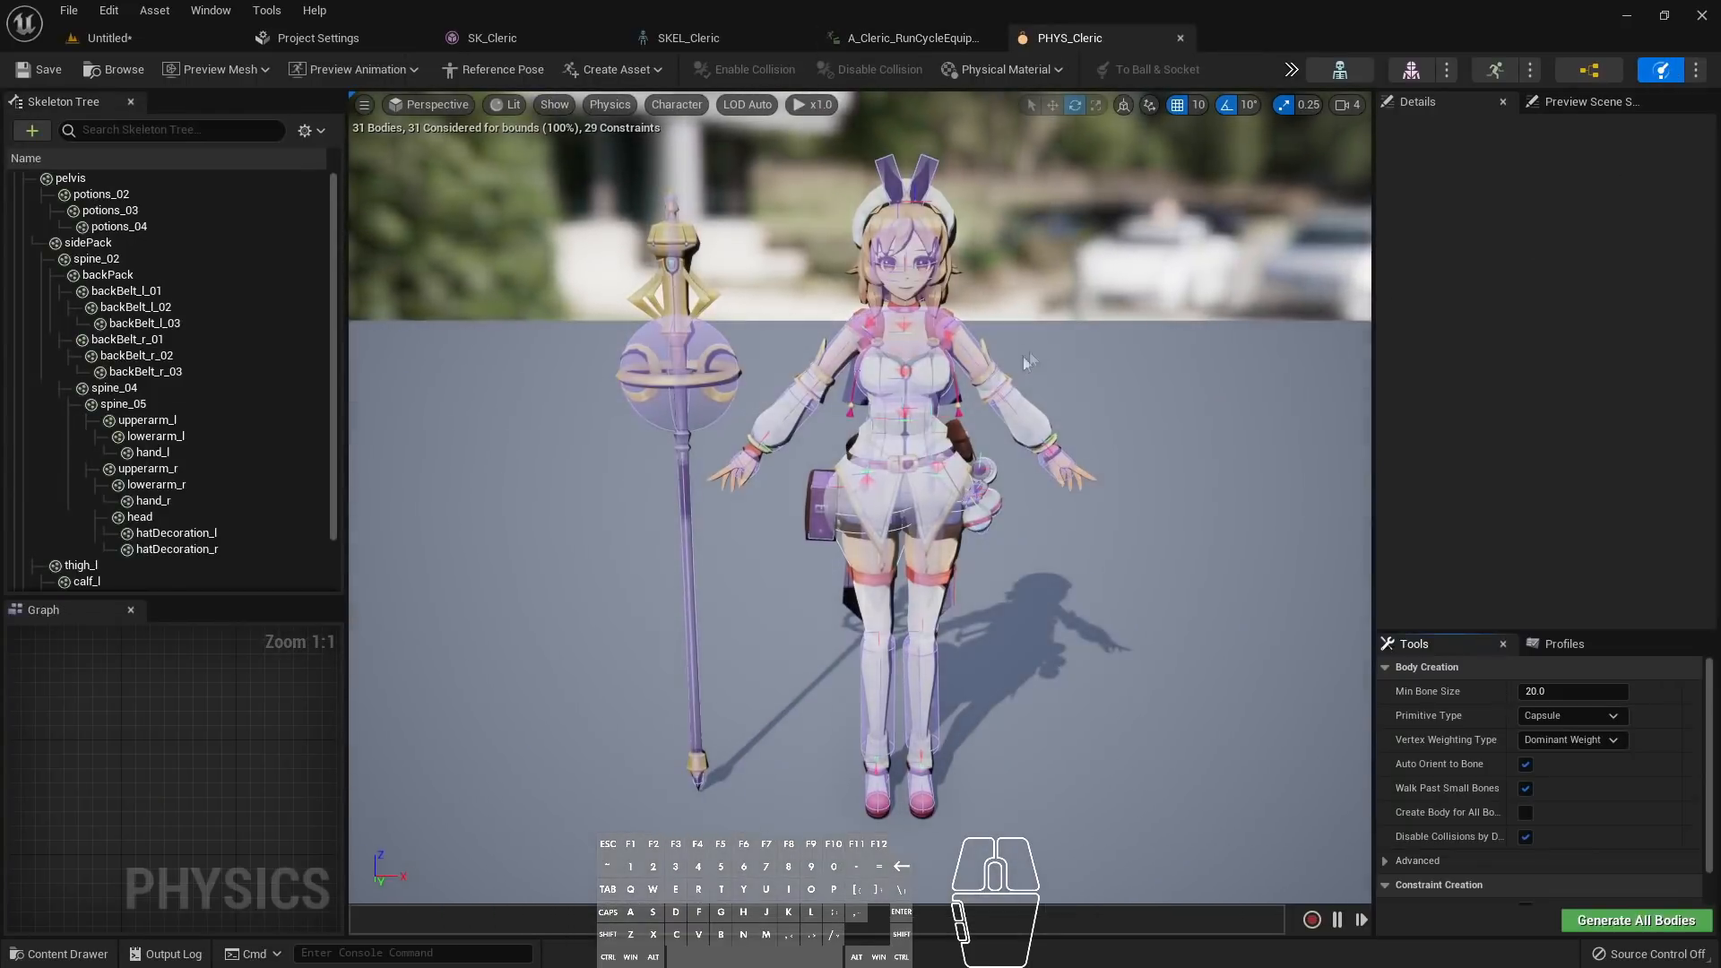
pyautogui.moveTo(1008, 321)
pyautogui.keyDown('alt'); pyautogui.mouseDown()
pyautogui.moveTo(887, 324)
pyautogui.moveTo(1044, 324)
pyautogui.moveTo(1004, 324)
pyautogui.mouseUp(); pyautogui.keyUp('alt')
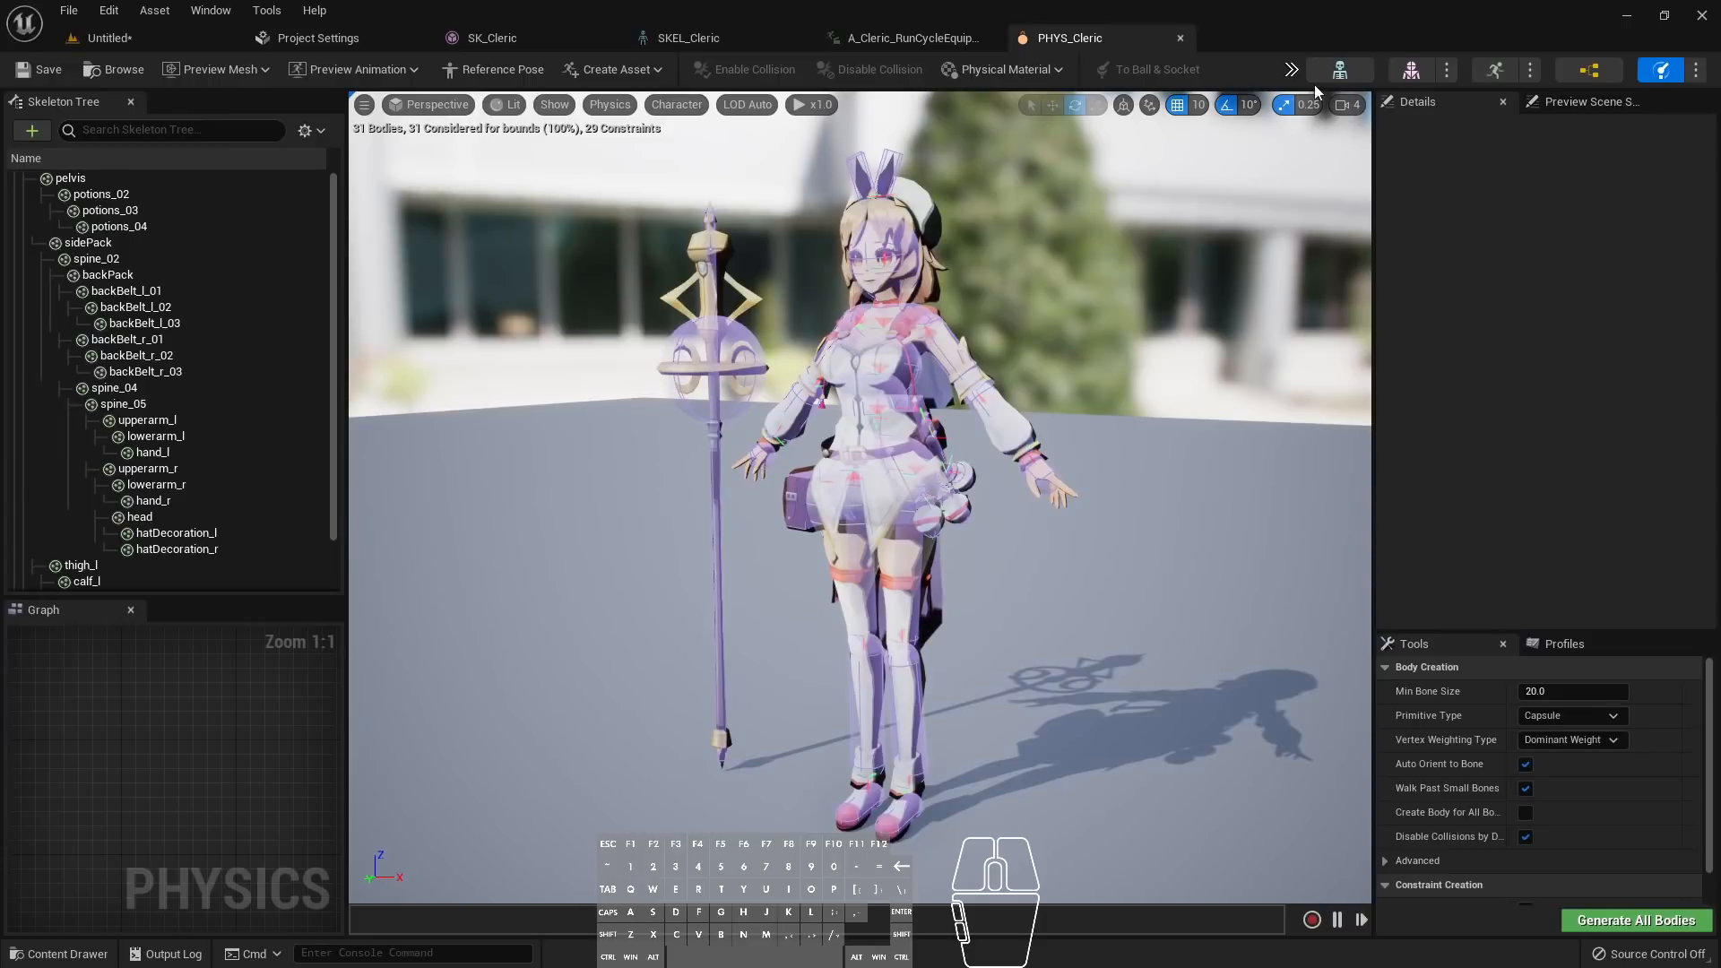
pyautogui.click(1291, 70)
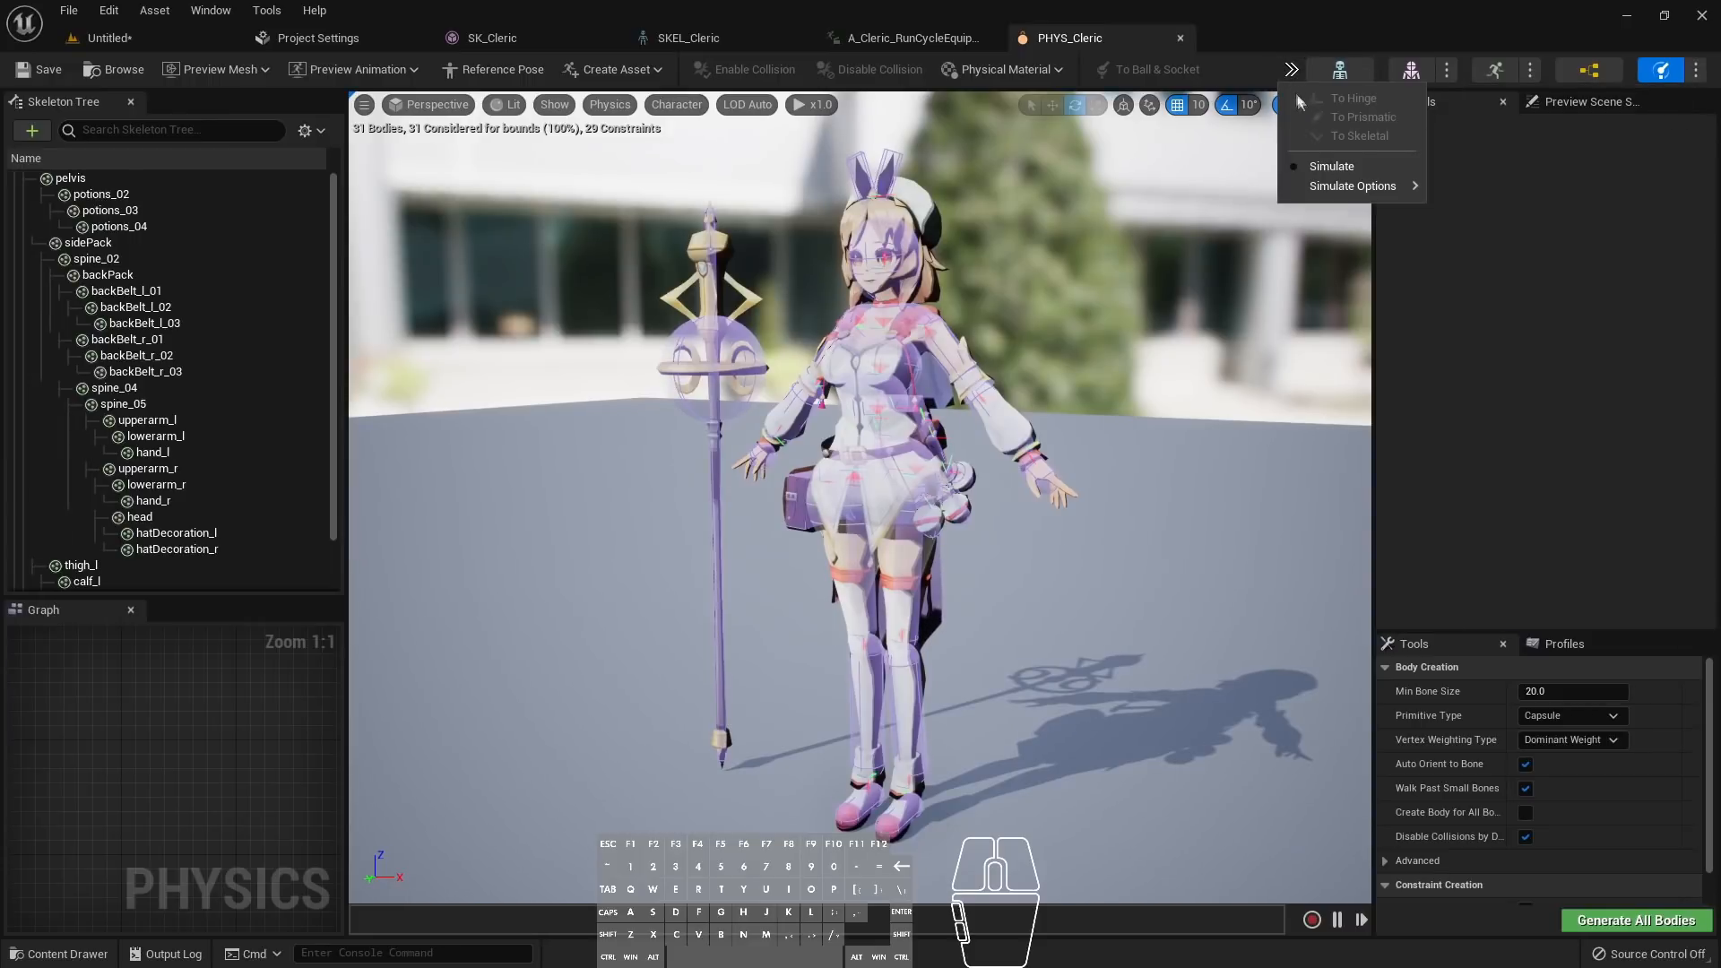
pyautogui.click(1326, 169)
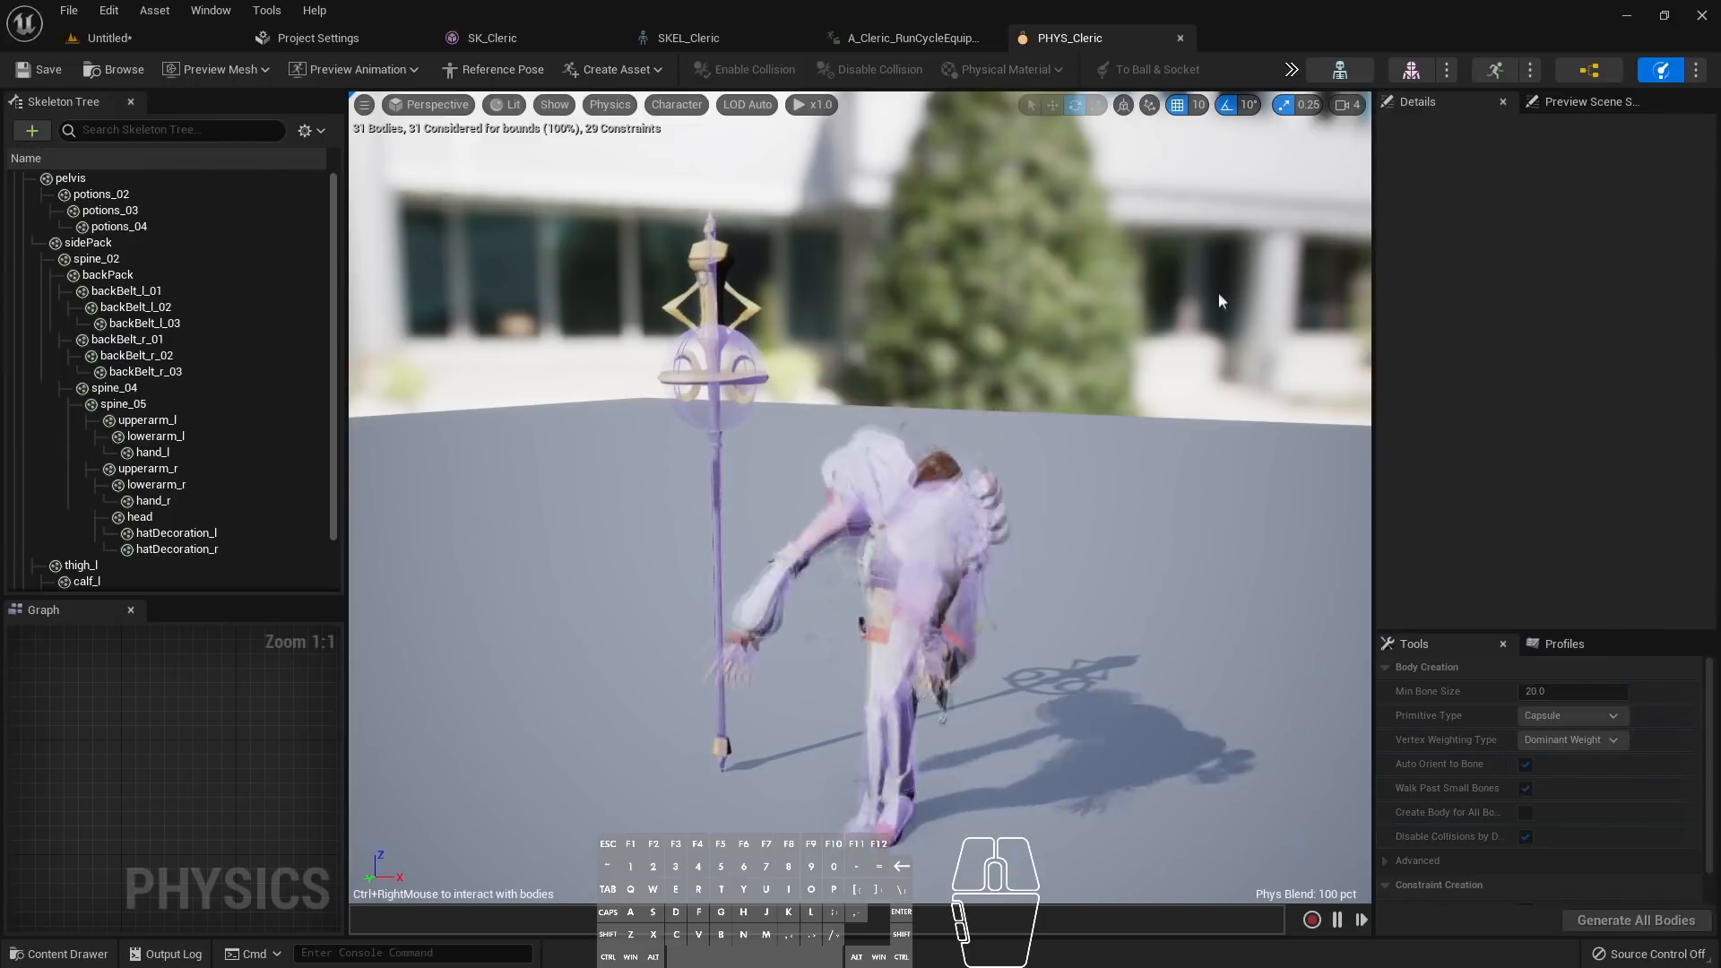
# Pull the simulated Cleric ragdoll around the scene, then stop the simulation
pyautogui.keyDown('ctrl'); pyautogui.moveTo(1120, 627); pyautogui.dragTo(946, 798, button='right'); pyautogui.keyUp('ctrl')
pyautogui.keyDown('ctrl'); pyautogui.moveTo(851, 644); pyautogui.dragTo(807, 152, button='right'); pyautogui.keyUp('ctrl')
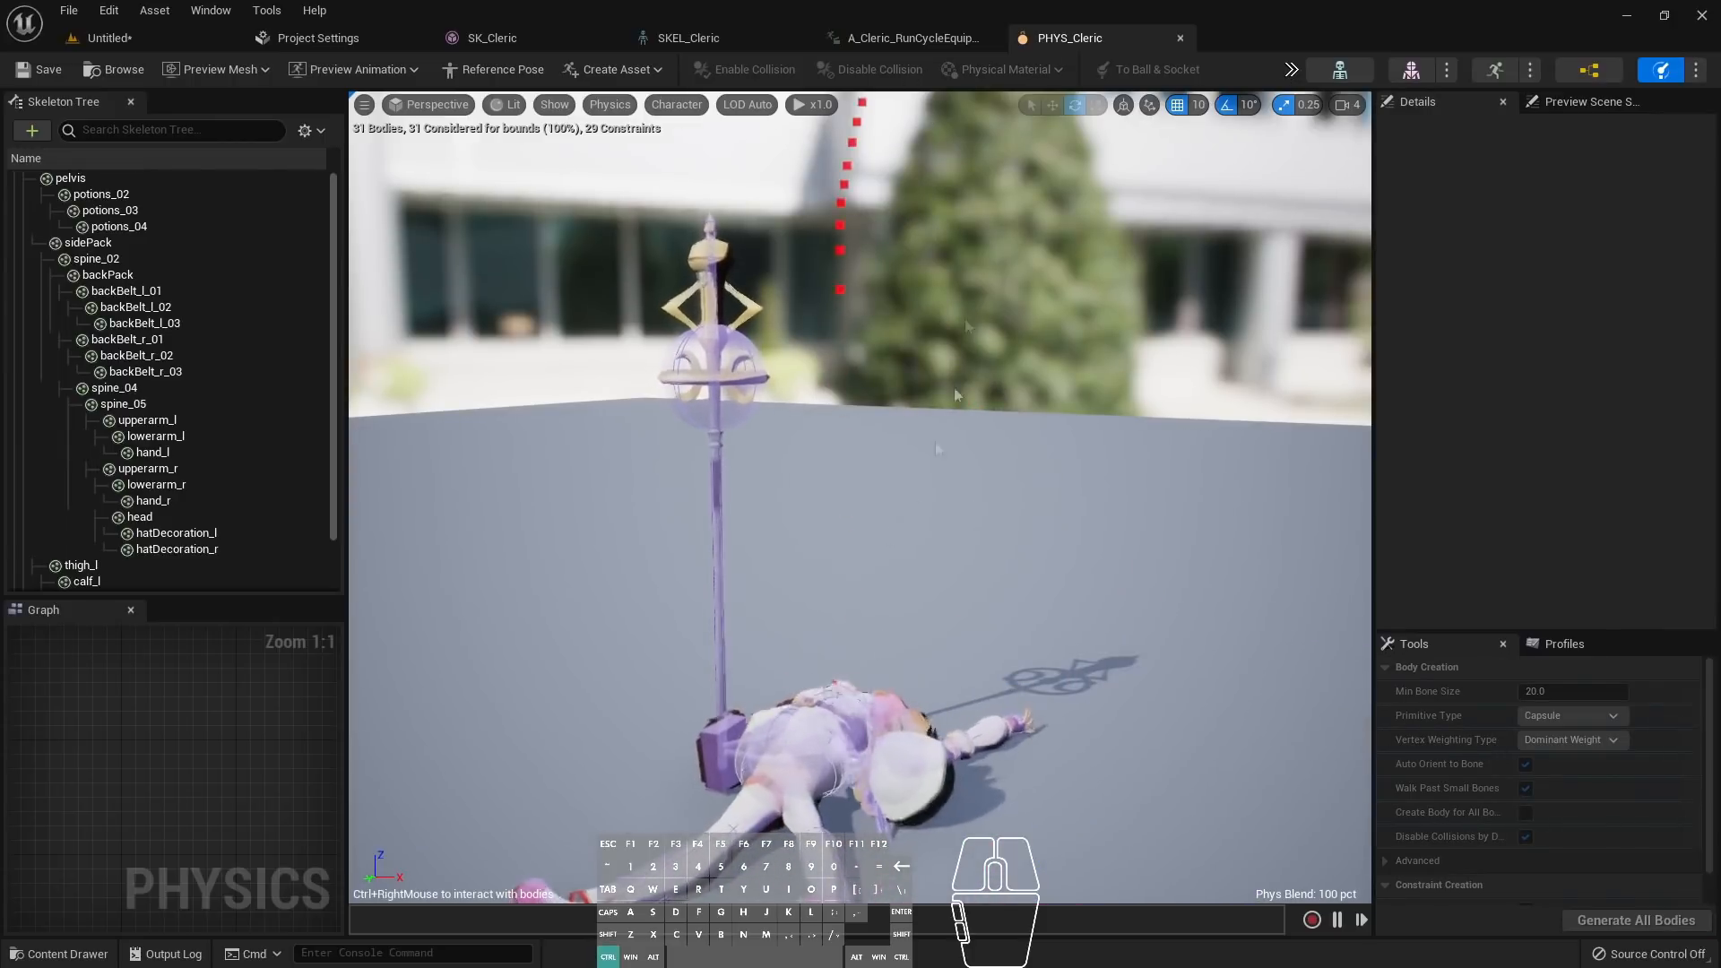
pyautogui.keyDown('ctrl'); pyautogui.moveTo(744, 681); pyautogui.dragTo(771, 468, button='right'); pyautogui.keyUp('ctrl')
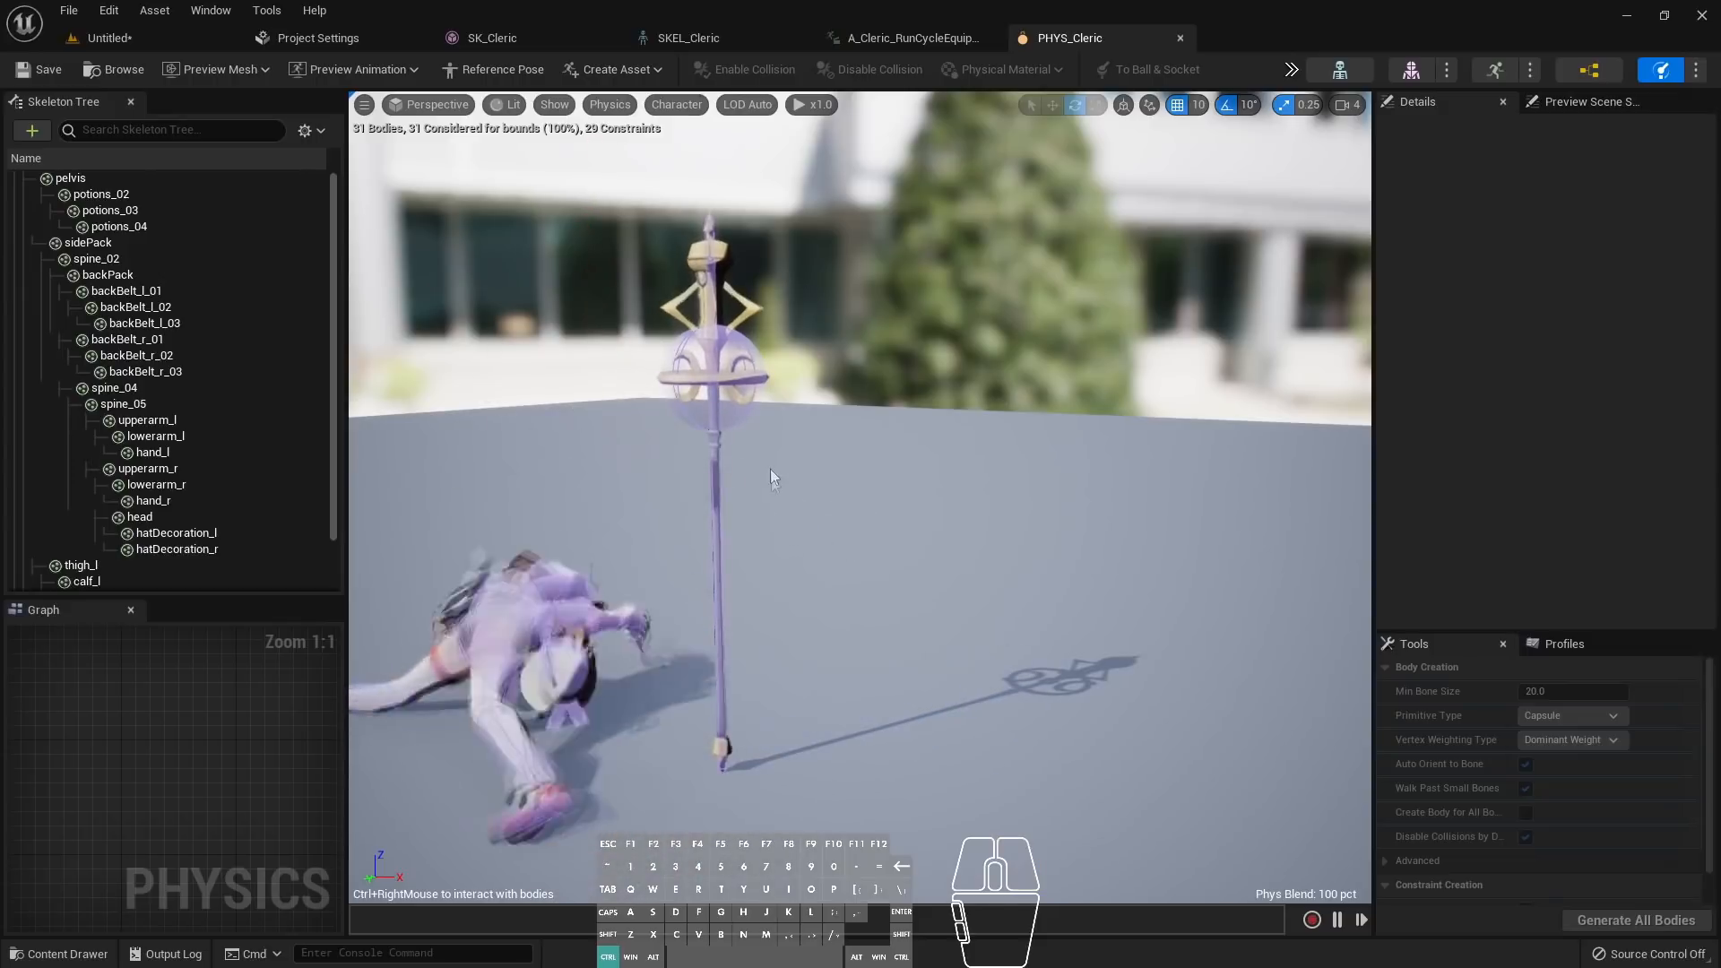
pyautogui.click(1291, 69)
pyautogui.click(1321, 170)
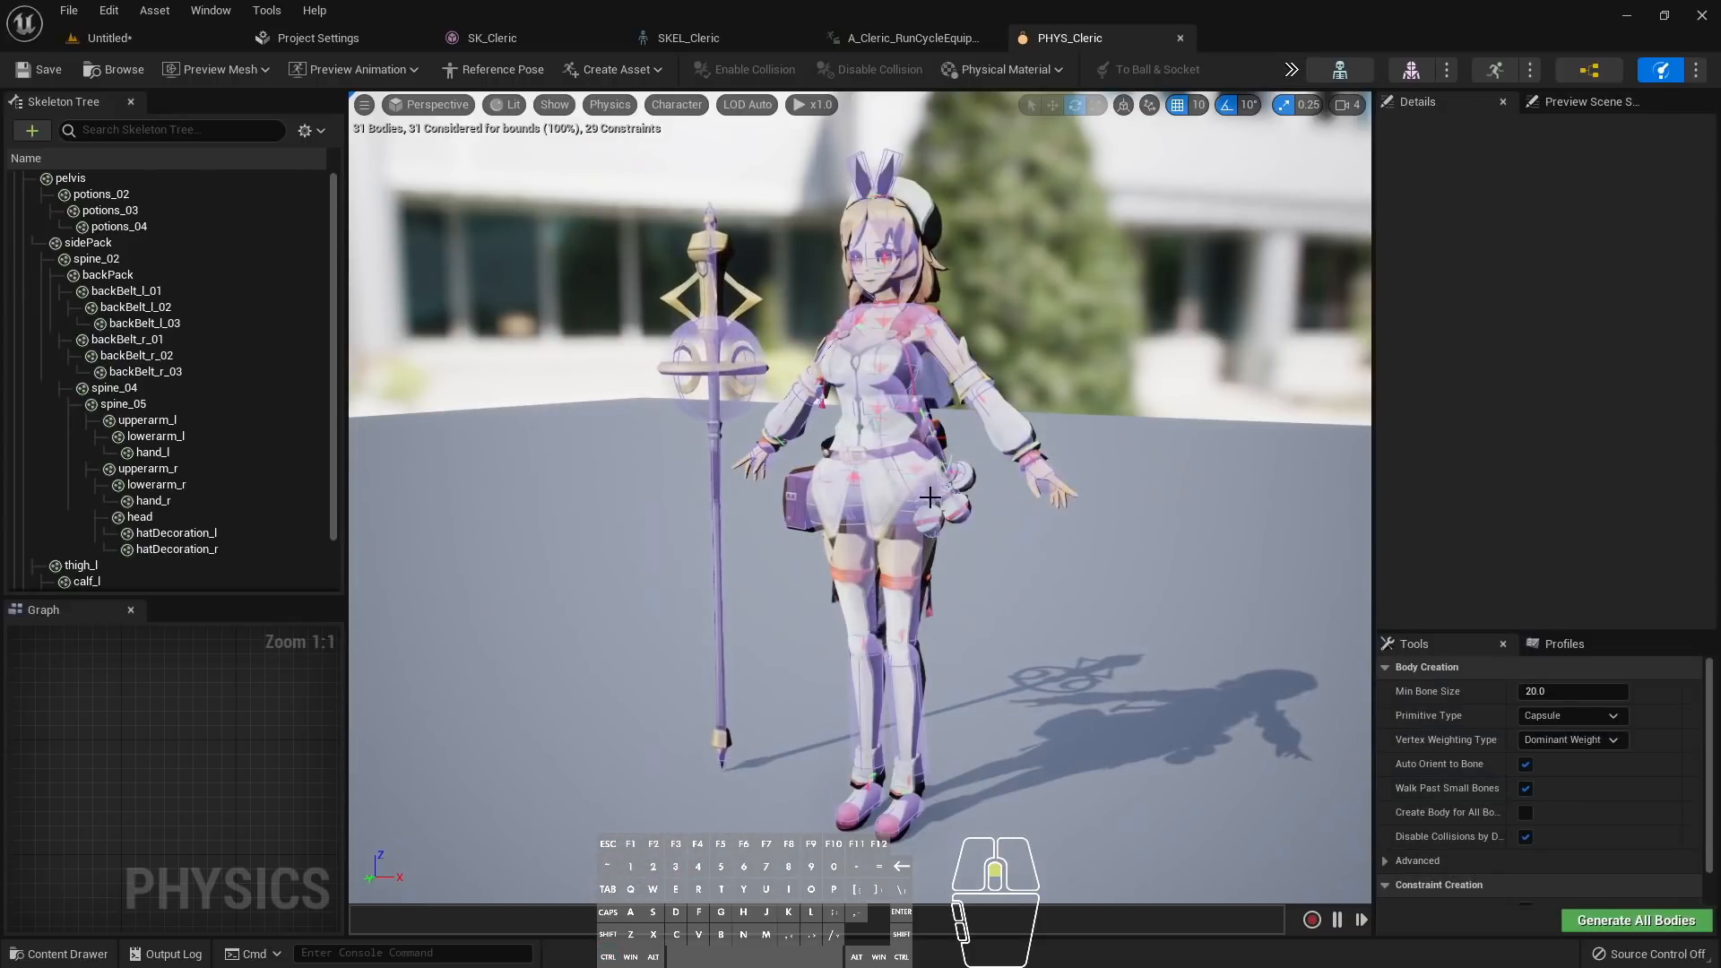
# Simulate only the potions_03 and potions_04 bodies, tug on them to test their movement, and stop the simulation
pyautogui.scroll(3, 930, 498)
pyautogui.click(1031, 509)
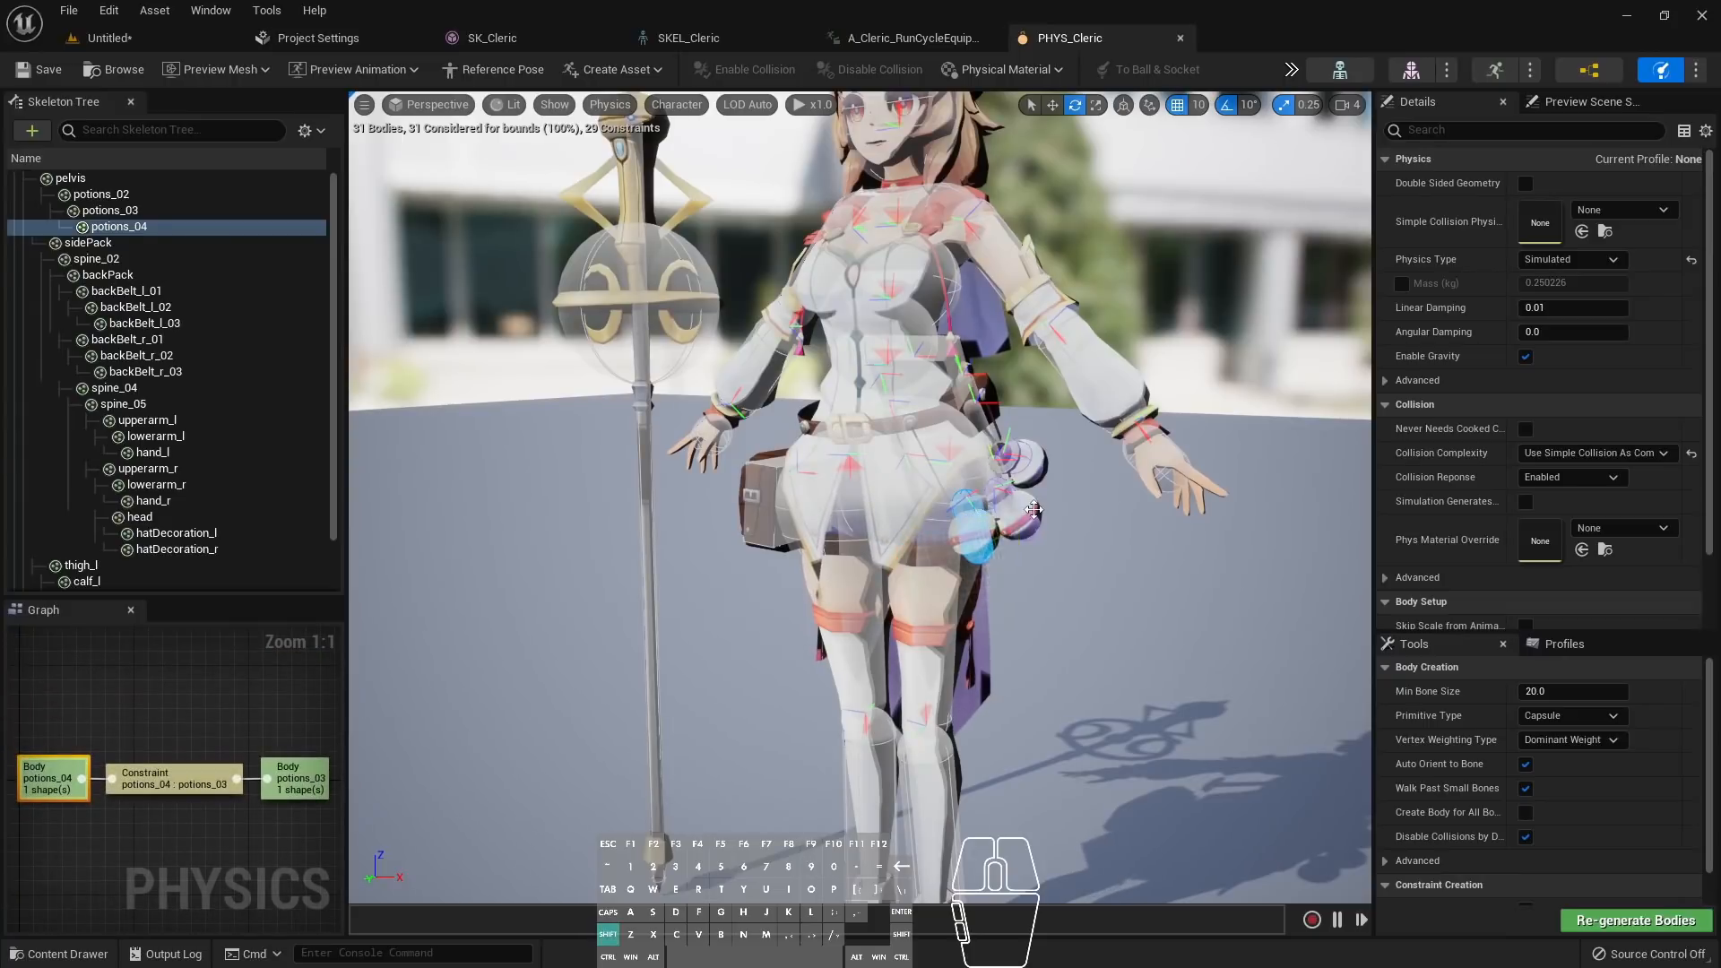
pyautogui.keyDown('ctrl'); pyautogui.click(1036, 512); pyautogui.keyUp('ctrl')
pyautogui.click(1298, 72)
pyautogui.moveTo(1325, 186)
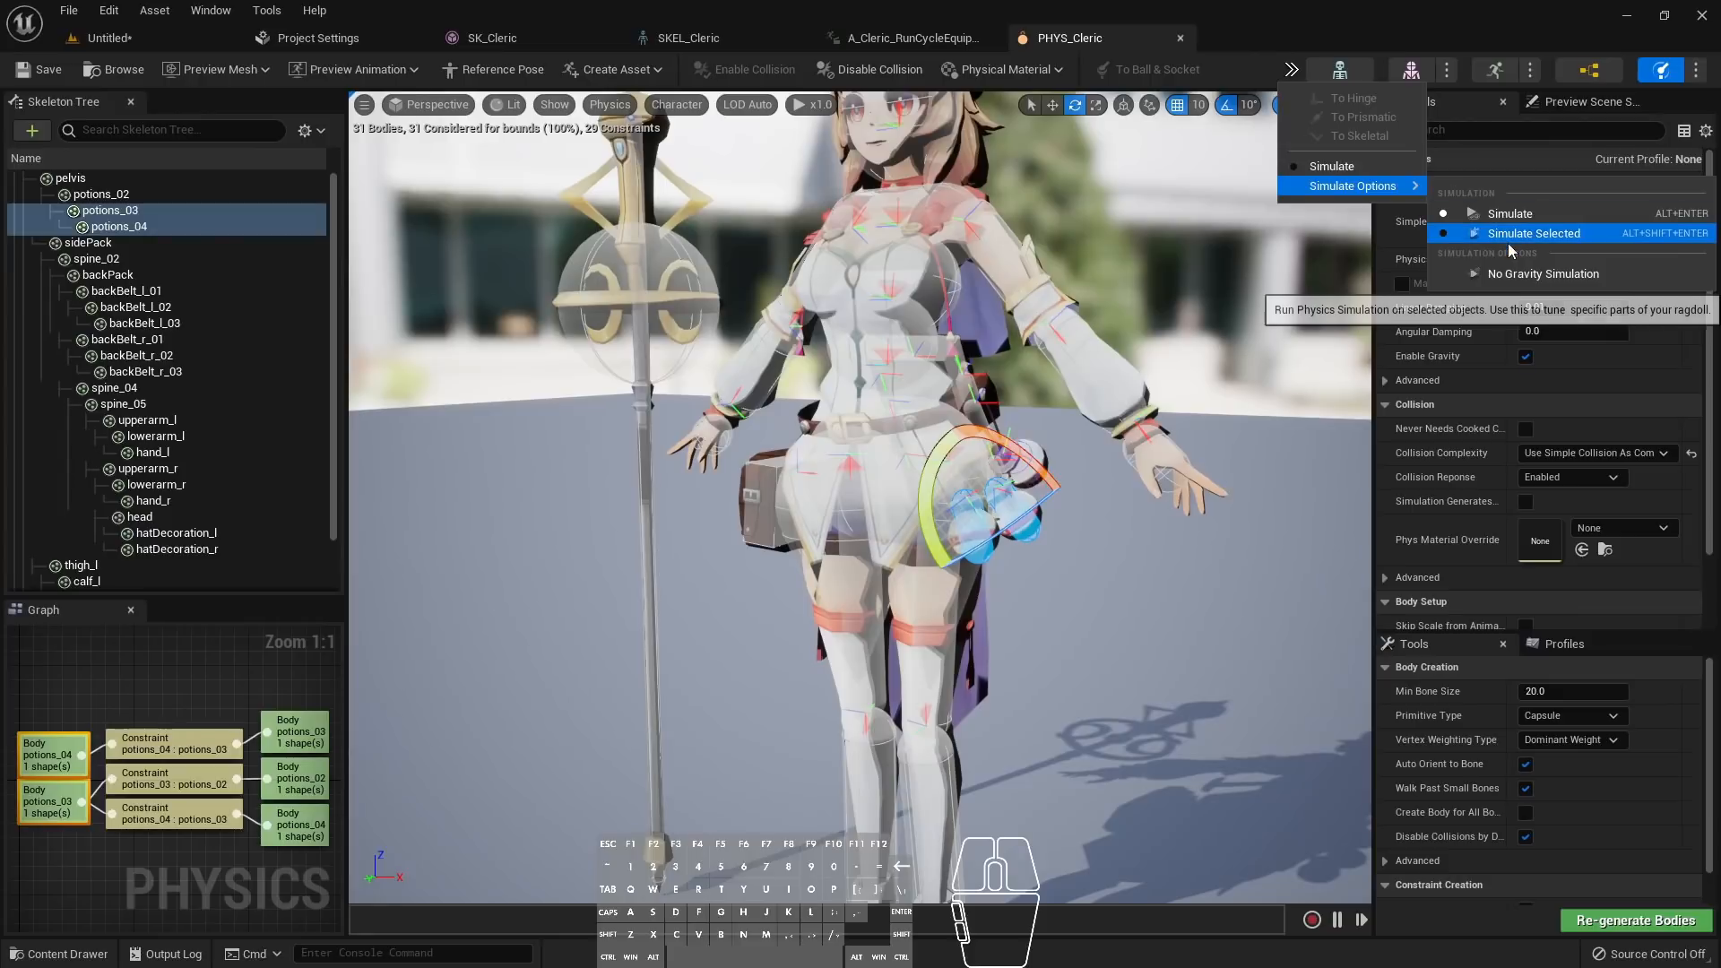
pyautogui.click(1534, 232)
pyautogui.keyDown('ctrl'); pyautogui.moveTo(975, 540); pyautogui.dragTo(1054, 520, button='right'); pyautogui.keyUp('ctrl')
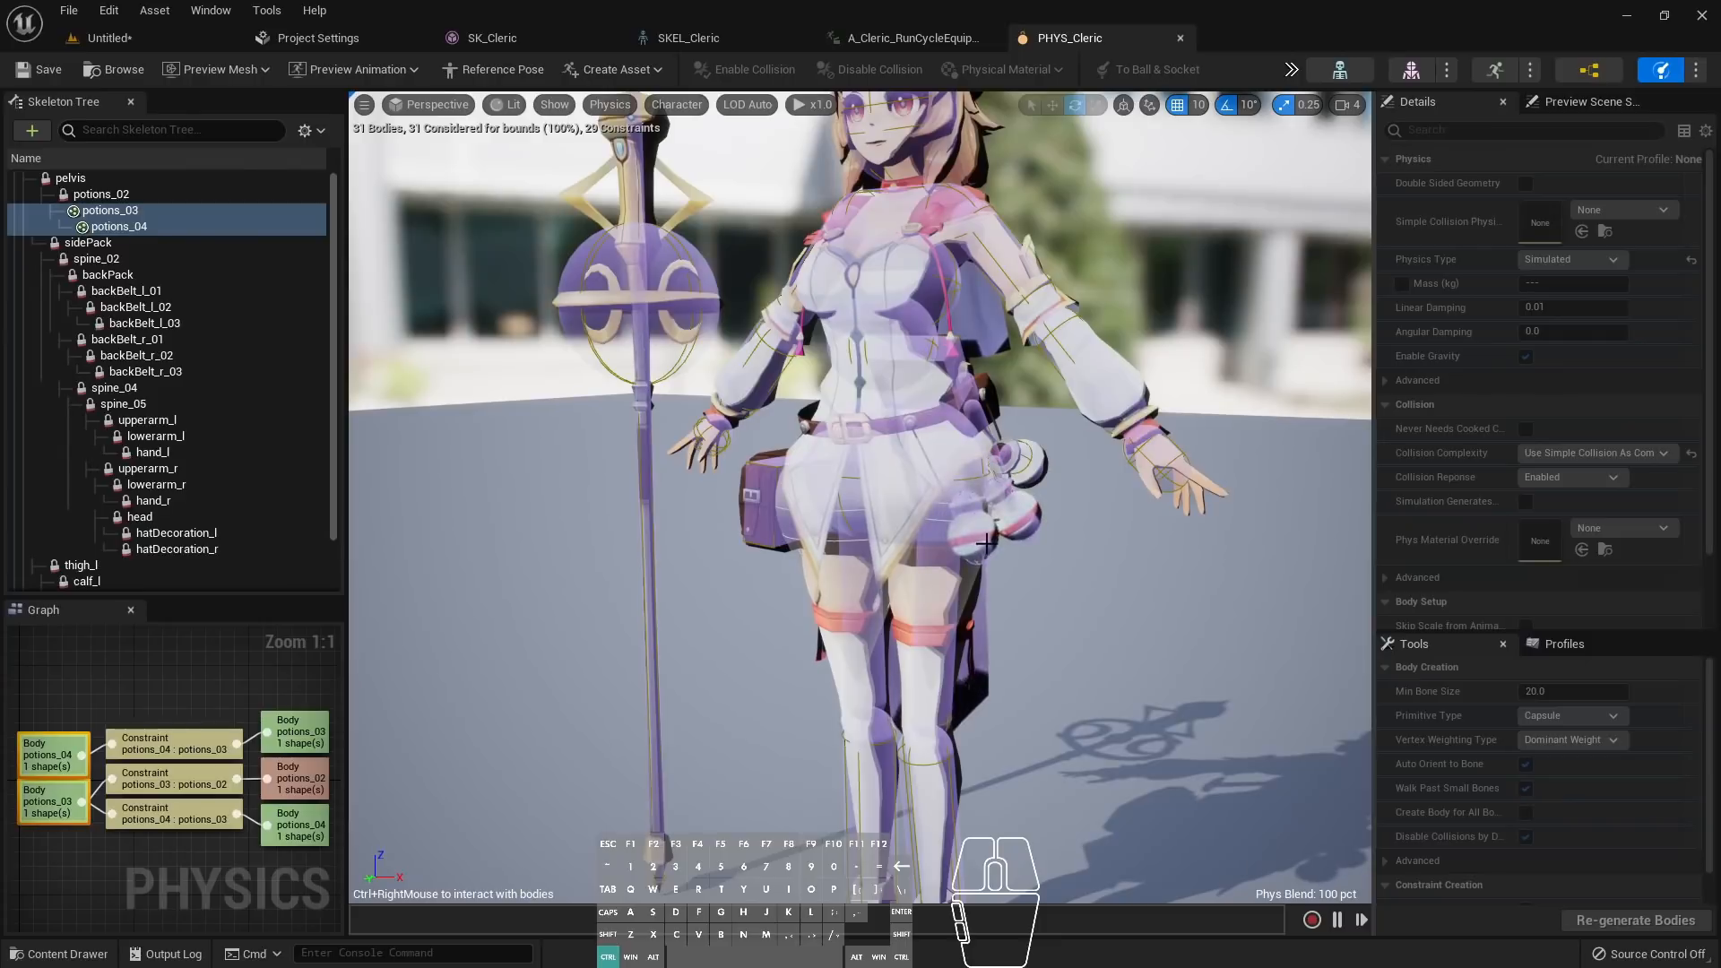
pyautogui.click(1293, 74)
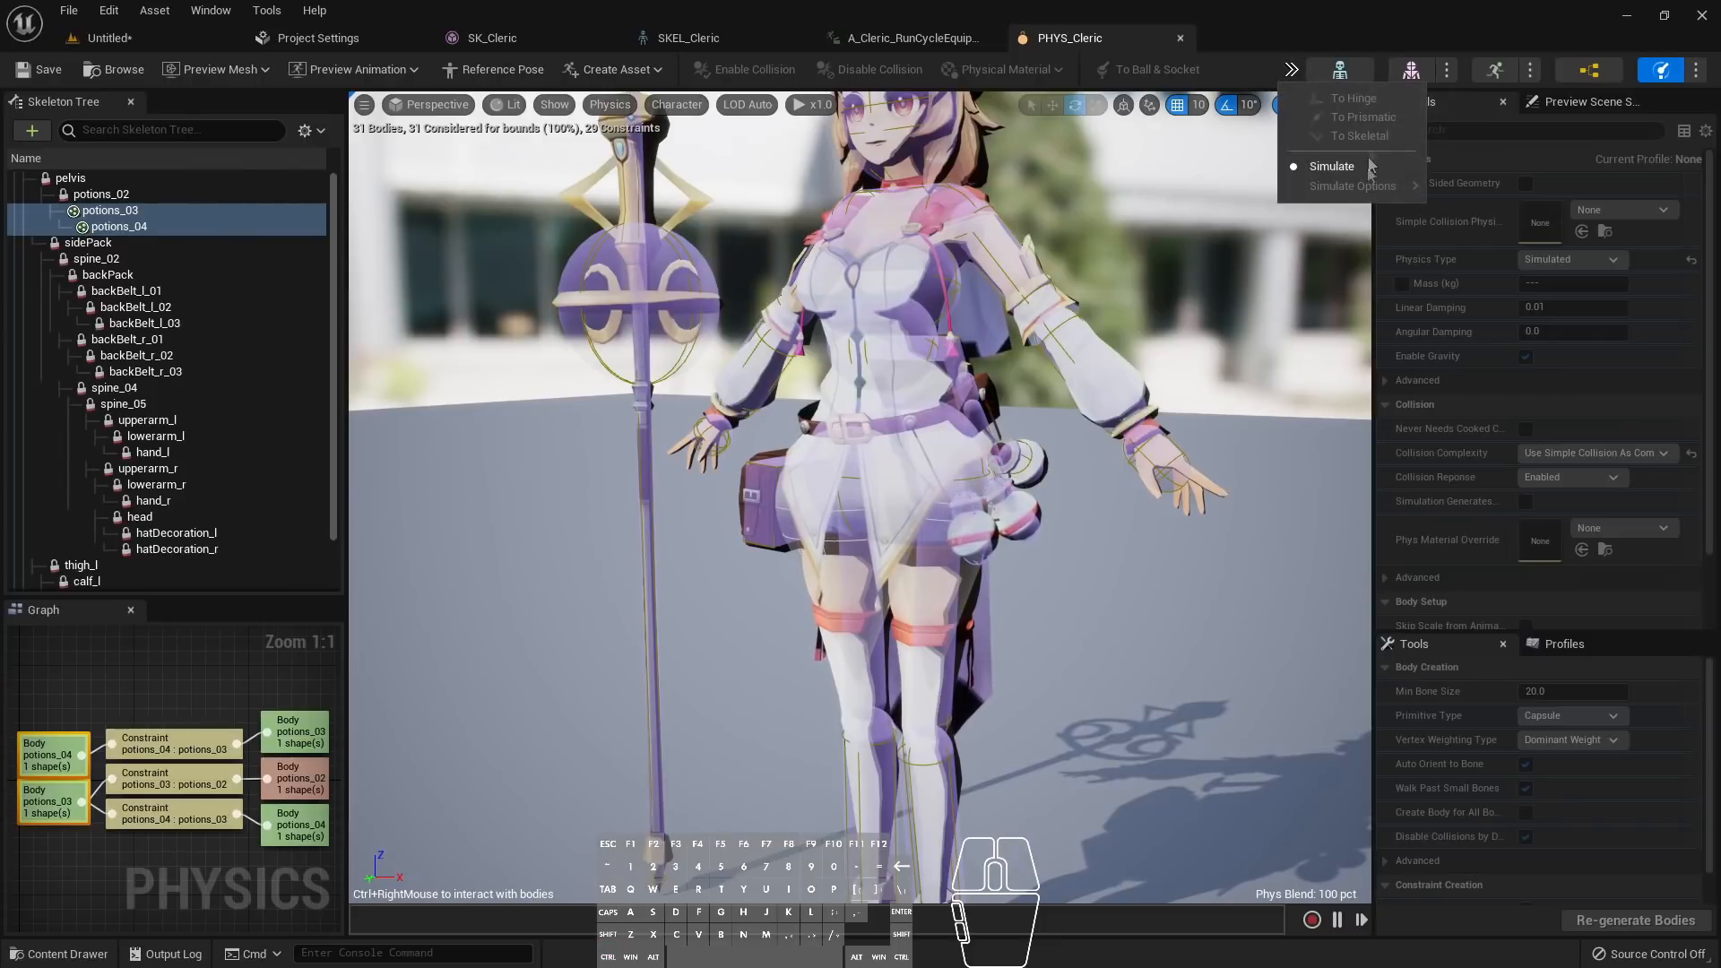
pyautogui.click(1407, 164)
# Select the head body and run the simulation on that selection only
pyautogui.moveTo(1027, 353); pyautogui.dragTo(1042, 196, button='right')
pyautogui.scroll(3, 1027, 353)
pyautogui.moveTo(1028, 353)
pyautogui.mouseDown(button='right')
pyautogui.moveTo(1027, 224)
pyautogui.moveTo(1031, 353)
pyautogui.moveTo(1013, 328)
pyautogui.mouseUp(button='right')
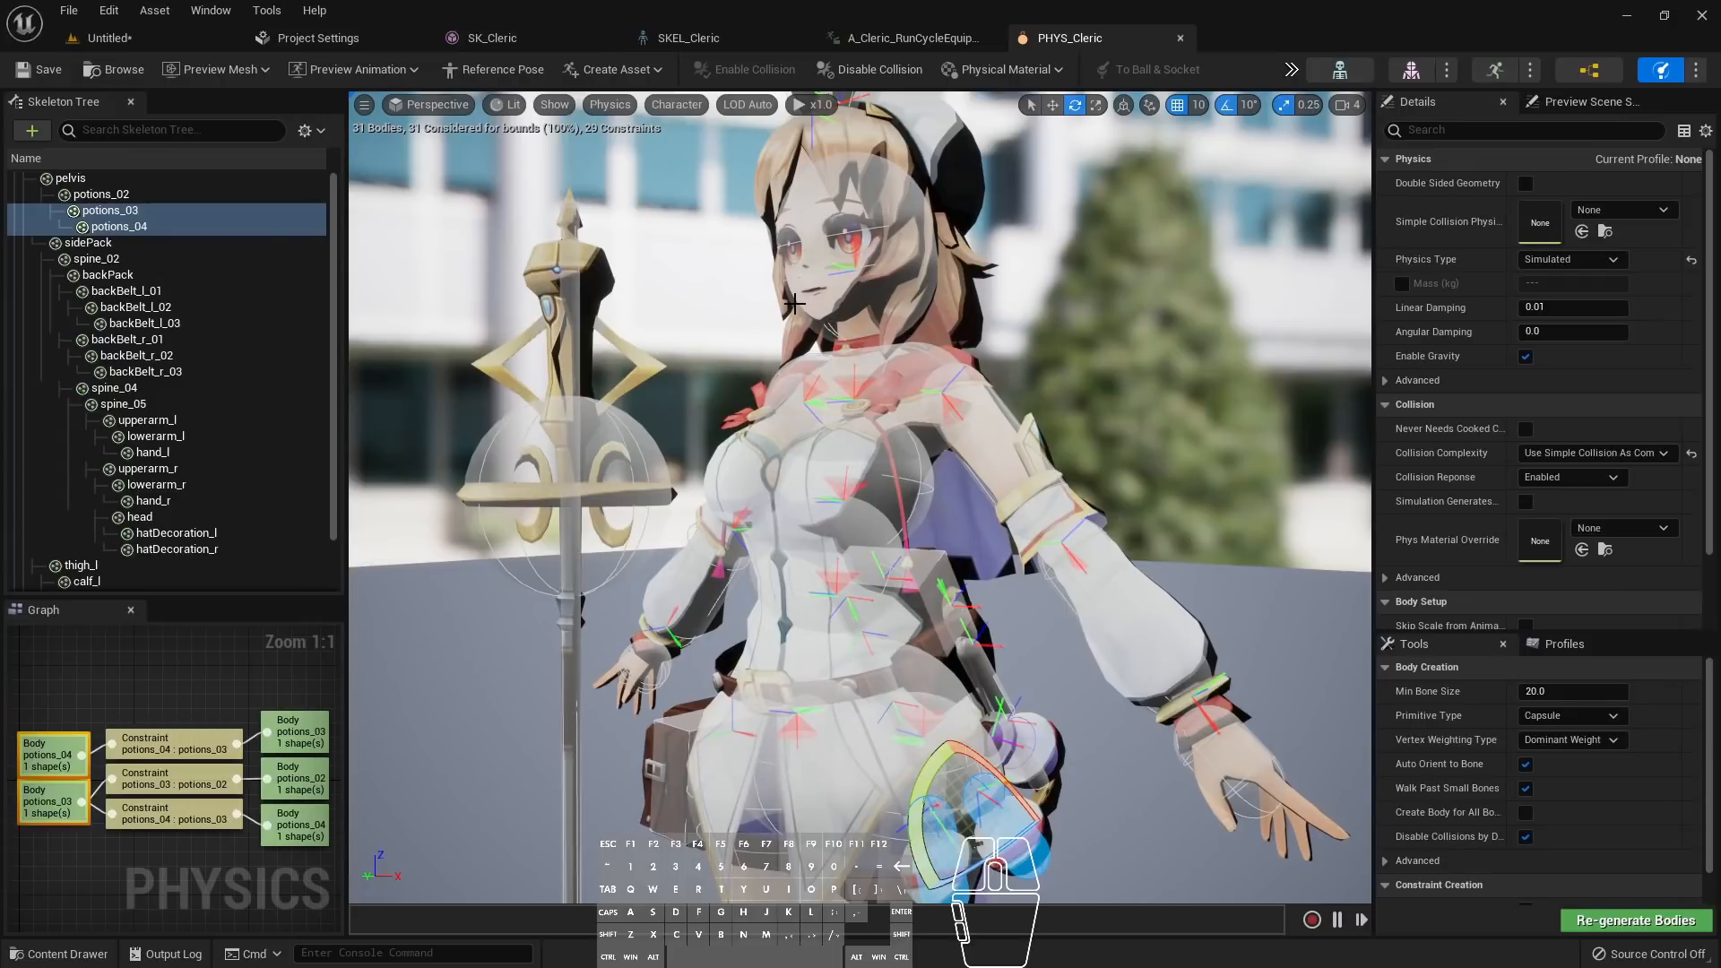
pyautogui.click(864, 199)
pyautogui.moveTo(1004, 556); pyautogui.dragTo(818, 415, button='right')
pyautogui.moveTo(732, 375); pyautogui.dragTo(785, 360, button='right')
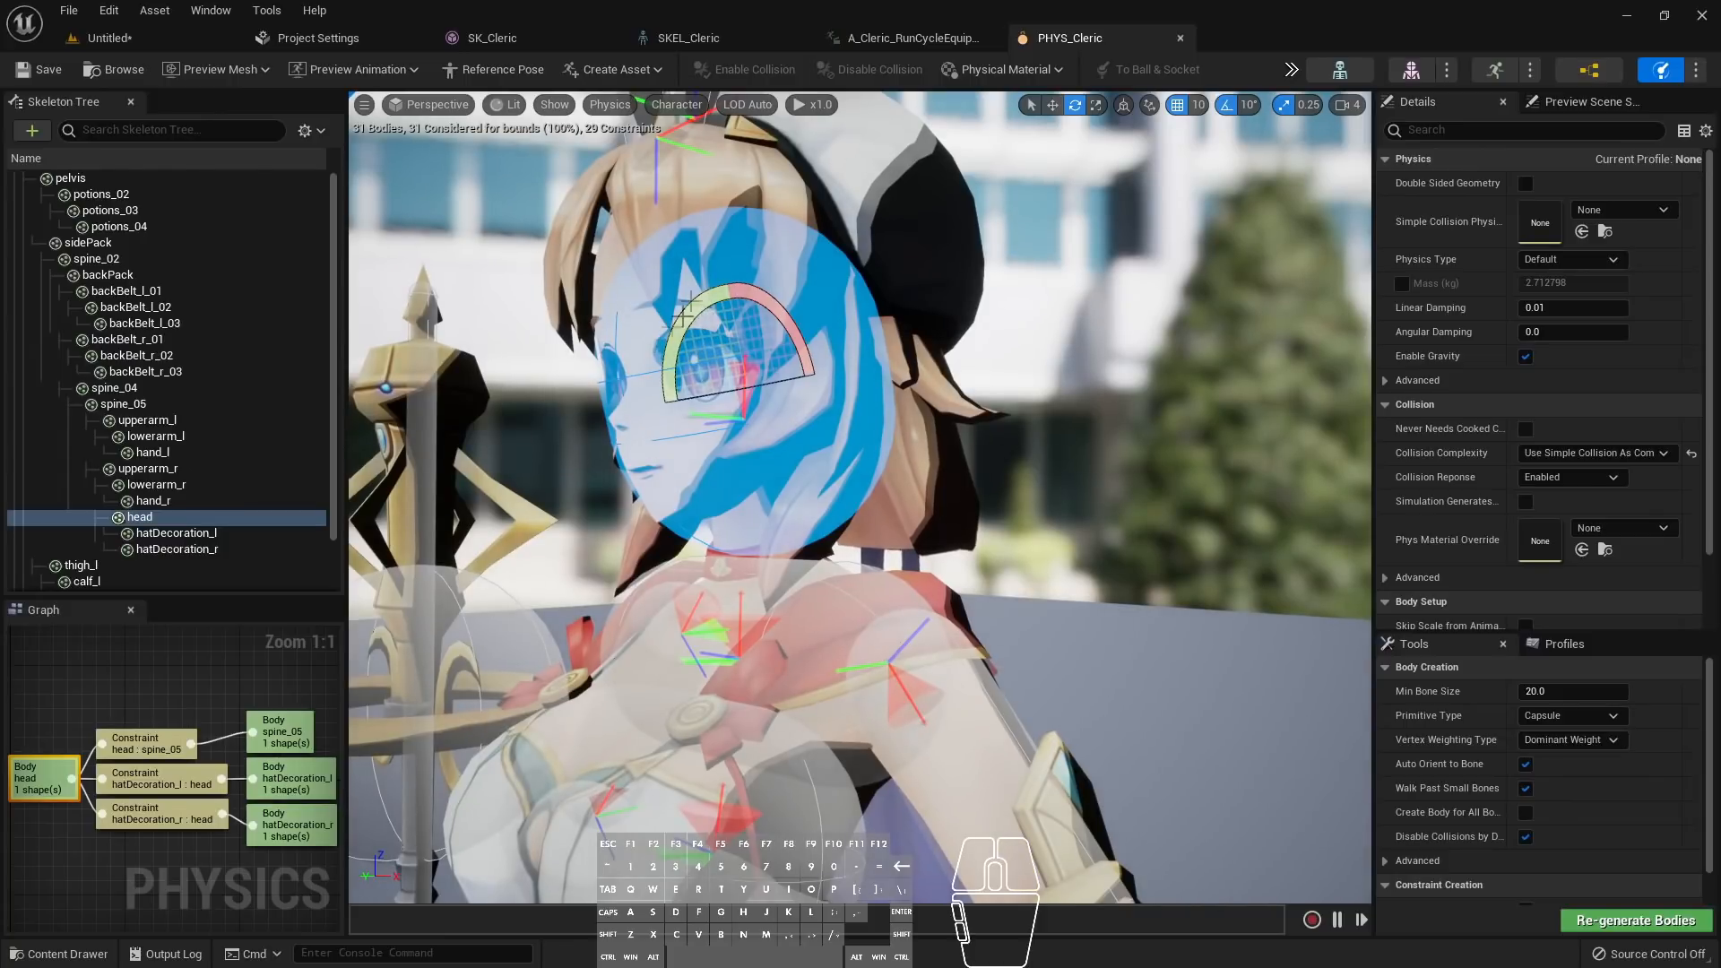
pyautogui.moveTo(1074, 548); pyautogui.dragTo(877, 256, button='right')
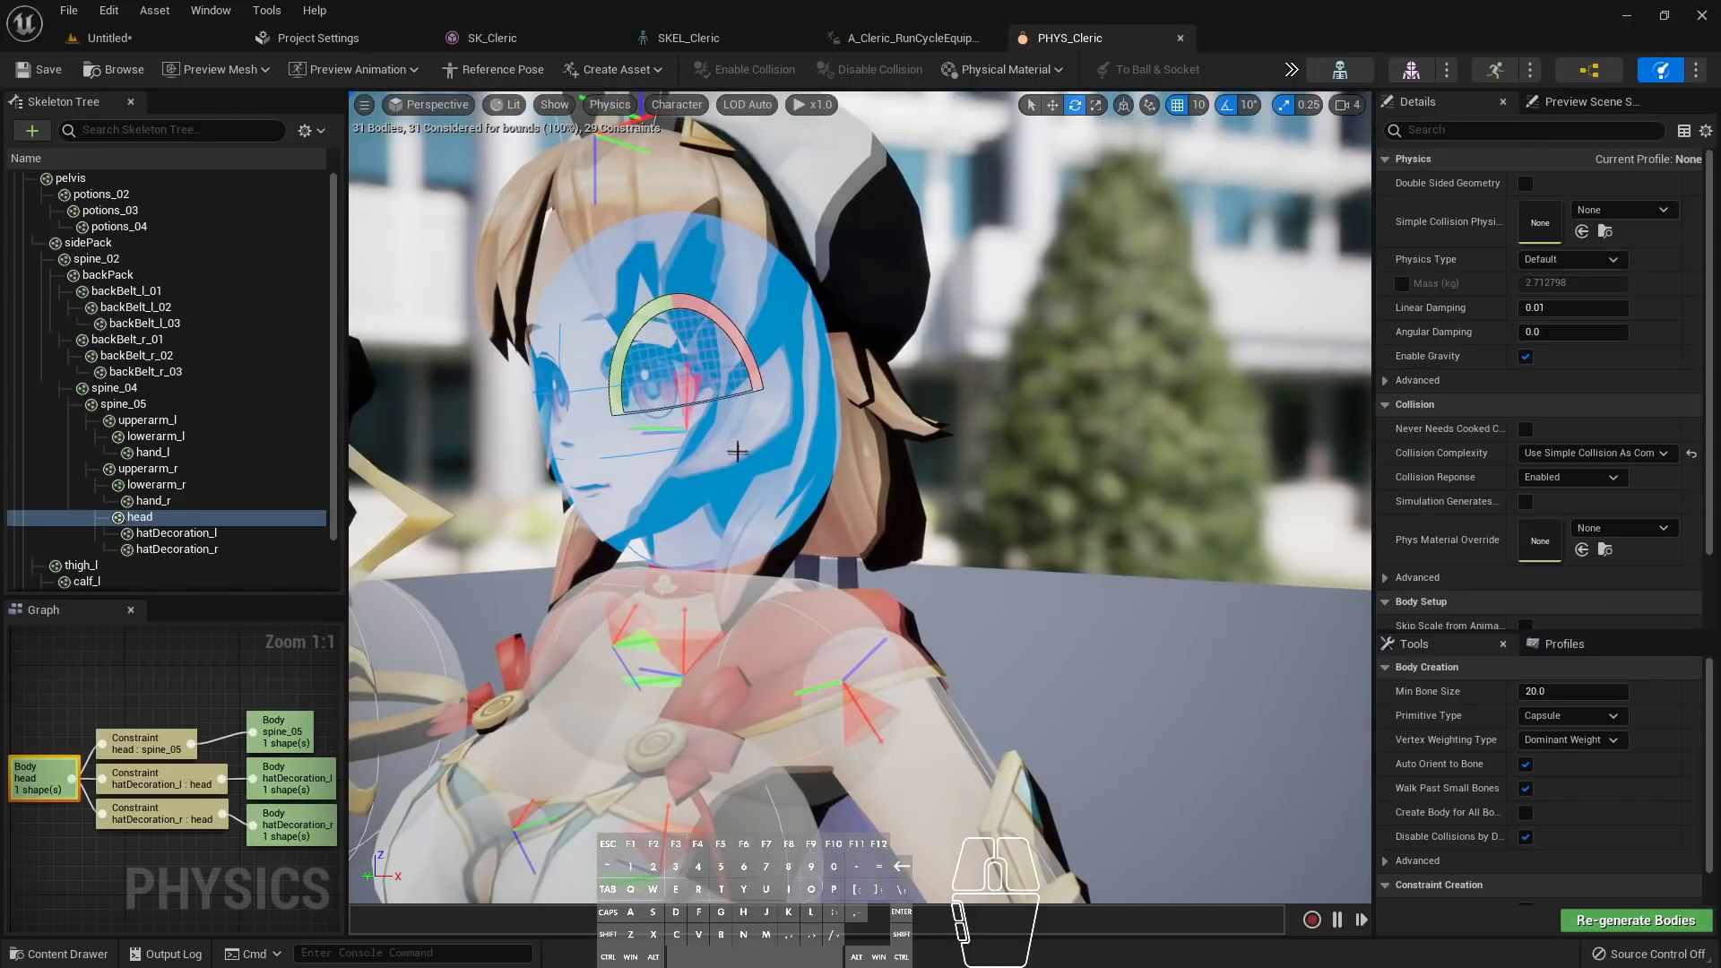
pyautogui.click(1291, 69)
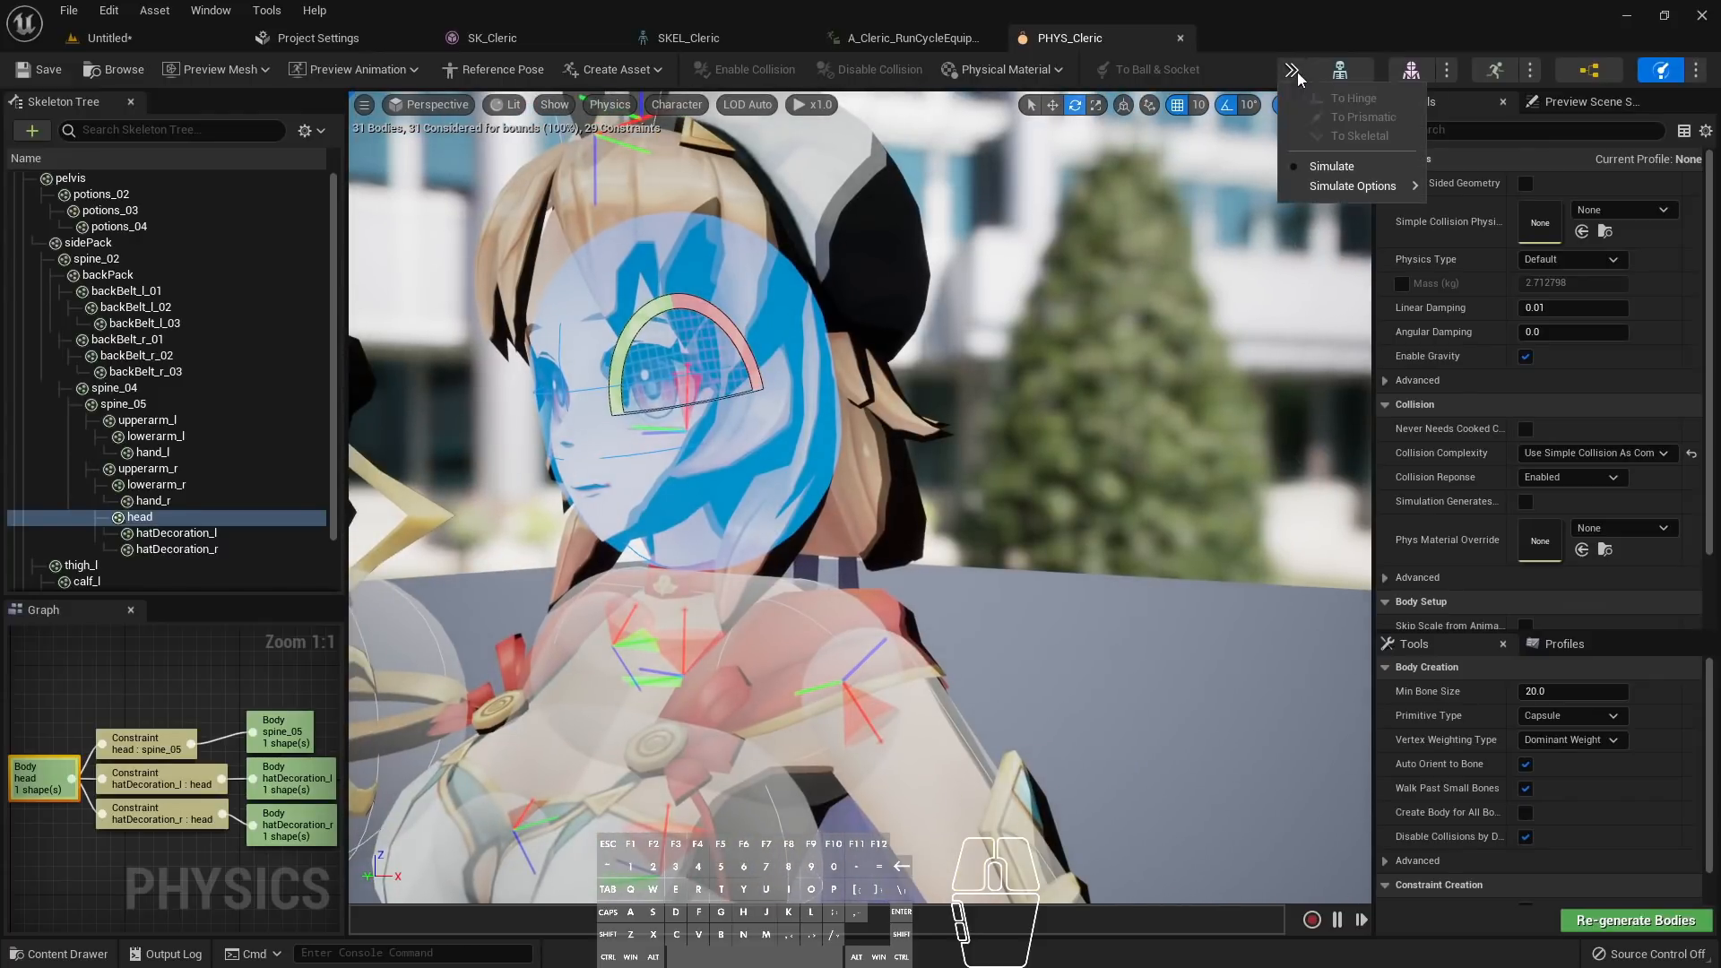
pyautogui.moveTo(1340, 188)
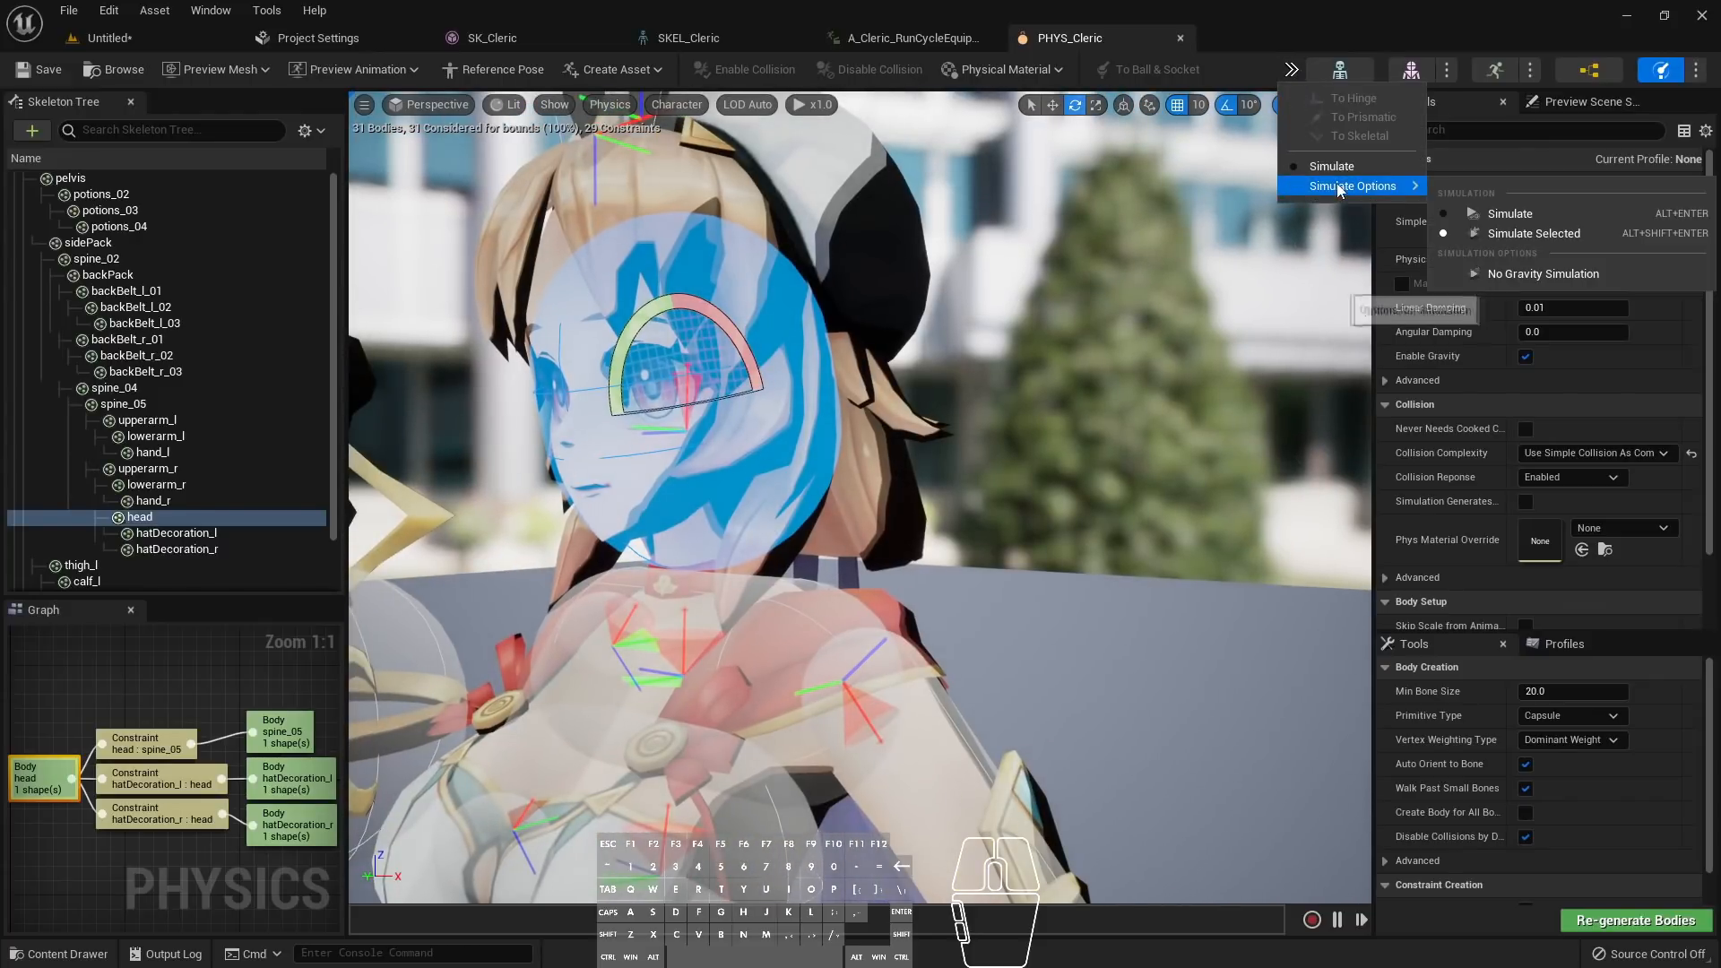
pyautogui.click(1493, 239)
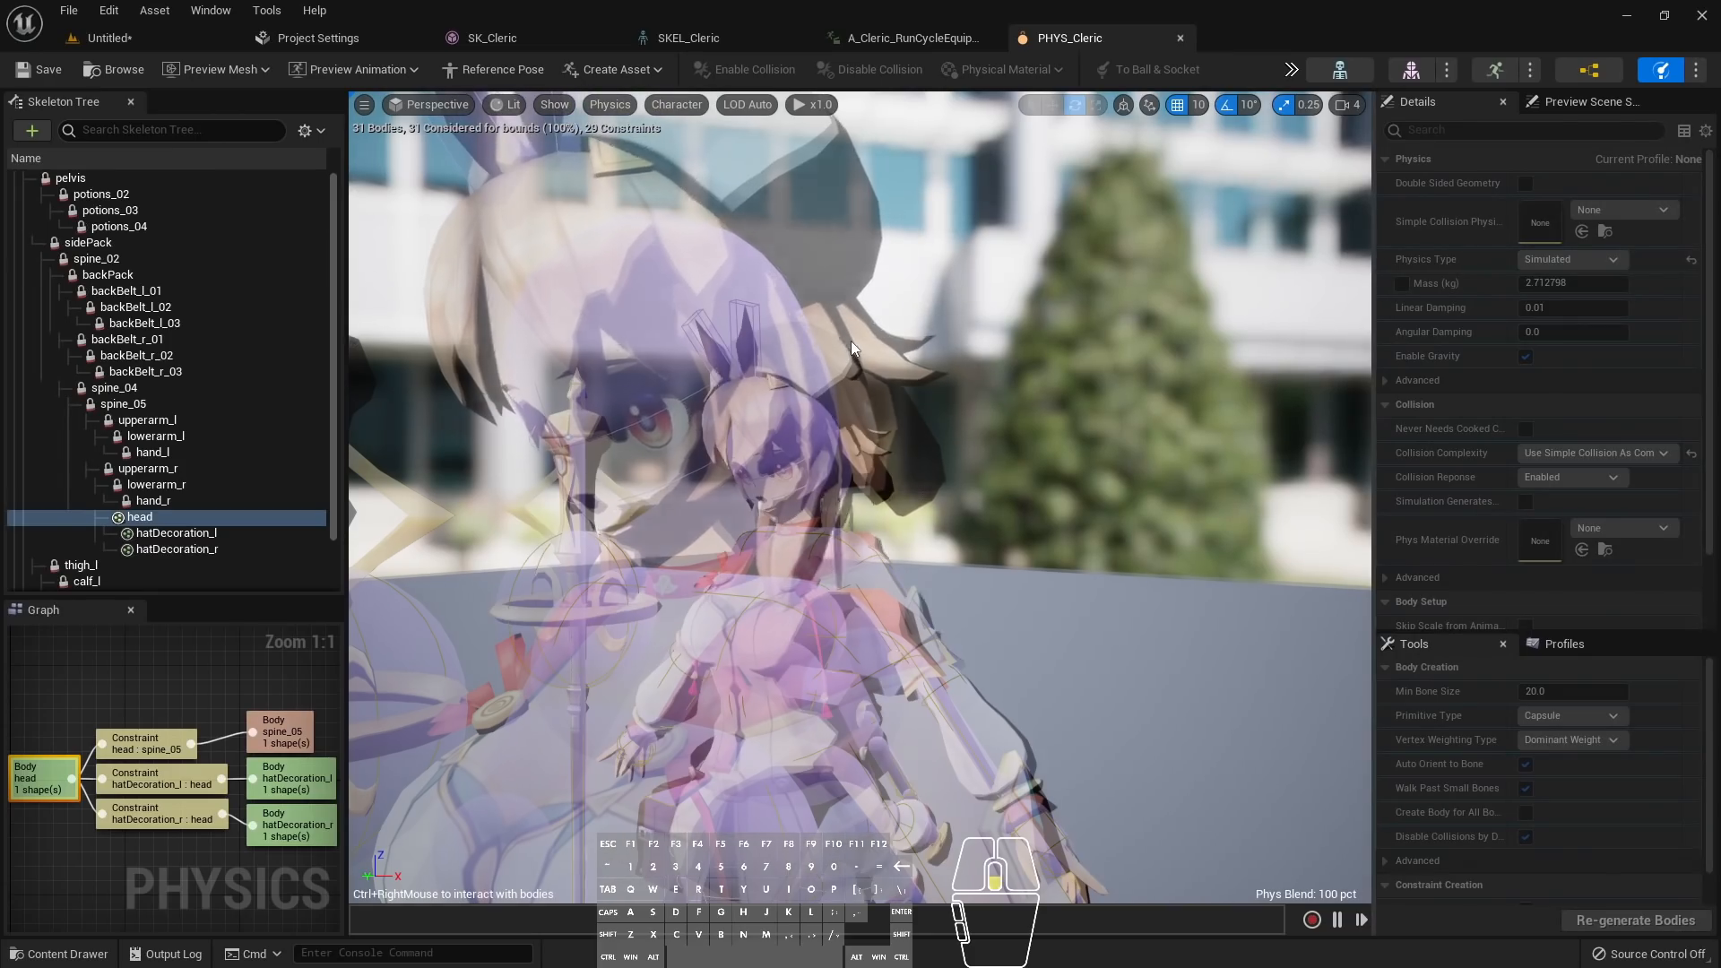
# Pull the simulated head in several directions to test its range of movement, and stop the simulation
pyautogui.moveTo(907, 474)
pyautogui.mouseDown(button='right')
pyautogui.moveTo(1031, 470)
pyautogui.moveTo(897, 448)
pyautogui.moveTo(888, 412)
pyautogui.moveTo(906, 475)
pyautogui.mouseUp(button='right')
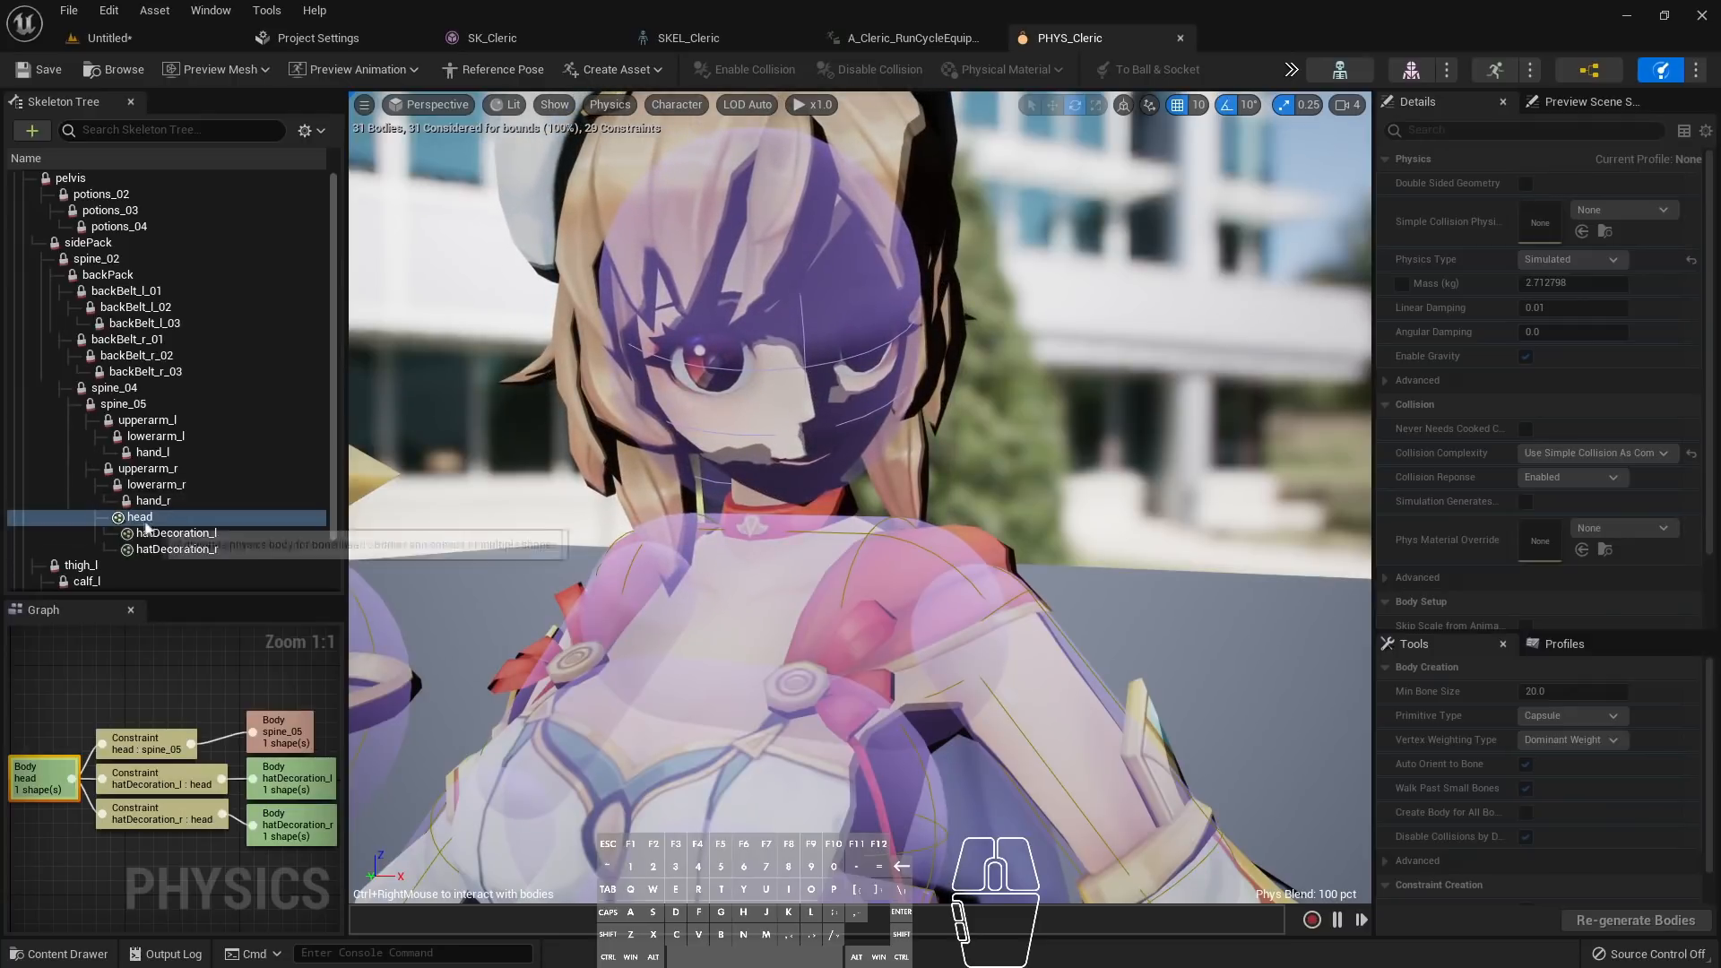
pyautogui.keyDown('ctrl'); pyautogui.moveTo(749, 381); pyautogui.dragTo(759, 208, button='right'); pyautogui.keyUp('ctrl')
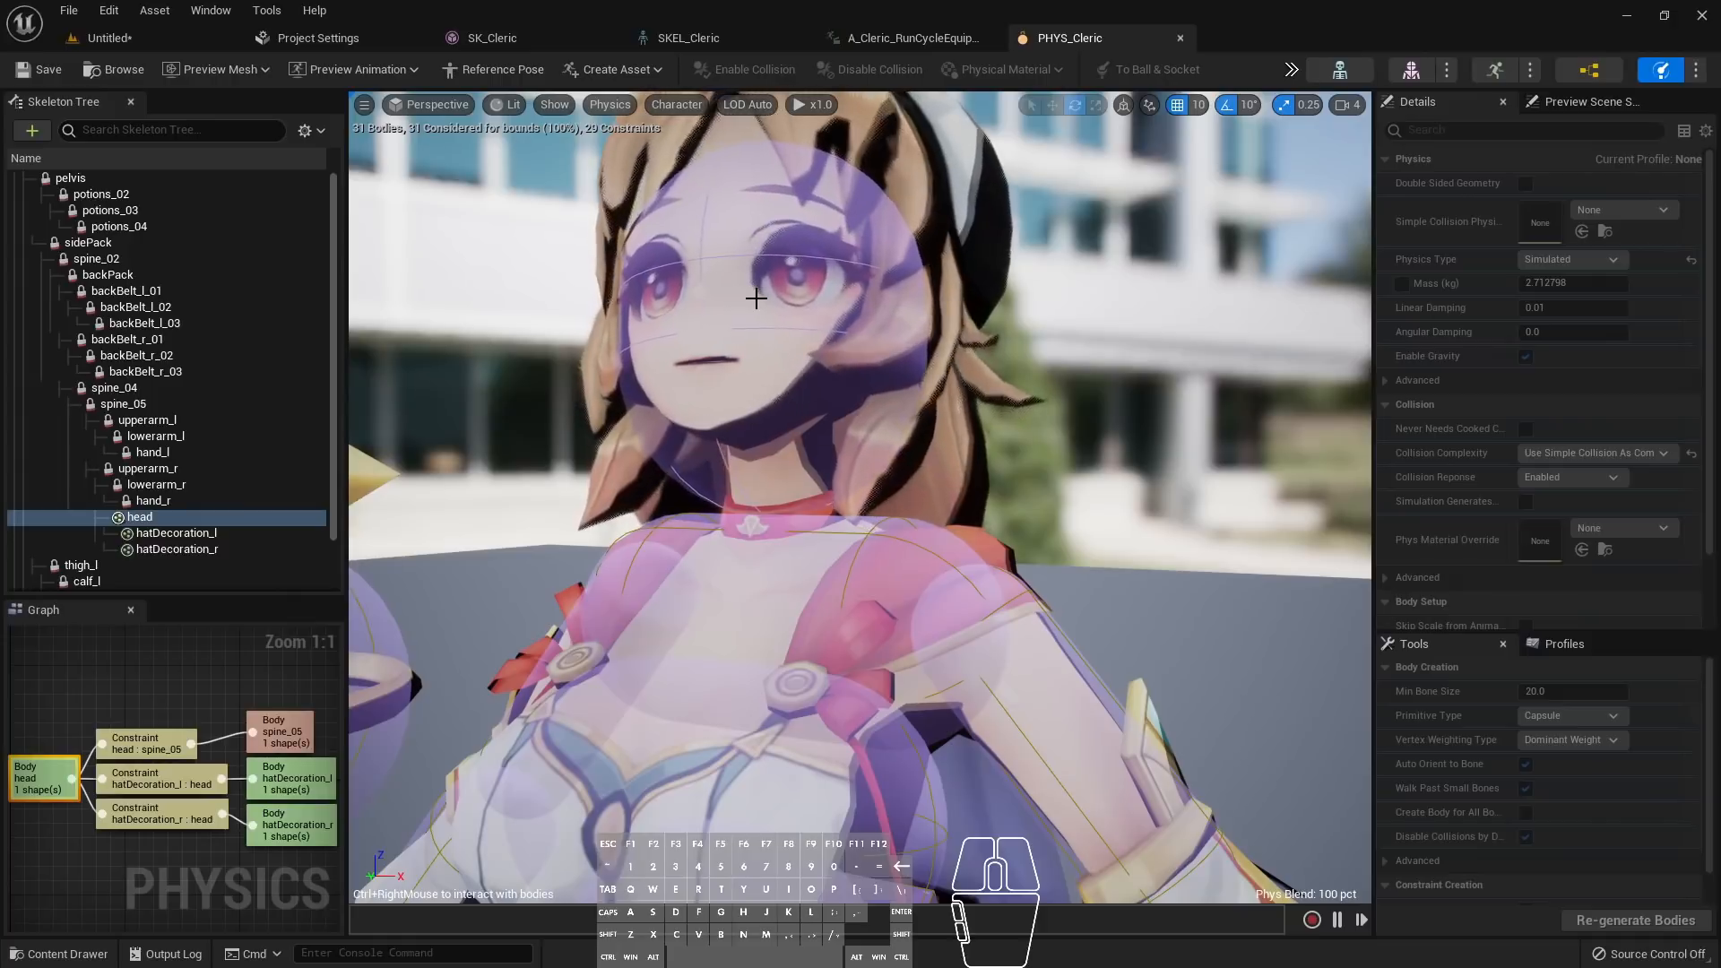
pyautogui.keyDown('ctrl'); pyautogui.moveTo(743, 230); pyautogui.dragTo(851, 296, button='right'); pyautogui.keyUp('ctrl')
pyautogui.press('f')
pyautogui.moveTo(830, 414)
pyautogui.keyDown('ctrl'); pyautogui.mouseDown(button='right')
pyautogui.moveTo(739, 368)
pyautogui.moveTo(1040, 363)
pyautogui.moveTo(852, 358)
pyautogui.moveTo(832, 411)
pyautogui.mouseUp(button='right'); pyautogui.keyUp('ctrl')
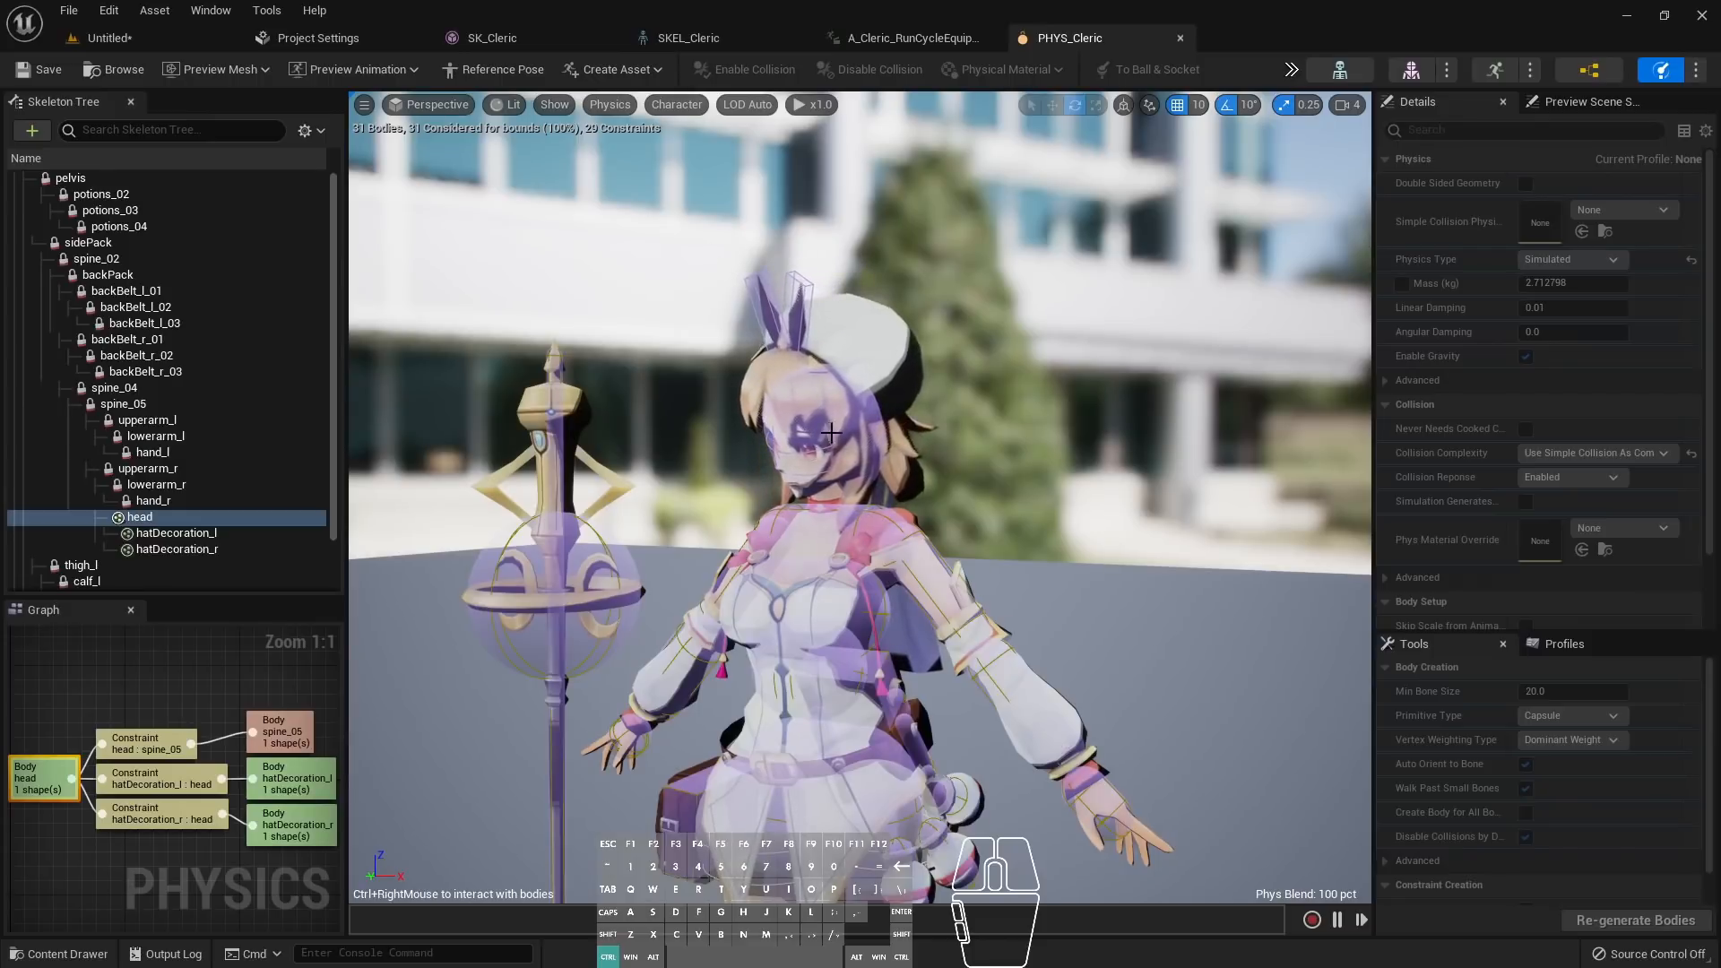
pyautogui.keyDown('ctrl'); pyautogui.moveTo(874, 376); pyautogui.dragTo(843, 418, button='right'); pyautogui.keyUp('ctrl')
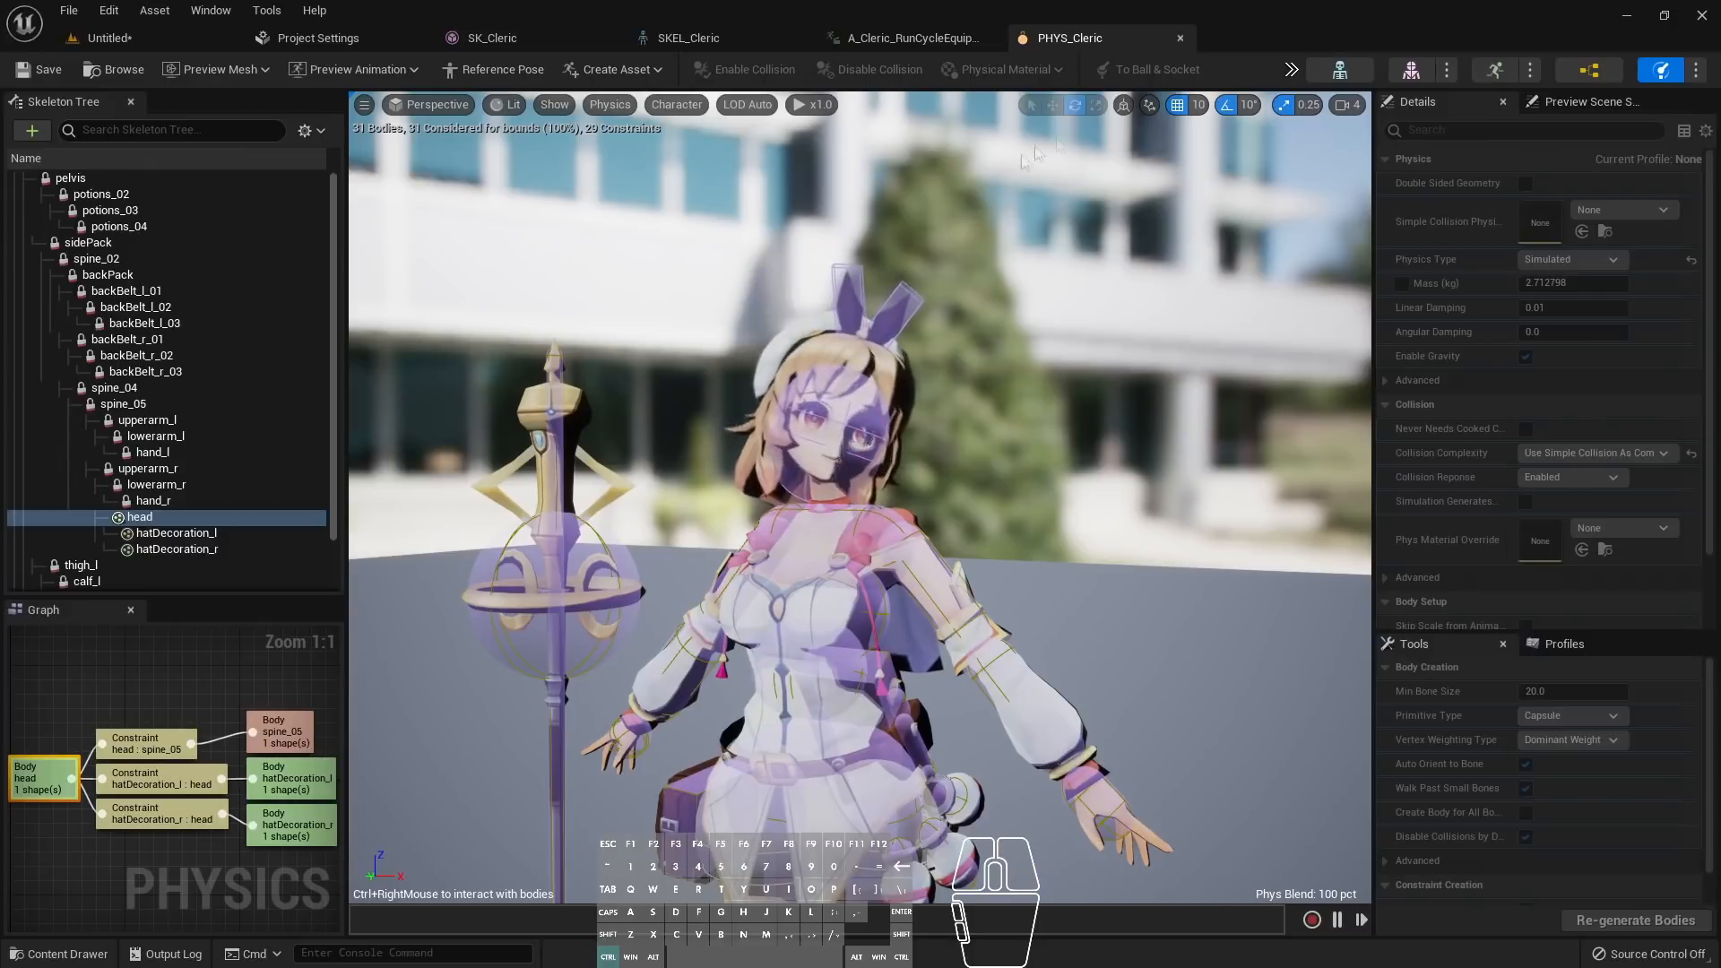
pyautogui.click(1291, 69)
pyautogui.click(1325, 163)
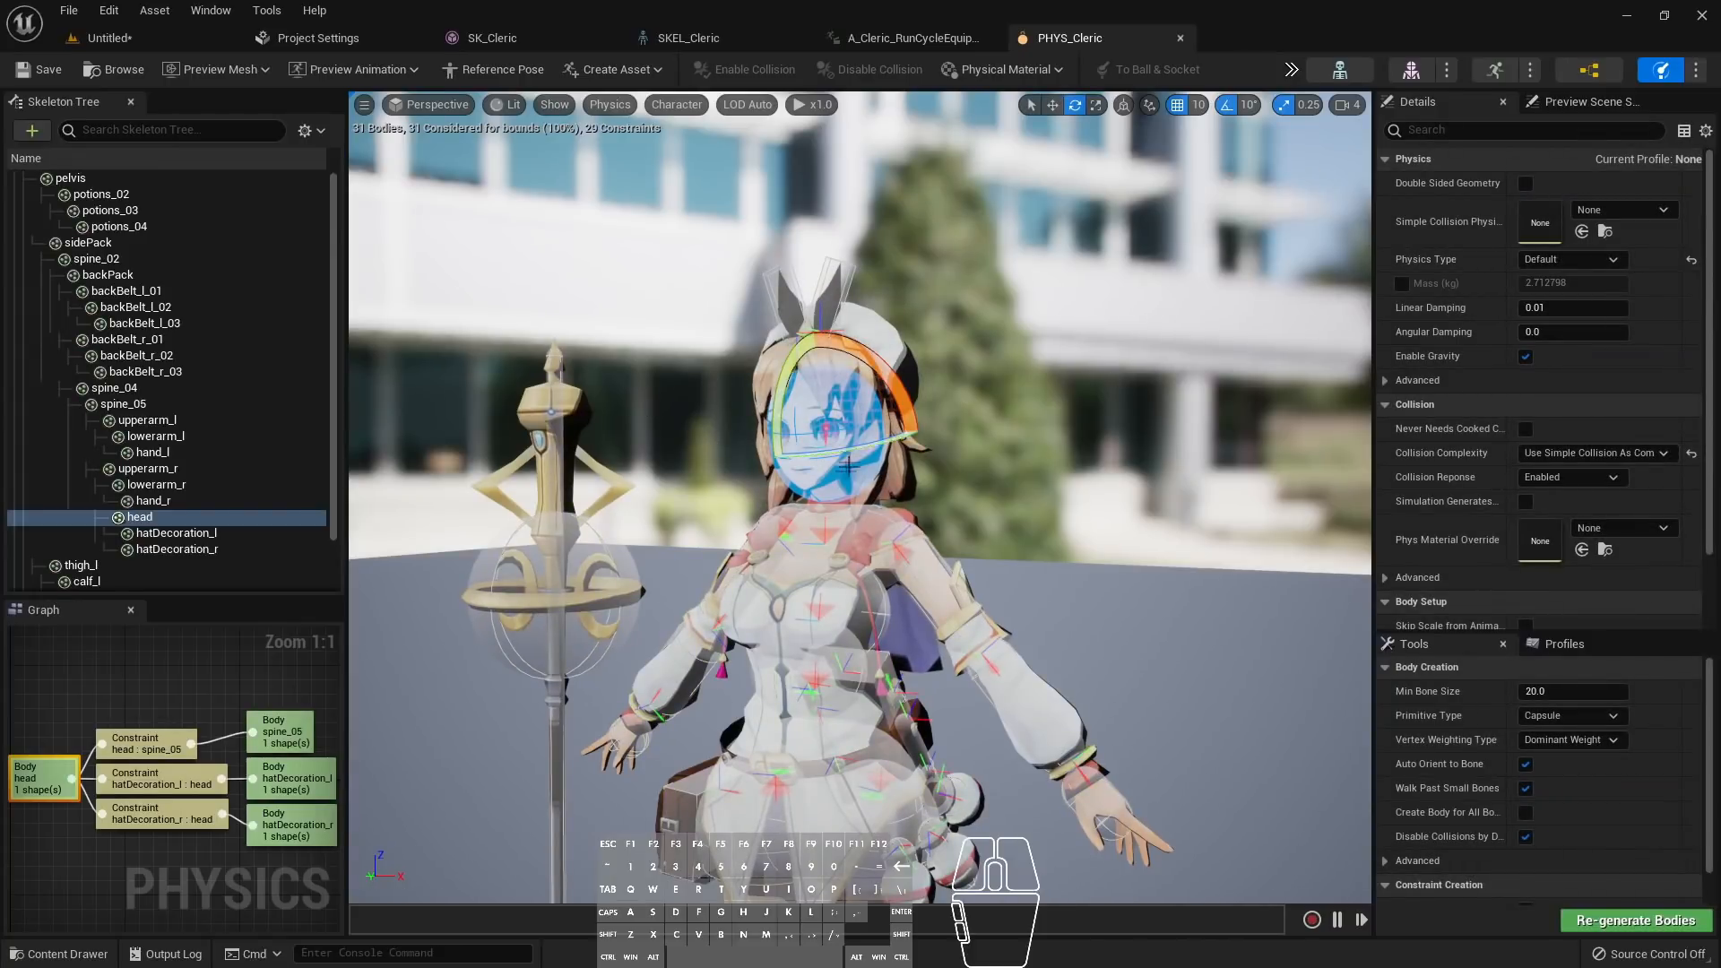
# Select the constraint between head and spine_05 and examine its swing and twist limit cones from several angles
pyautogui.moveTo(896, 386)
pyautogui.mouseDown(button='right')
pyautogui.moveTo(843, 421)
pyautogui.moveTo(906, 377)
pyautogui.moveTo(887, 368)
pyautogui.mouseUp(button='right')
pyautogui.moveTo(887, 368); pyautogui.dragTo(851, 296)
pyautogui.click(767, 482)
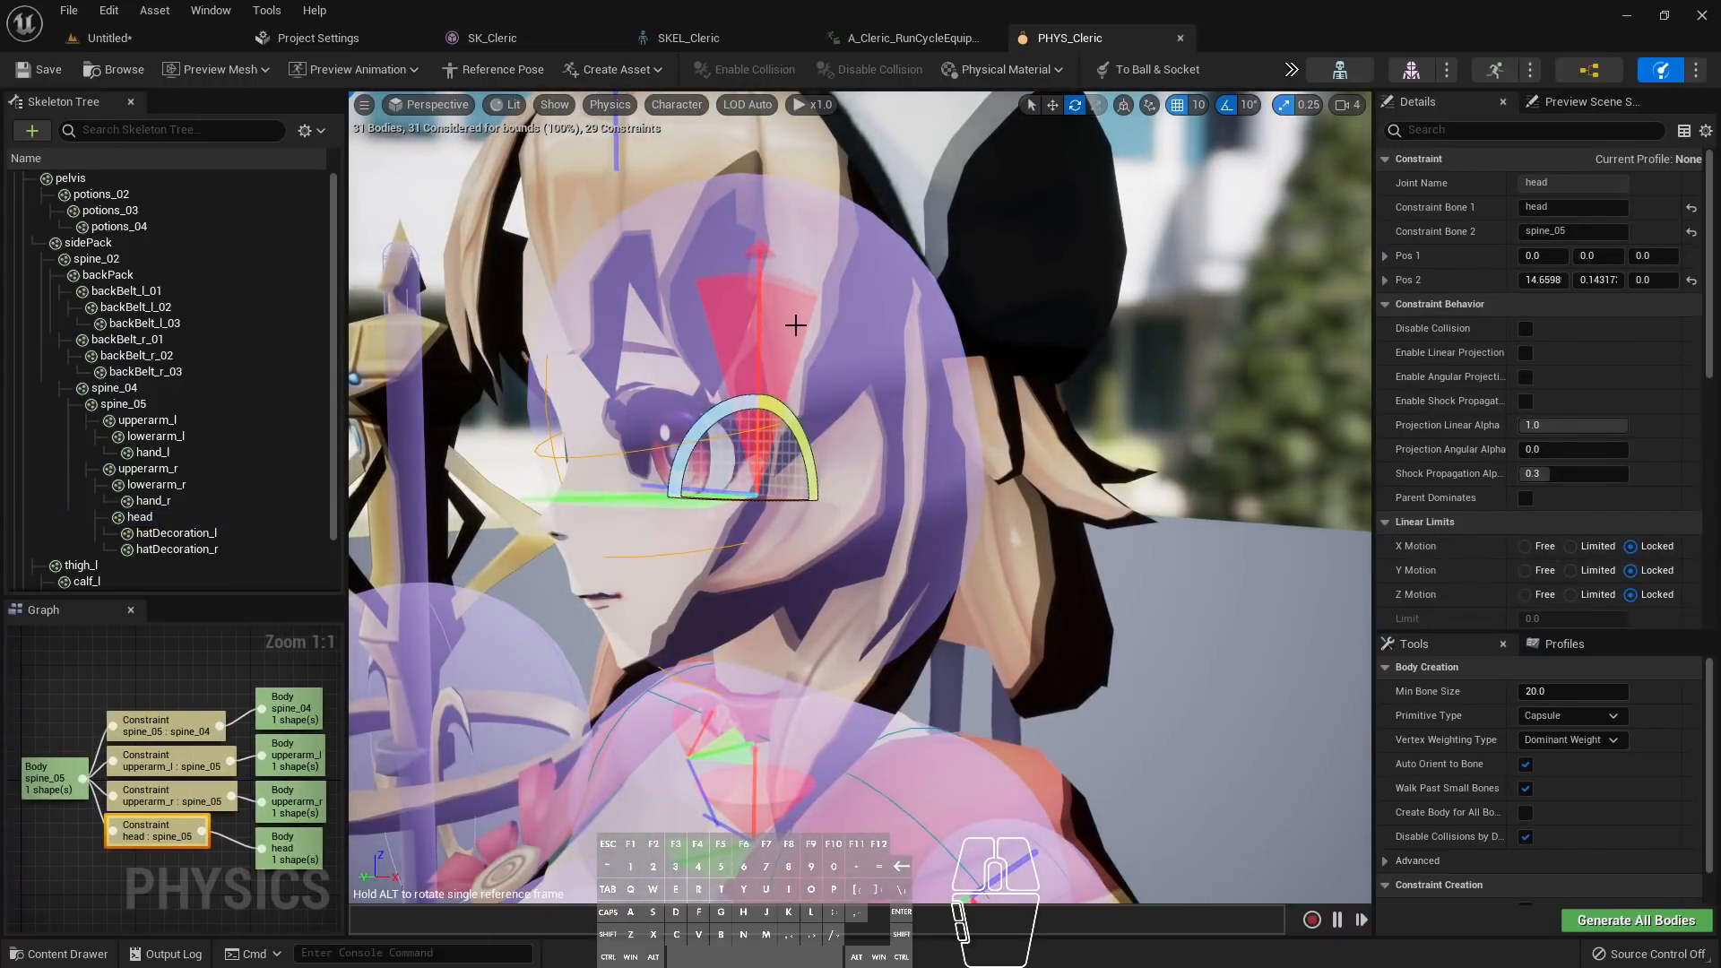
pyautogui.moveTo(794, 339); pyautogui.dragTo(625, 533)
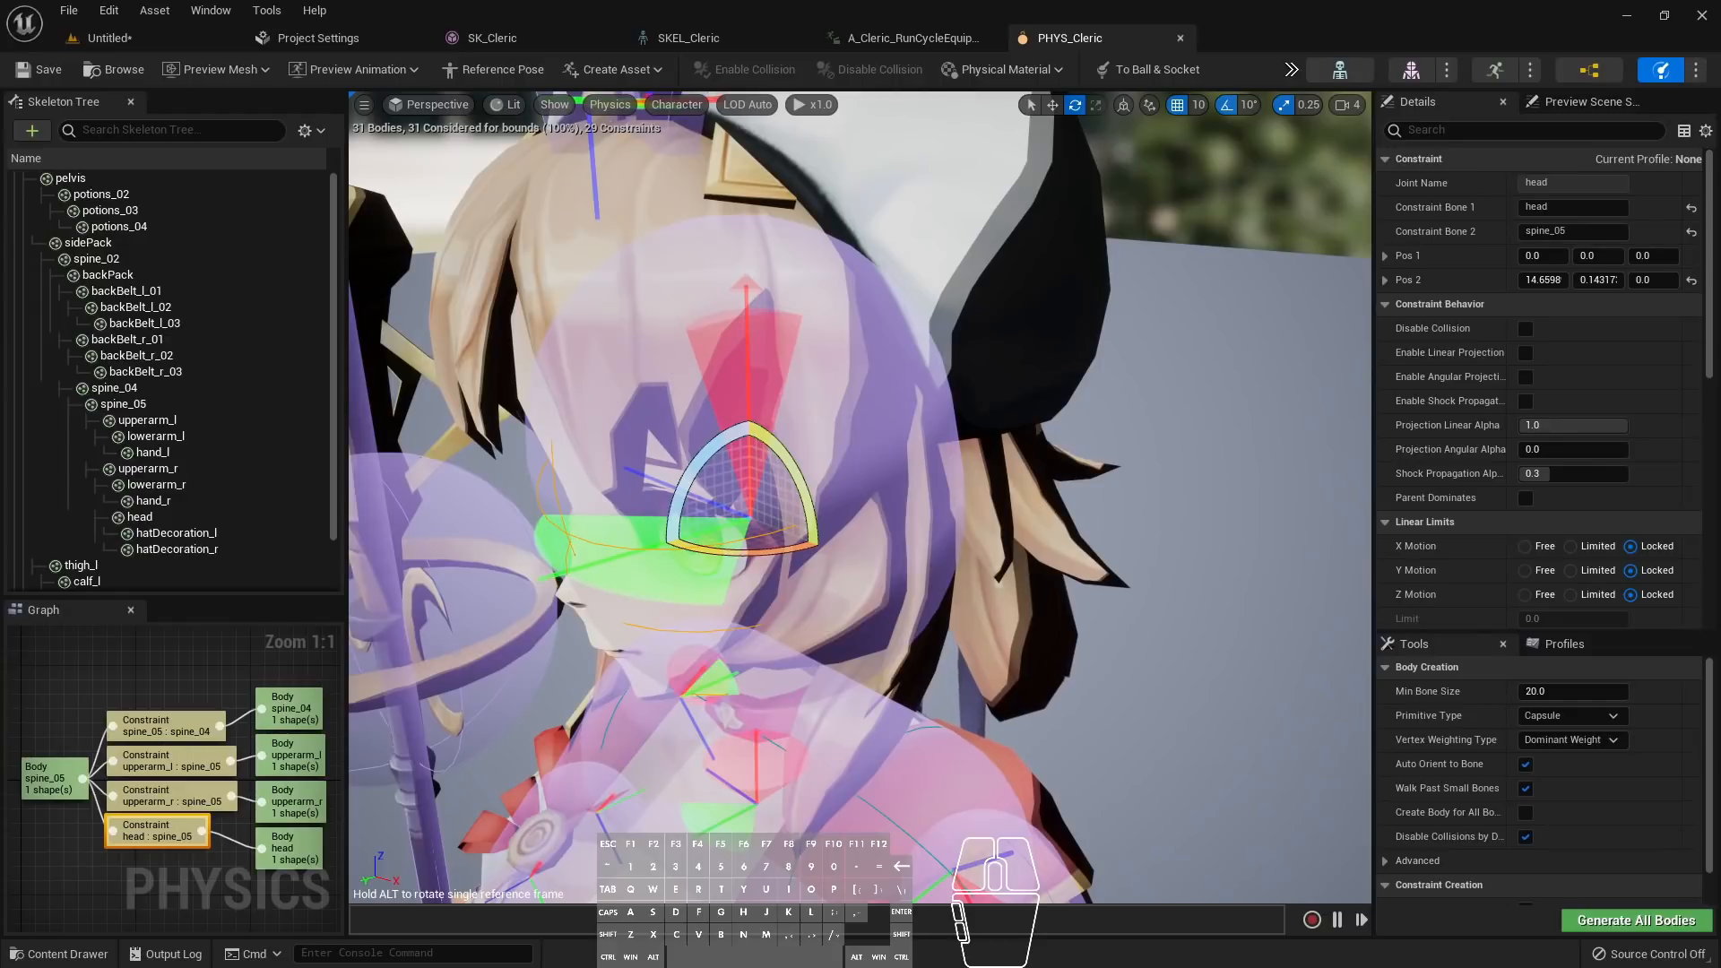
pyautogui.click(573, 598)
pyautogui.moveTo(574, 598); pyautogui.dragTo(601, 682)
pyautogui.moveTo(951, 397)
pyautogui.mouseDown(button='right')
pyautogui.moveTo(1058, 215)
pyautogui.moveTo(574, 314)
pyautogui.moveTo(951, 397)
pyautogui.mouseUp(button='right')
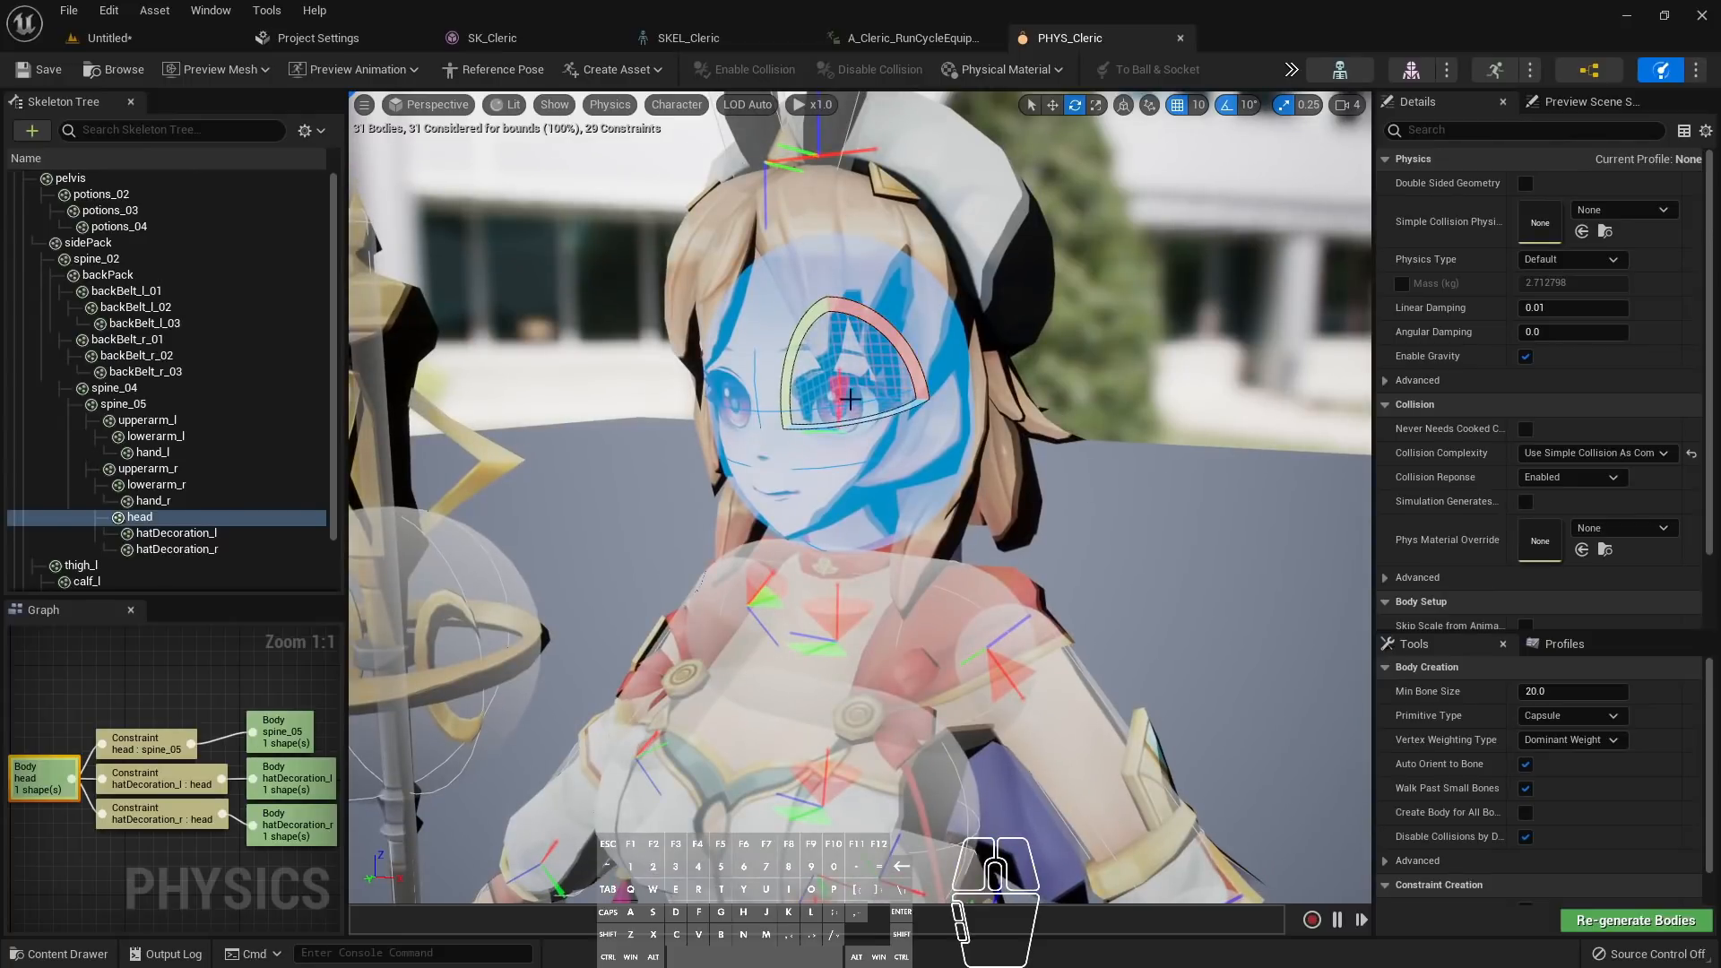
pyautogui.click(850, 398)
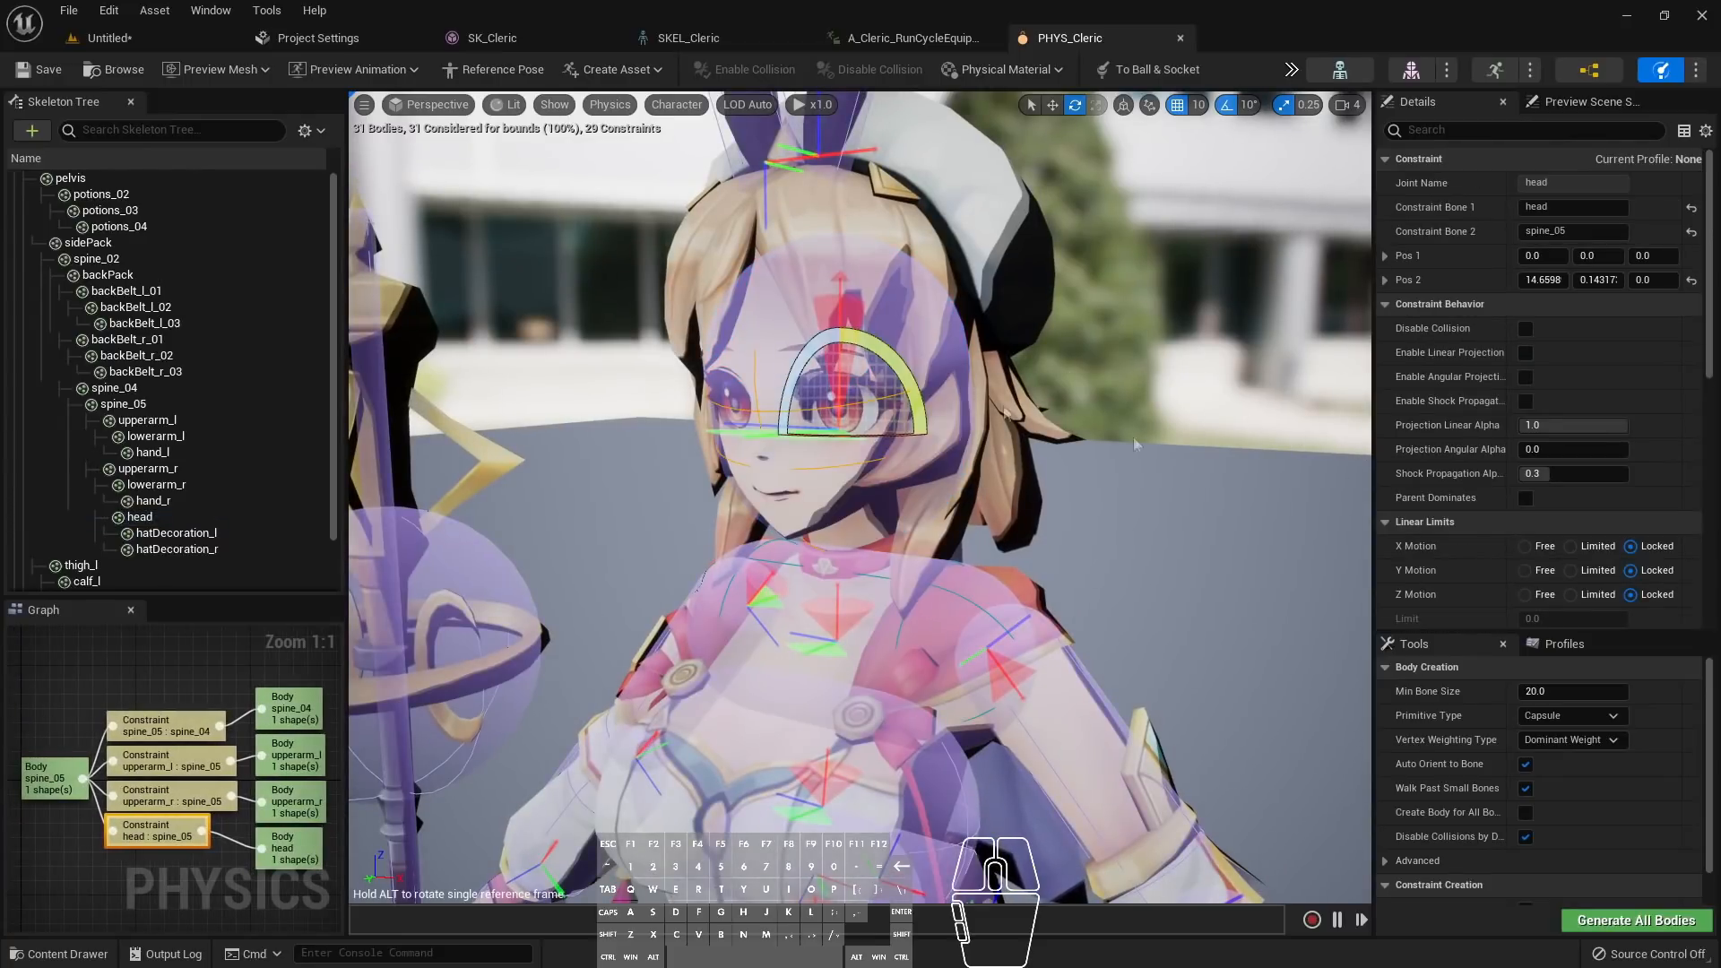
pyautogui.moveTo(1046, 353); pyautogui.dragTo(1075, 332, button='right')
pyautogui.moveTo(1076, 331); pyautogui.dragTo(1075, 310)
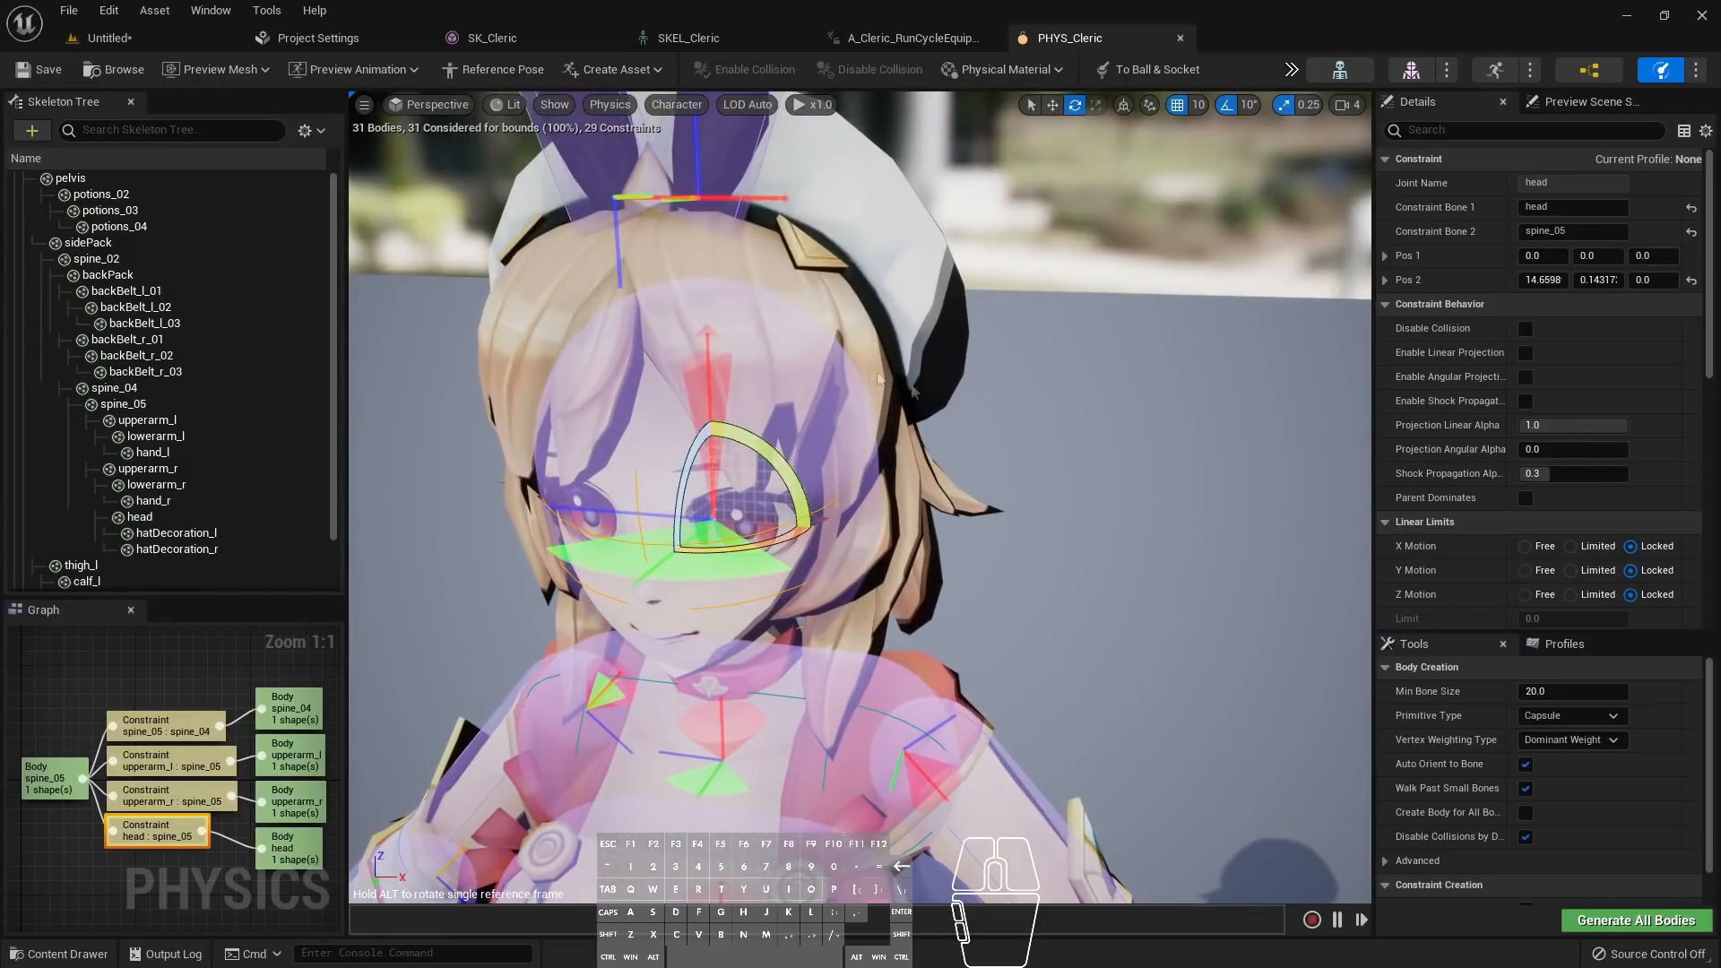
# Set the Swing 1 Limit of the head–spine_05 constraint to 68.245712 and simulate the head with it
pyautogui.scroll(-5, 1497, 515)
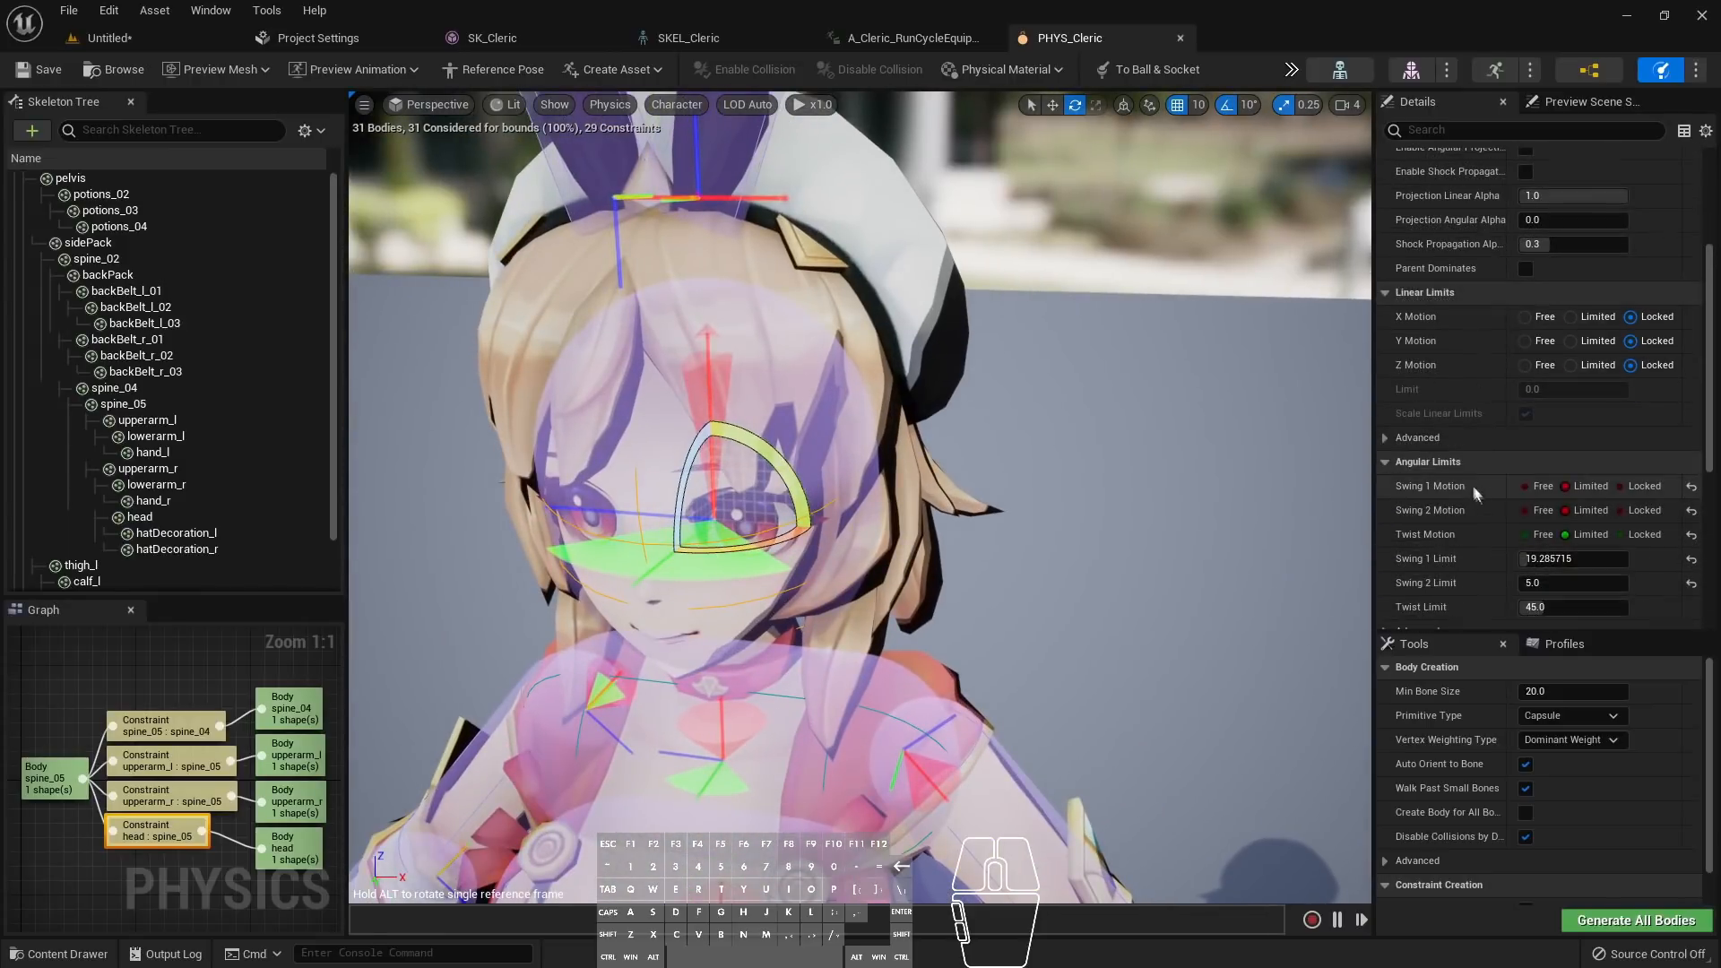
pyautogui.scroll(-3, 1467, 468)
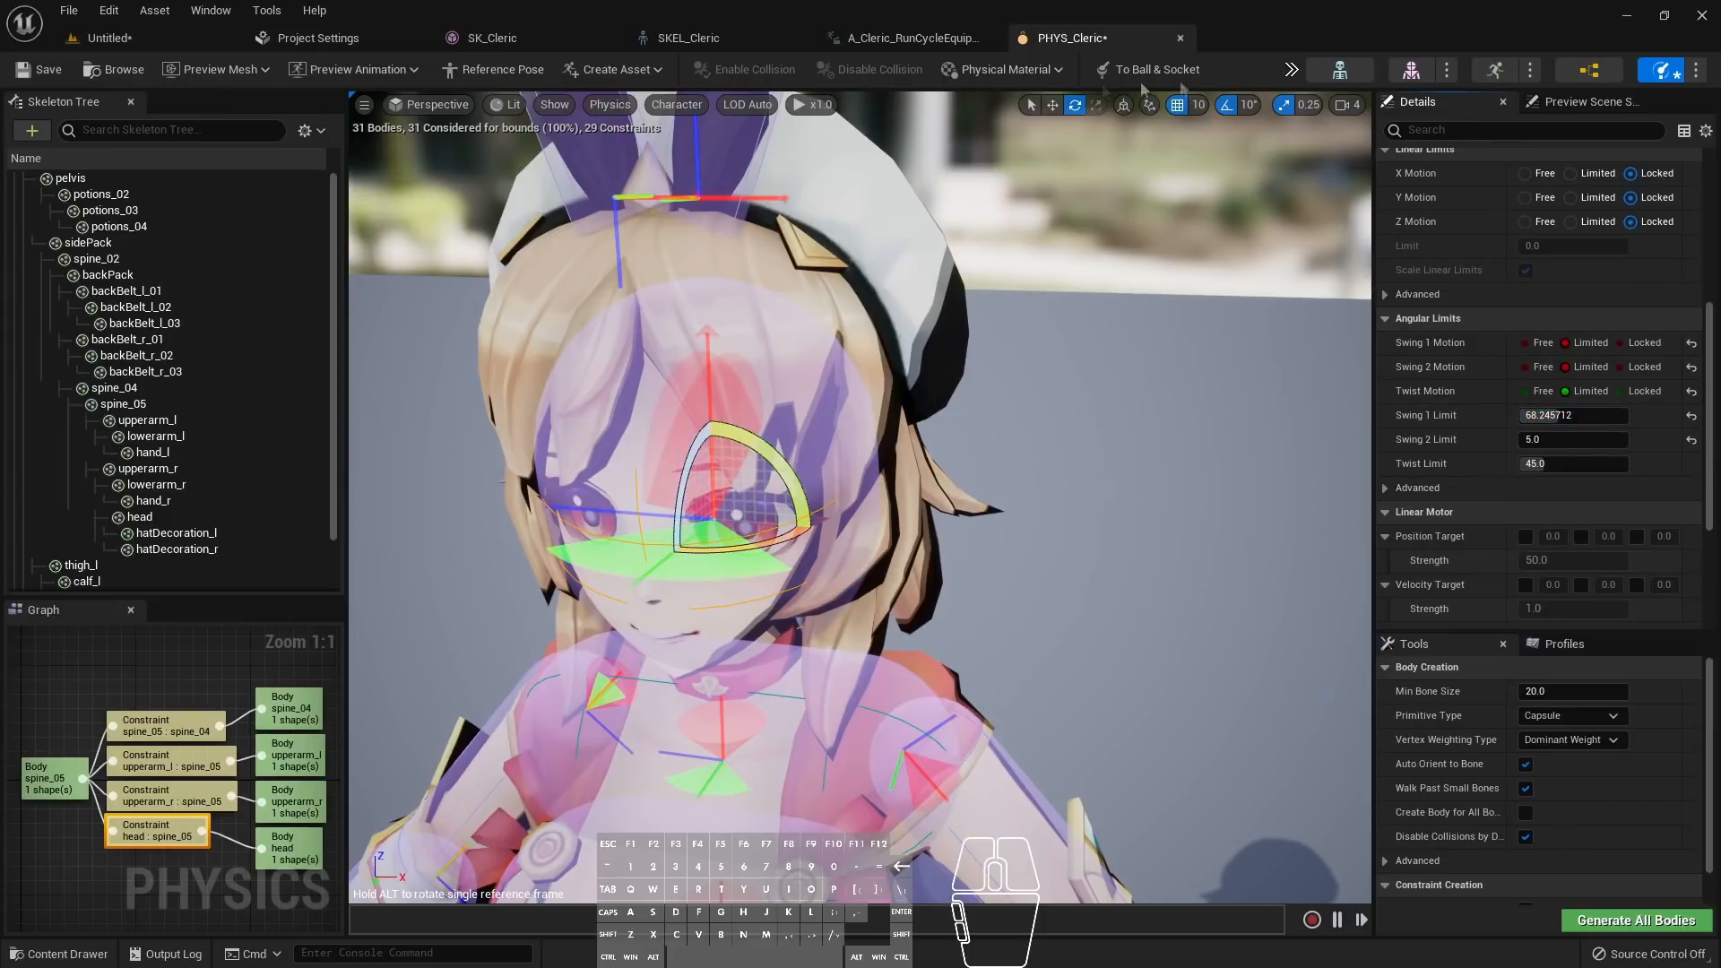
pyautogui.click(1291, 70)
pyautogui.click(1330, 167)
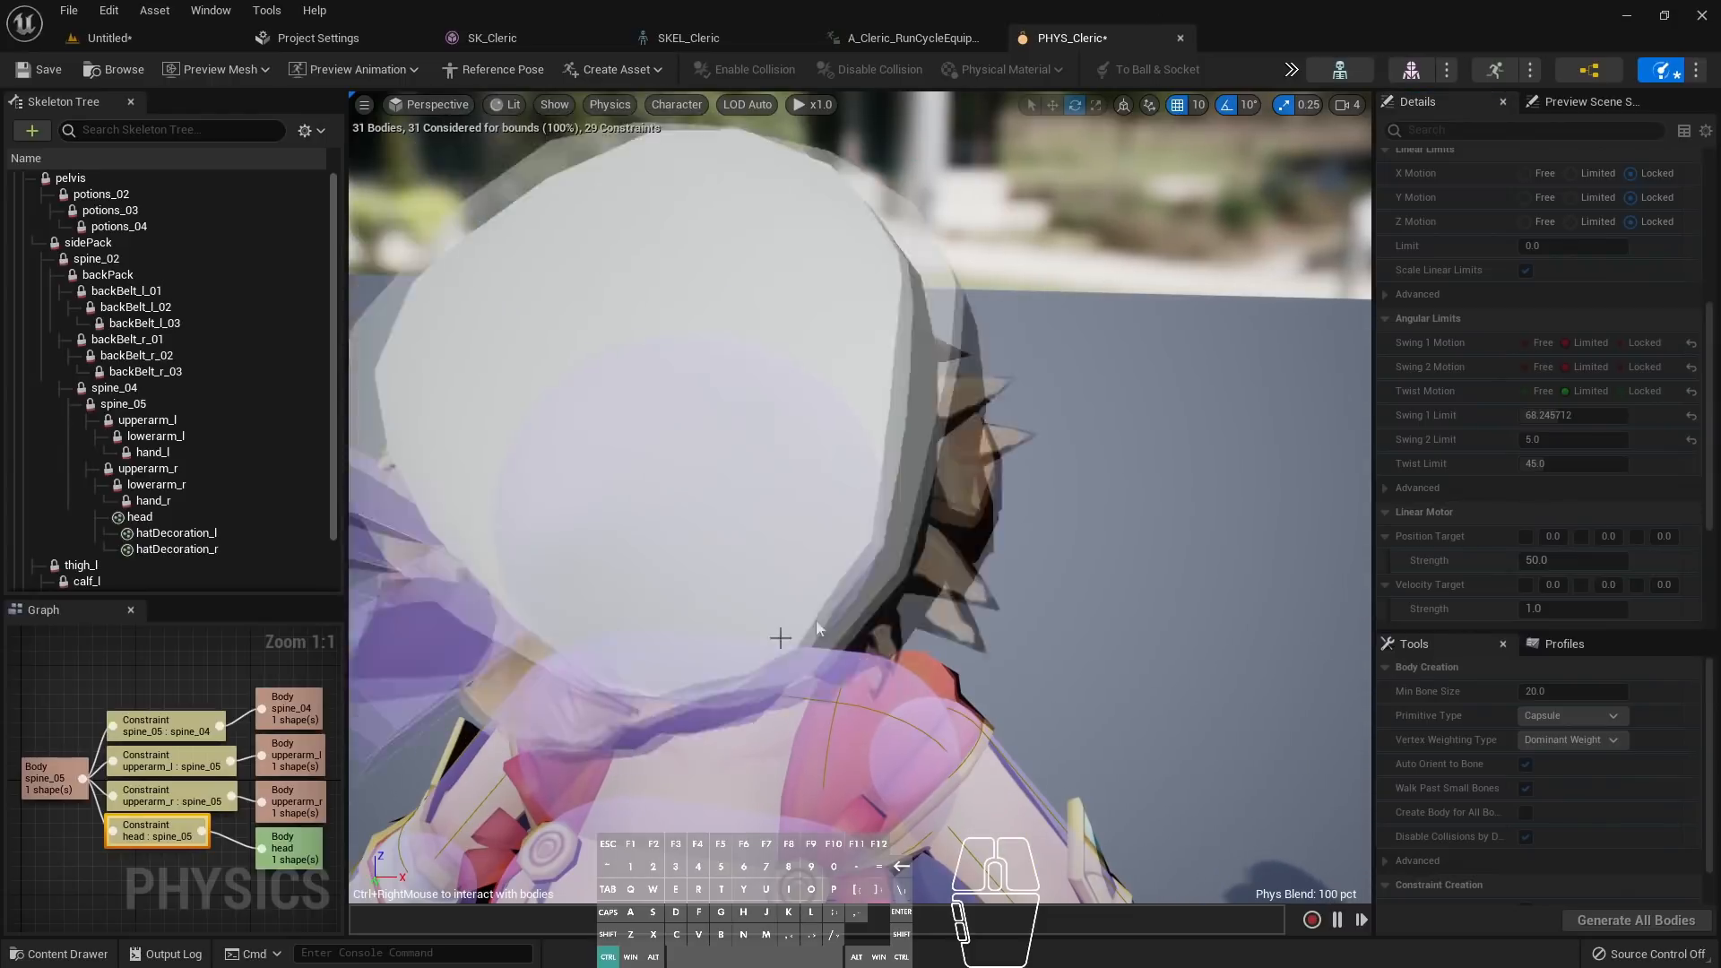
# Stop the head simulation and undo the last Swing 1 Limit change on the head–spine_05 constraint
pyautogui.moveTo(861, 497); pyautogui.dragTo(1053, 509, button='right')
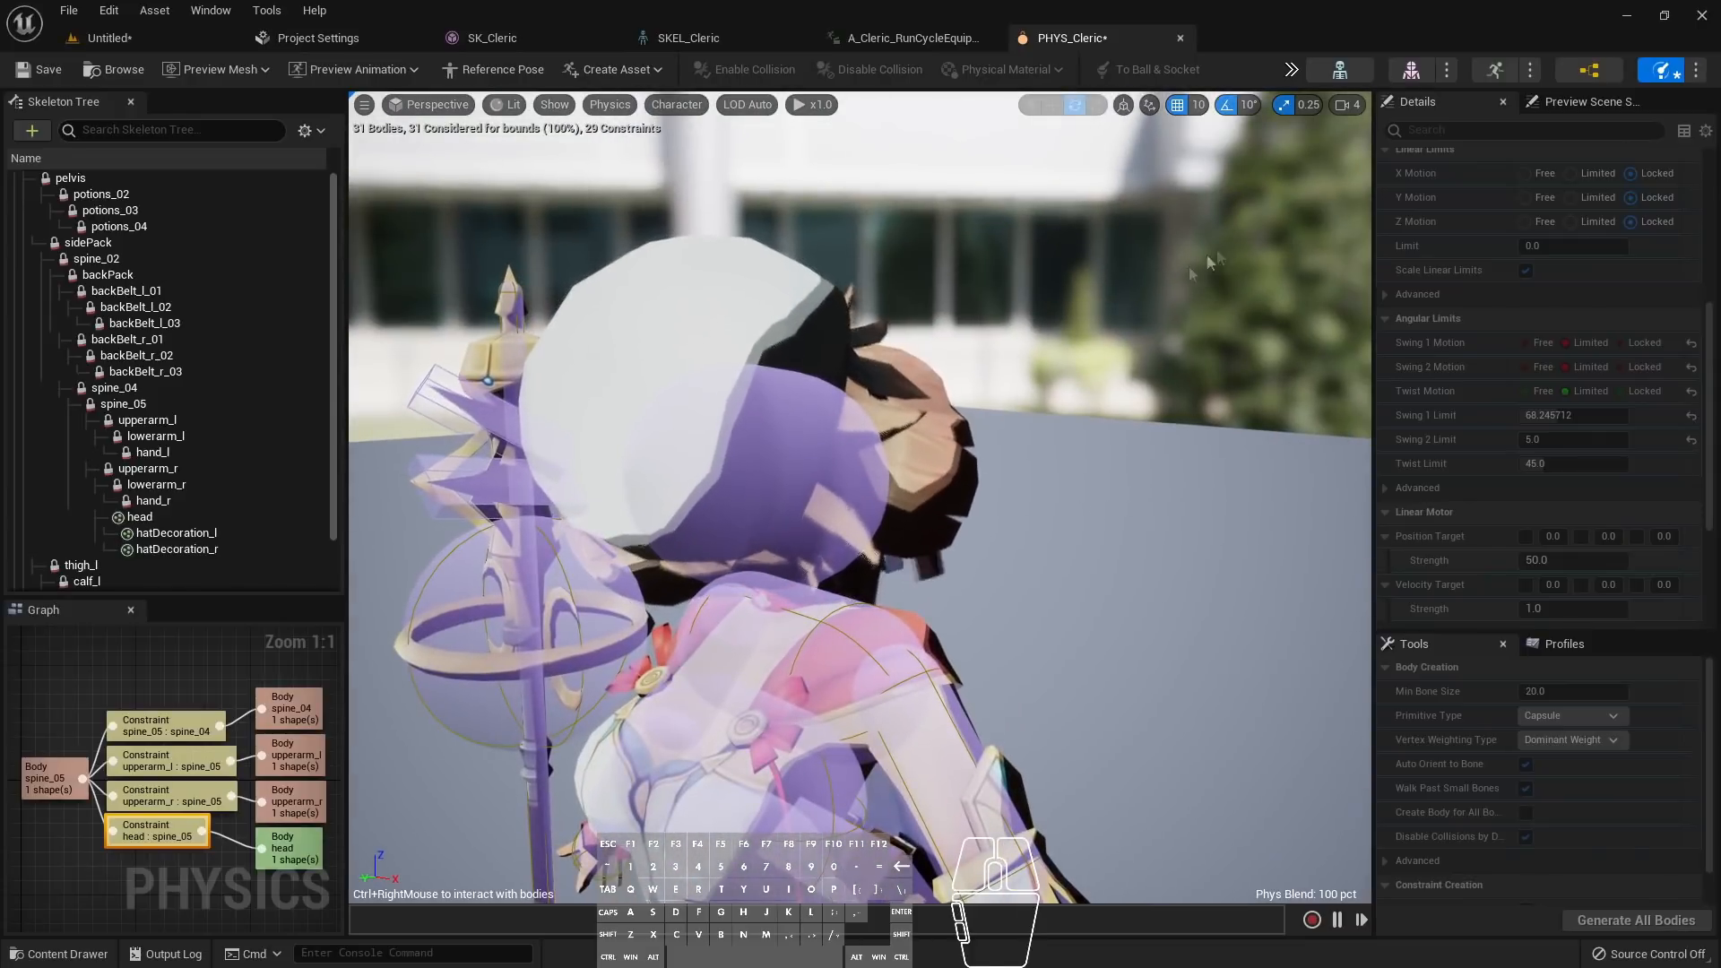
pyautogui.click(1291, 69)
pyautogui.click(1329, 166)
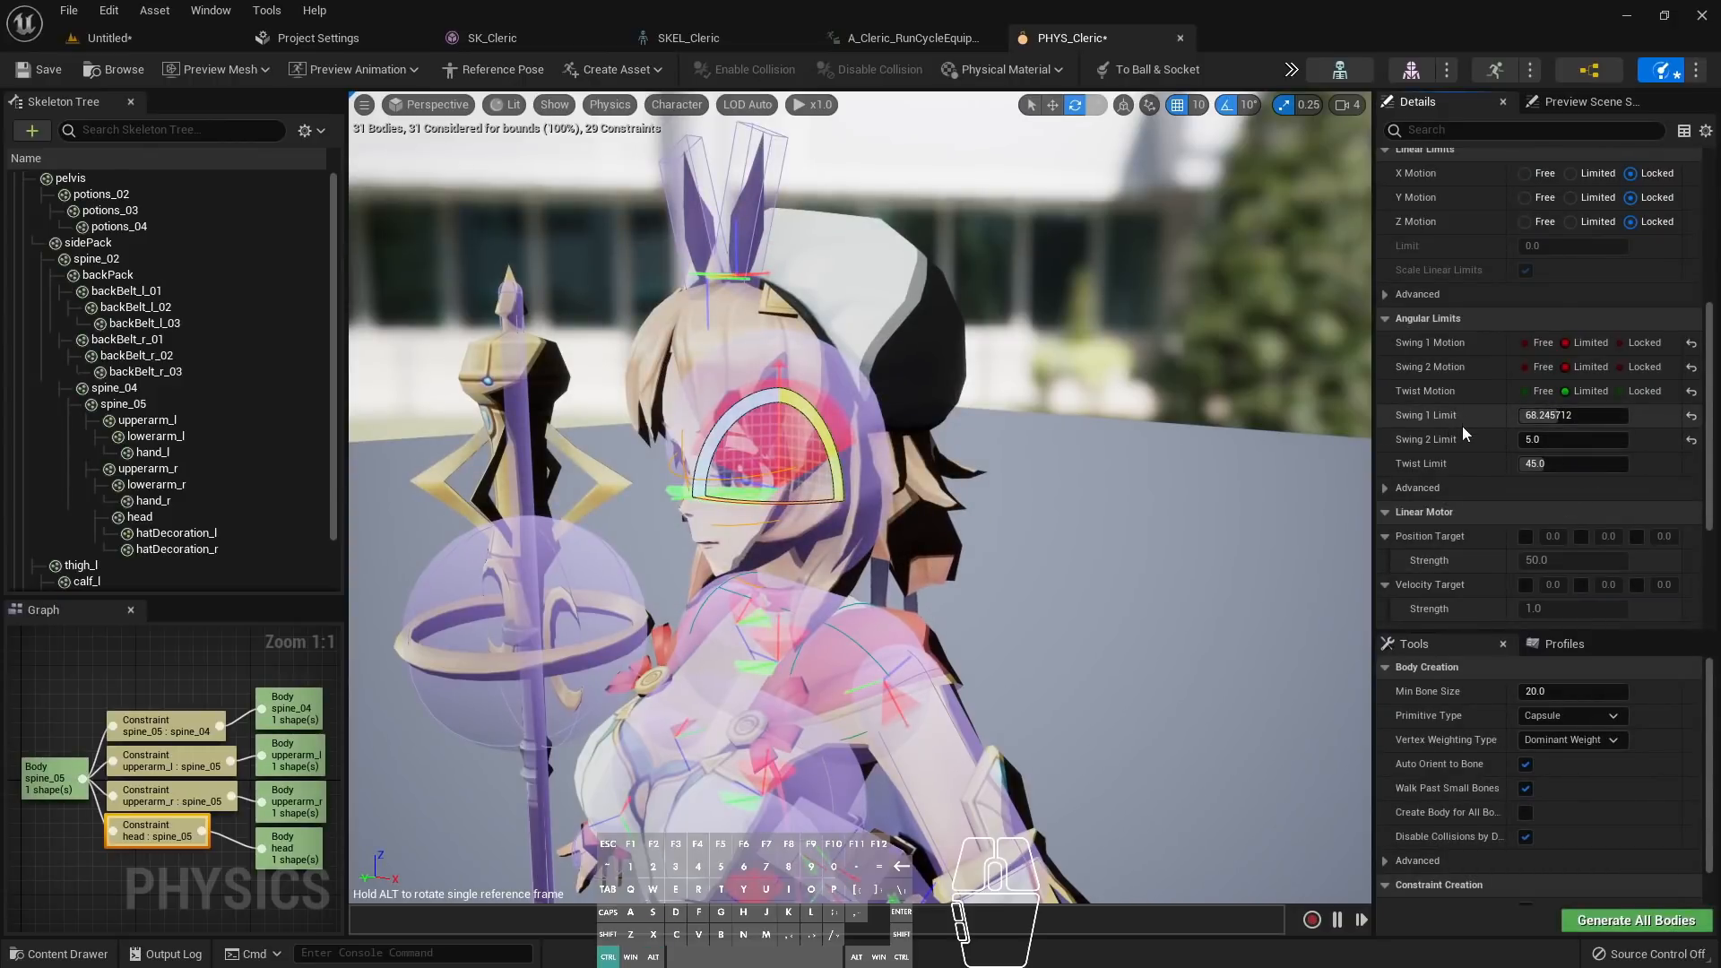
pyautogui.moveTo(1022, 441)
pyautogui.mouseDown()
pyautogui.moveTo(1103, 434)
pyautogui.moveTo(1051, 428)
pyautogui.mouseUp()
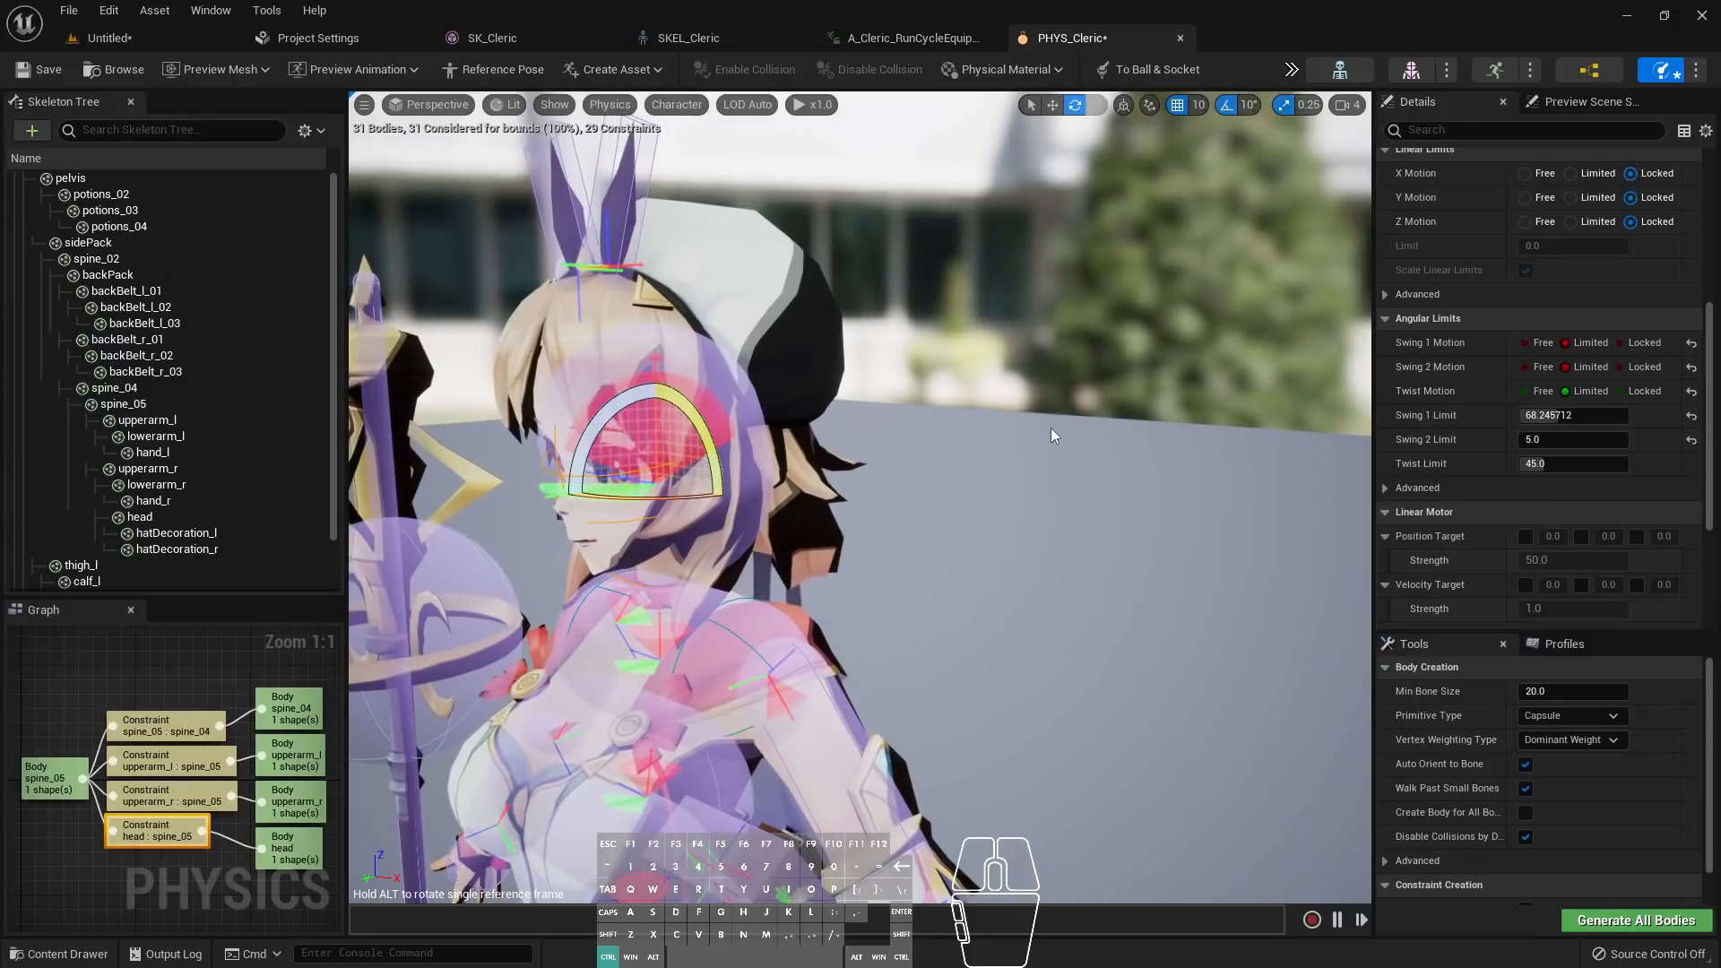
pyautogui.hotkey('ctrl', 'z')
pyautogui.moveTo(959, 495); pyautogui.dragTo(843, 493)
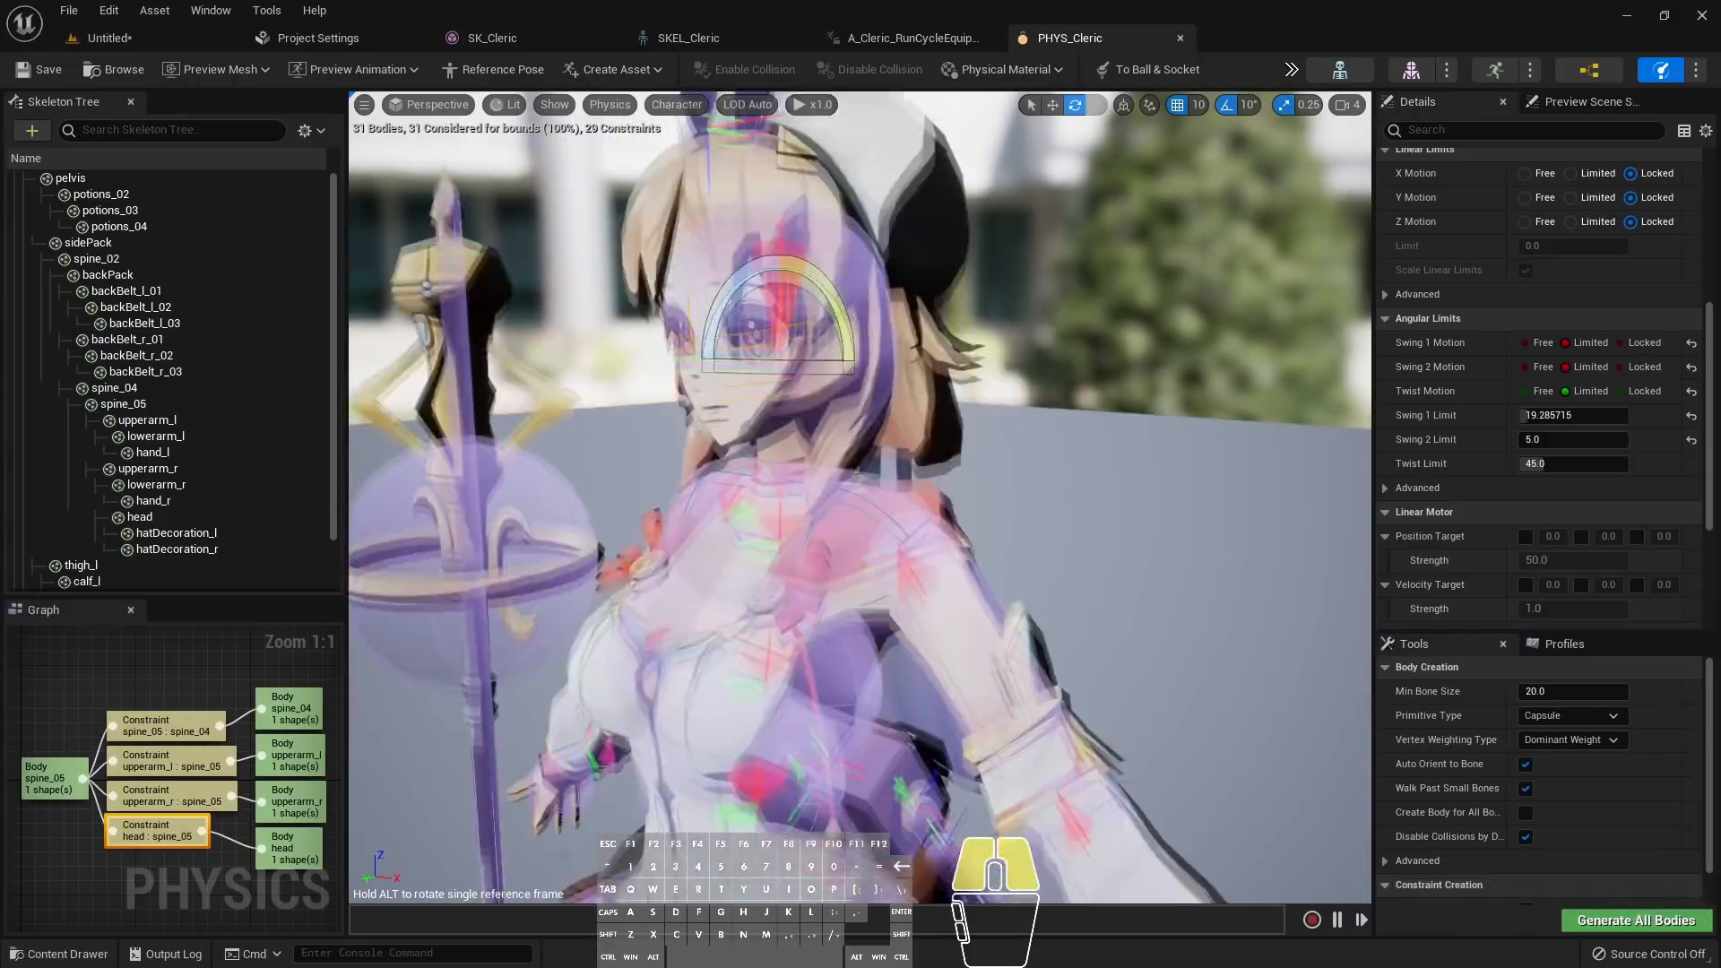
# Clear the selection and set the viewport camera speed to 2
pyautogui.moveTo(967, 498); pyautogui.dragTo(967, 512)
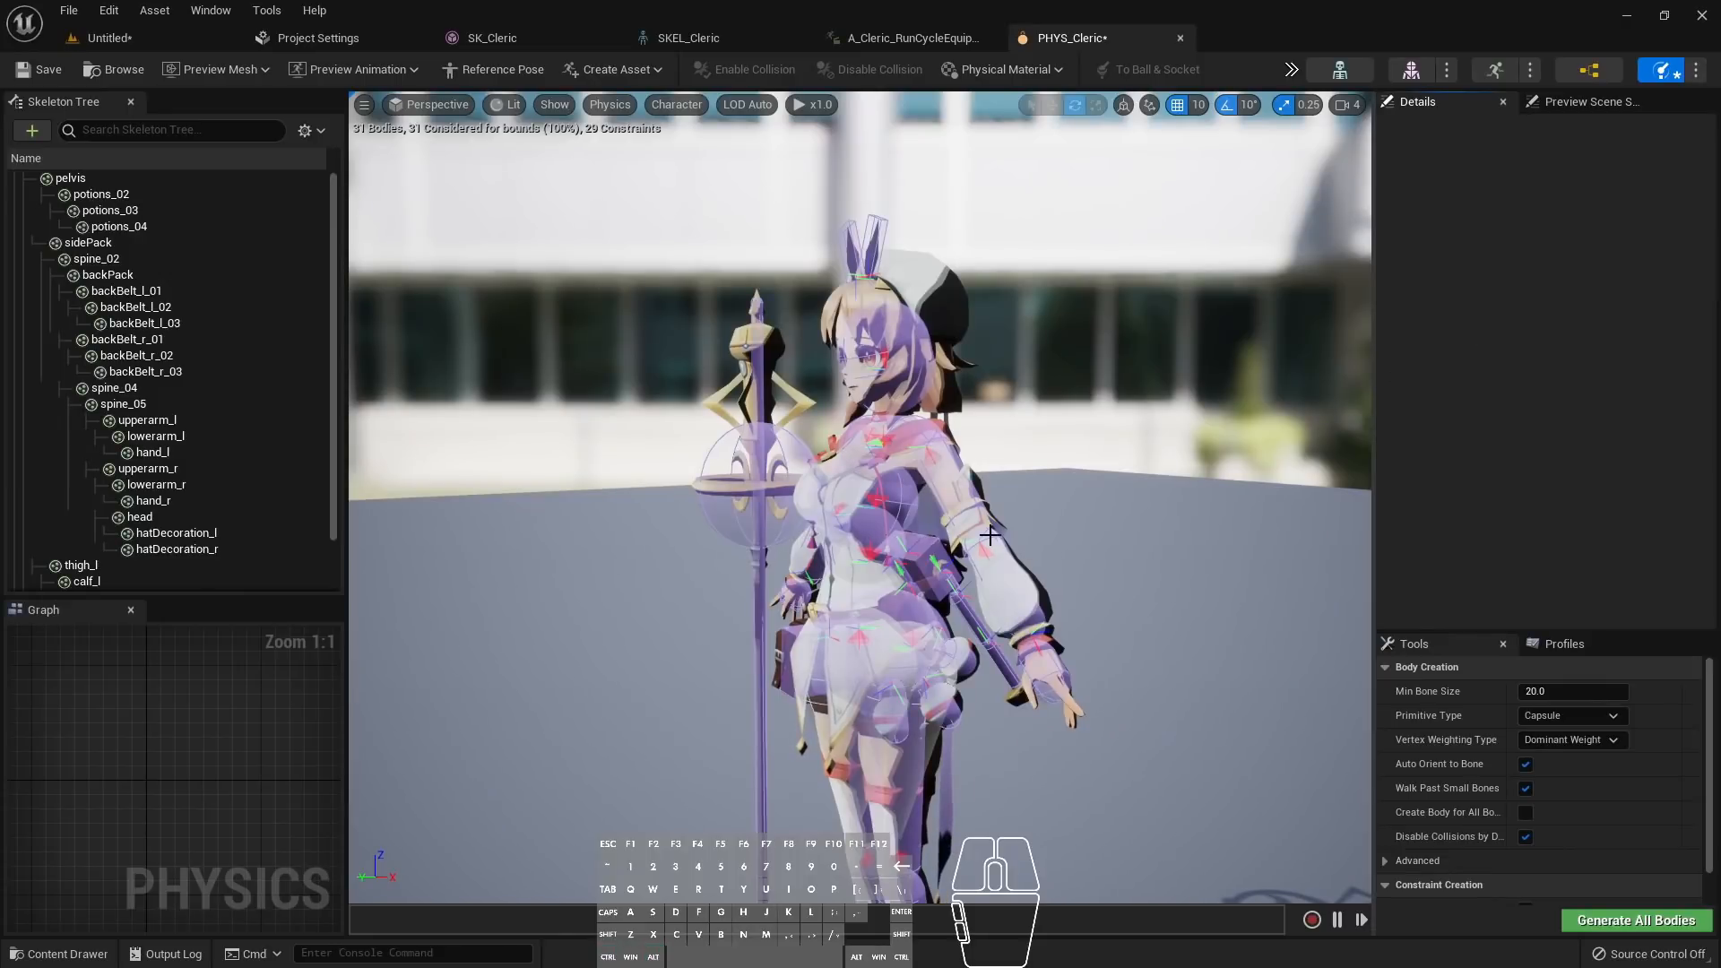
pyautogui.moveTo(1041, 491); pyautogui.dragTo(995, 512, button='right')
pyautogui.moveTo(970, 507)
pyautogui.mouseDown()
pyautogui.moveTo(970, 574)
pyautogui.moveTo(973, 511)
pyautogui.mouseUp()
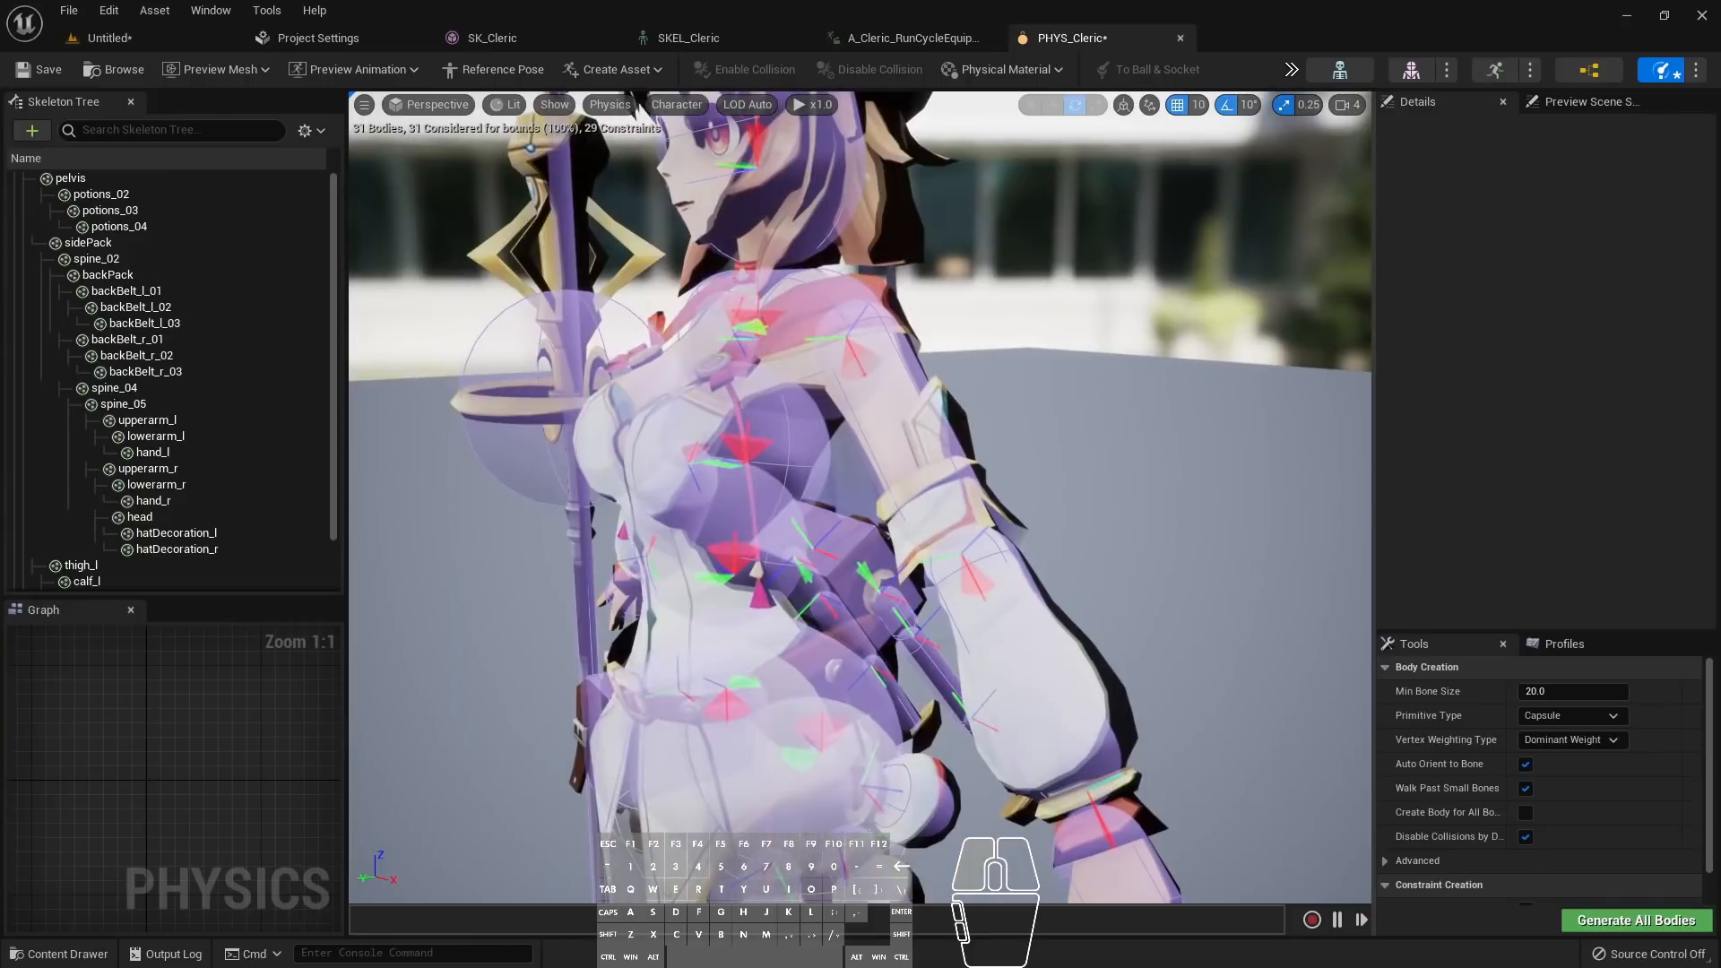
pyautogui.click(1346, 104)
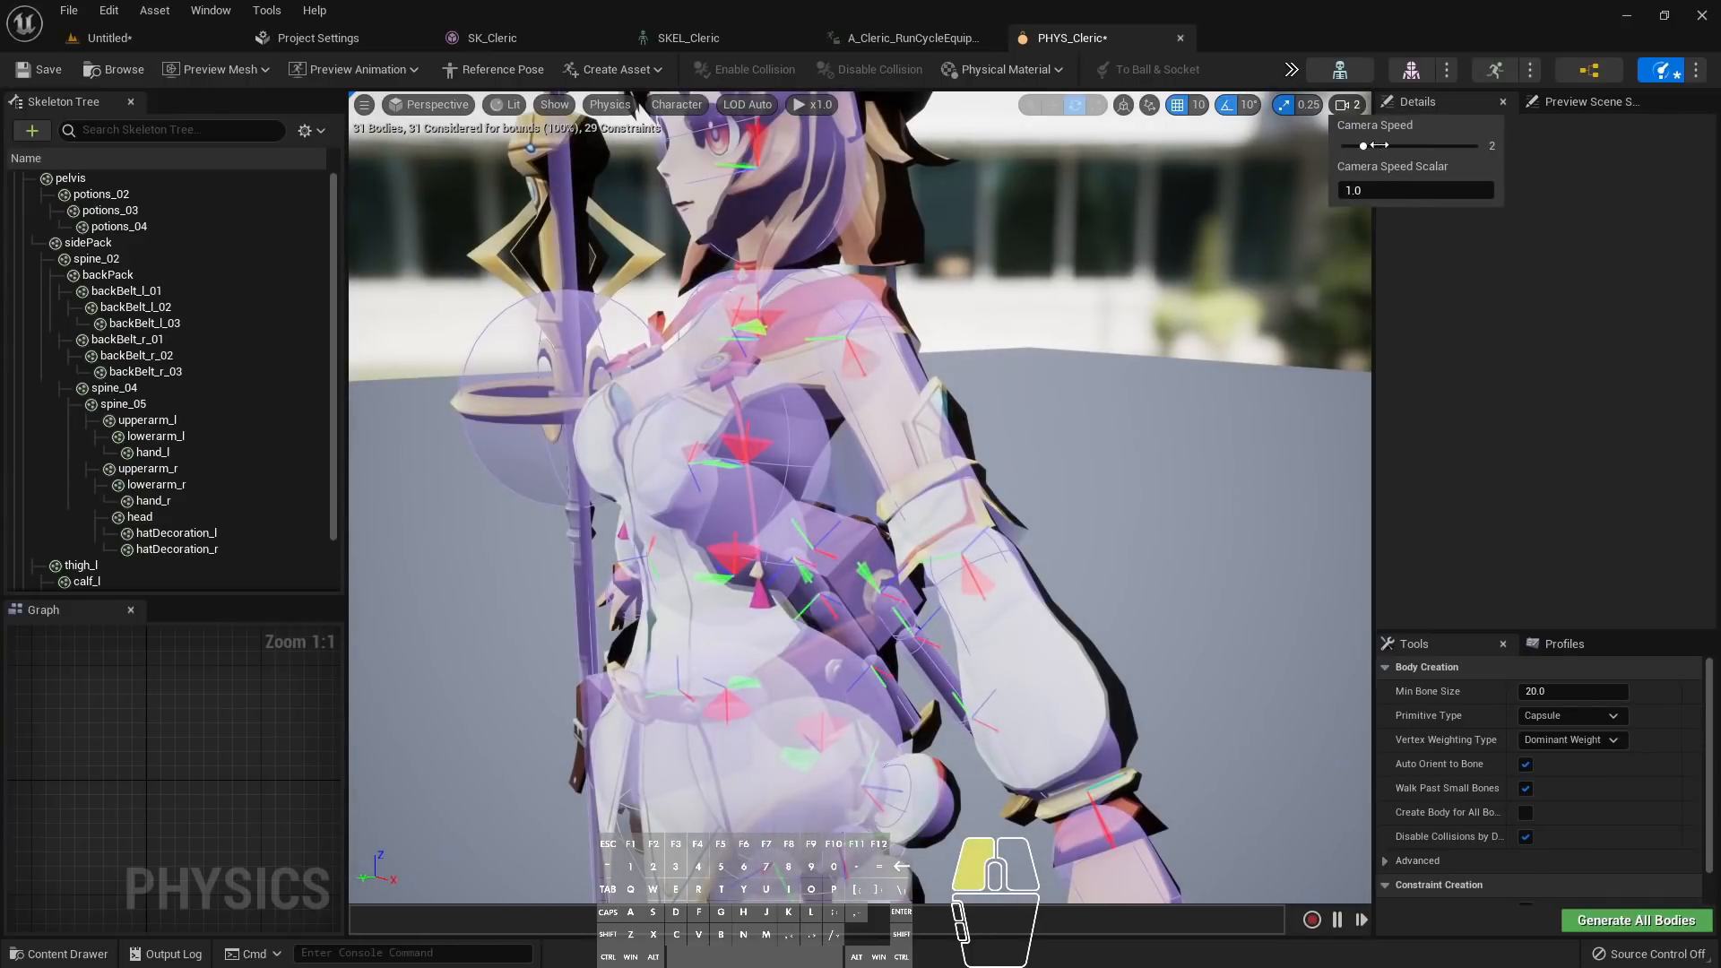
pyautogui.moveTo(1119, 408); pyautogui.dragTo(1022, 475, button='right')
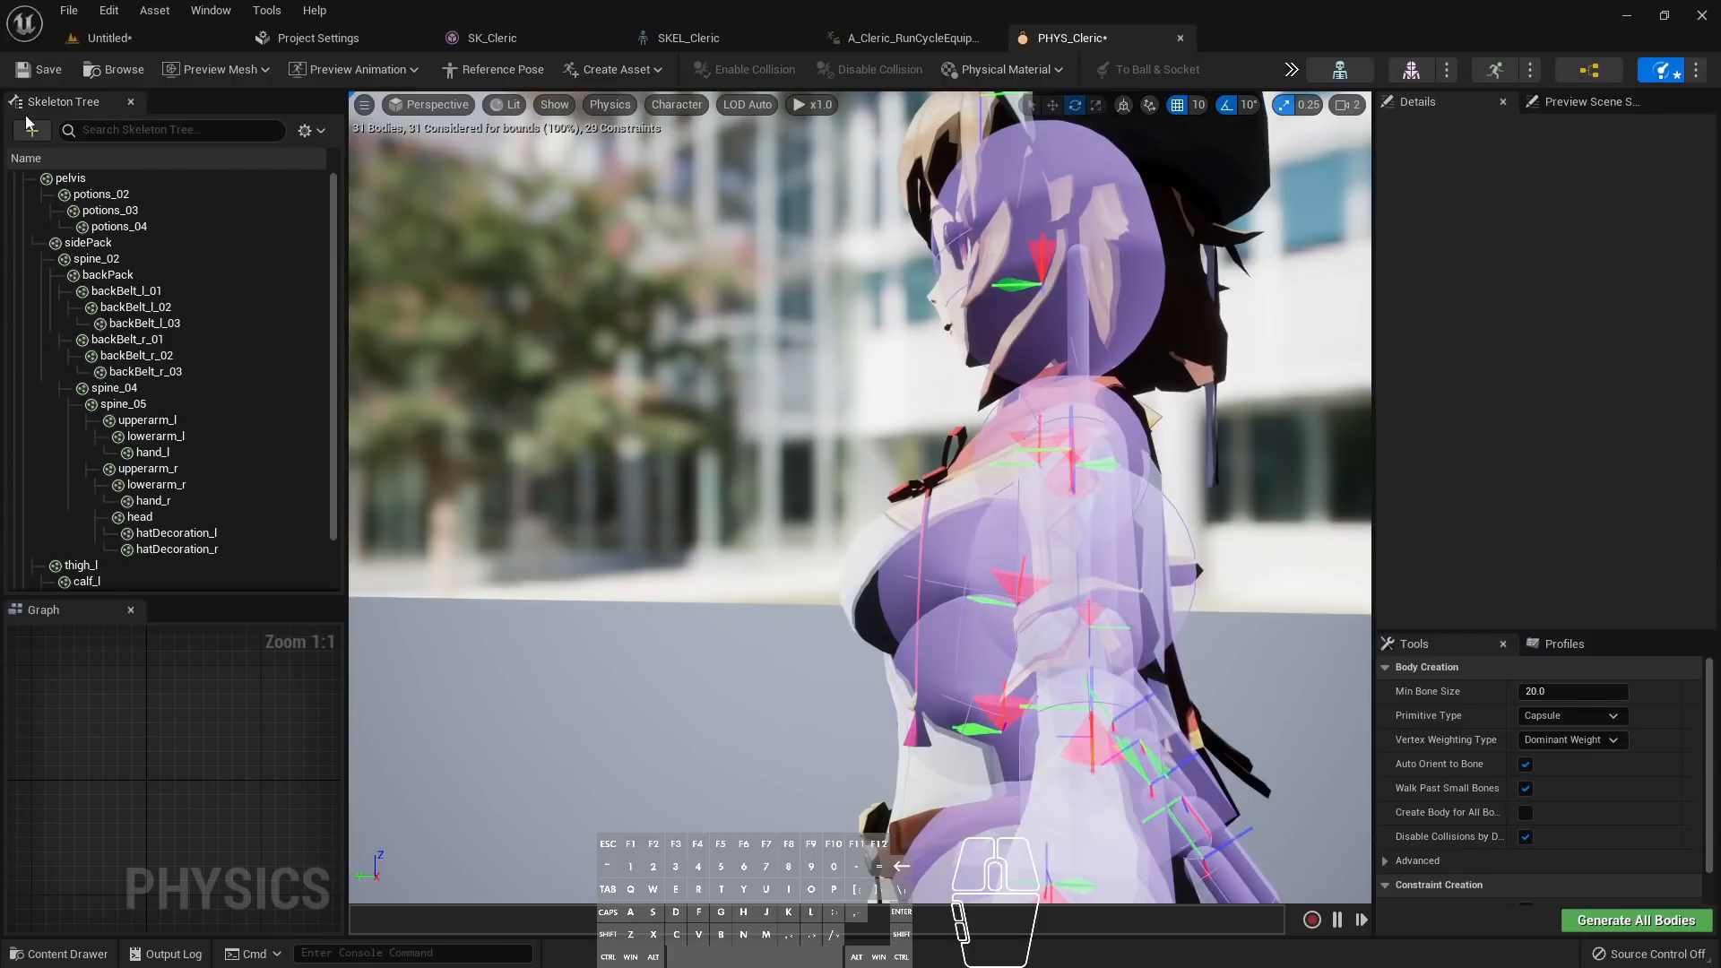
# Set the skeleton tree to show all bones instead of only the physics bodies
pyautogui.scroll(-3, 192, 363)
pyautogui.scroll(3, 190, 364)
pyautogui.scroll(-2, 190, 359)
pyautogui.scroll(2, 192, 332)
pyautogui.click(304, 132)
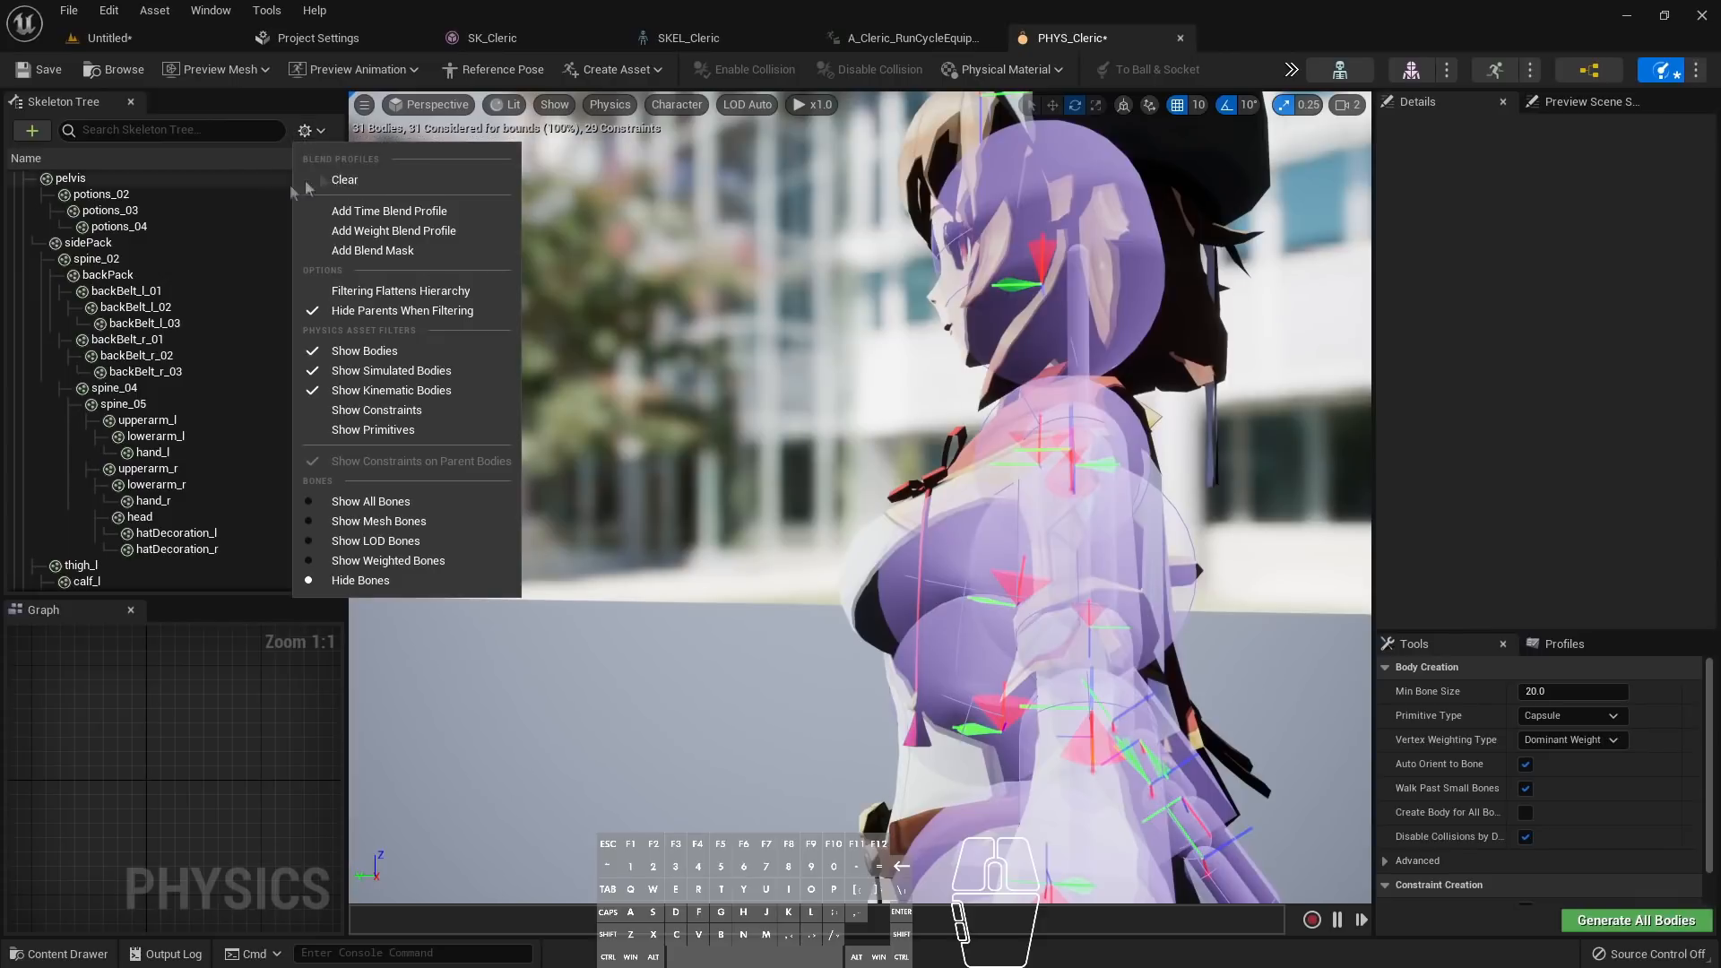
pyautogui.click(355, 502)
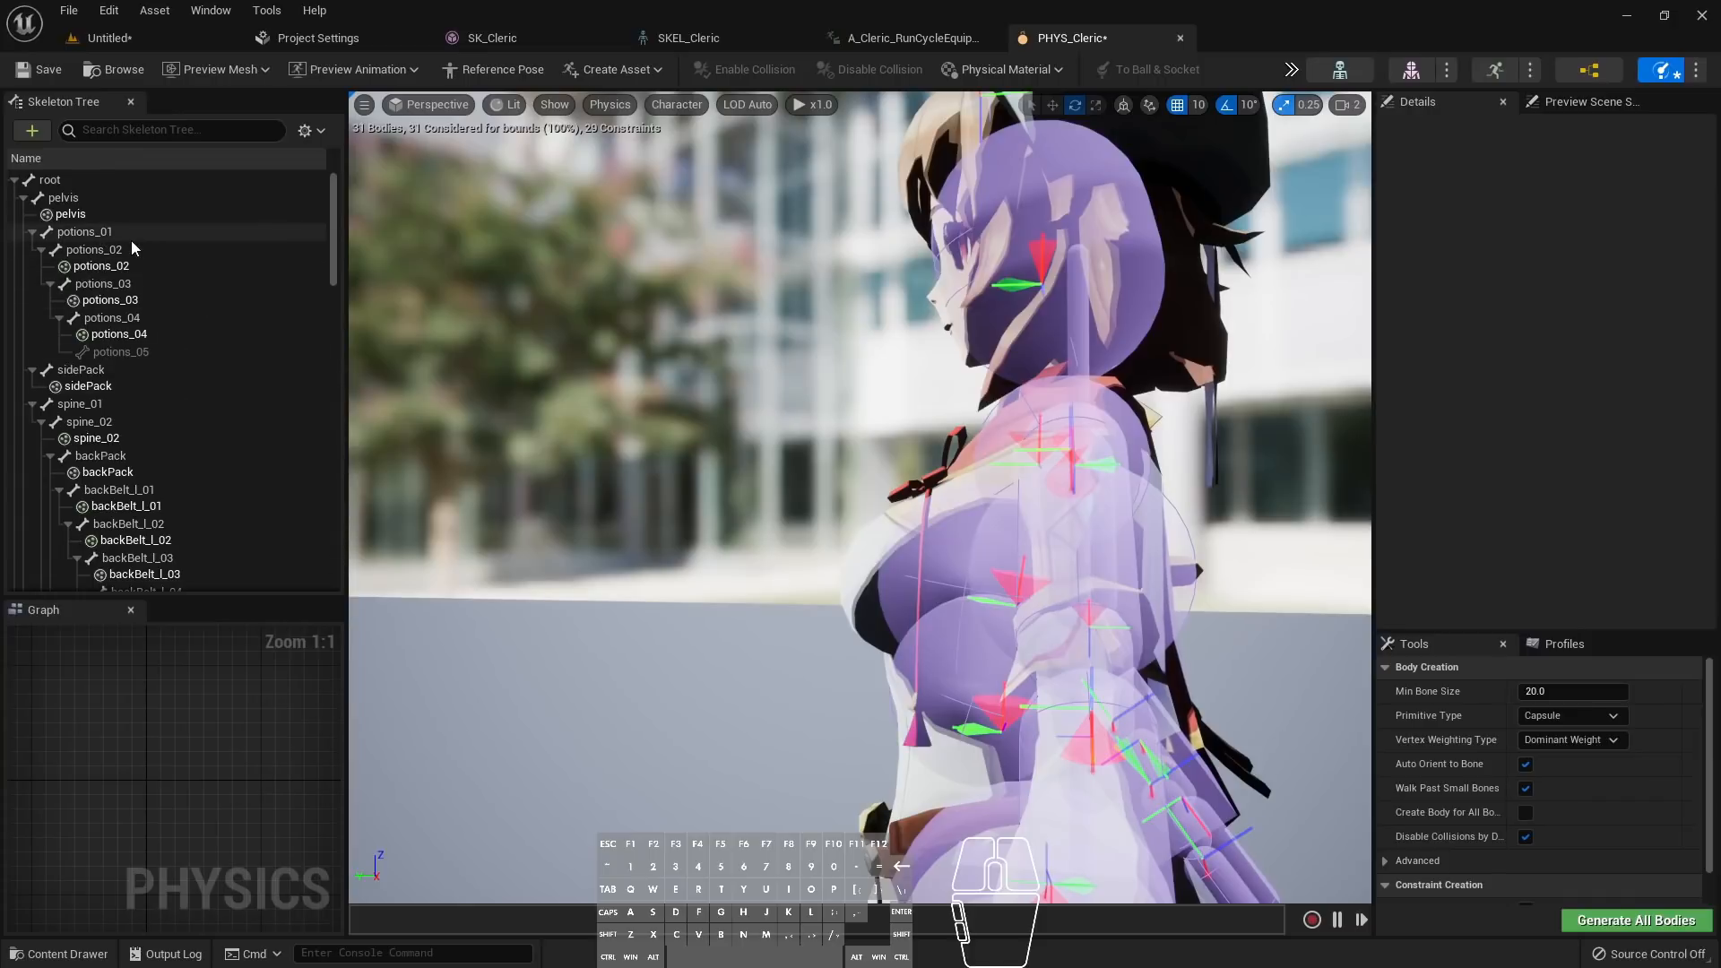
# Find the breast_l and breast_r bones under spine_04 and select each to check its position on the chest
pyautogui.scroll(-5, 134, 251)
pyautogui.scroll(-3, 166, 274)
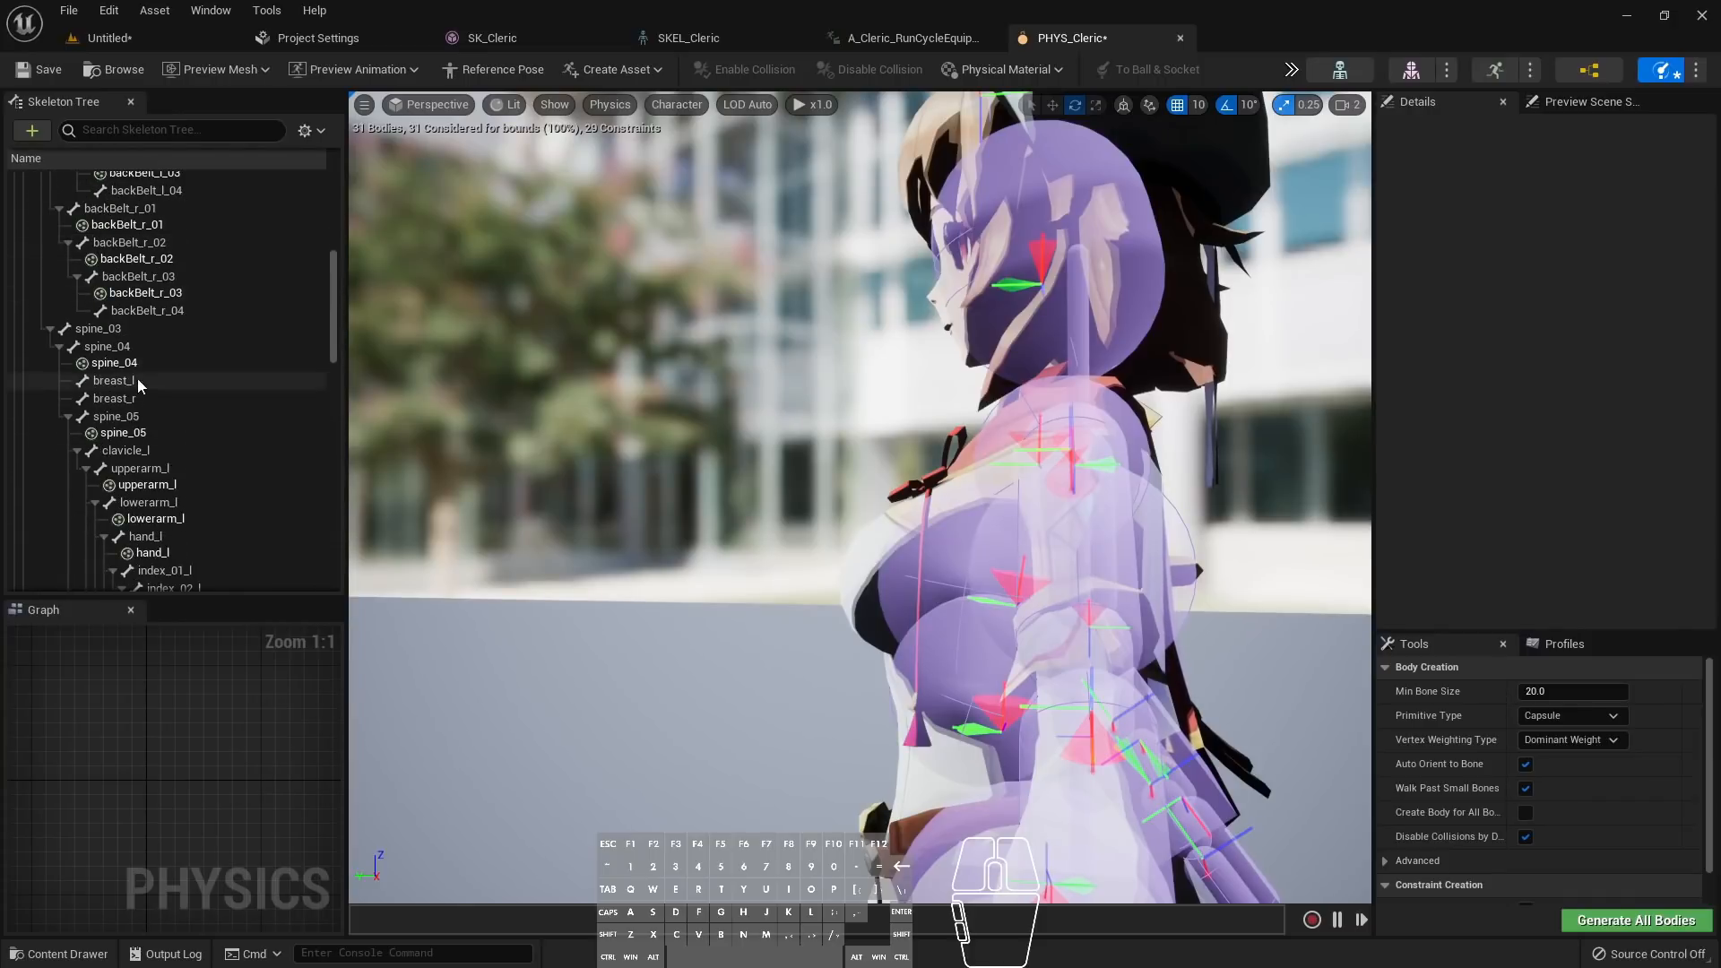
pyautogui.click(137, 379)
pyautogui.moveTo(807, 448); pyautogui.dragTo(771, 468, button='right')
pyautogui.press('a')
pyautogui.click(151, 398)
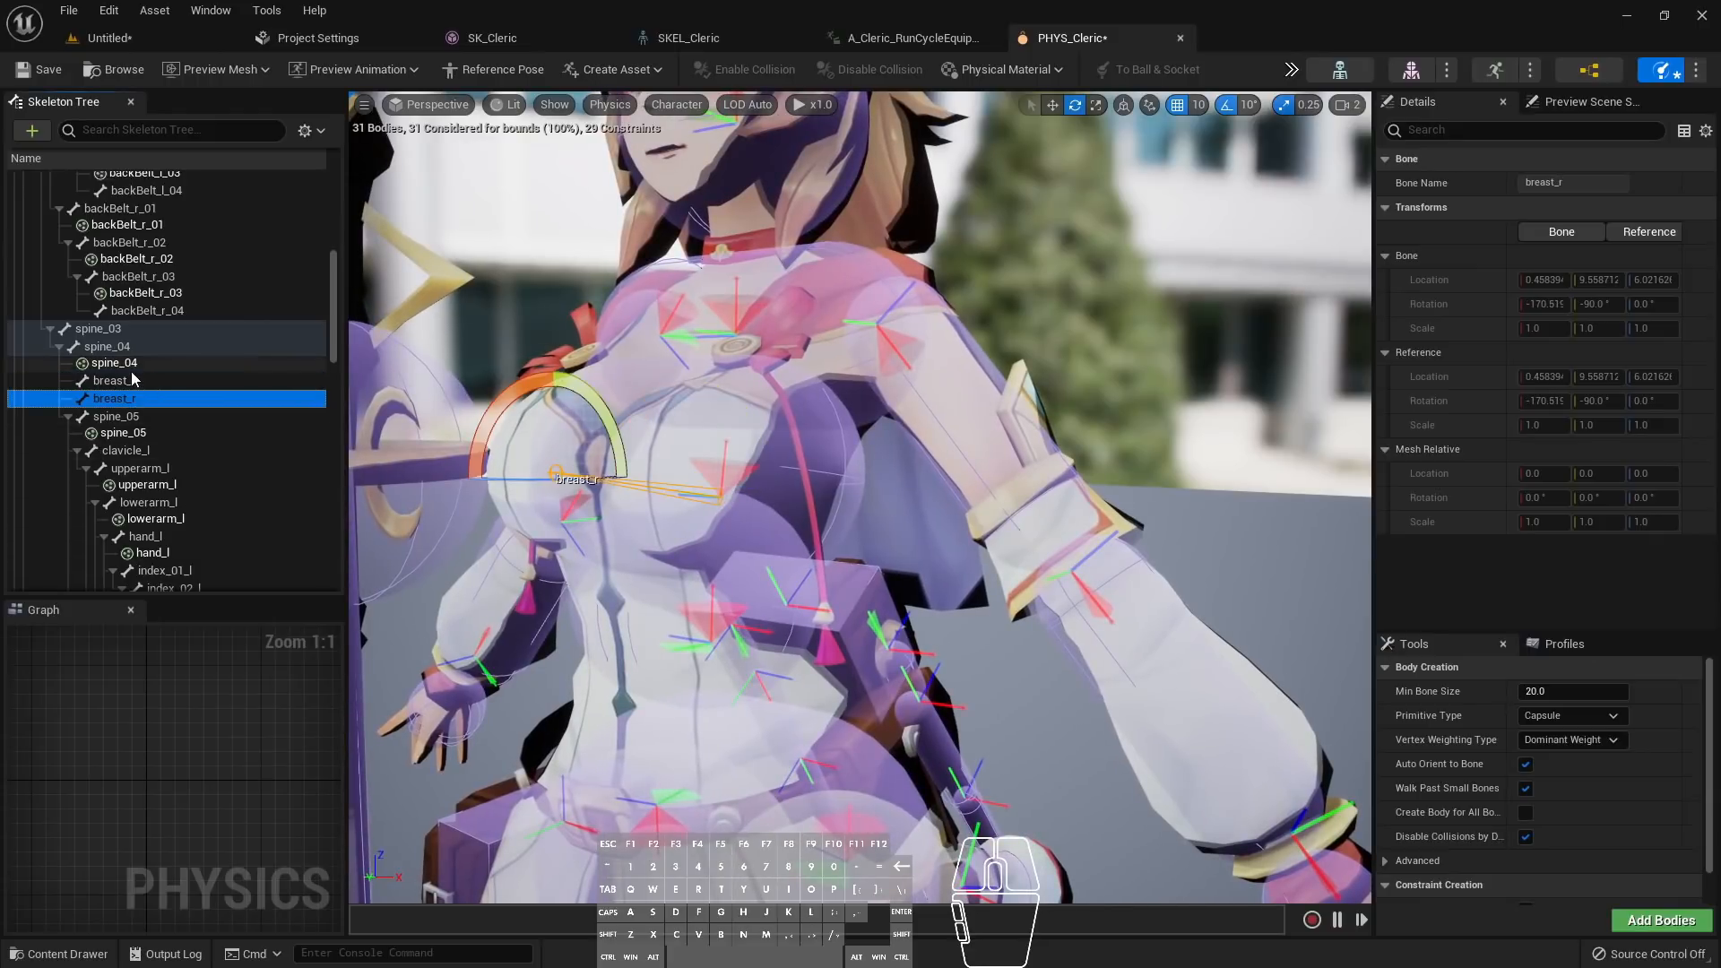
# Add a sphere shape to the breast_l bone
pyautogui.click(132, 380)
pyautogui.press('w')
pyautogui.moveTo(861, 493); pyautogui.dragTo(848, 496, button='right')
pyautogui.press('d')
pyautogui.rightClick(130, 382)
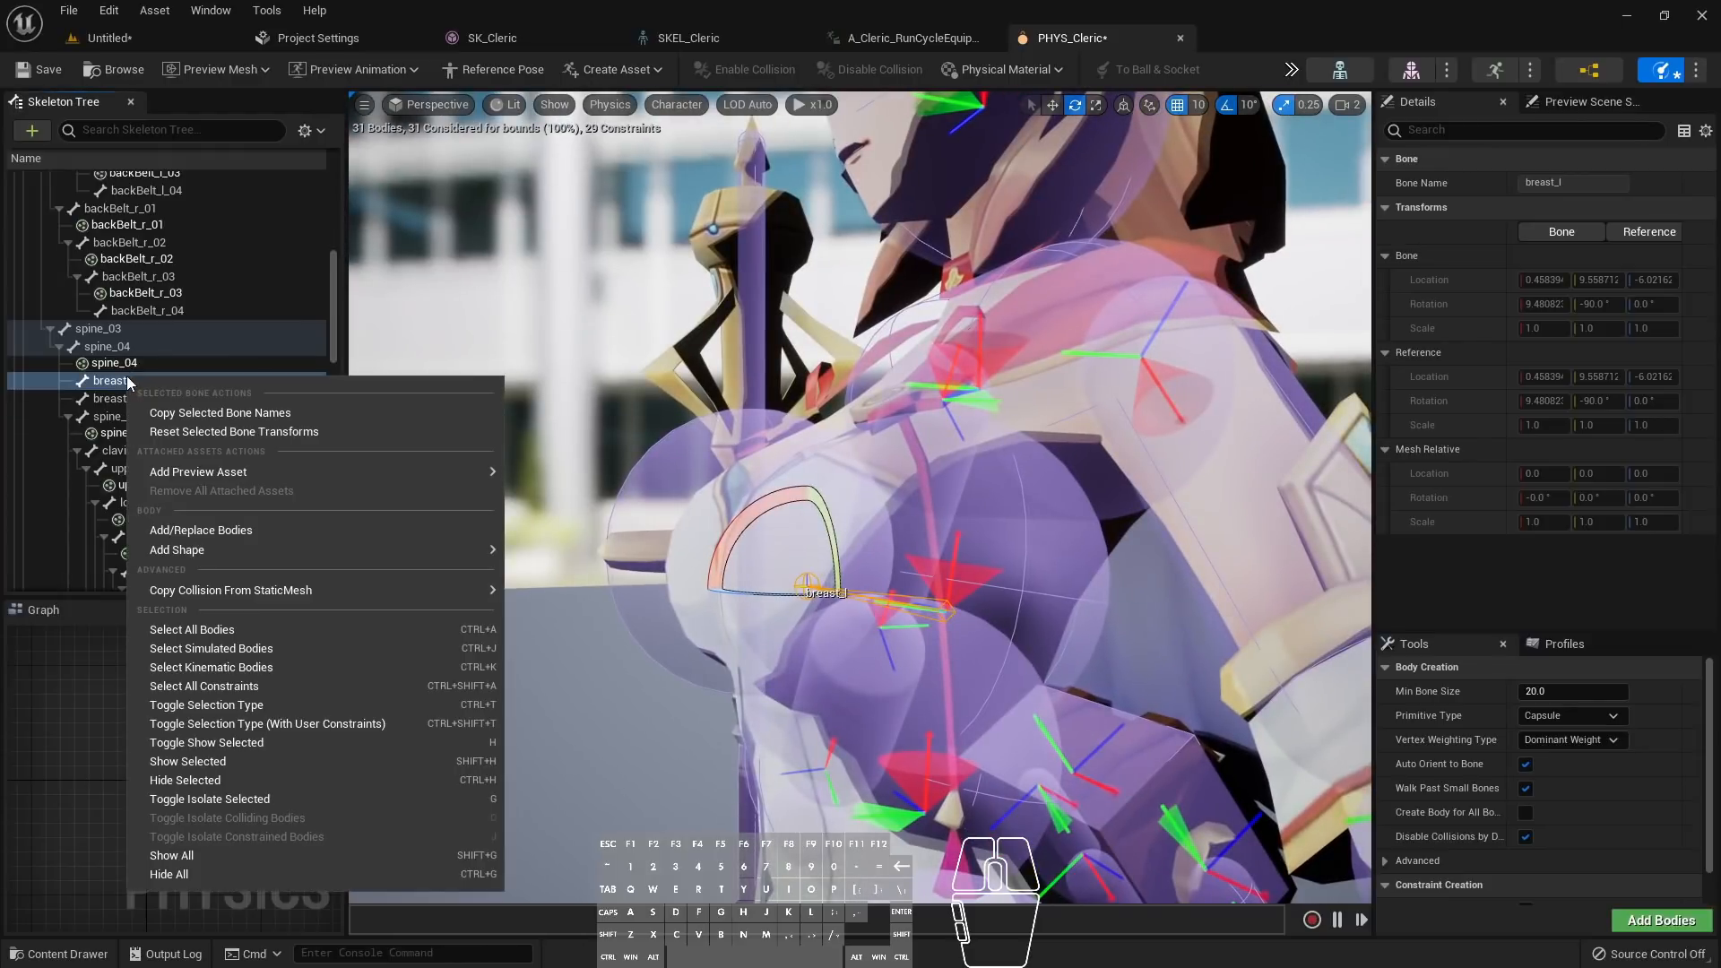
pyautogui.moveTo(261, 552)
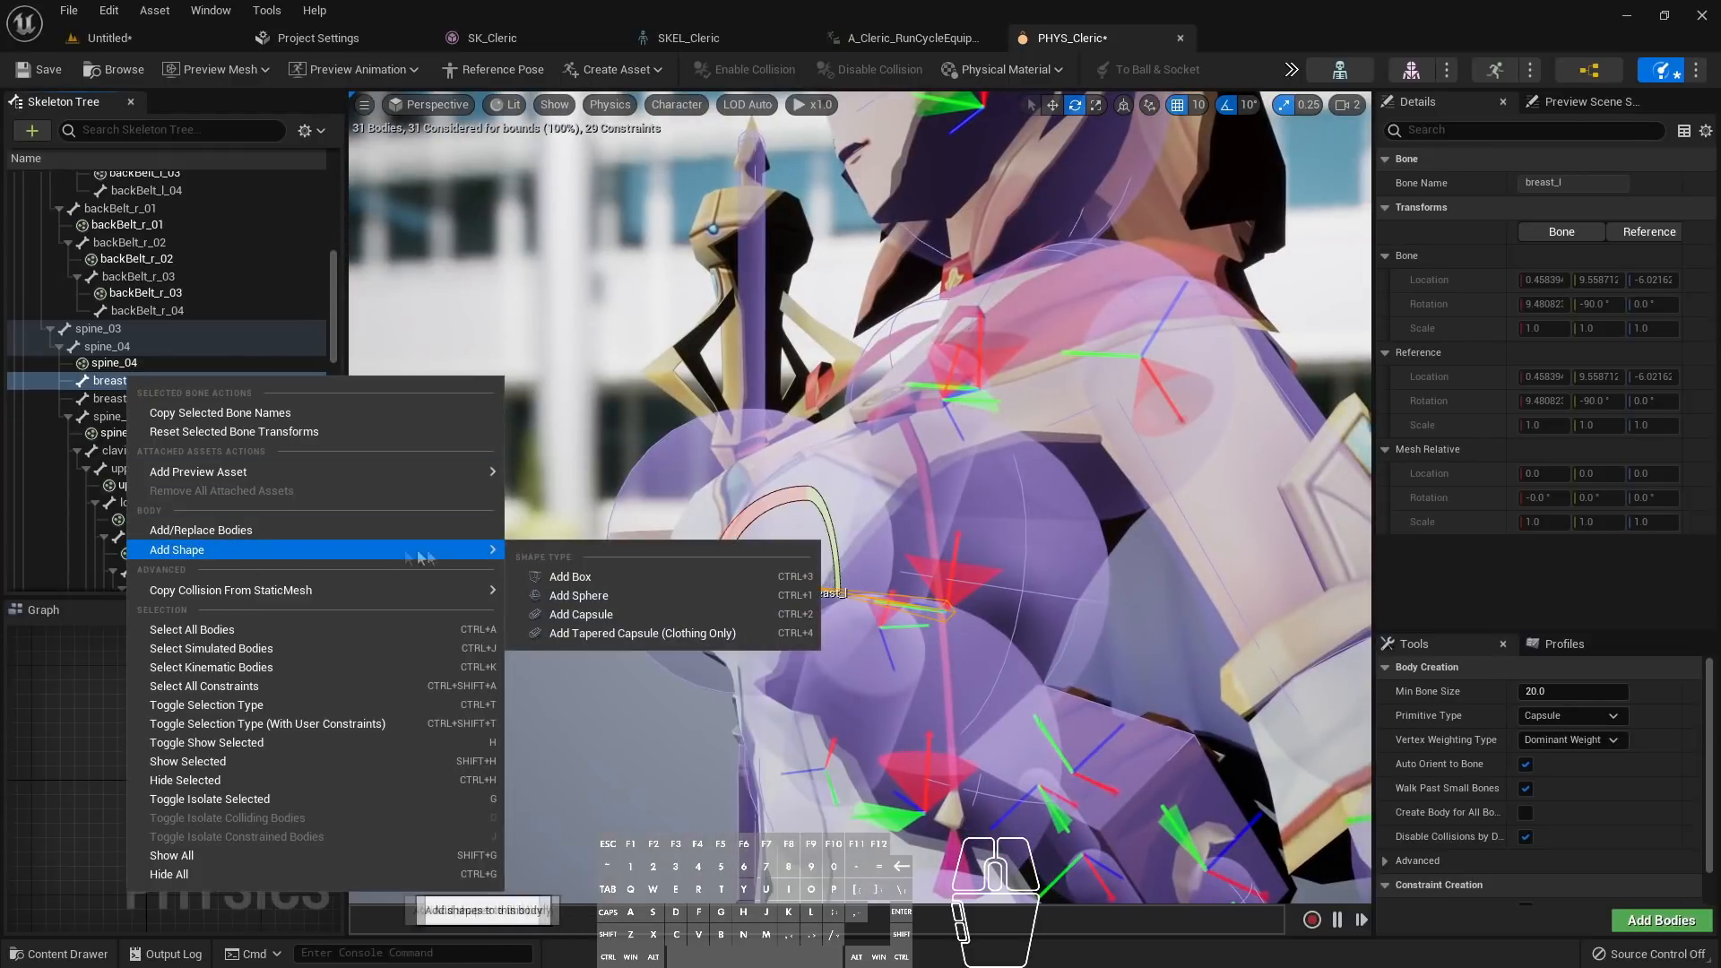
pyautogui.click(585, 596)
pyautogui.moveTo(691, 637); pyautogui.dragTo(691, 638, button='right')
pyautogui.press('e')
pyautogui.press('w')
pyautogui.moveTo(788, 421); pyautogui.dragTo(788, 421, button='right')
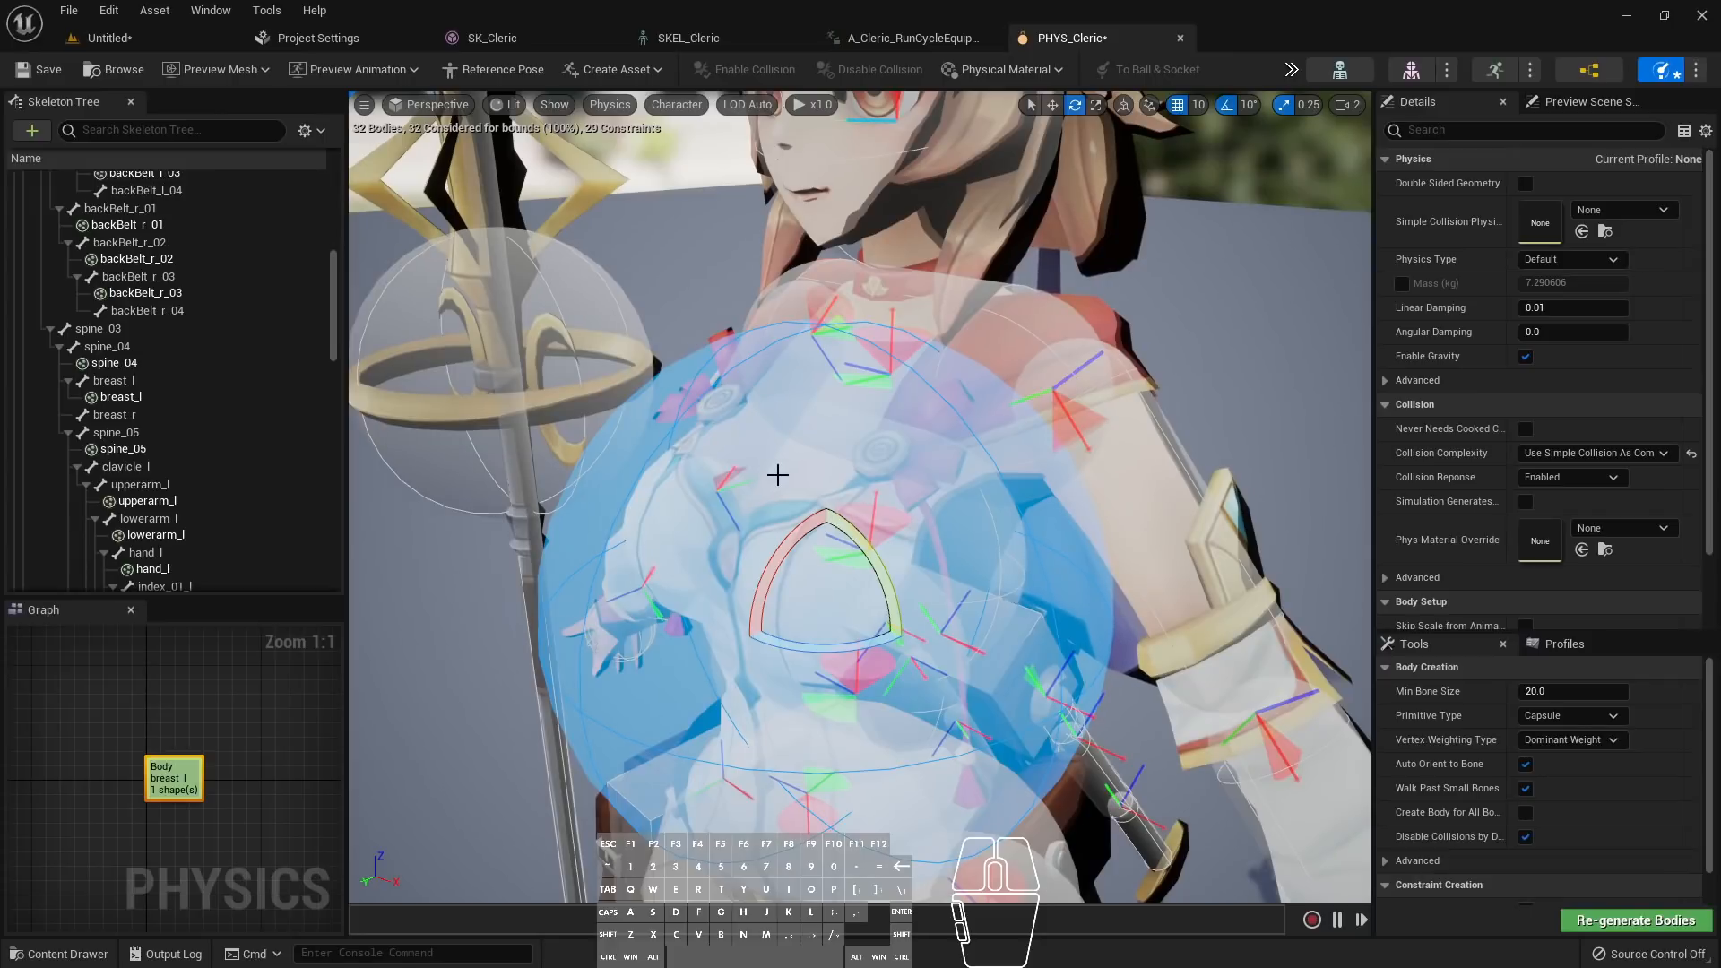
# Scale the breast_l sphere down uniformly until it is roughly the size of the breast
pyautogui.press('w')
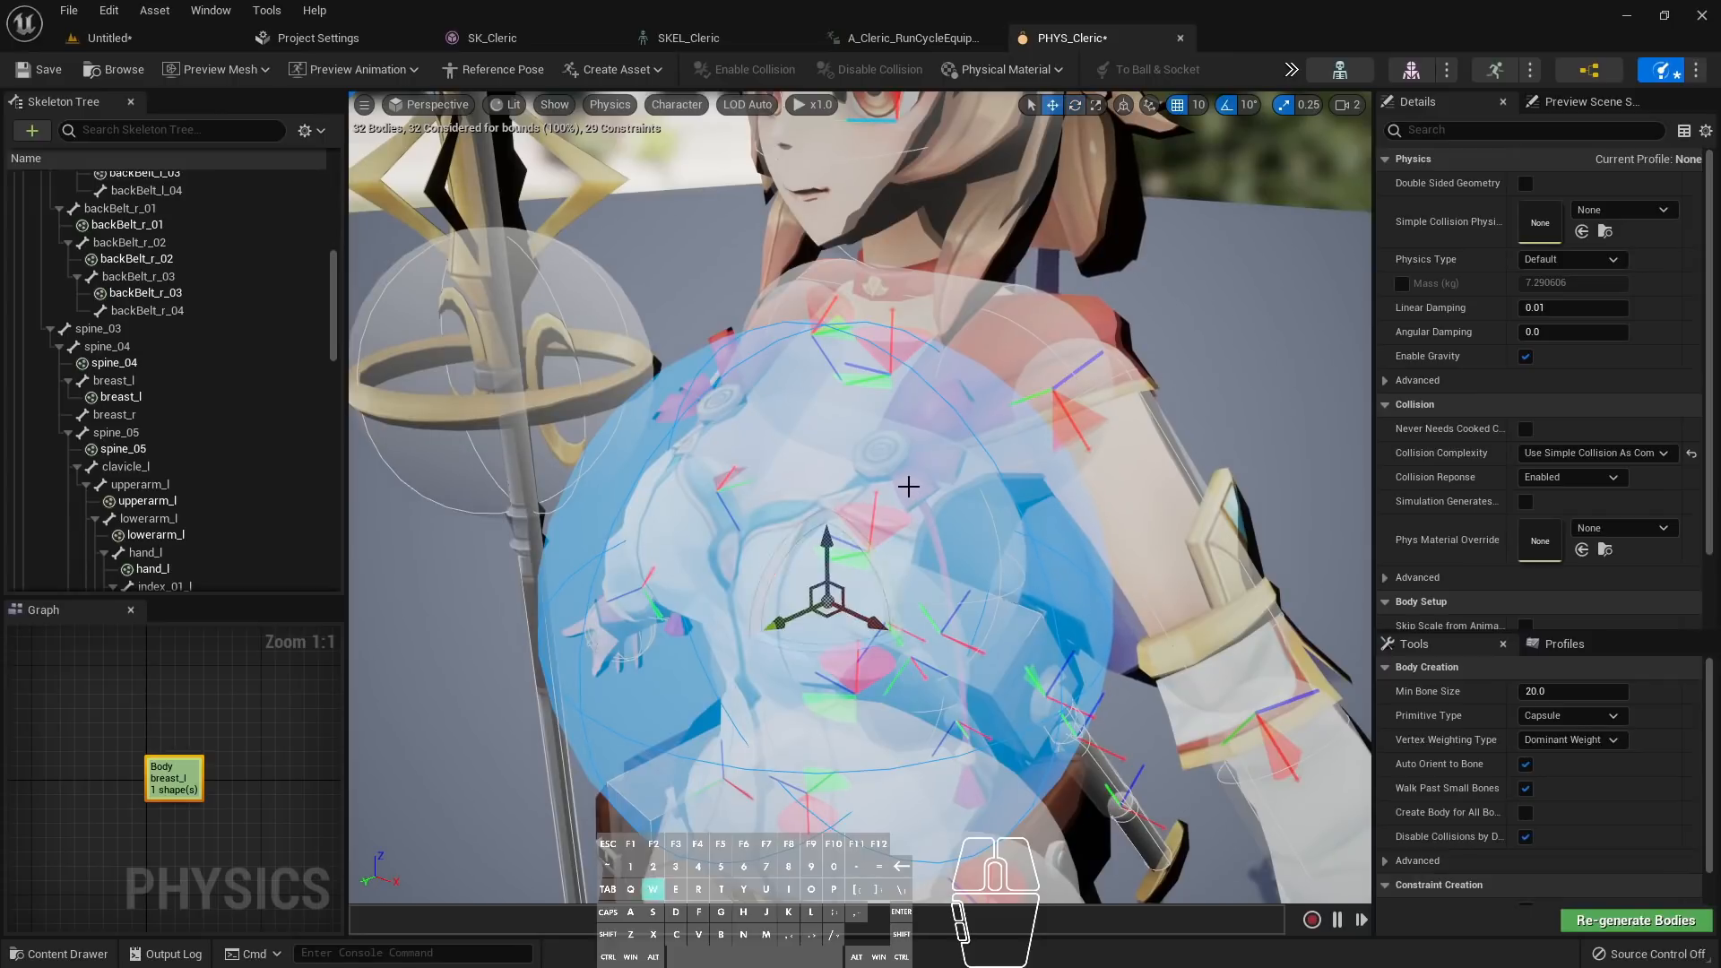
pyautogui.press('e')
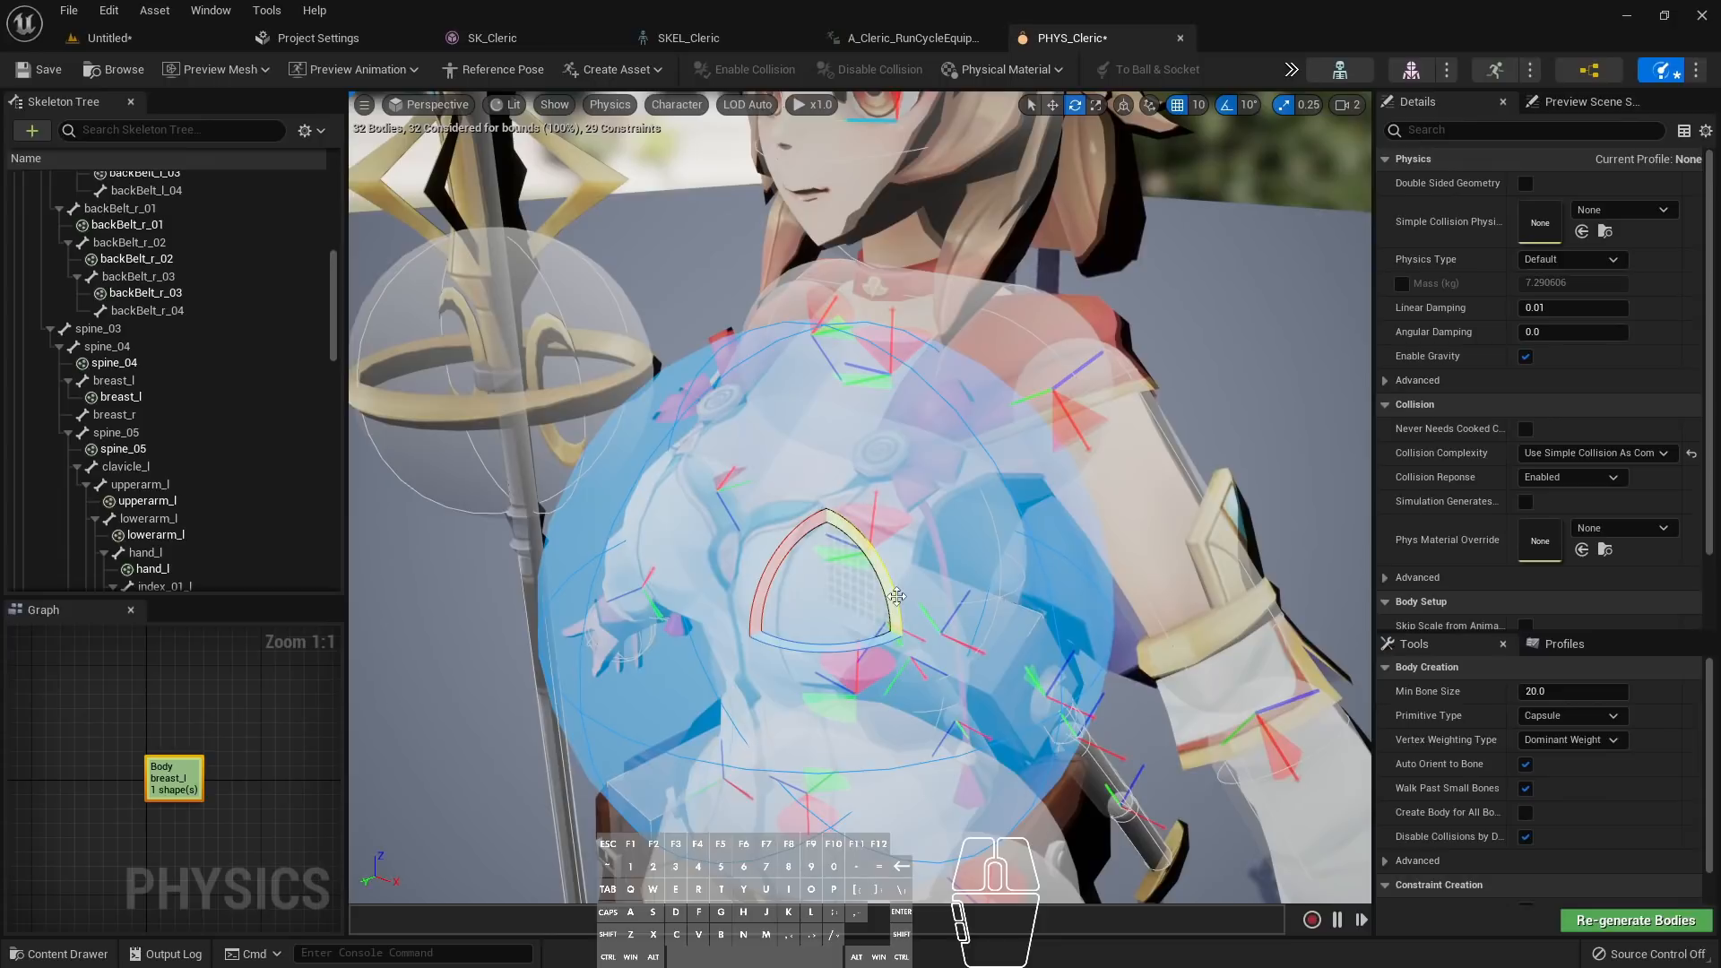
pyautogui.press('r')
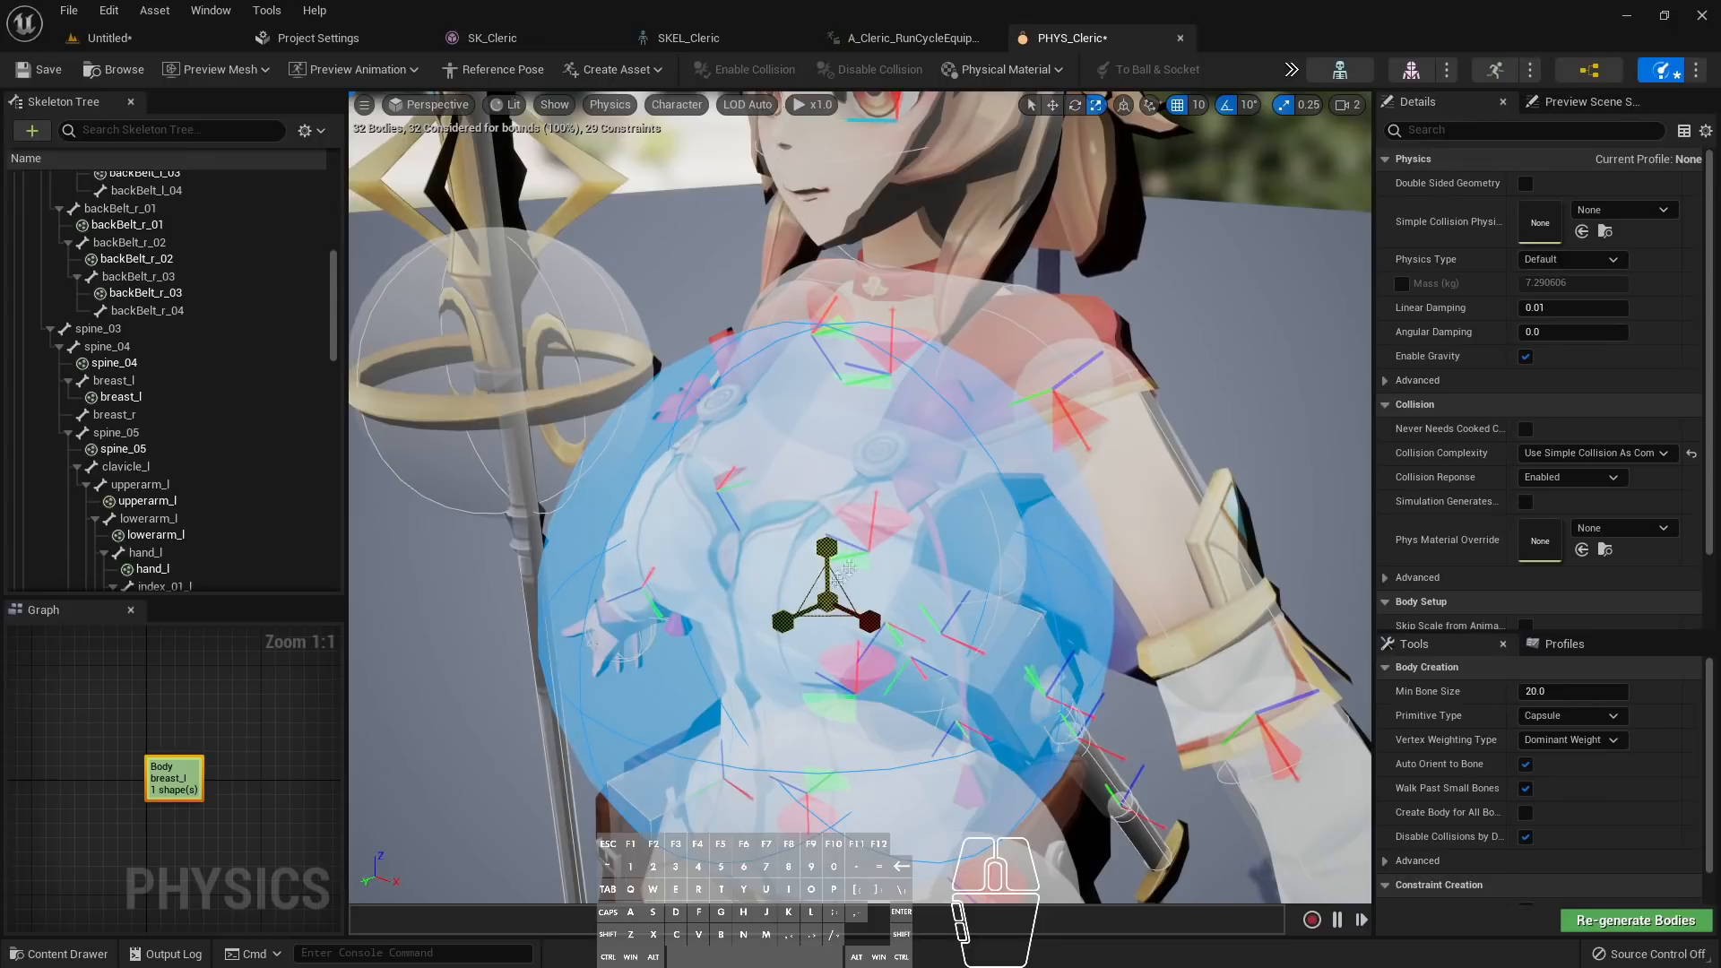
pyautogui.click(1074, 105)
pyautogui.click(1052, 105)
pyautogui.click(1031, 105)
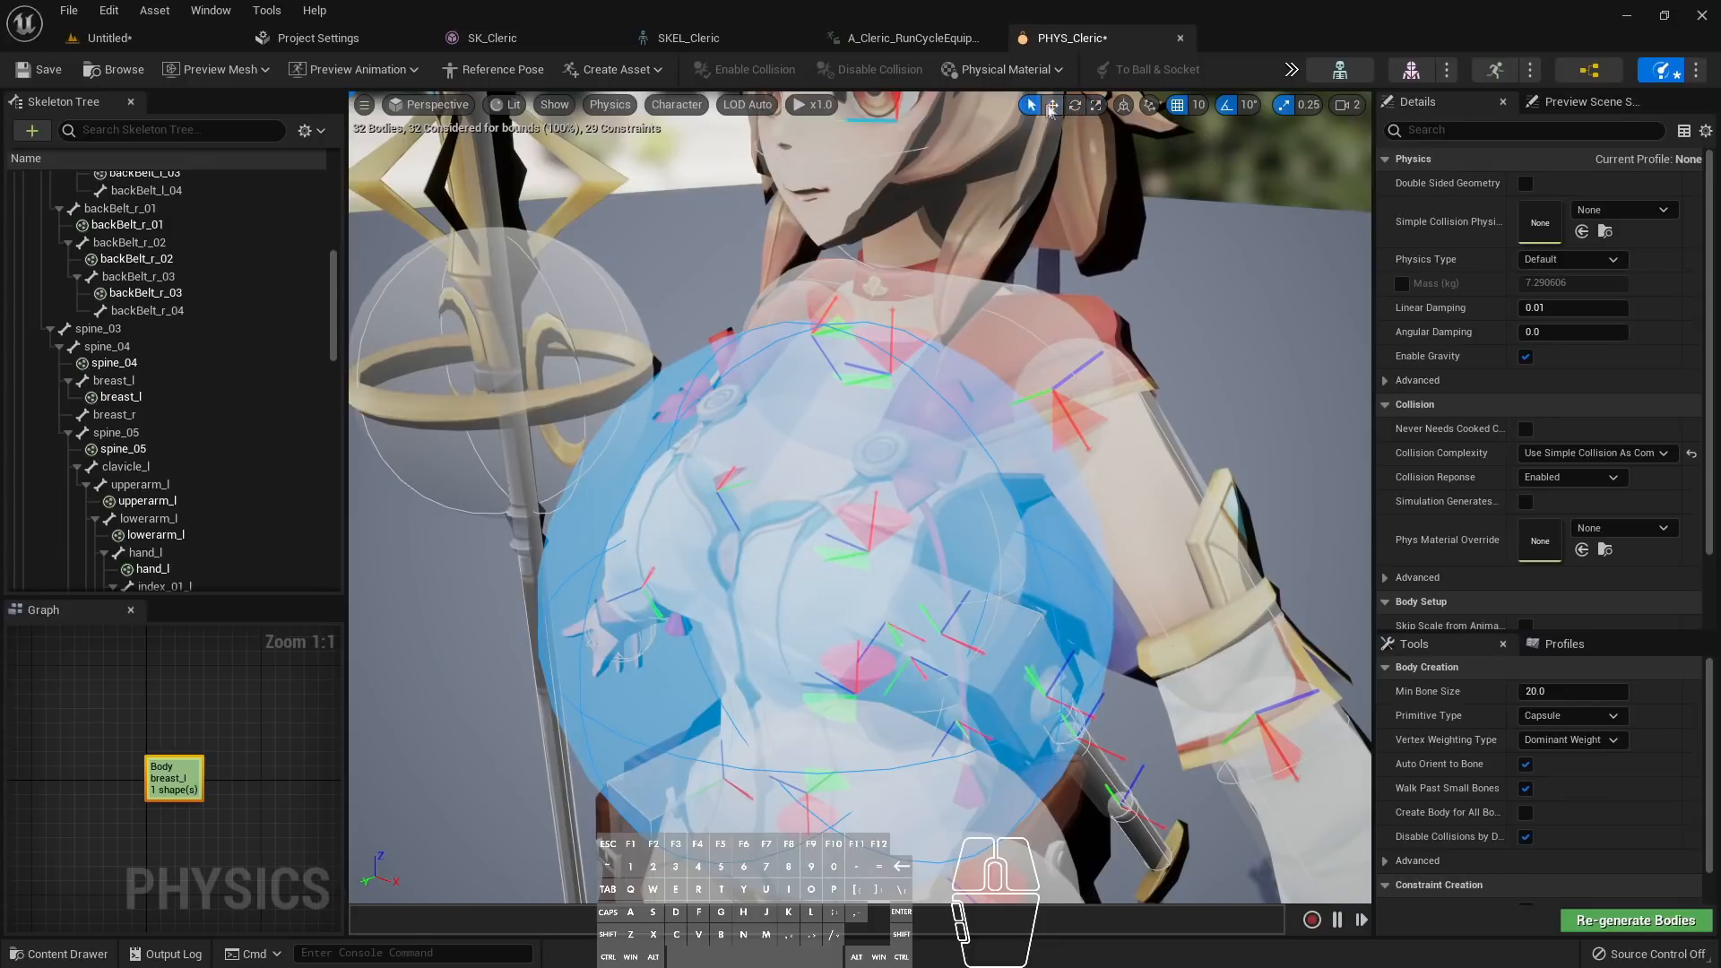
pyautogui.click(1095, 108)
pyautogui.moveTo(835, 596); pyautogui.dragTo(805, 618)
pyautogui.moveTo(805, 618); pyautogui.dragTo(905, 780, button='right')
# Move the breast_l sphere along its forward axis to fit over the breast, checking from the side and front
pyautogui.press('e')
pyautogui.press('w')
pyautogui.moveTo(687, 427); pyautogui.dragTo(735, 426)
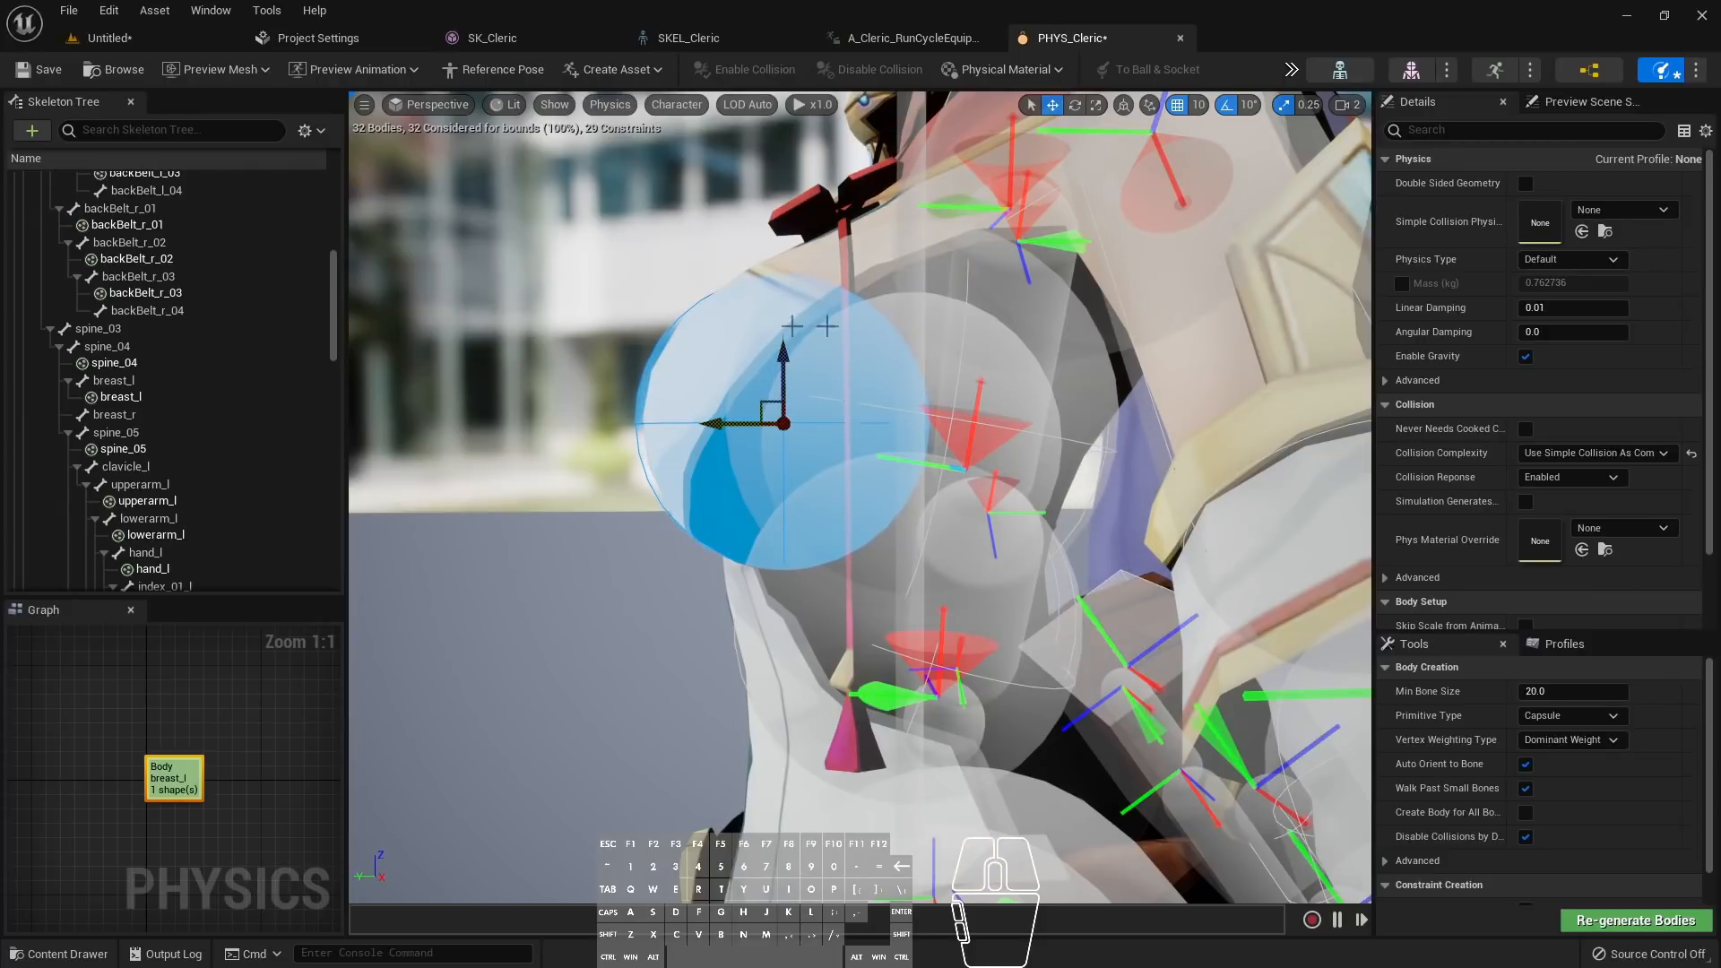
pyautogui.moveTo(750, 412); pyautogui.dragTo(1144, 434, button='right')
pyautogui.press('d')
pyautogui.press('d')
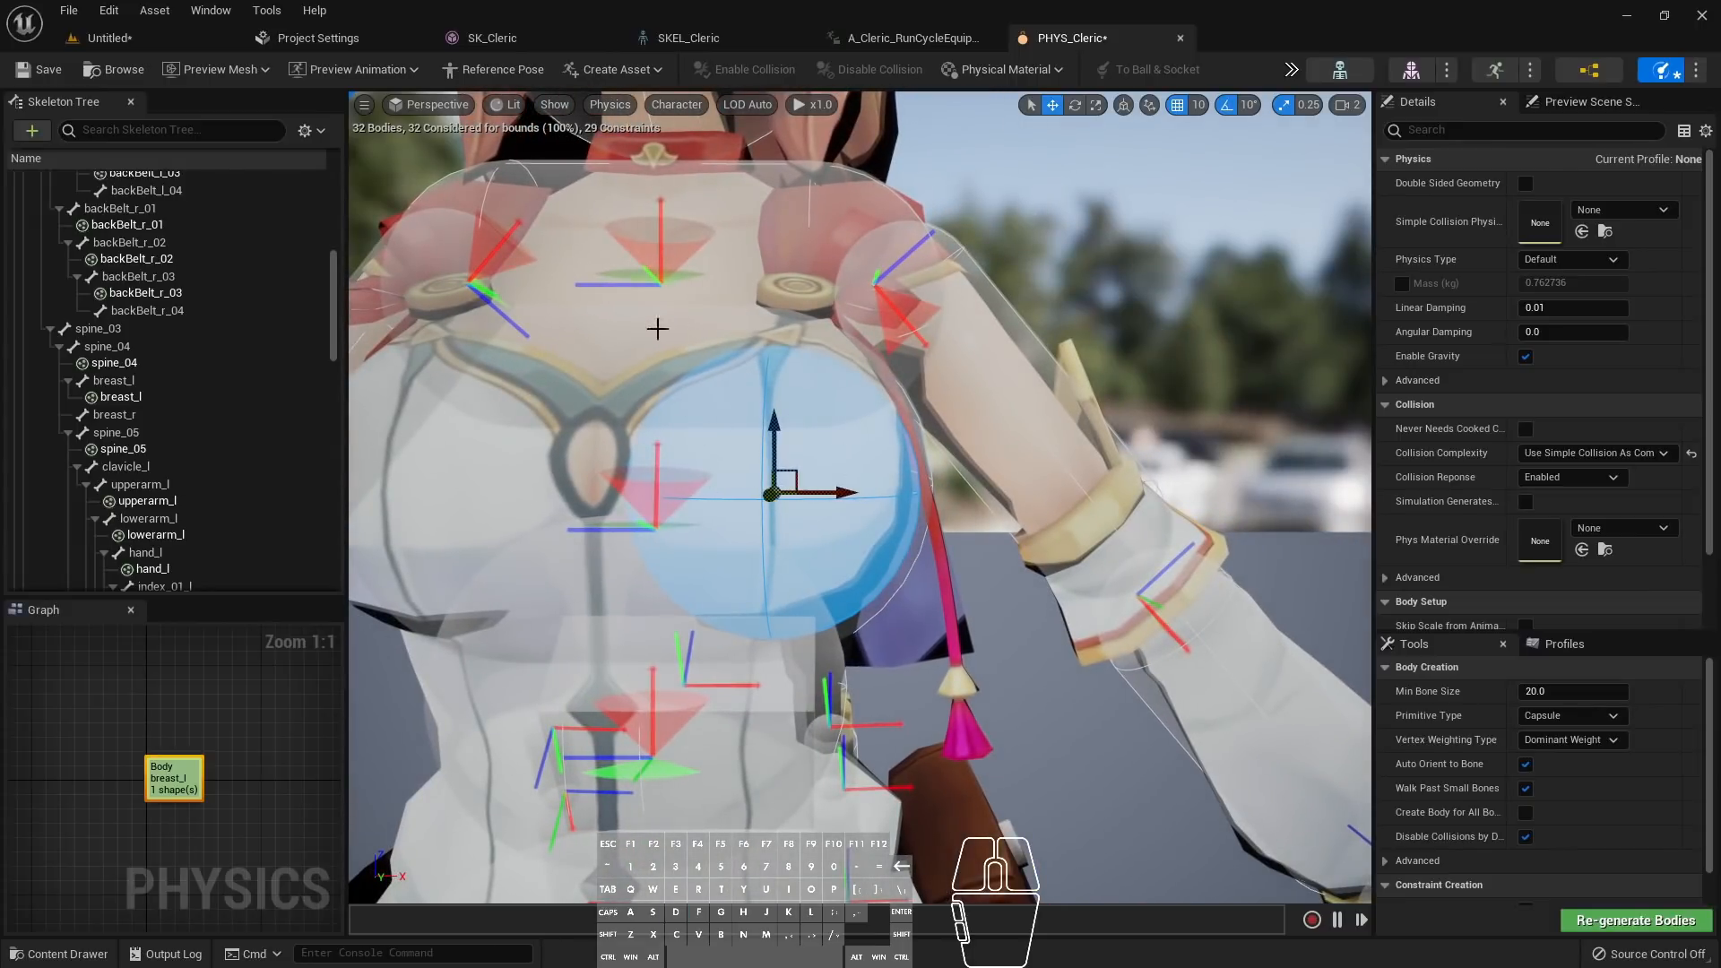
# Turn off the Translucency show flag so only the body outlines are drawn over the mesh
pyautogui.click(557, 106)
pyautogui.moveTo(640, 320)
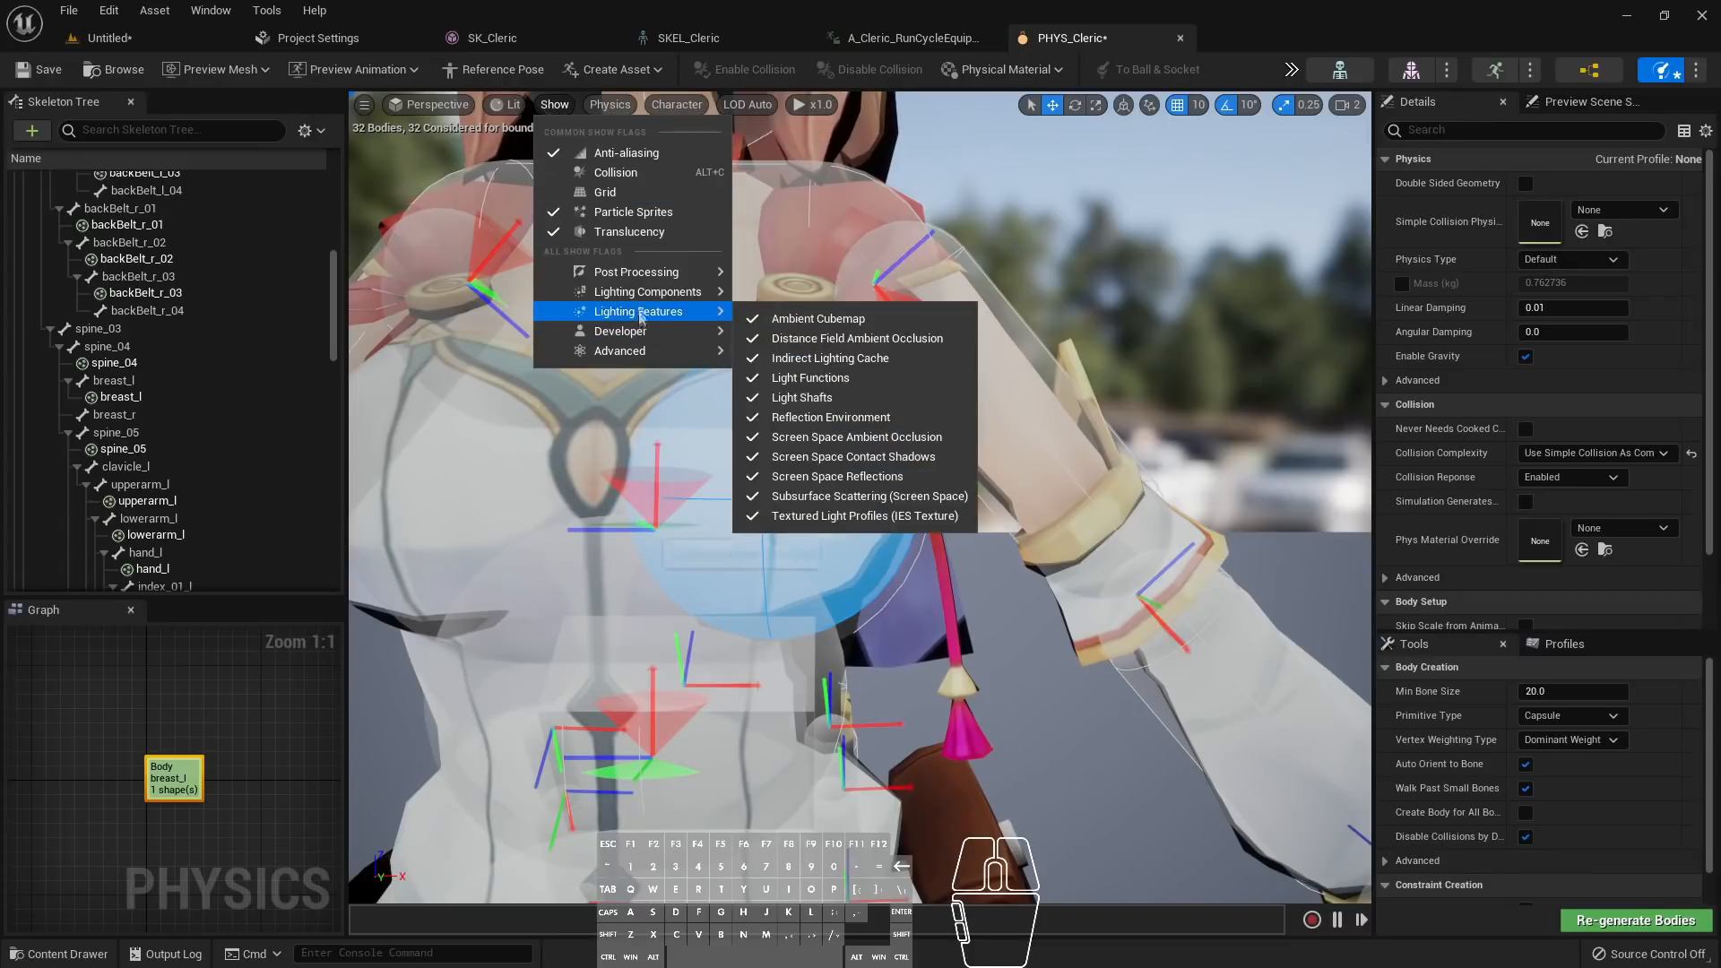
pyautogui.click(576, 234)
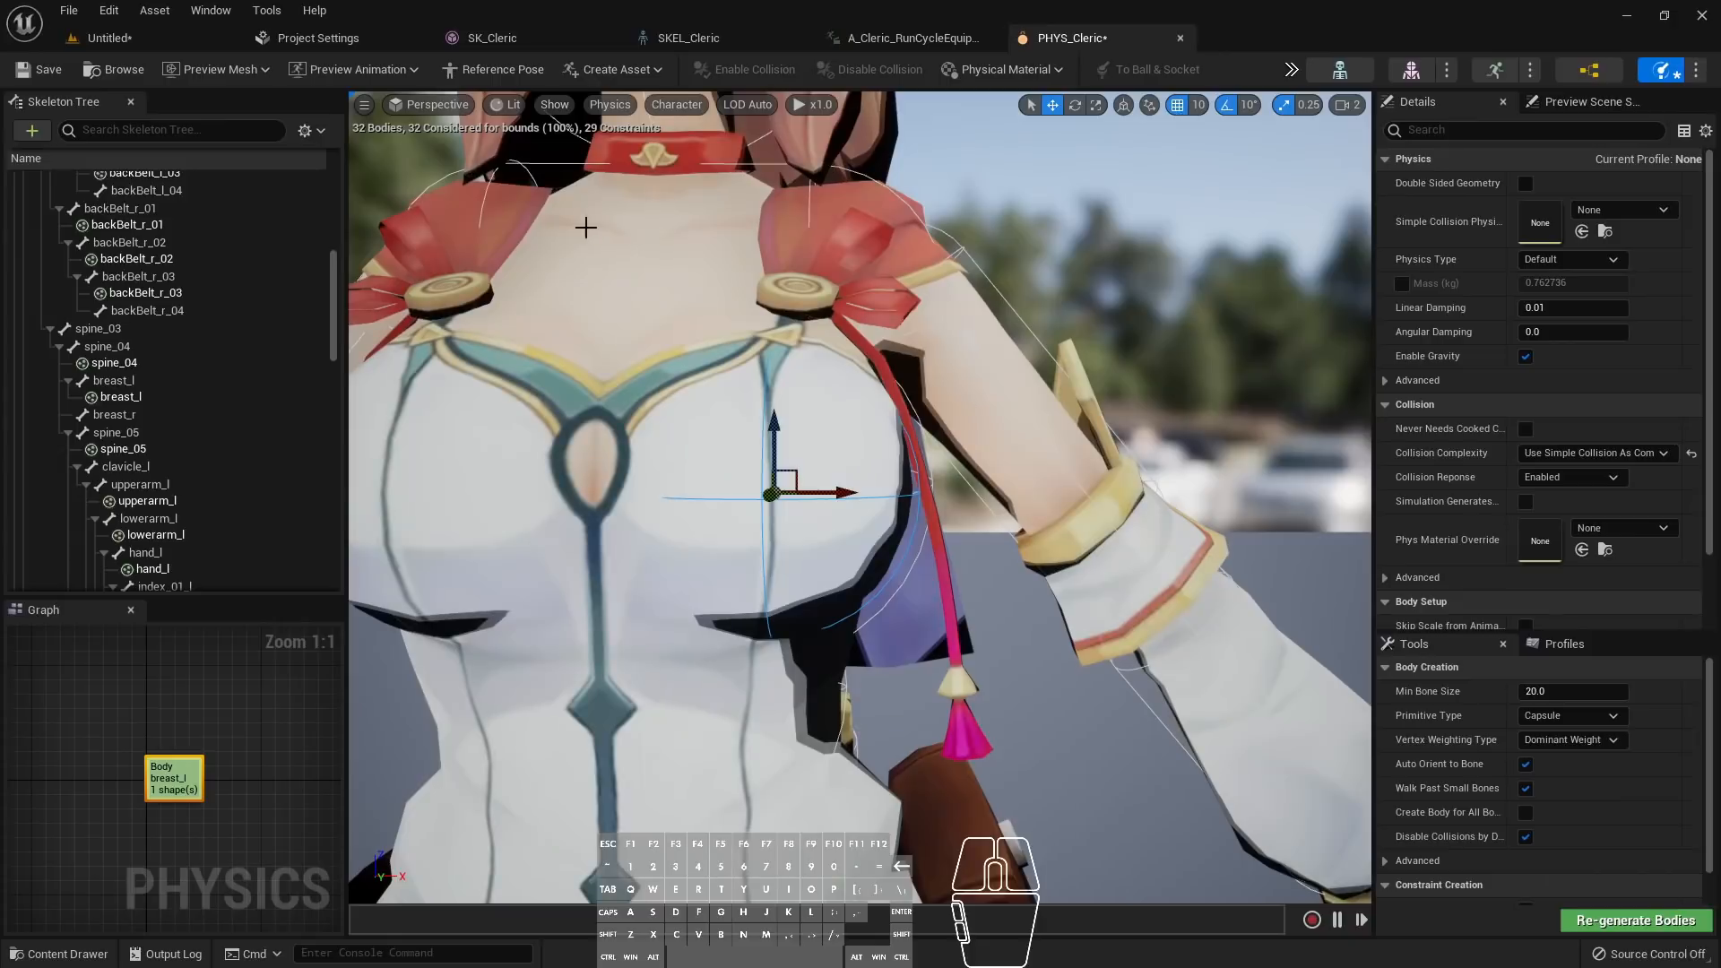
pyautogui.moveTo(908, 434); pyautogui.dragTo(945, 474, button='right')
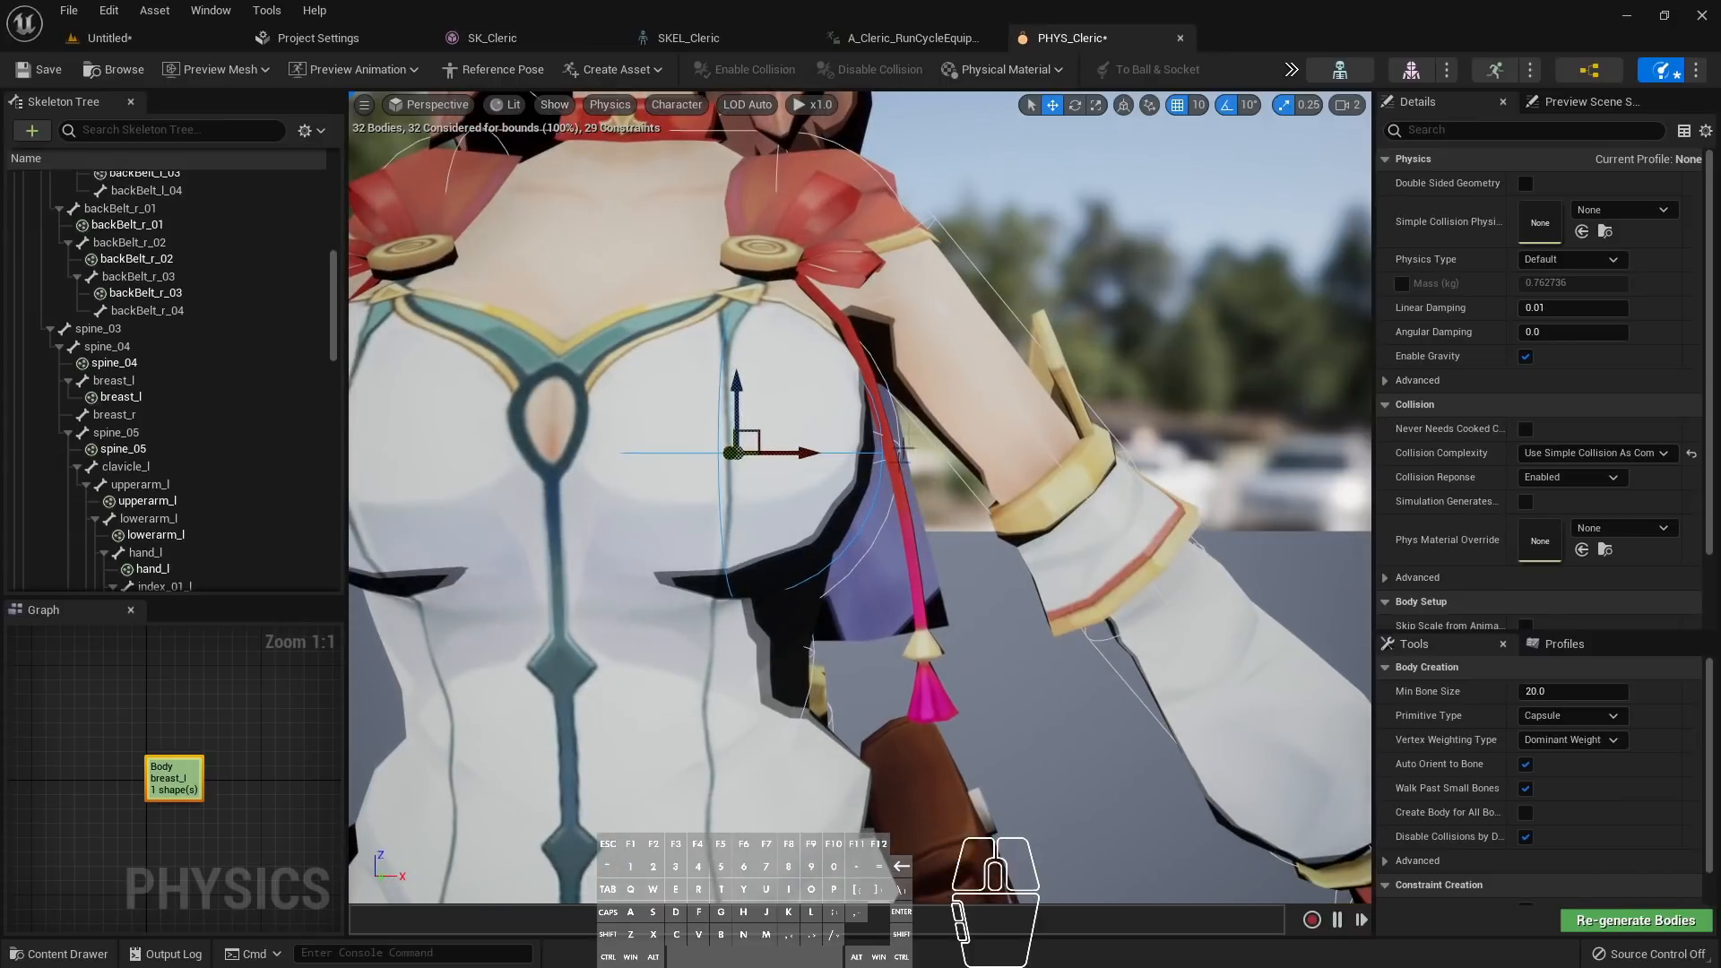
# Fine-tune the breast_l sphere's sideways and vertical position to match the breast's outline from front and side
pyautogui.moveTo(812, 455); pyautogui.dragTo(799, 453)
pyautogui.moveTo(729, 400); pyautogui.dragTo(729, 388)
pyautogui.moveTo(788, 441); pyautogui.dragTo(793, 443)
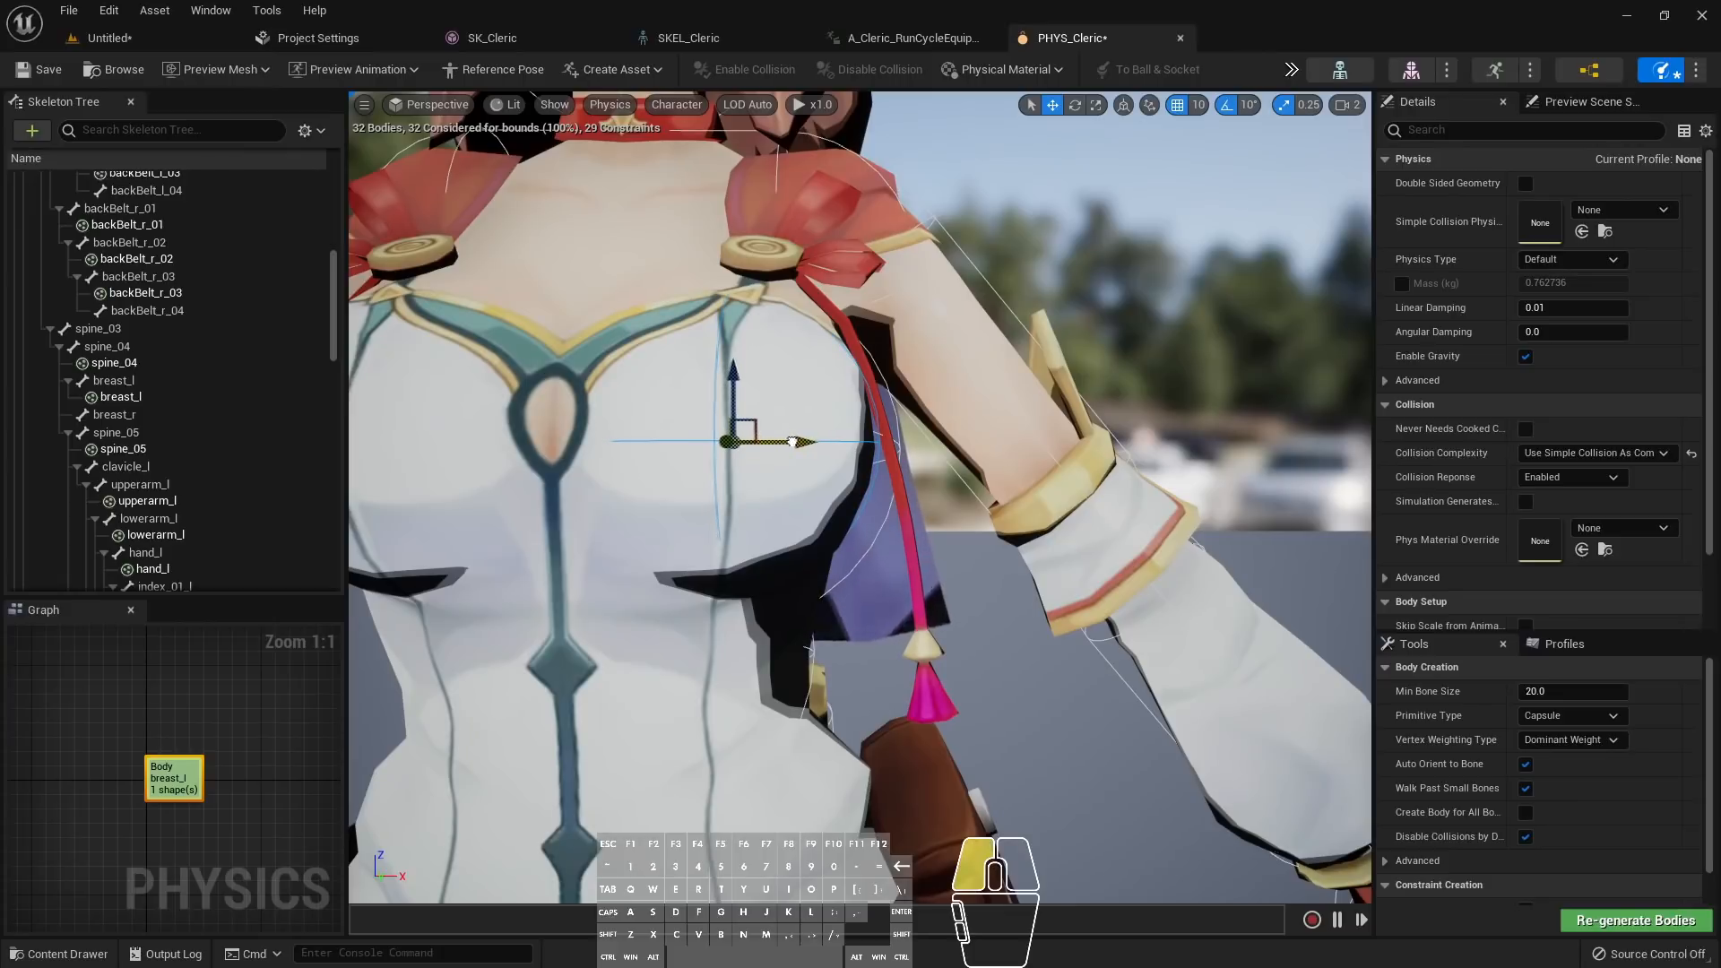
pyautogui.moveTo(733, 388); pyautogui.dragTo(732, 391)
pyautogui.moveTo(732, 391)
pyautogui.mouseDown(button='right')
pyautogui.moveTo(690, 392)
pyautogui.moveTo(733, 392)
pyautogui.mouseUp(button='right')
pyautogui.press('d')
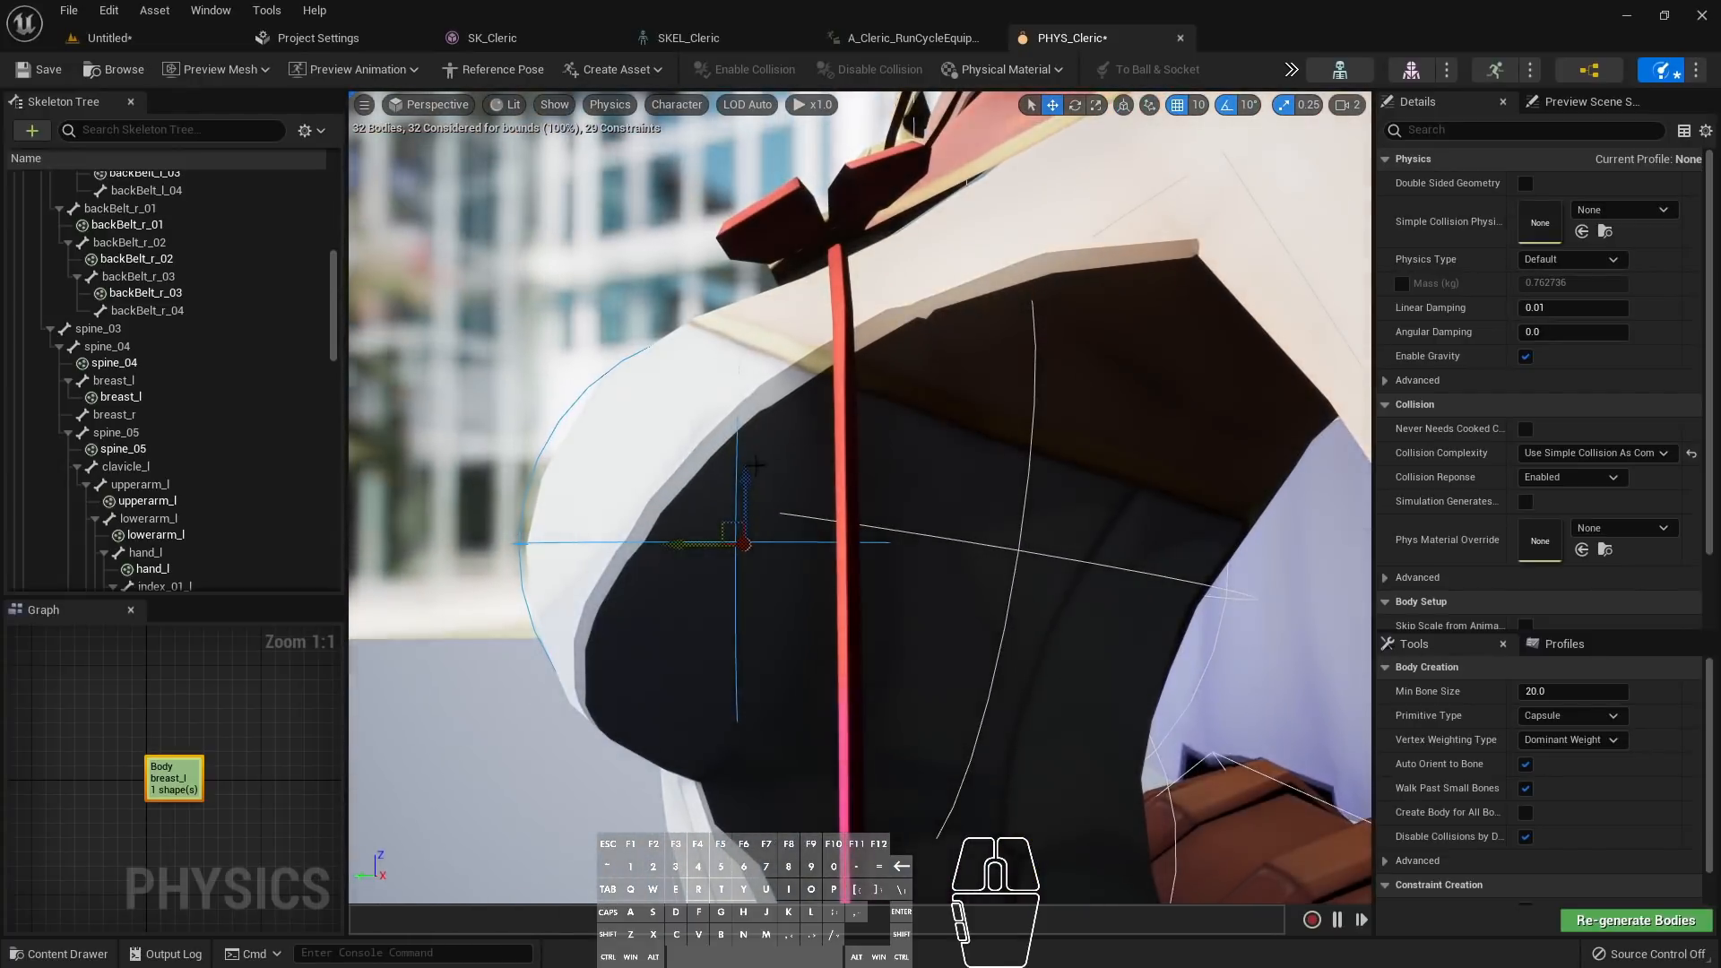
pyautogui.moveTo(748, 477); pyautogui.dragTo(749, 488)
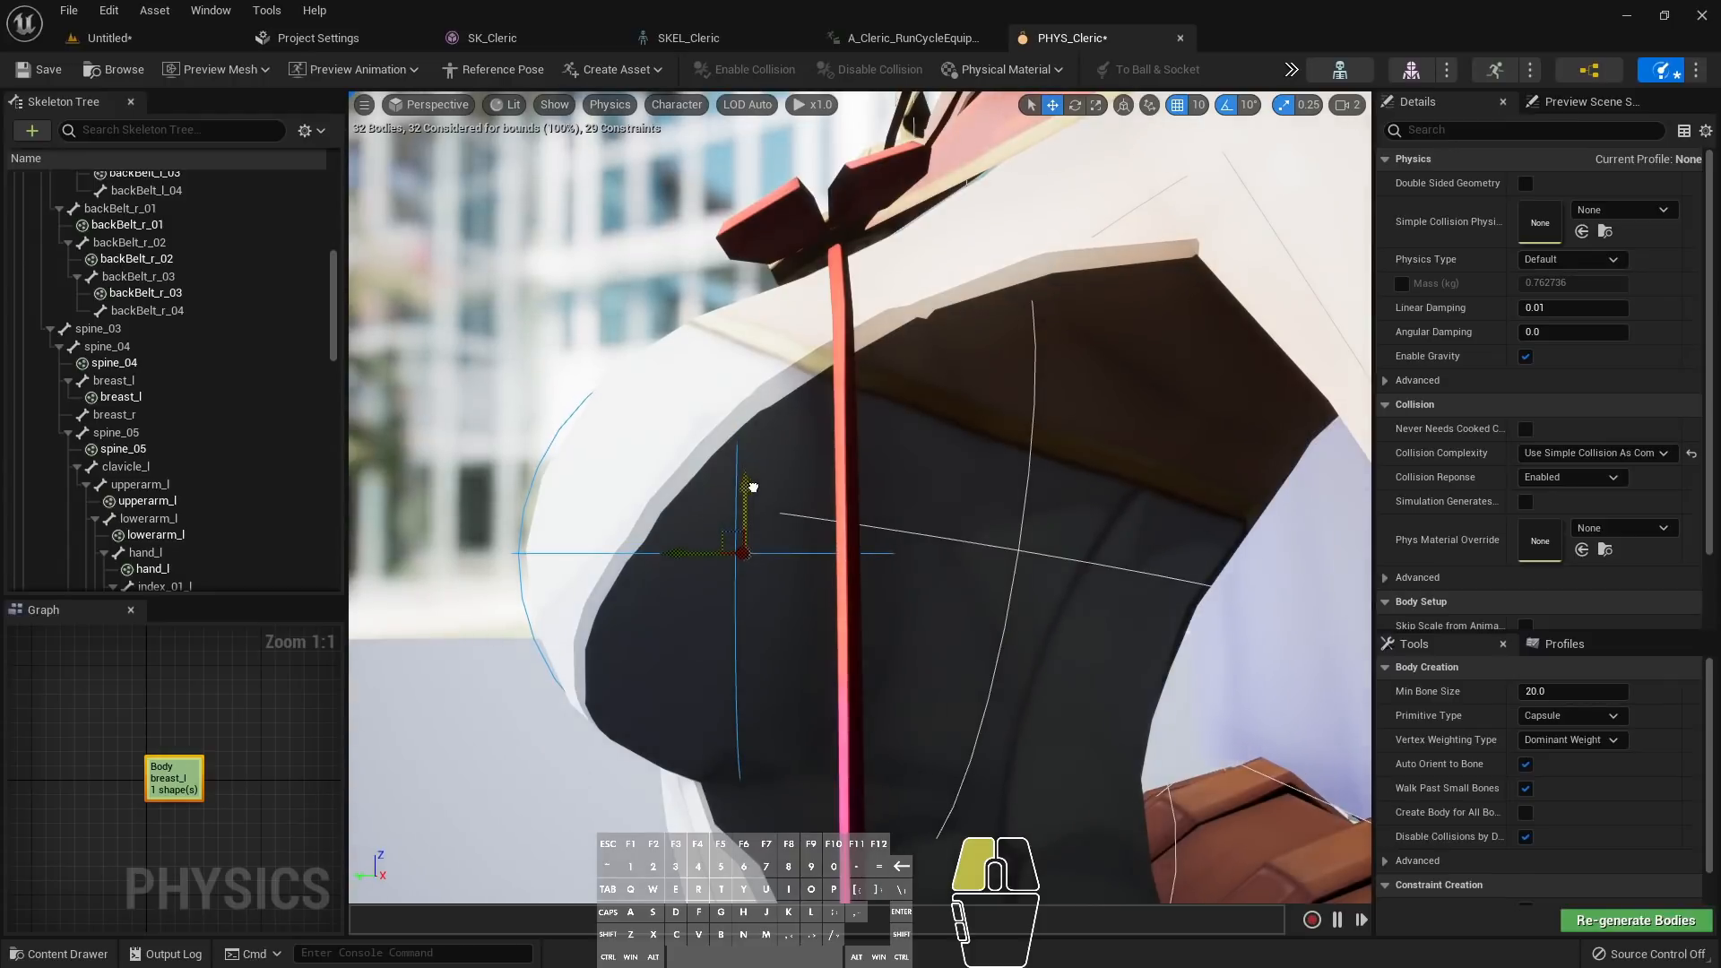
# Enlarge the breast_l sphere slightly and nudge its position to match the breast's contour
pyautogui.press('r')
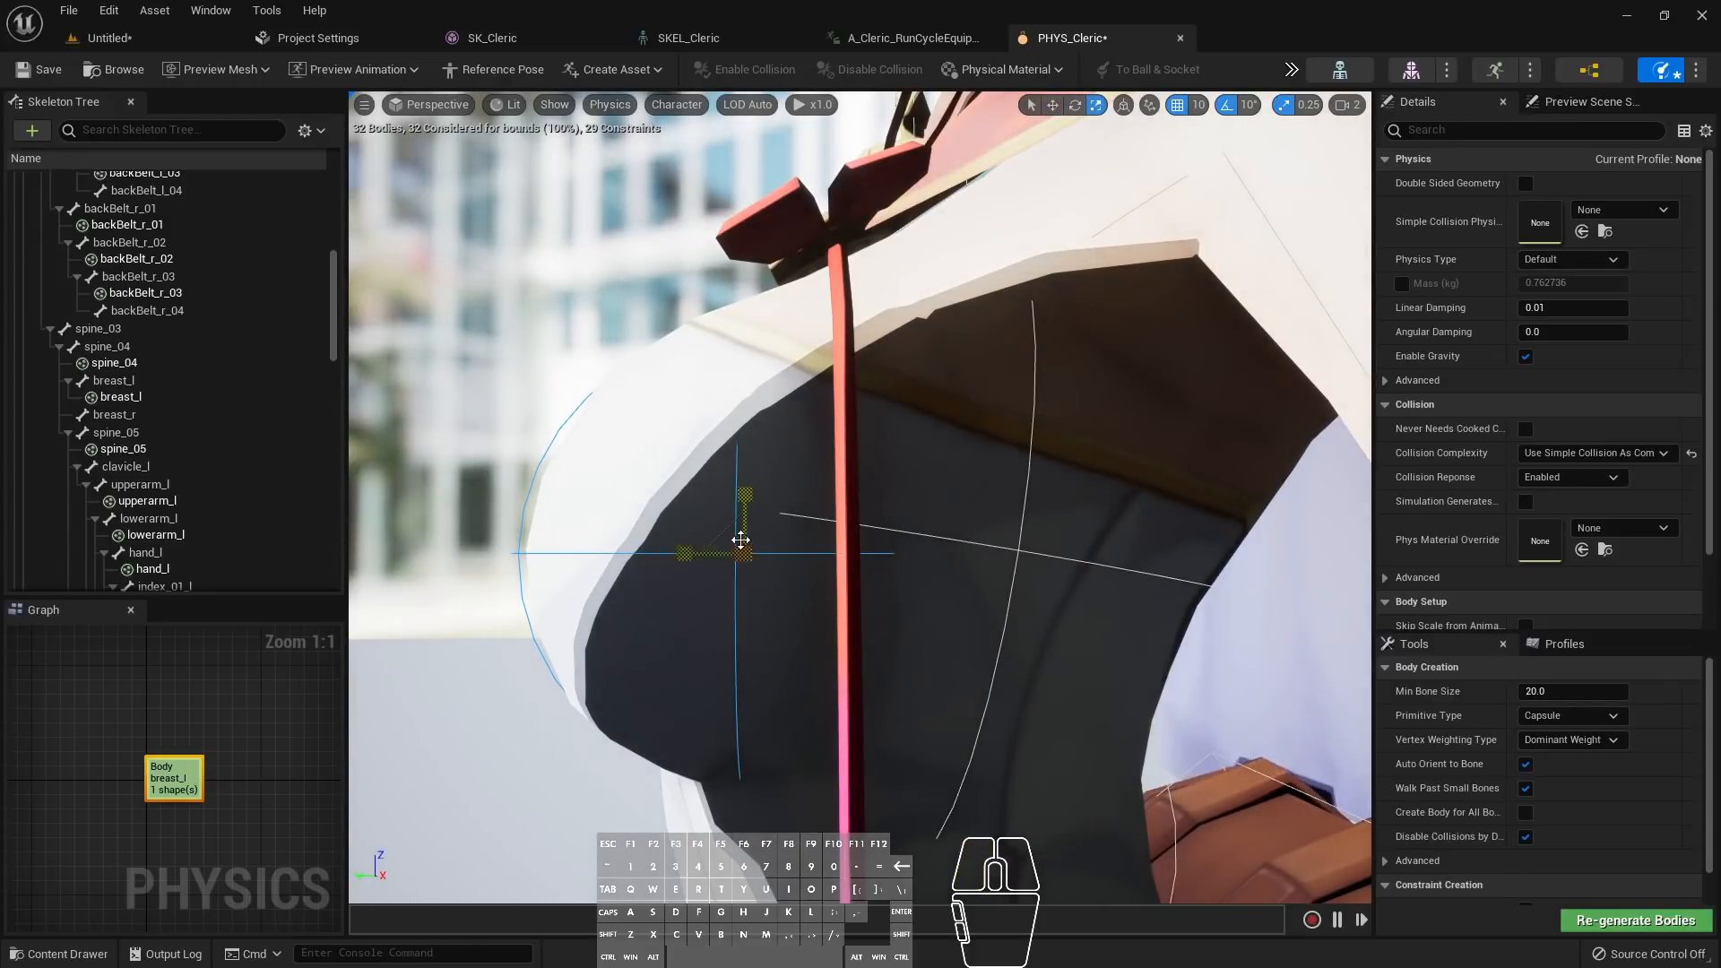
pyautogui.moveTo(760, 574); pyautogui.dragTo(860, 556, button='right')
pyautogui.moveTo(773, 518); pyautogui.dragTo(722, 514)
pyautogui.press('w')
pyautogui.moveTo(762, 620); pyautogui.dragTo(691, 491, button='right')
pyautogui.press('a')
pyautogui.moveTo(823, 501); pyautogui.dragTo(816, 501)
pyautogui.moveTo(851, 702); pyautogui.dragTo(793, 737, button='right')
pyautogui.press('s')
pyautogui.press('d')
pyautogui.press('w')
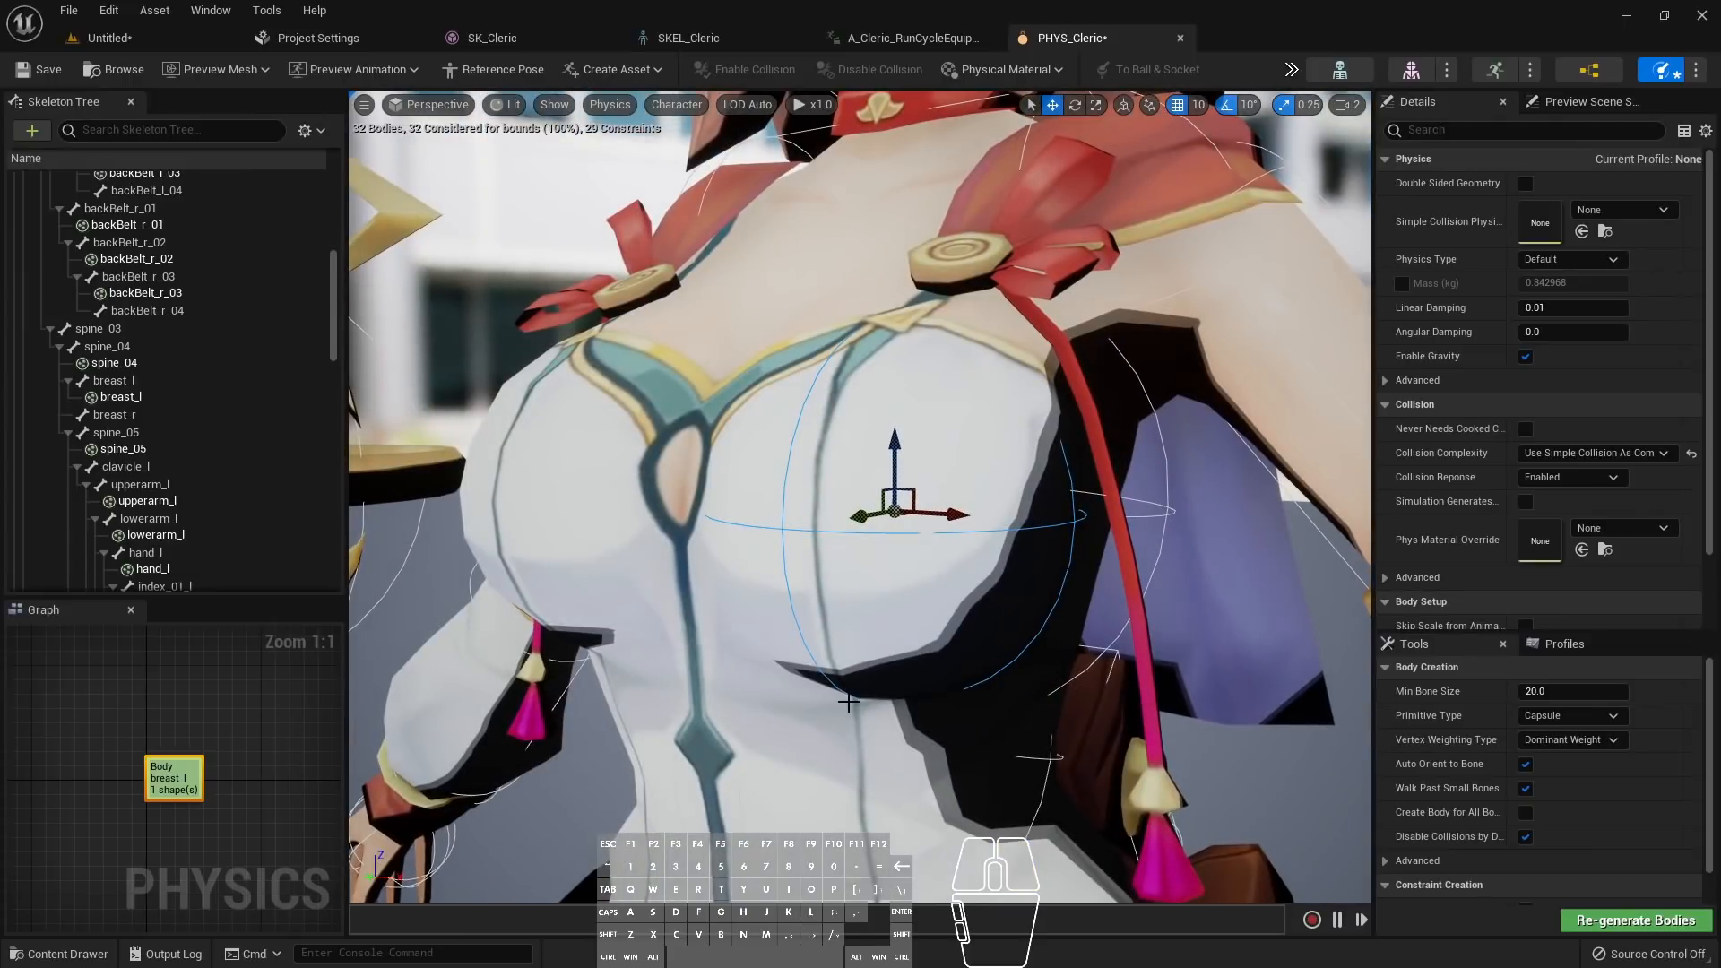
# Turn the Translucency show flag back on and check the sphere's fit on the chest
pyautogui.click(555, 104)
pyautogui.click(627, 234)
pyautogui.moveTo(733, 444); pyautogui.dragTo(626, 440, button='right')
pyautogui.press('a')
pyautogui.press('d')
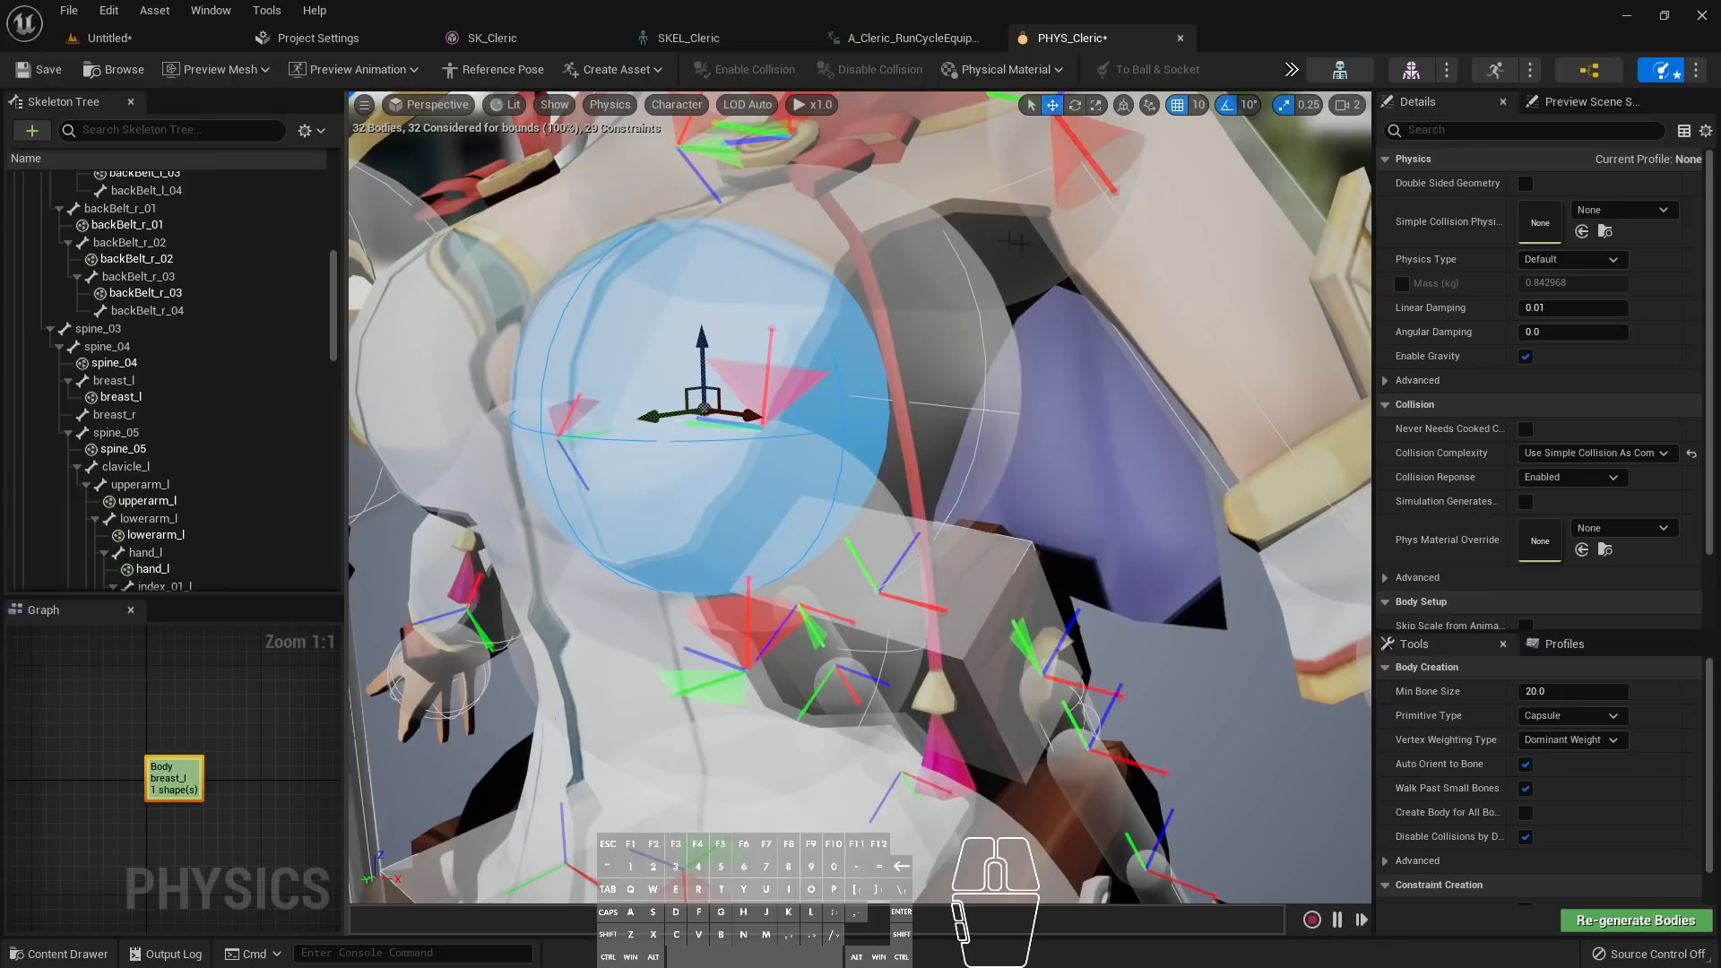
# Test the breast_l body with a simulation of the selection only, and stop the simulation
pyautogui.click(1291, 70)
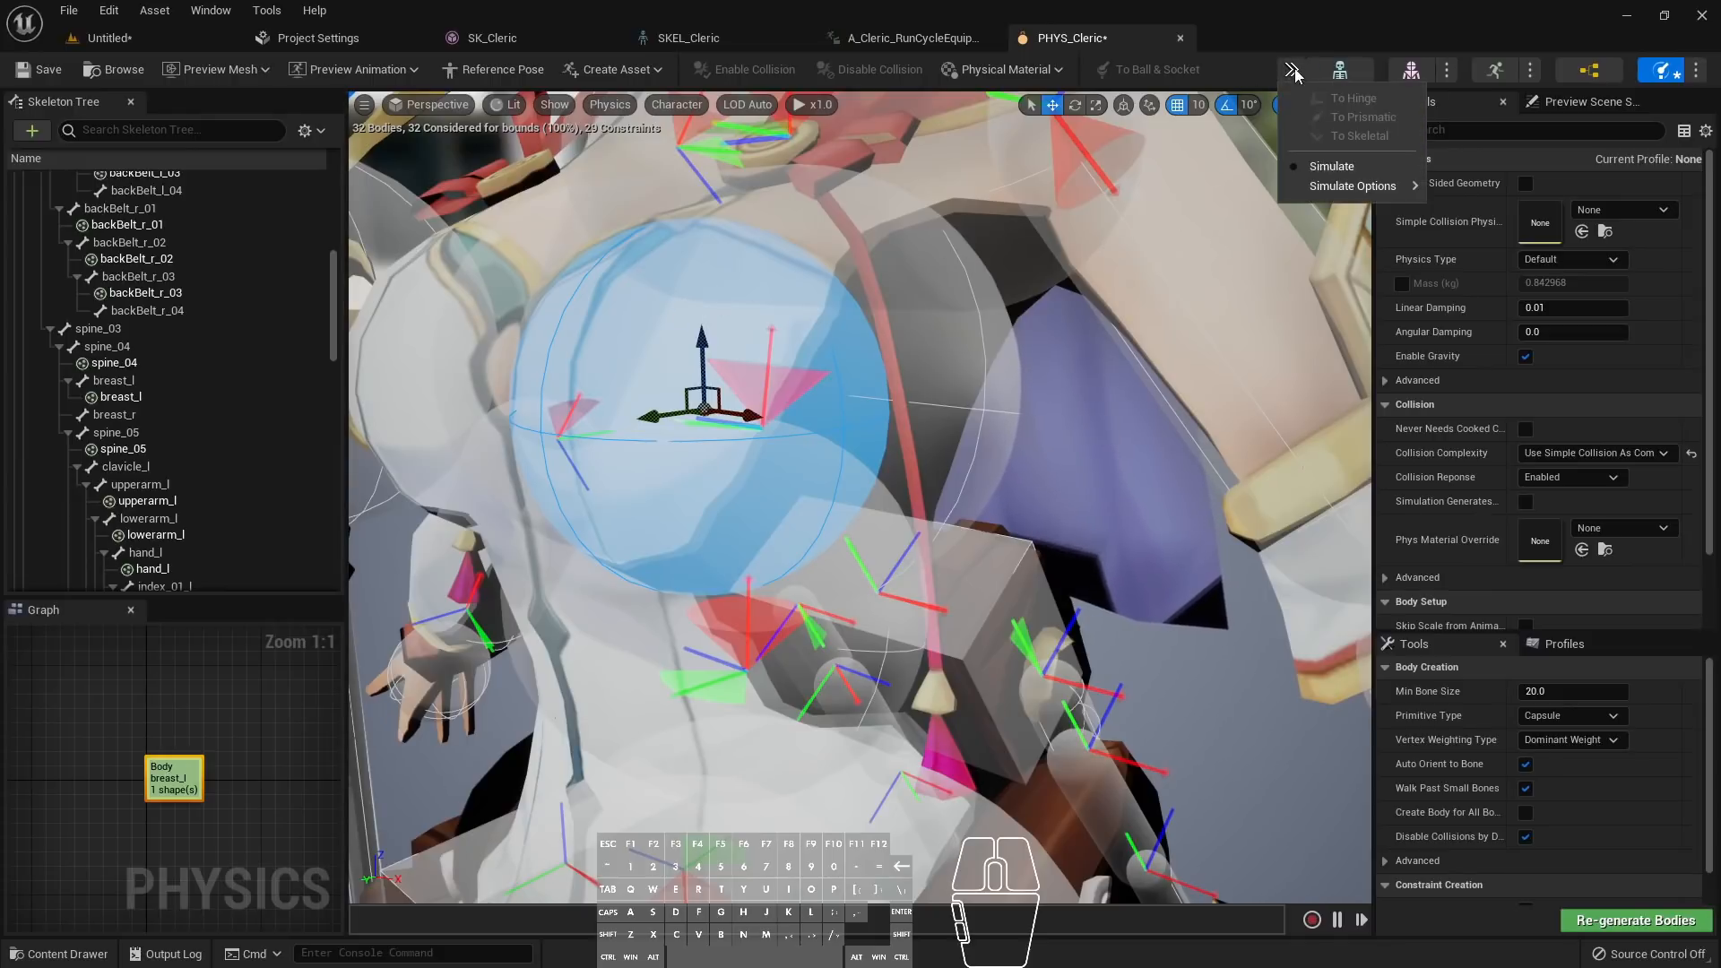
pyautogui.moveTo(1349, 185)
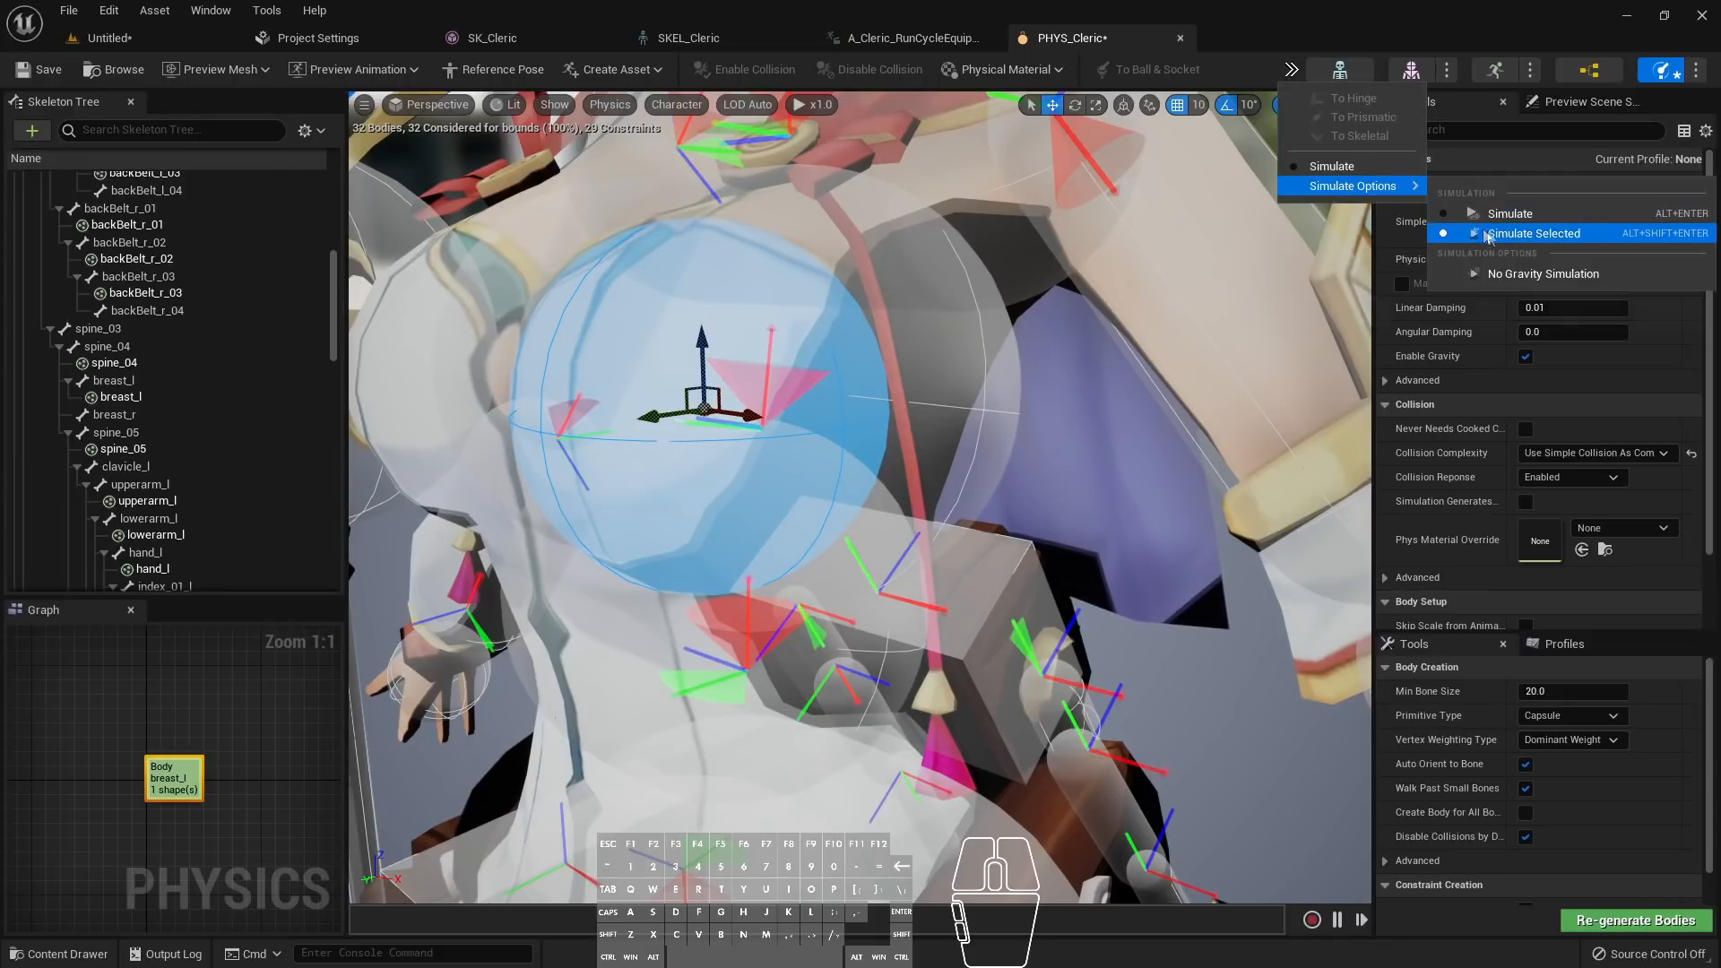
pyautogui.click(1347, 169)
pyautogui.press('s')
pyautogui.moveTo(933, 538); pyautogui.dragTo(837, 681, button='right')
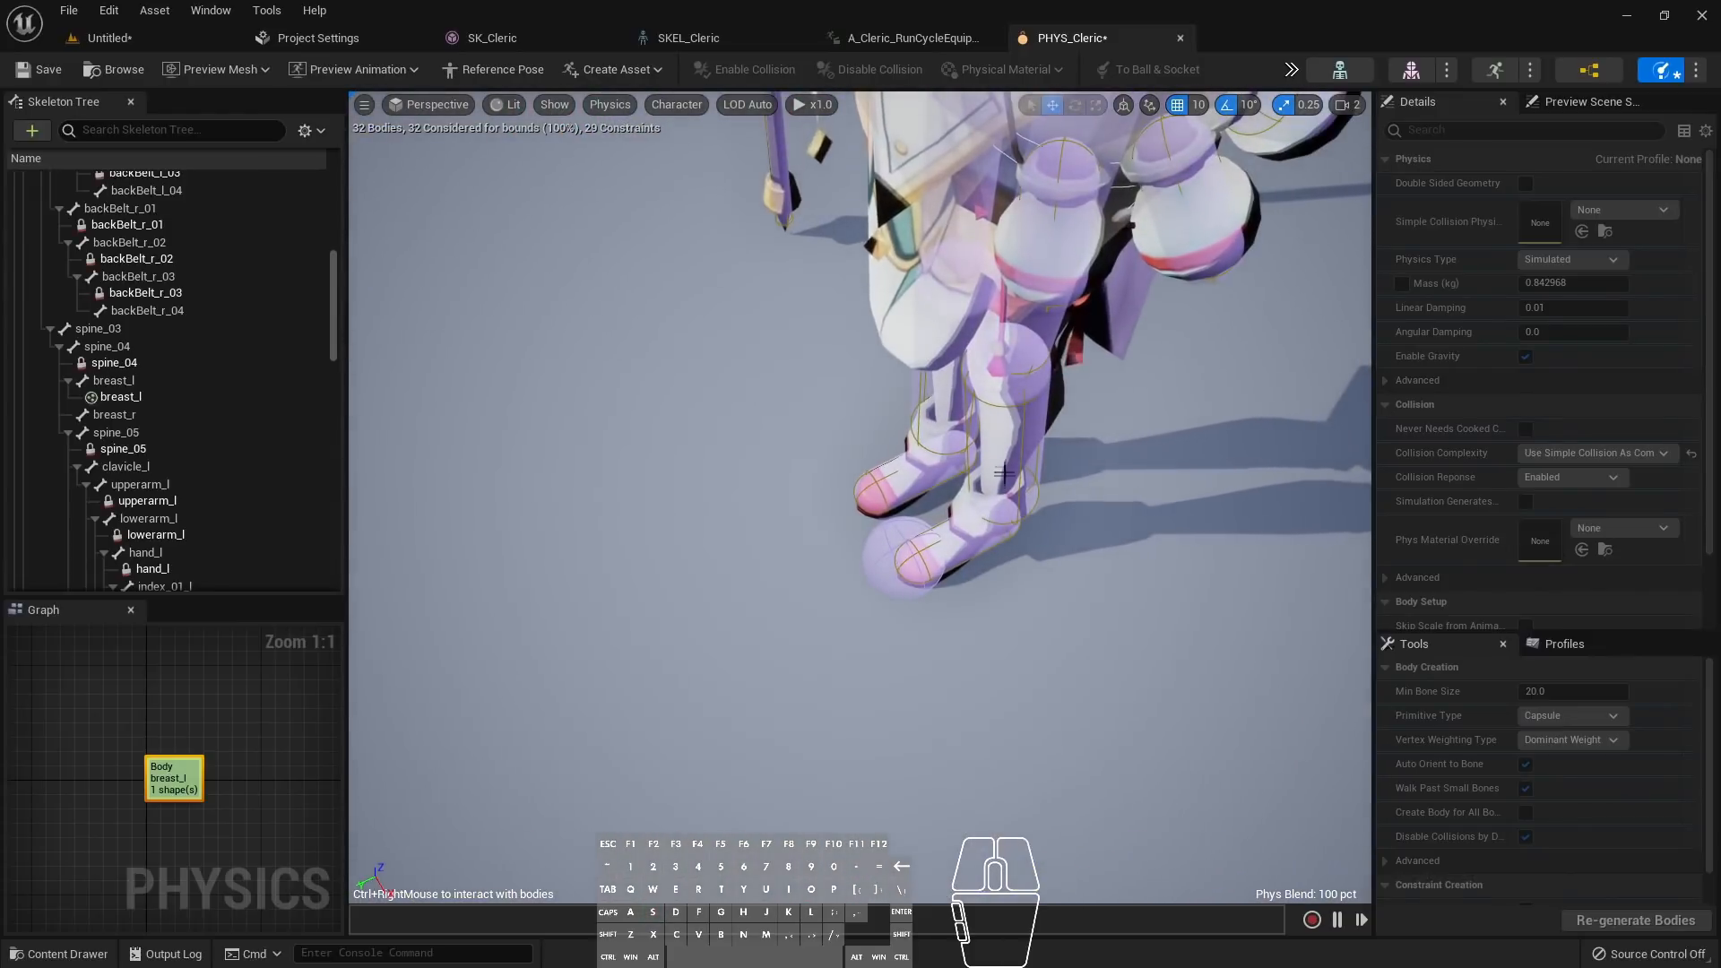
pyautogui.click(1292, 70)
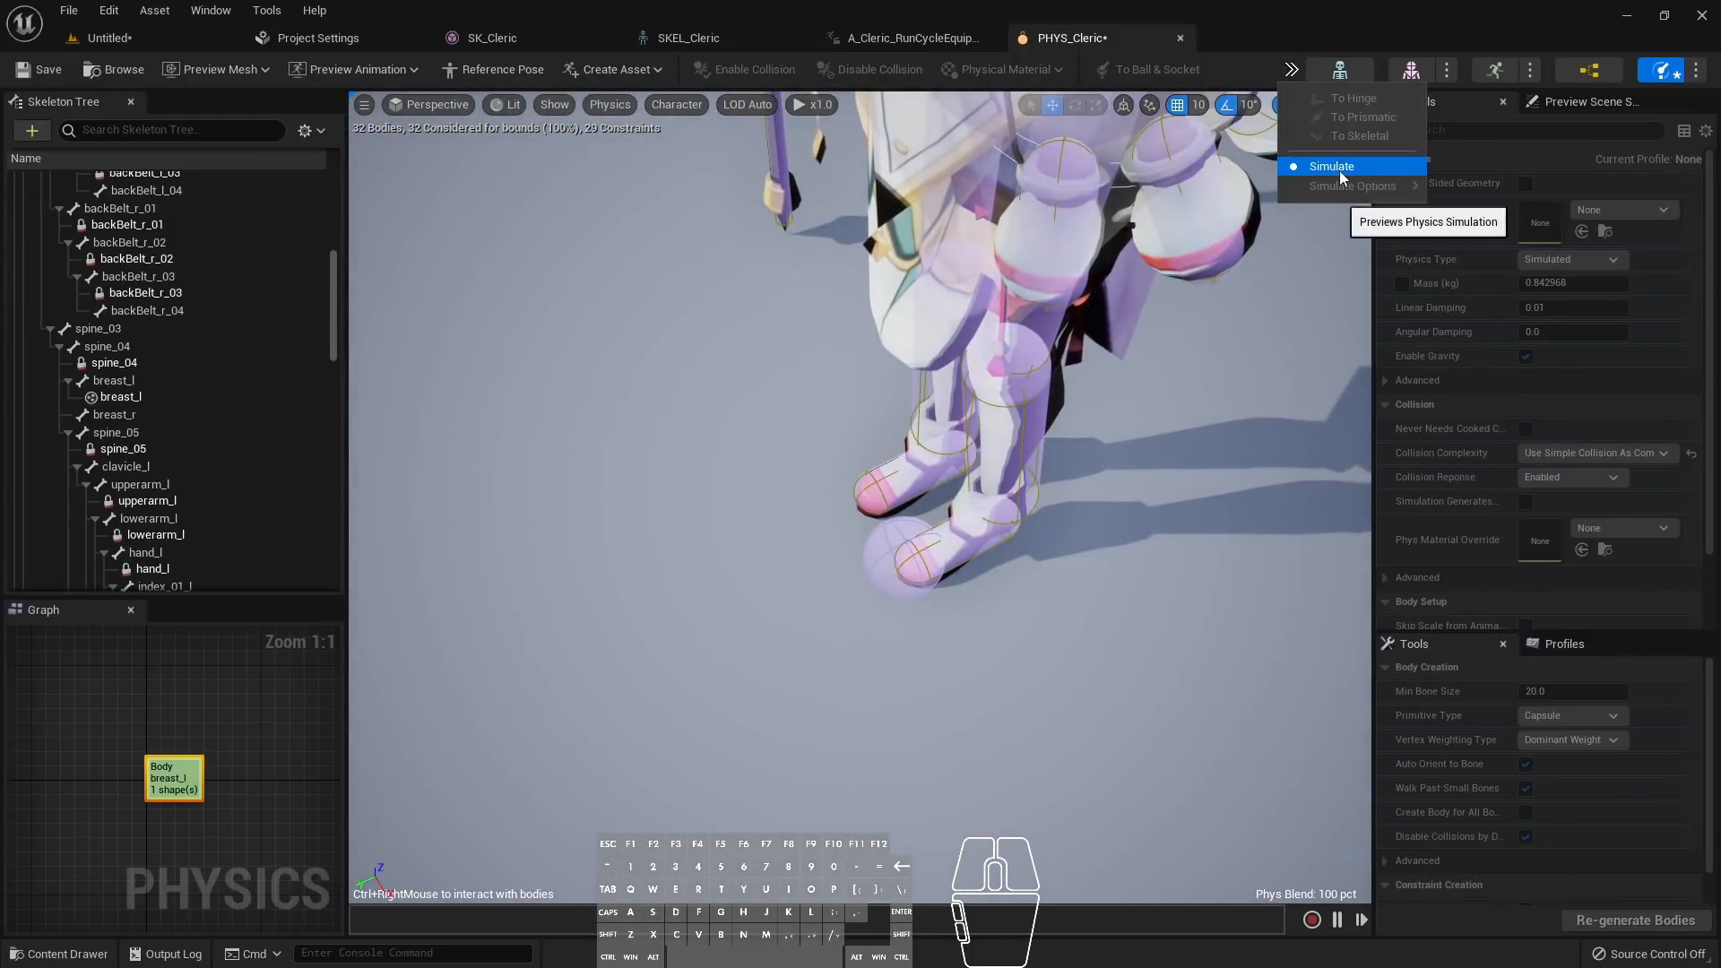
pyautogui.click(1339, 171)
pyautogui.press('w')
pyautogui.moveTo(1158, 294); pyautogui.dragTo(1121, 143, button='right')
pyautogui.press('a')
pyautogui.moveTo(915, 370)
pyautogui.mouseDown(button='right')
pyautogui.moveTo(995, 377)
pyautogui.moveTo(888, 368)
pyautogui.moveTo(915, 370)
pyautogui.mouseUp(button='right')
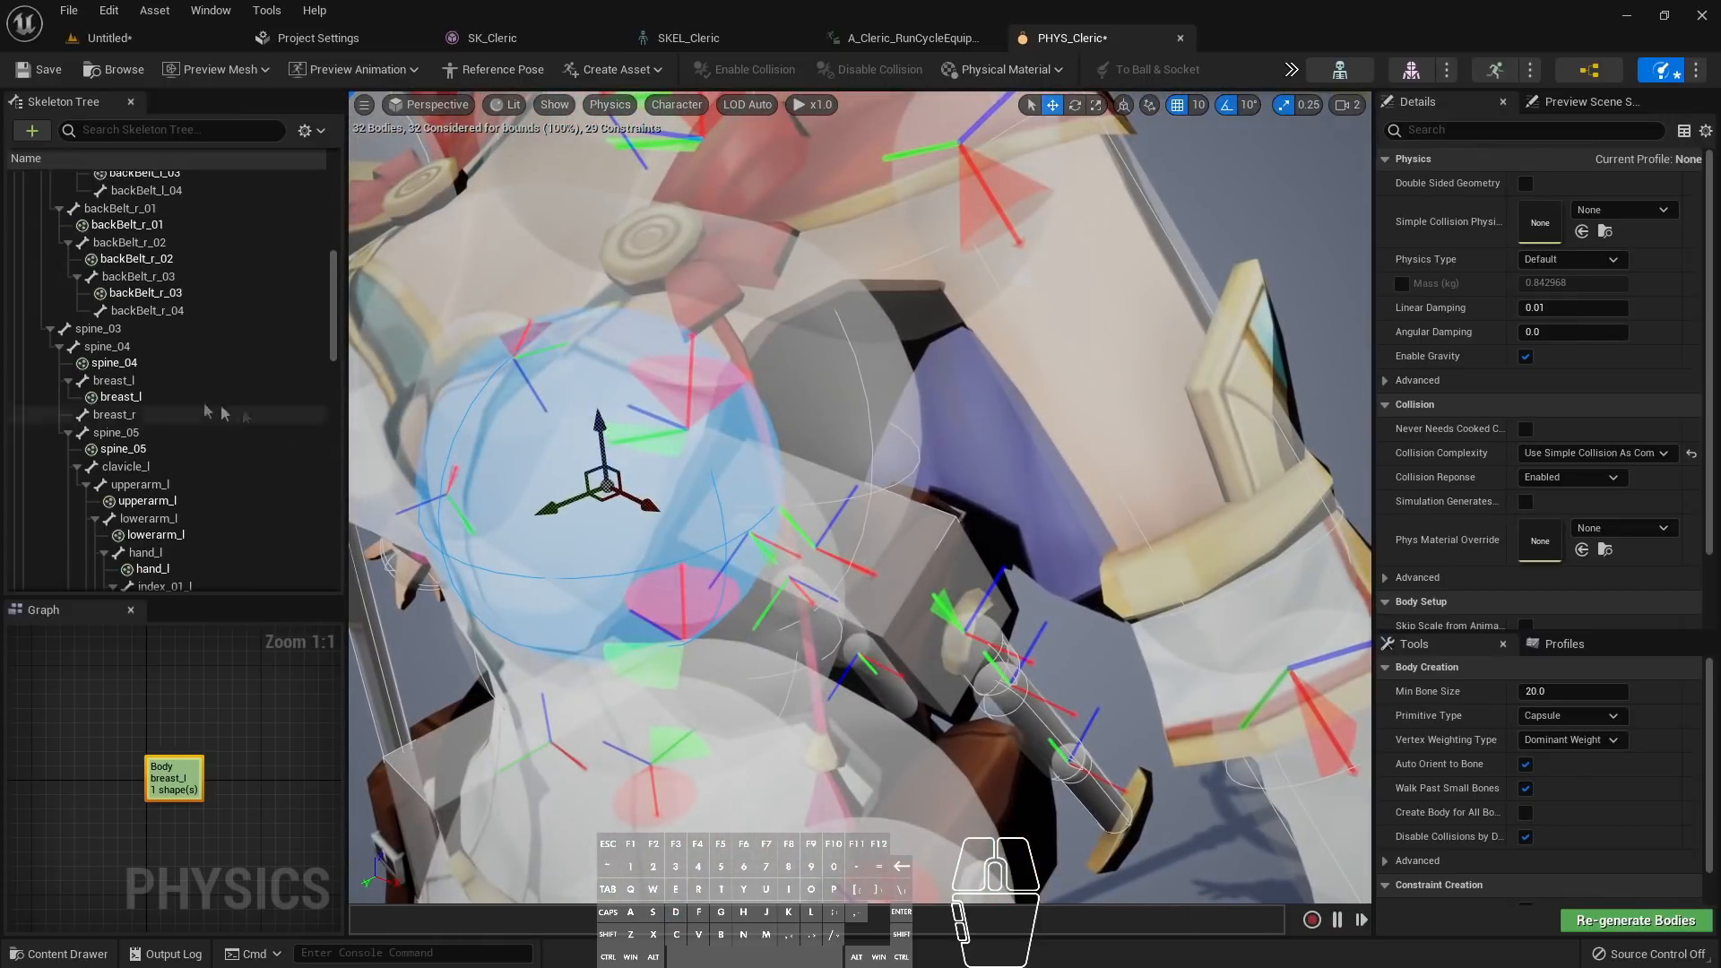
pyautogui.click(112, 400)
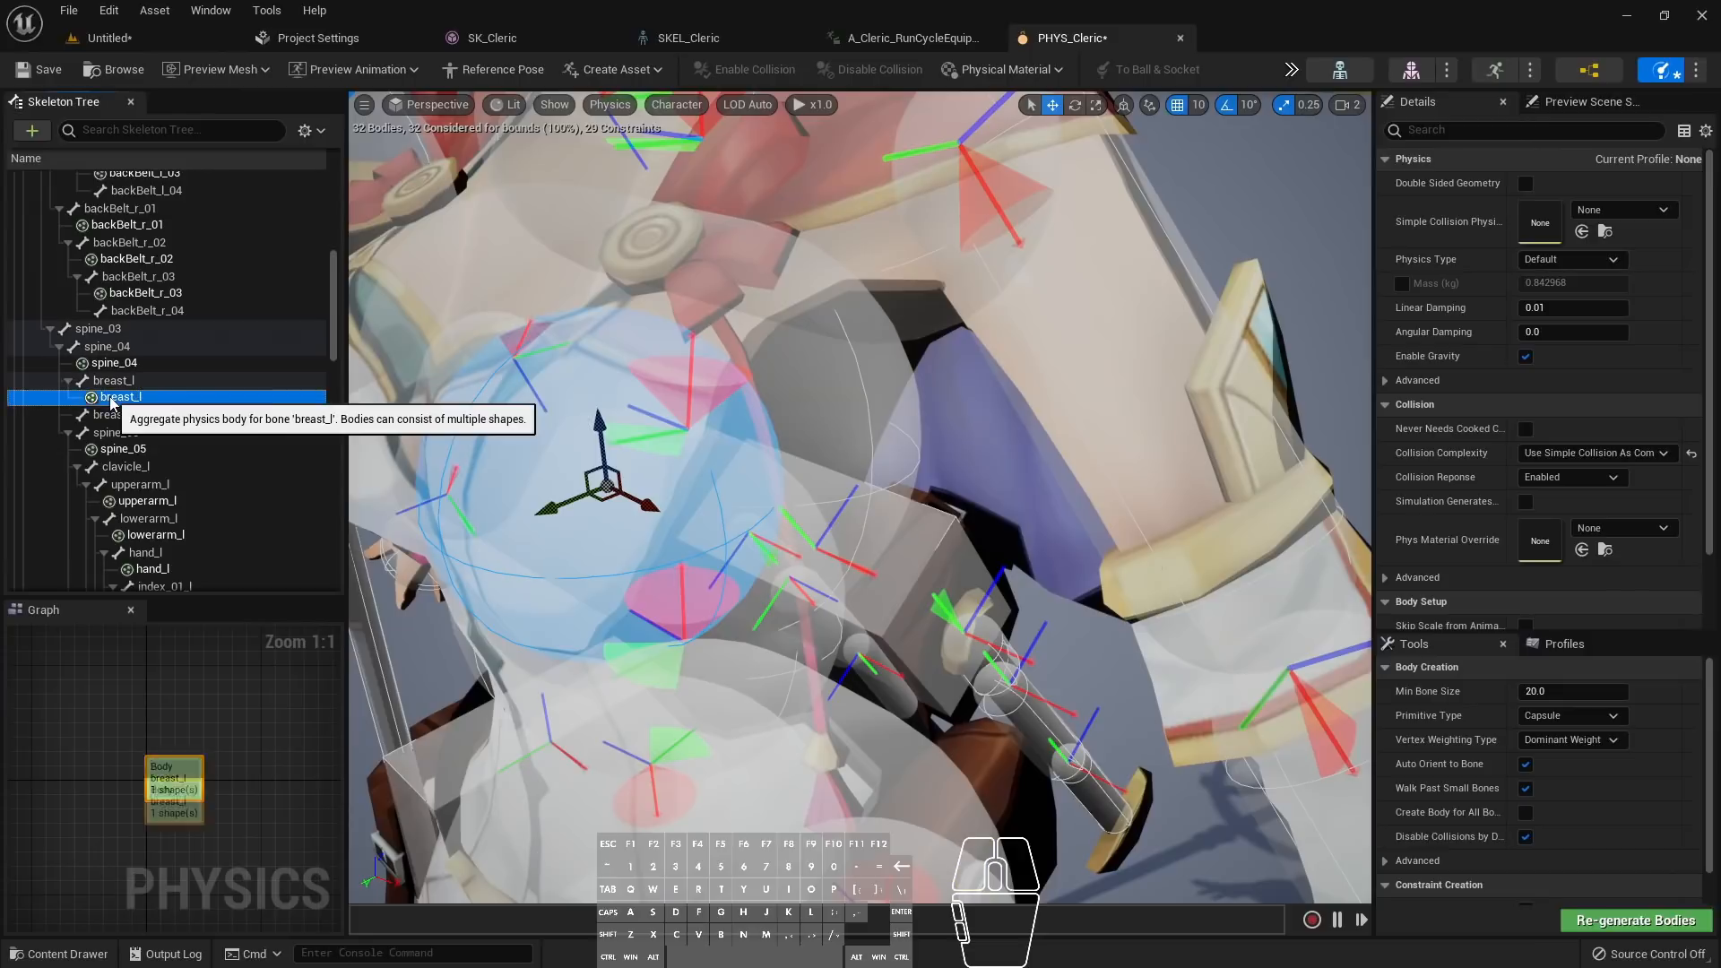
pyautogui.rightClick(130, 408)
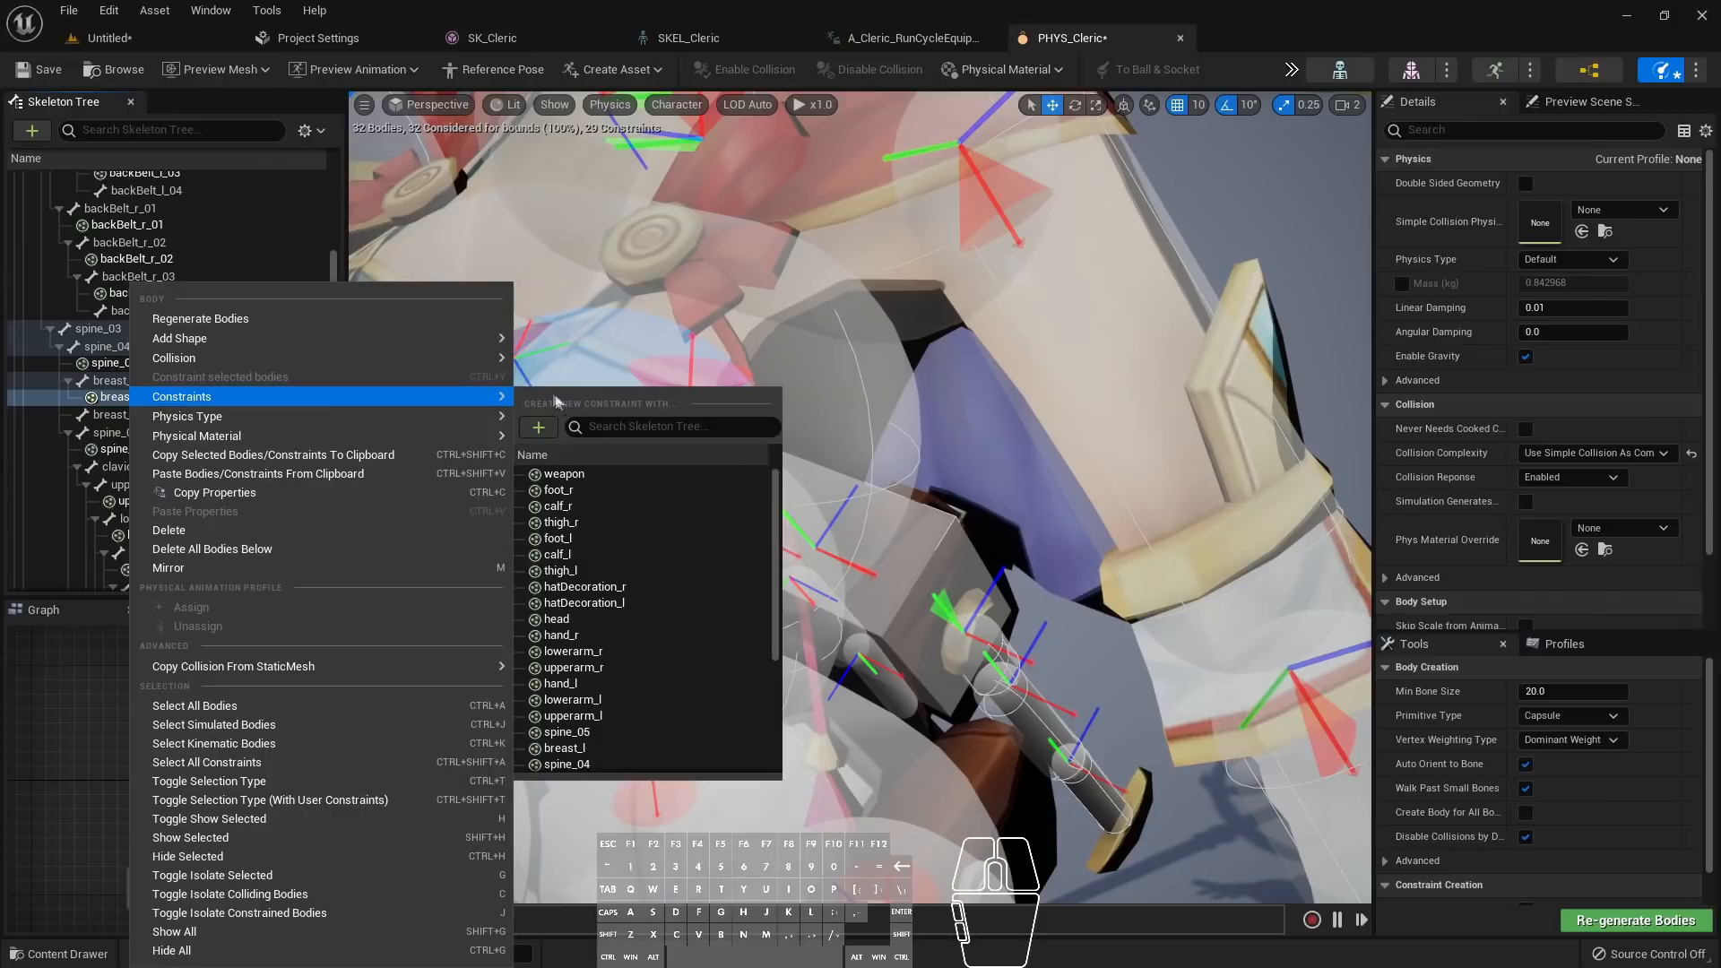
pyautogui.scroll(-4, 627, 573)
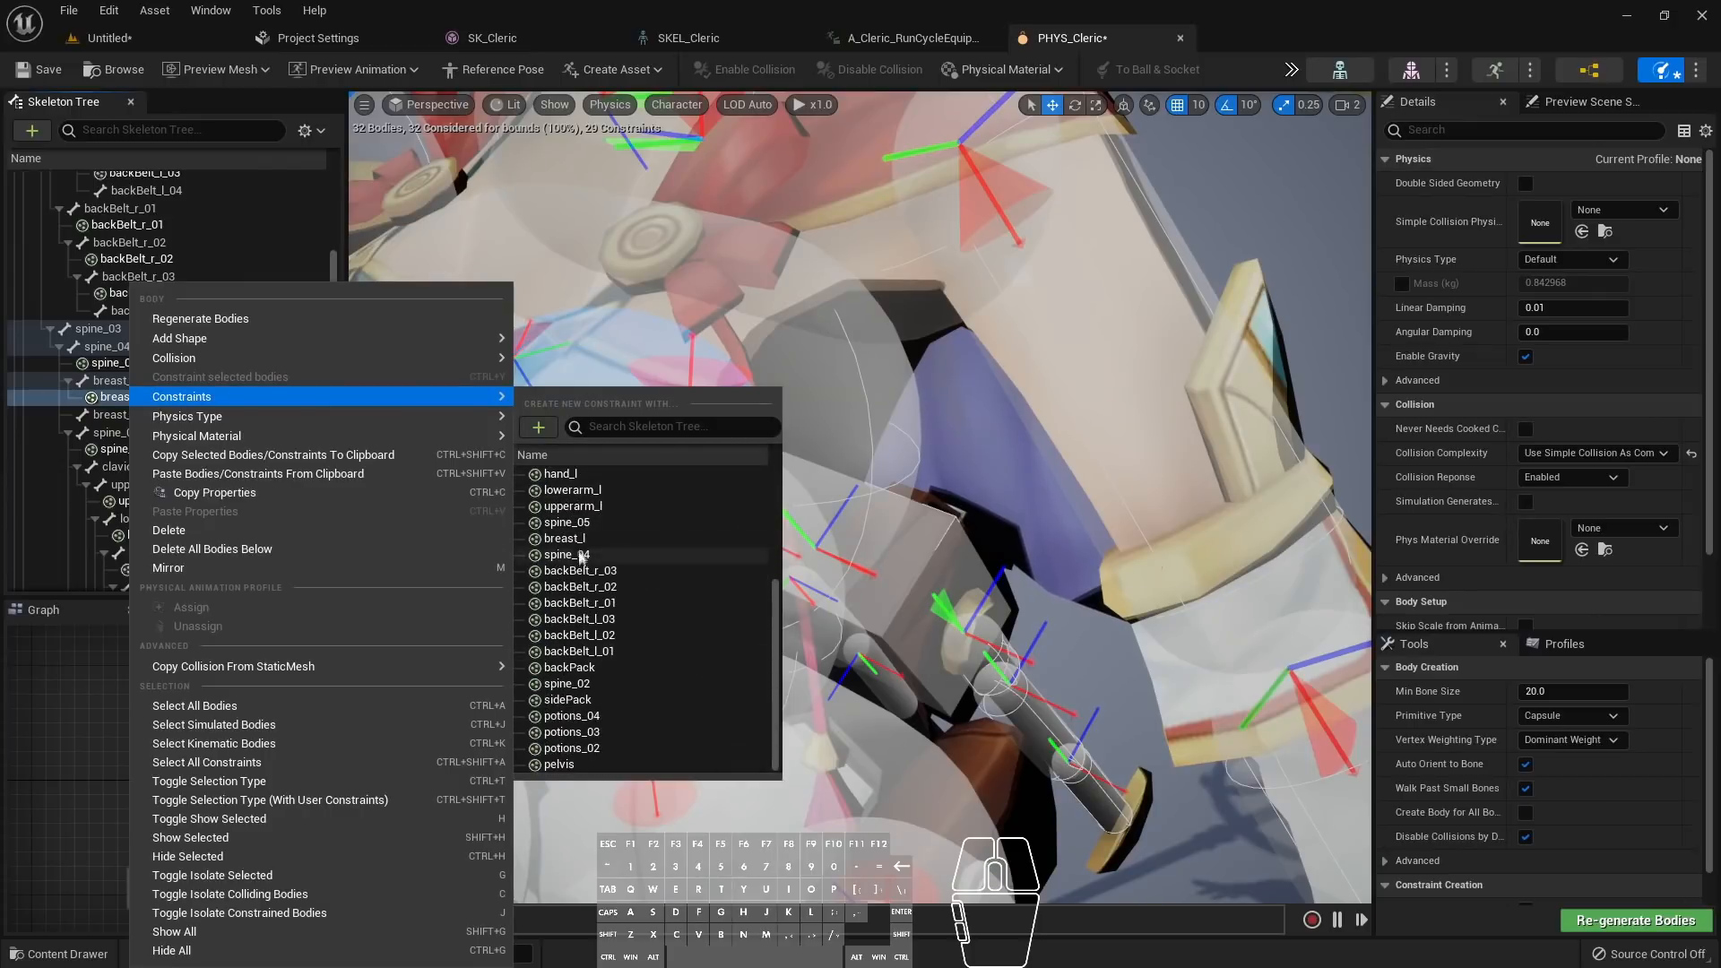
pyautogui.scroll(3, 618, 591)
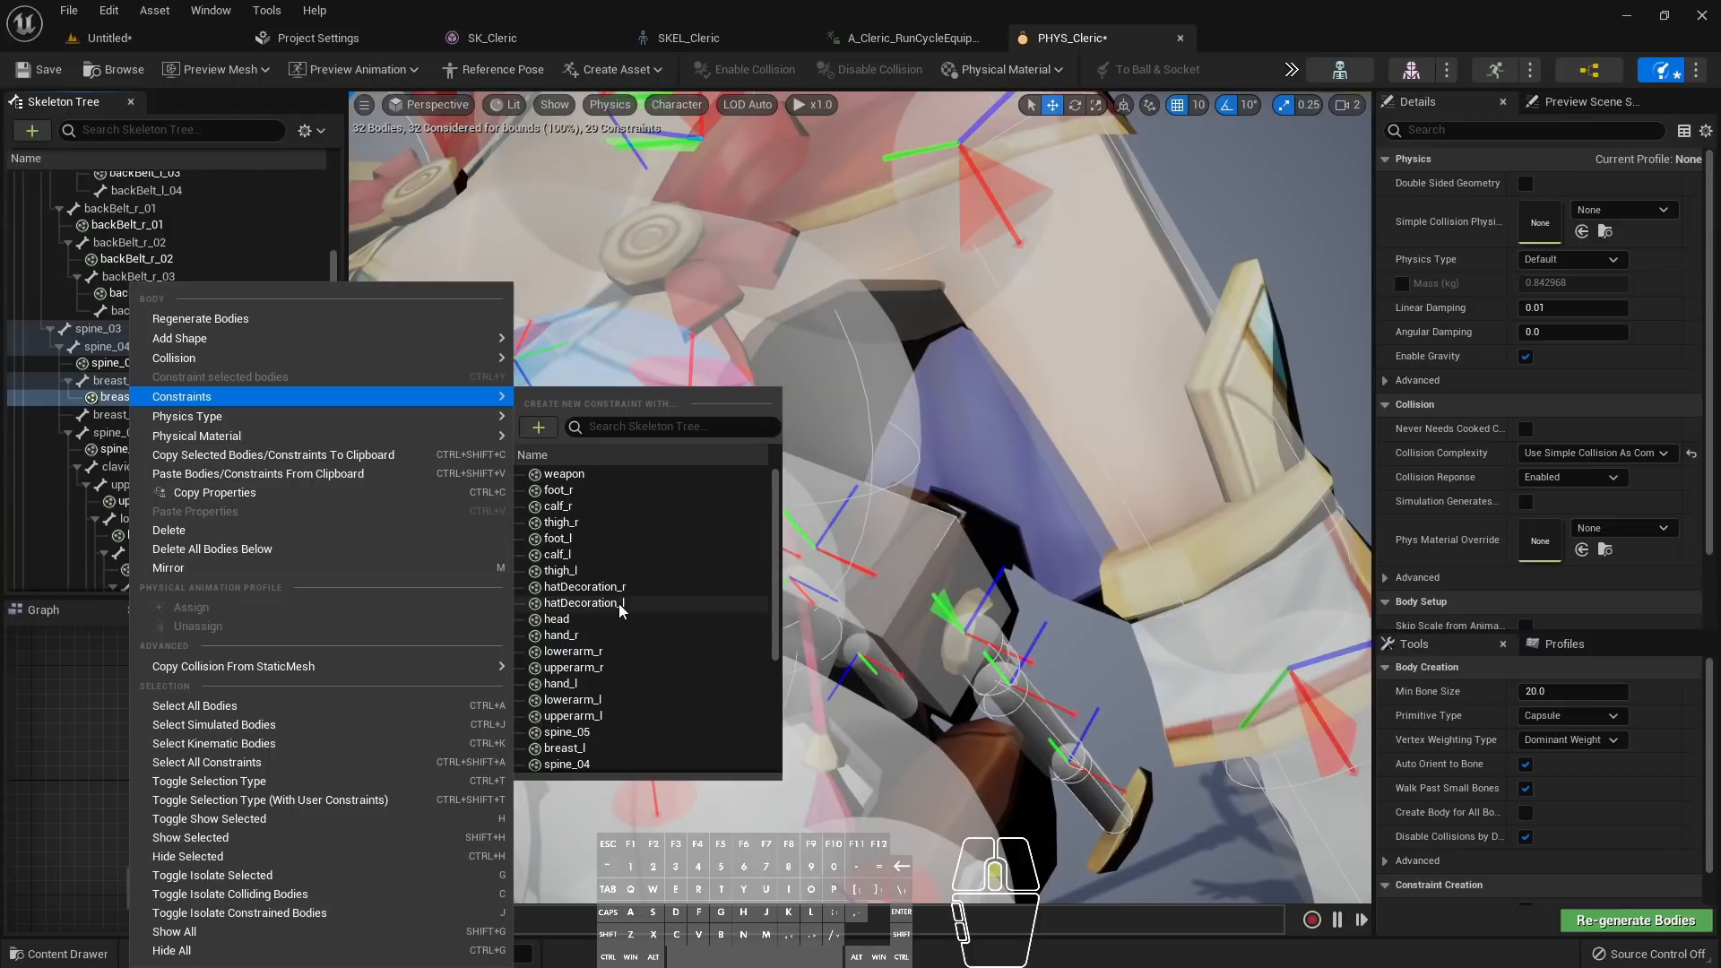
pyautogui.scroll(2, 617, 604)
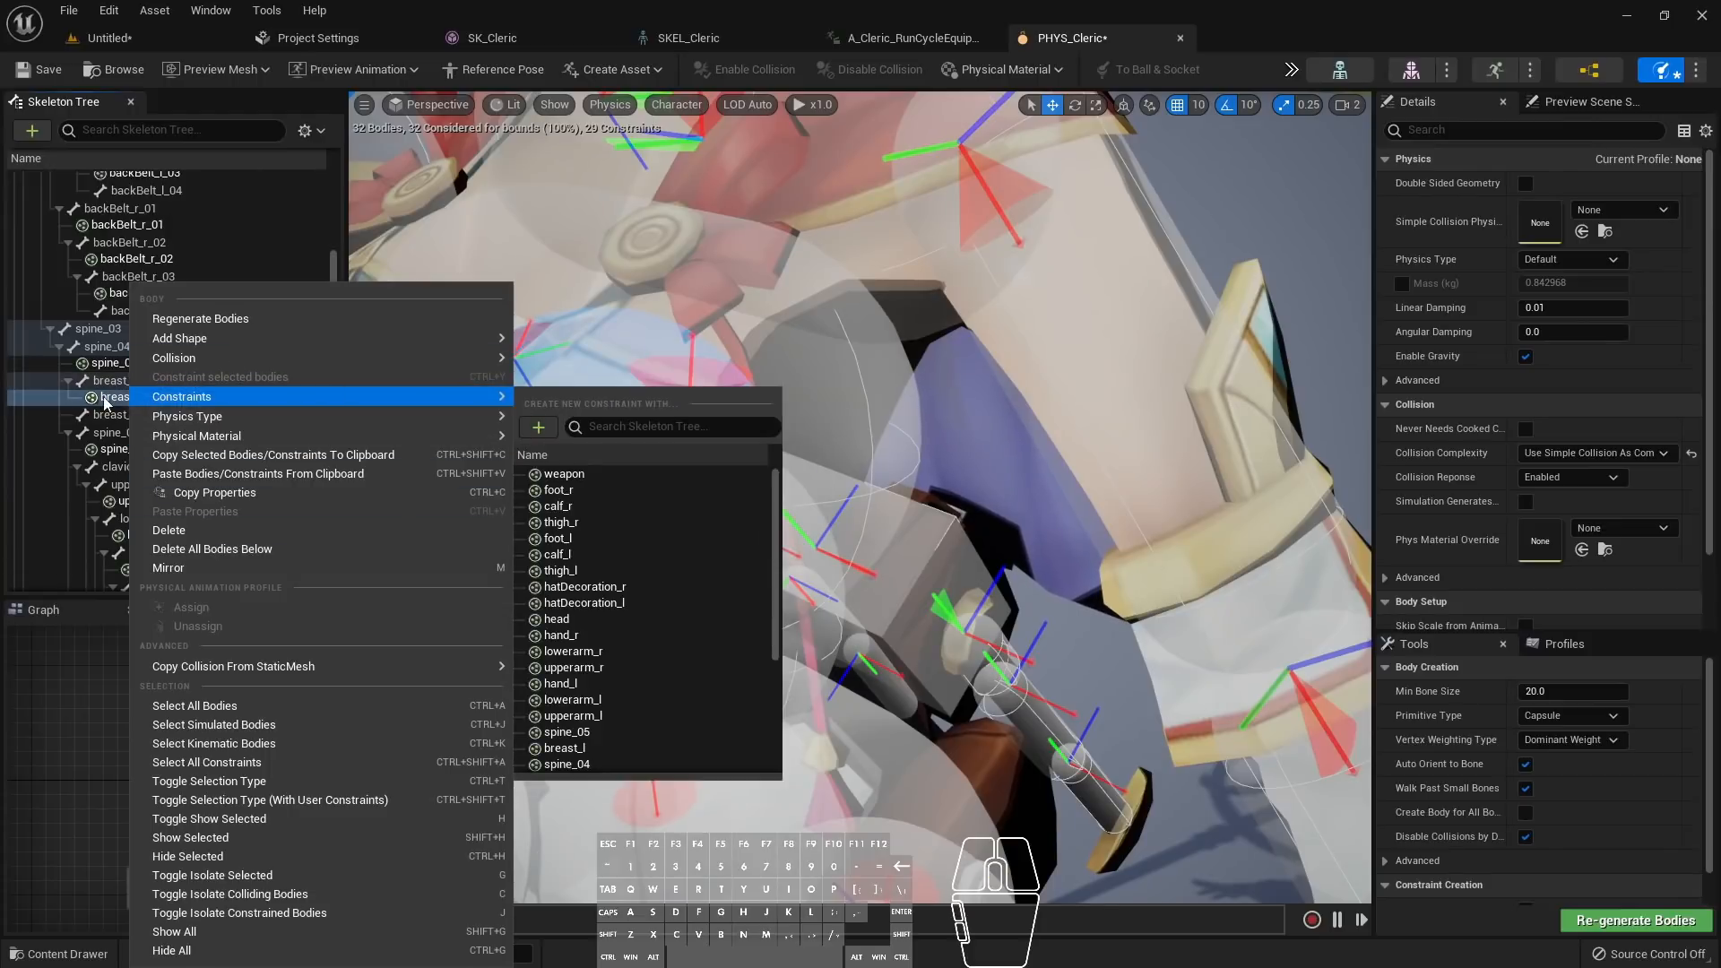
pyautogui.click(105, 400)
# Compare the breast_l and spine_04 bones with their physics bodies on the chest
pyautogui.moveTo(834, 346); pyautogui.dragTo(628, 446, button='right')
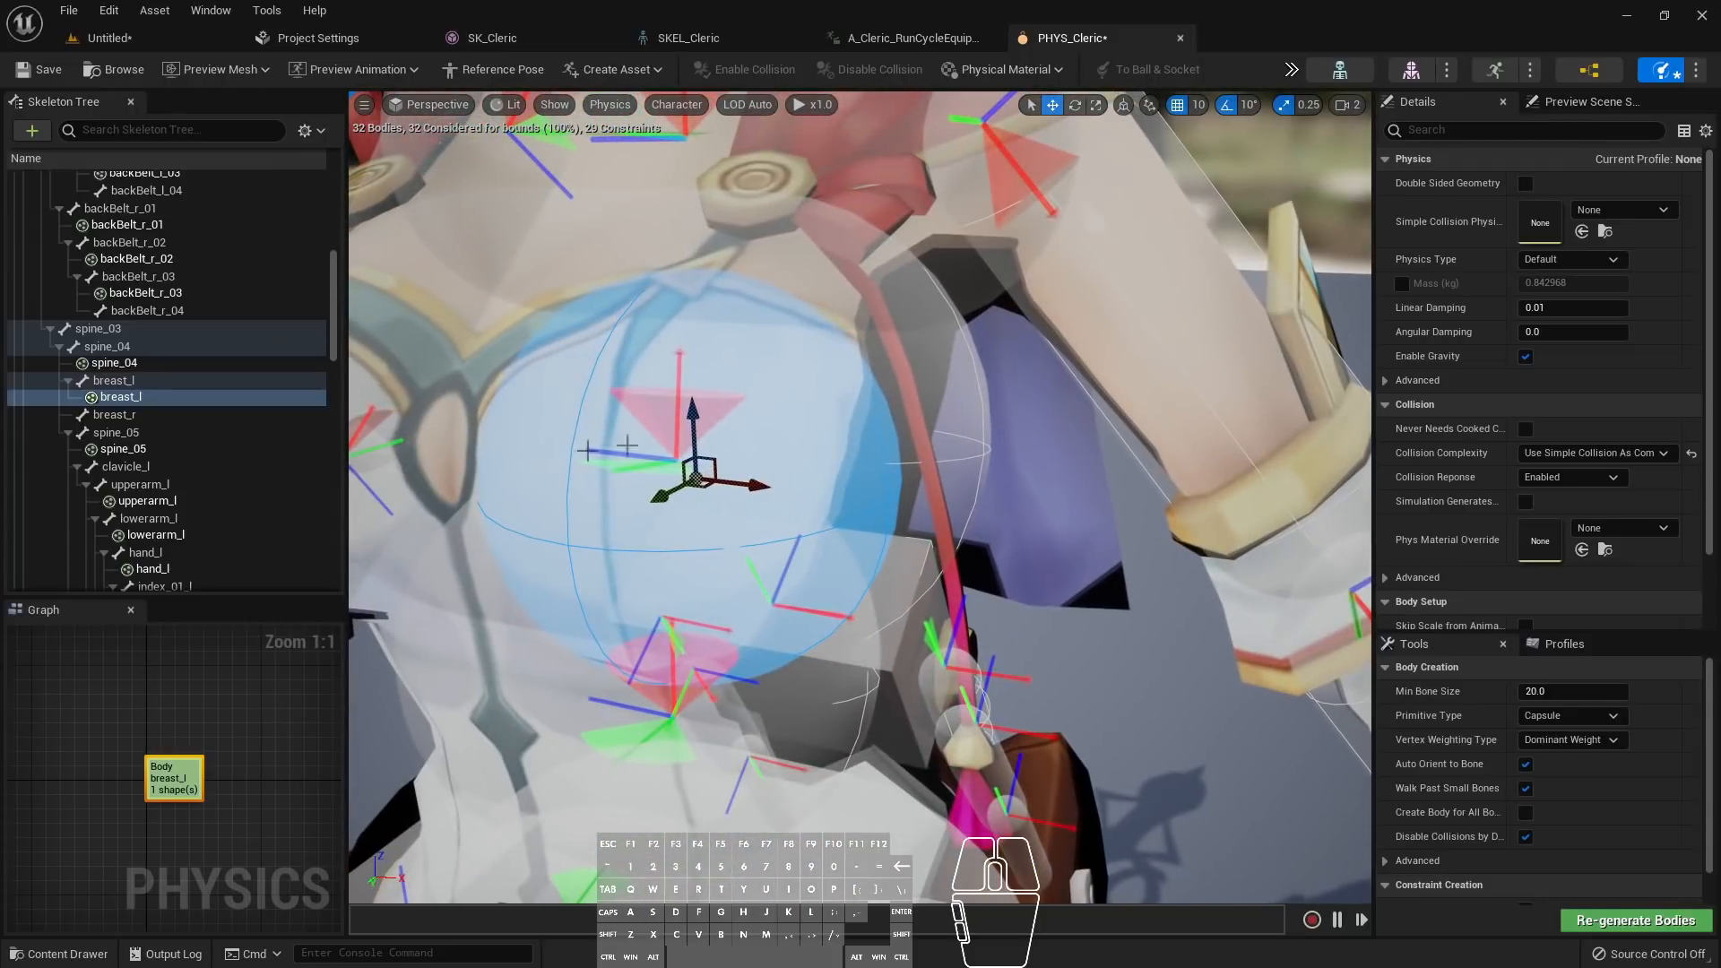
pyautogui.click(114, 380)
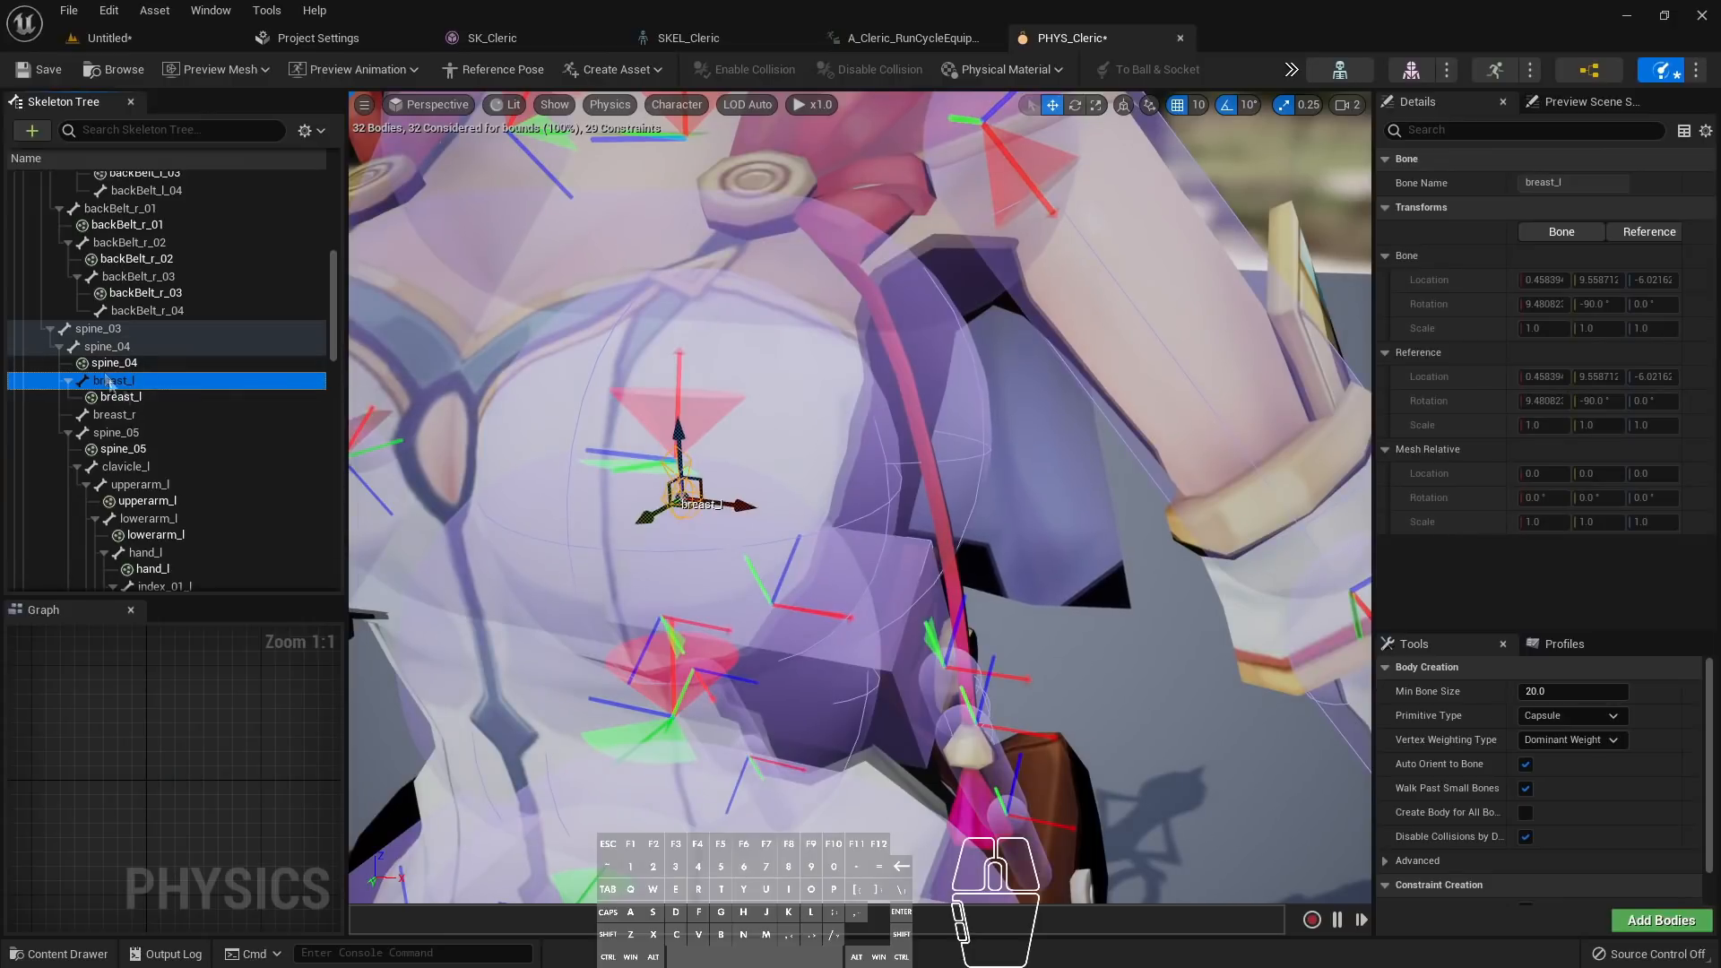
pyautogui.click(103, 349)
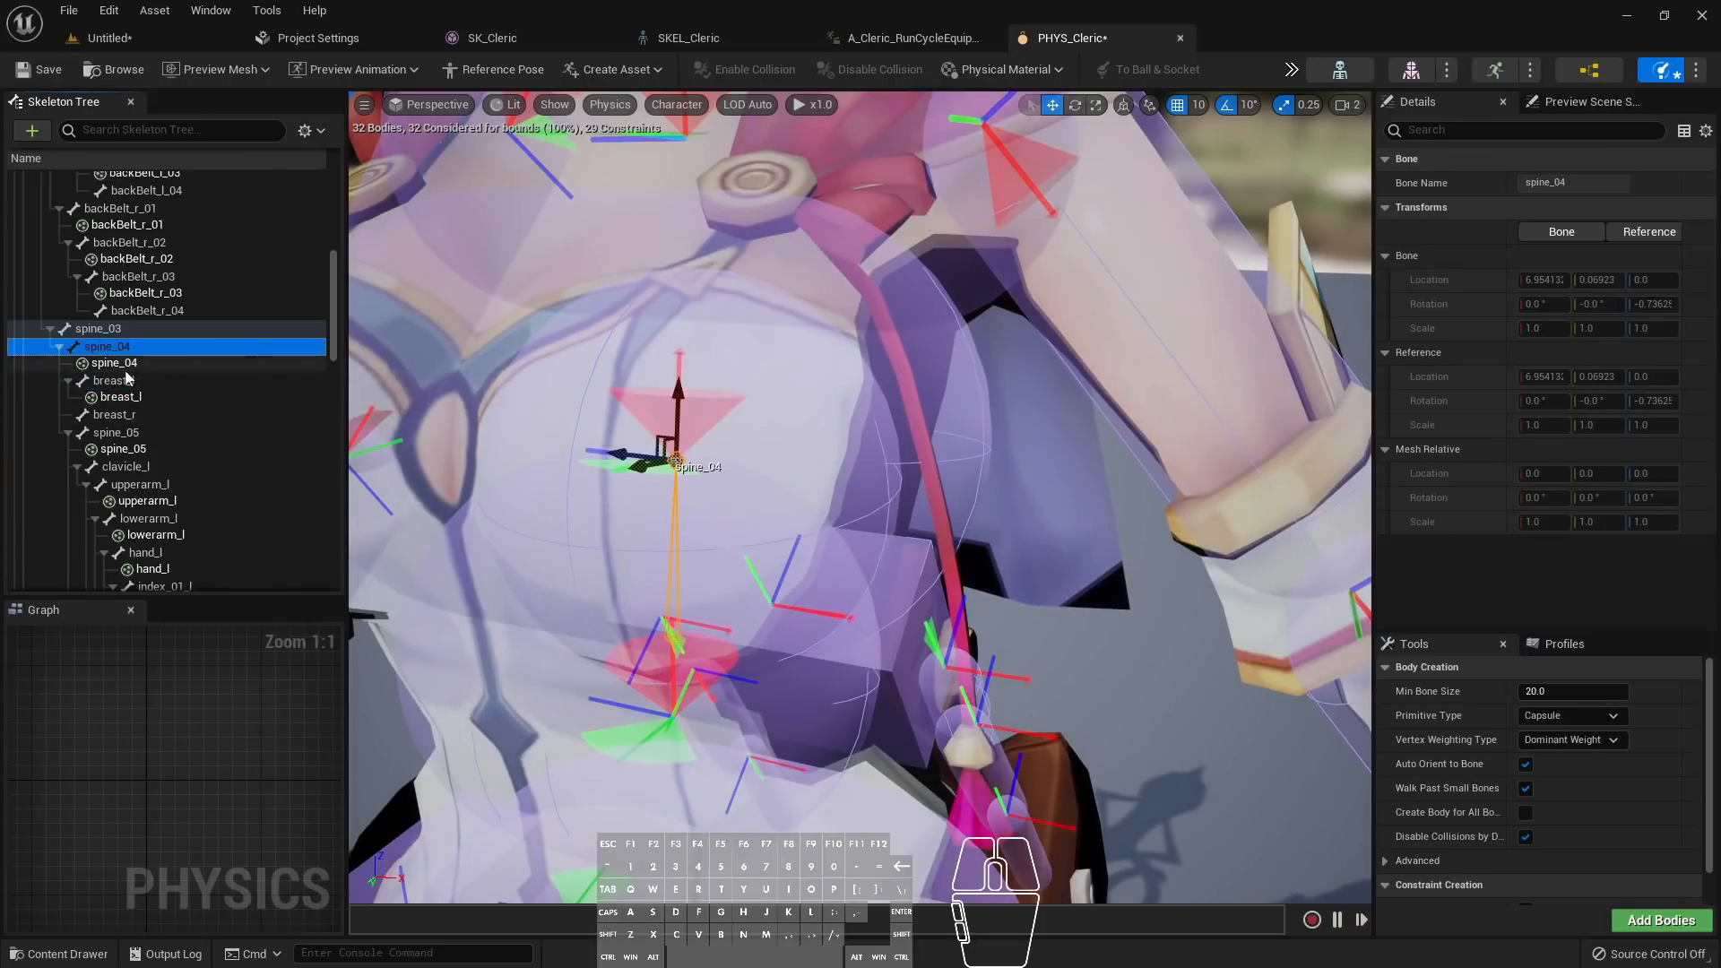
pyautogui.click(106, 363)
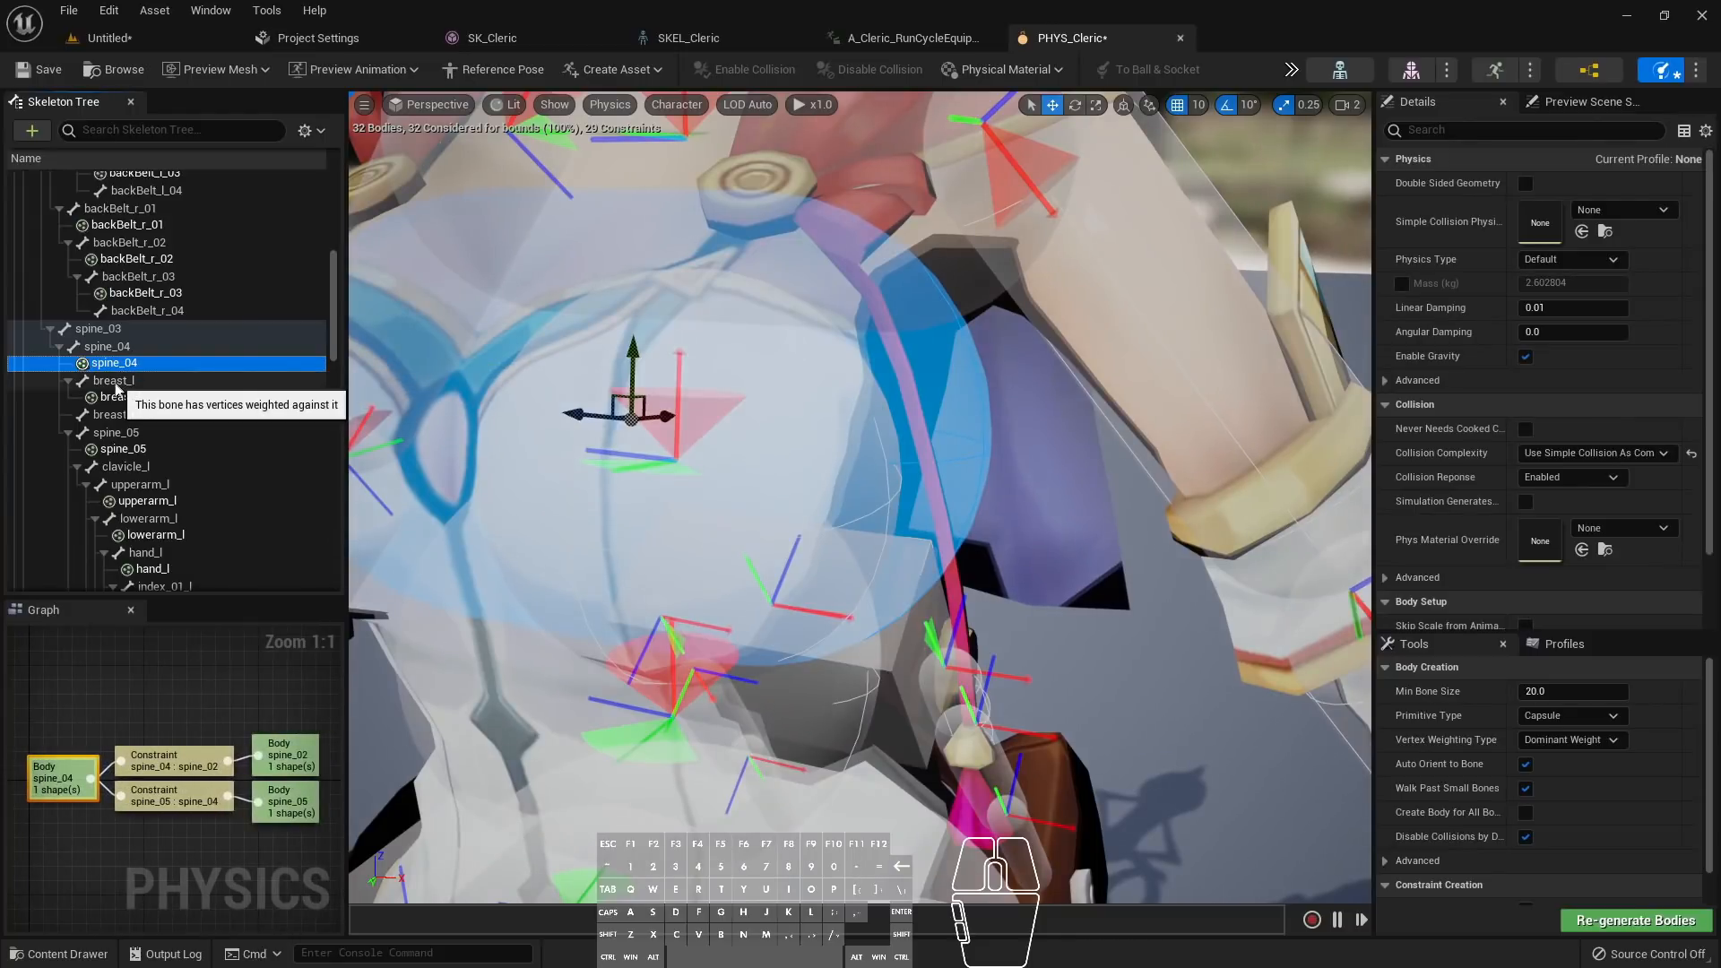
pyautogui.moveTo(694, 477); pyautogui.dragTo(479, 431, button='right')
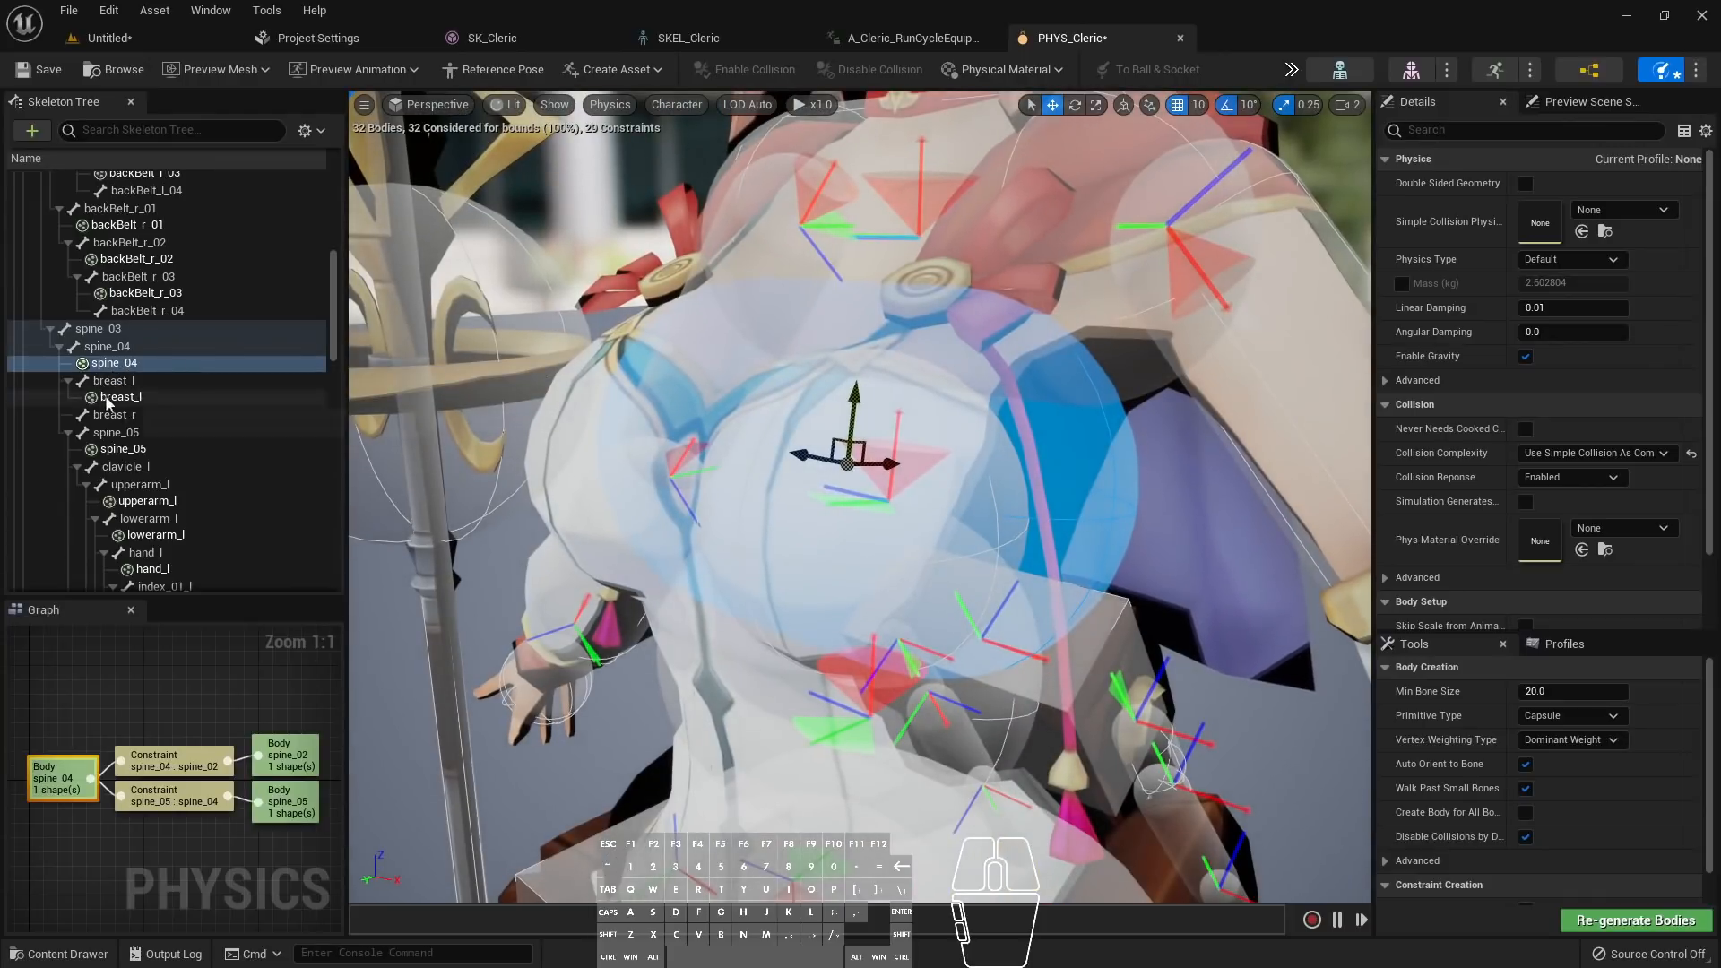
pyautogui.click(108, 398)
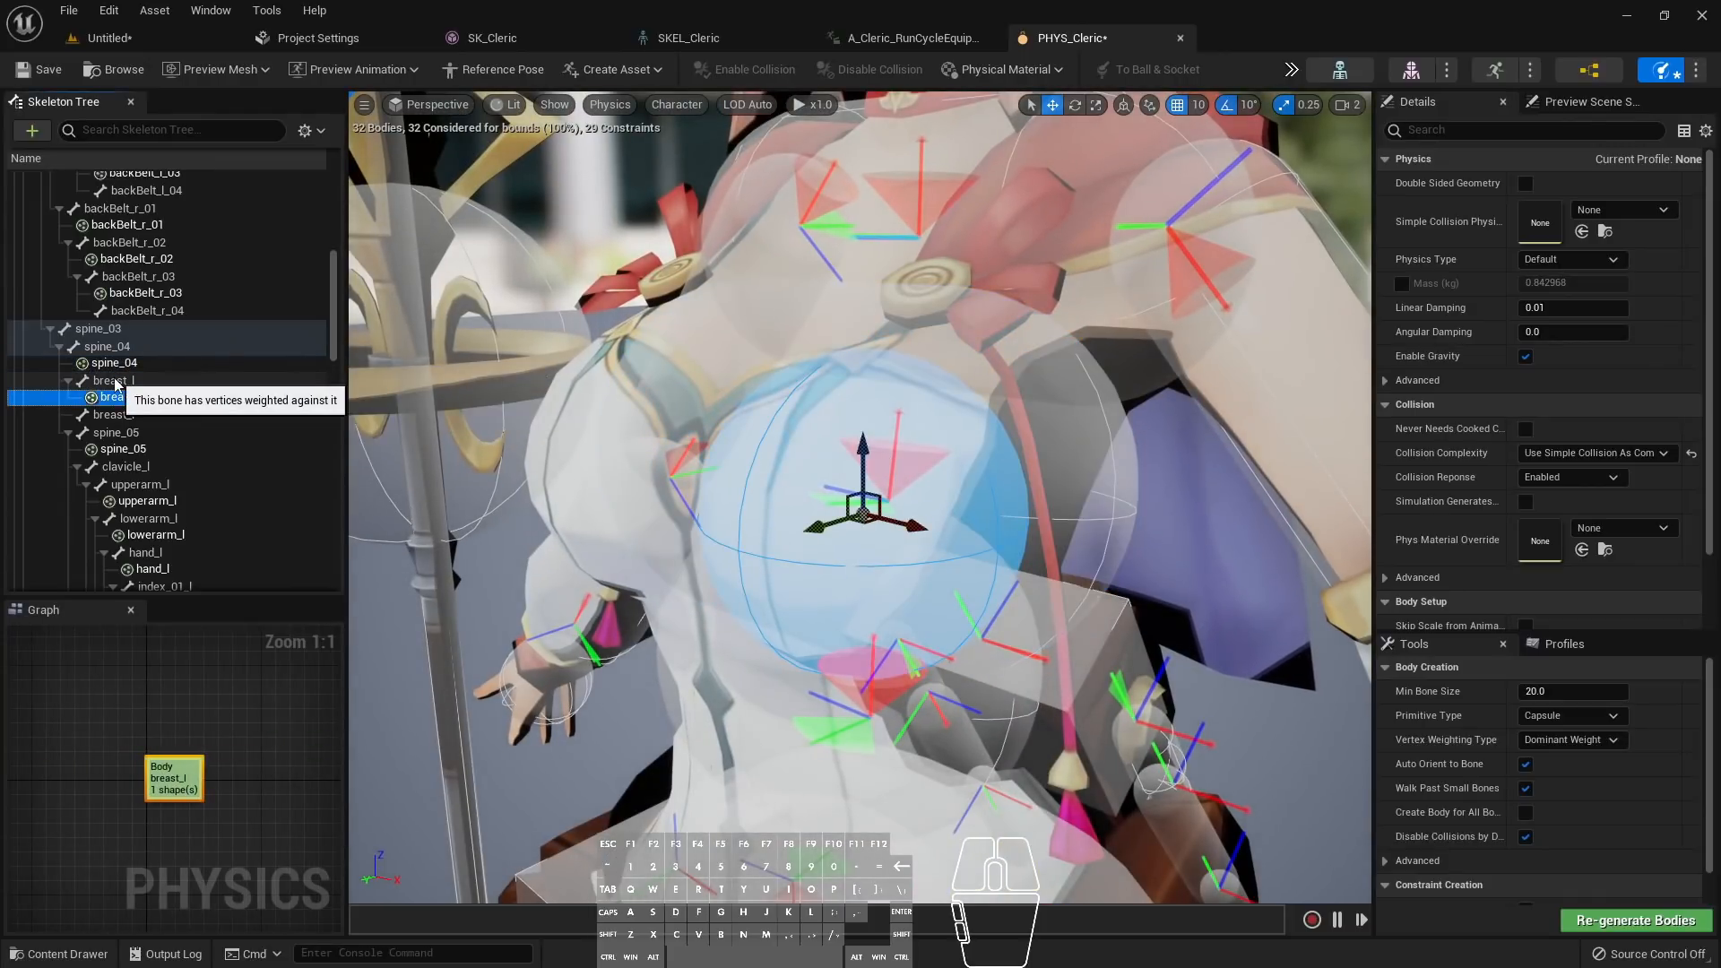
pyautogui.click(119, 380)
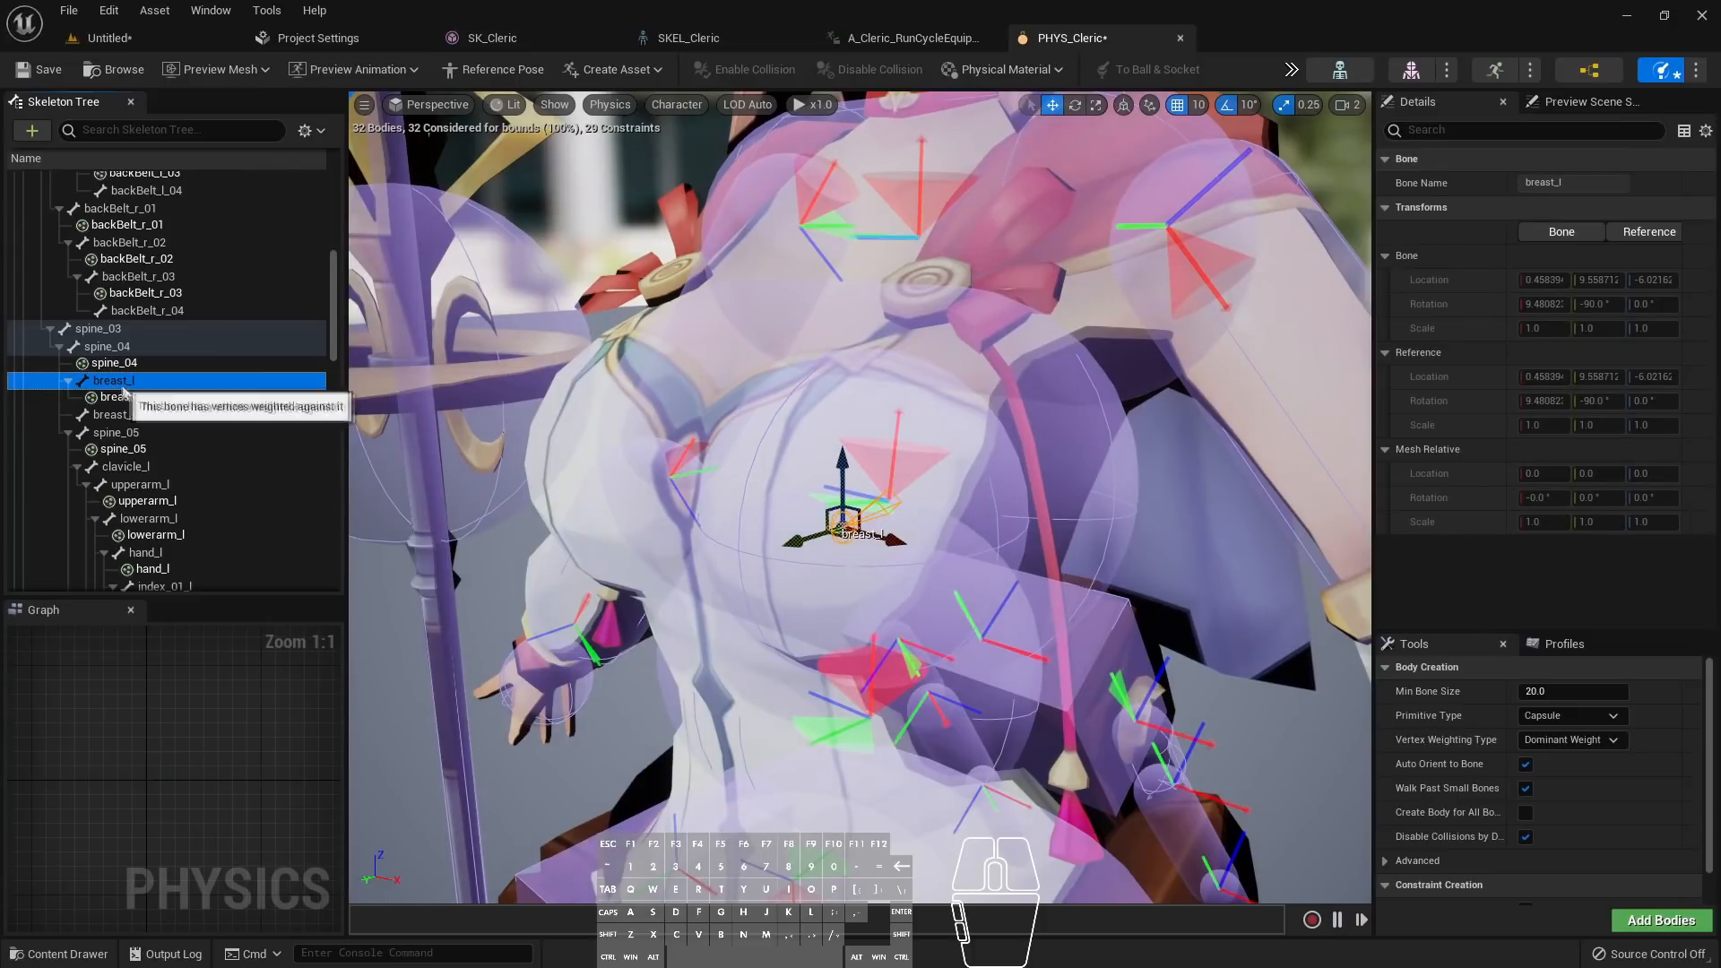
# Create a new constraint between the breast_l body and the spine_04 body
pyautogui.click(99, 399)
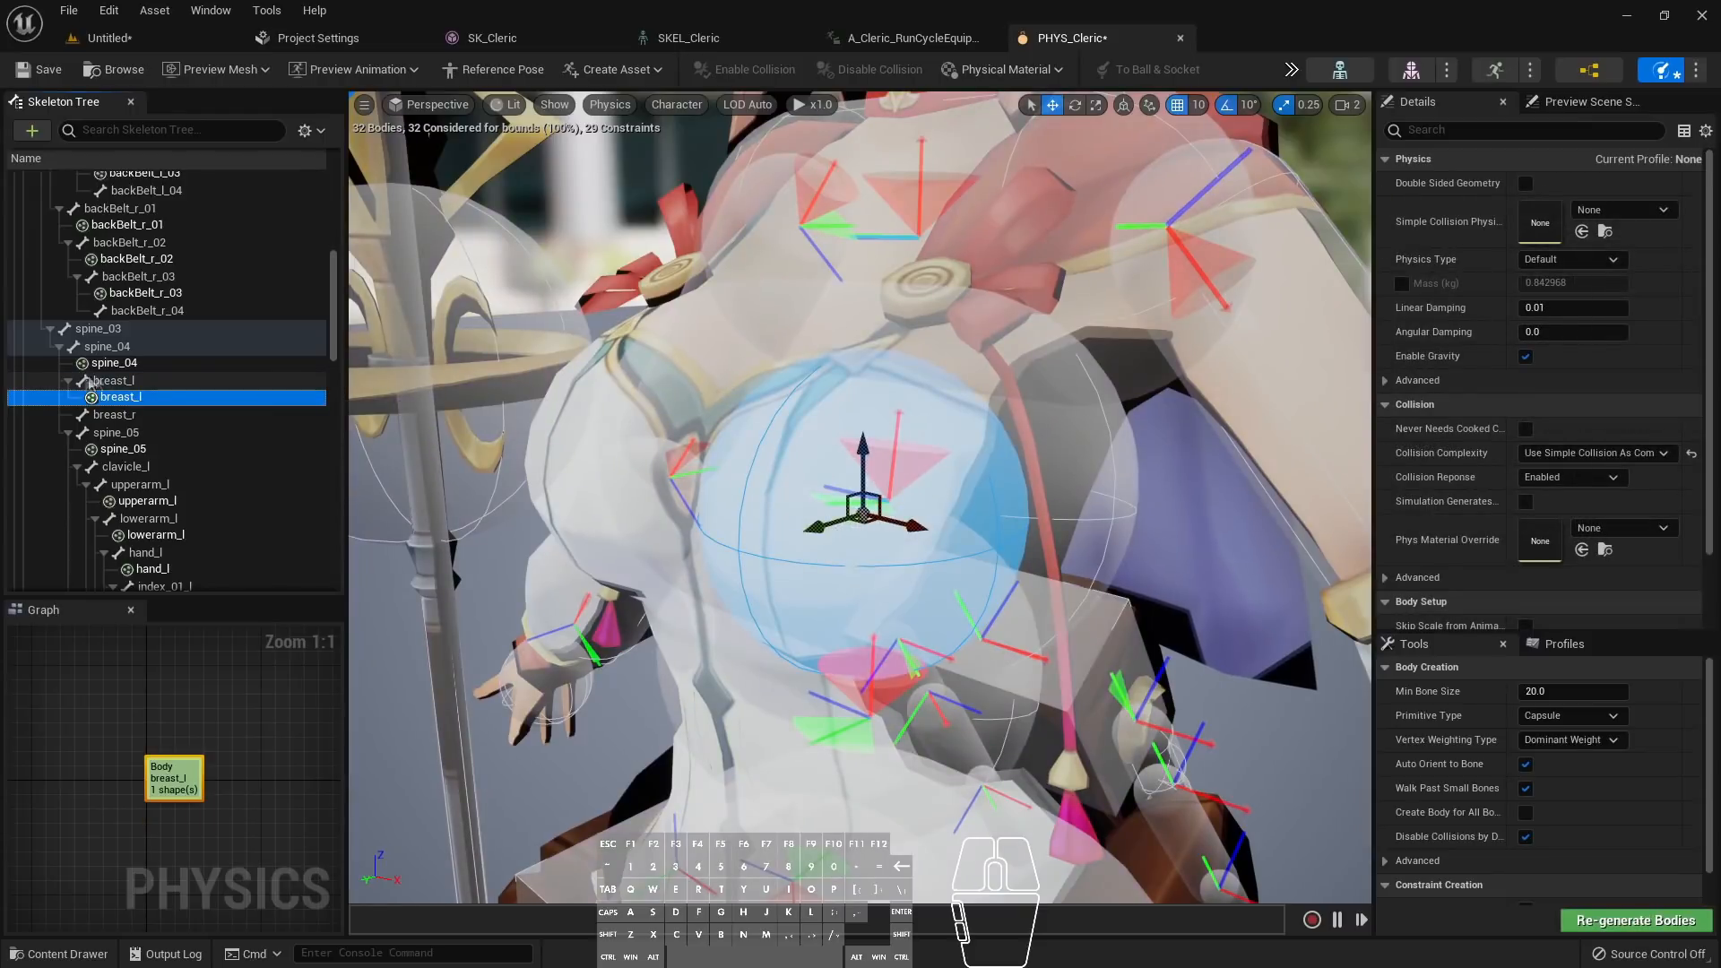
pyautogui.rightClick(106, 399)
pyautogui.moveTo(262, 399)
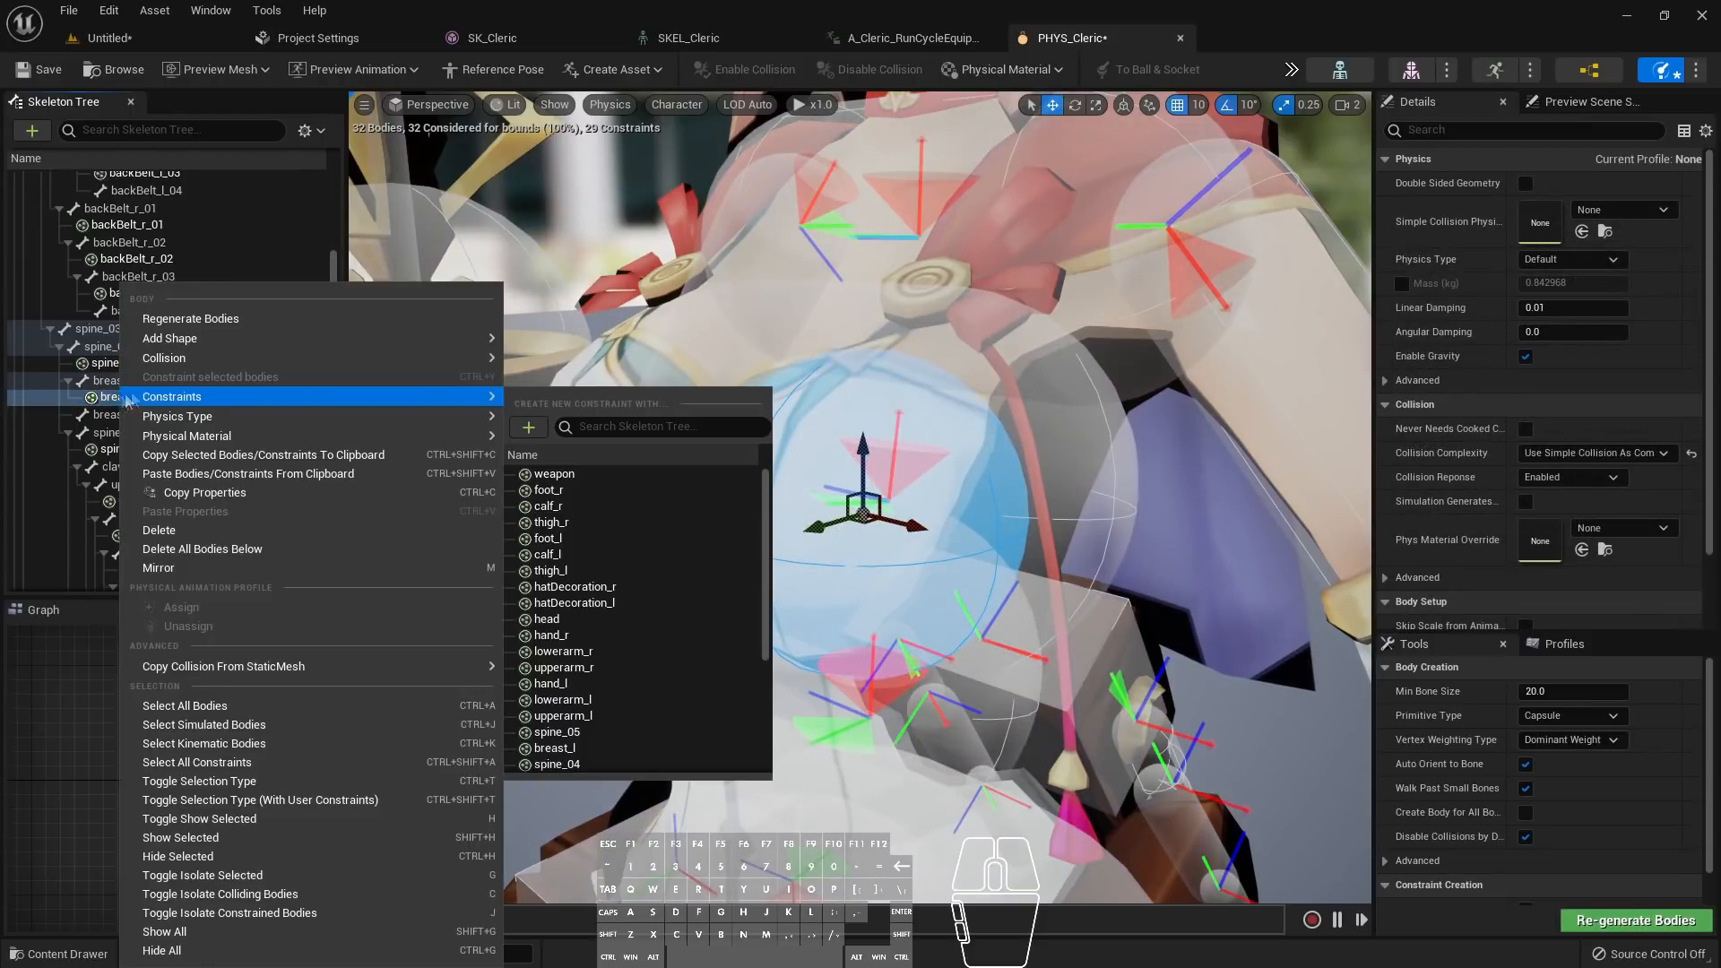
pyautogui.scroll(-5, 663, 508)
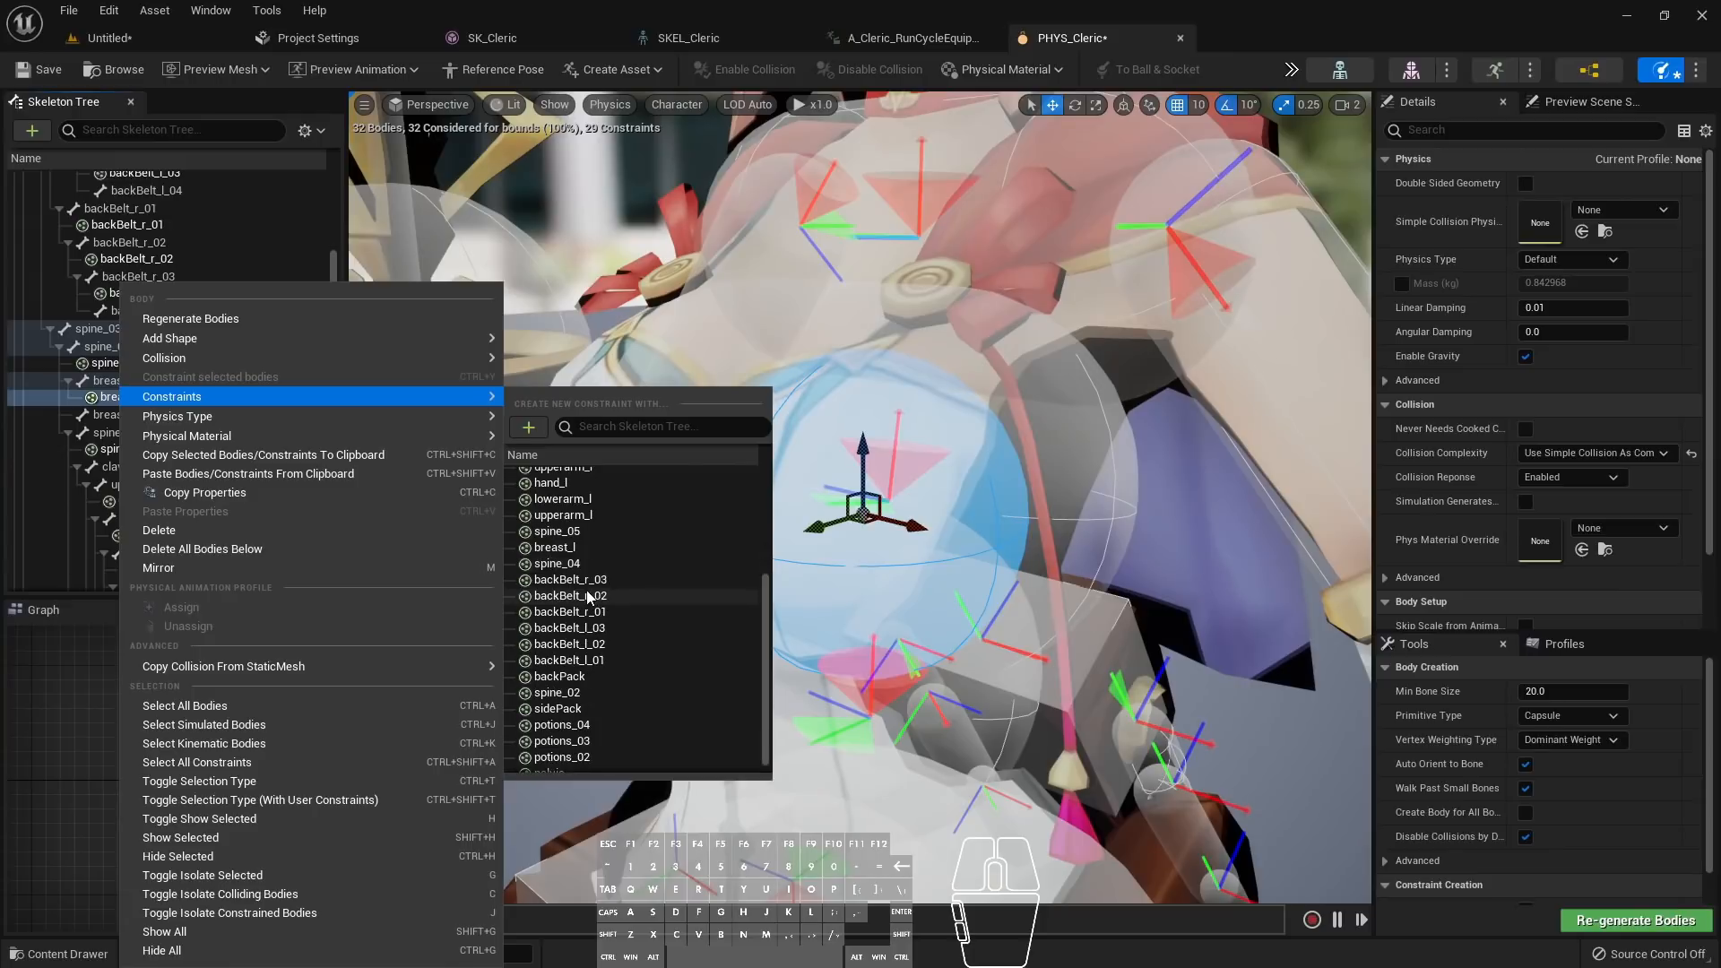
pyautogui.click(557, 564)
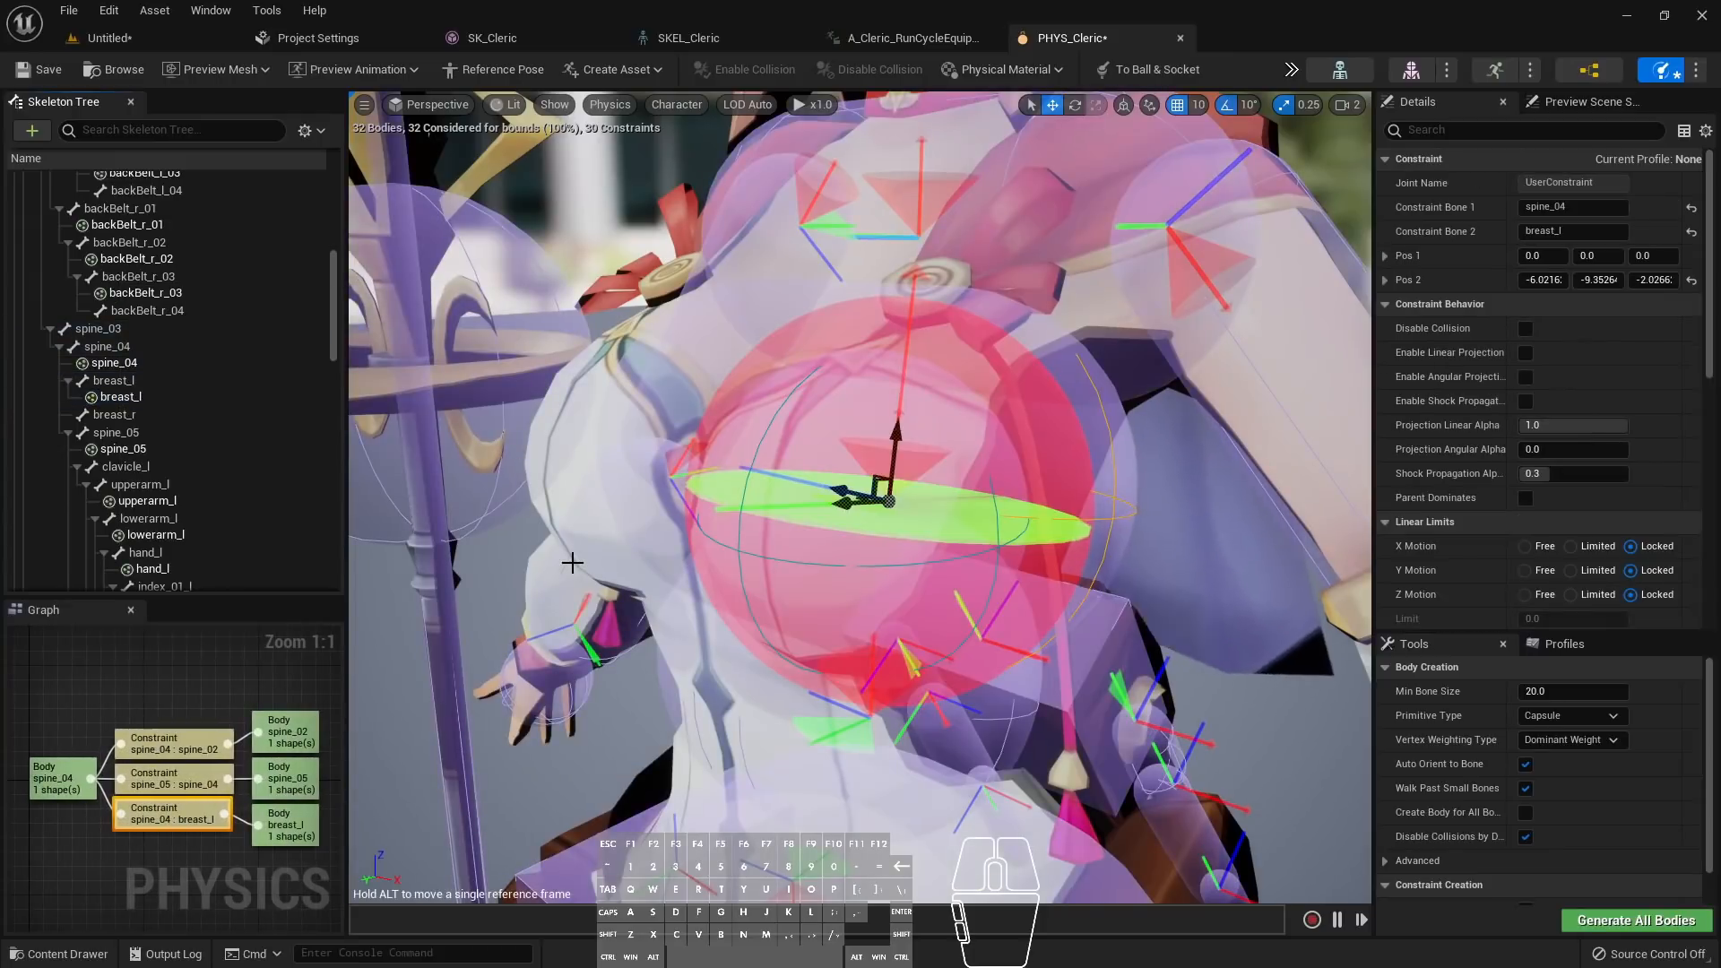
# Move the new spine_04 to breast_l constraint sideways, forward and up into the breast_l sphere, with Pos 1 at about 1.33, 5.75, -5.0
pyautogui.moveTo(828, 605)
pyautogui.mouseDown(button='right')
pyautogui.moveTo(789, 596)
pyautogui.moveTo(824, 591)
pyautogui.mouseUp(button='right')
pyautogui.moveTo(825, 592); pyautogui.dragTo(824, 619)
pyautogui.moveTo(825, 619)
pyautogui.mouseDown(button='right')
pyautogui.moveTo(896, 609)
pyautogui.moveTo(851, 609)
pyautogui.mouseUp(button='right')
pyautogui.moveTo(699, 516); pyautogui.dragTo(699, 425, button='right')
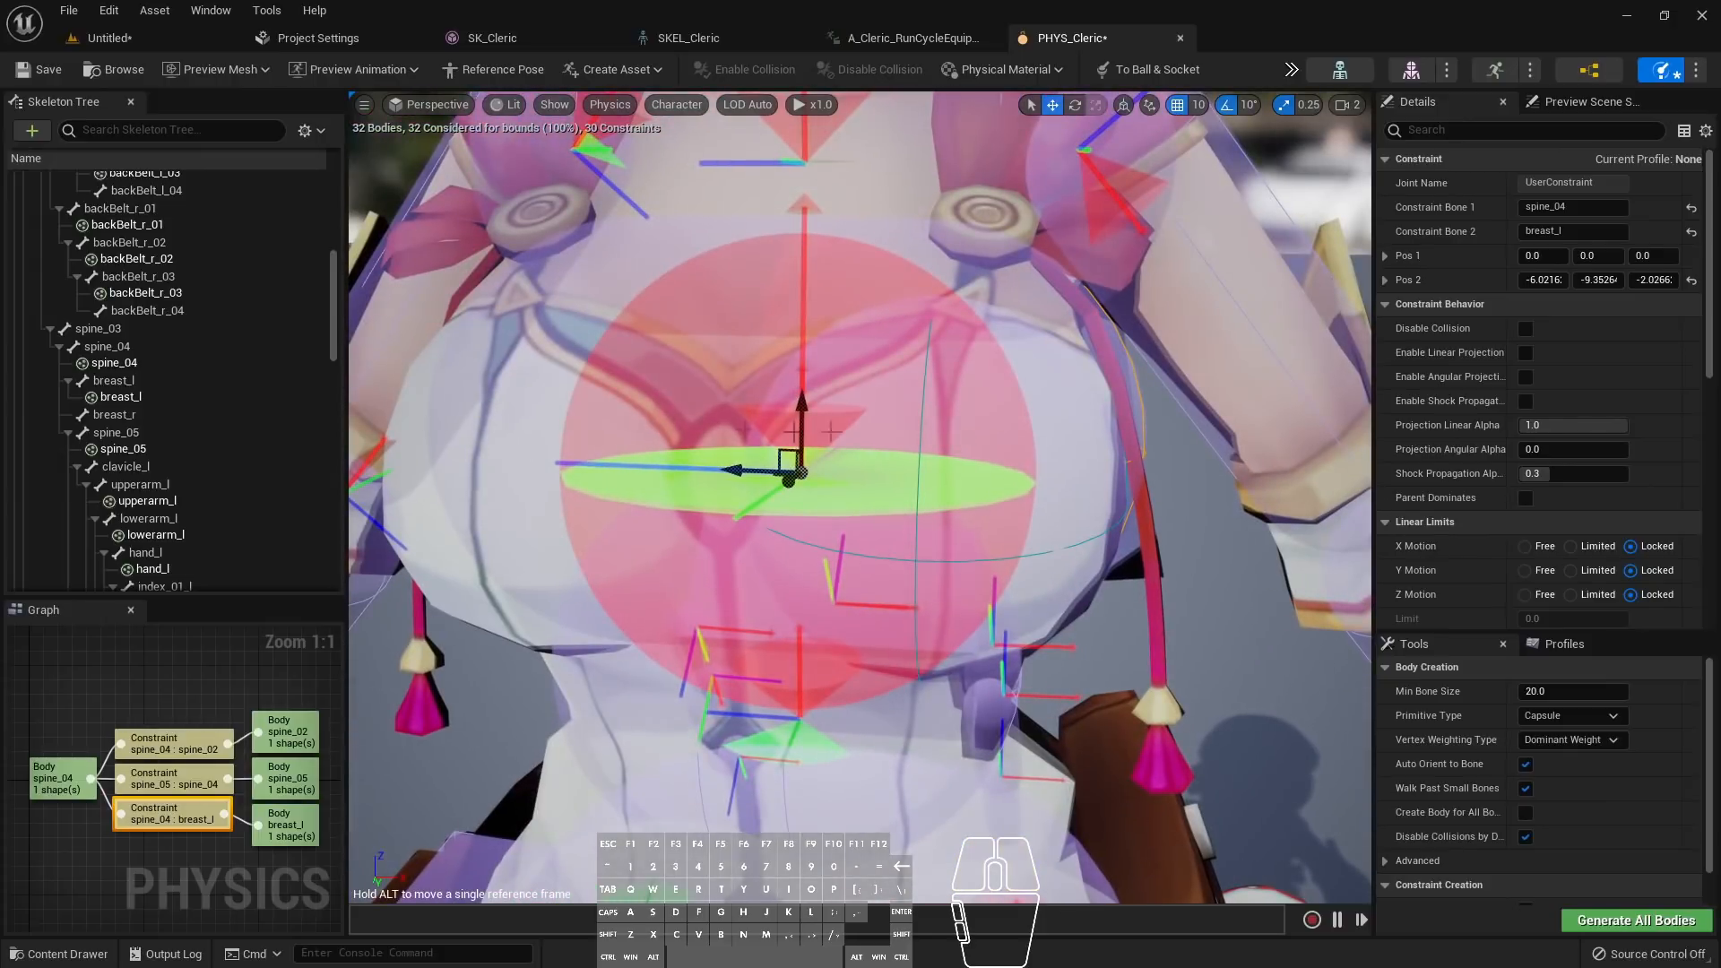
pyautogui.moveTo(736, 471); pyautogui.dragTo(875, 480)
pyautogui.press('d')
pyautogui.moveTo(875, 480); pyautogui.dragTo(1077, 505, button='right')
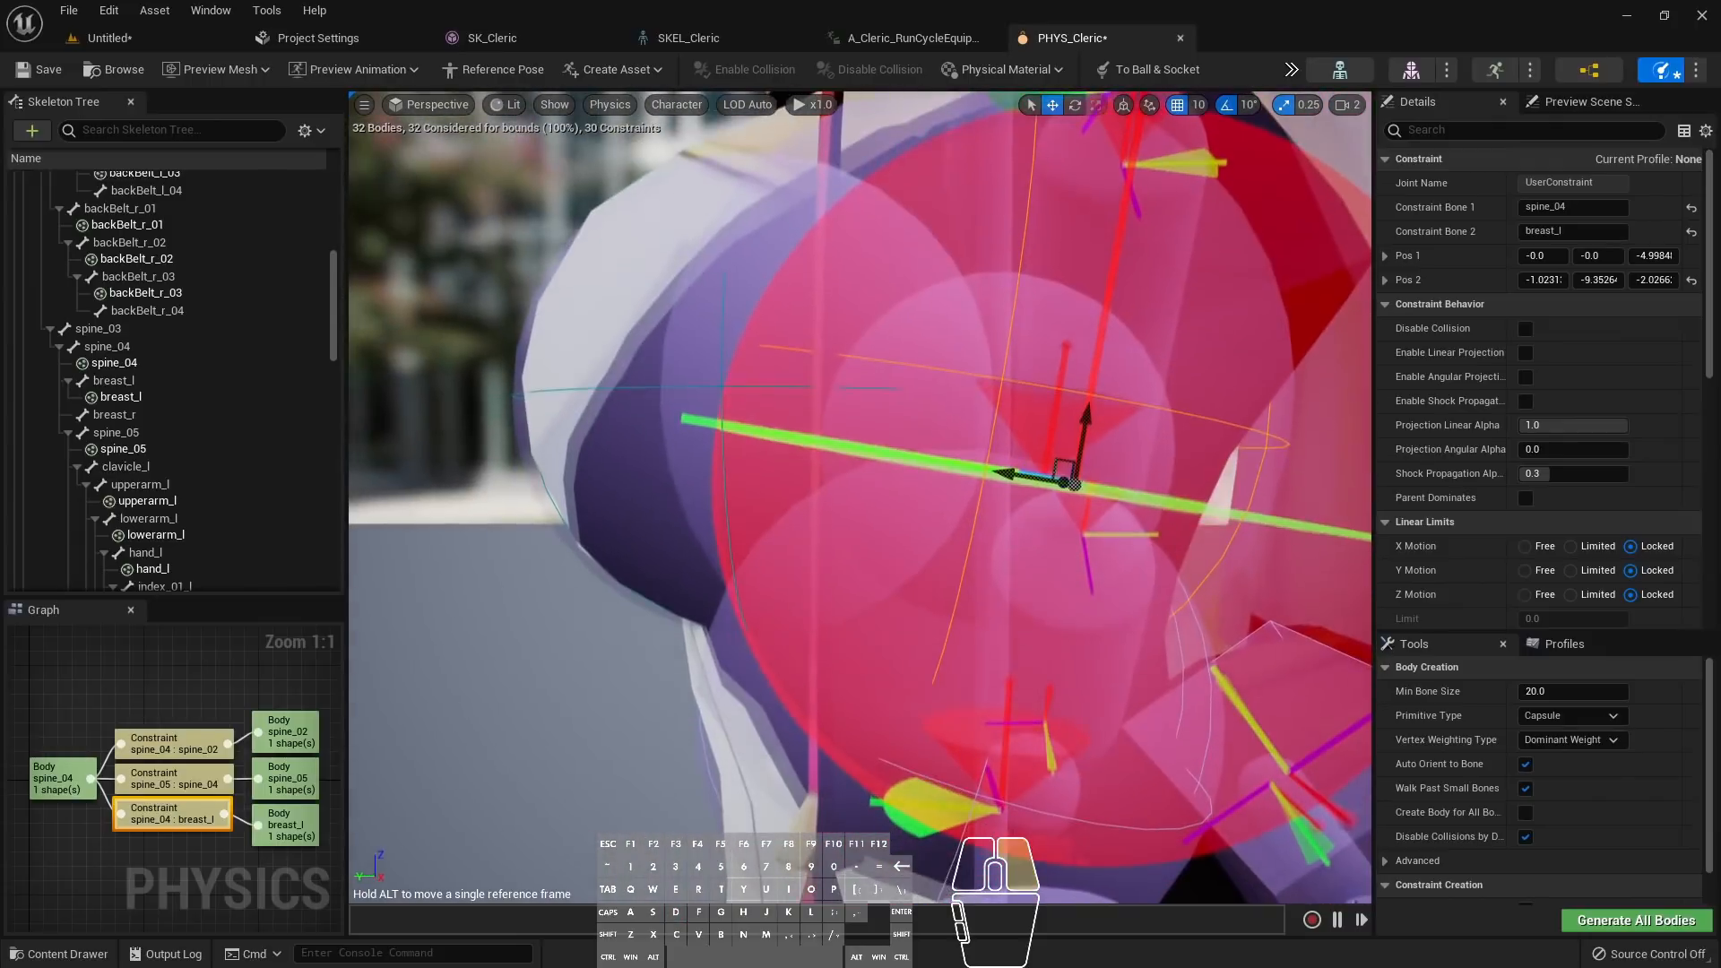
pyautogui.moveTo(1062, 459); pyautogui.dragTo(844, 369)
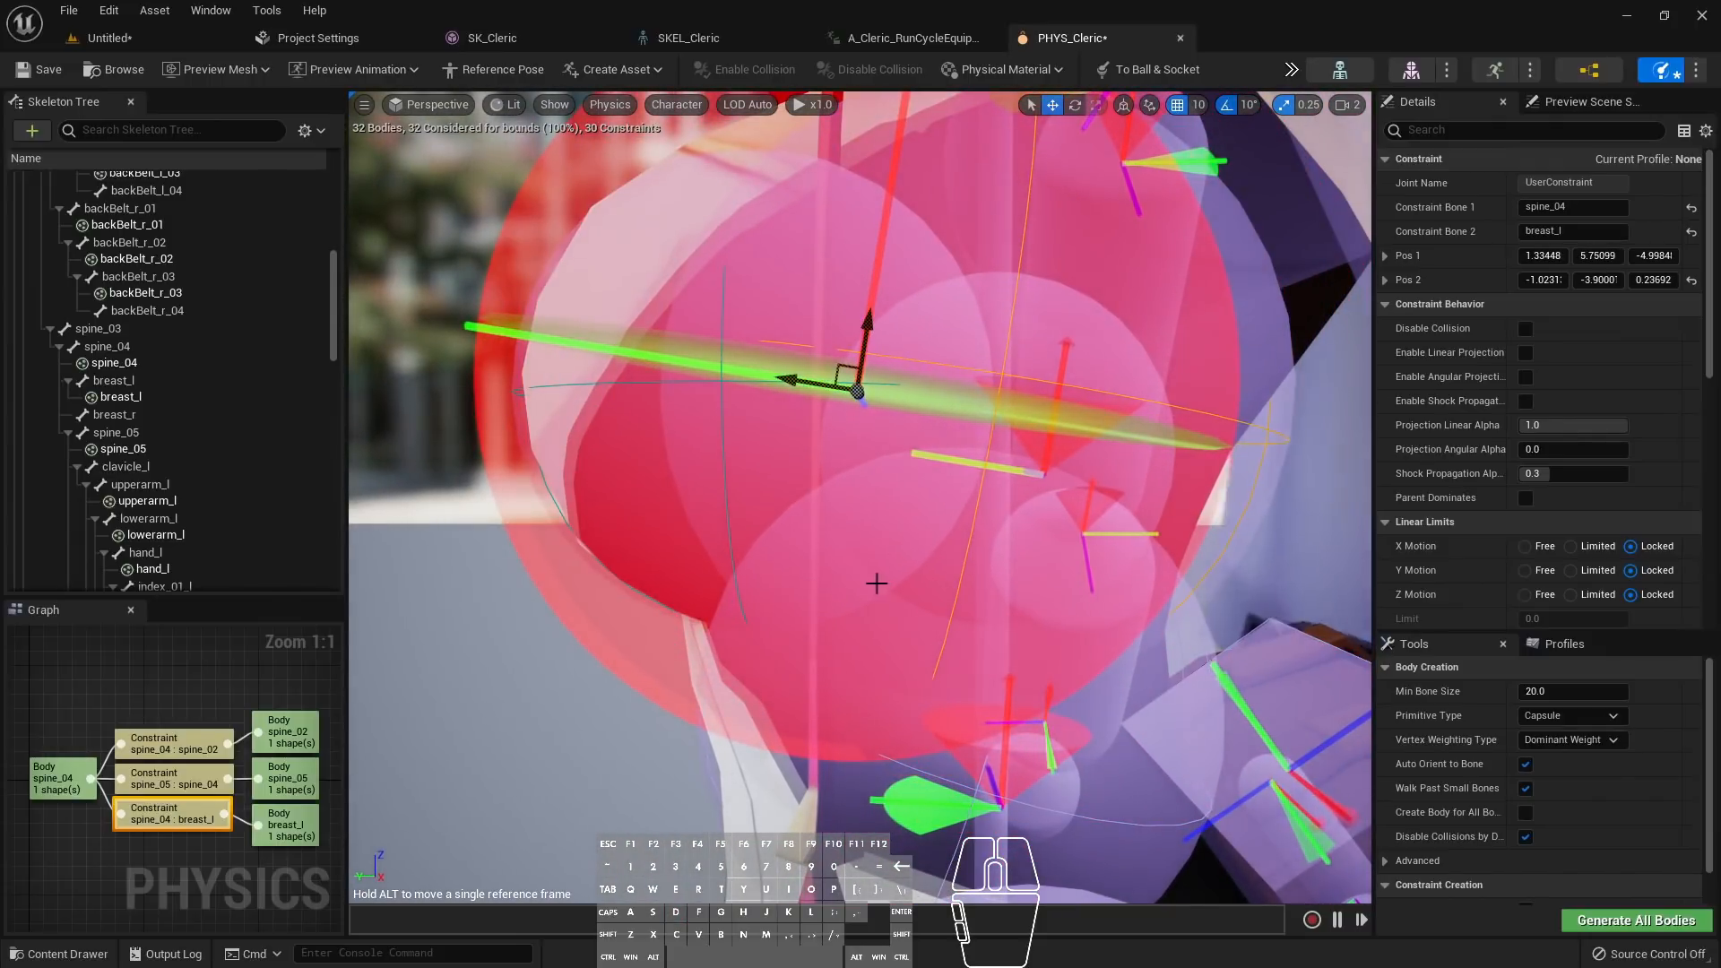
pyautogui.moveTo(859, 498); pyautogui.dragTo(945, 559, button='right')
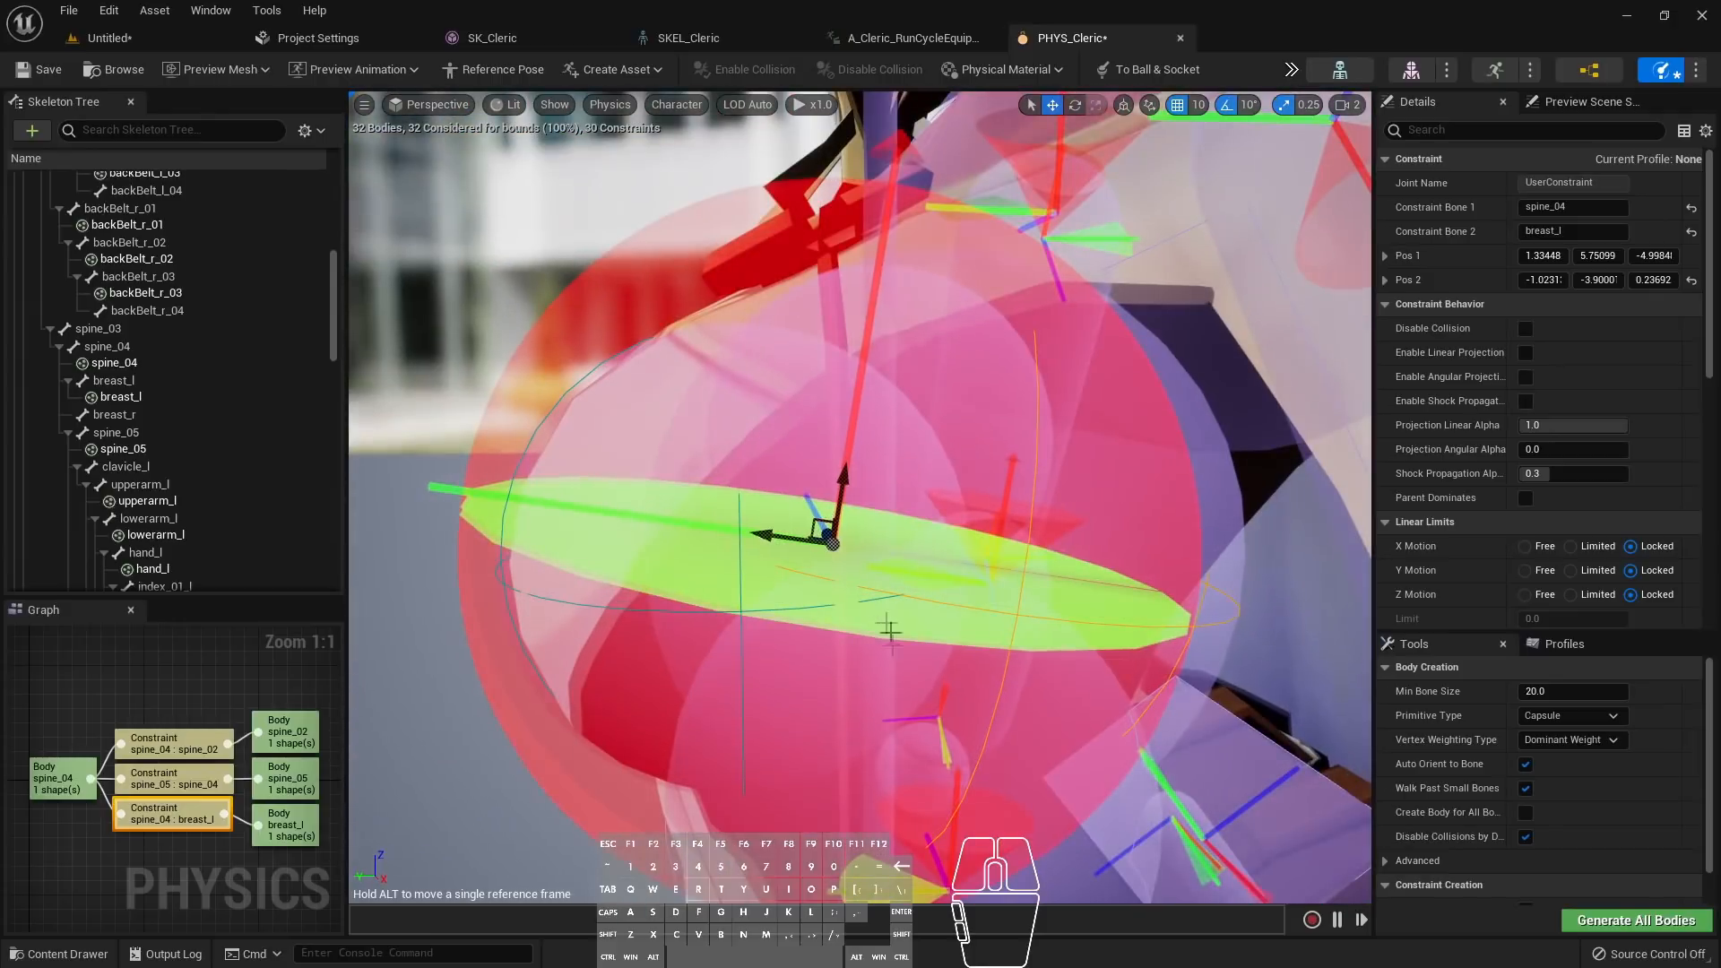
pyautogui.moveTo(823, 711); pyautogui.dragTo(811, 802, button='right')
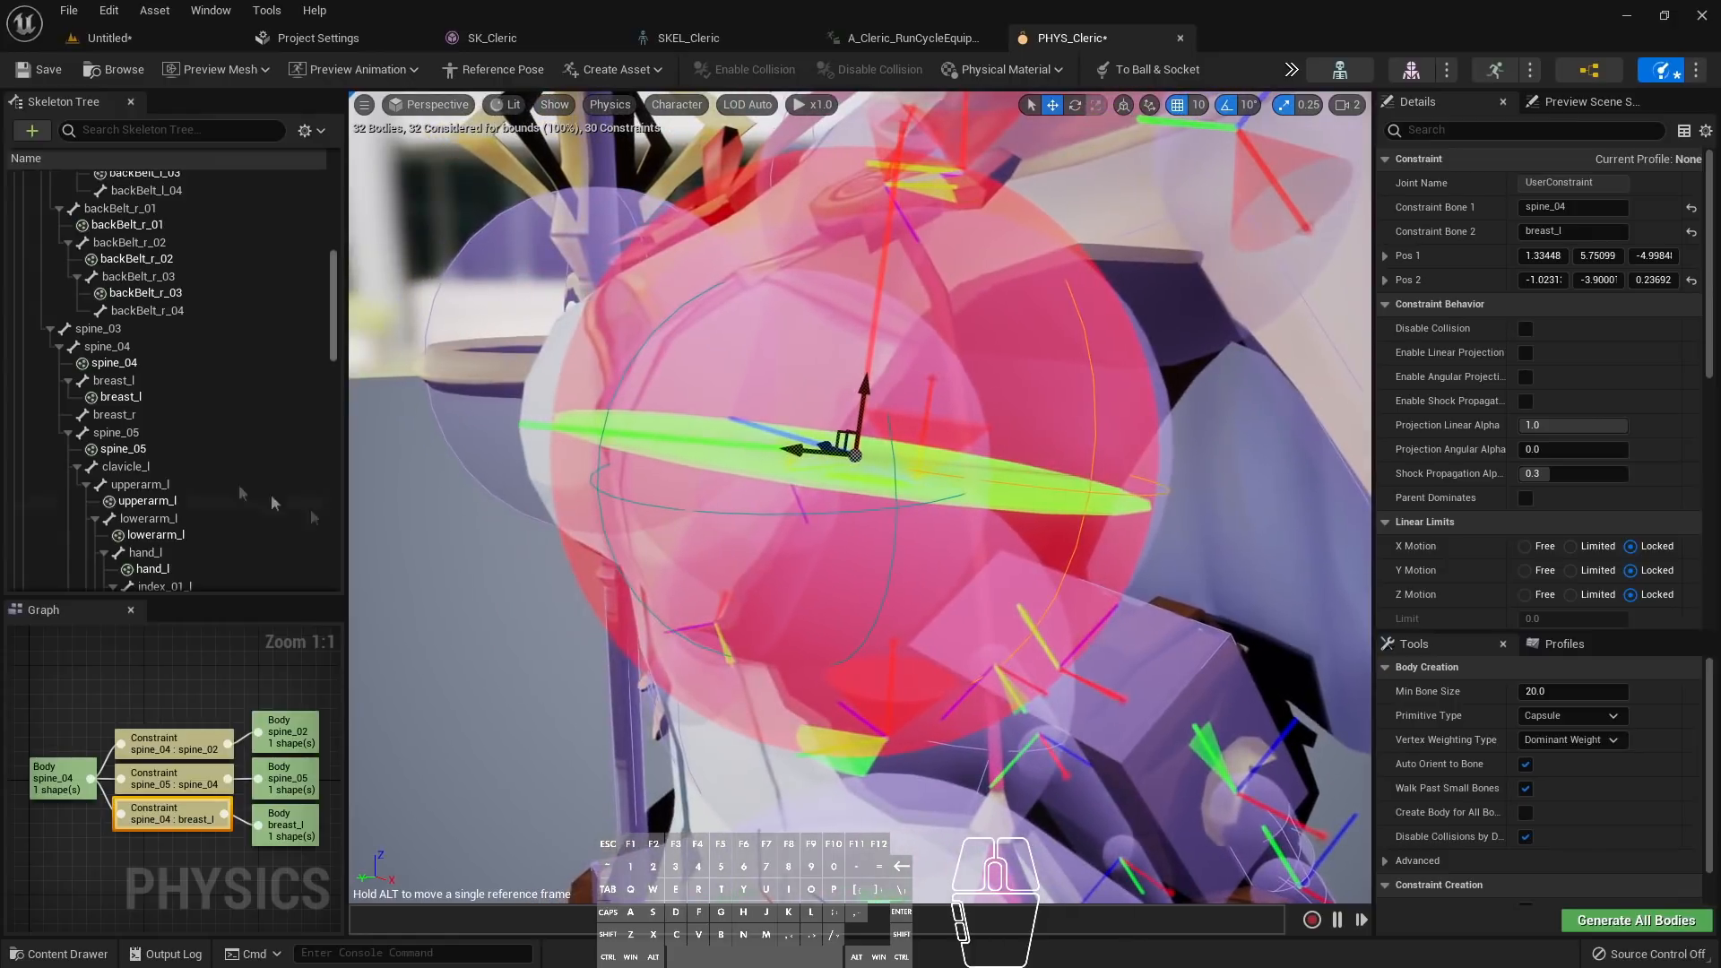
# Test the constrained breast_l body in a simulation, and stop the simulation
pyautogui.click(117, 398)
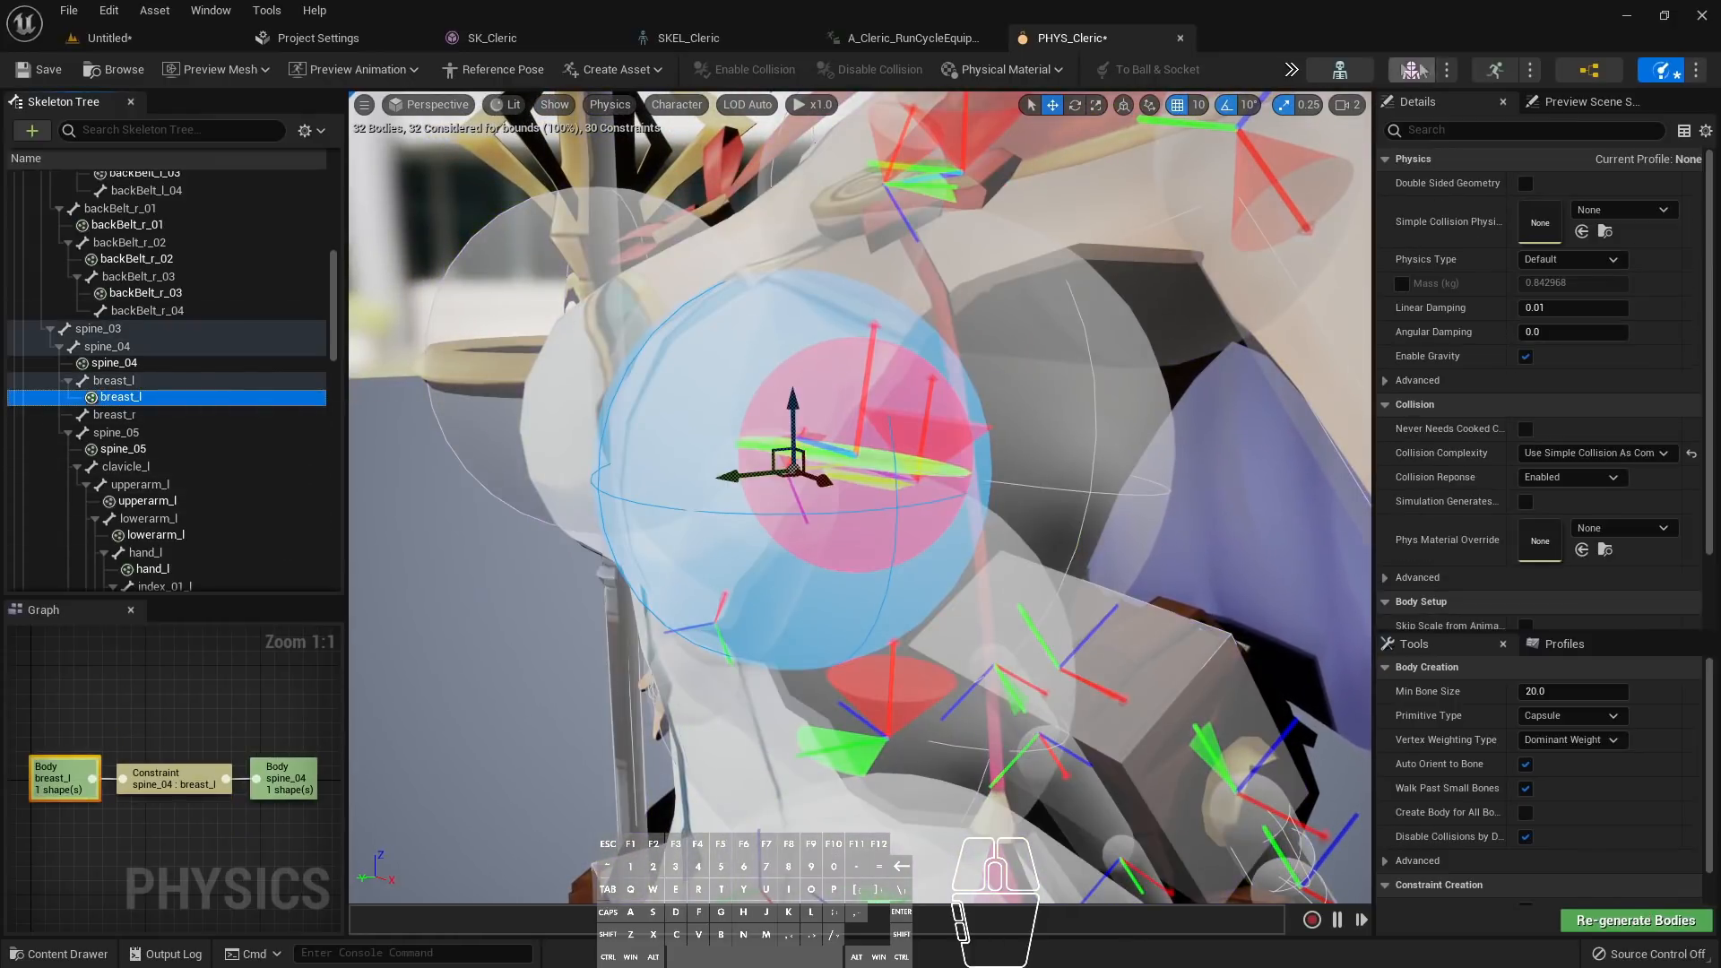
pyautogui.click(1291, 69)
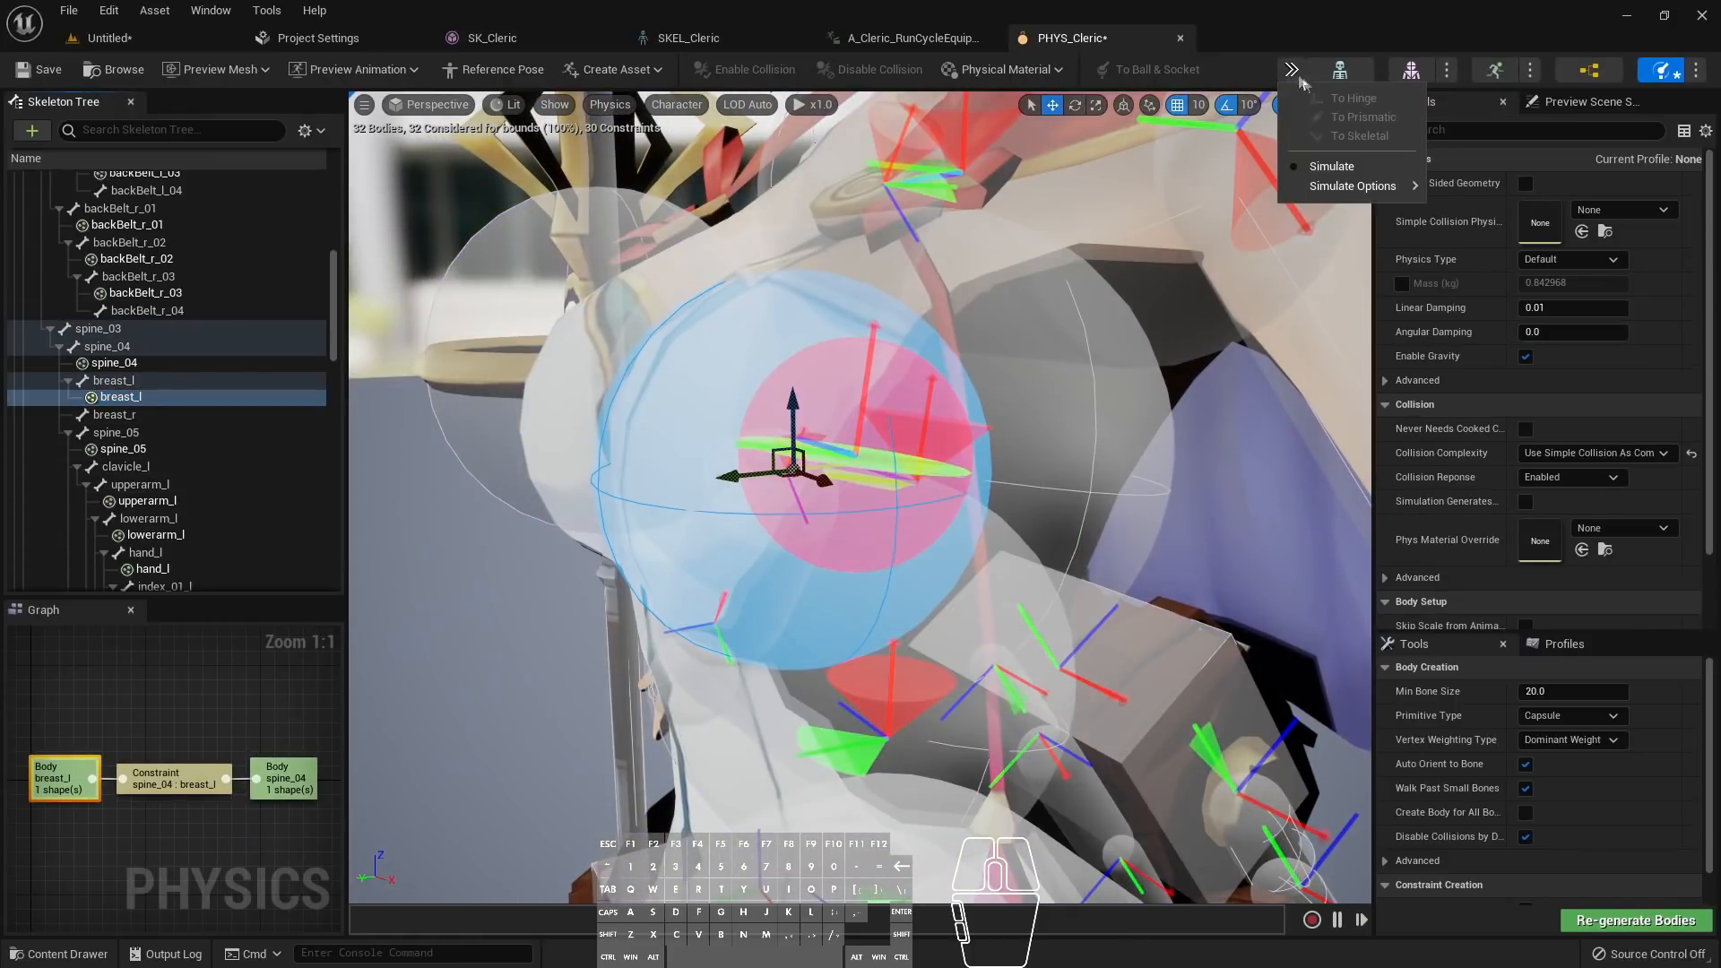
pyautogui.click(1326, 168)
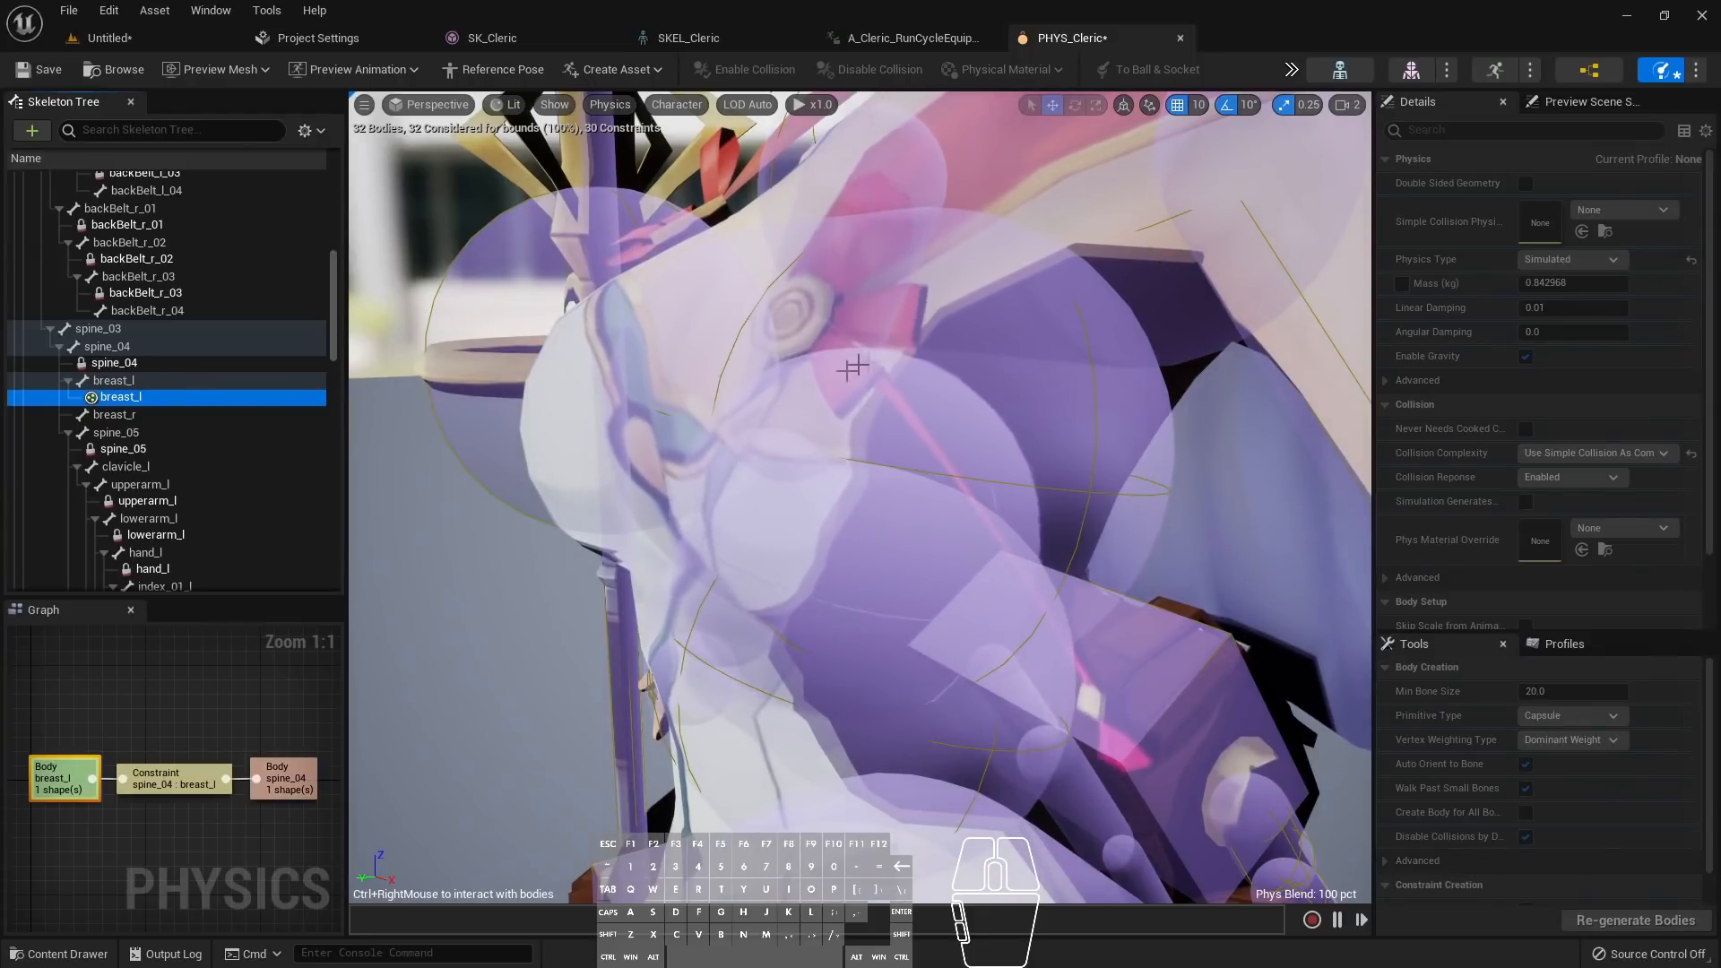
pyautogui.click(1329, 74)
pyautogui.click(1326, 167)
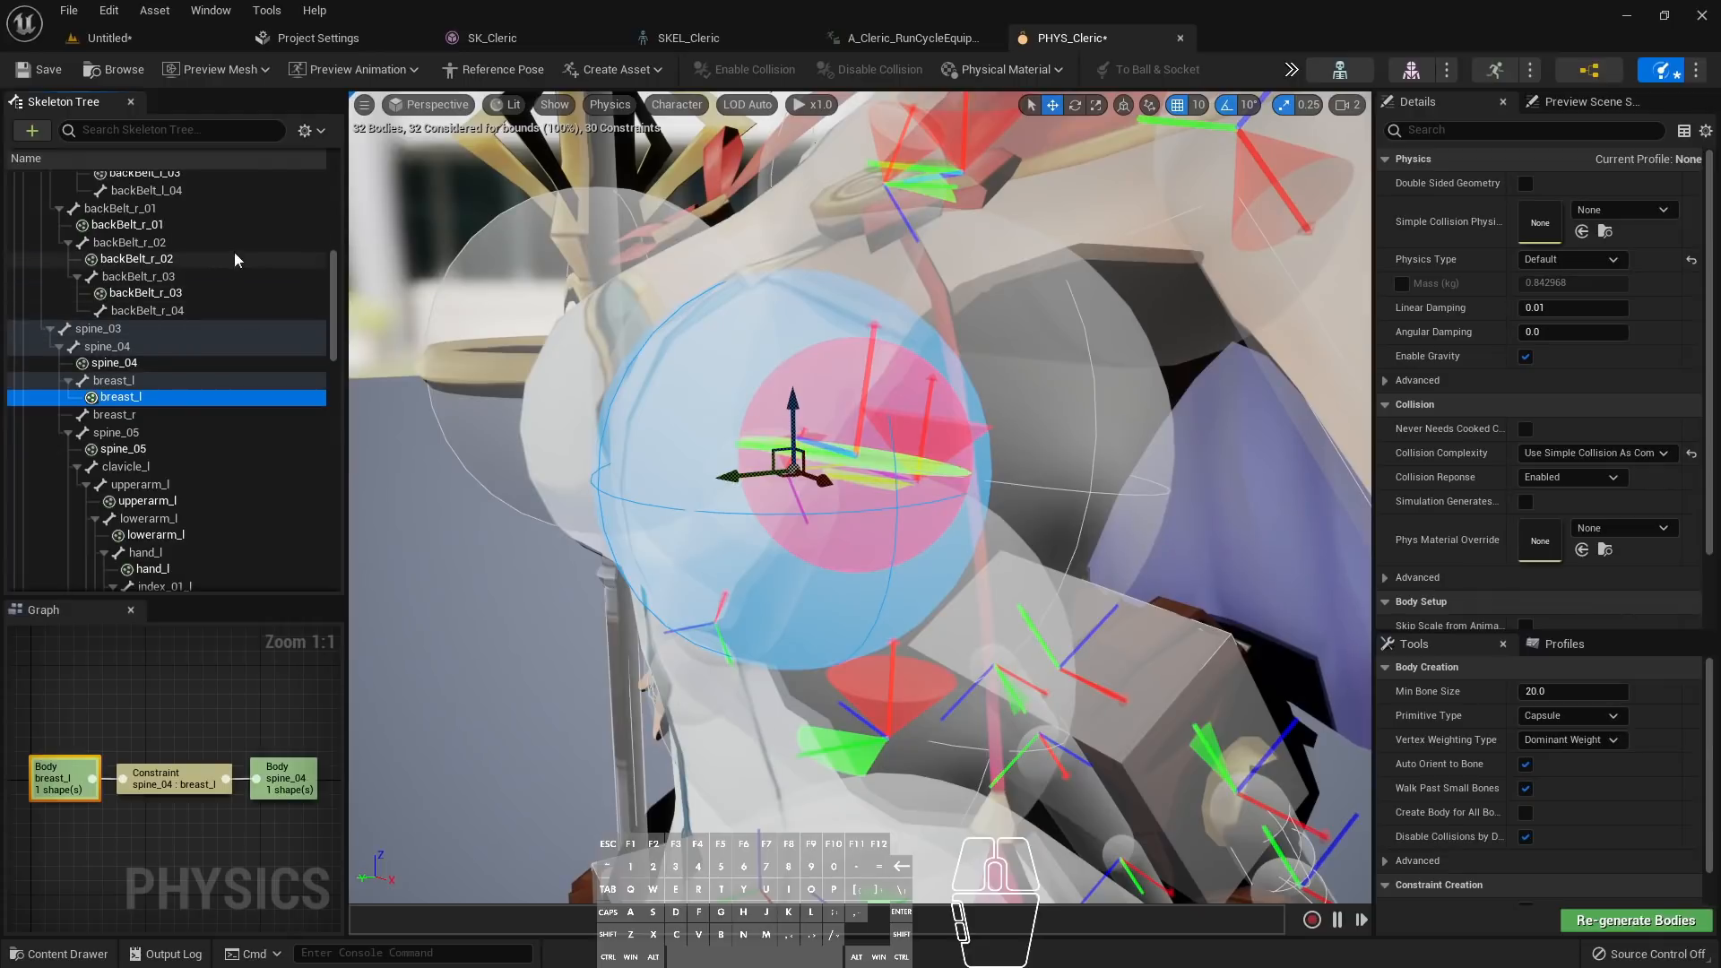
# Examine the new constraint's placement on the chest from the front, and select the upperarm_l body for comparison
pyautogui.moveTo(1081, 457); pyautogui.dragTo(1080, 458, button='right')
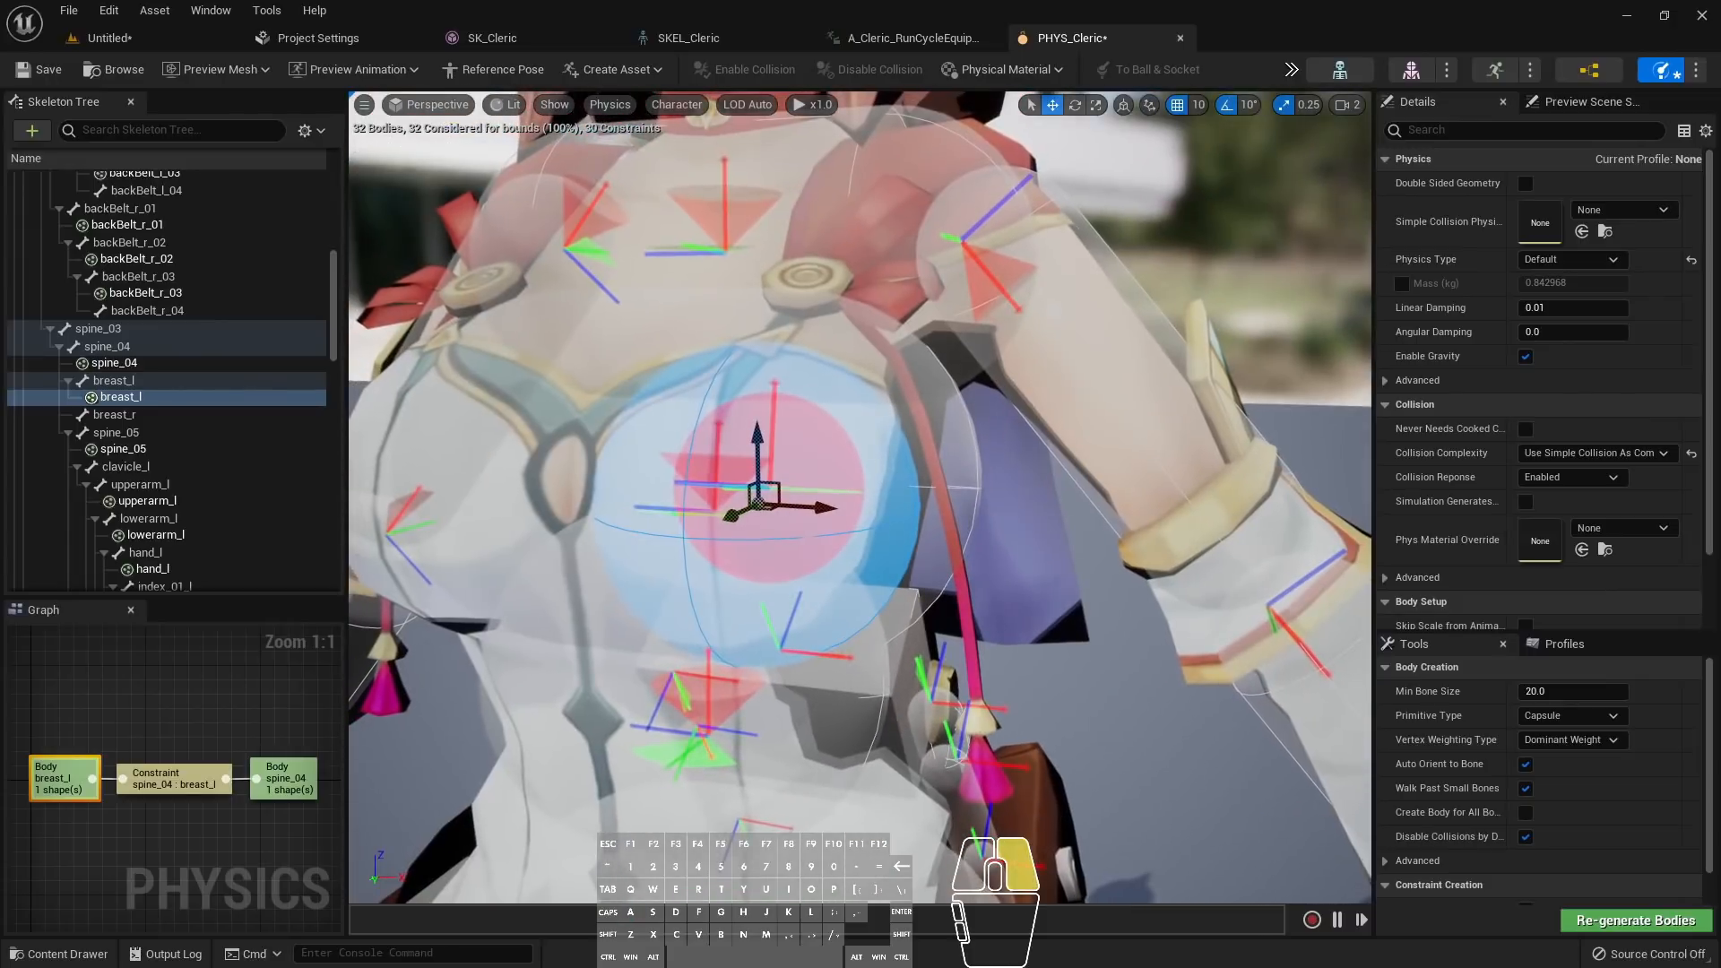
pyautogui.moveTo(787, 227); pyautogui.dragTo(787, 227, button='right')
pyautogui.scroll(-5, 776, 209)
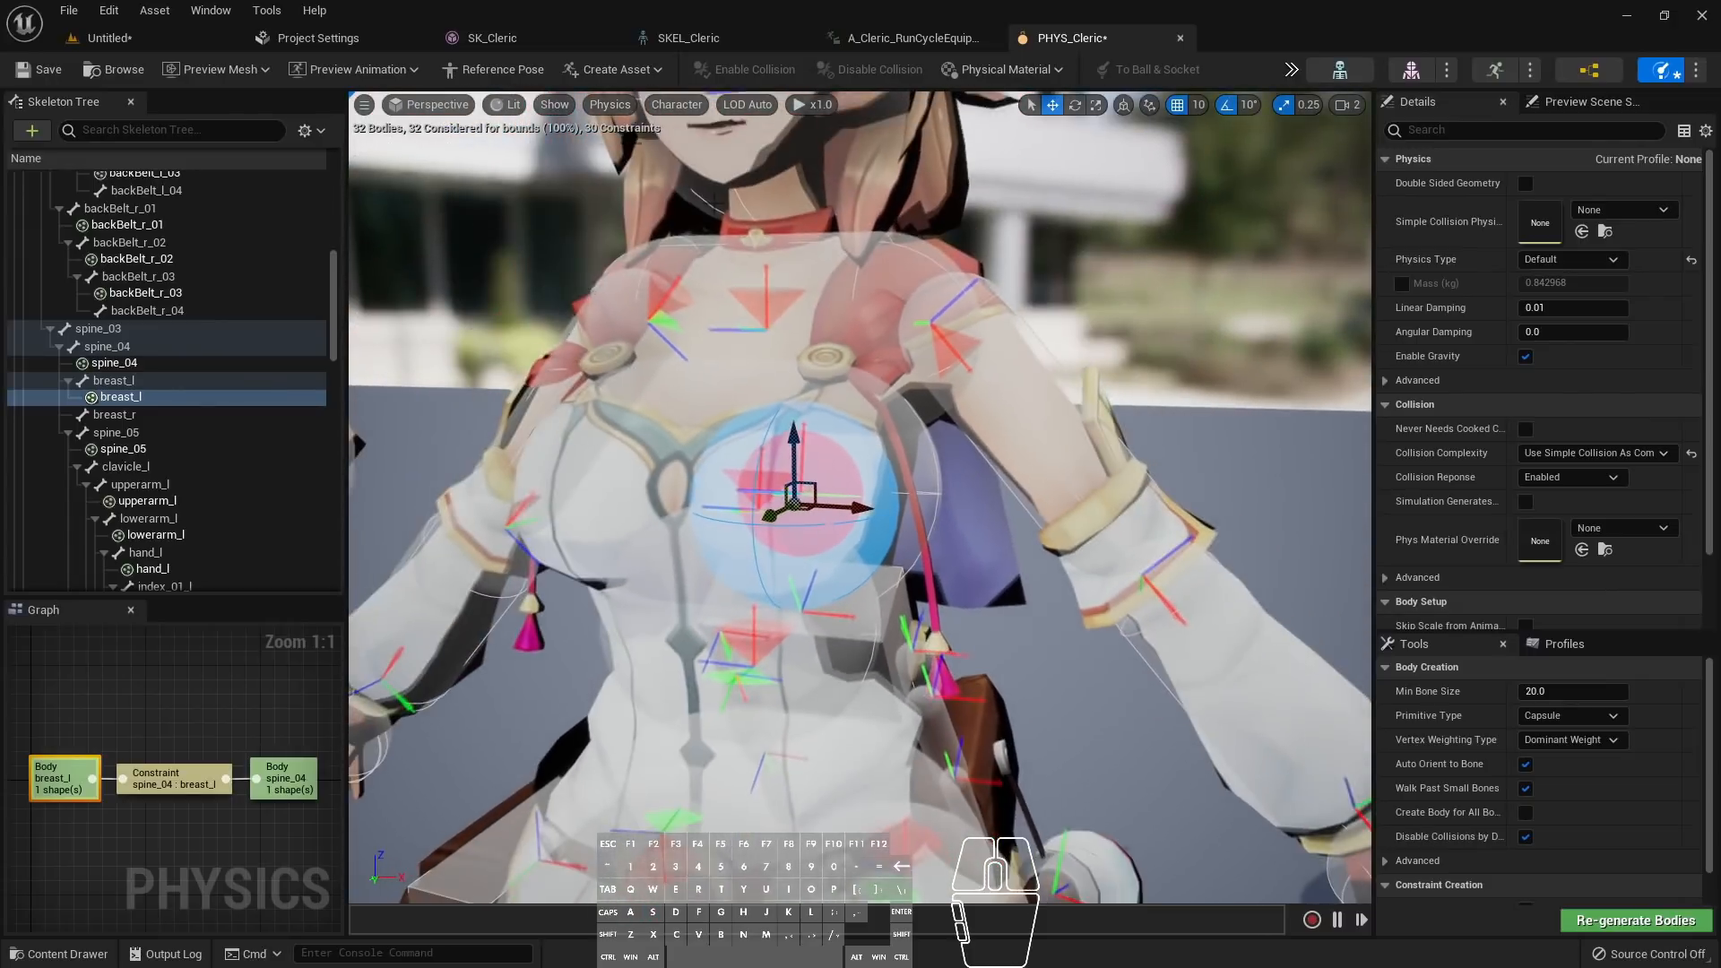
pyautogui.press('w')
pyautogui.moveTo(969, 519); pyautogui.dragTo(957, 513, button='right')
pyautogui.click(990, 292)
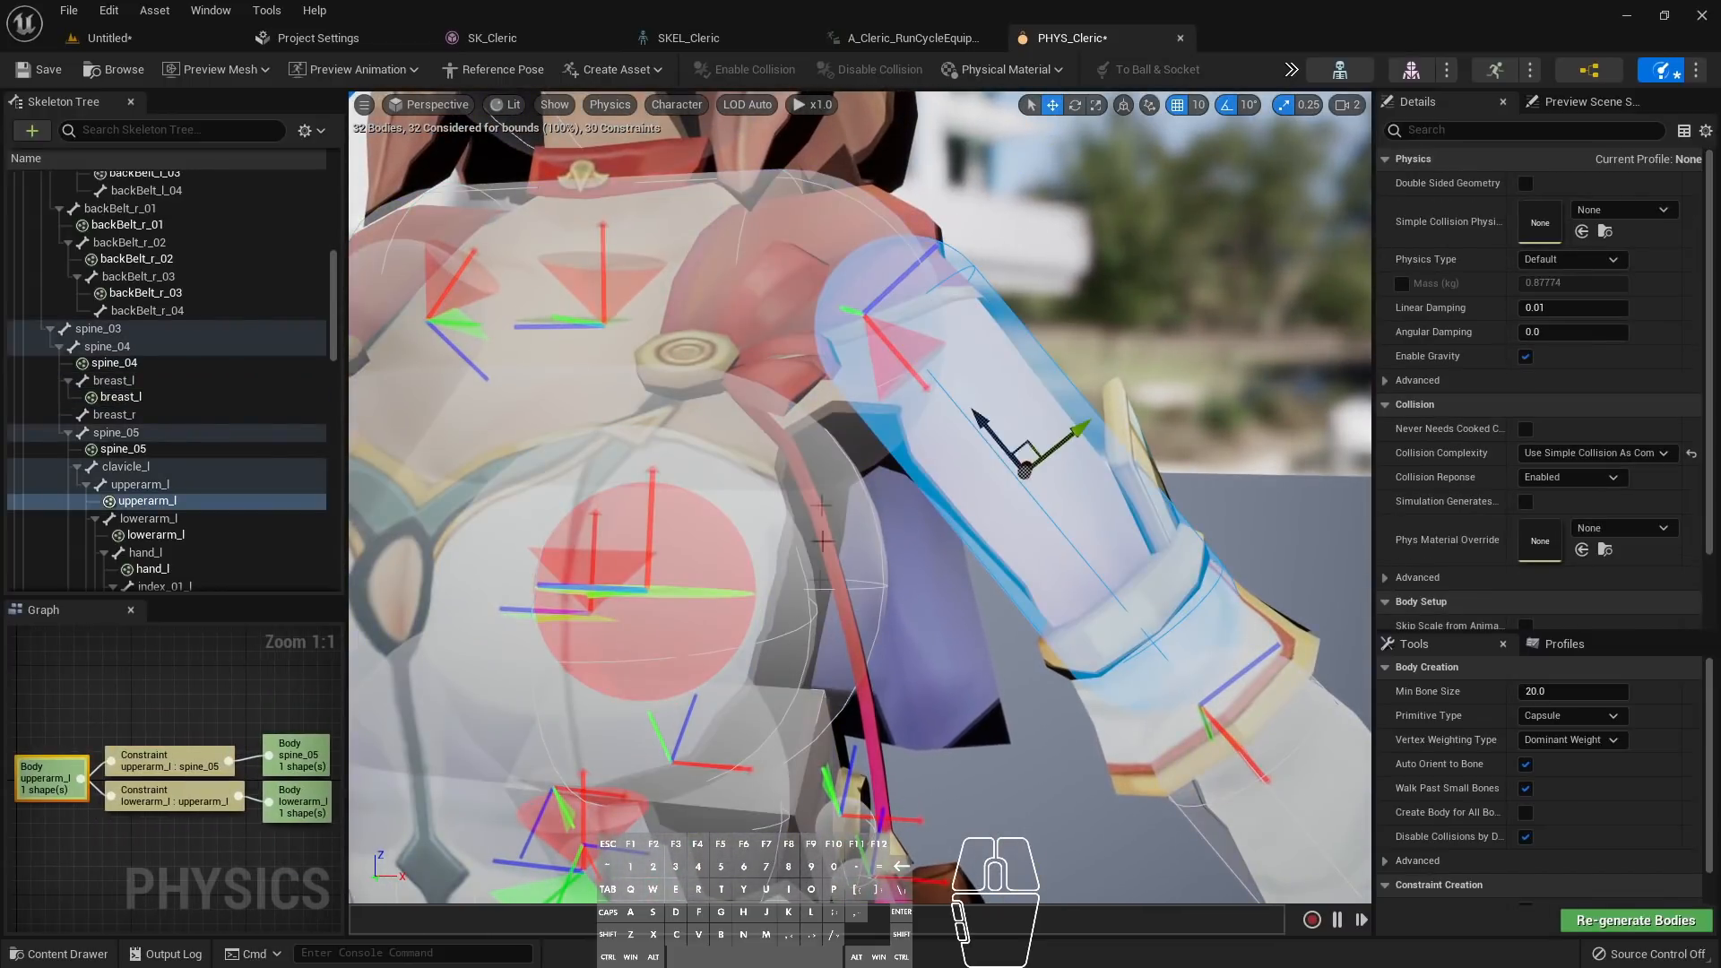
pyautogui.moveTo(796, 571); pyautogui.dragTo(667, 571, button='right')
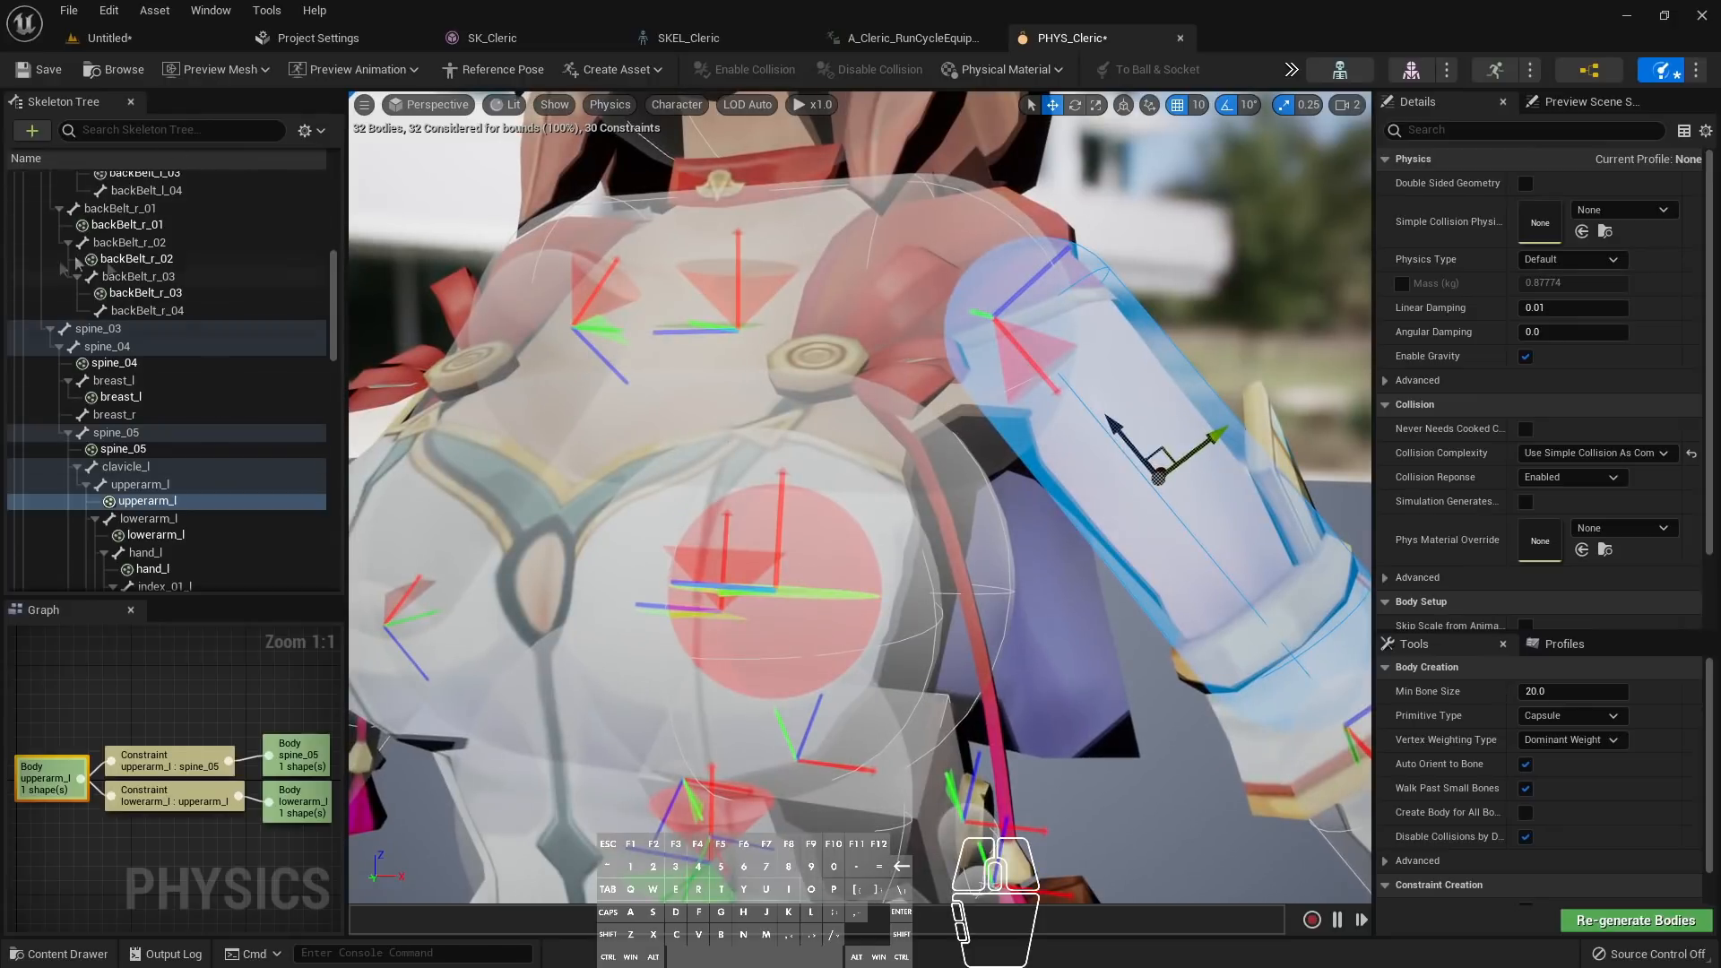
# Filter the skeleton tree to hide all bones and list the constraints under their bodies
pyautogui.click(308, 131)
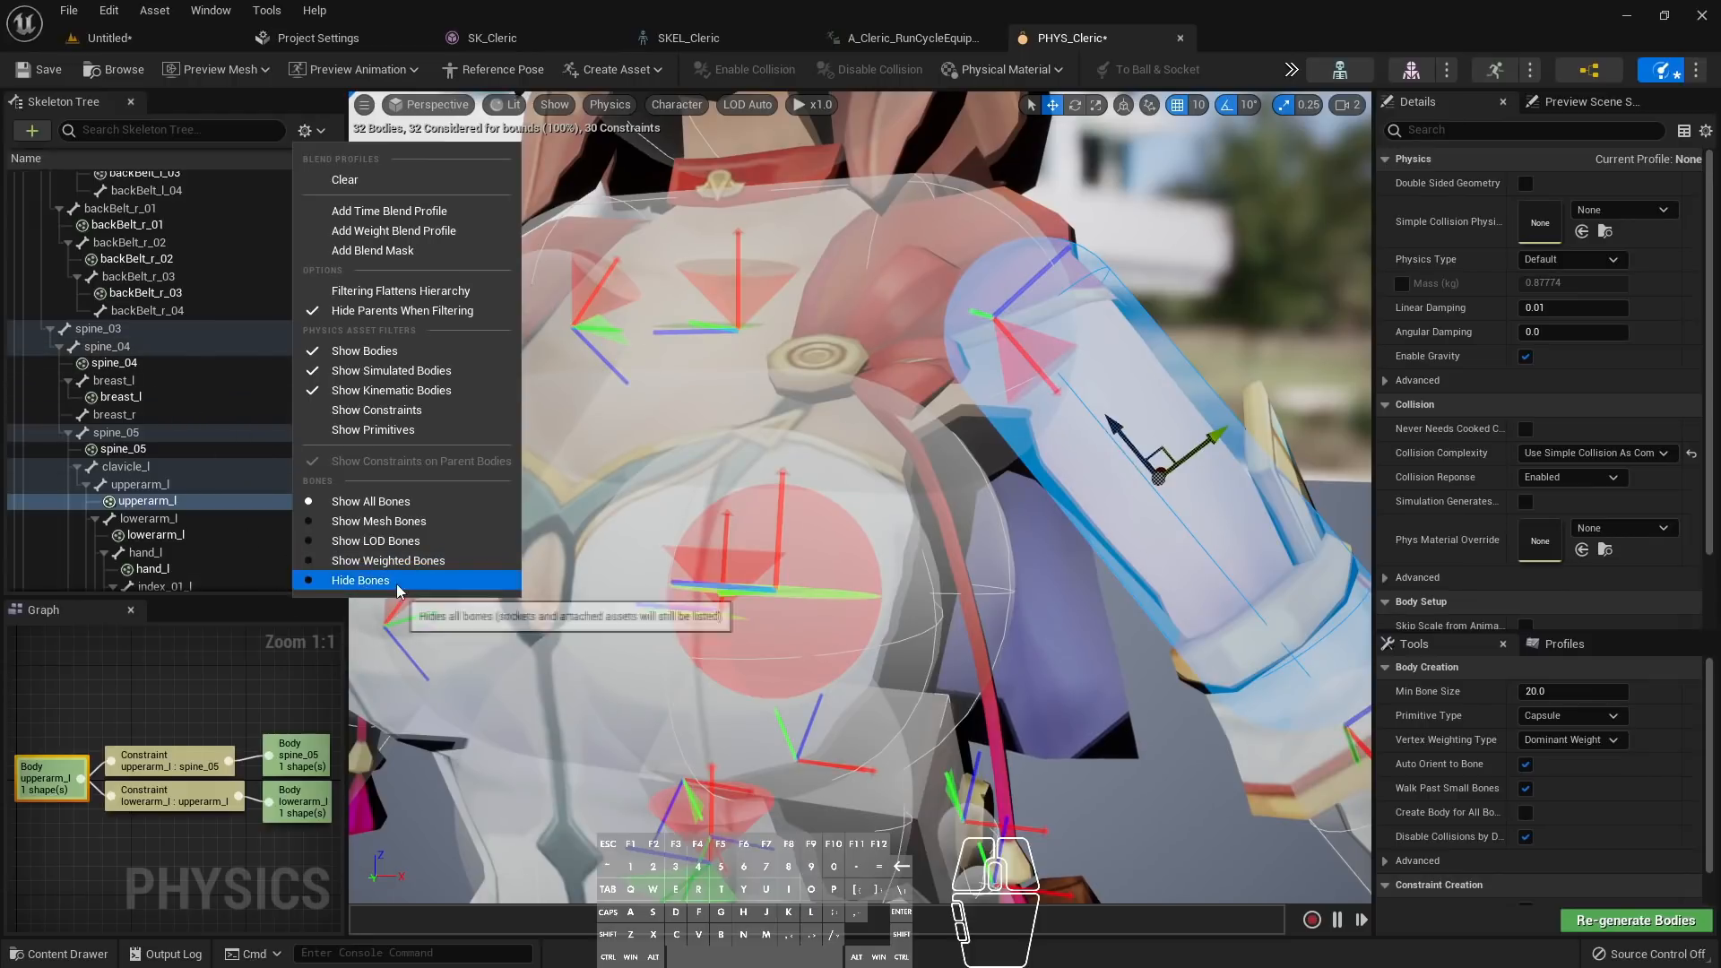
pyautogui.click(358, 580)
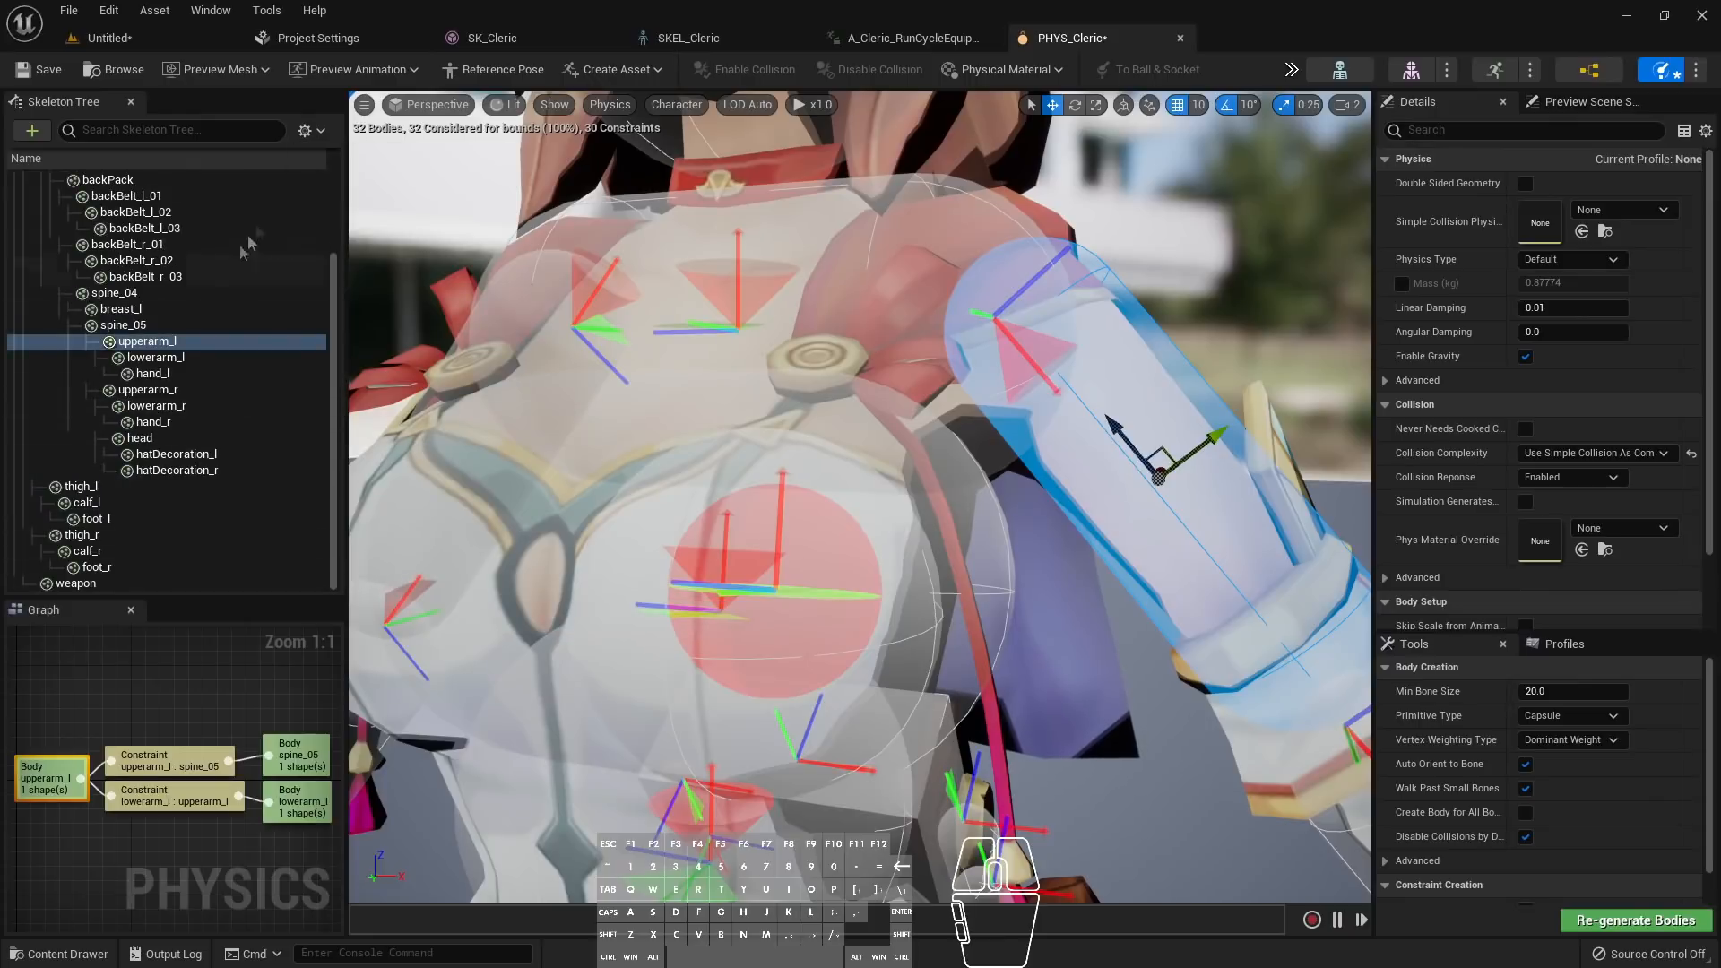
pyautogui.click(315, 137)
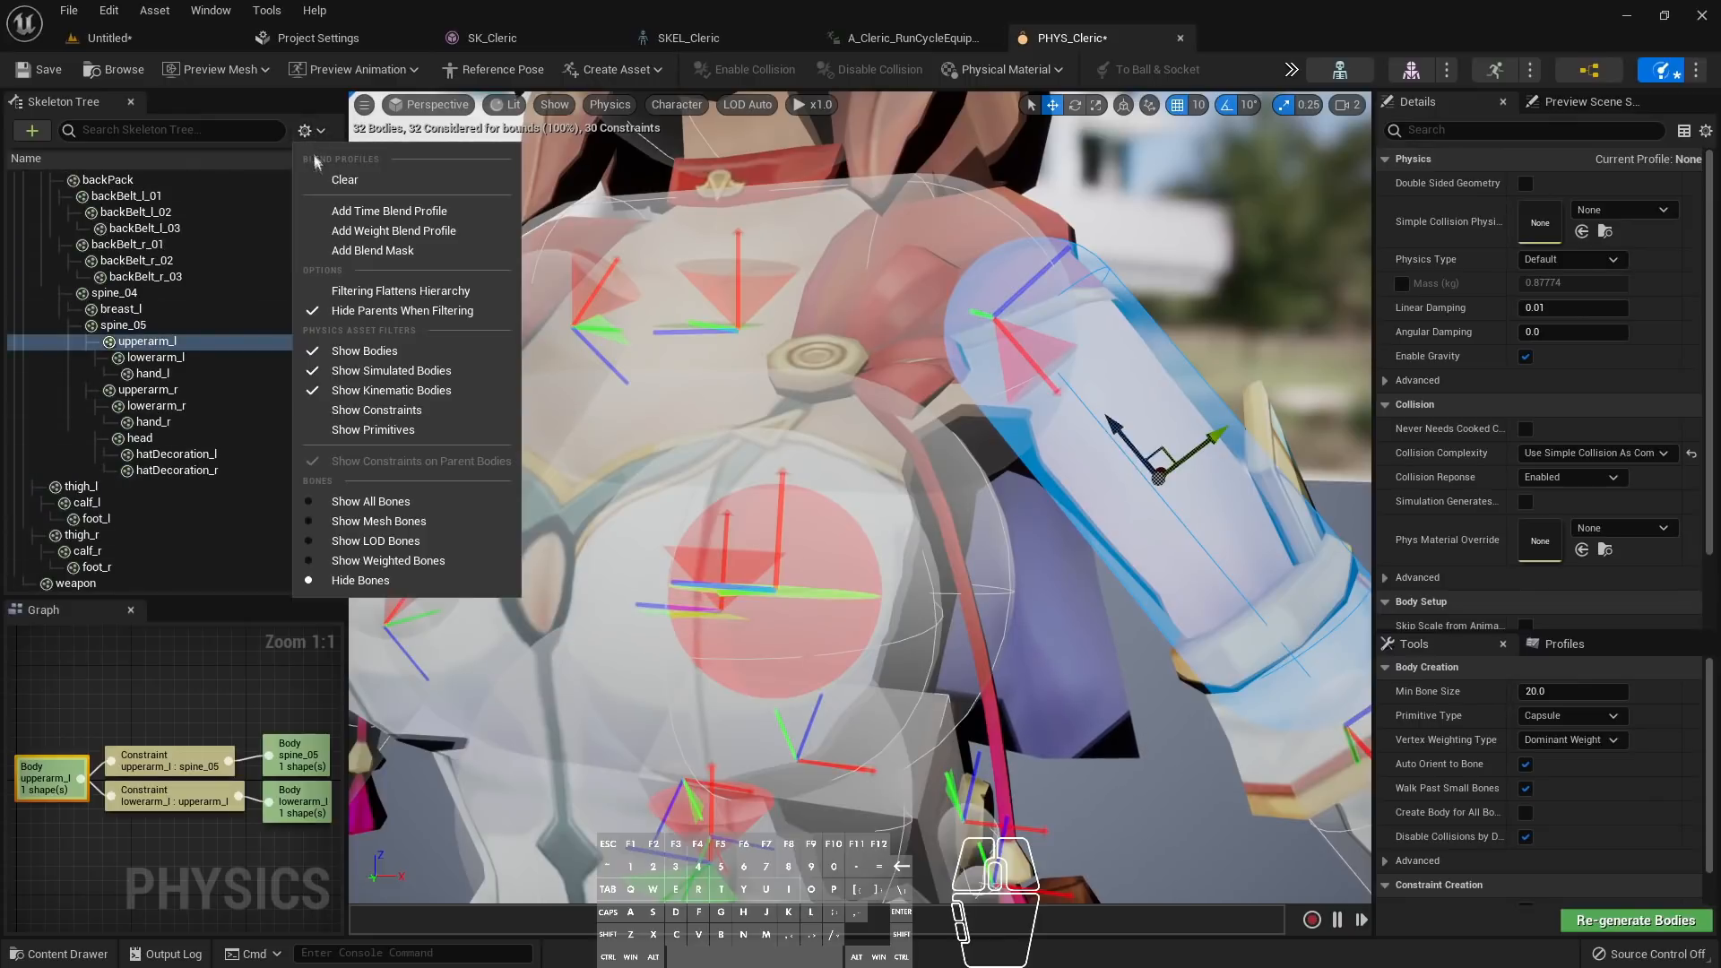
pyautogui.click(369, 412)
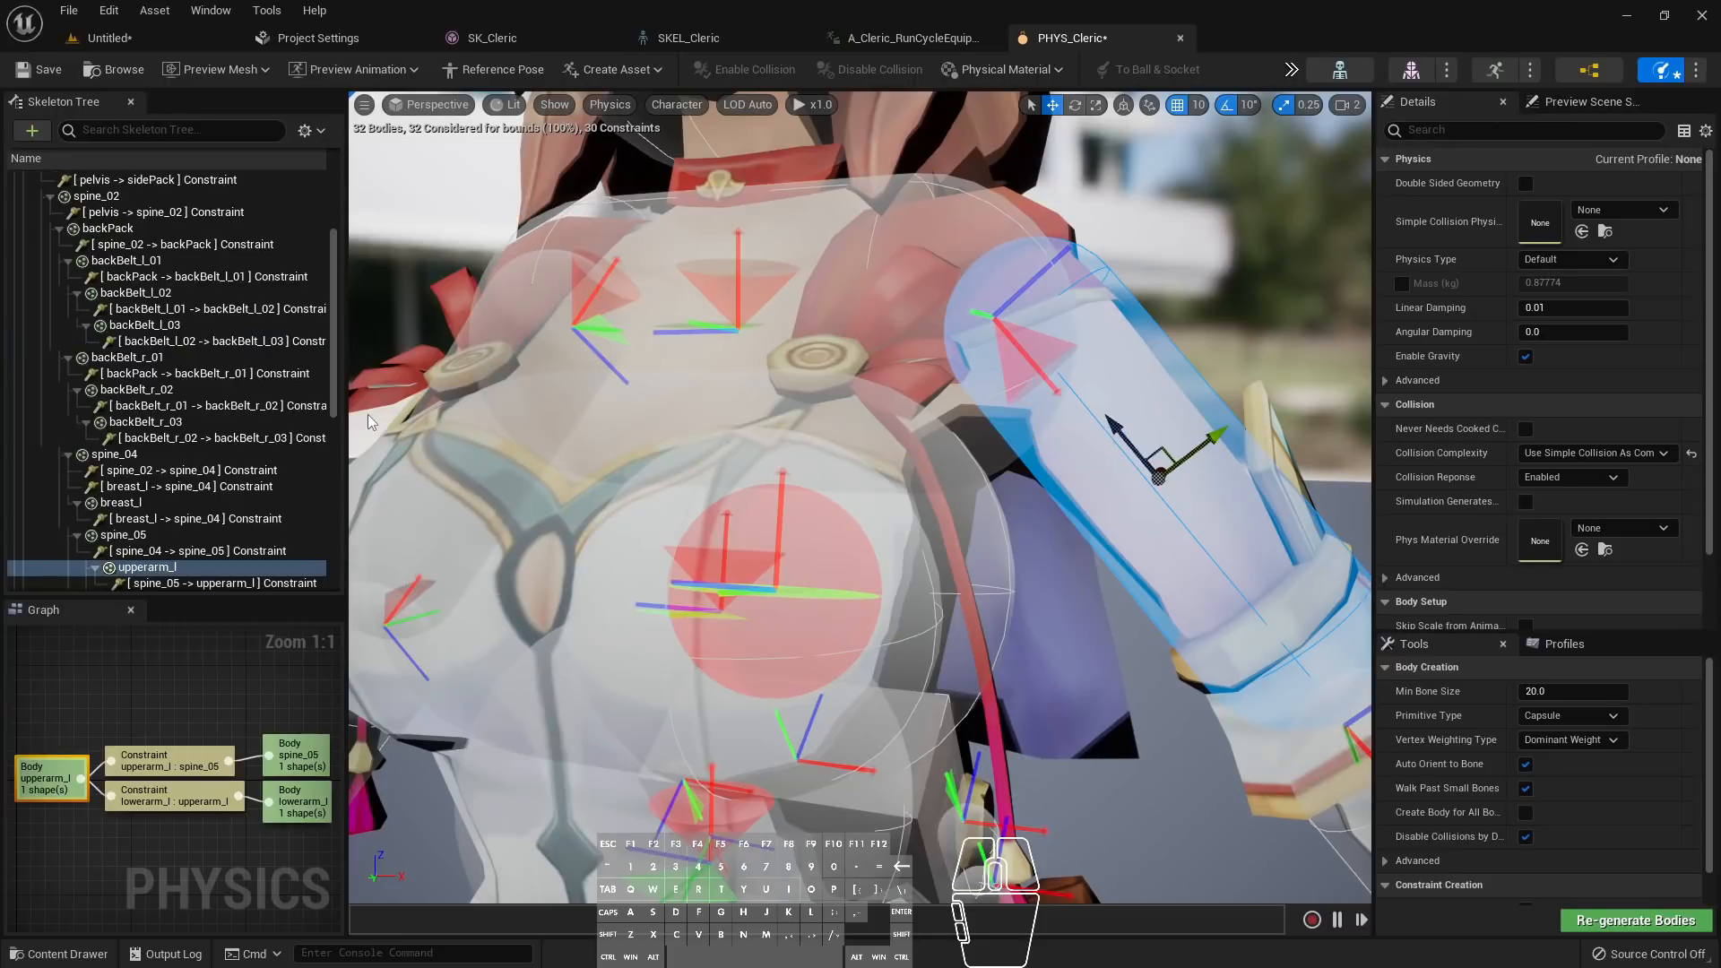
pyautogui.scroll(5, 169, 202)
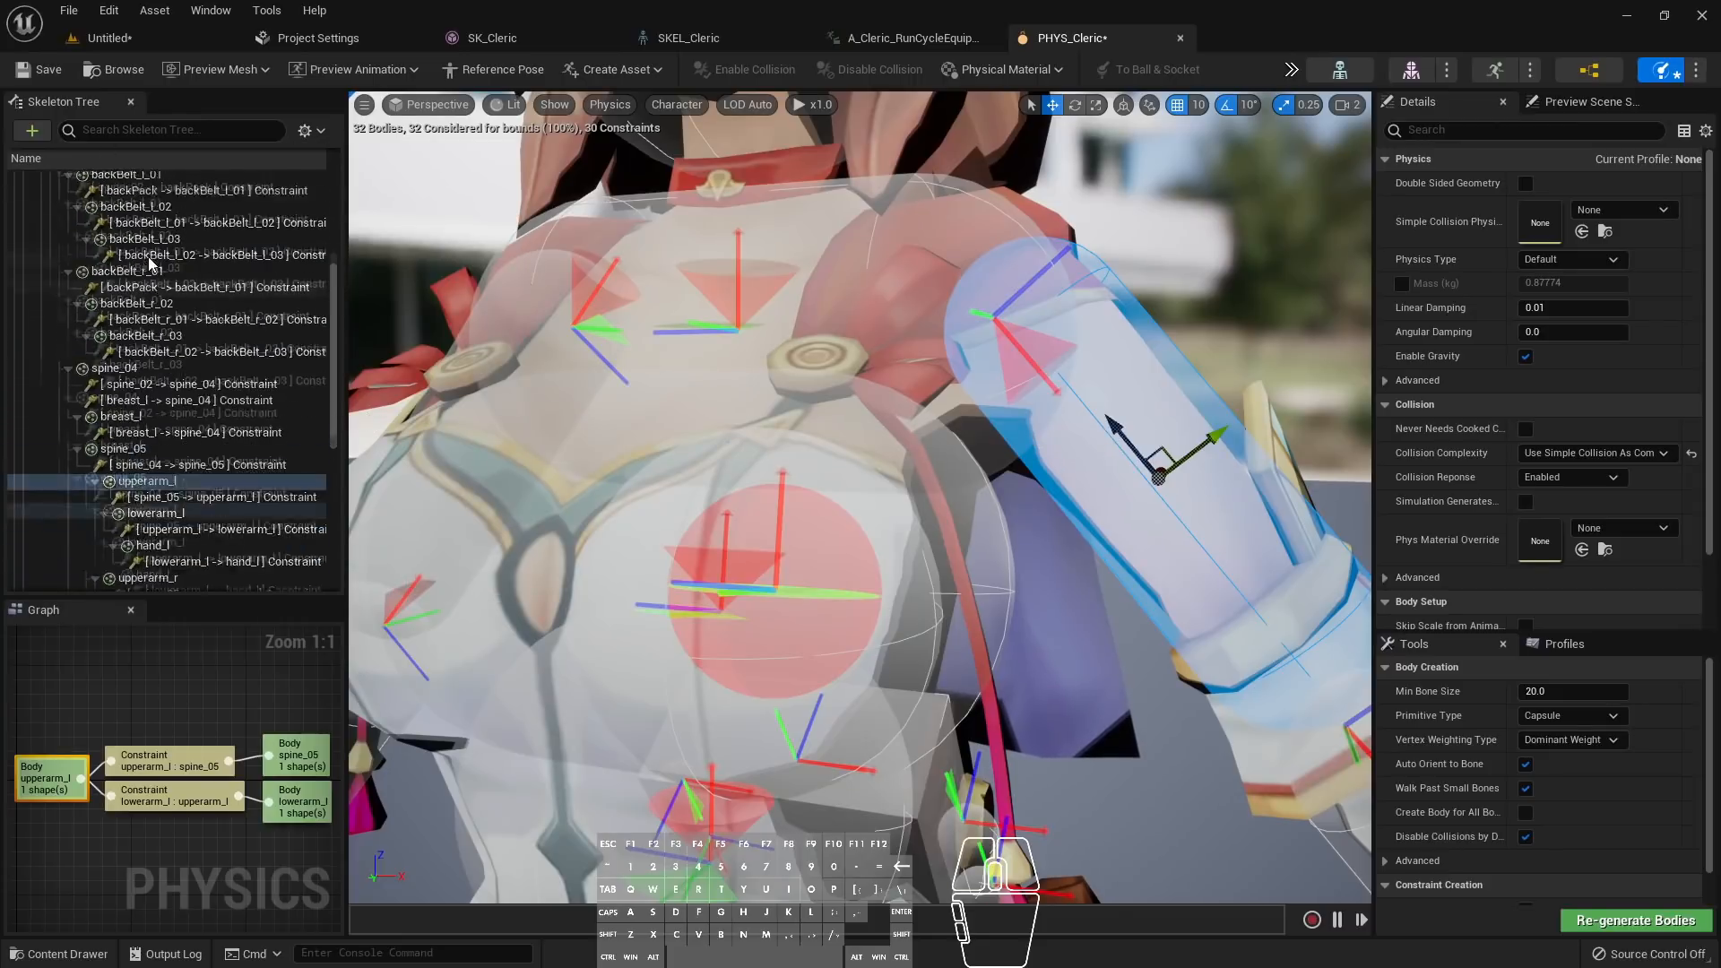
pyautogui.scroll(-6, 160, 240)
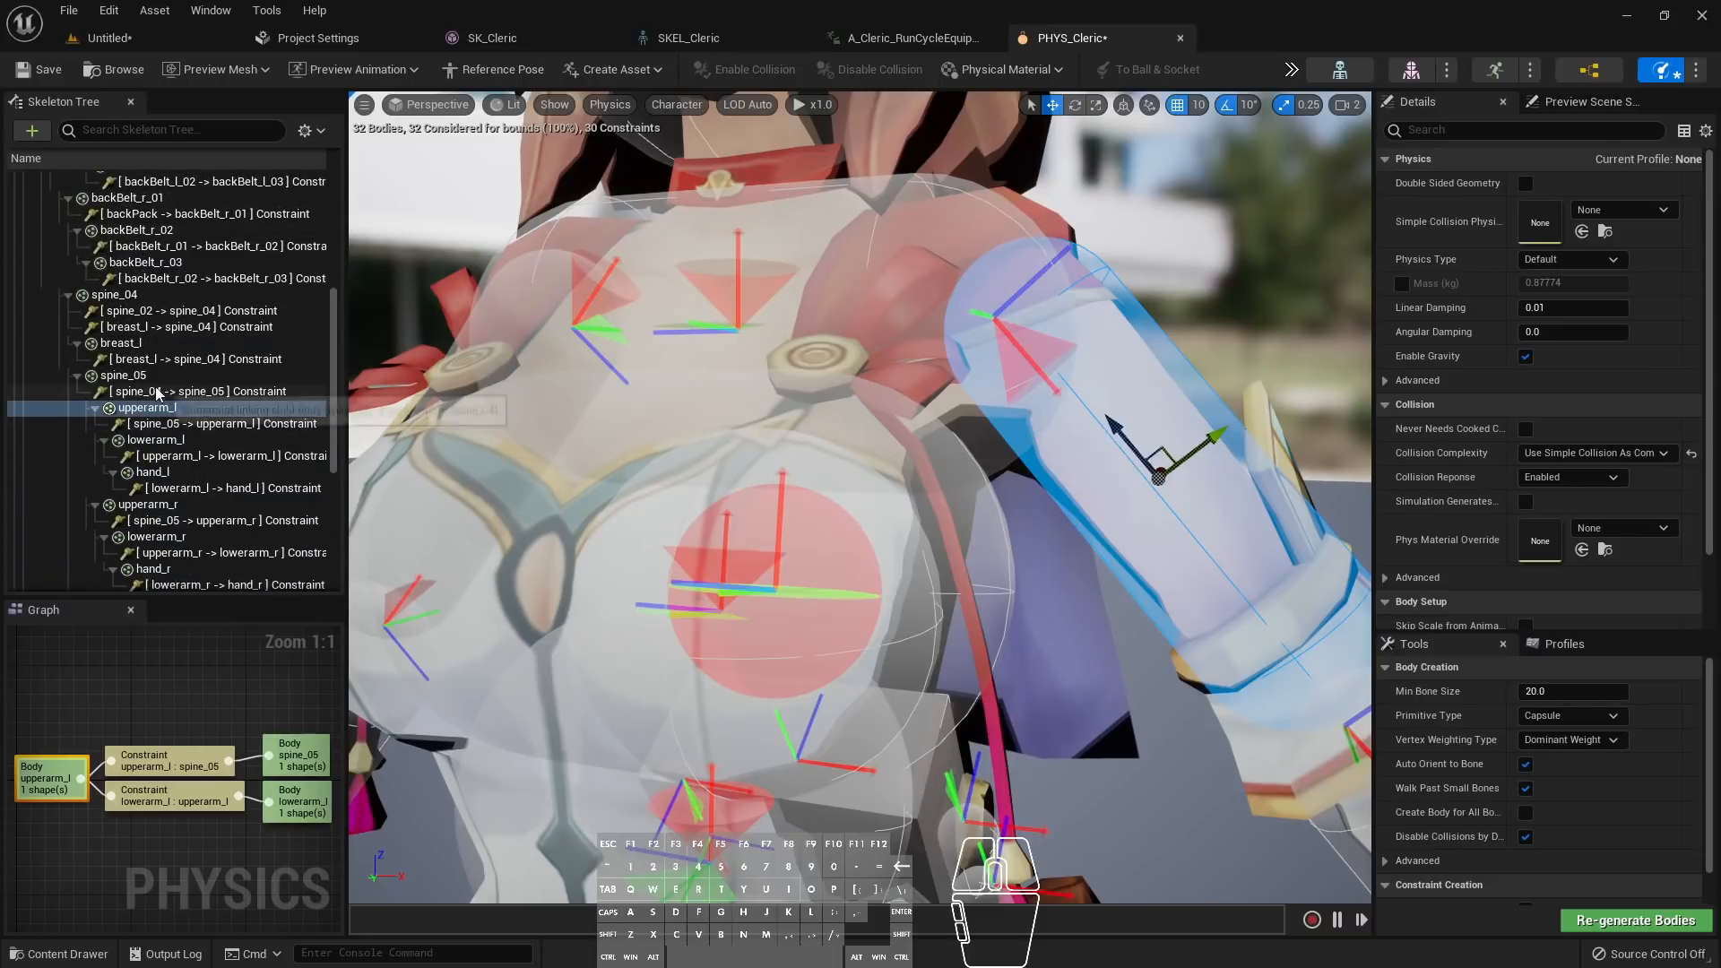
# Select the breast_l to spine_04 constraint under the breast_l body and examine its placement from the side
pyautogui.click(134, 344)
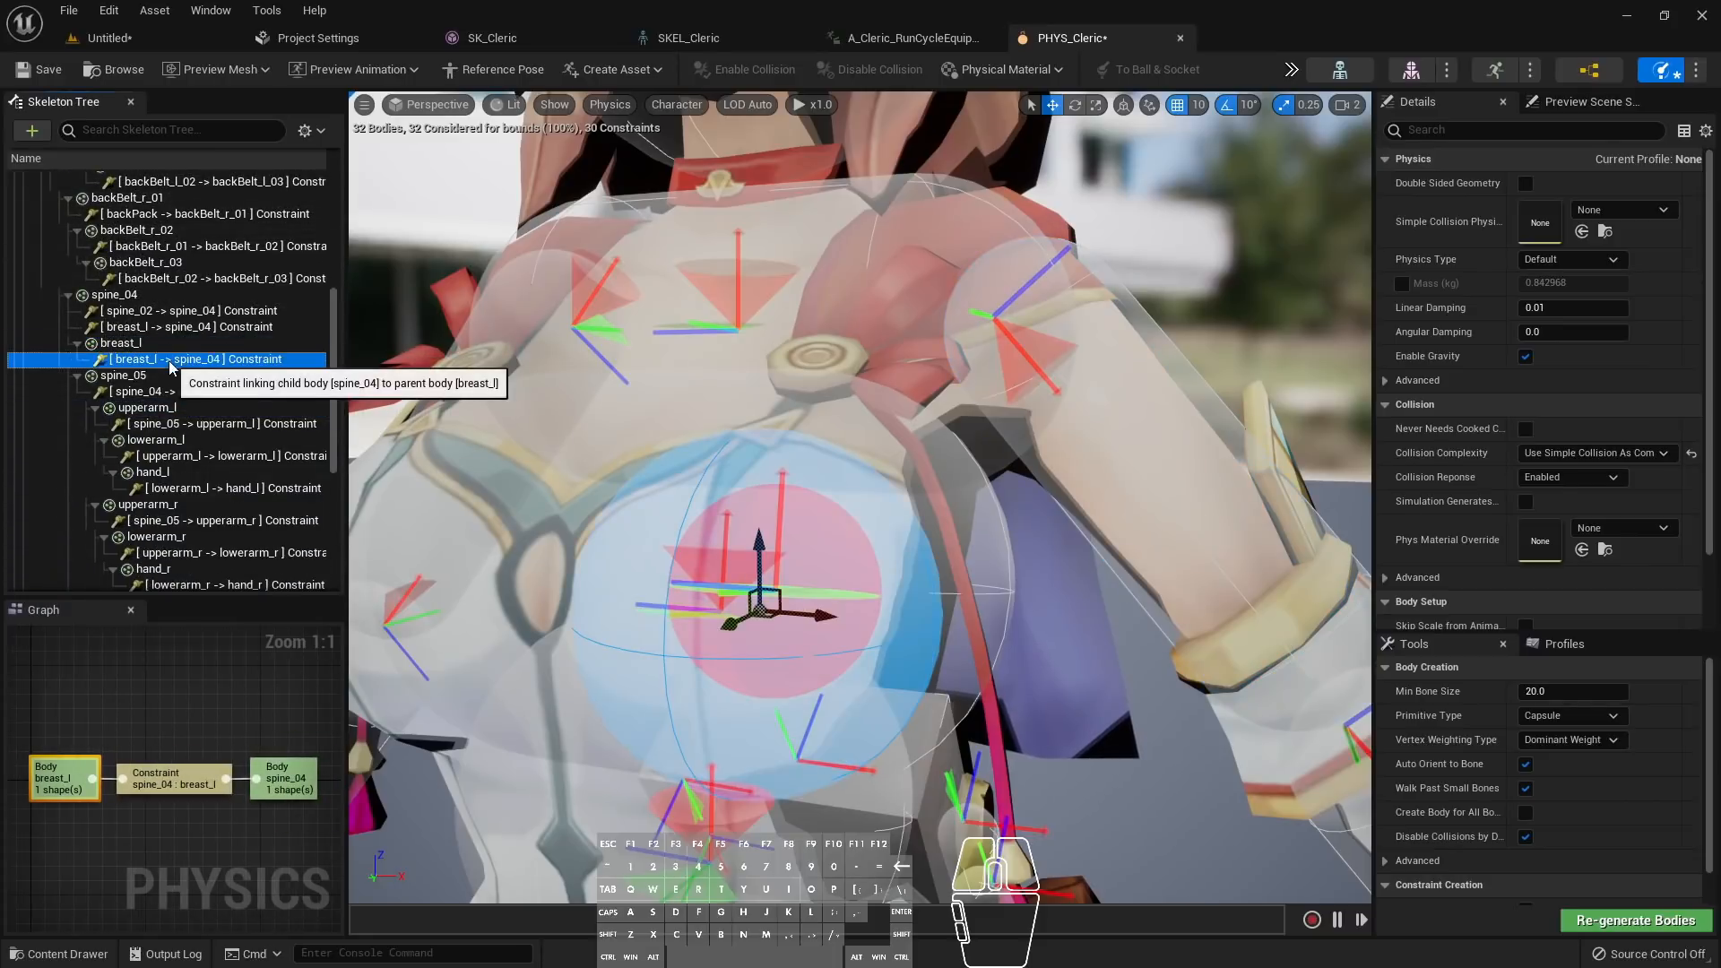
pyautogui.click(212, 359)
pyautogui.moveTo(803, 663); pyautogui.dragTo(1076, 795, button='right')
pyautogui.moveTo(827, 656); pyautogui.dragTo(1061, 638, button='right')
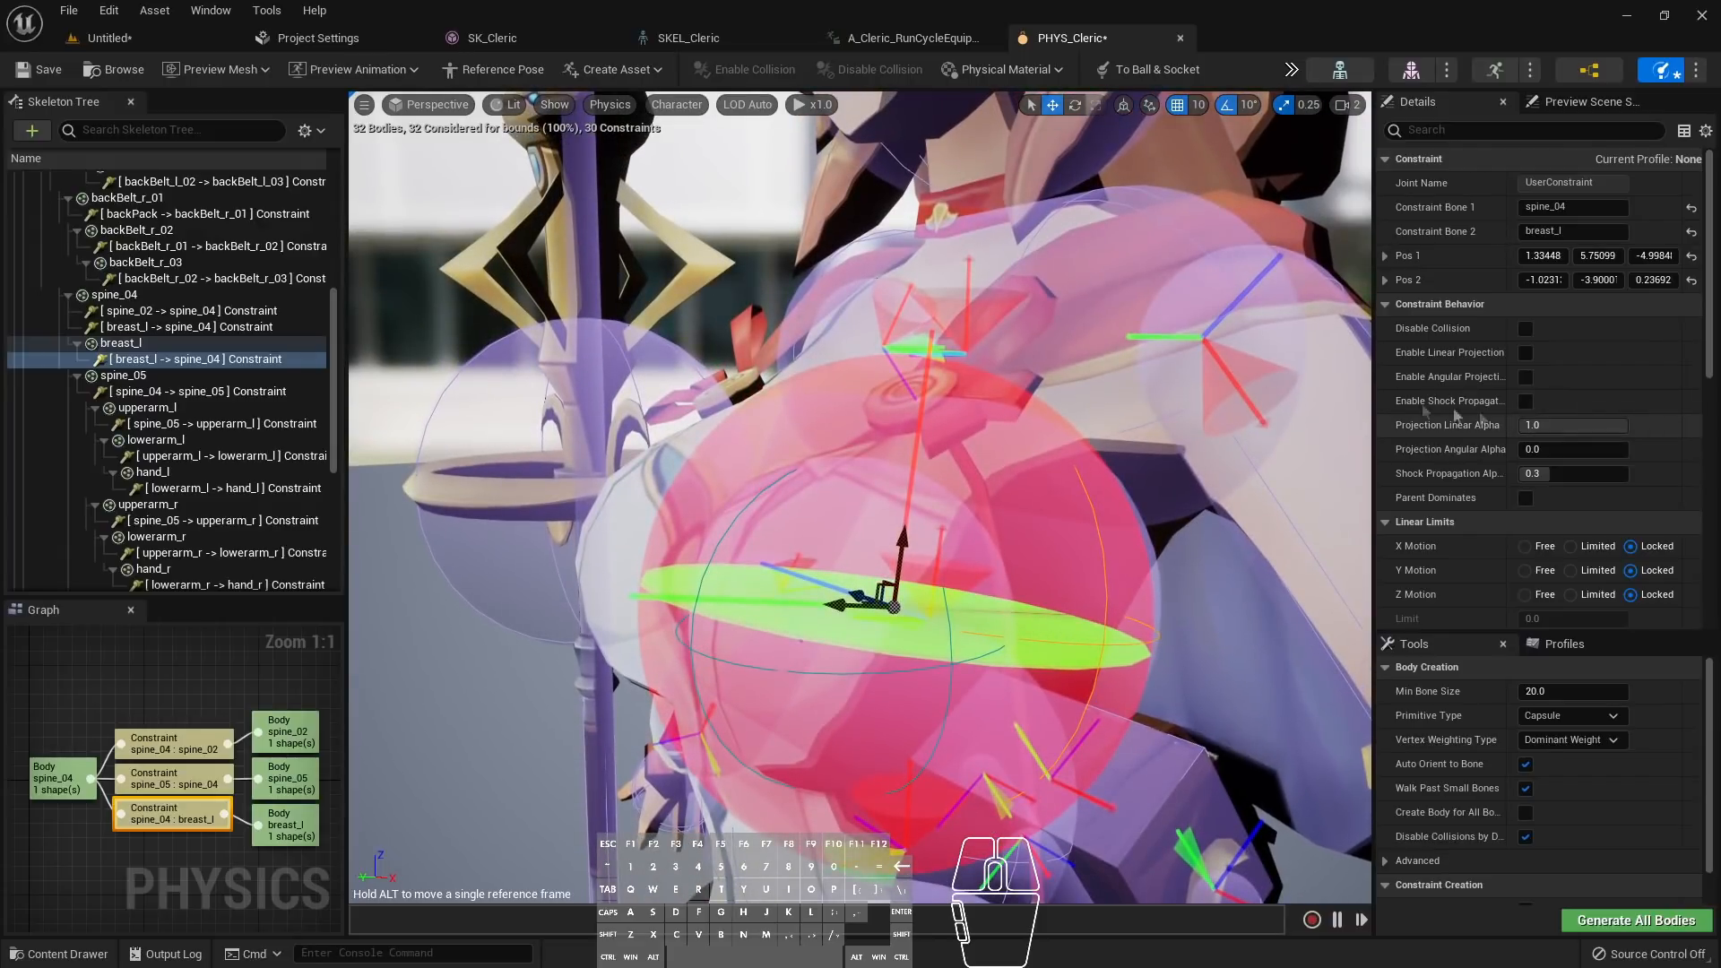
pyautogui.moveTo(1069, 419); pyautogui.dragTo(1066, 425, button='right')
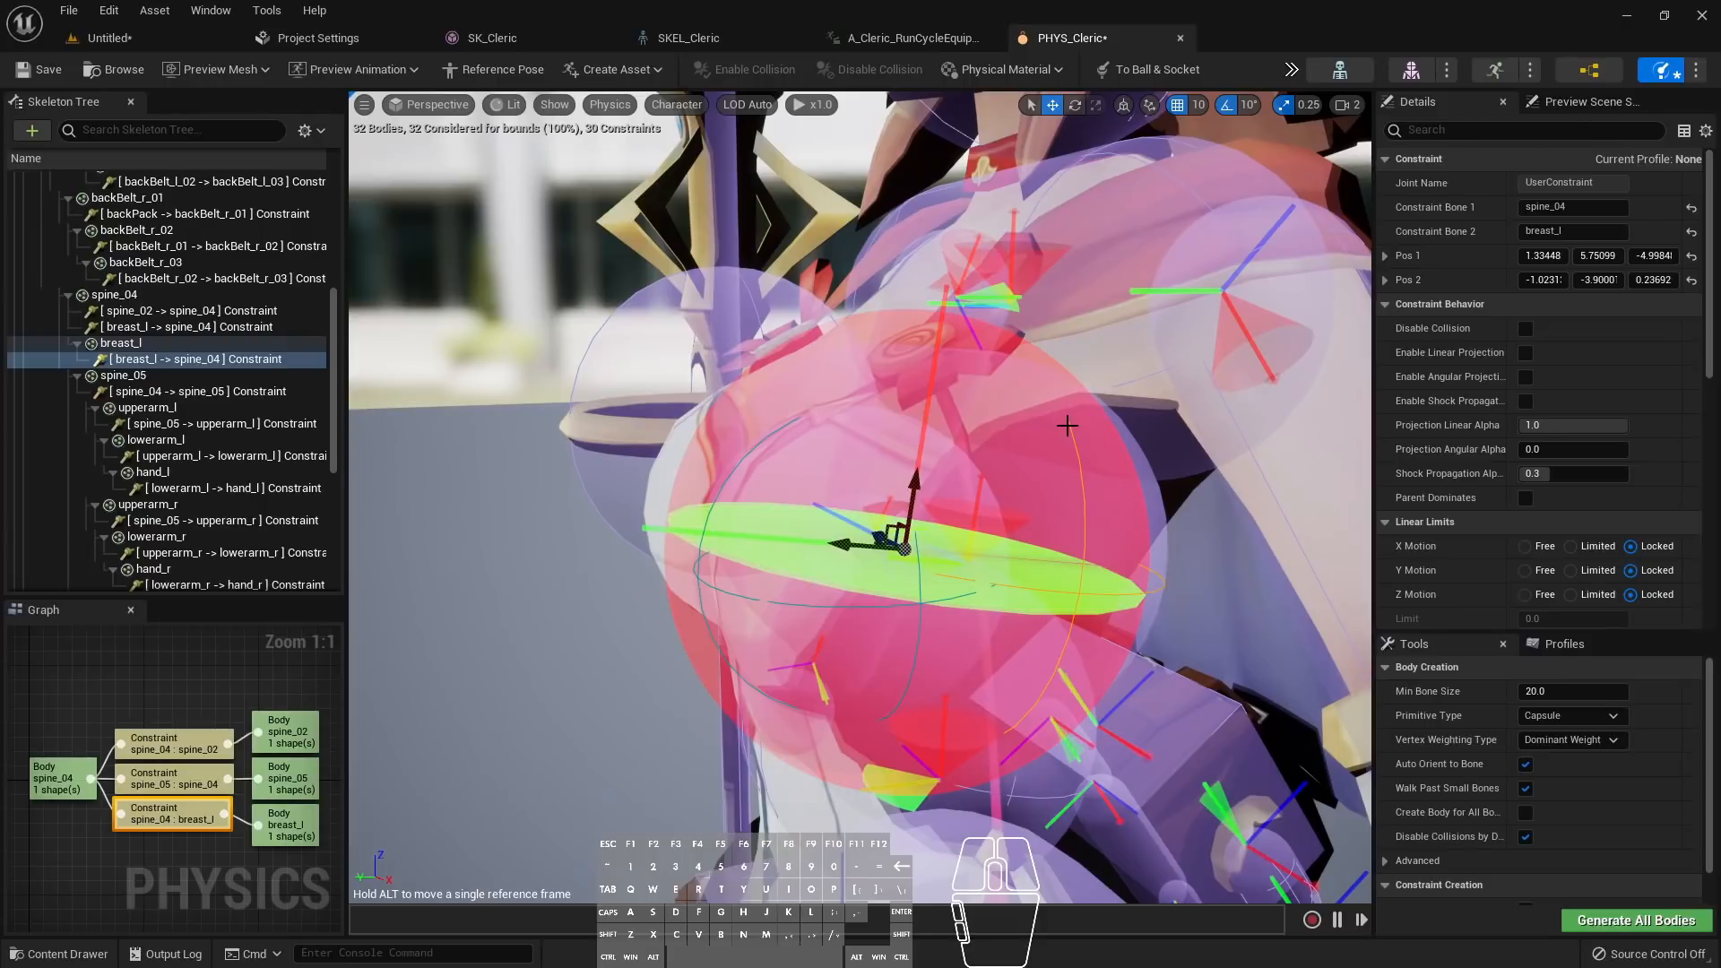
# Run a Simulate Selected test with the breast_l to spine_04 constraint selected, and stop the simulation
pyautogui.click(1292, 69)
pyautogui.moveTo(1344, 177)
pyautogui.click(1517, 100)
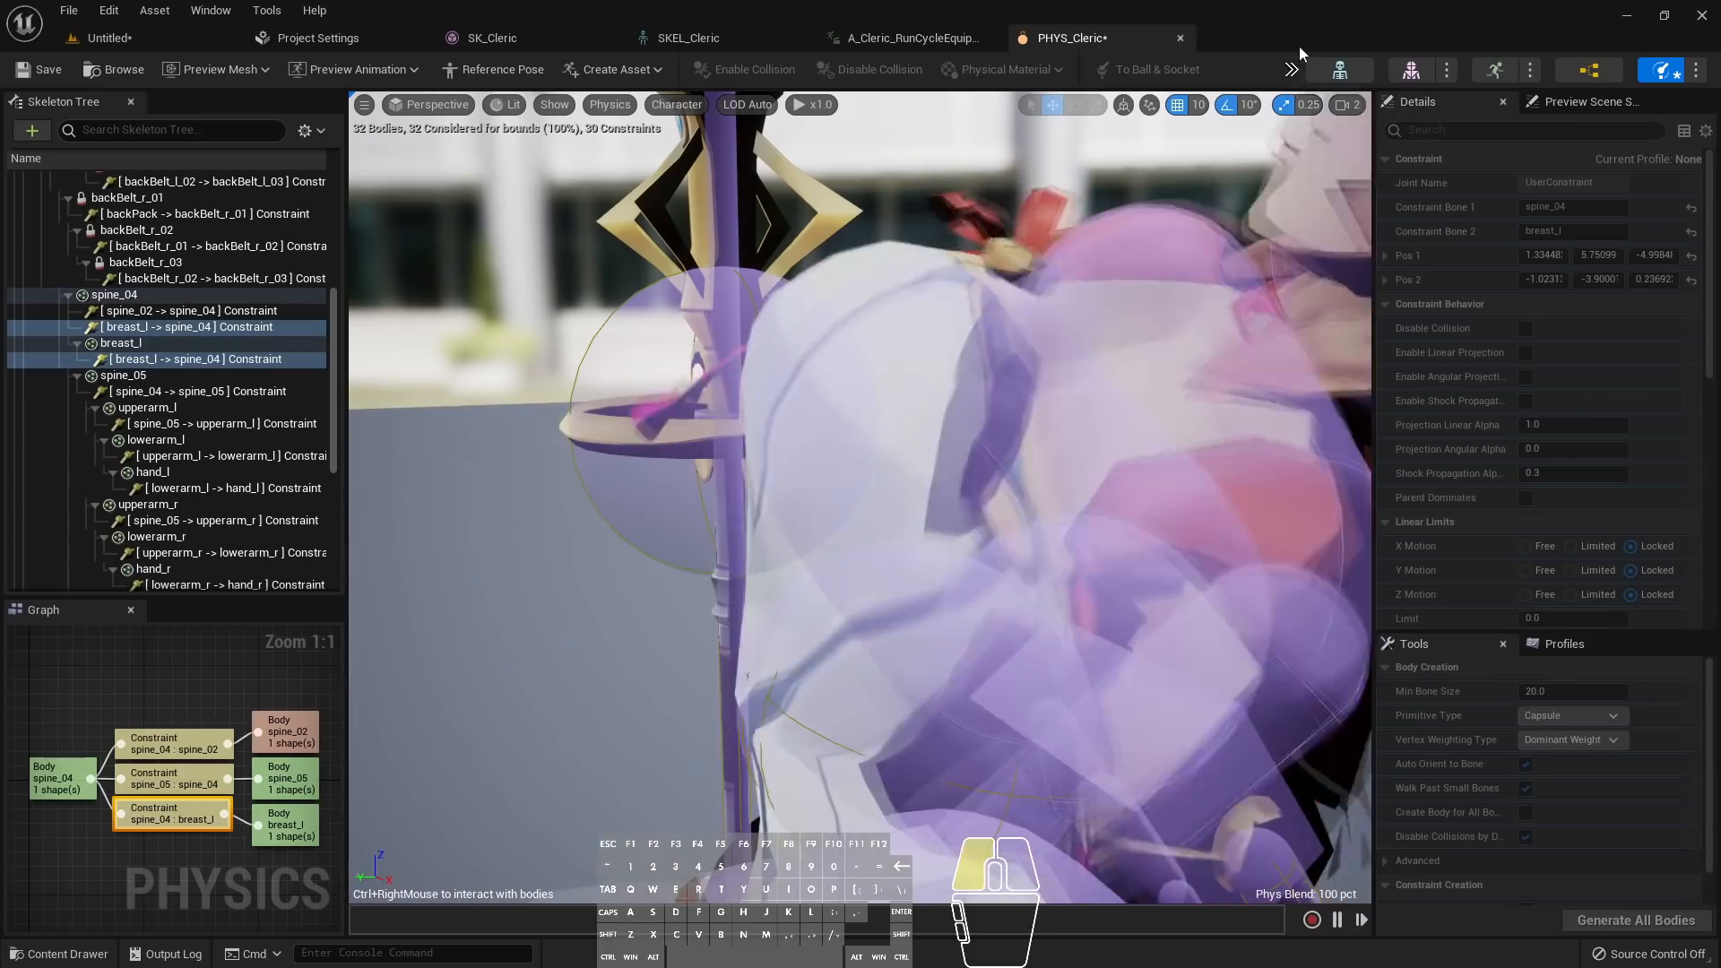
pyautogui.click(1291, 69)
pyautogui.click(1356, 171)
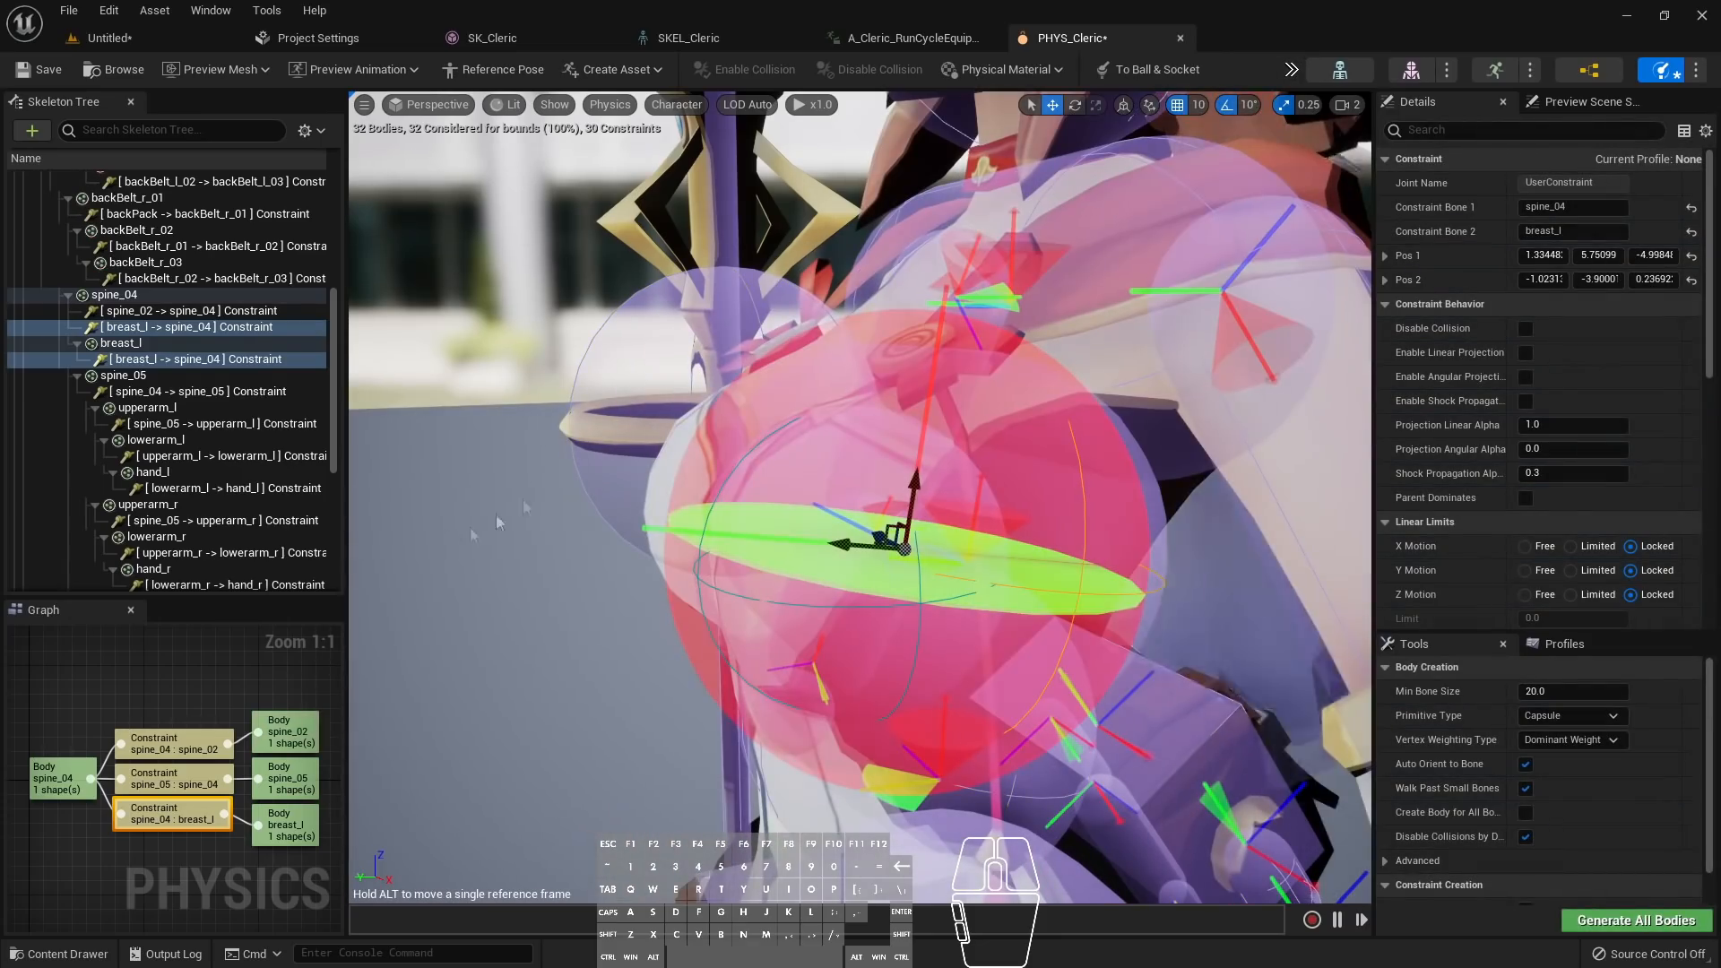
# Simulate only the breast_l body, pull it with the physics grab, and stop the simulation
pyautogui.click(120, 343)
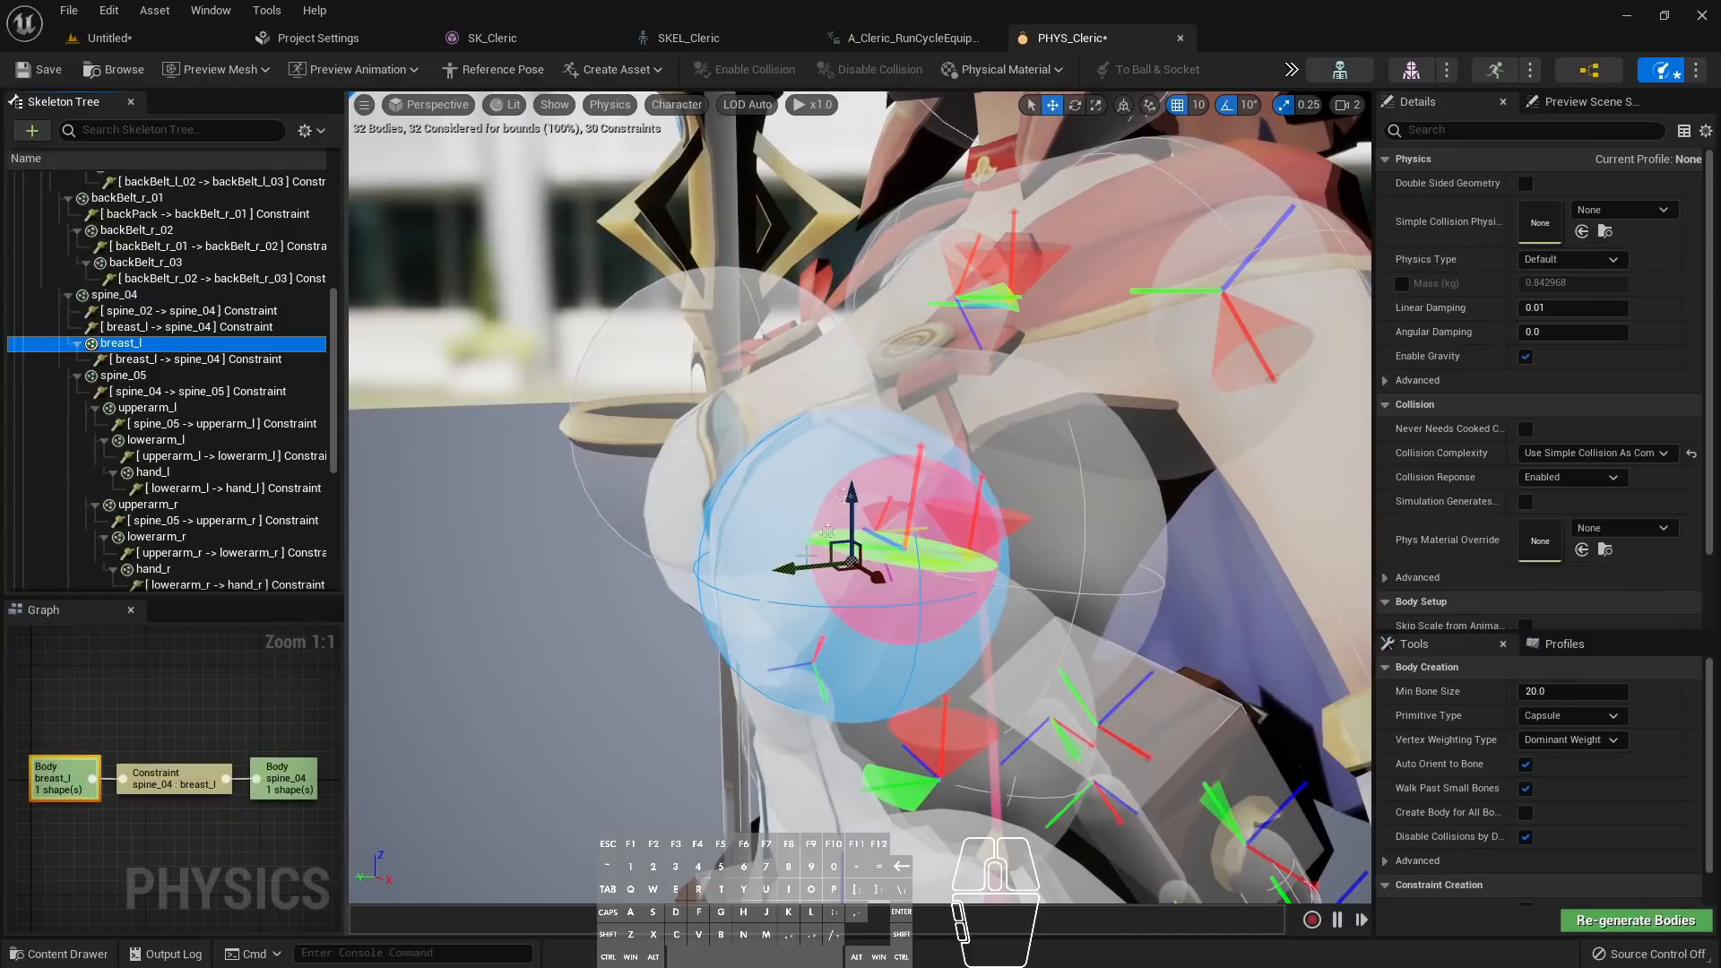
pyautogui.click(1291, 70)
pyautogui.click(1355, 175)
pyautogui.keyDown('ctrl'); pyautogui.moveTo(898, 596); pyautogui.dragTo(864, 645, button='right'); pyautogui.keyUp('ctrl')
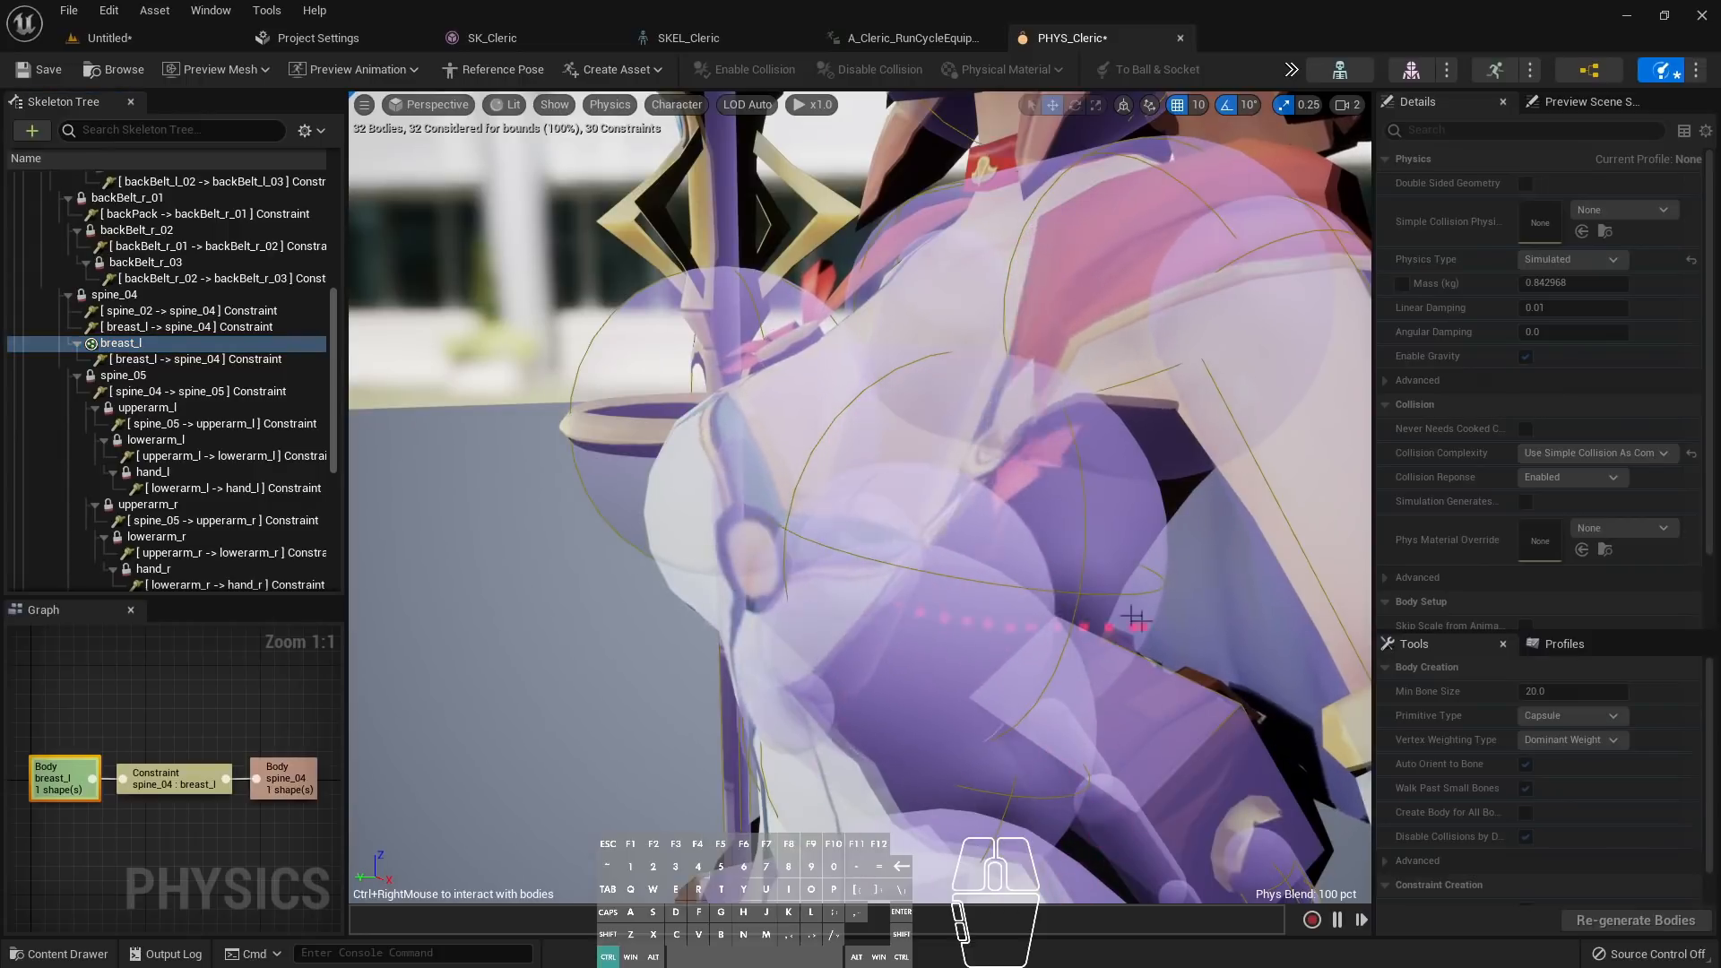
pyautogui.click(1291, 70)
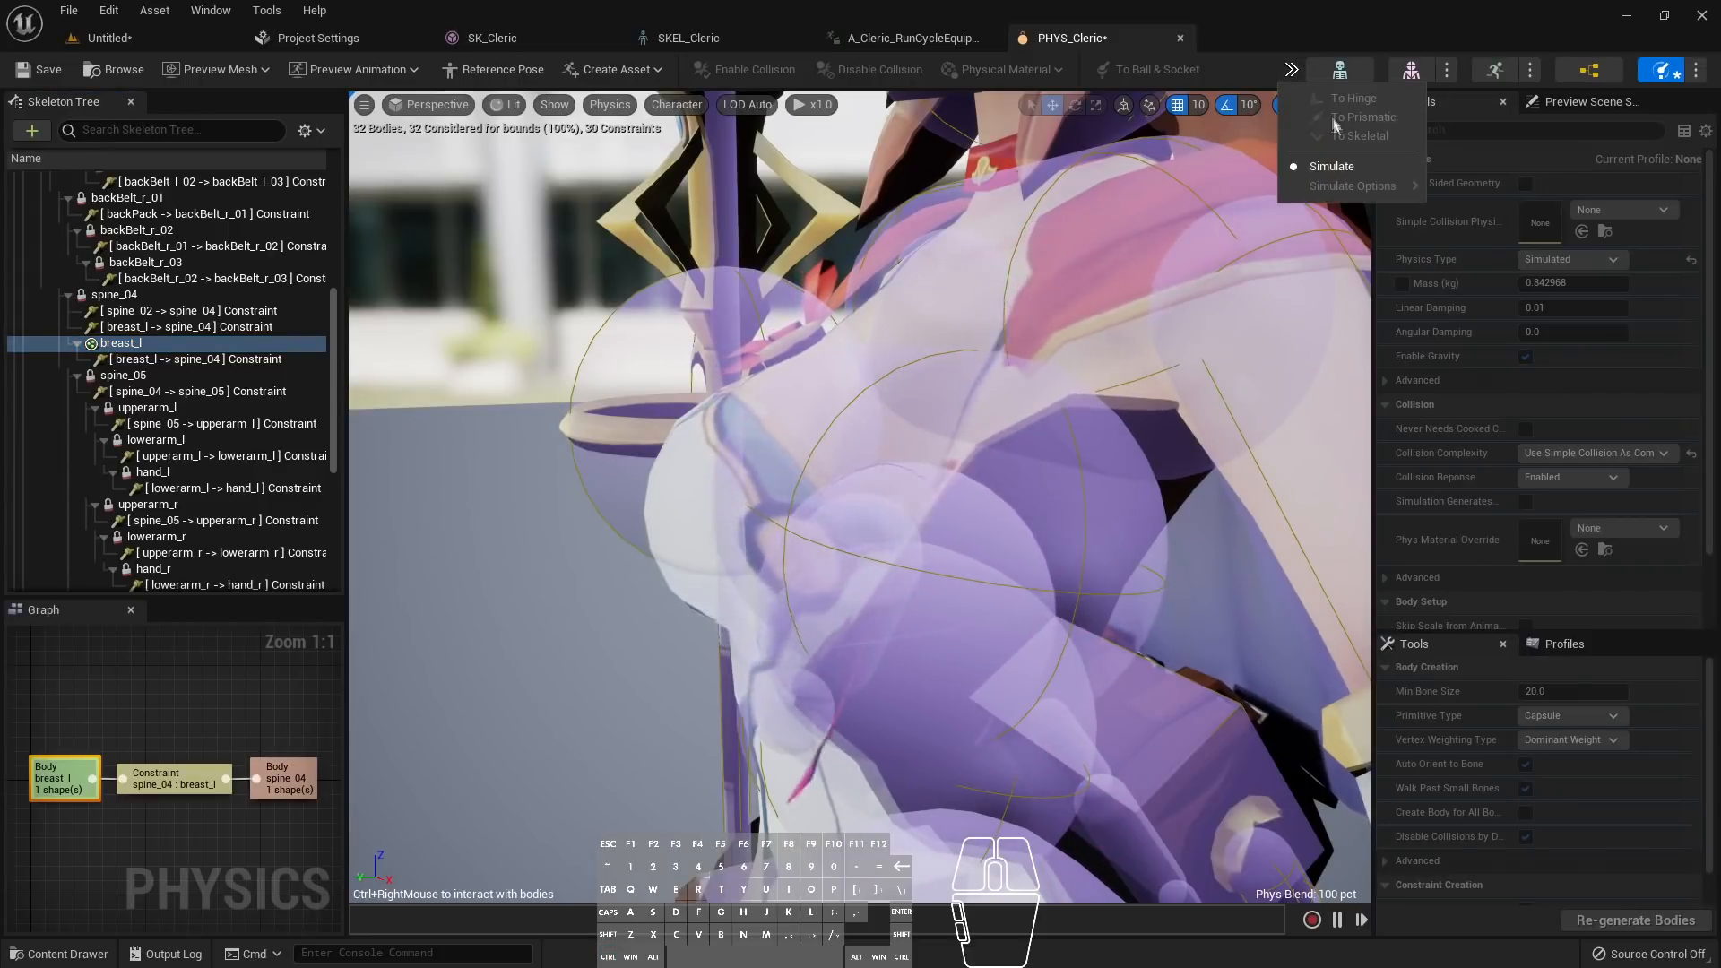
pyautogui.click(1332, 166)
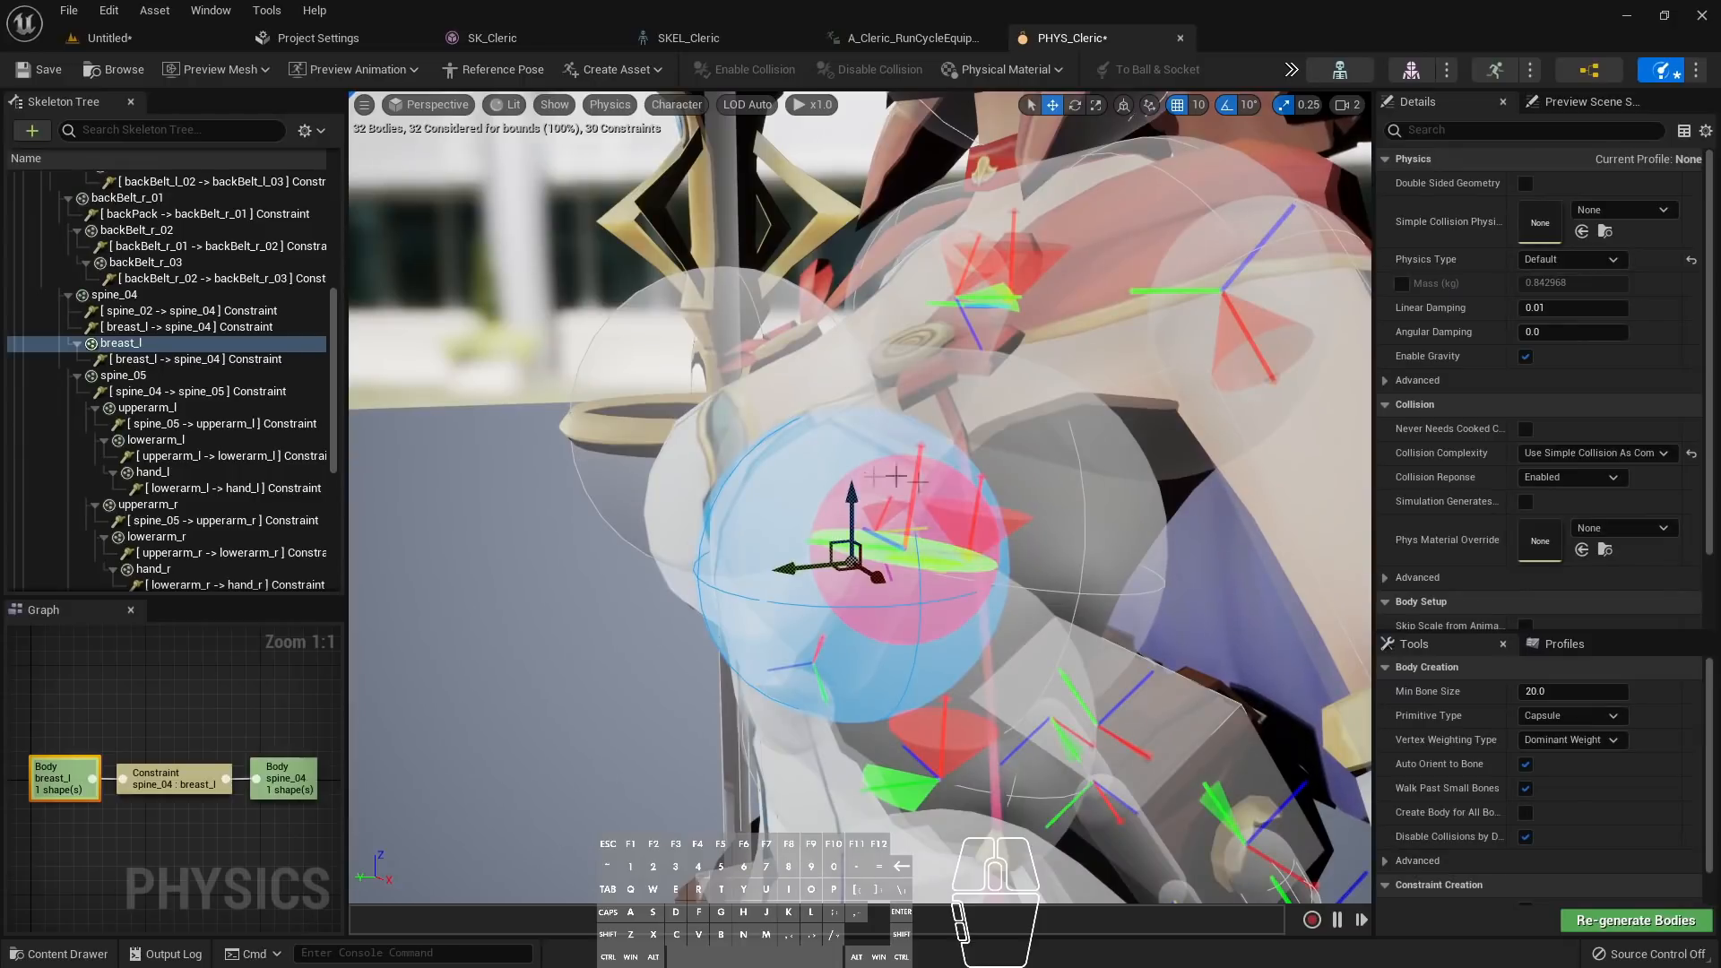
# Set Swing 1, Swing 2 and Twist Motion of the breast_l to spine_04 constraint to Locked
pyautogui.click(179, 358)
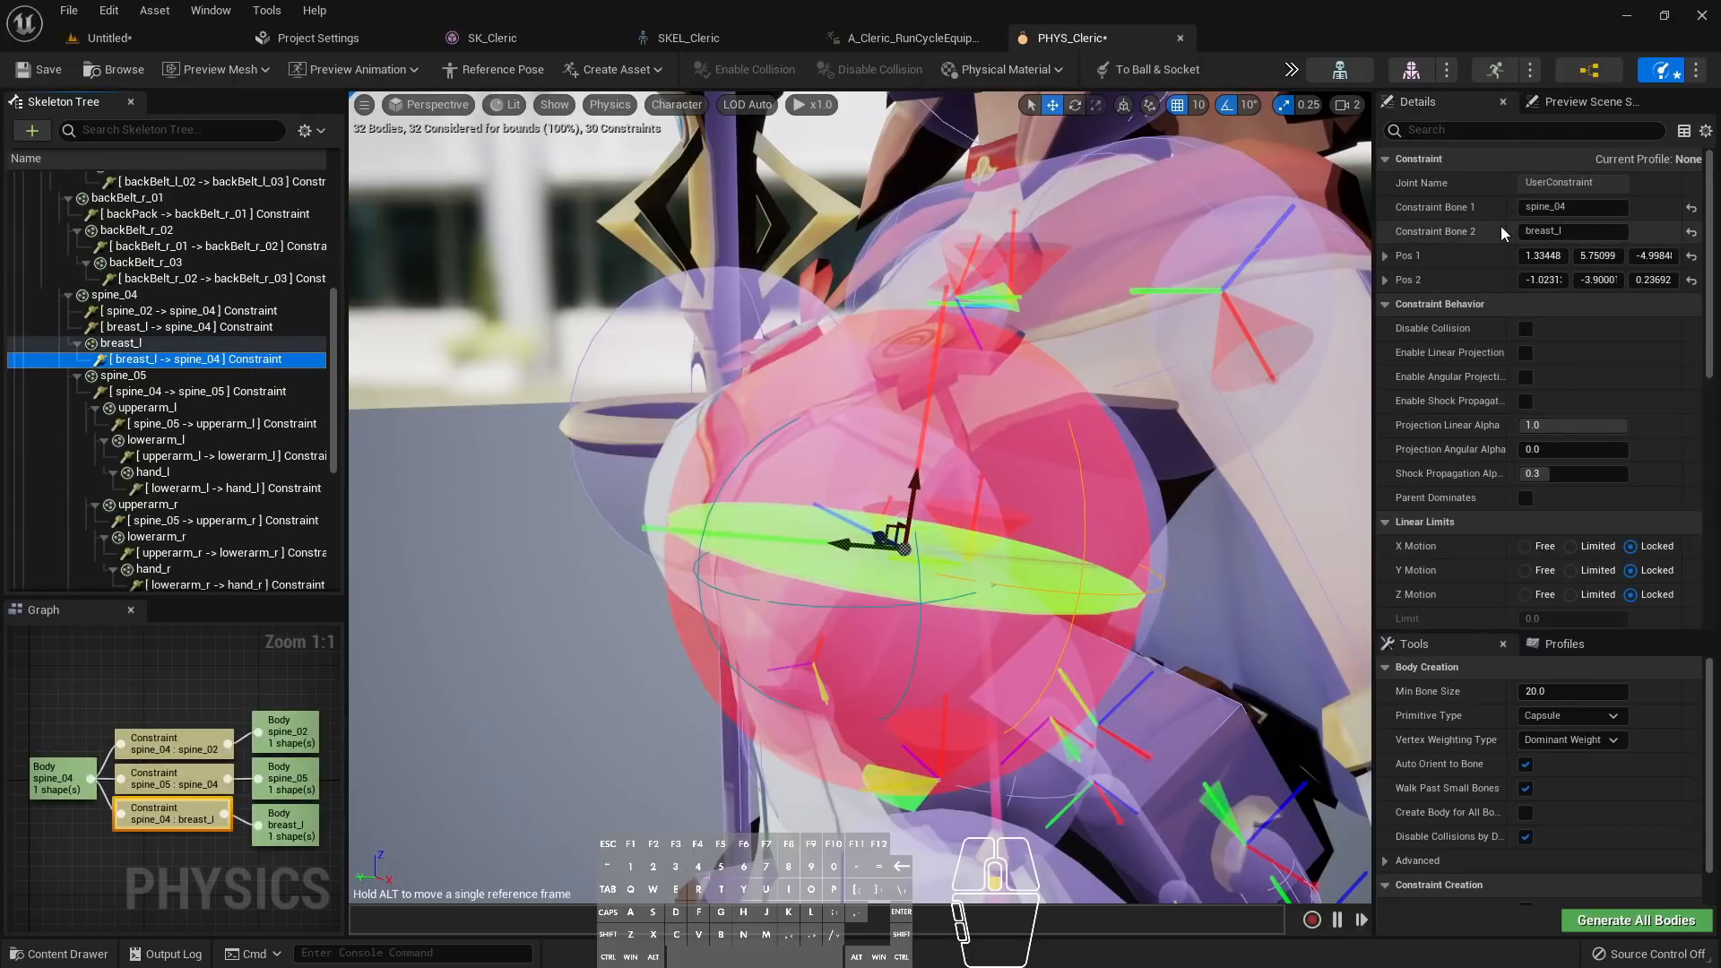
pyautogui.scroll(-3, 1501, 226)
pyautogui.scroll(-3, 1454, 400)
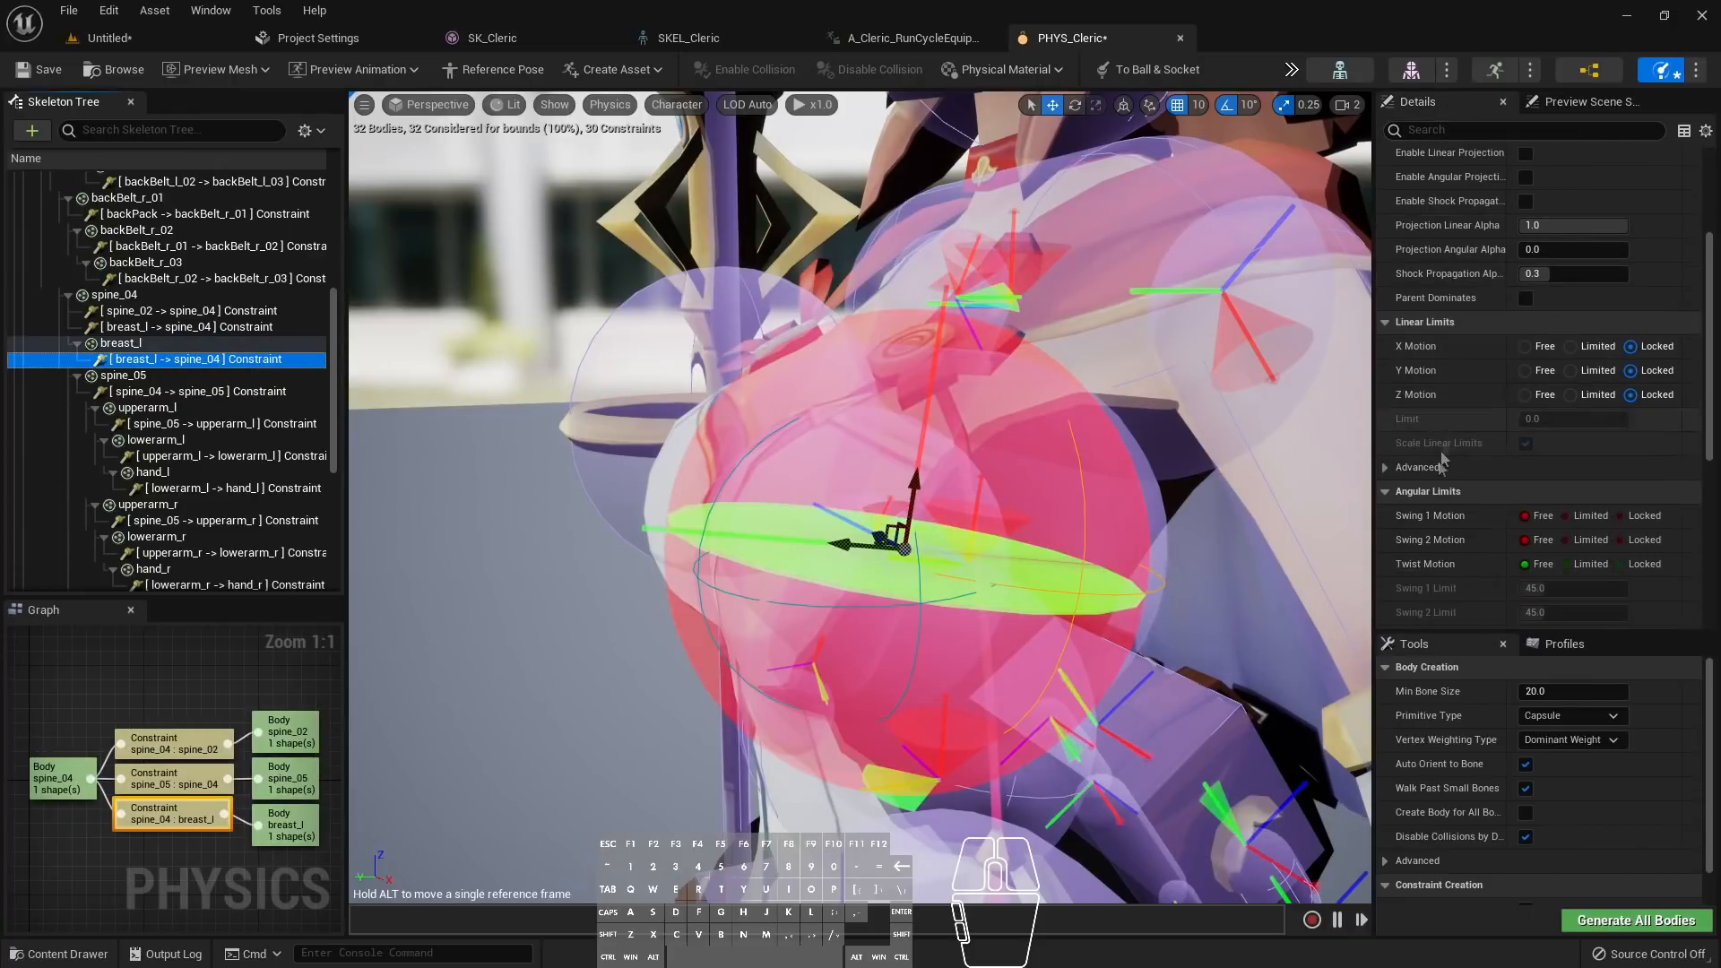
pyautogui.scroll(-2, 1433, 463)
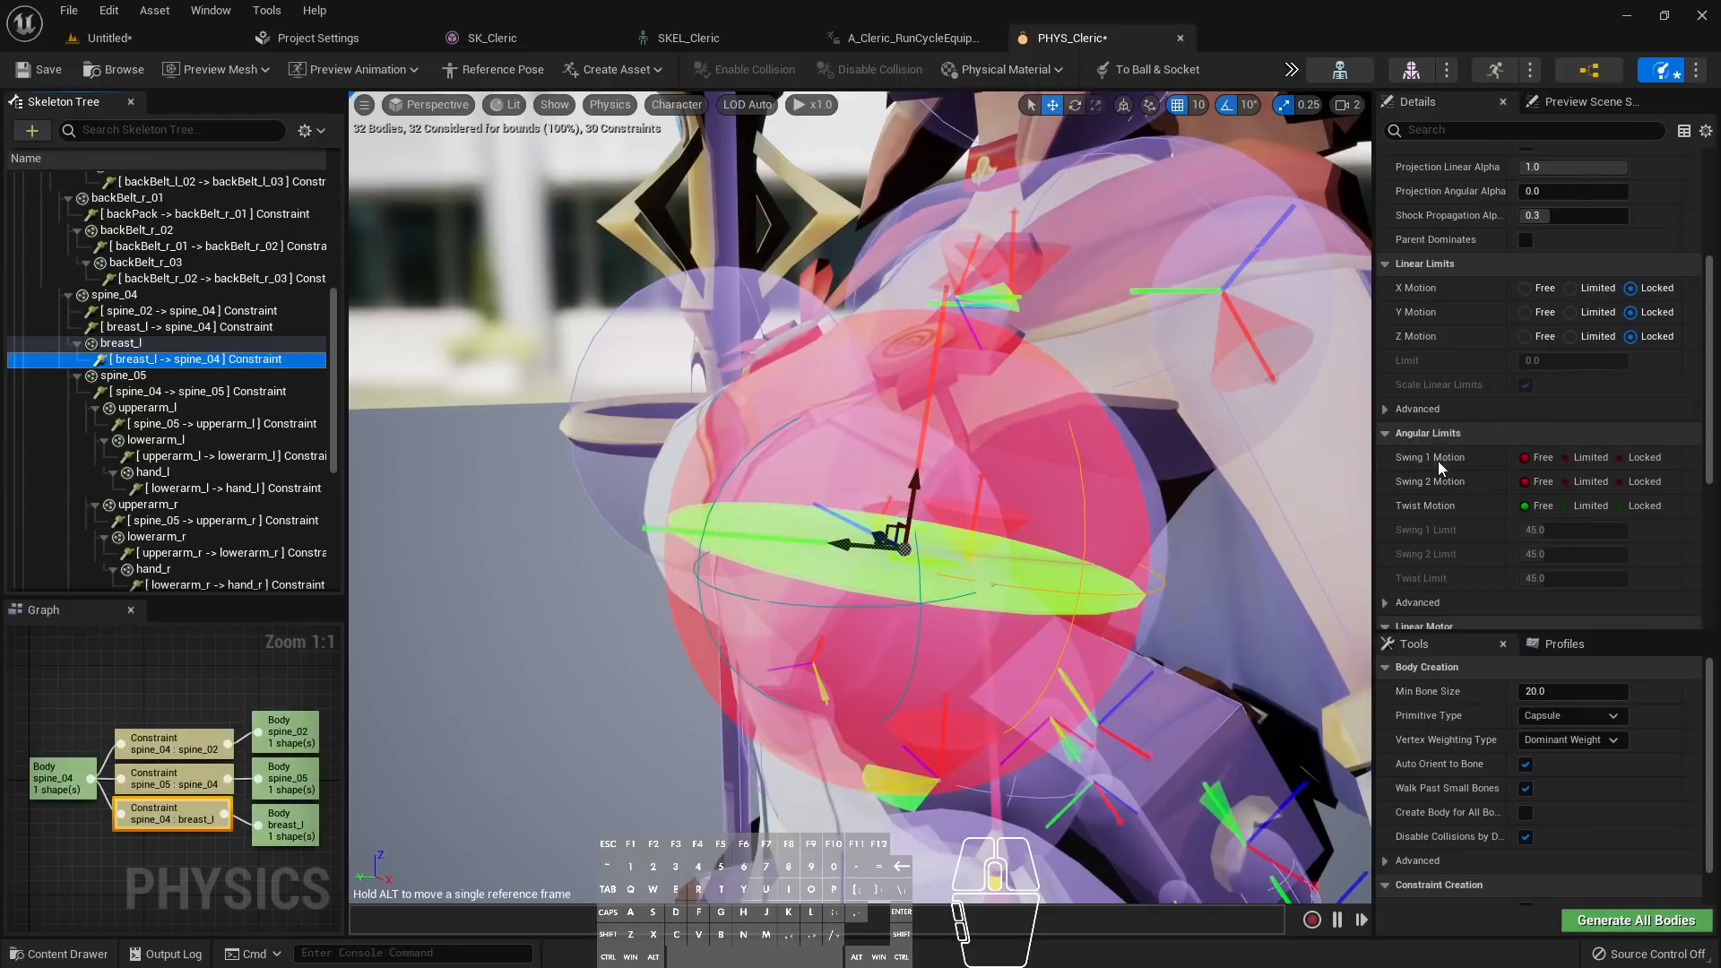
pyautogui.click(1529, 429)
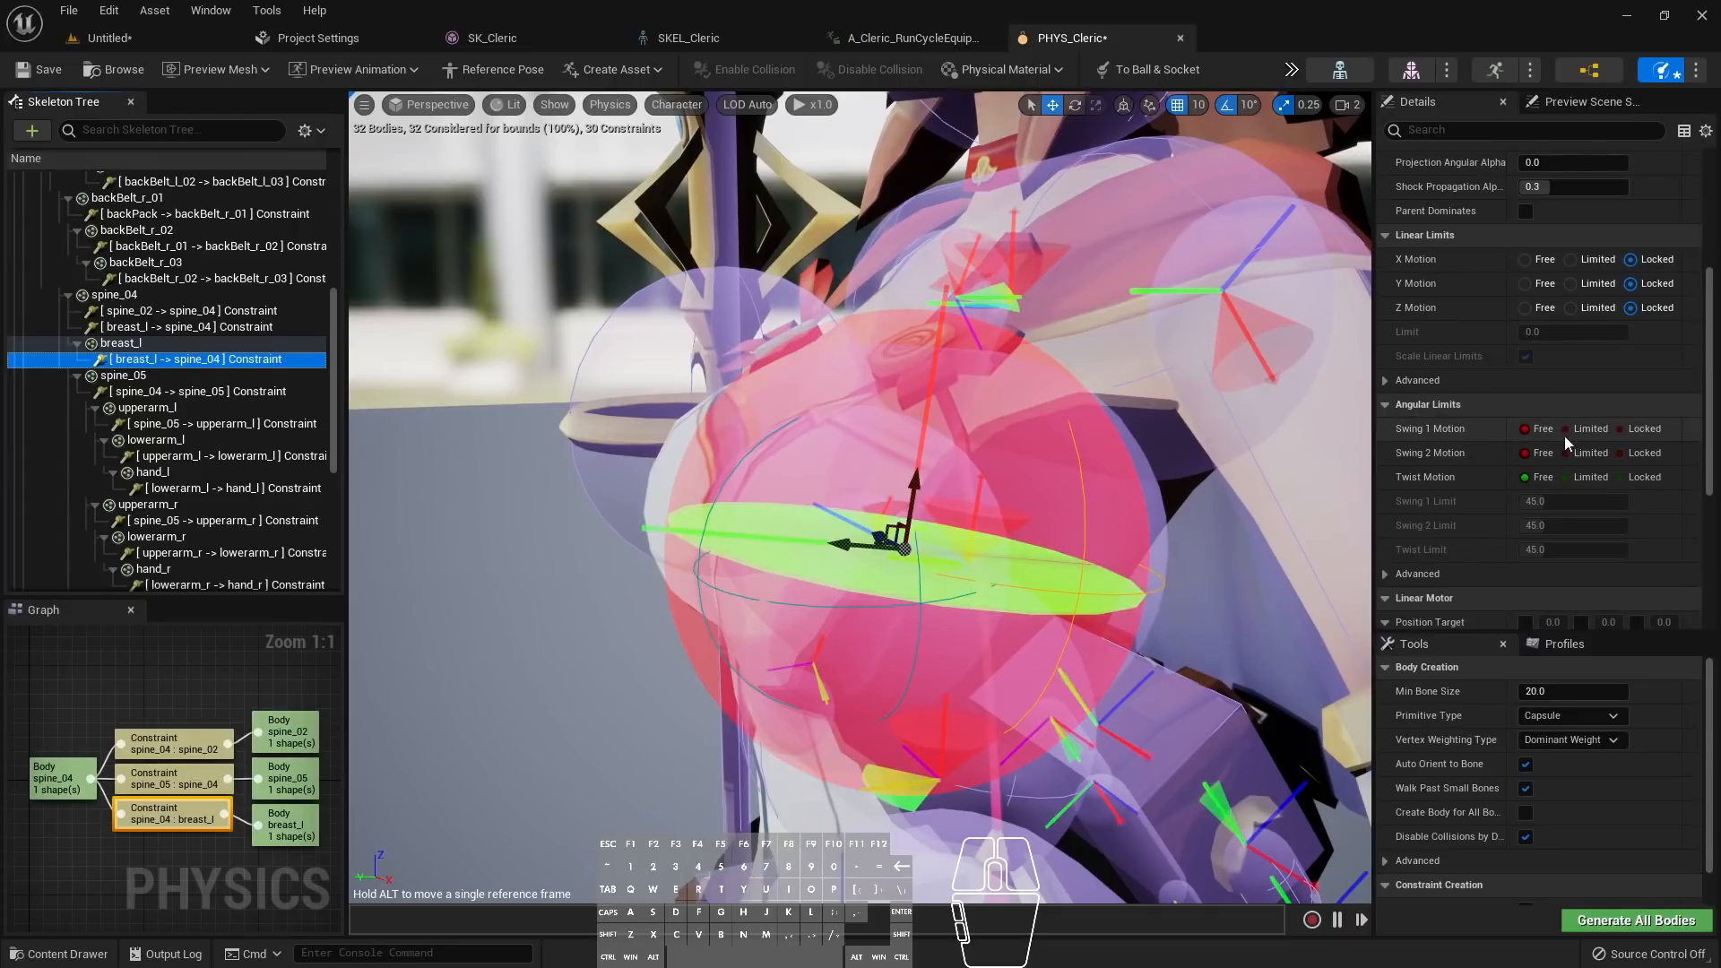
pyautogui.click(1621, 429)
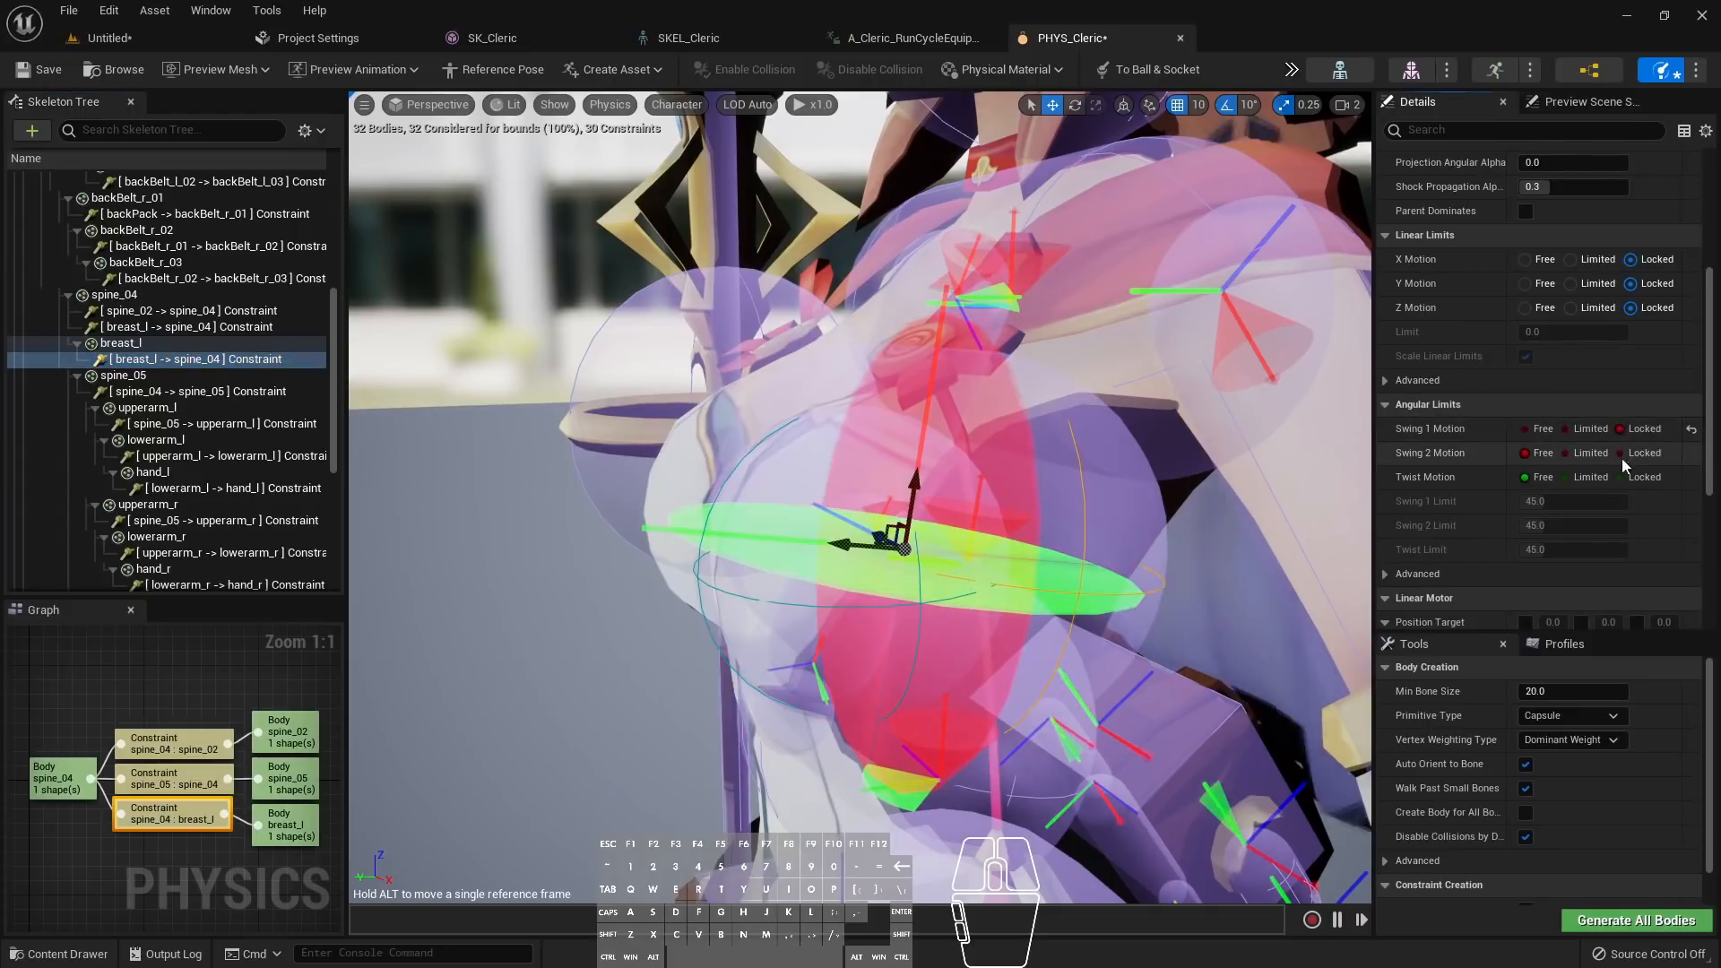
pyautogui.click(1621, 453)
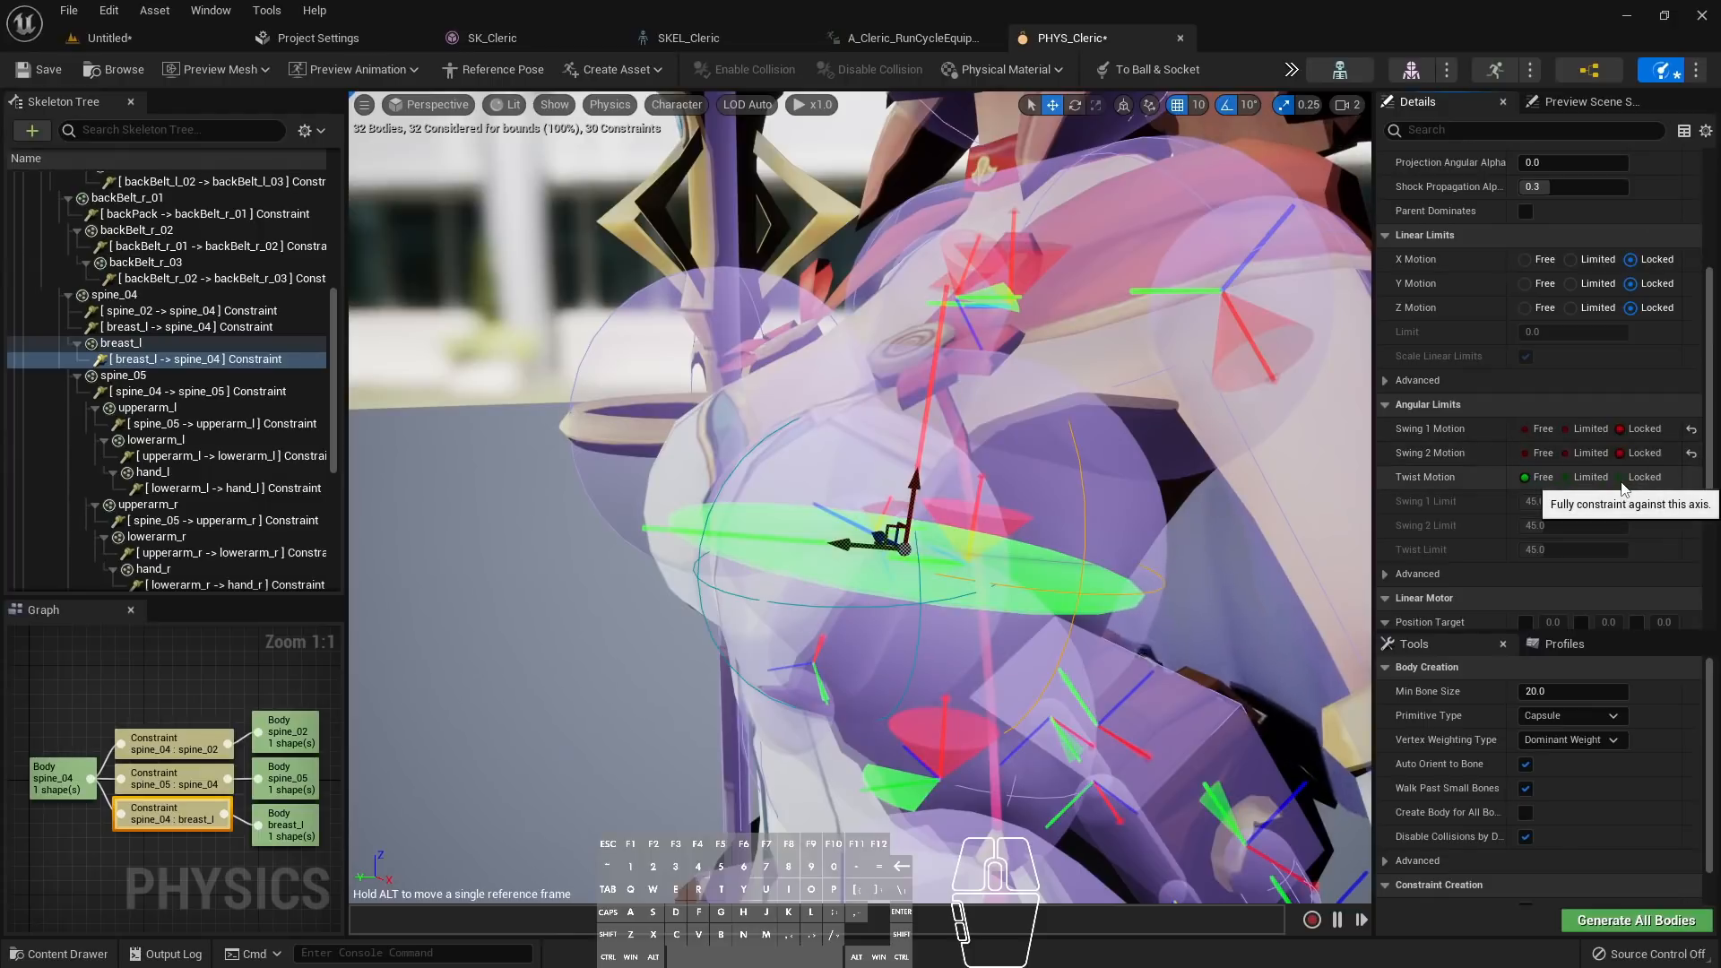
pyautogui.click(1623, 480)
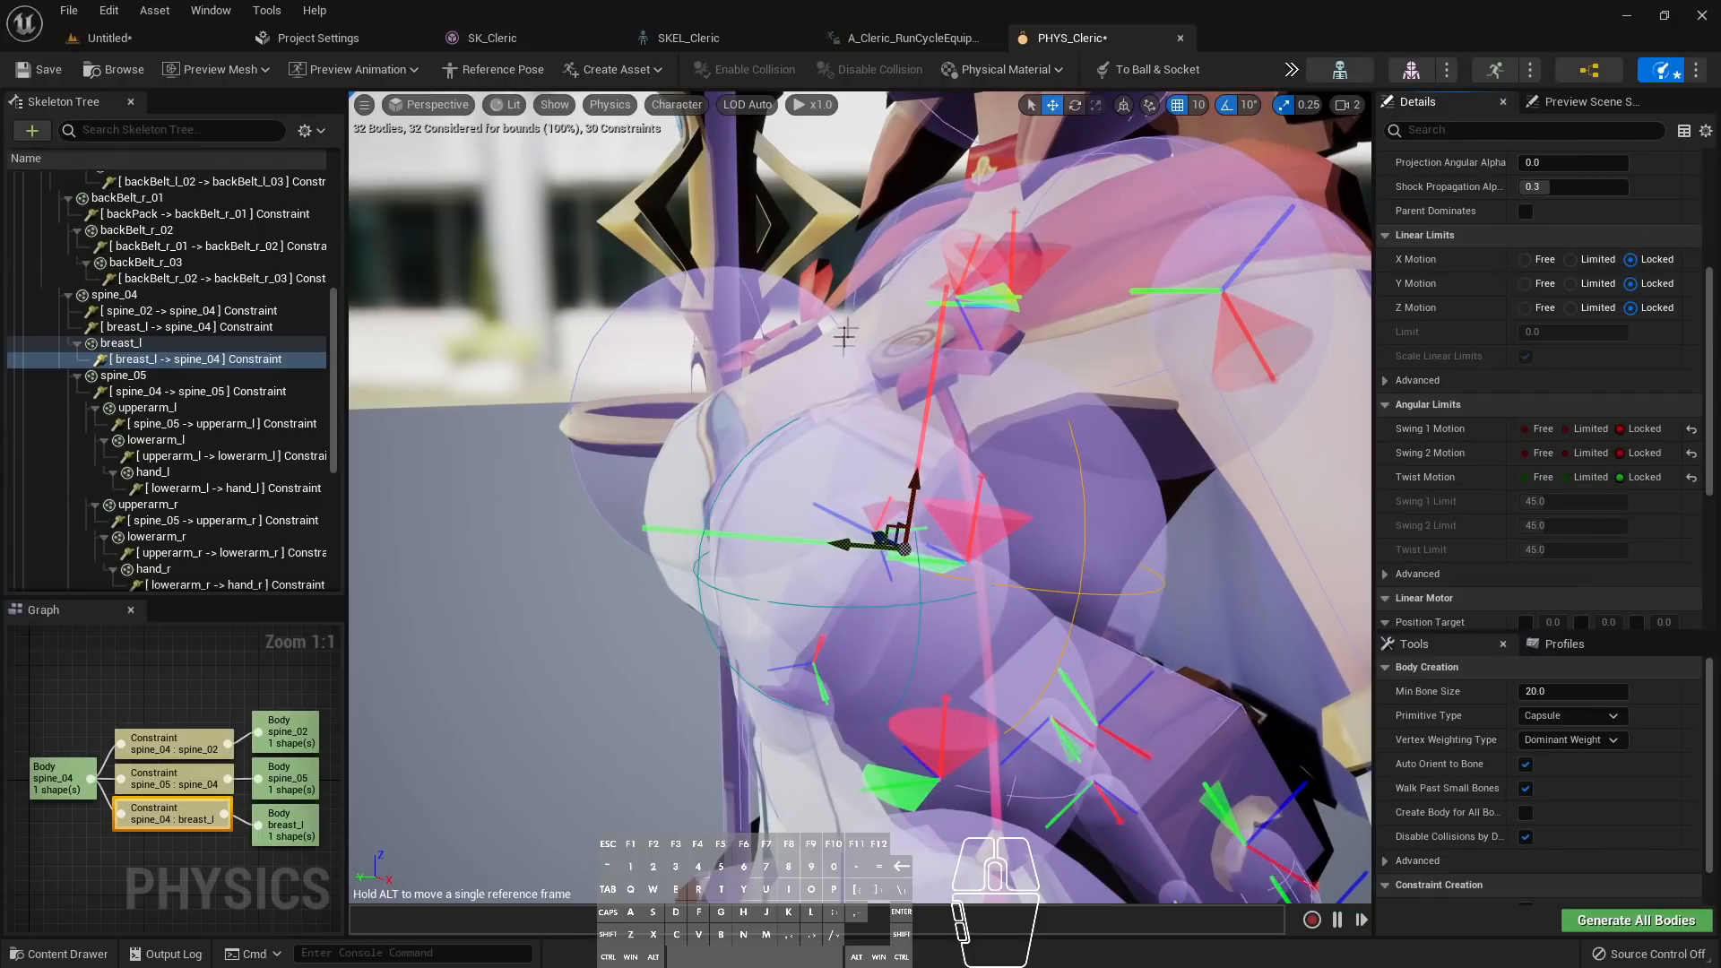
# Test the locked constraint by simulating breast_l and pulling the body in several directions, and stop the simulation
pyautogui.click(121, 343)
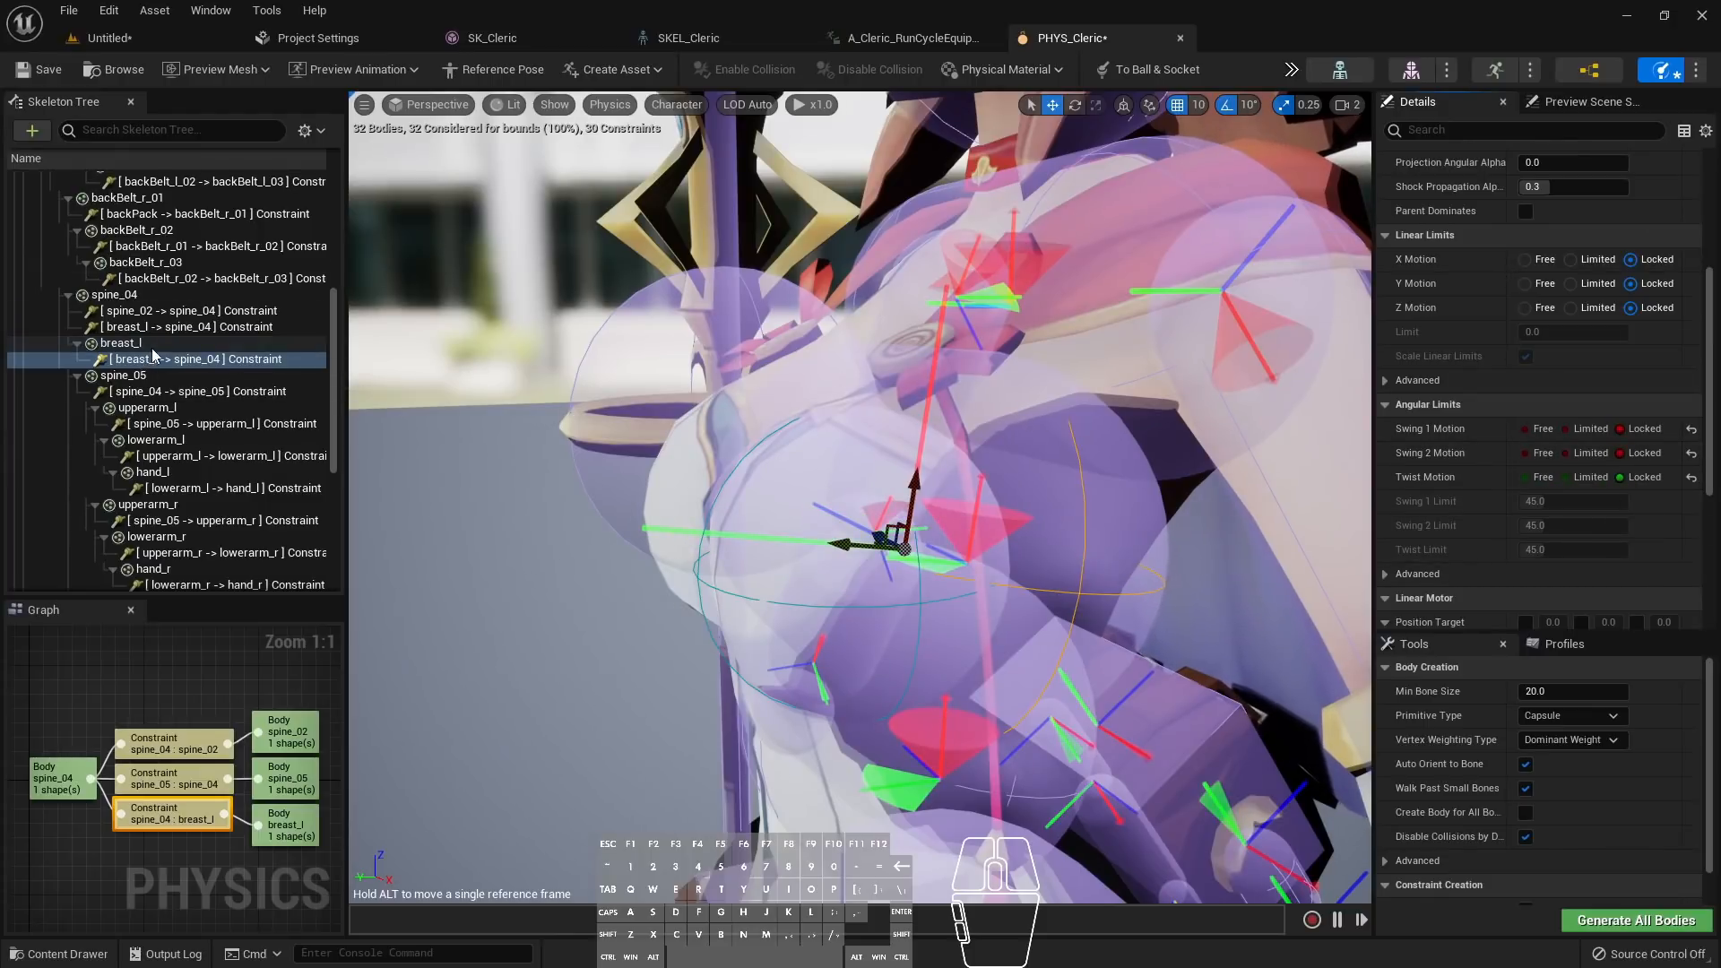
pyautogui.click(1291, 70)
pyautogui.moveTo(1369, 186)
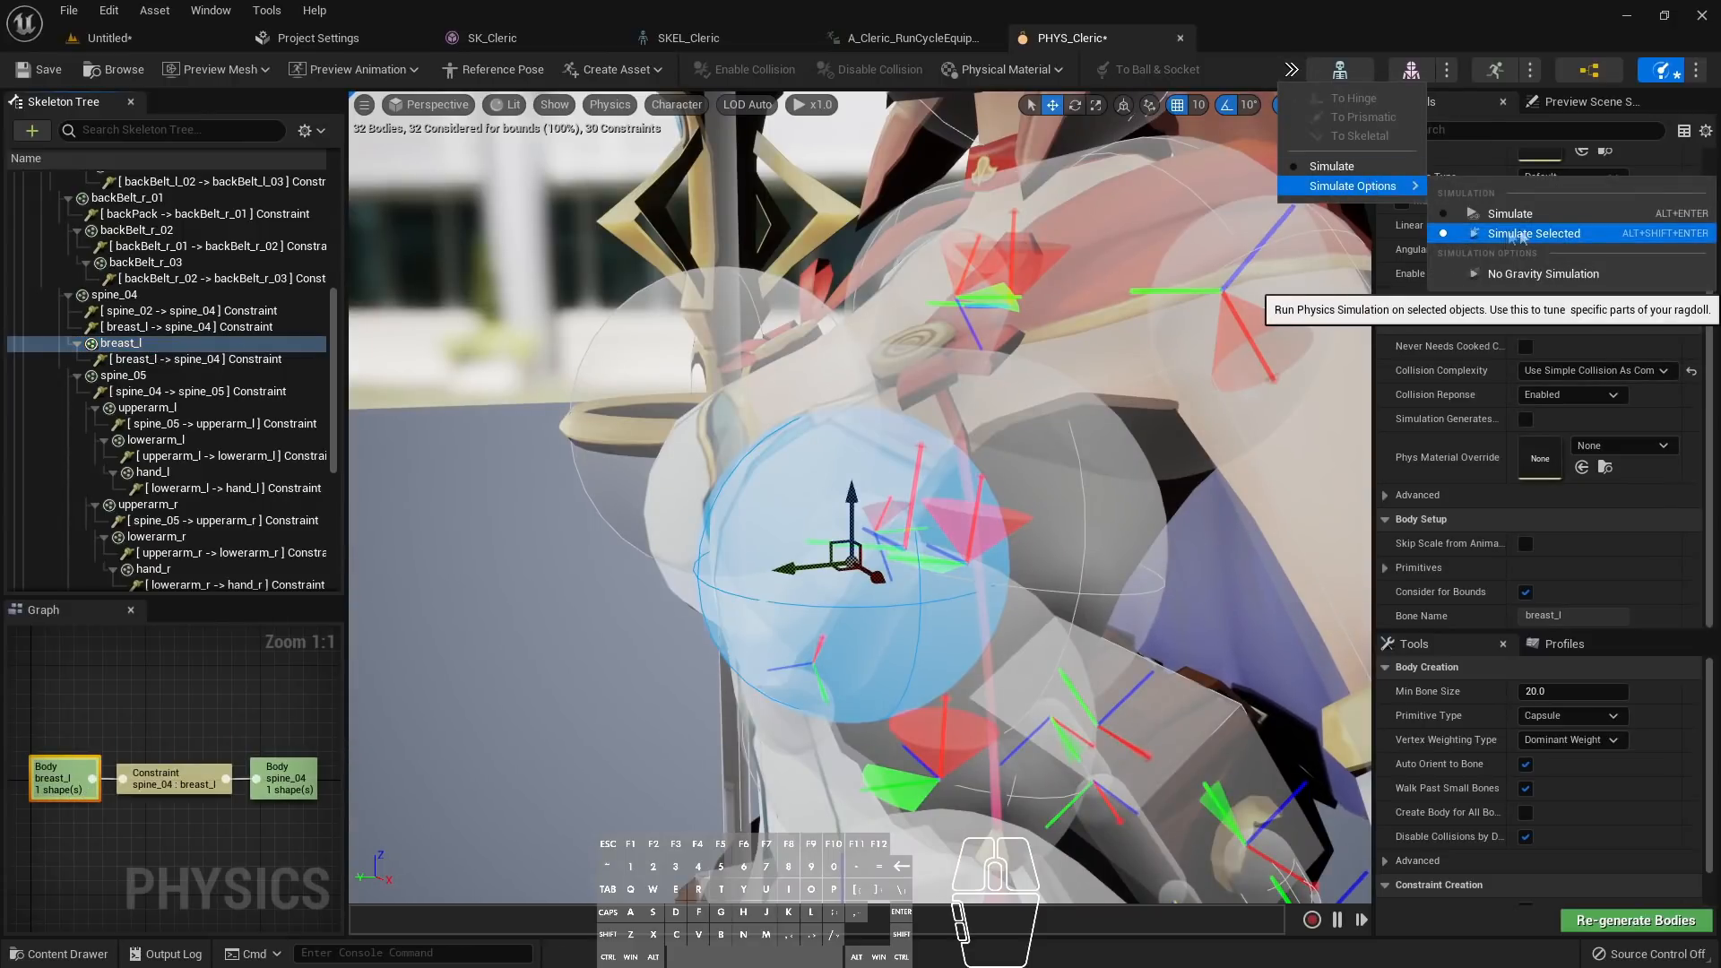
pyautogui.click(1332, 166)
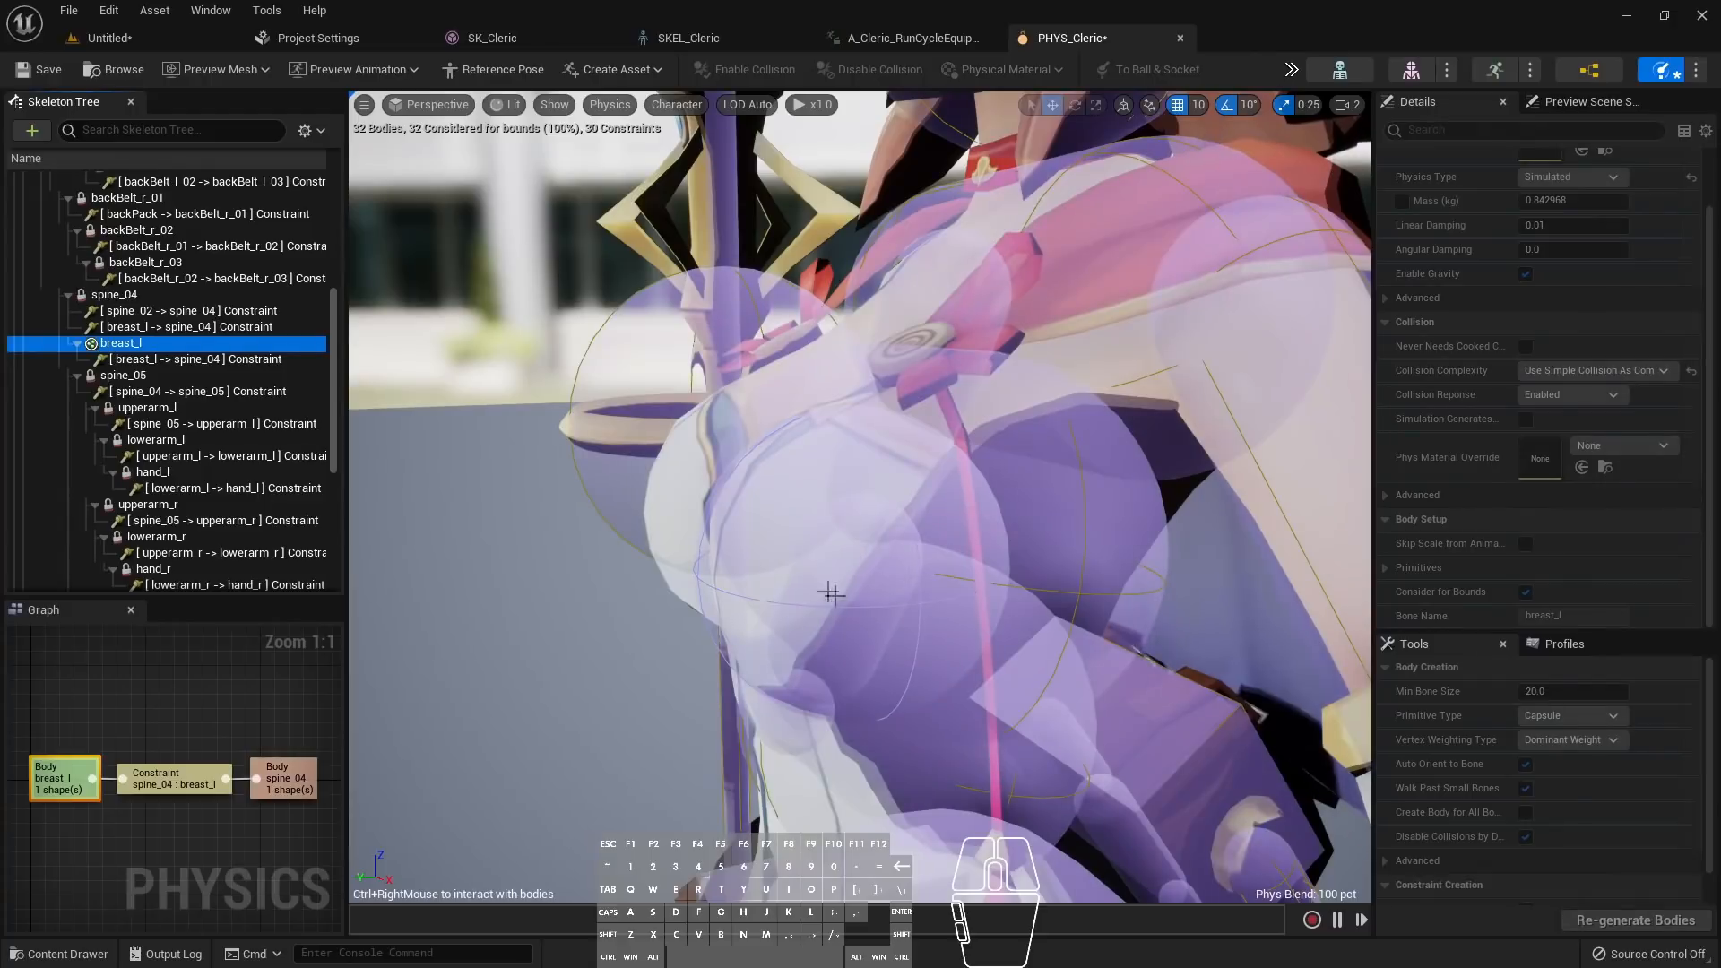
pyautogui.press('a')
pyautogui.moveTo(803, 614); pyautogui.dragTo(1069, 591, button='right')
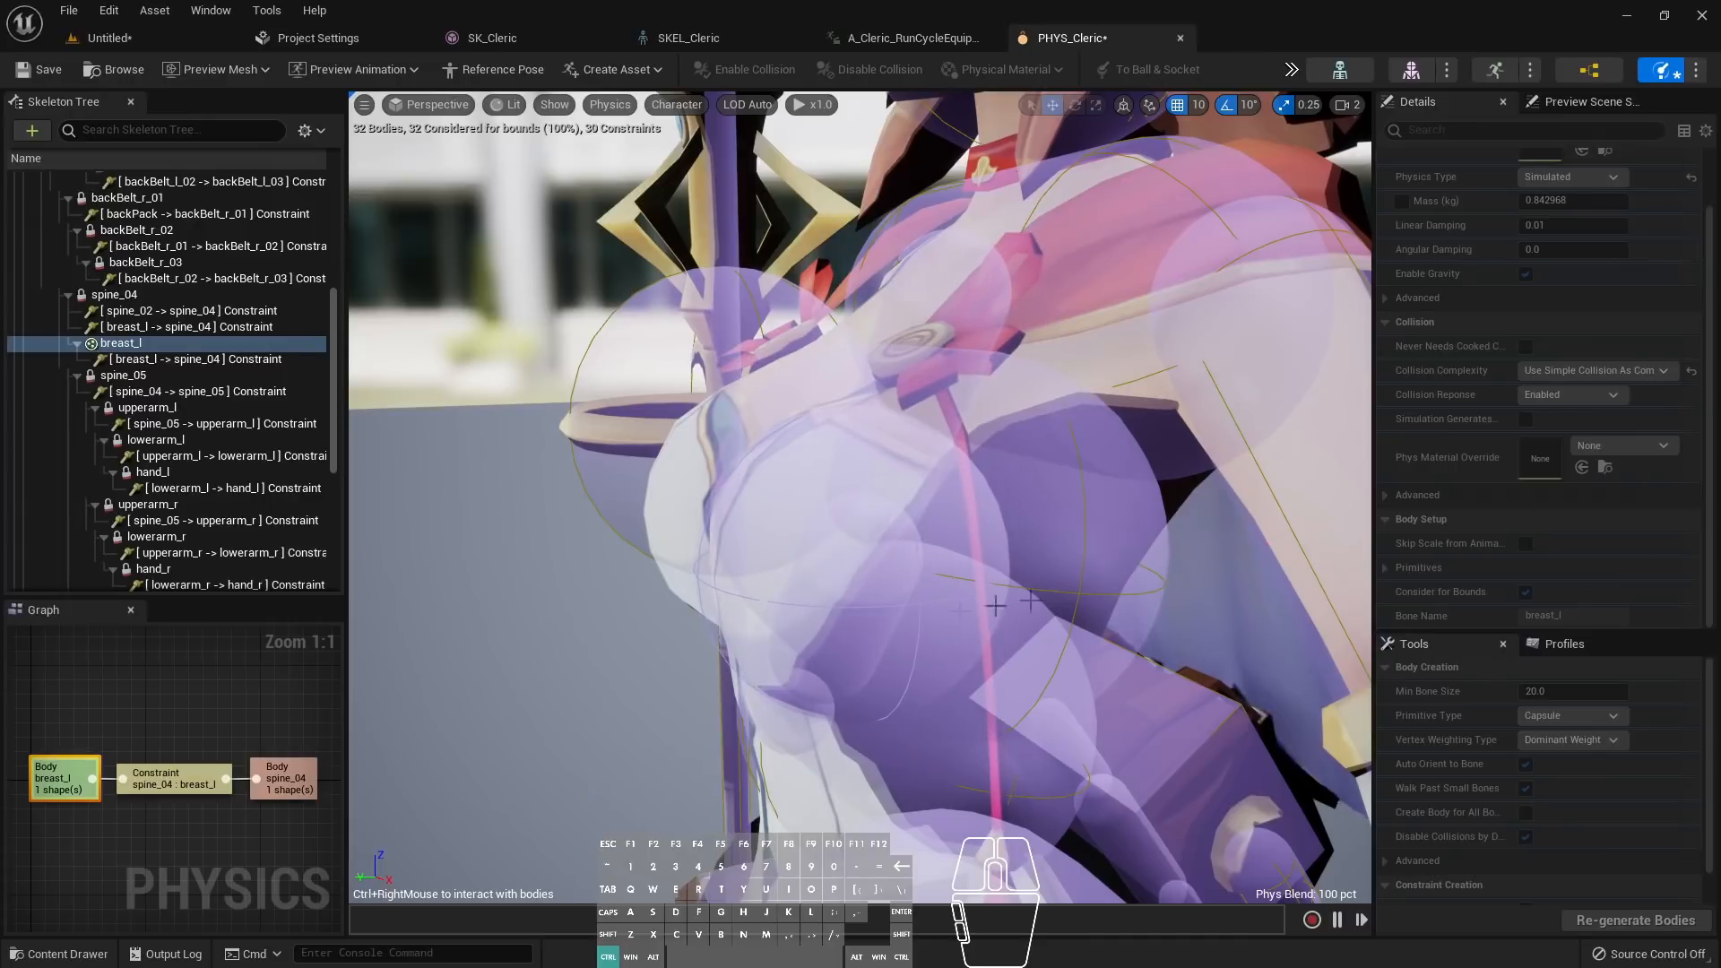
pyautogui.keyDown('ctrl'); pyautogui.moveTo(745, 619); pyautogui.dragTo(463, 571, button='right'); pyautogui.keyUp('ctrl')
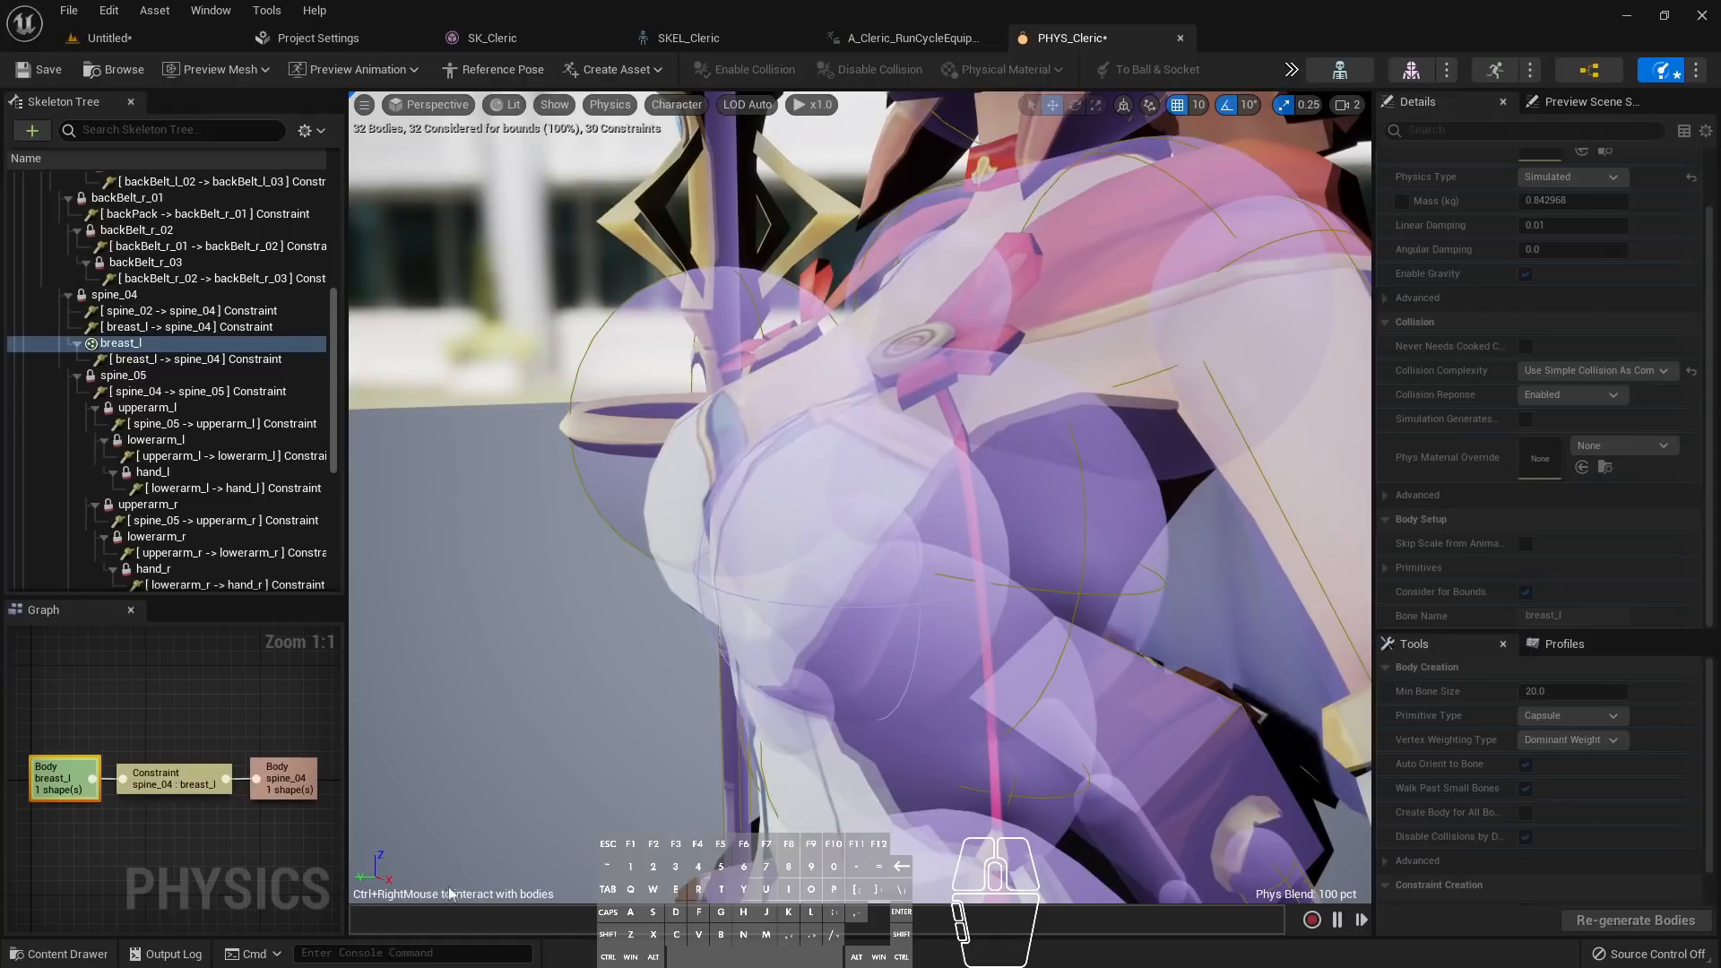
pyautogui.keyDown('ctrl'); pyautogui.moveTo(997, 445); pyautogui.dragTo(1251, 167, button='right'); pyautogui.keyUp('ctrl')
pyautogui.keyDown('ctrl'); pyautogui.moveTo(933, 413); pyautogui.dragTo(529, 331, button='right'); pyautogui.keyUp('ctrl')
pyautogui.keyDown('ctrl'); pyautogui.moveTo(807, 598); pyautogui.dragTo(1080, 305, button='right'); pyautogui.keyUp('ctrl')
pyautogui.keyDown('ctrl'); pyautogui.moveTo(905, 566); pyautogui.dragTo(1344, 149, button='right'); pyautogui.keyUp('ctrl')
pyautogui.keyDown('ctrl'); pyautogui.moveTo(713, 621); pyautogui.dragTo(1163, 713, button='right'); pyautogui.keyUp('ctrl')
pyautogui.keyDown('ctrl'); pyautogui.moveTo(859, 659); pyautogui.dragTo(257, 578, button='right'); pyautogui.keyUp('ctrl')
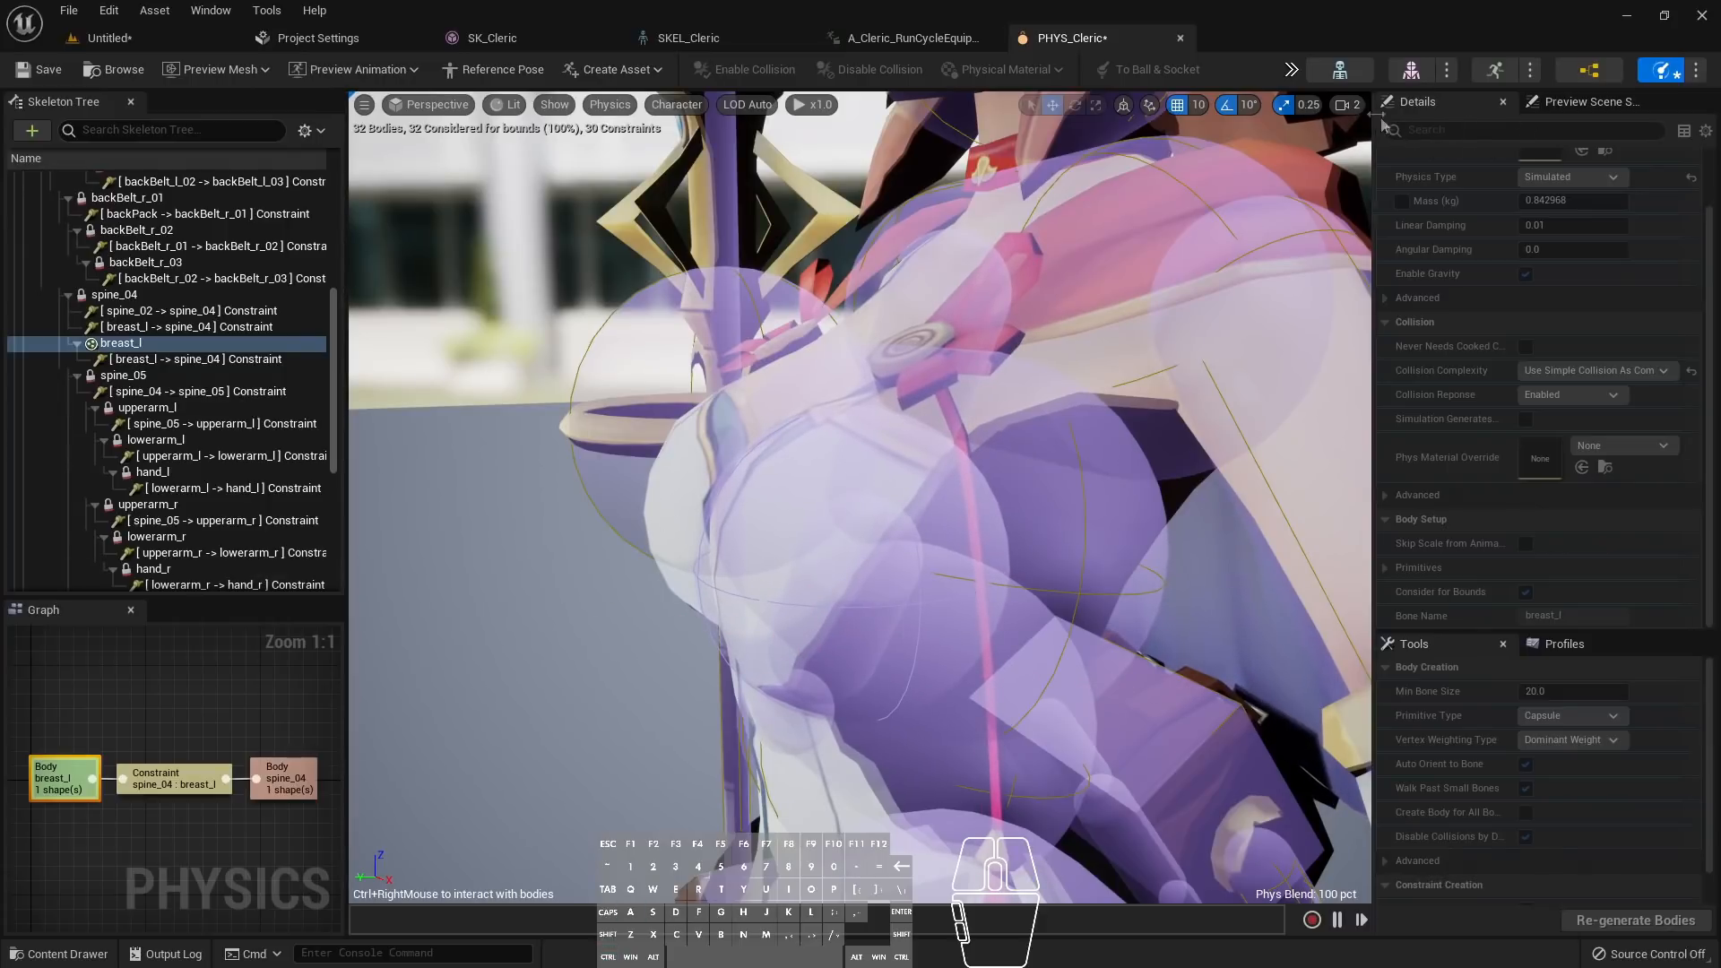
pyautogui.click(1291, 70)
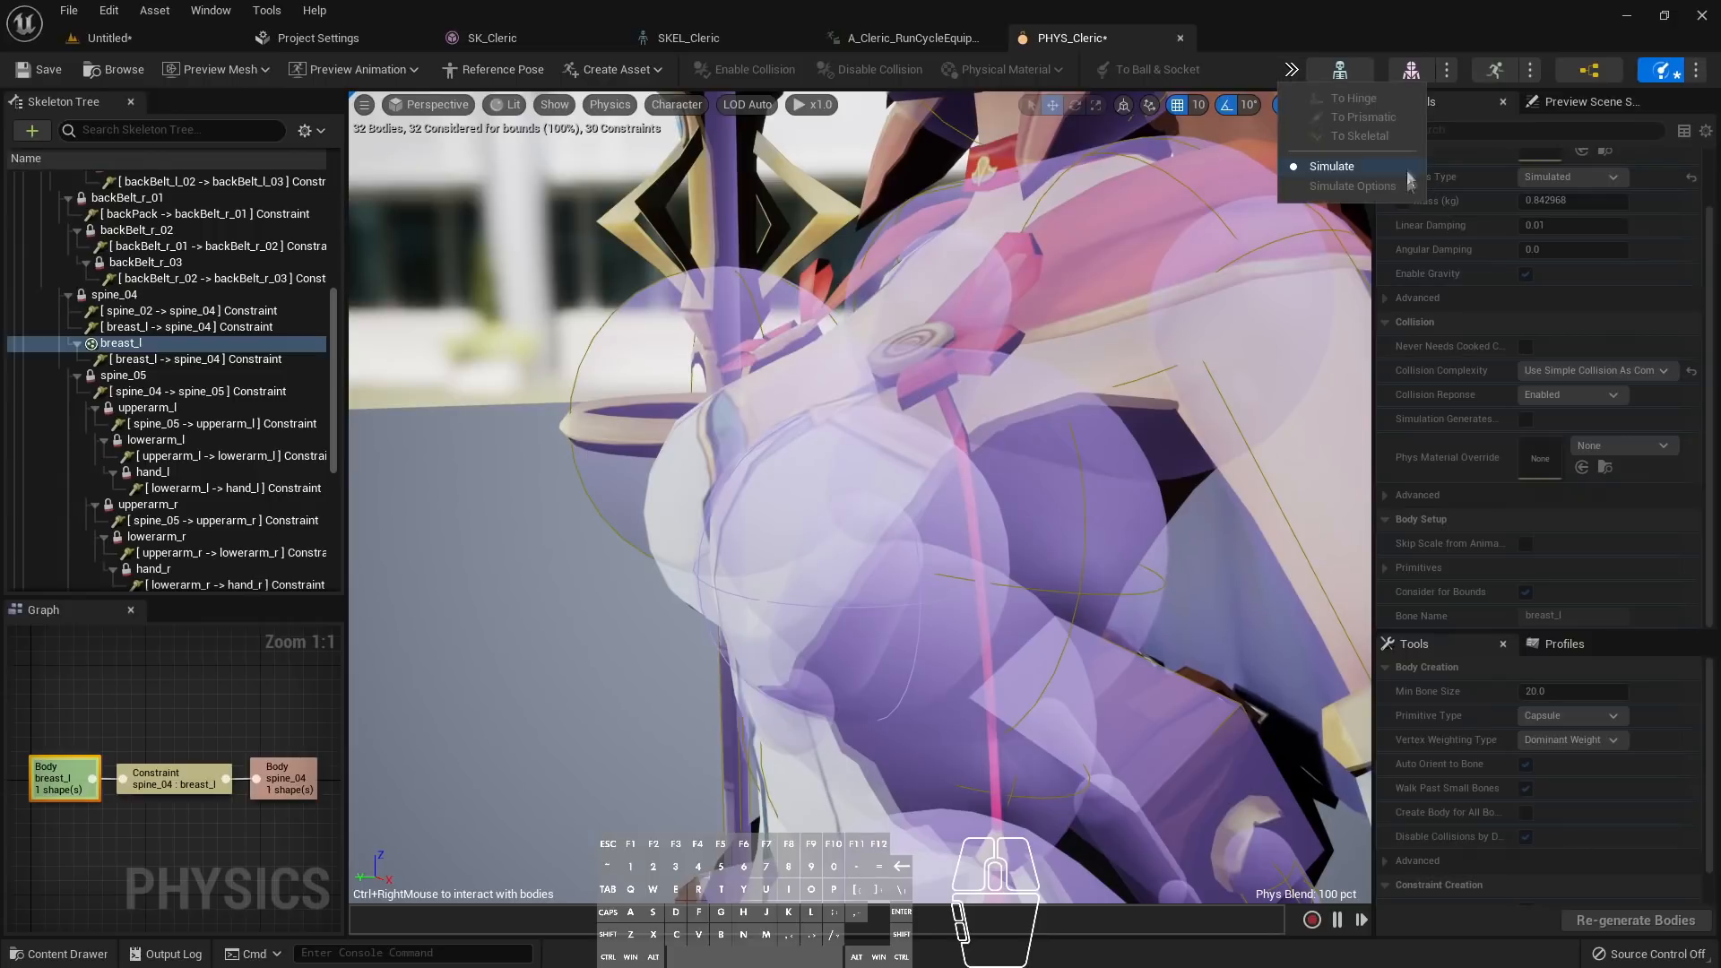
pyautogui.click(1336, 169)
# View the breast_l body from the front and save the PHYS_Cleric physics asset
pyautogui.moveTo(1085, 303); pyautogui.dragTo(1085, 303, button='right')
pyautogui.moveTo(952, 387); pyautogui.dragTo(952, 388, button='right')
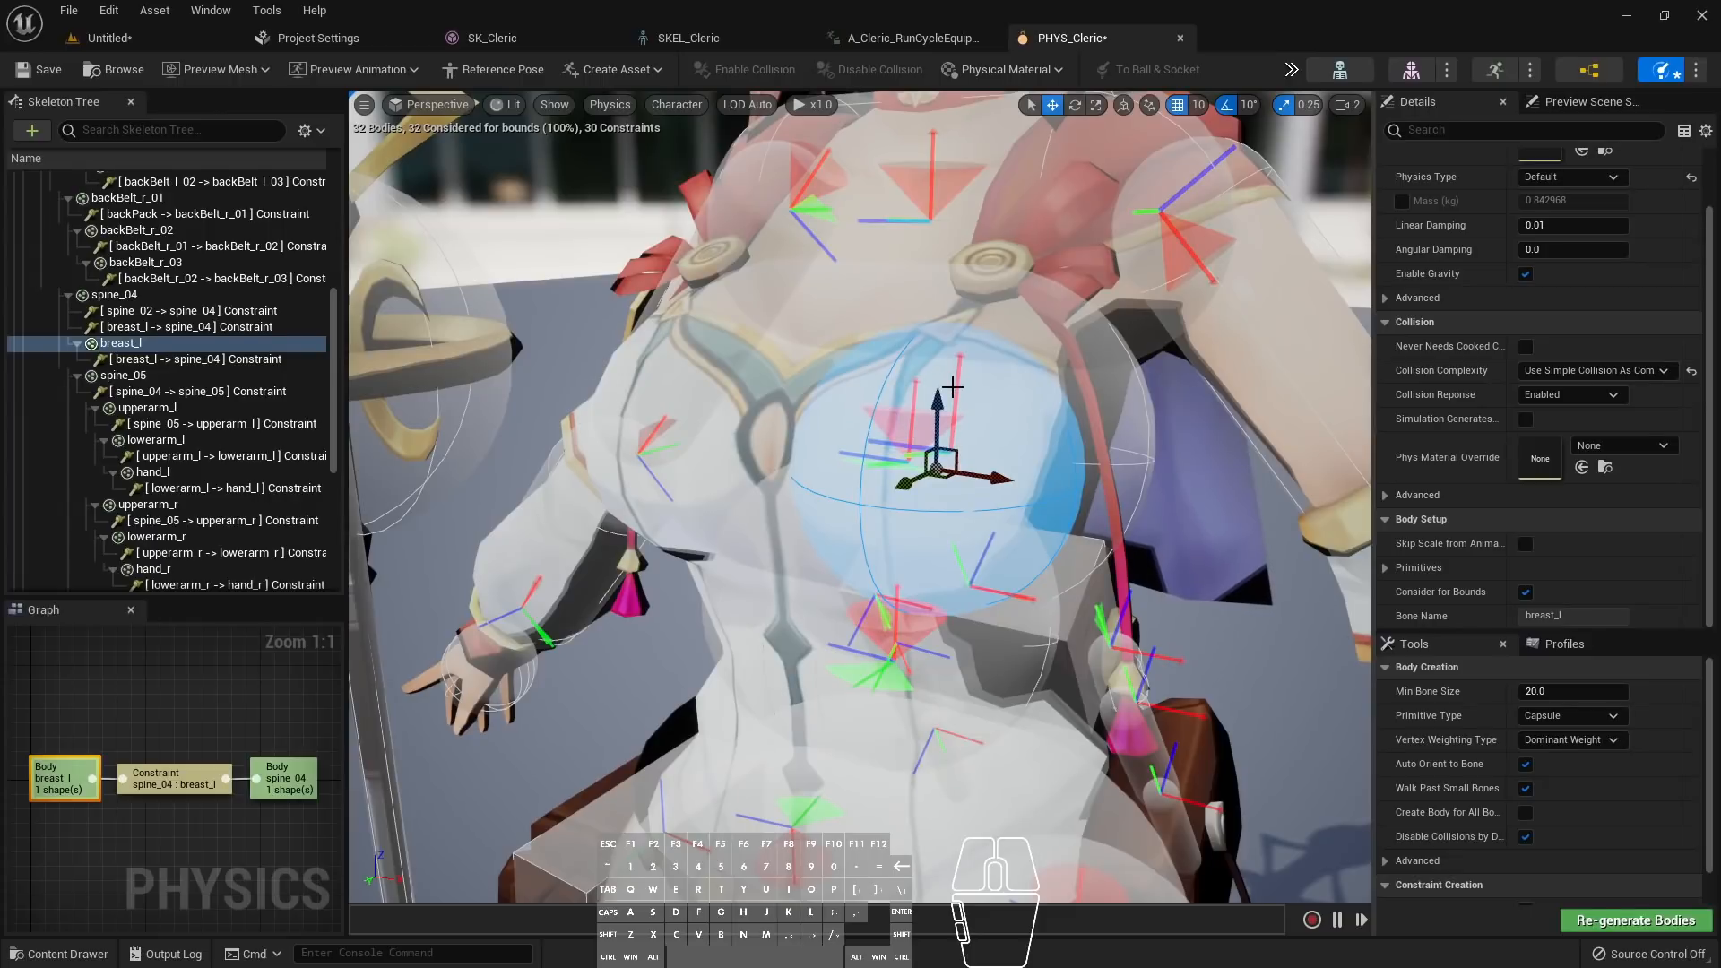
pyautogui.hotkey('ctrl', 's')
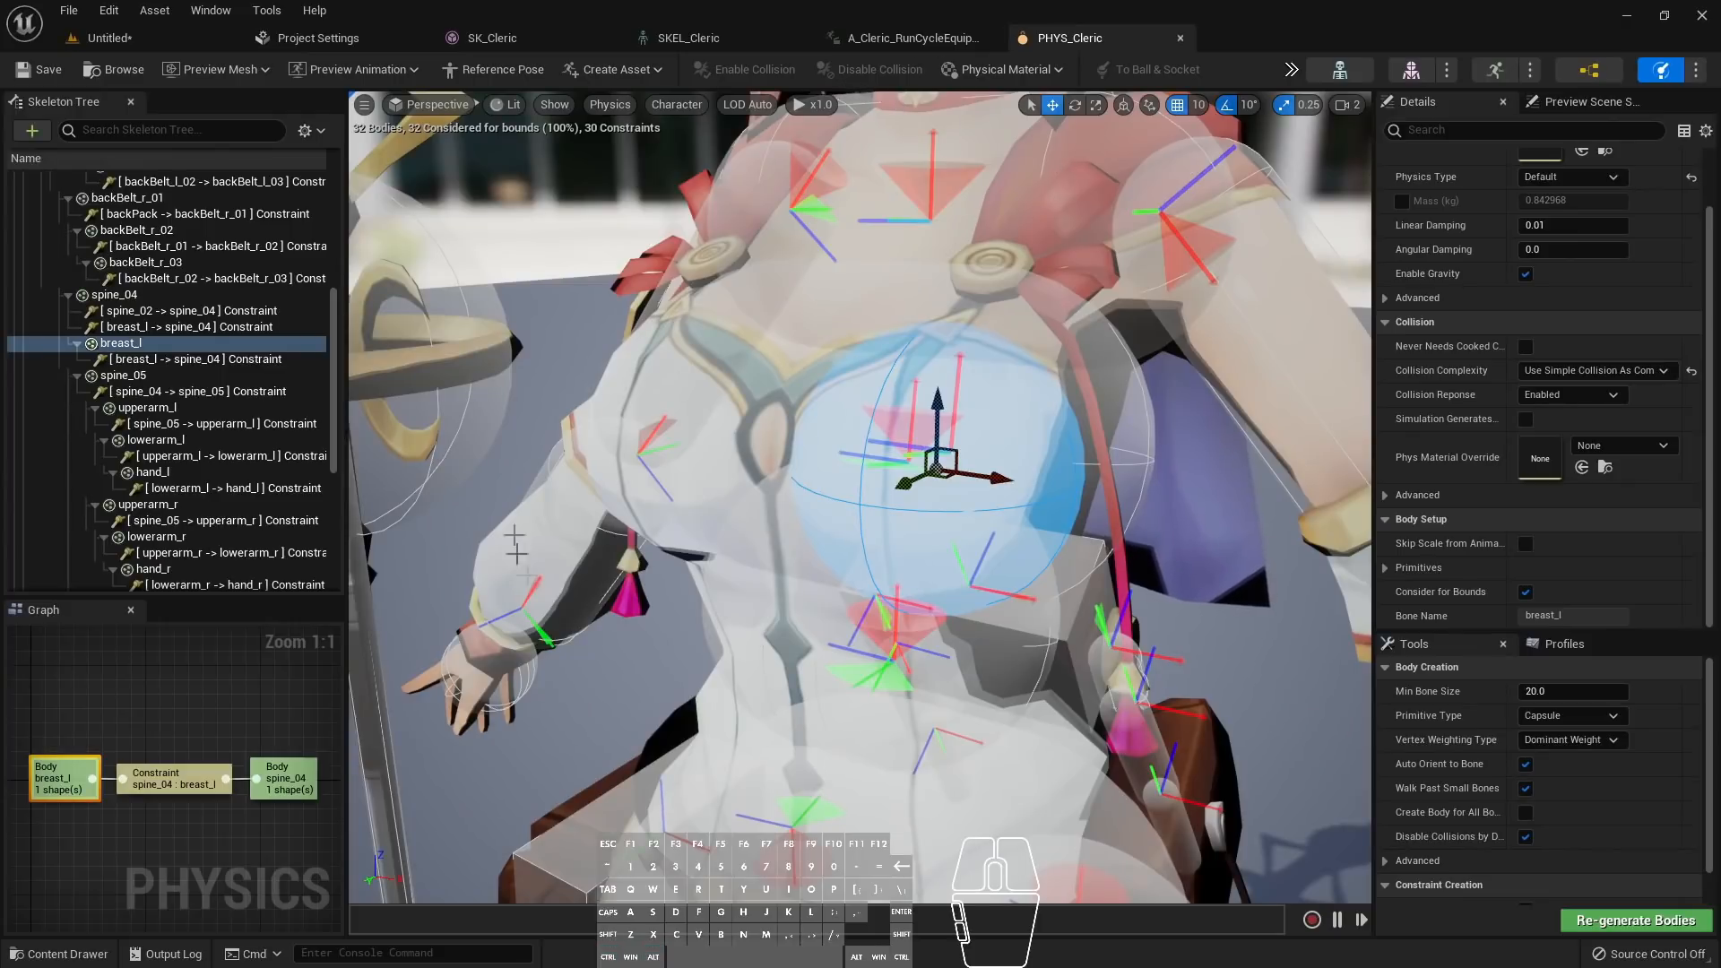
# Close the Cleric run cycle animation, SKEL_Cleric and SK_Cleric editors, keeping PHYS_Cleric open
pyautogui.click(166, 363)
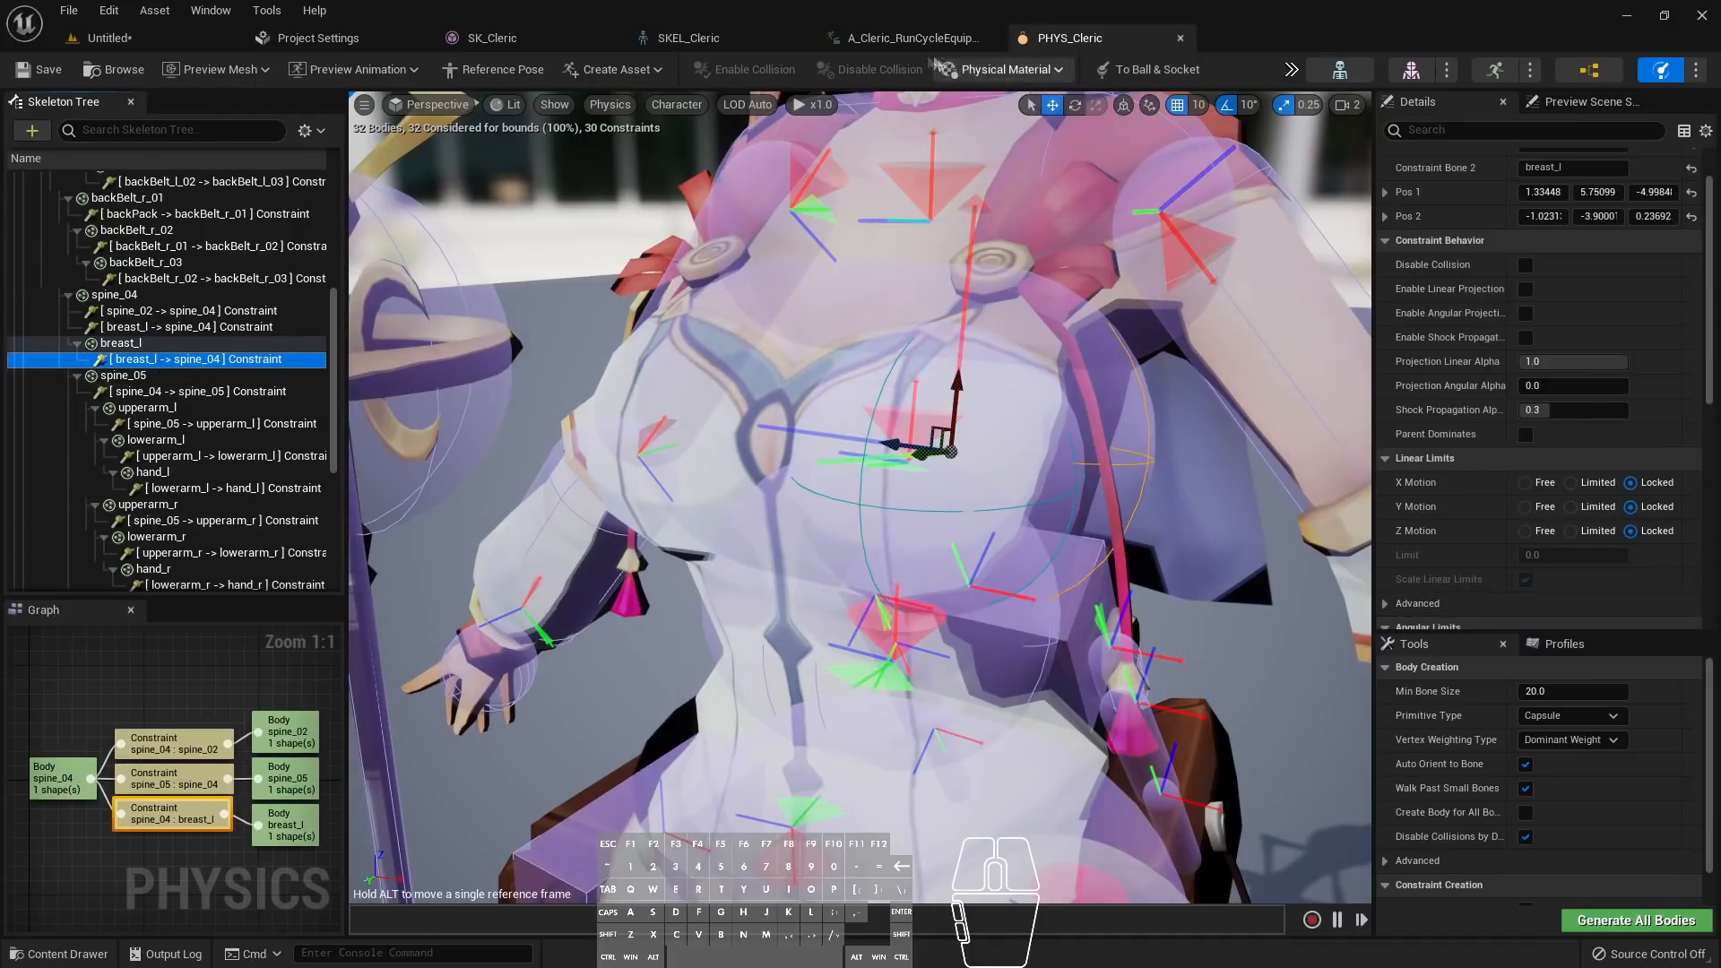
pyautogui.middleClick(902, 36)
pyautogui.middleClick(726, 37)
pyautogui.middleClick(558, 36)
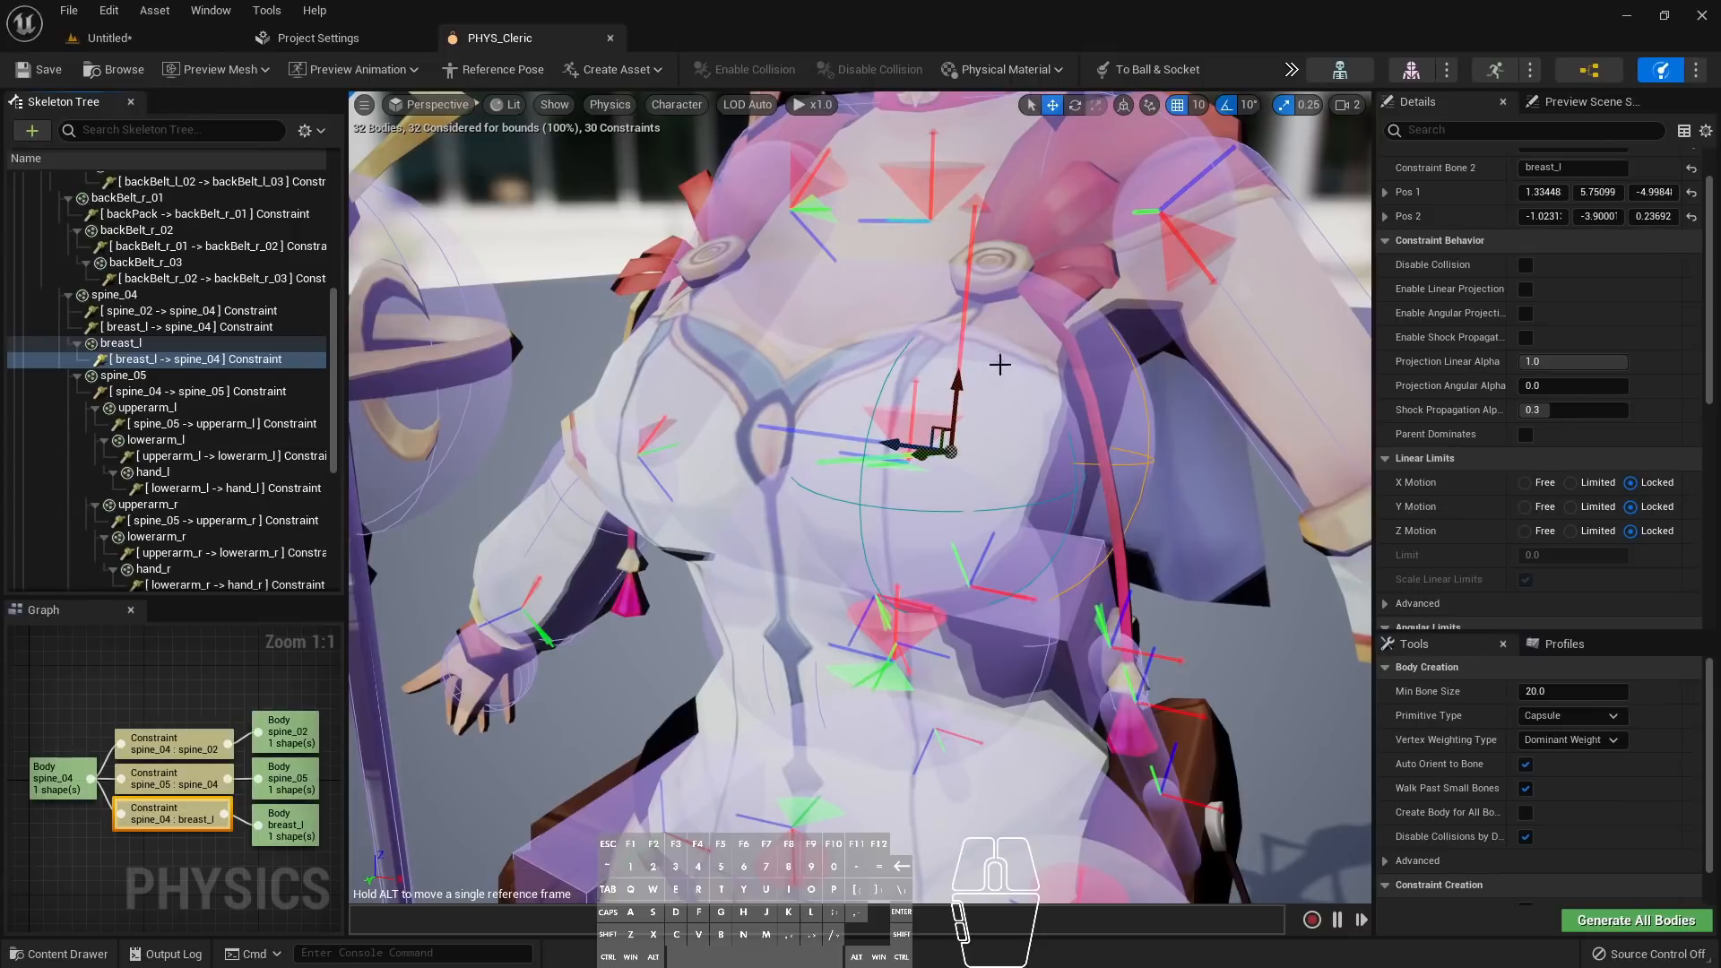
# Set the breast_l to spine_04 constraint's linear X Motion to Limited with a Limit of 5.0
pyautogui.click(217, 362)
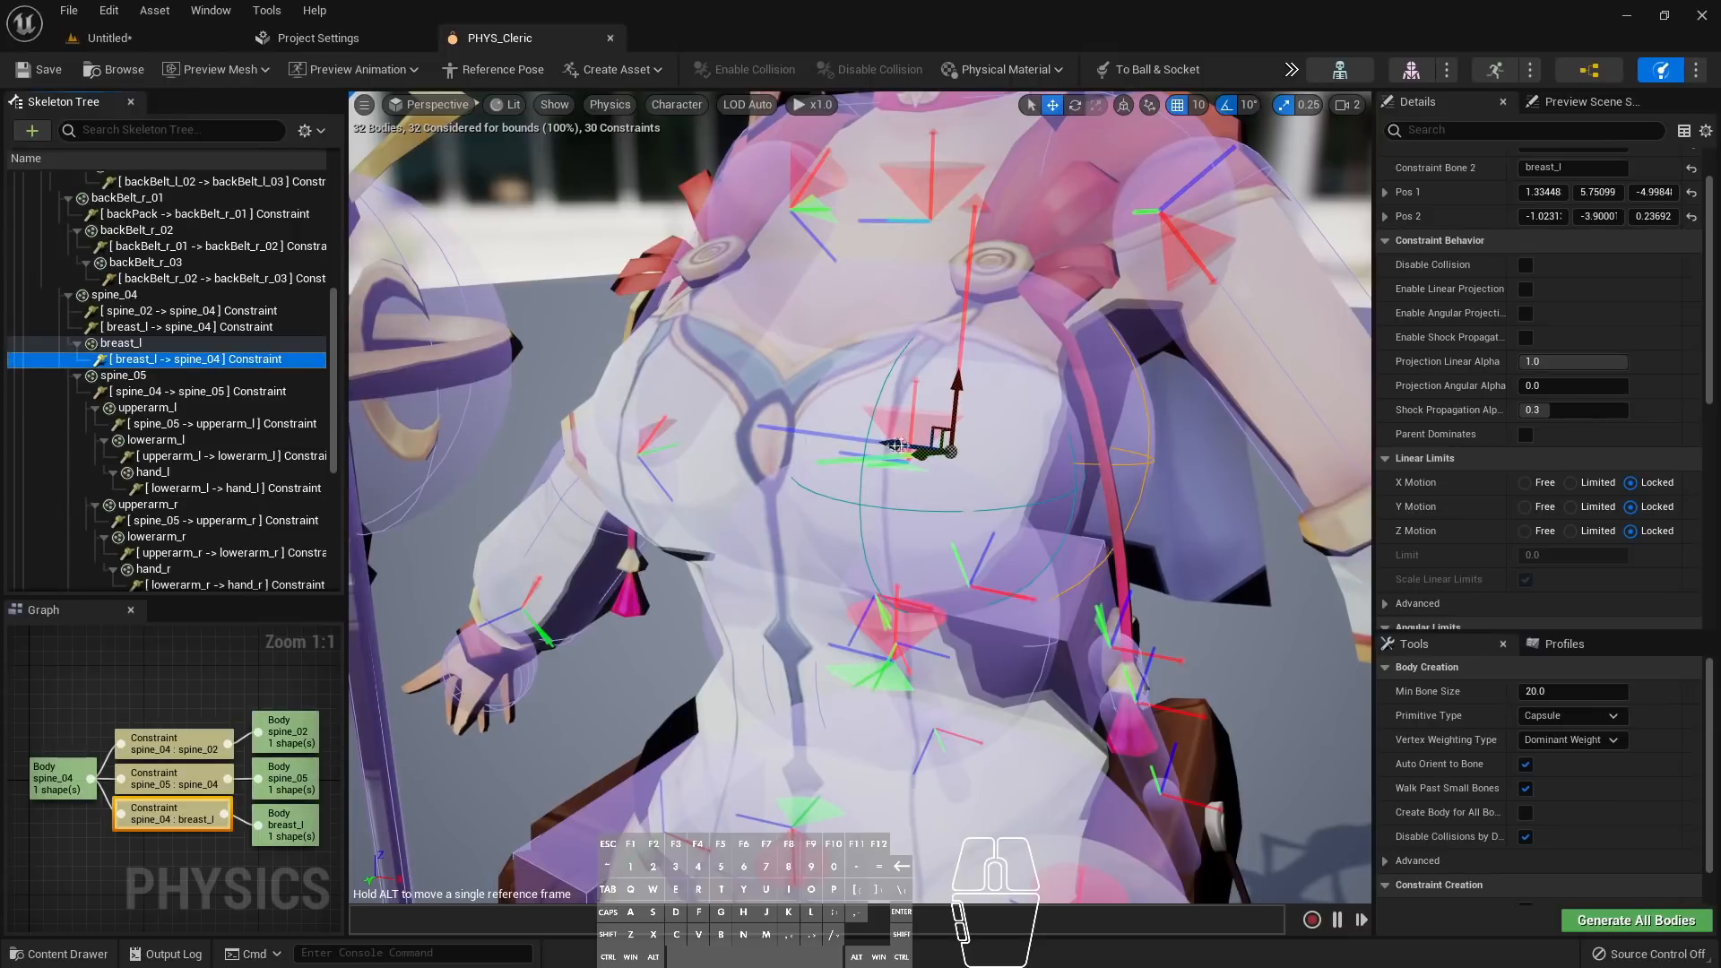
pyautogui.scroll(3, 1520, 477)
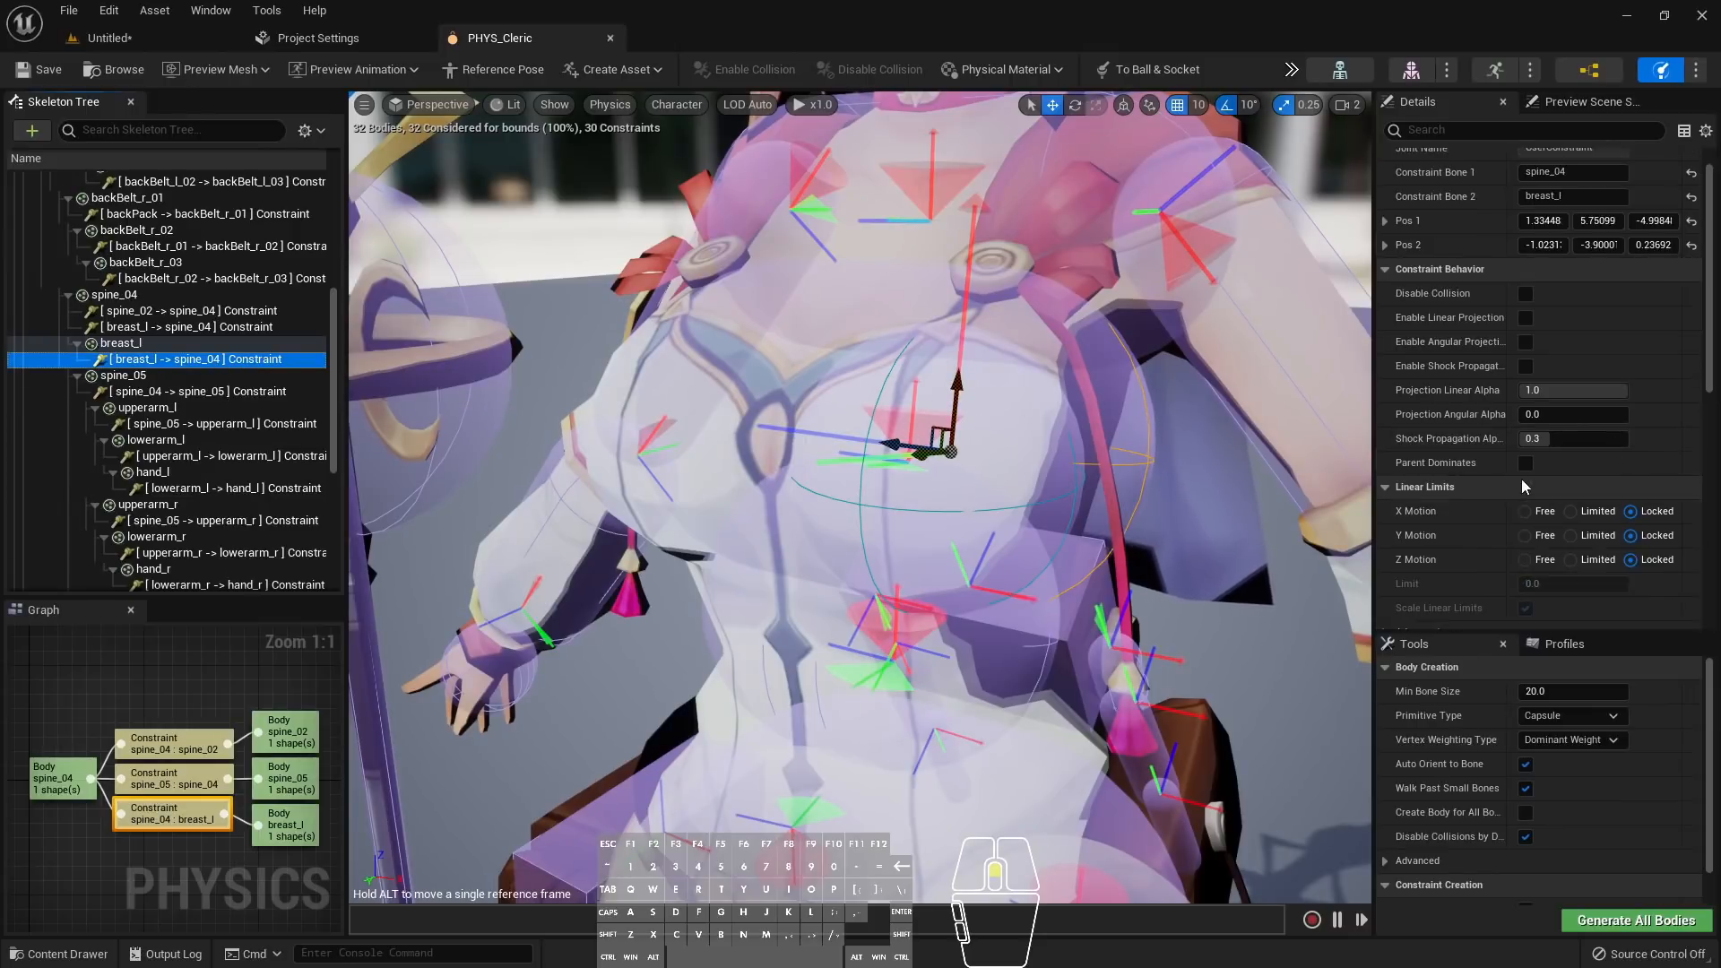
pyautogui.scroll(-2, 1461, 384)
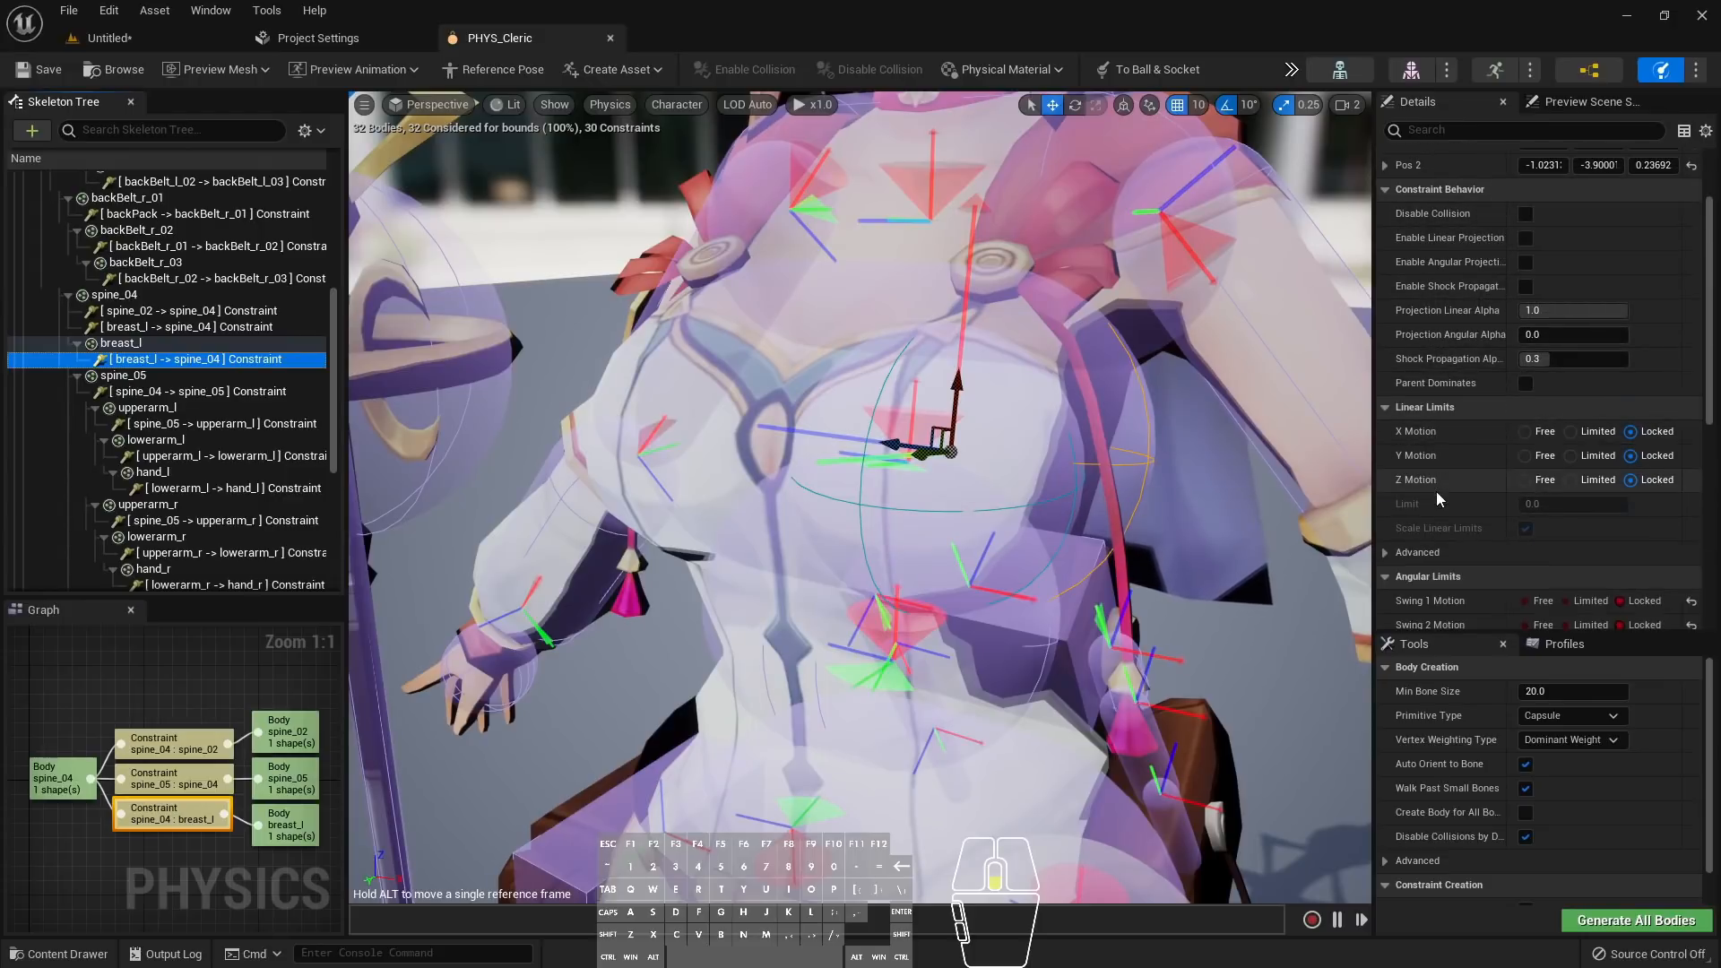
pyautogui.scroll(-3, 1436, 491)
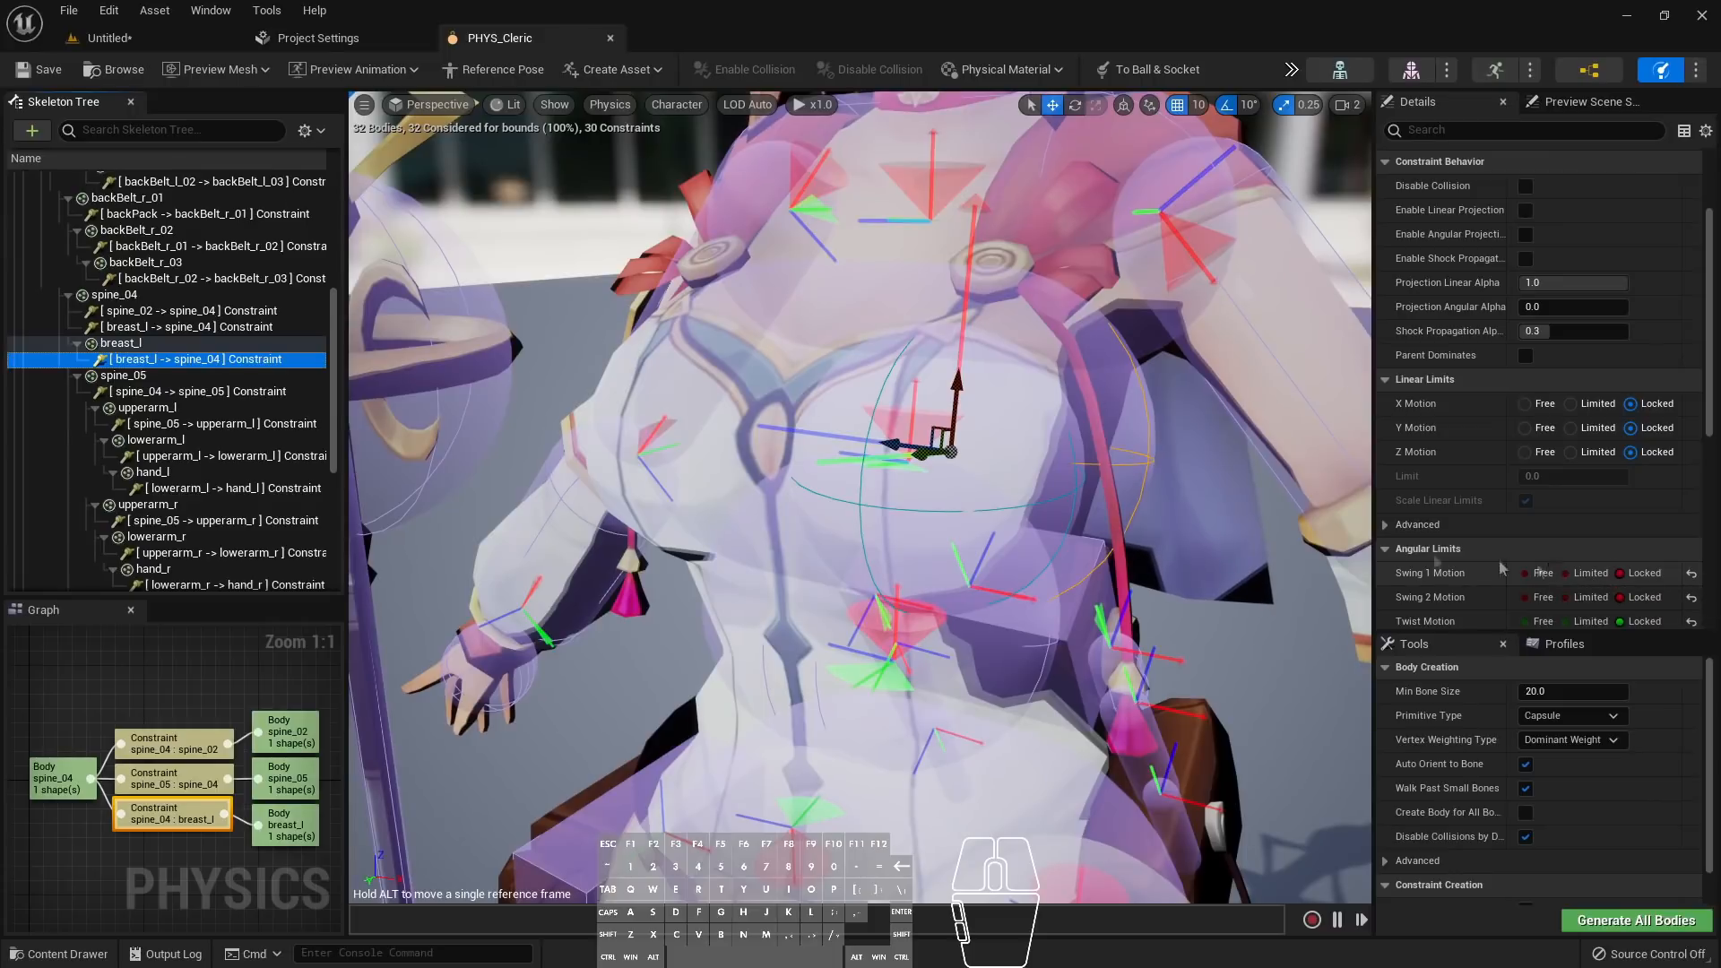
pyautogui.moveTo(984, 506); pyautogui.dragTo(942, 454)
pyautogui.moveTo(989, 556)
pyautogui.mouseDown(button='right')
pyautogui.moveTo(1048, 599)
pyautogui.moveTo(1005, 595)
pyautogui.moveTo(1021, 546)
pyautogui.mouseUp(button='right')
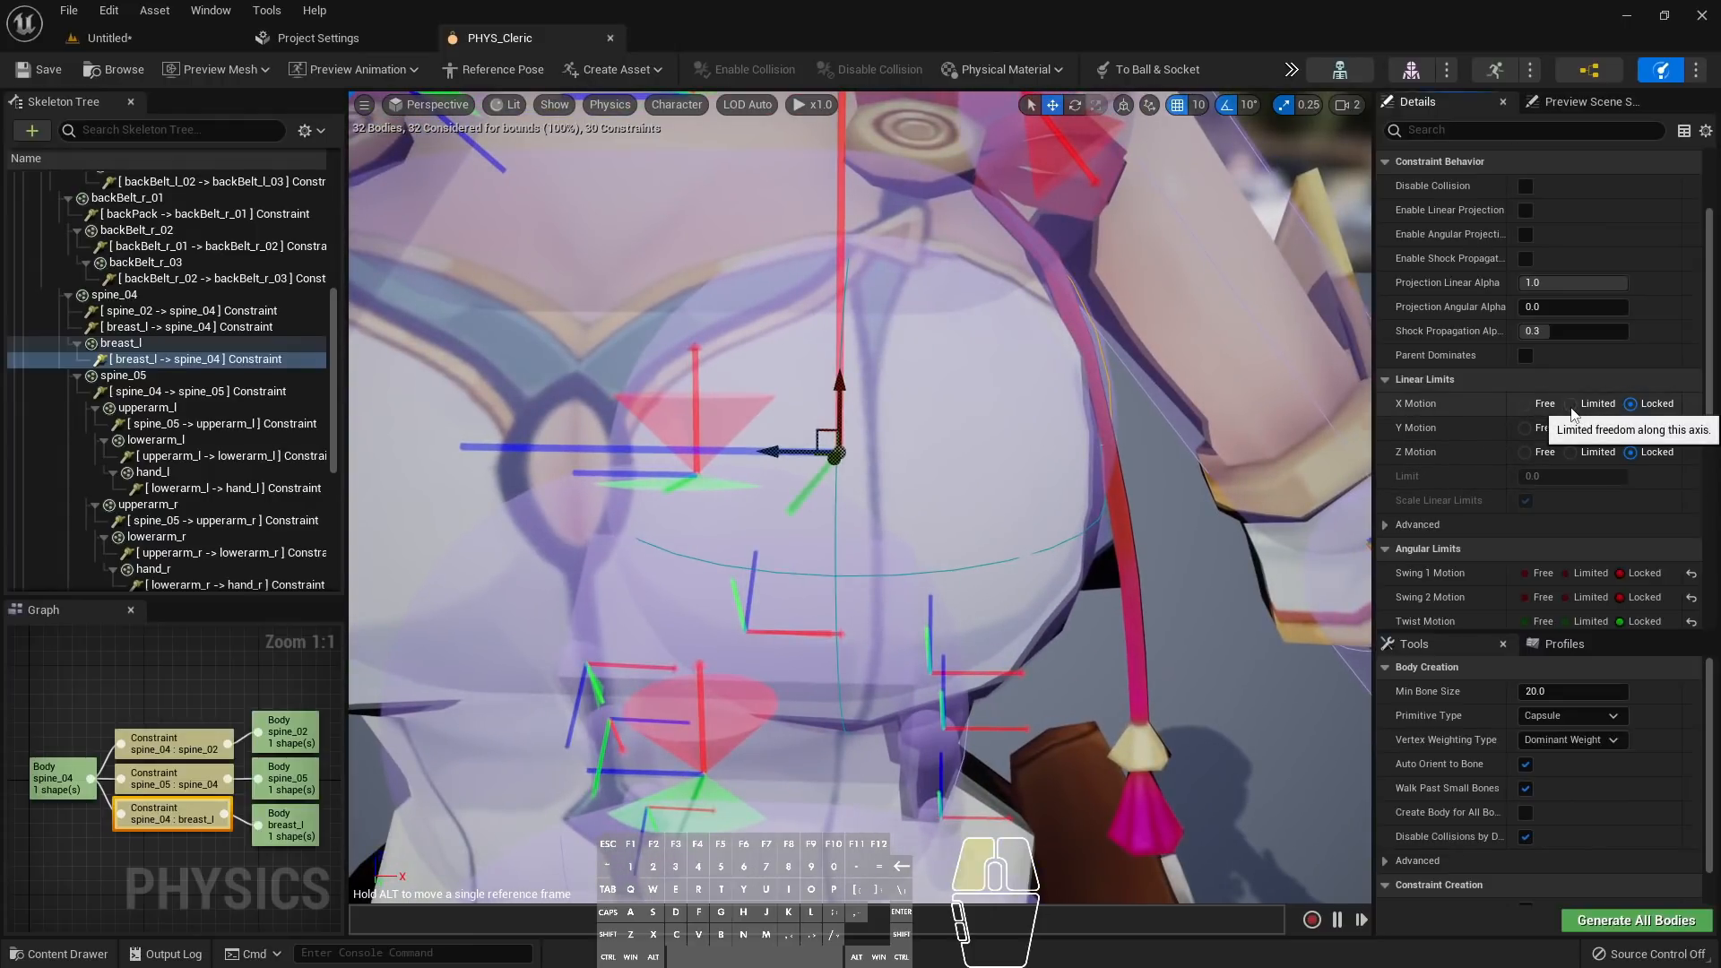
pyautogui.click(1570, 405)
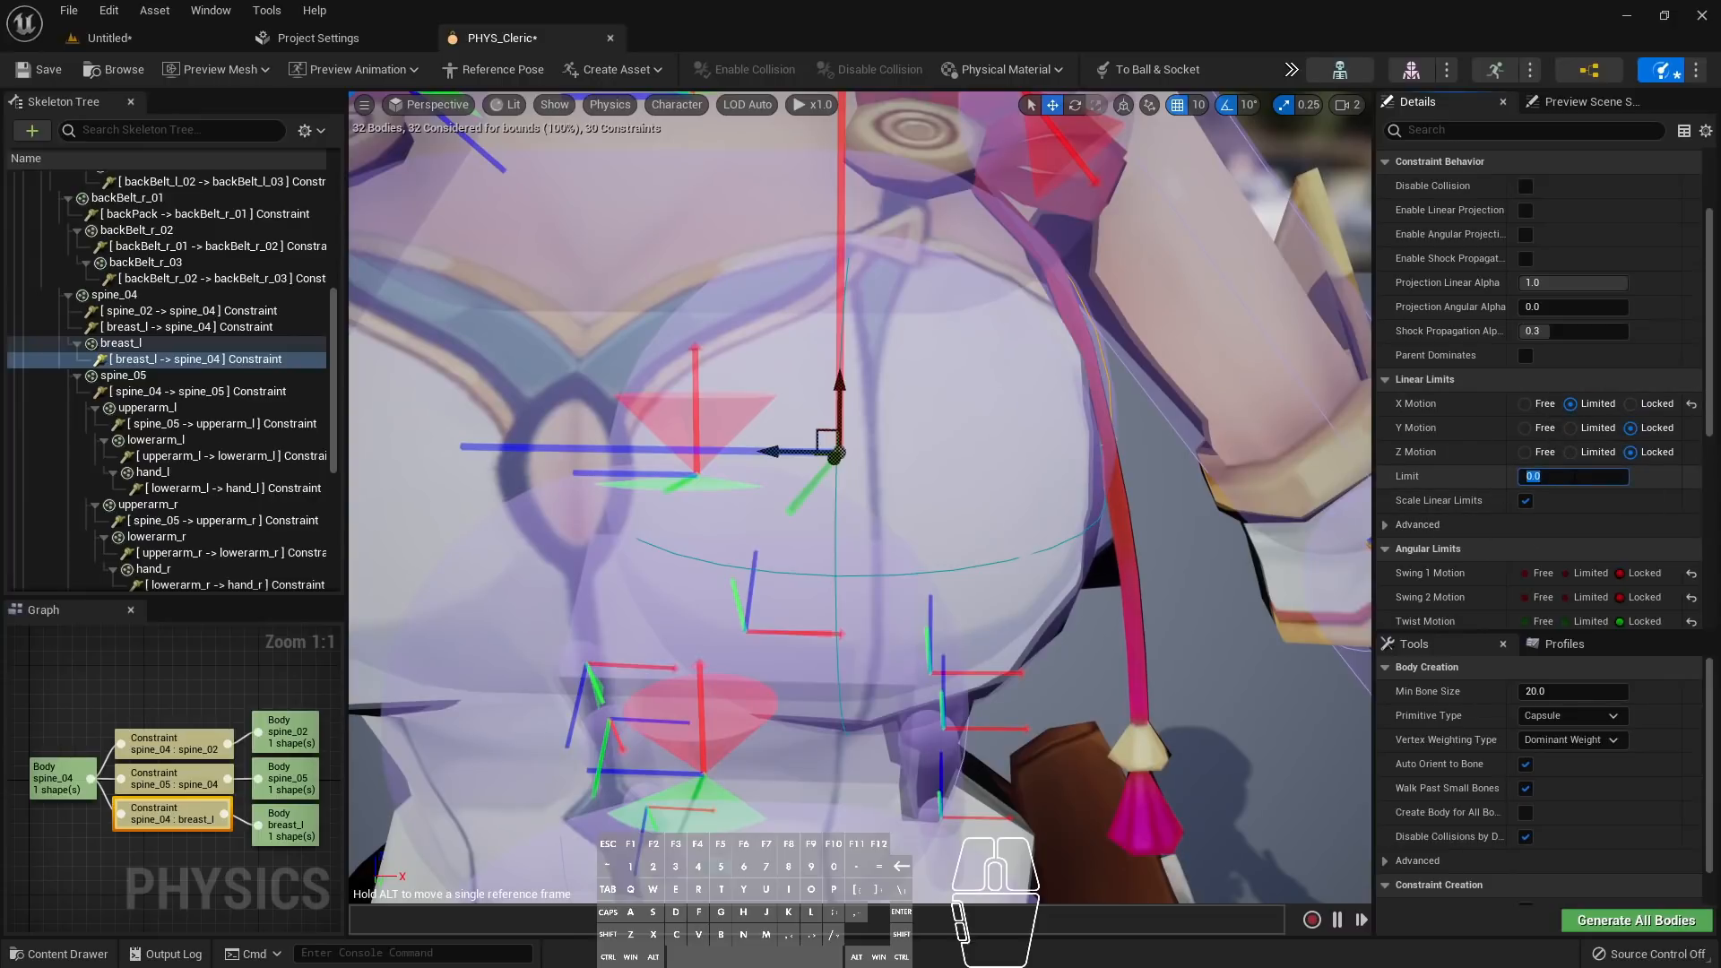
pyautogui.moveTo(1130, 581); pyautogui.dragTo(963, 544, button='right')
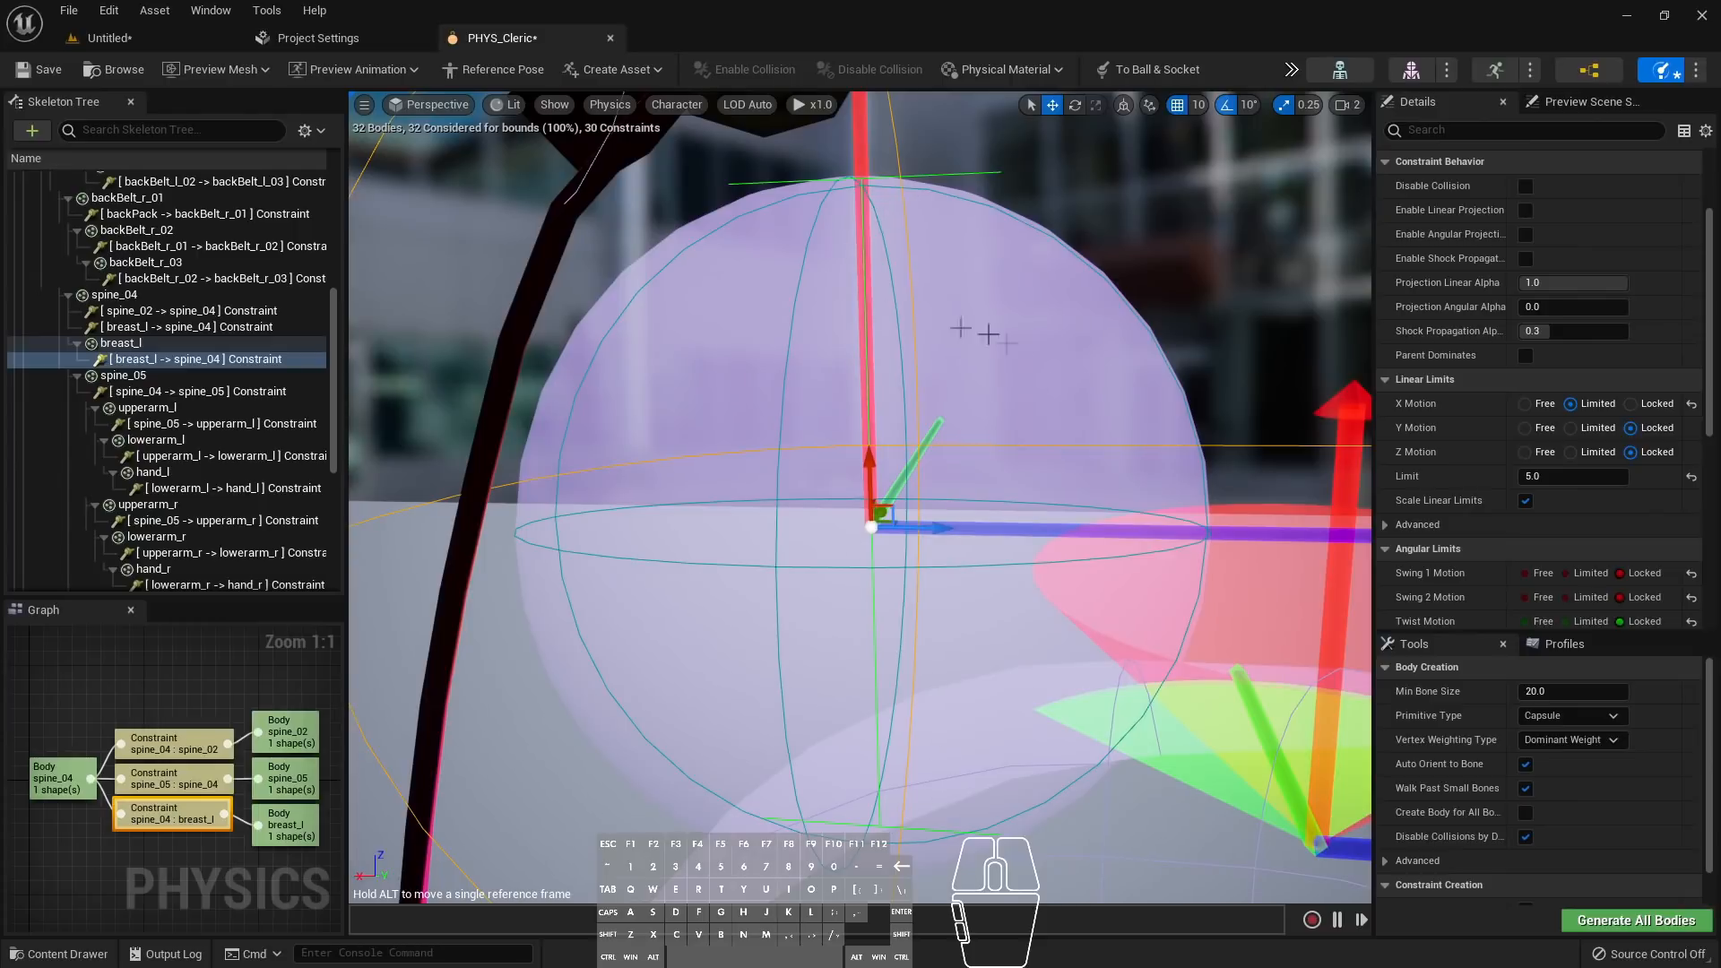
# Compare X Motion as Locked and Limited, try a Limit of about 4.6, and restore the Limit to 5
pyautogui.click(1631, 403)
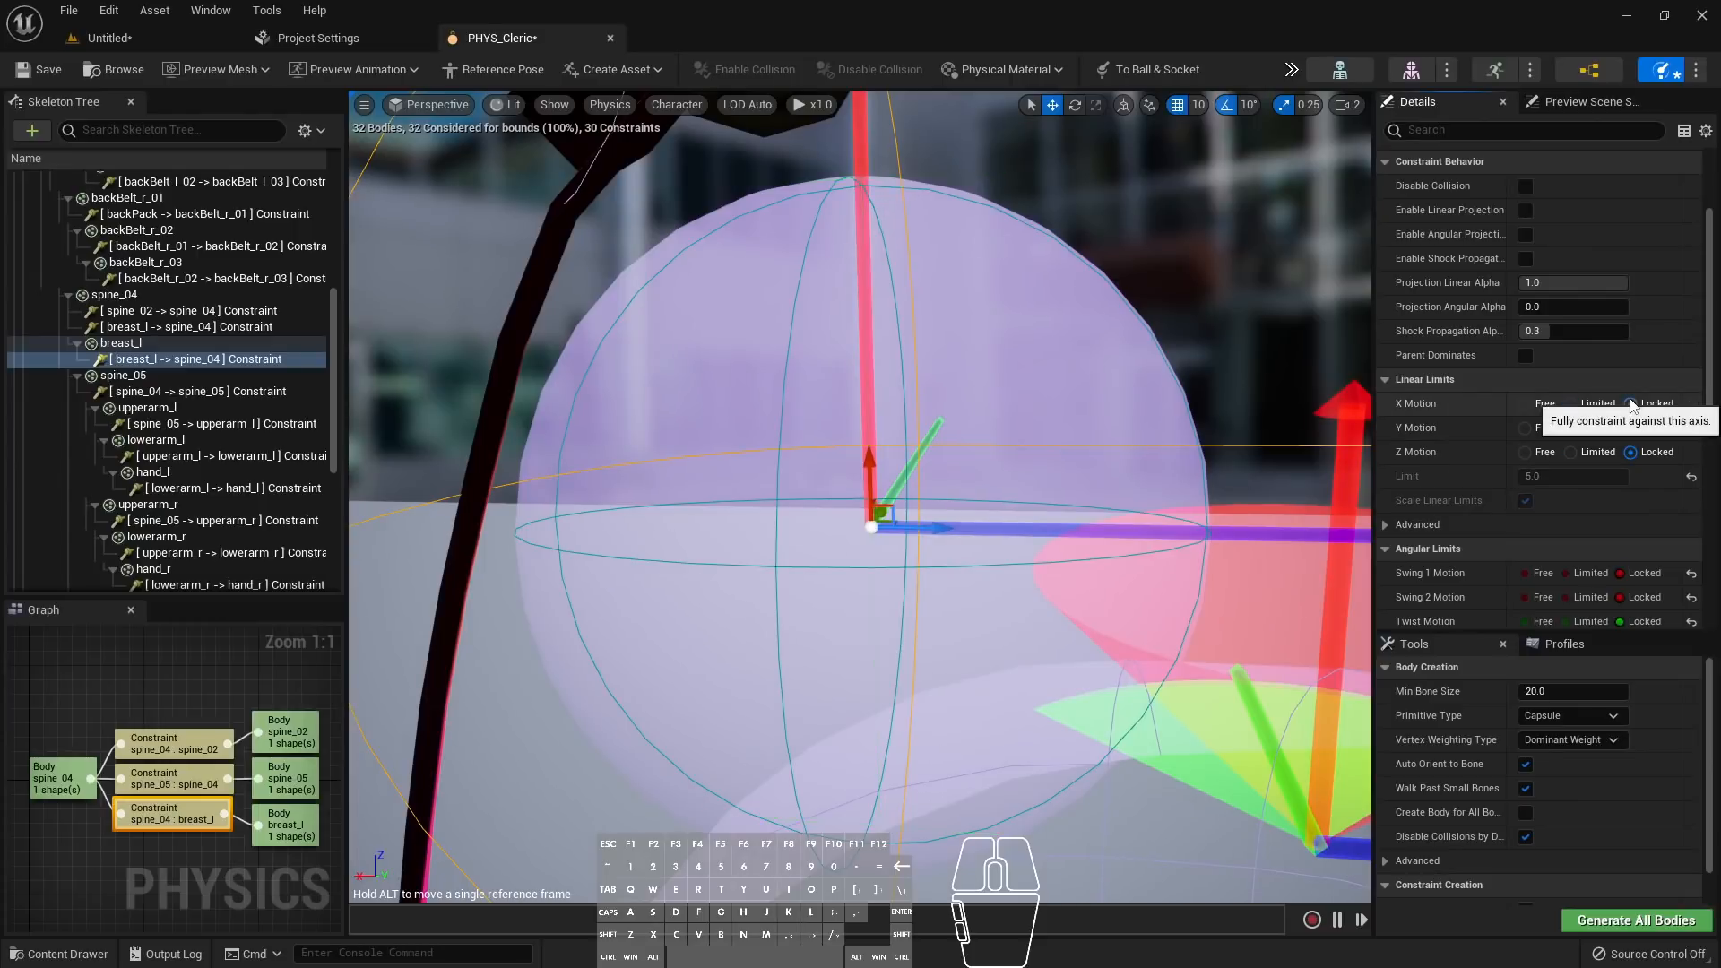
pyautogui.click(1569, 403)
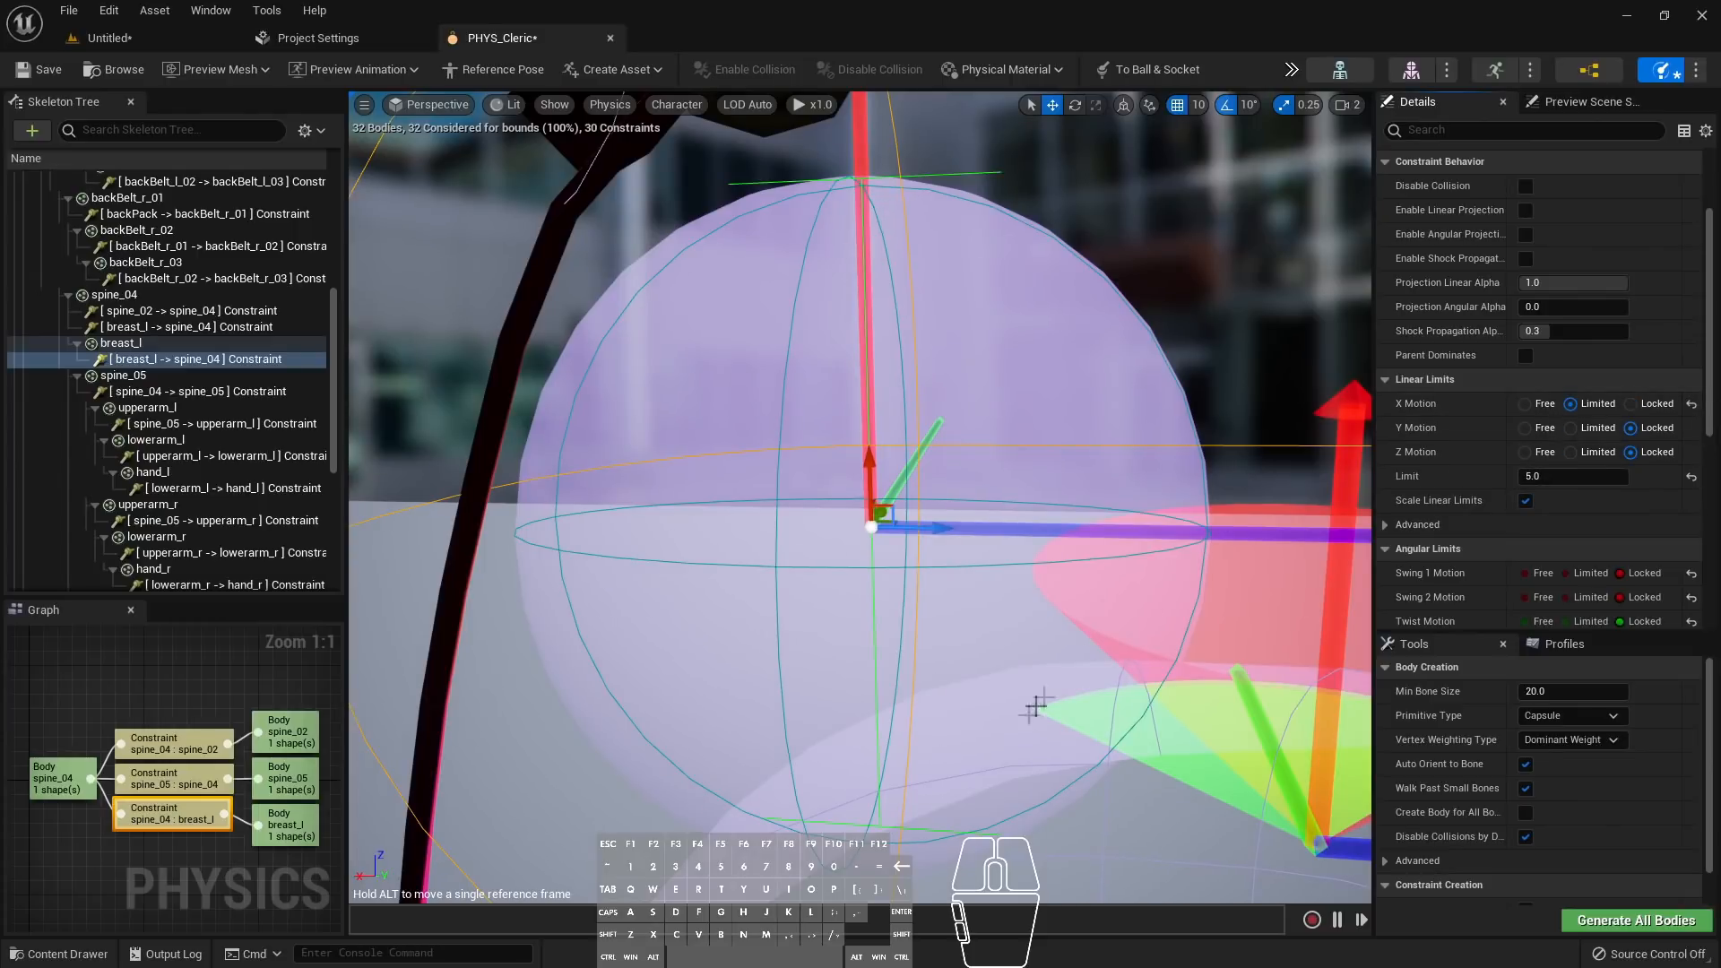
pyautogui.moveTo(1546, 476)
pyautogui.mouseDown()
pyautogui.moveTo(1605, 476)
pyautogui.moveTo(1550, 480)
pyautogui.mouseUp()
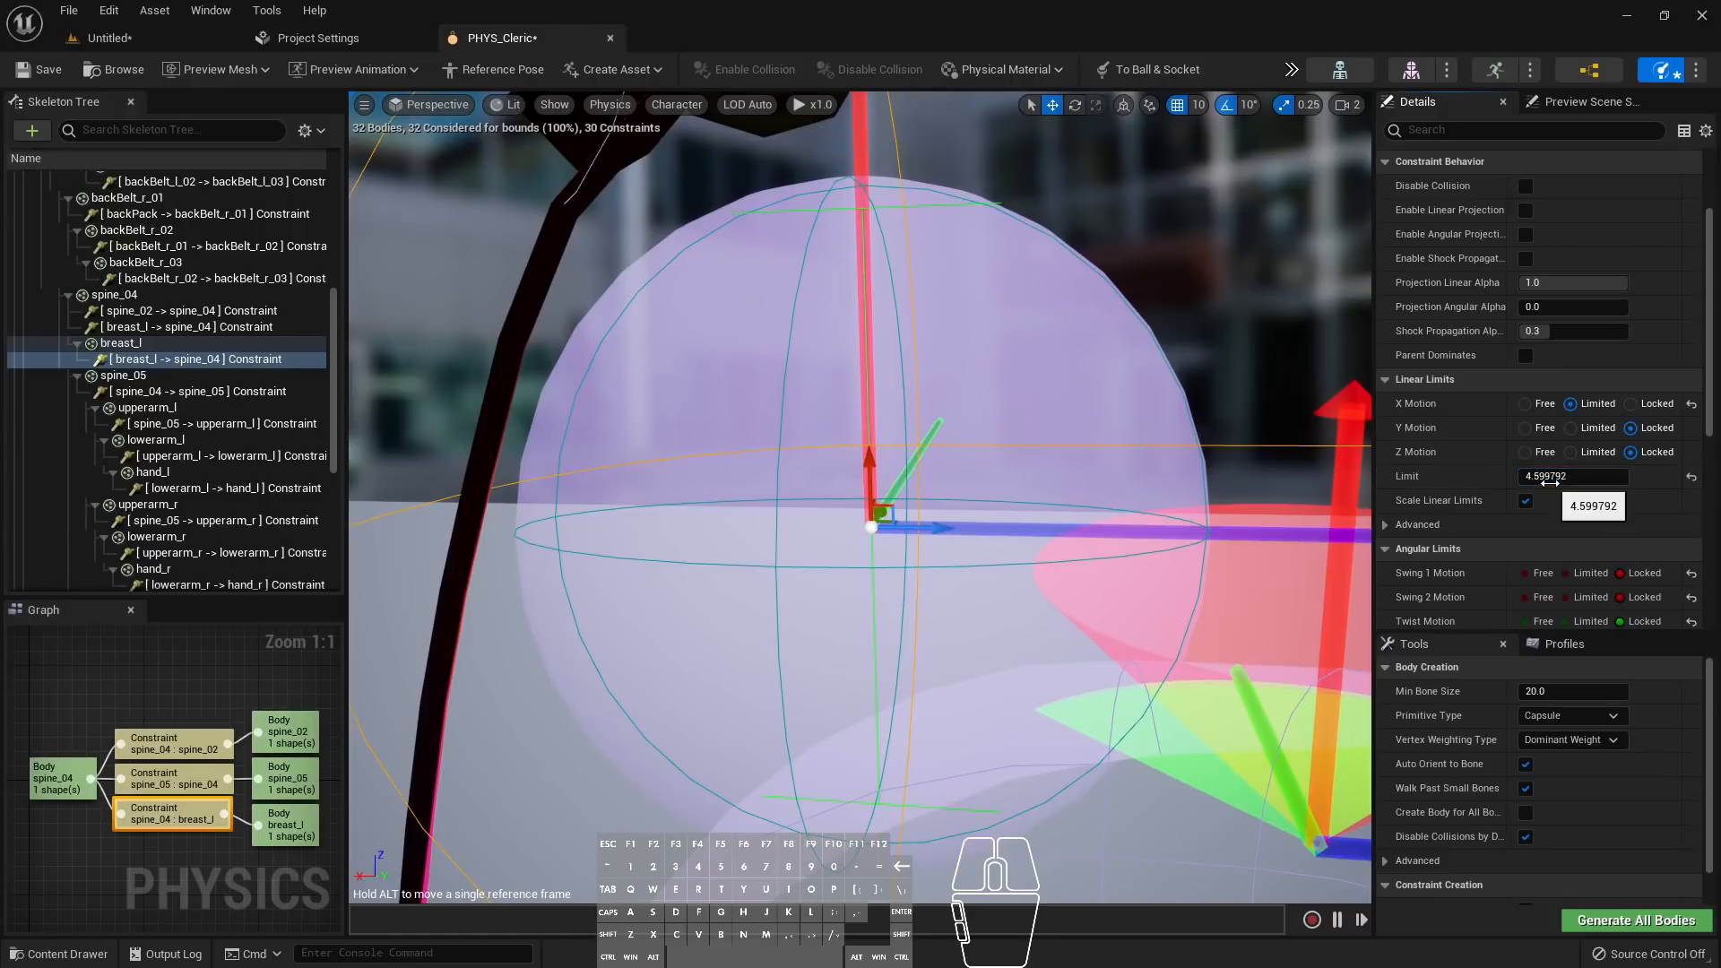
pyautogui.click(1550, 481)
pyautogui.write('5')
pyautogui.press('Return')
# Test the limited X motion by simulating only the breast_l body
pyautogui.moveTo(1014, 583); pyautogui.dragTo(986, 592, button='right')
pyautogui.moveTo(861, 538); pyautogui.dragTo(1129, 538, button='right')
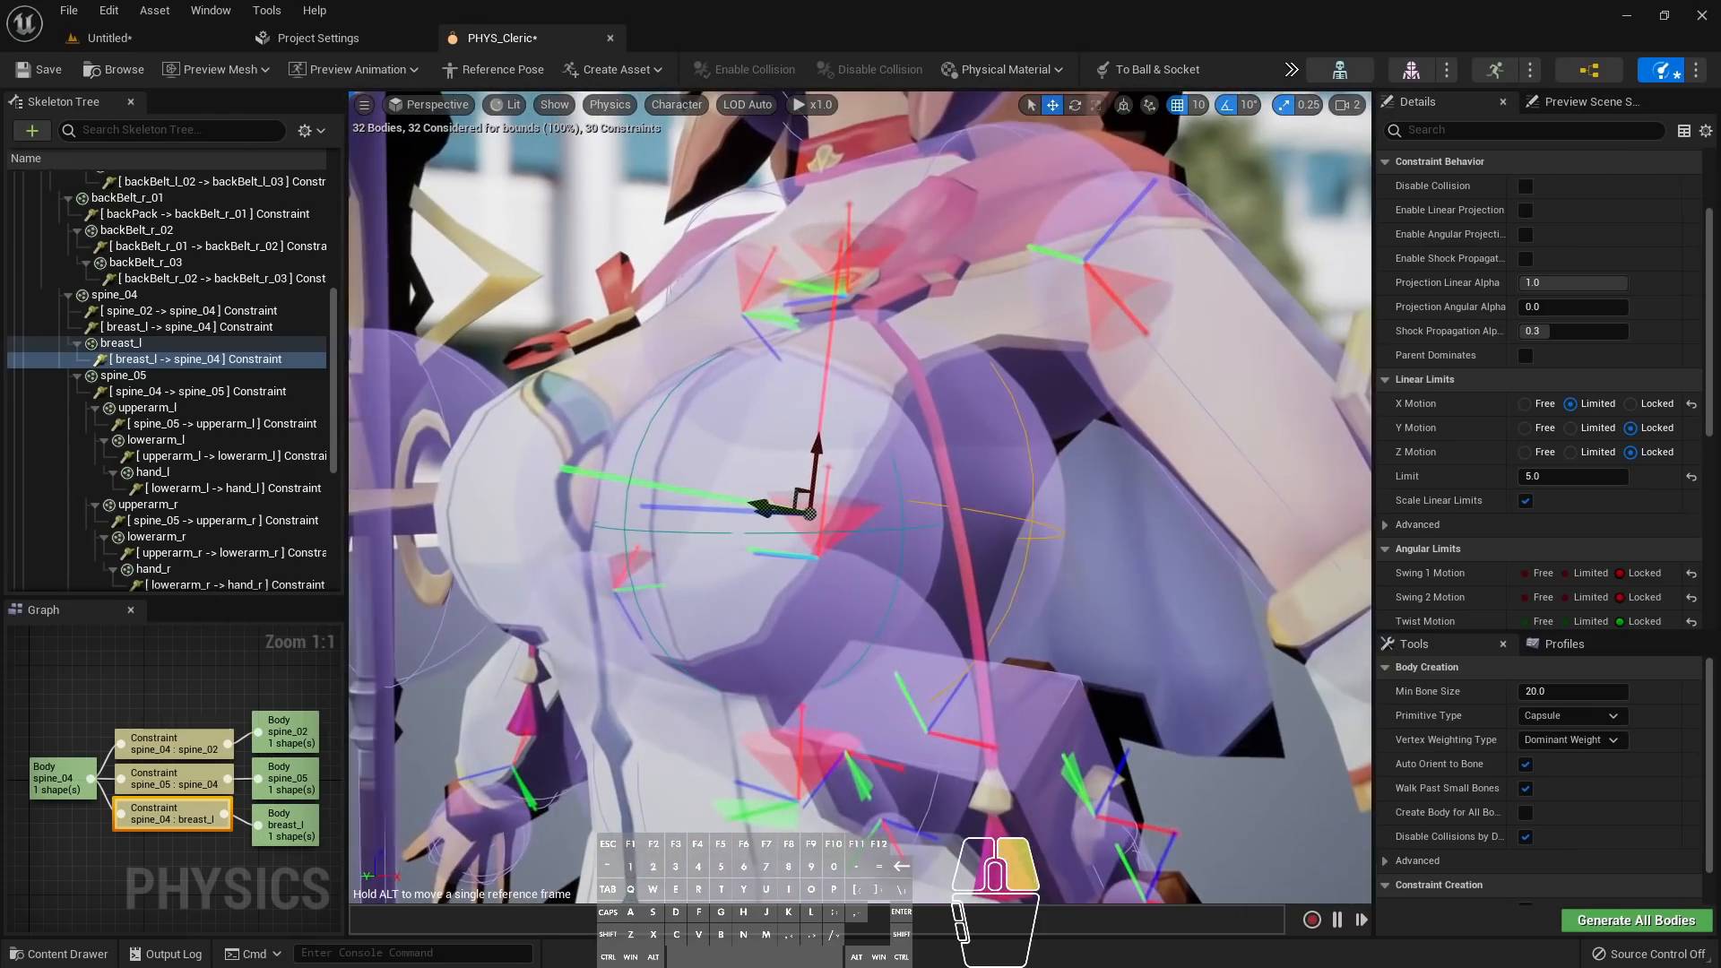
pyautogui.click(124, 344)
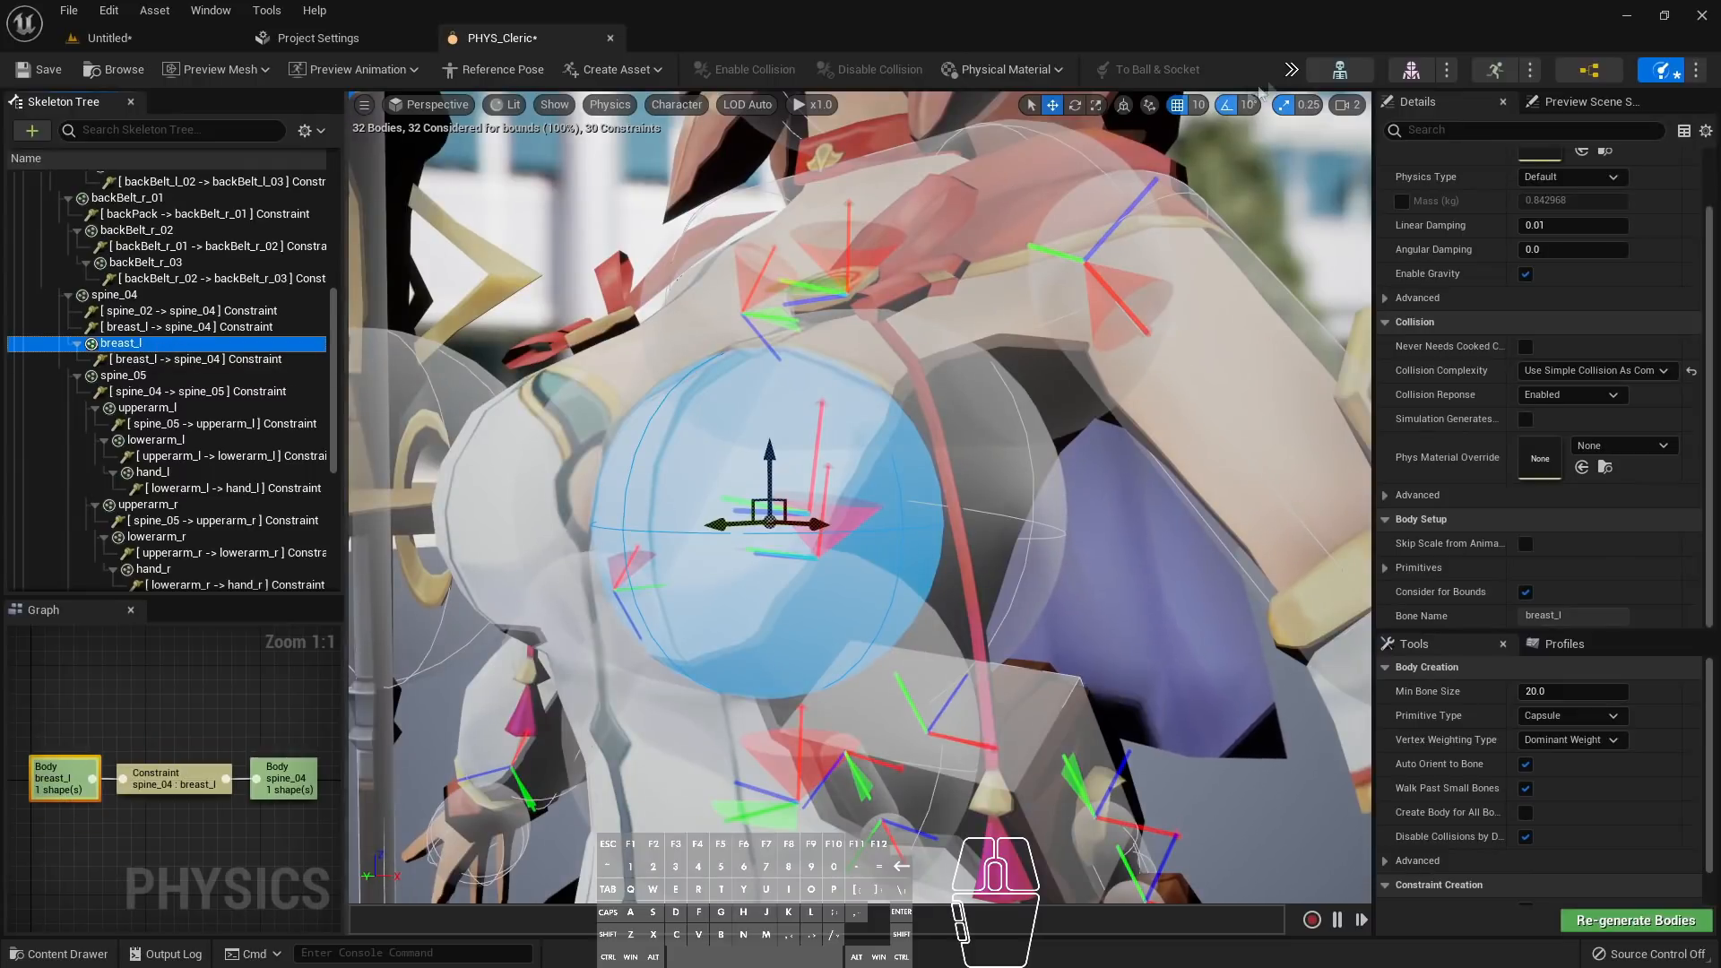
pyautogui.click(1291, 70)
pyautogui.click(1330, 167)
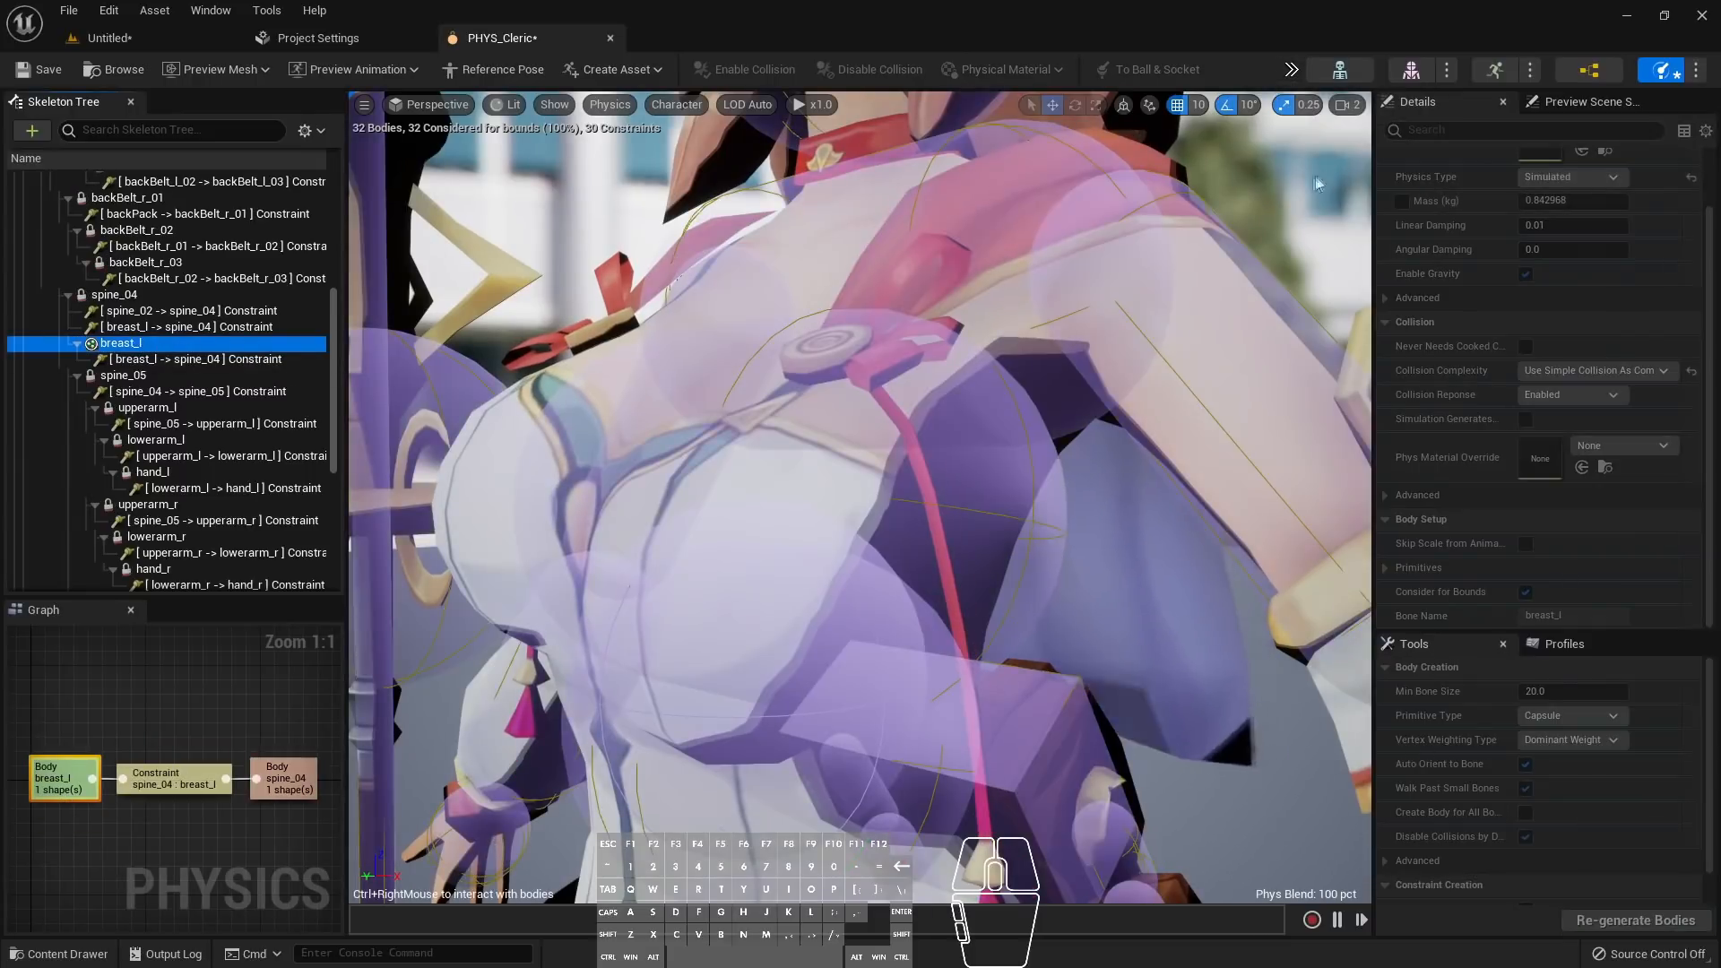
# Stop the running physics simulation and return to editing the breast_l body
pyautogui.moveTo(966, 475); pyautogui.dragTo(902, 466, button='right')
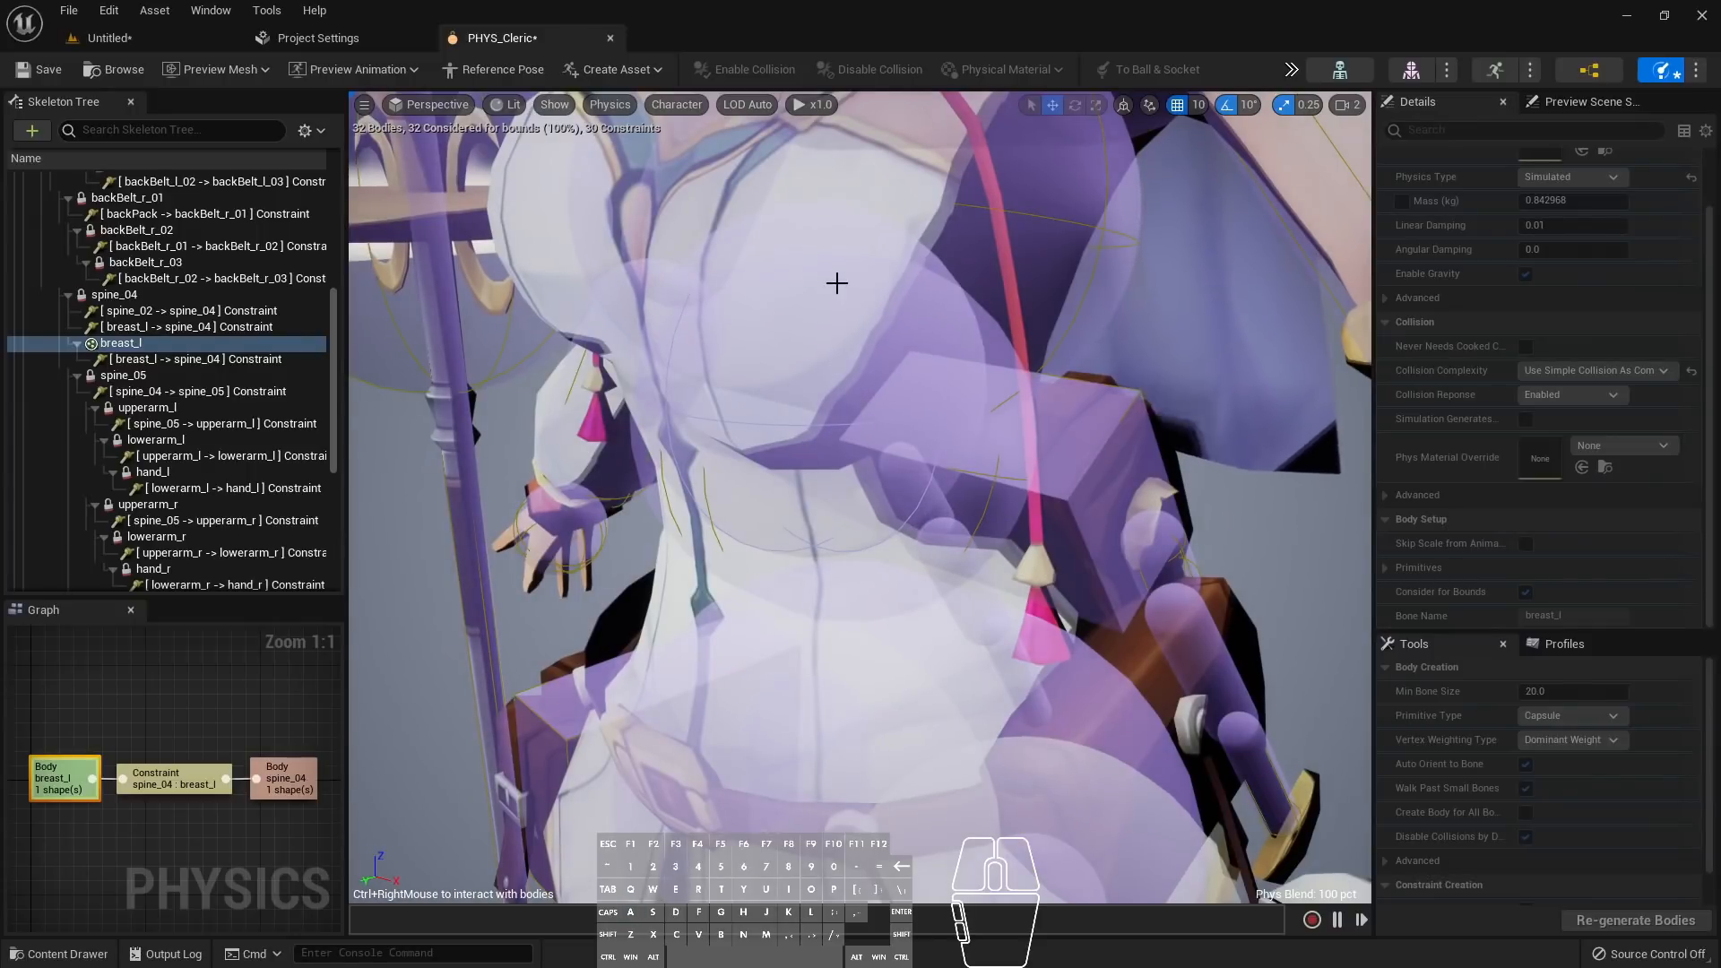
pyautogui.click(1291, 70)
pyautogui.click(1300, 168)
pyautogui.moveTo(1297, 171); pyautogui.dragTo(1371, 361, button='right')
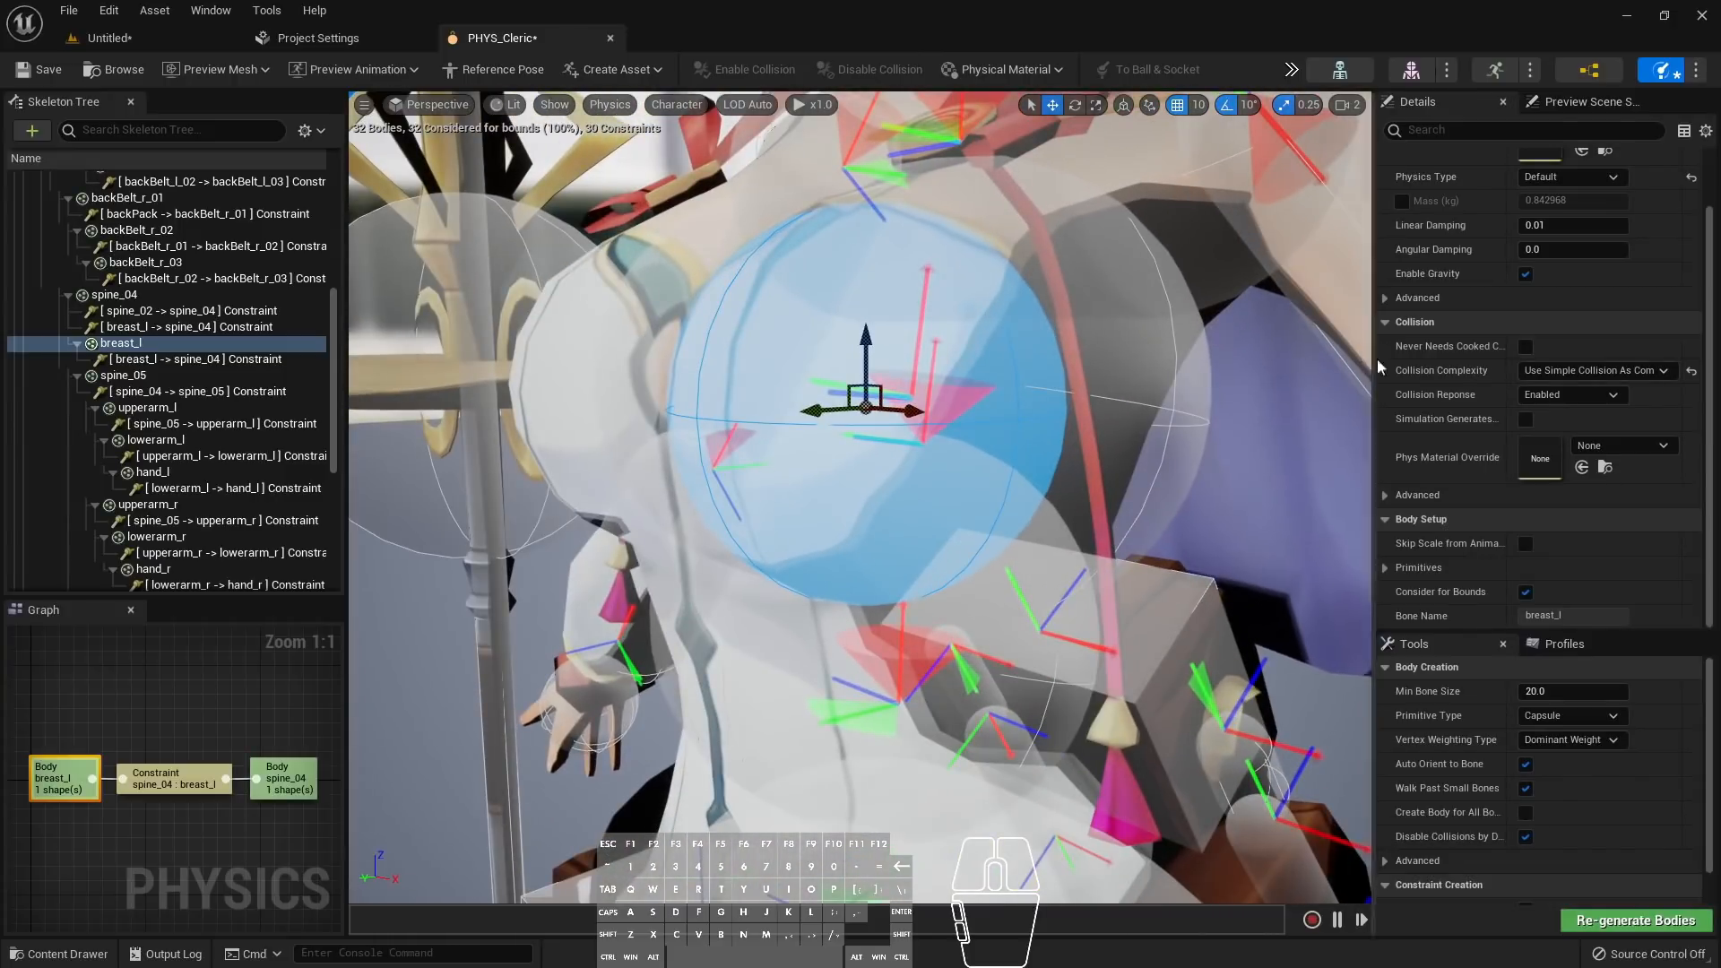
# Set the linear limit of the breast_l to spine_04 constraint to 3
pyautogui.click(224, 358)
pyautogui.click(1577, 555)
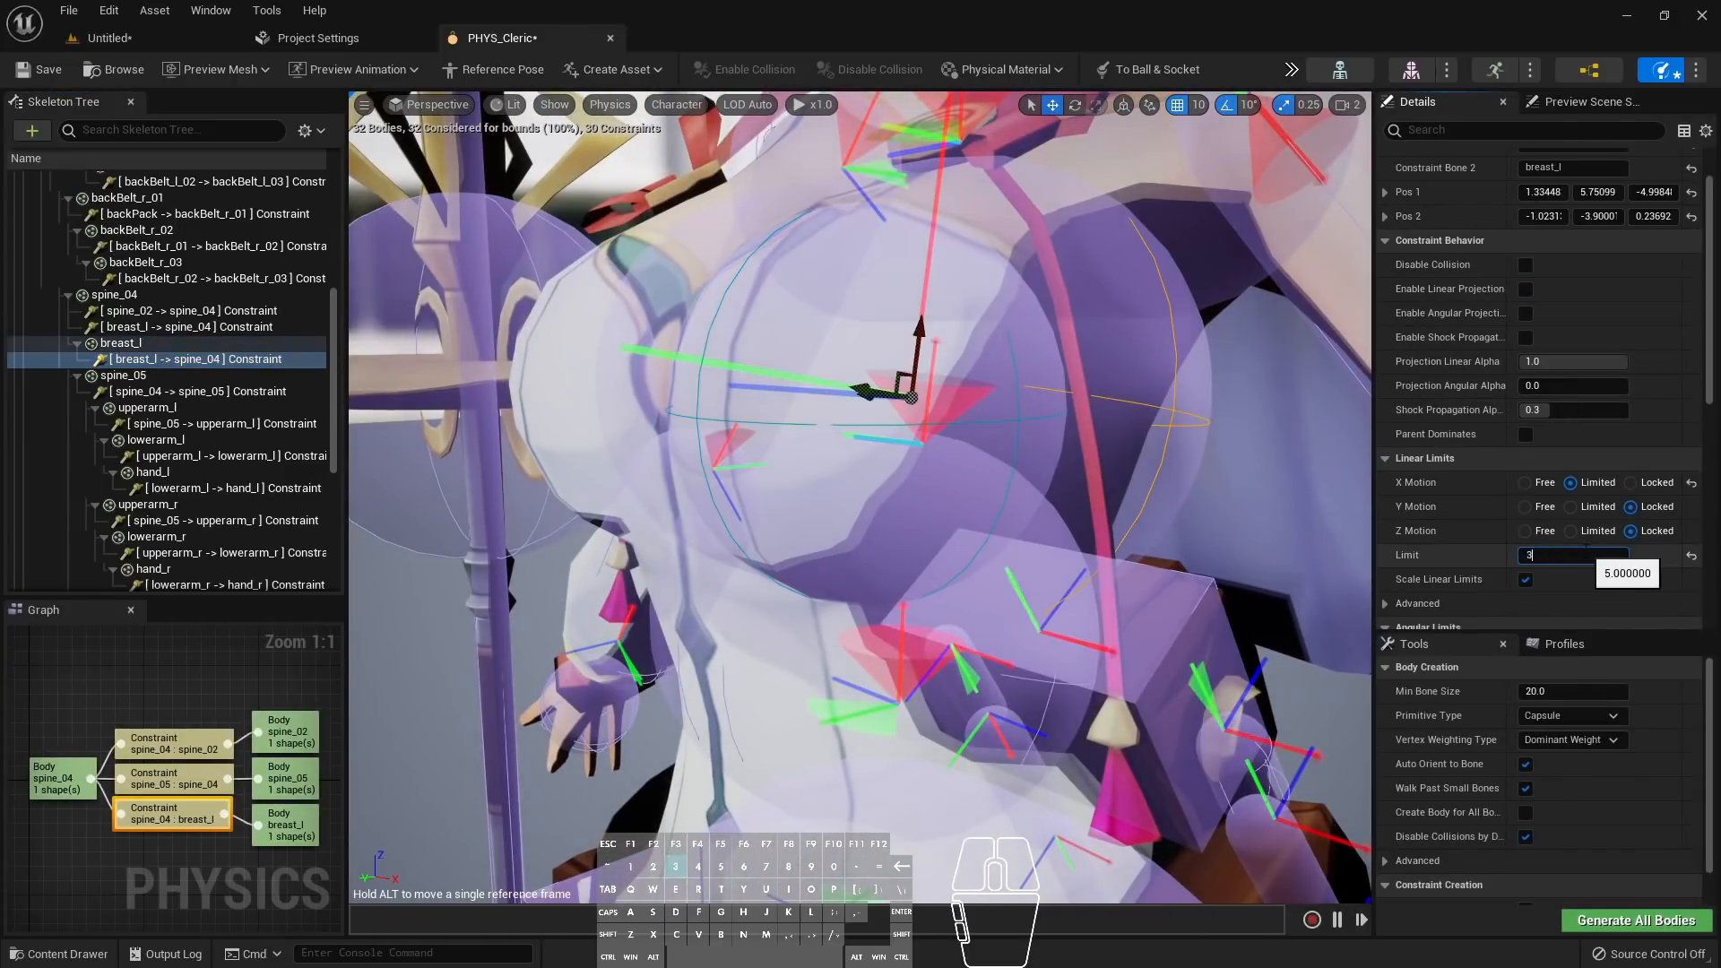
pyautogui.write('3')
pyautogui.press('Return')
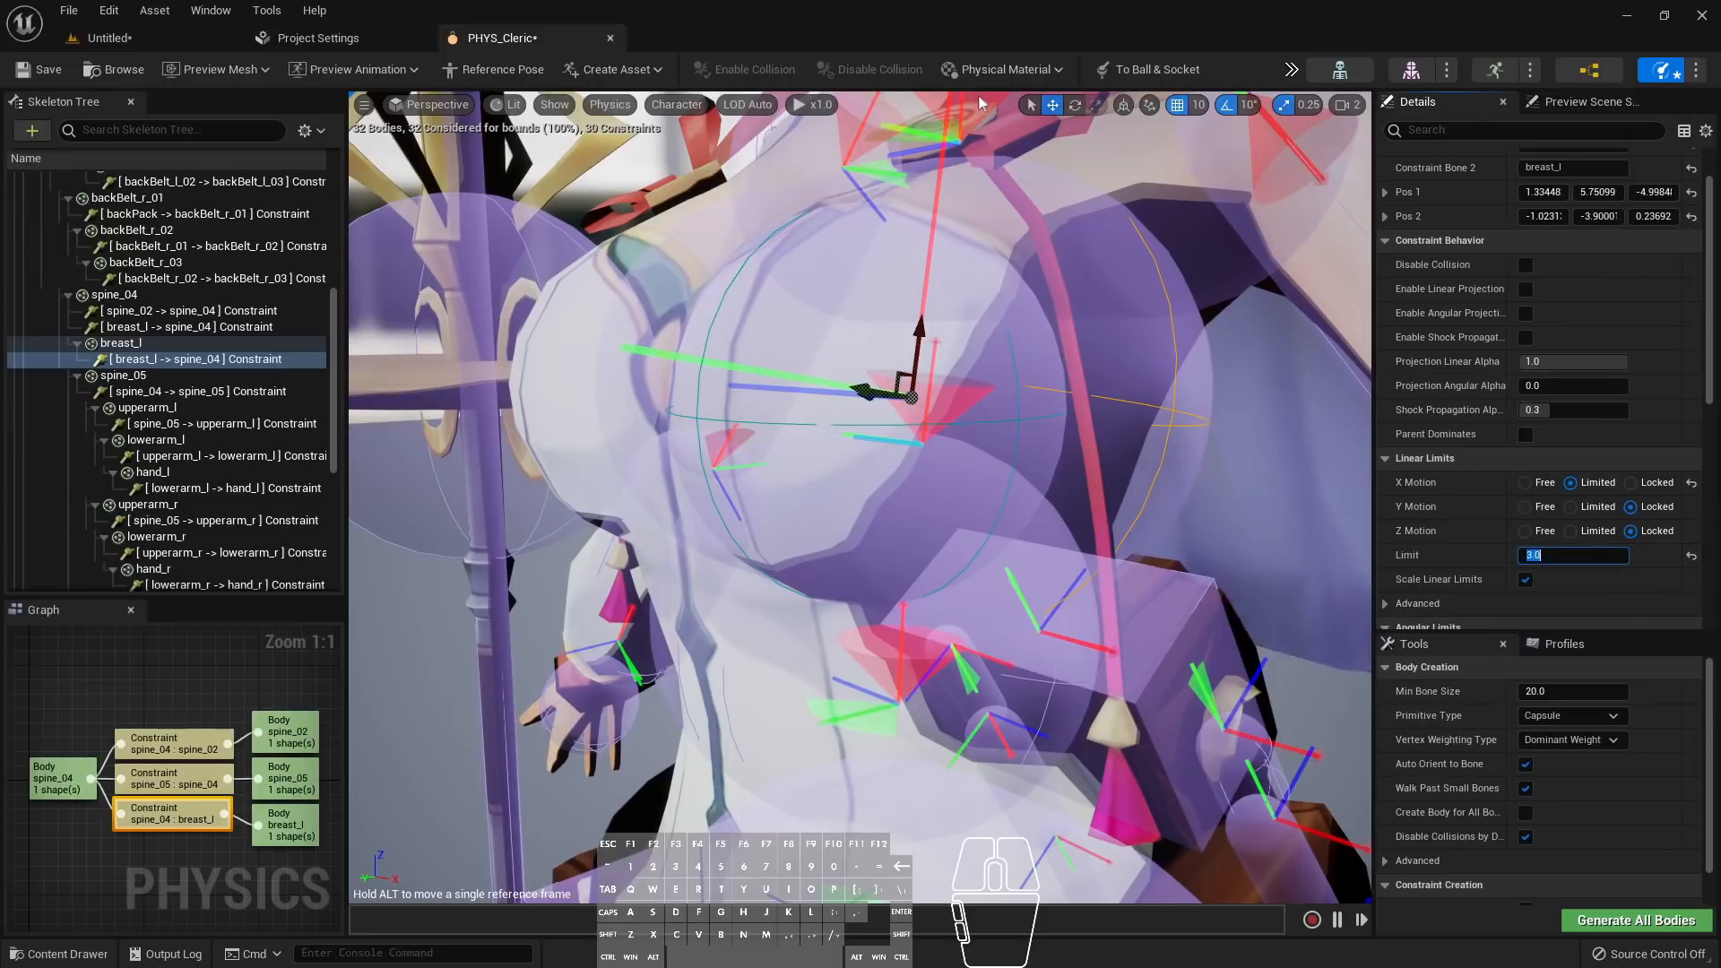
# Simulate the breast_l body to check its motion from another angle, and stop the simulation
pyautogui.click(116, 344)
pyautogui.click(1290, 70)
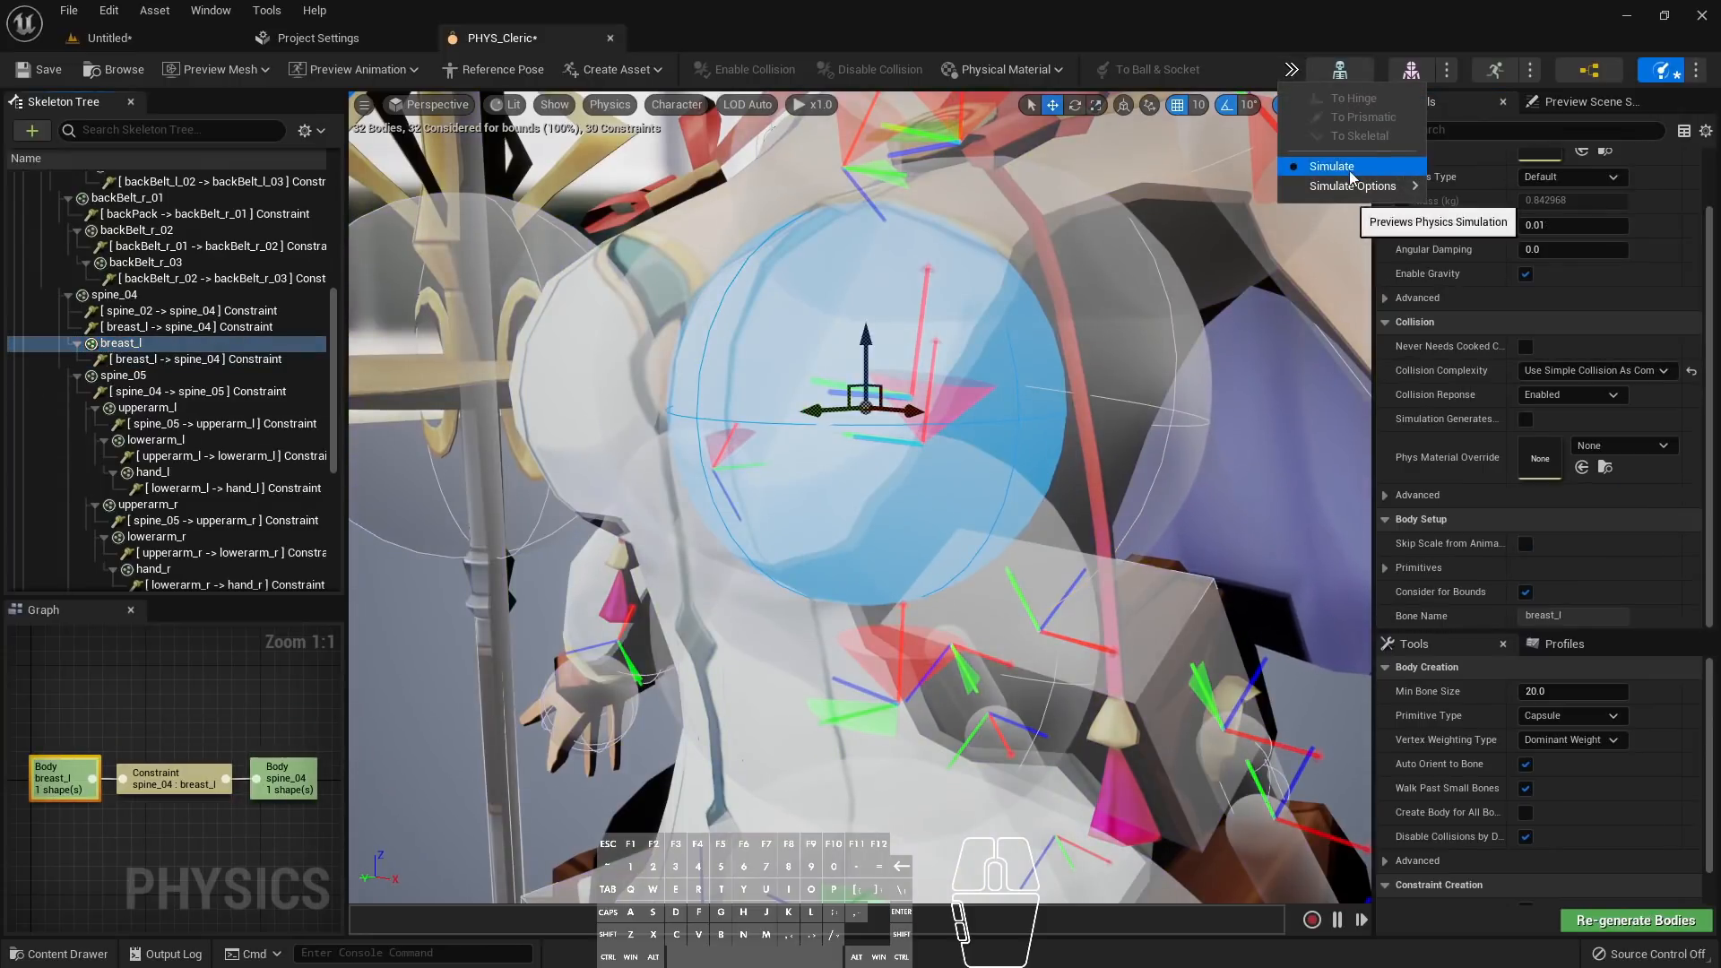
pyautogui.click(1330, 167)
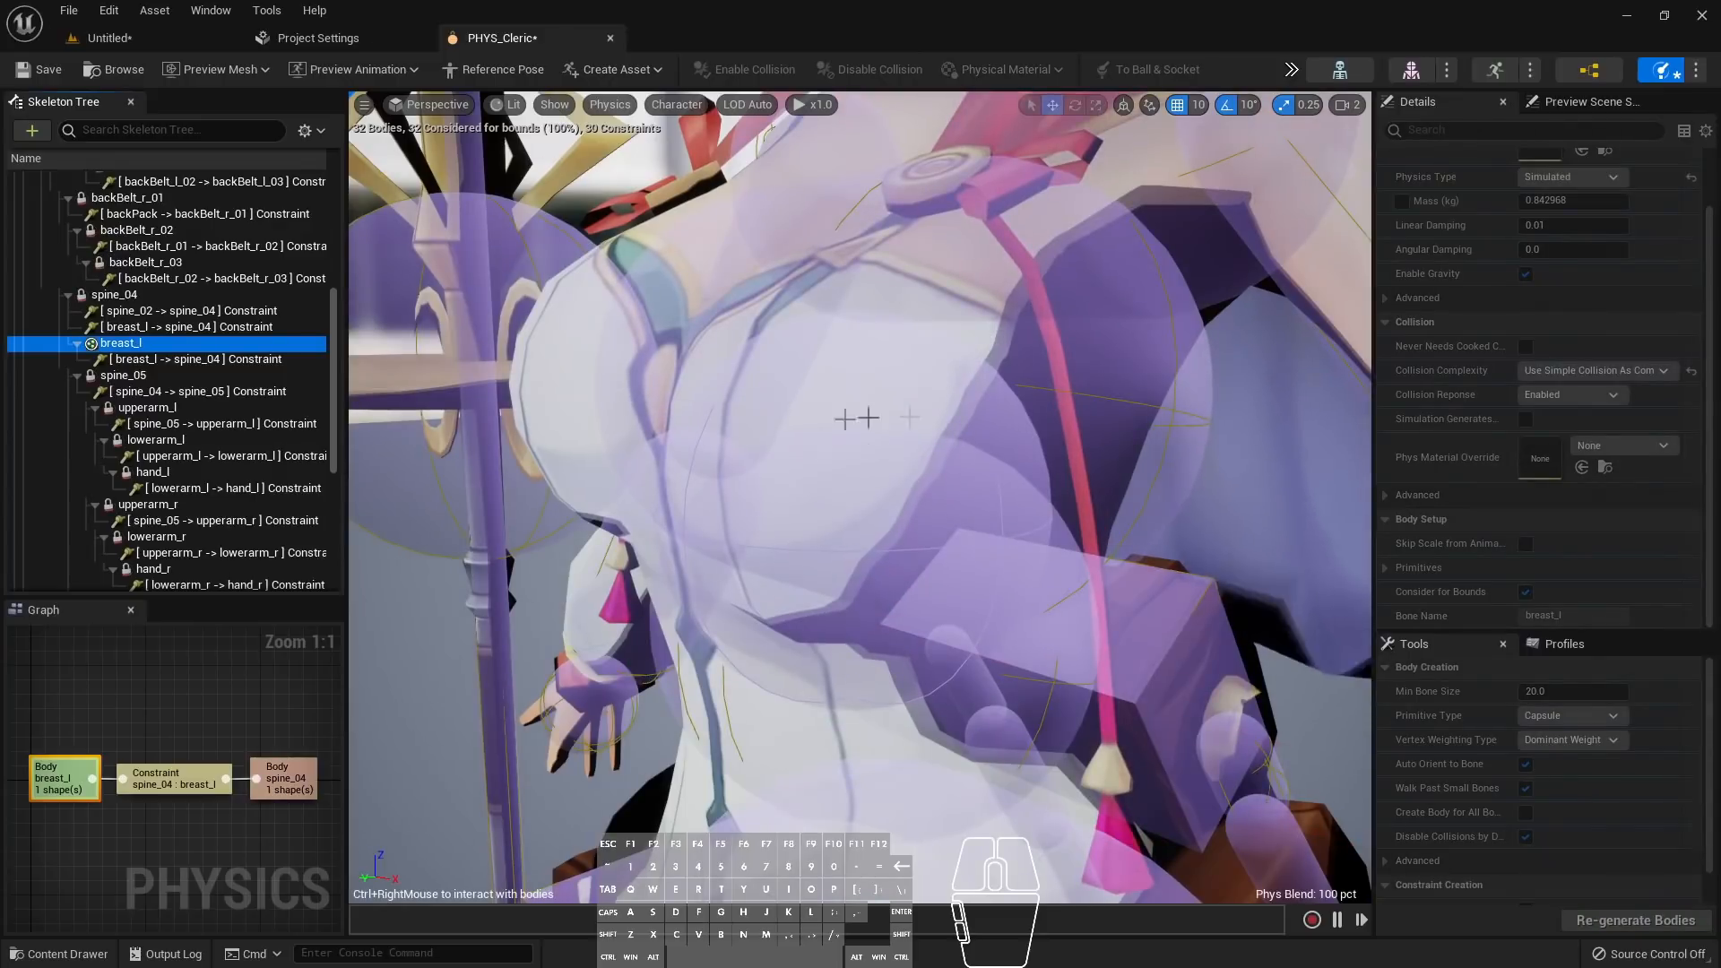
pyautogui.moveTo(1046, 646); pyautogui.dragTo(1113, 520, button='right')
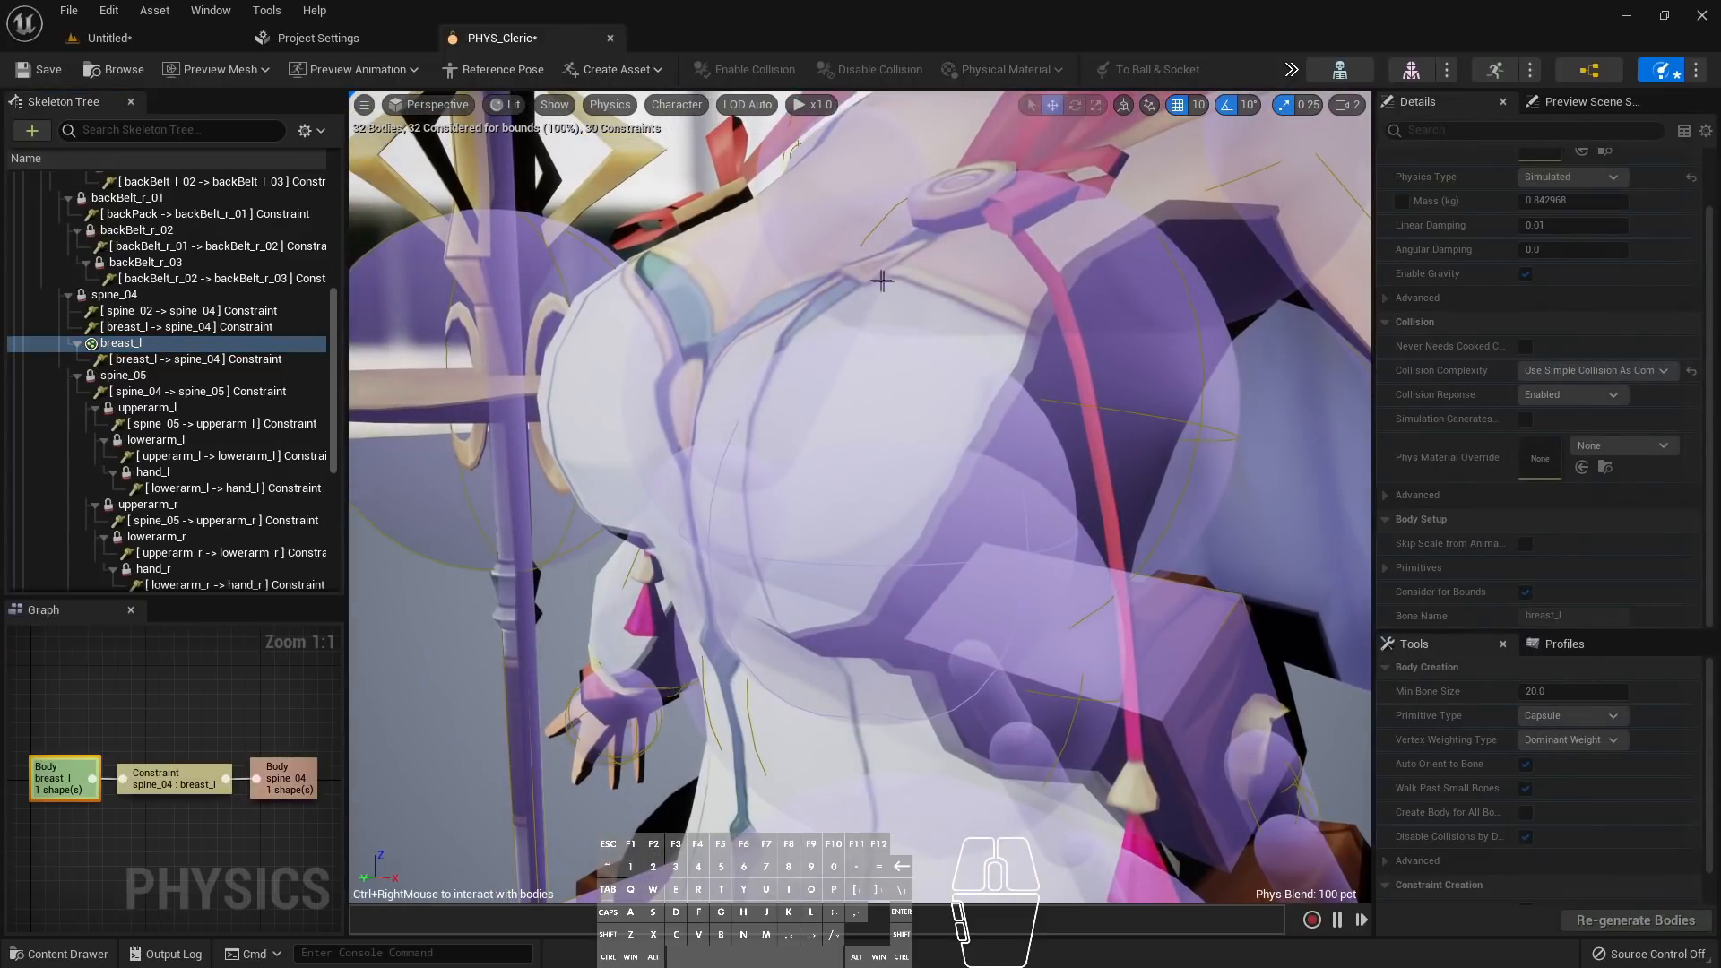
pyautogui.click(1291, 70)
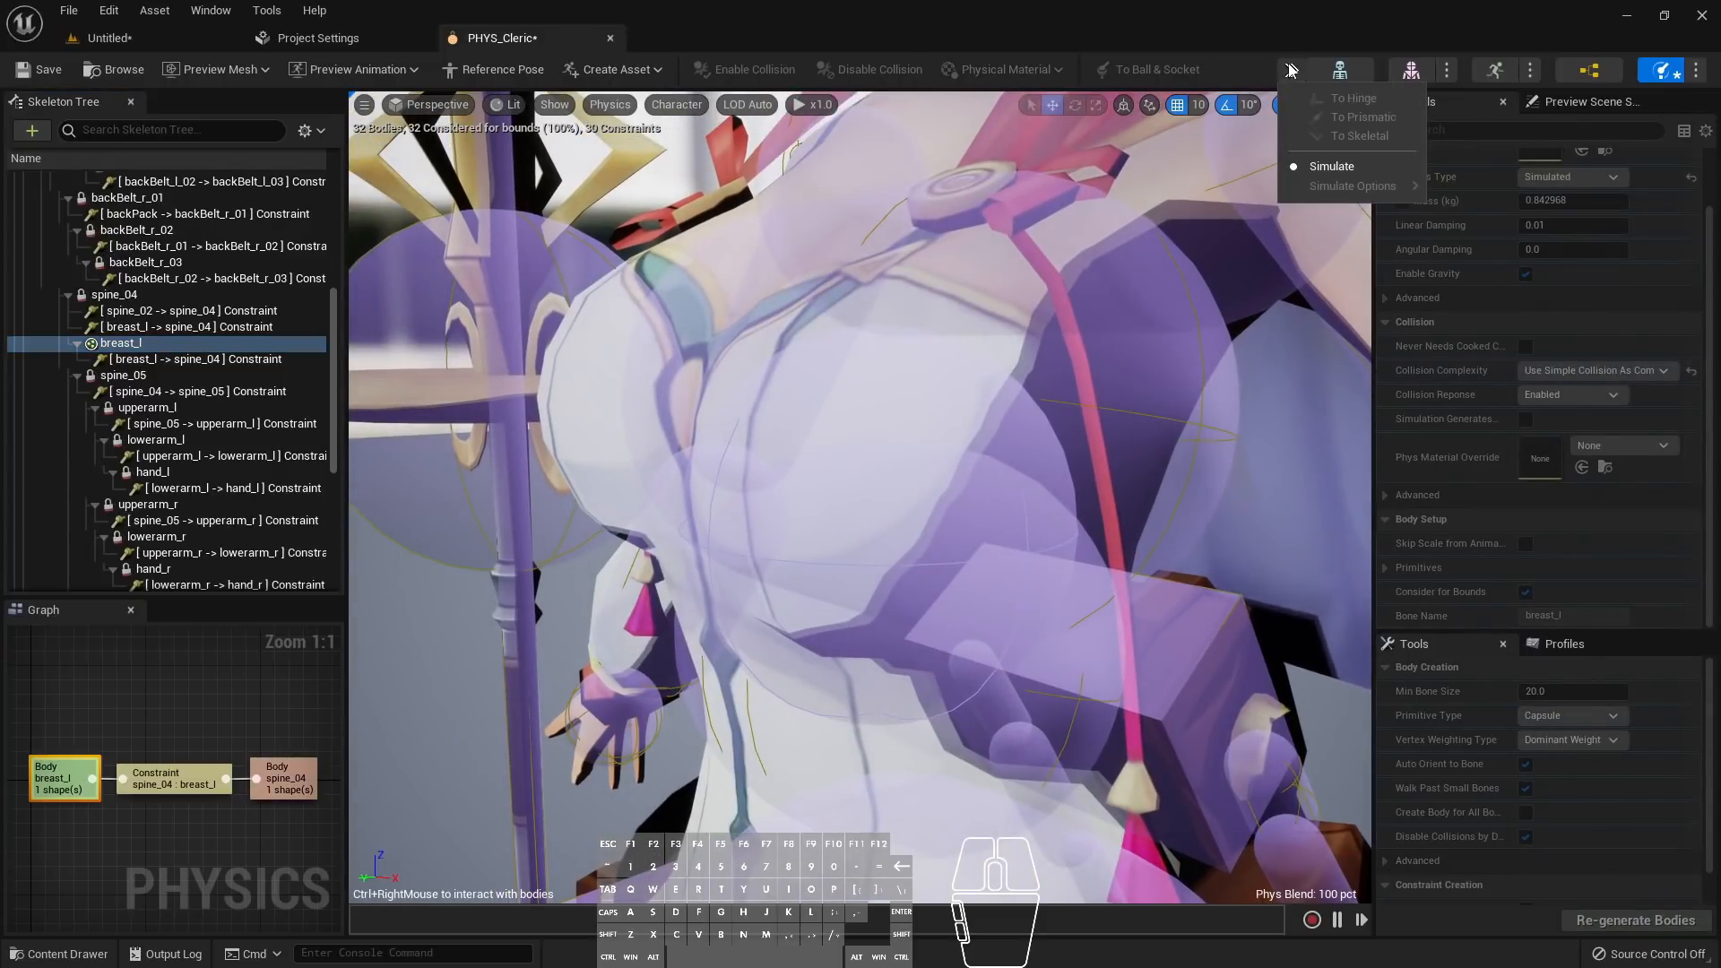
pyautogui.click(1326, 168)
pyautogui.moveTo(991, 532); pyautogui.dragTo(1030, 511, button='right')
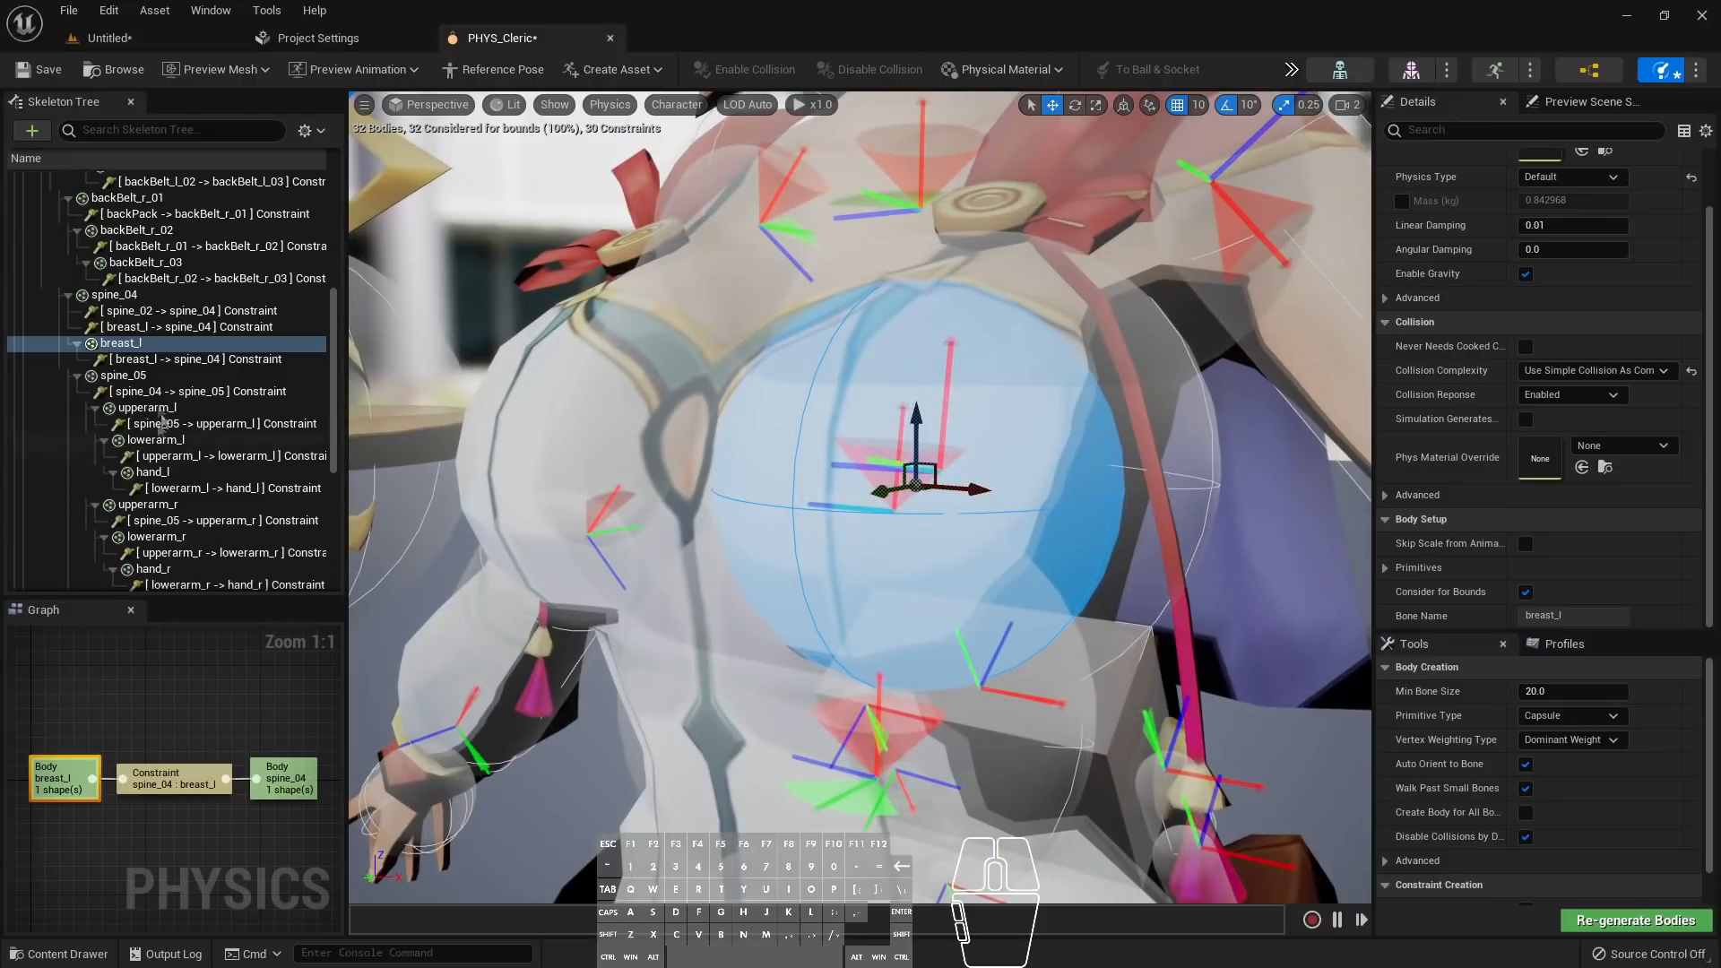
# Expand the advanced linear limit settings of the breast_l to spine_04 constraint and set Restitution to 1
pyautogui.click(188, 359)
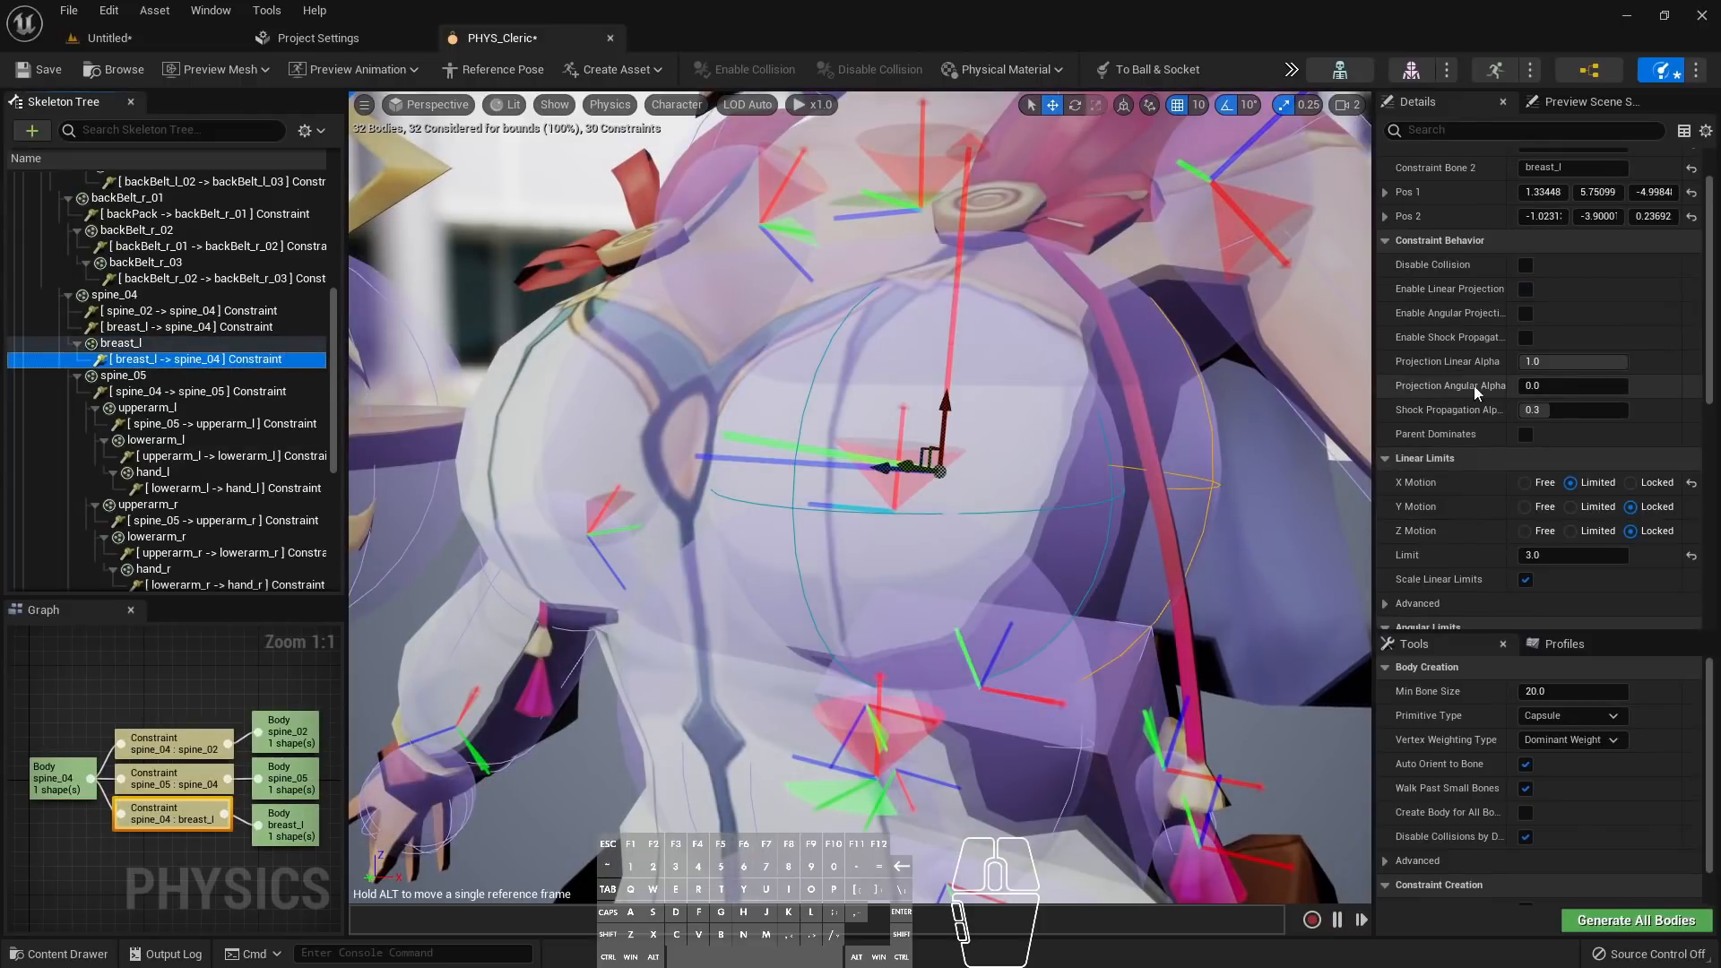
pyautogui.scroll(-4, 1463, 370)
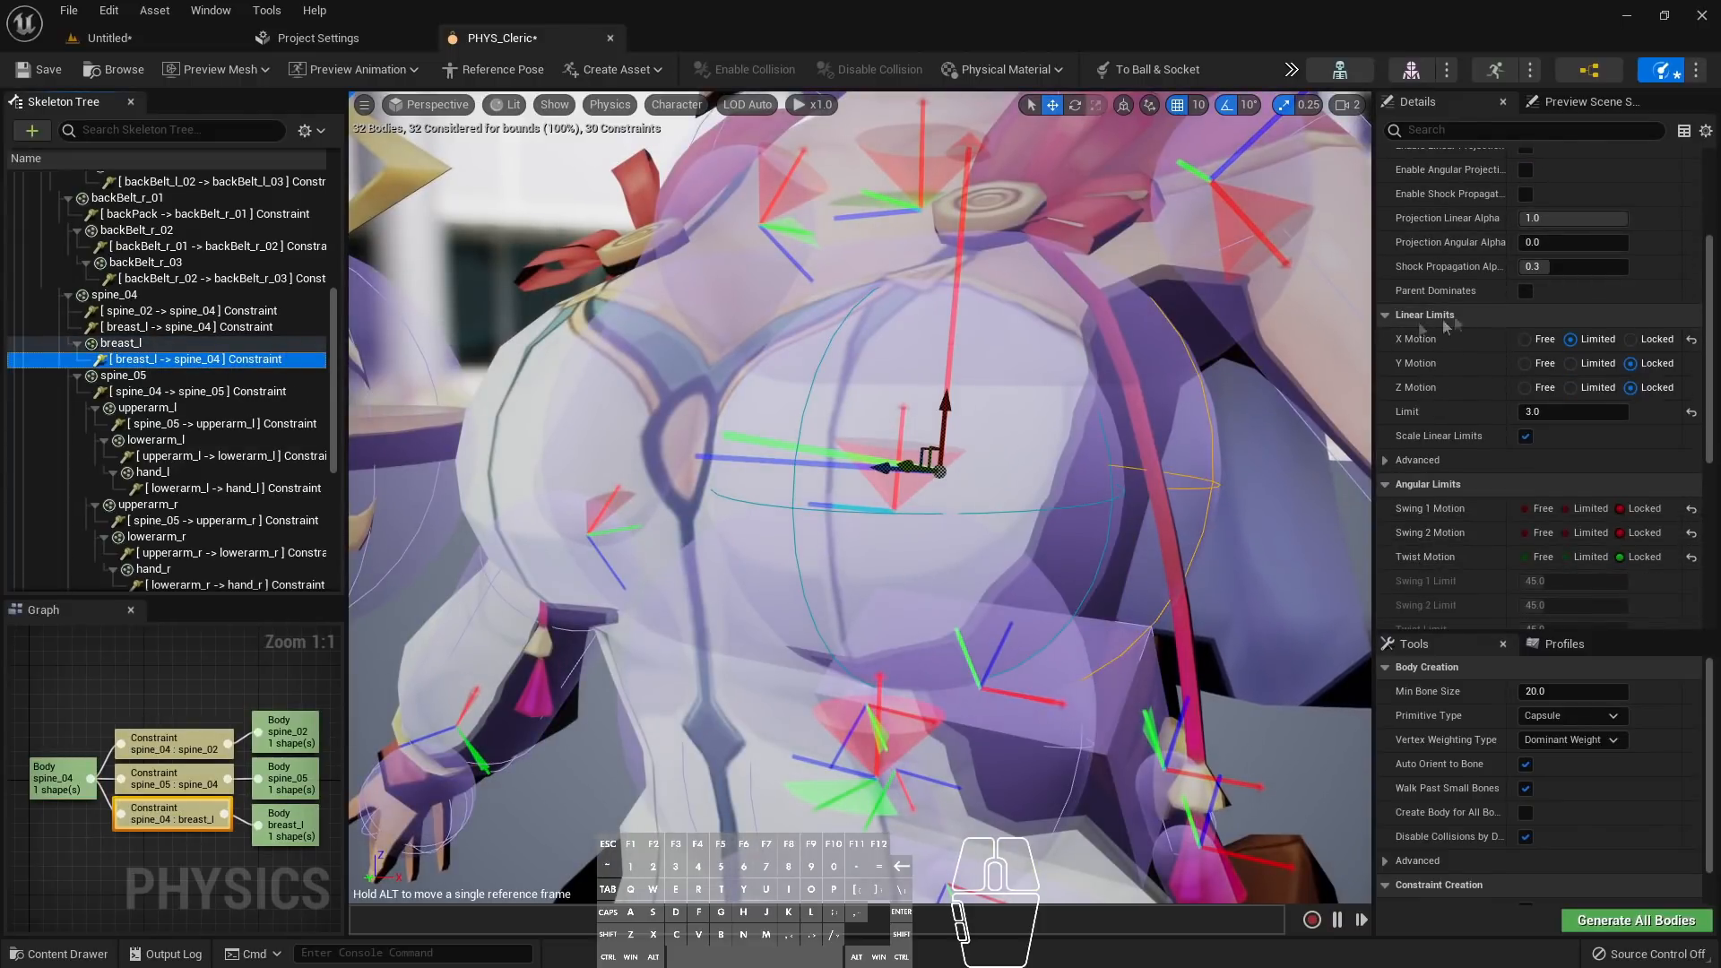
pyautogui.click(1385, 460)
pyautogui.scroll(-2, 1453, 520)
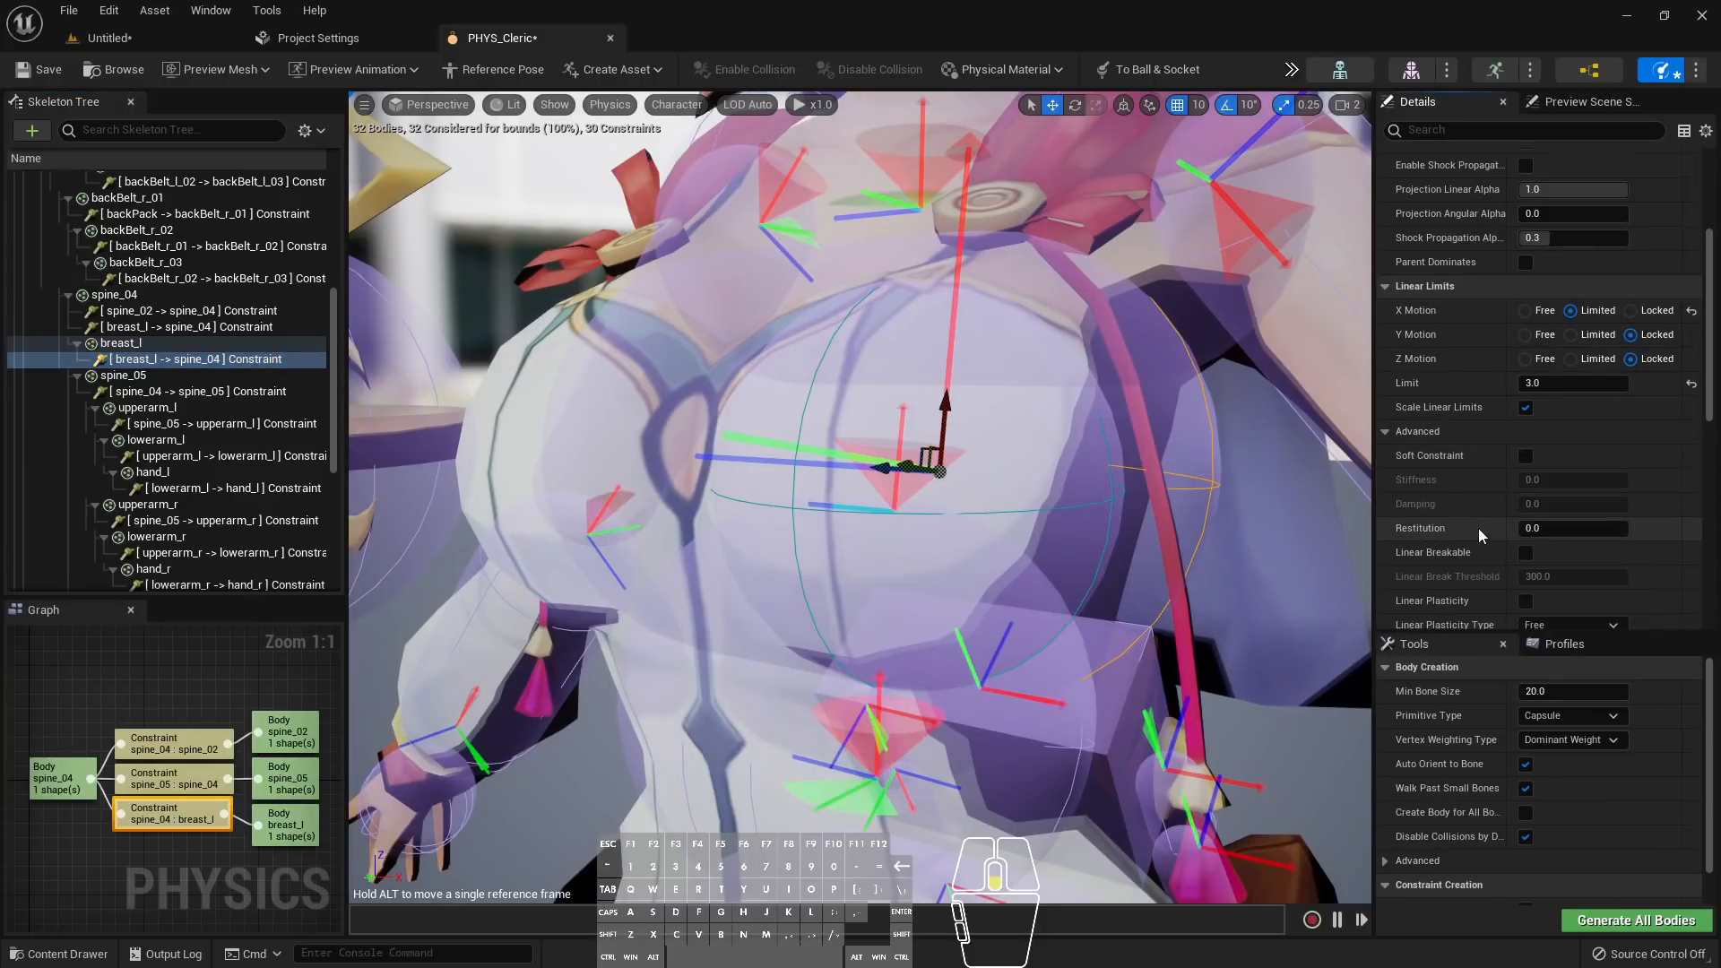
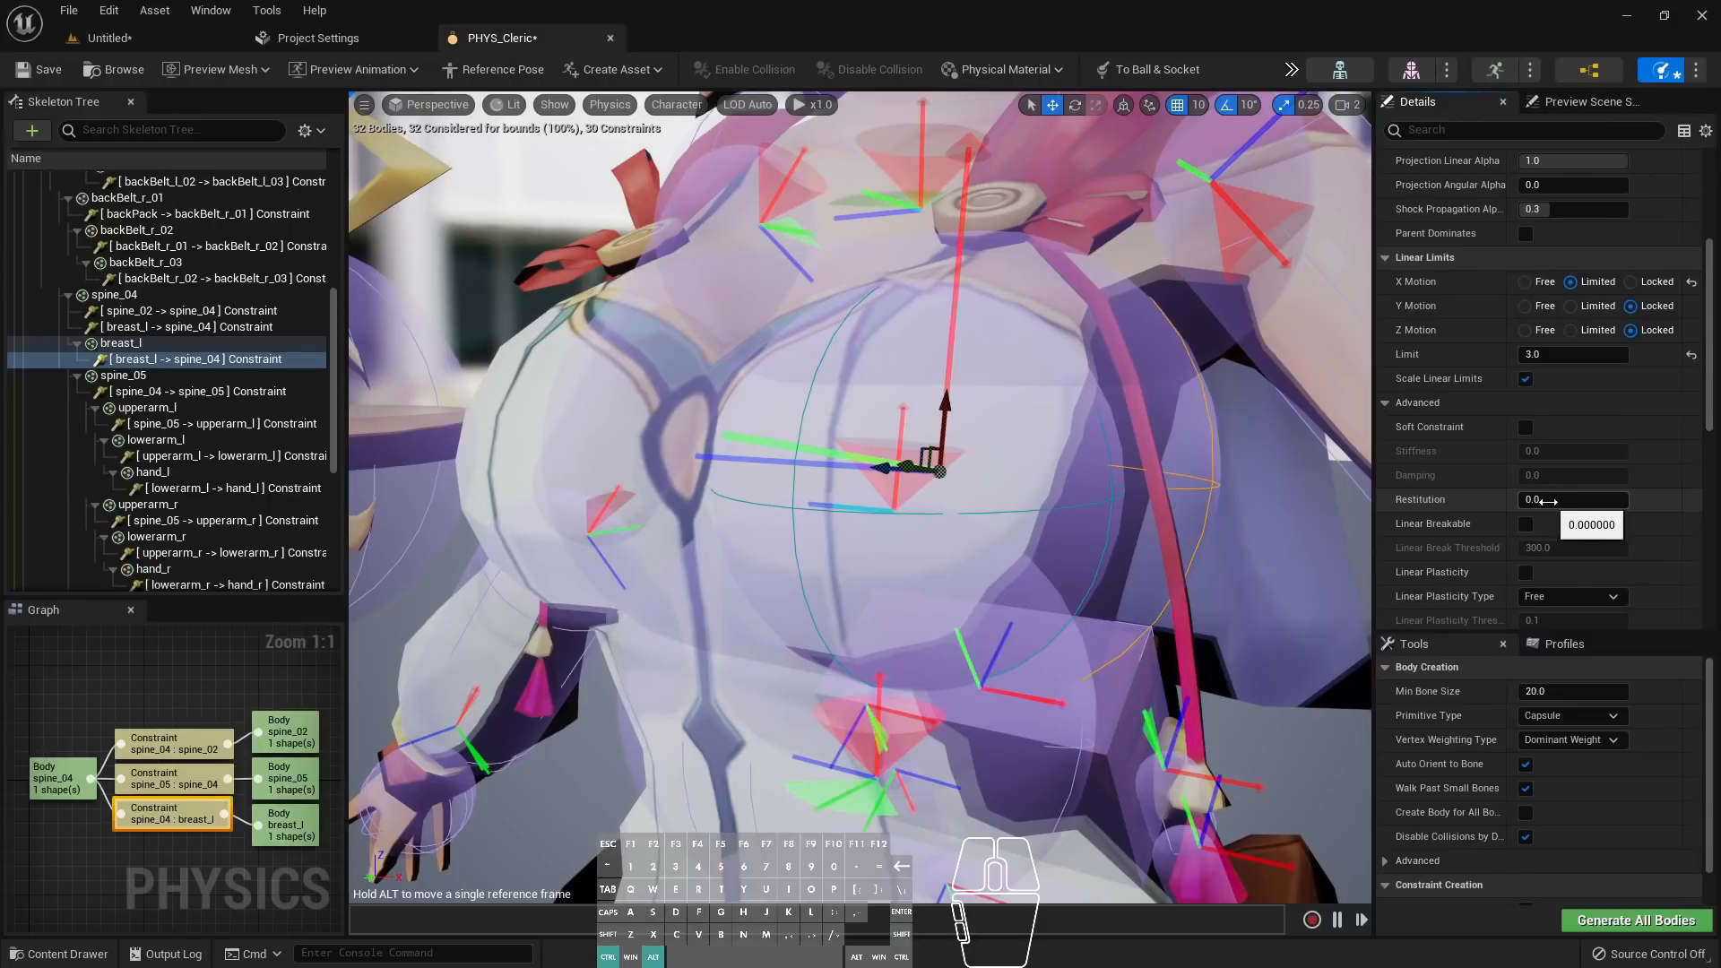
pyautogui.click(1580, 505)
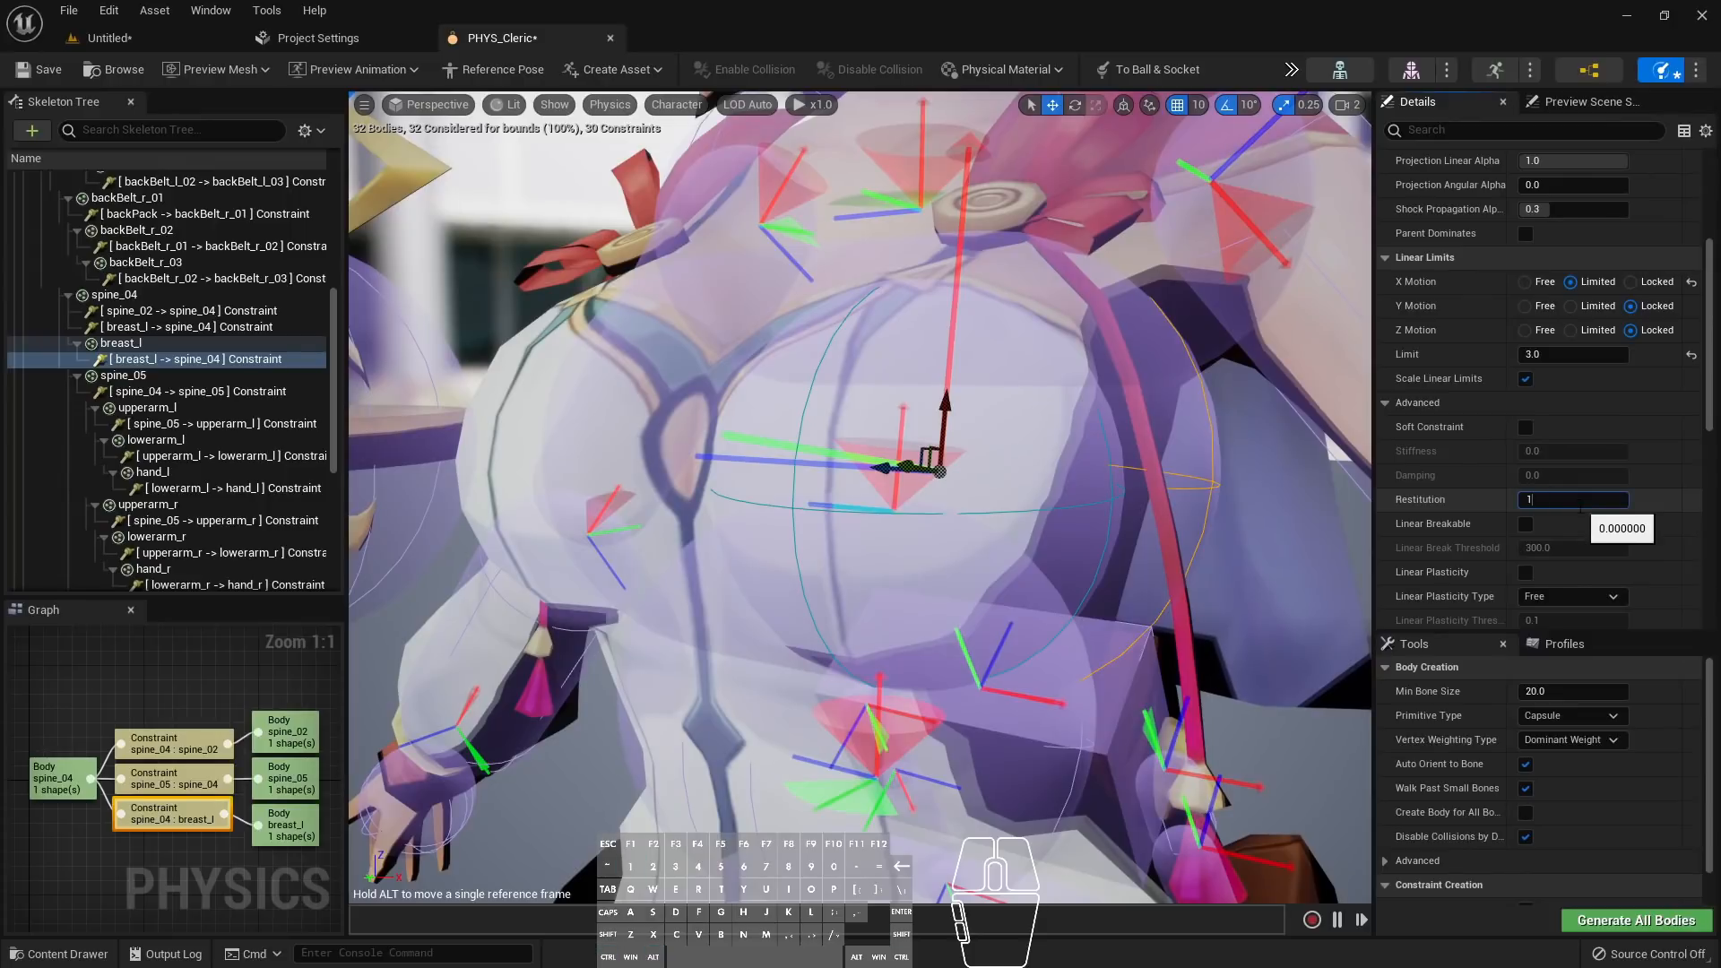
pyautogui.write('1')
pyautogui.press('Return')
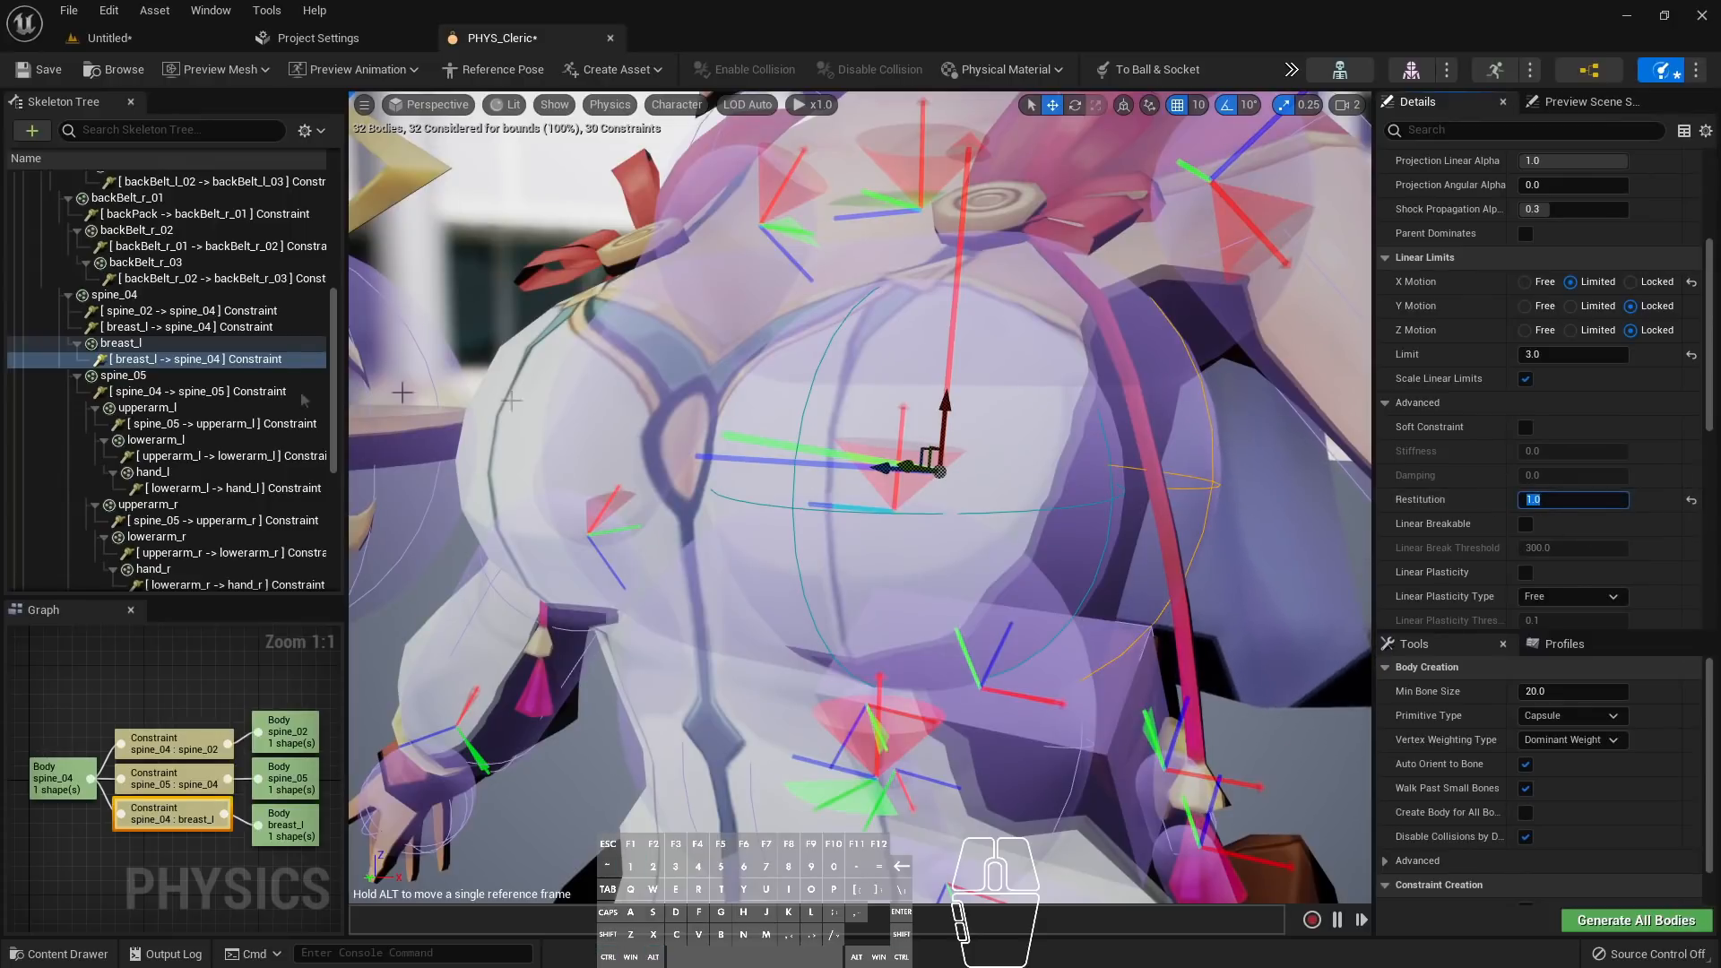
# Run Simulate Selected on the breast_l body to check its bounce, and end the simulation
pyautogui.click(108, 343)
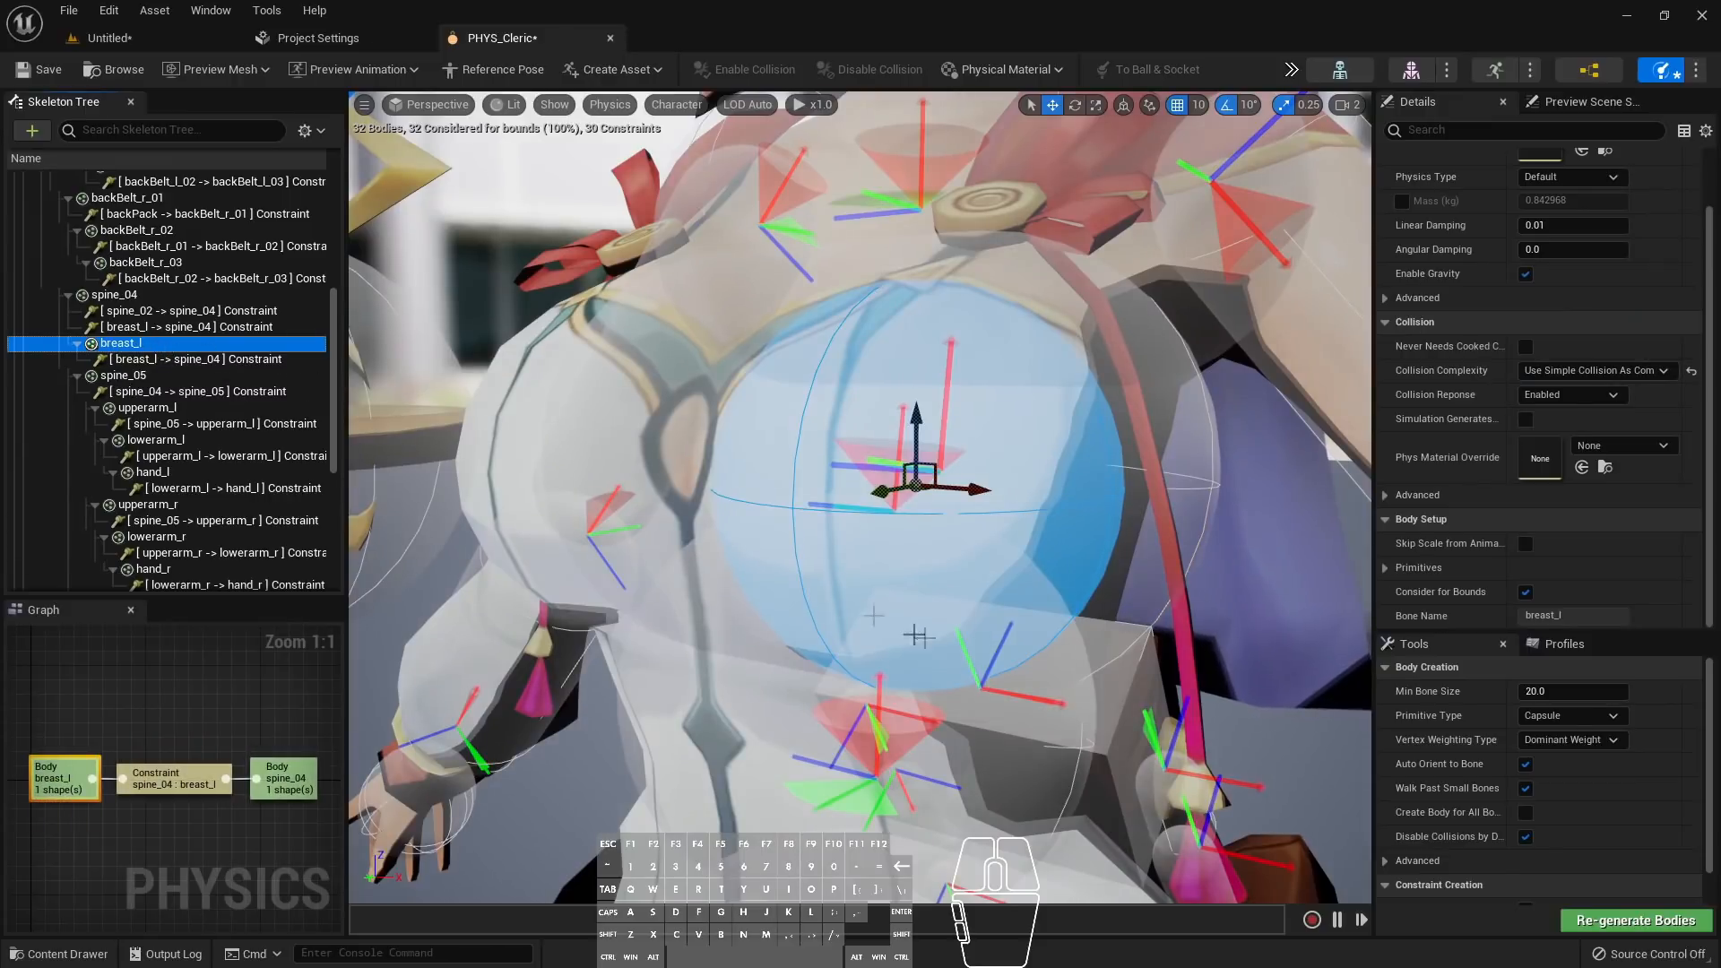
pyautogui.click(1291, 69)
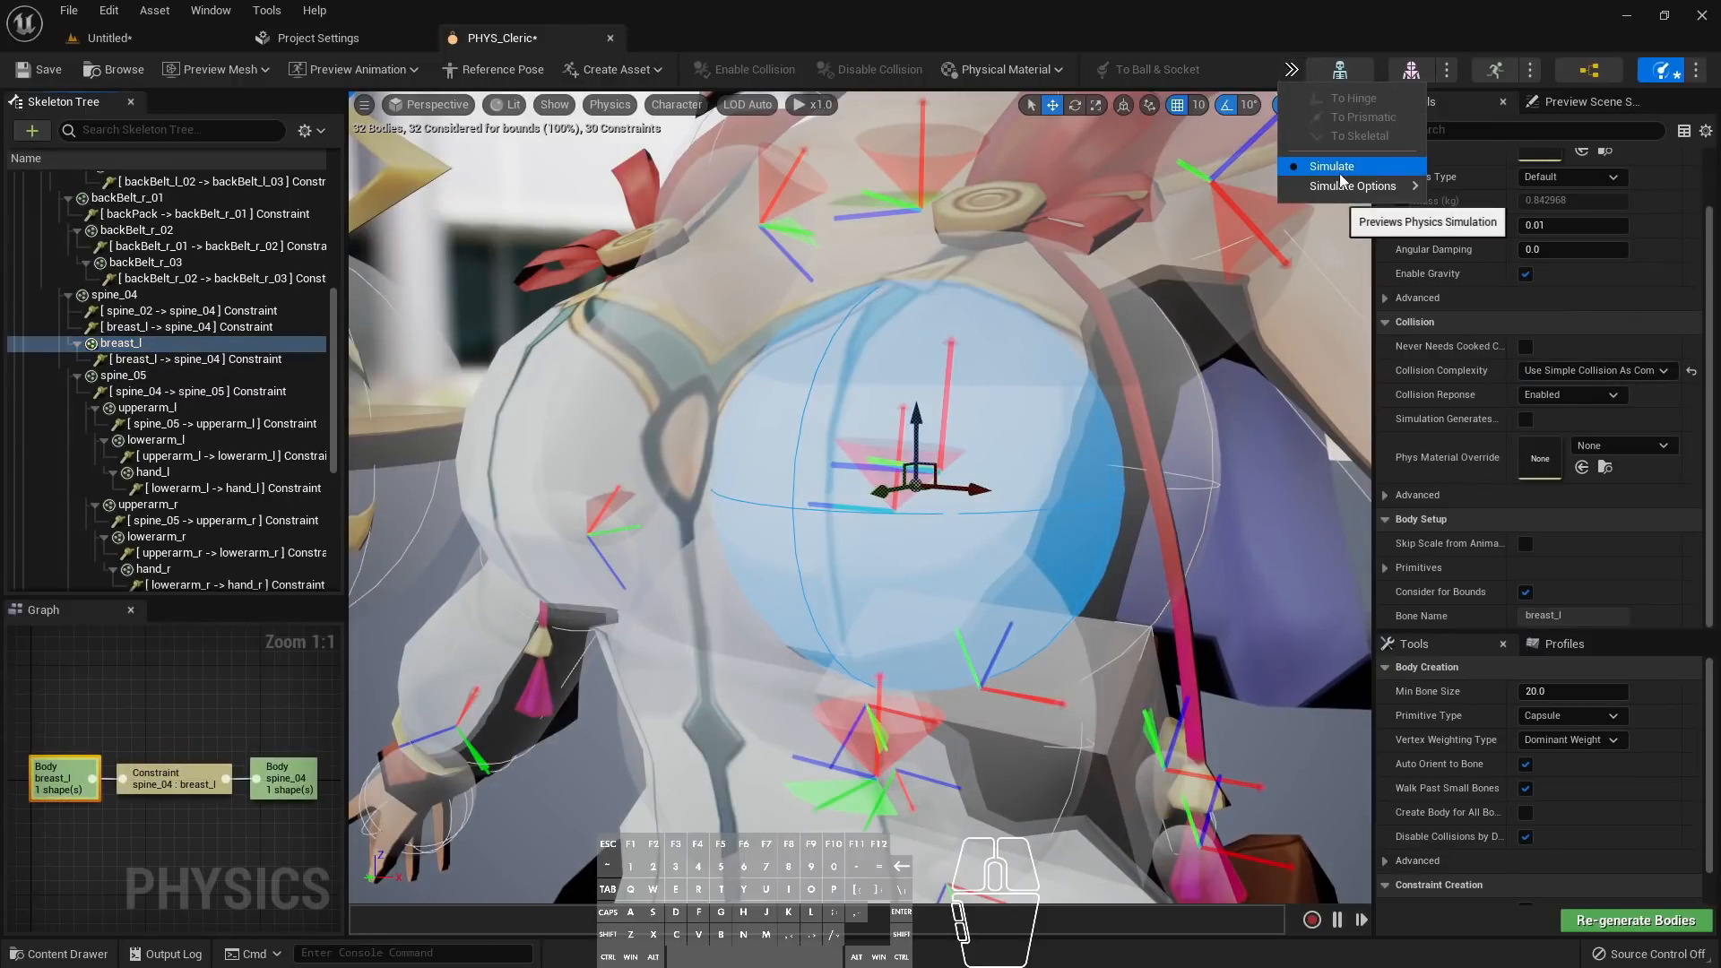
pyautogui.moveTo(1345, 185)
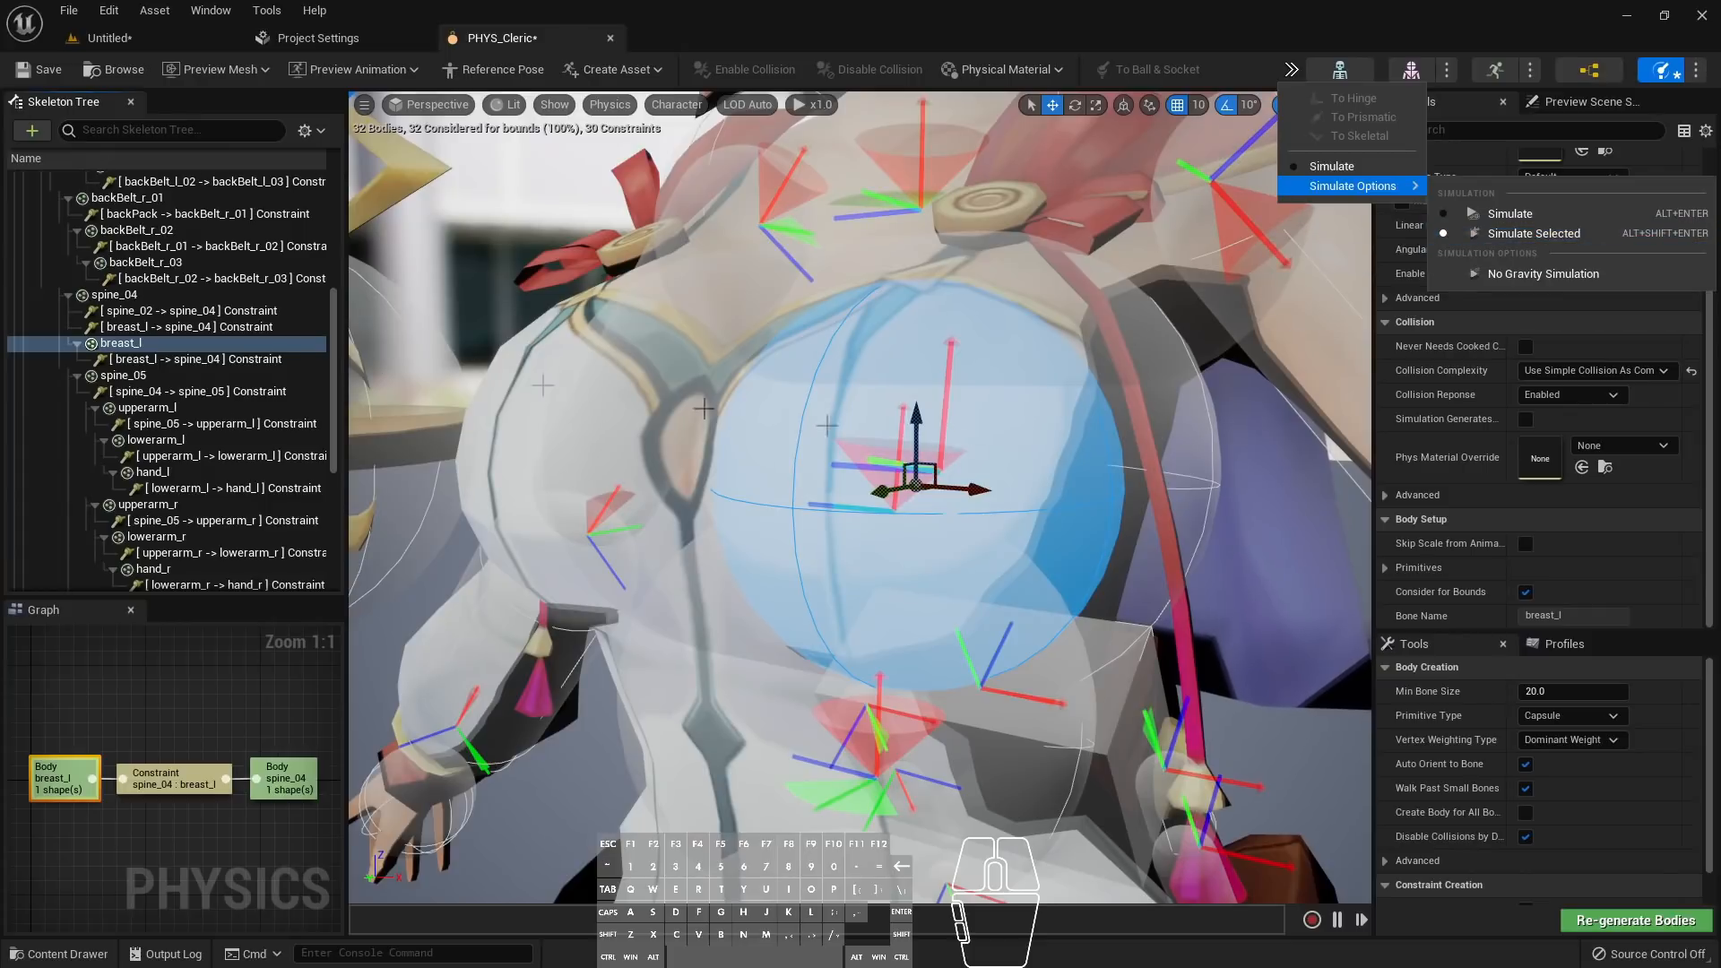
pyautogui.click(199, 348)
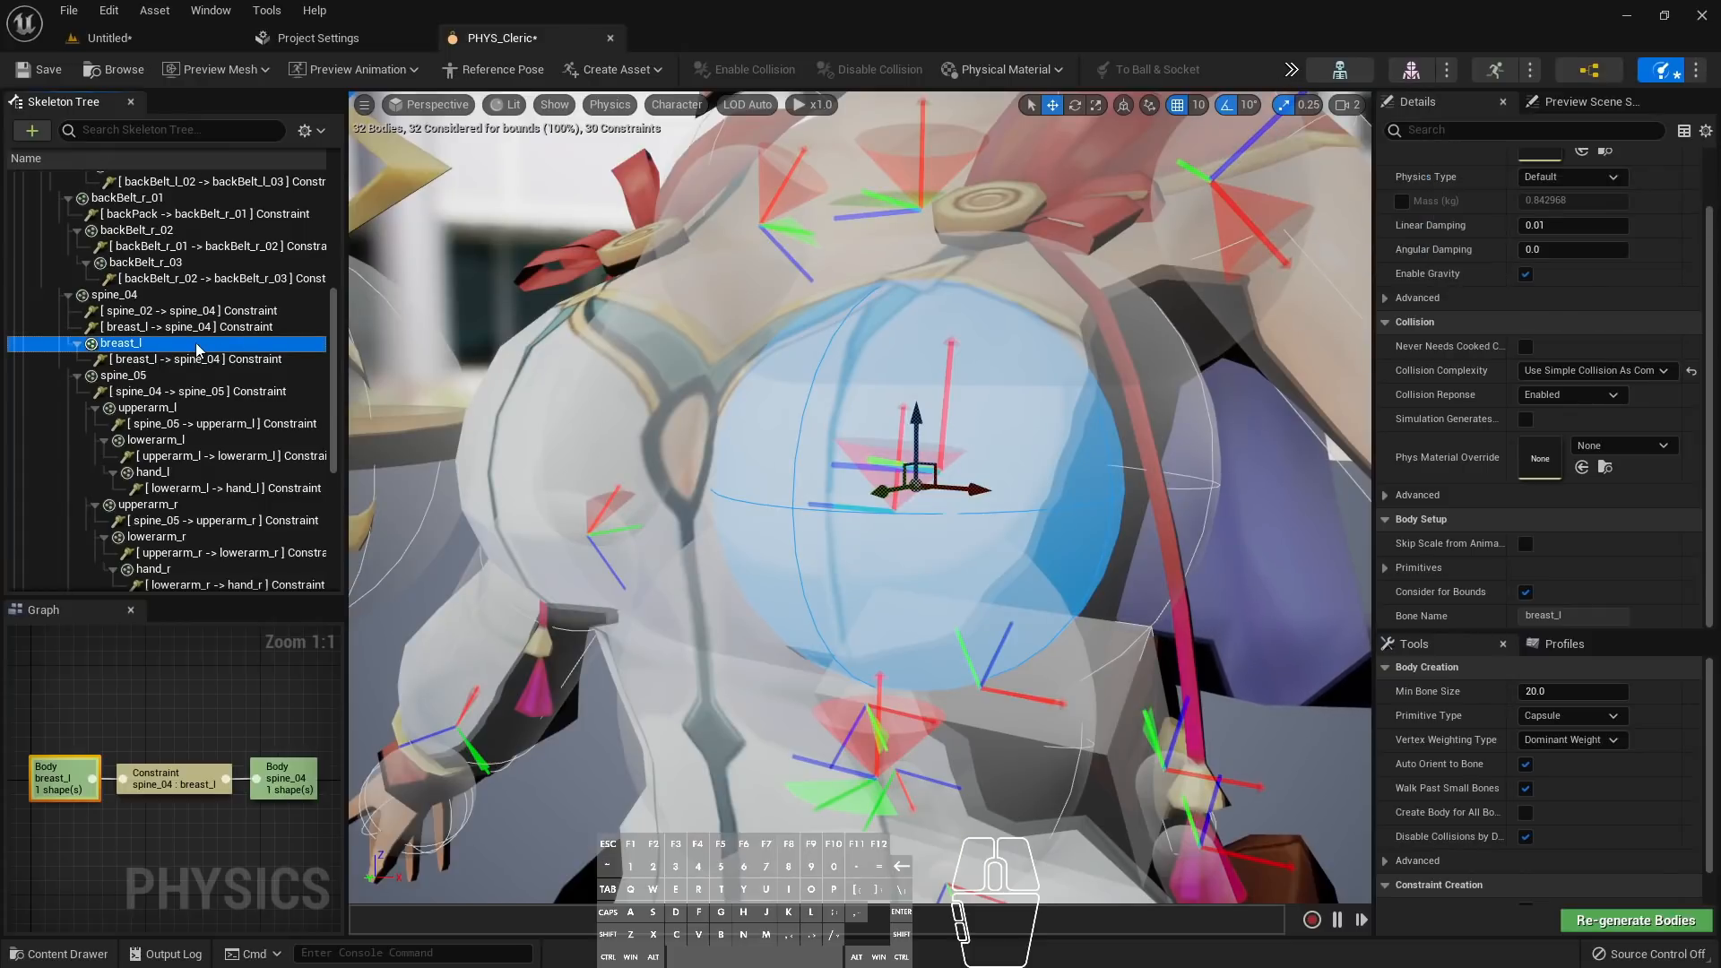
pyautogui.hotkey('alt', 'shift', 'Return')
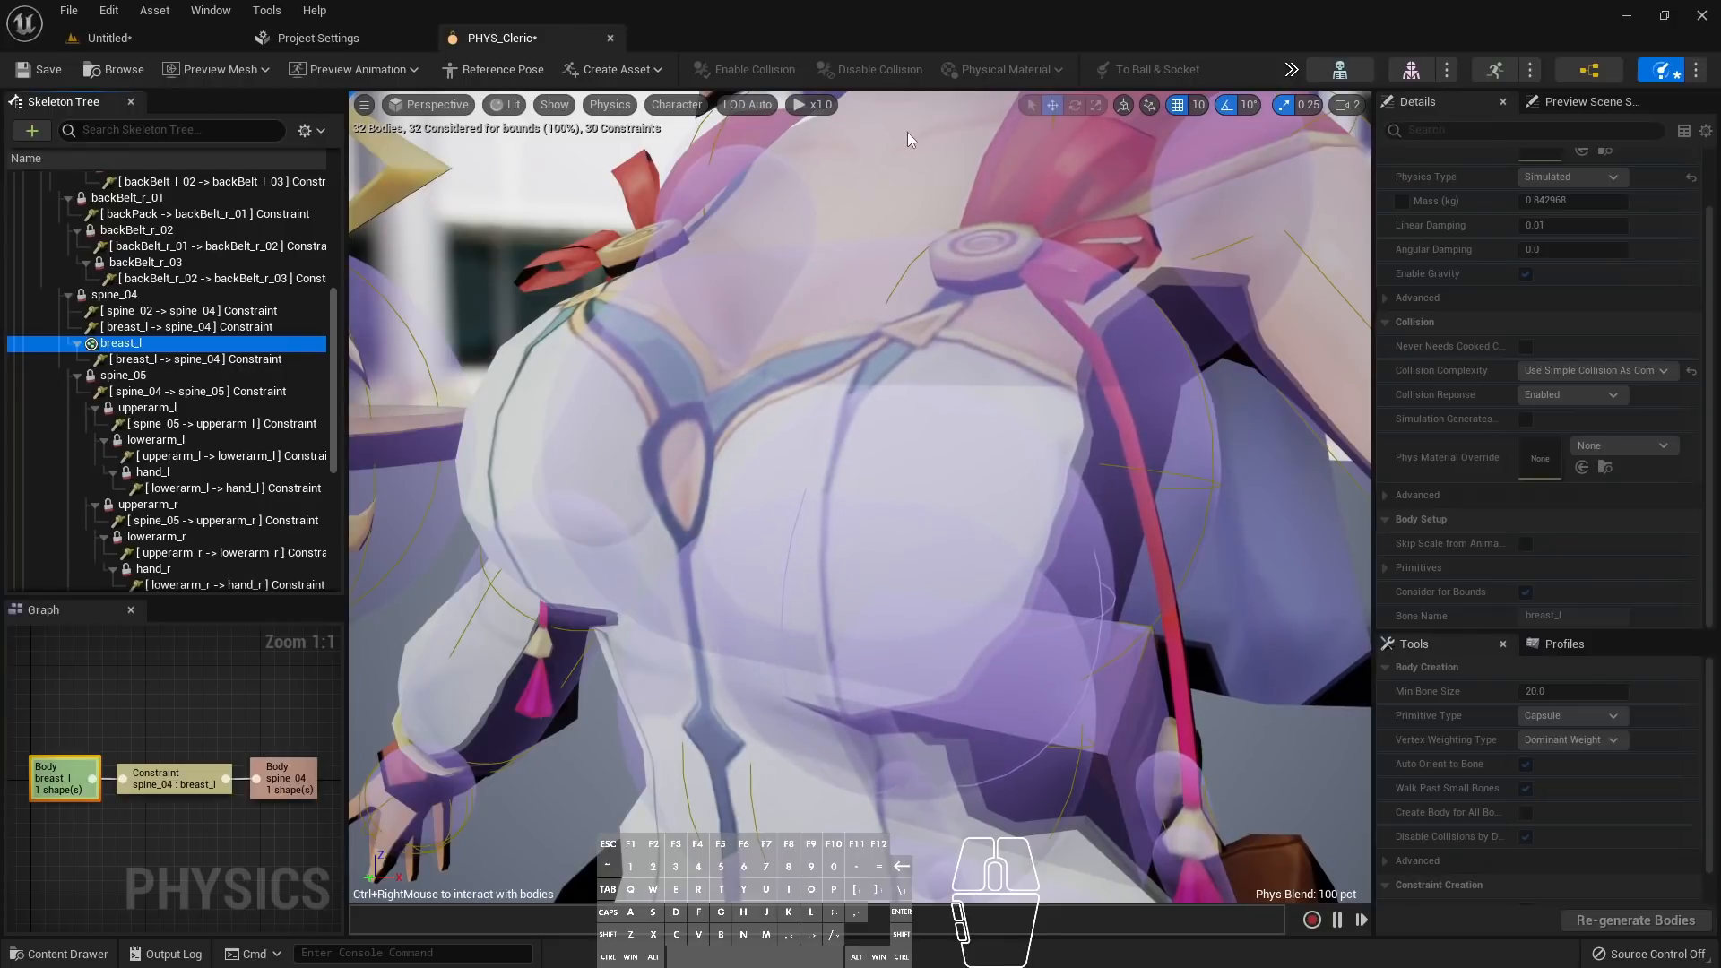
pyautogui.hotkey('alt', 's')
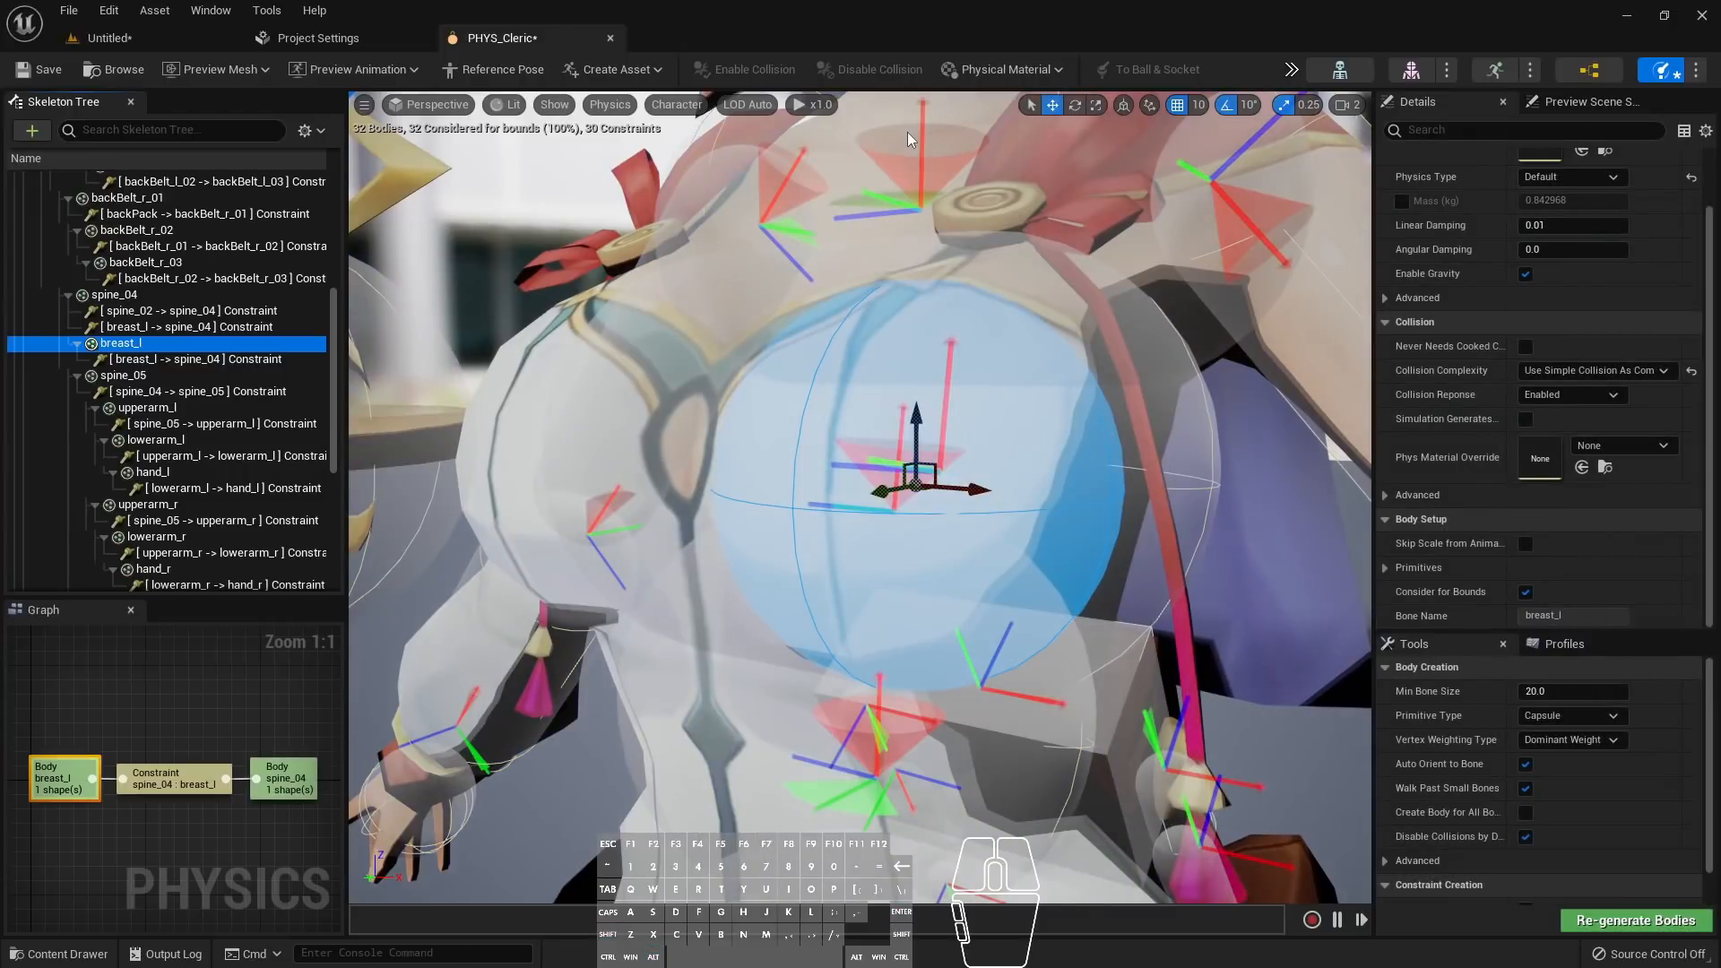
# Set the linear limit Restitution of the breast_l to spine_04 constraint to 0.4
pyautogui.click(193, 358)
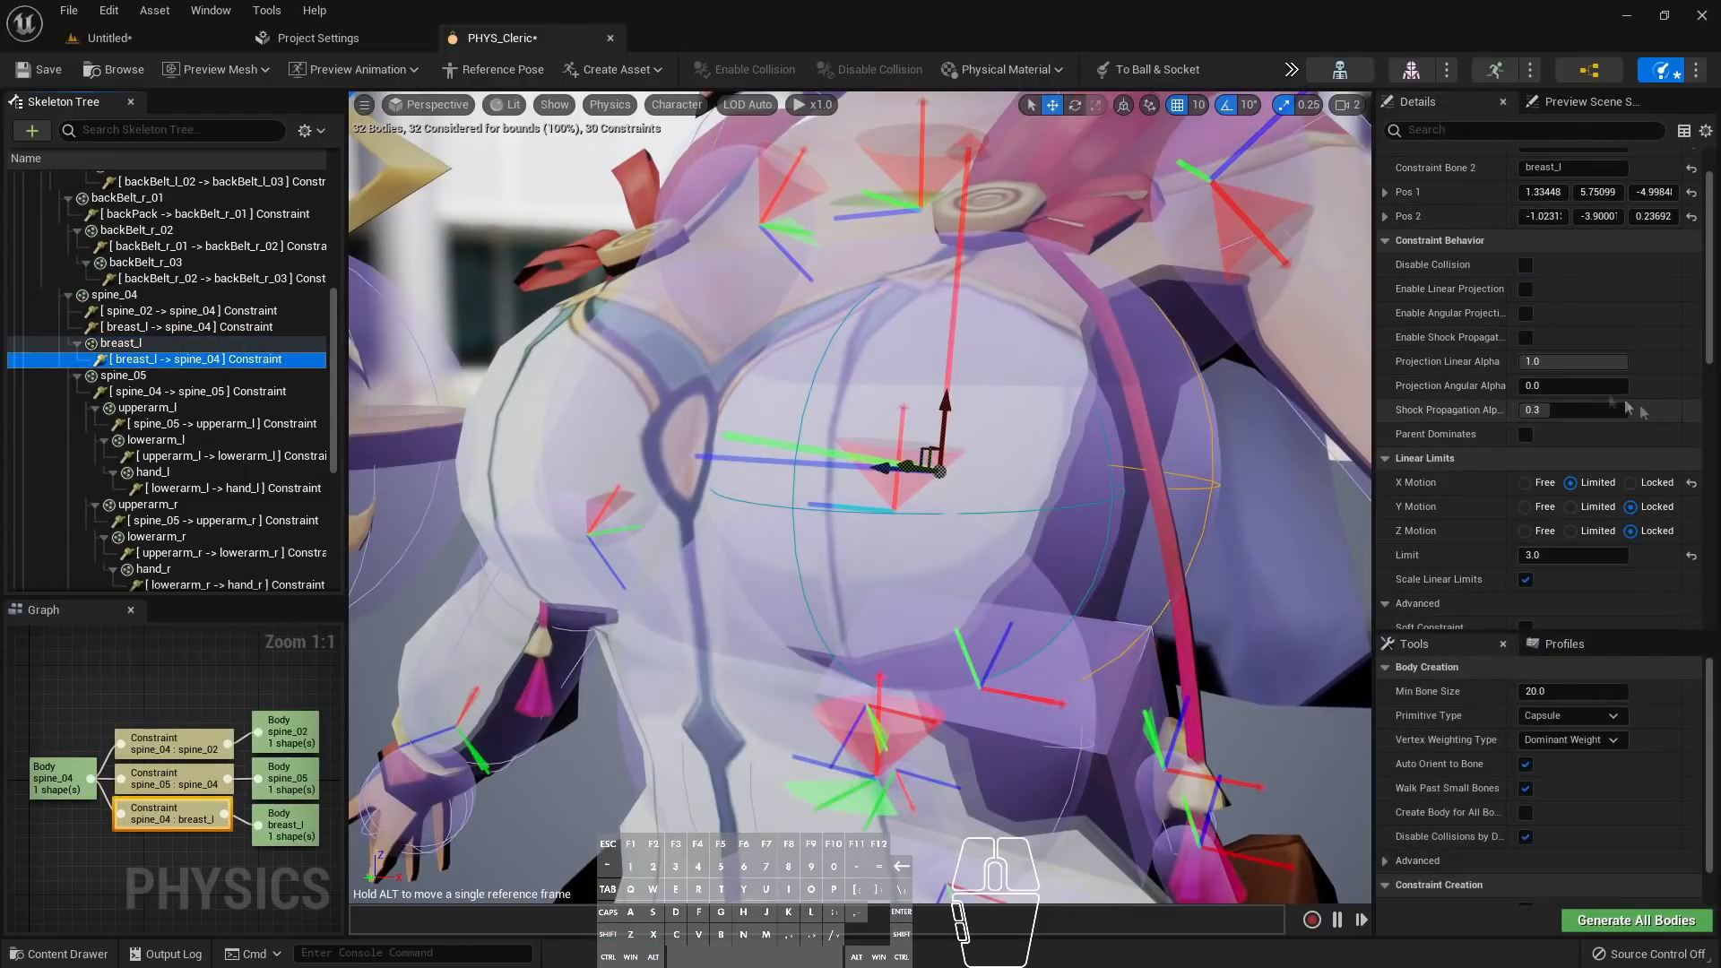
pyautogui.scroll(-5, 1506, 493)
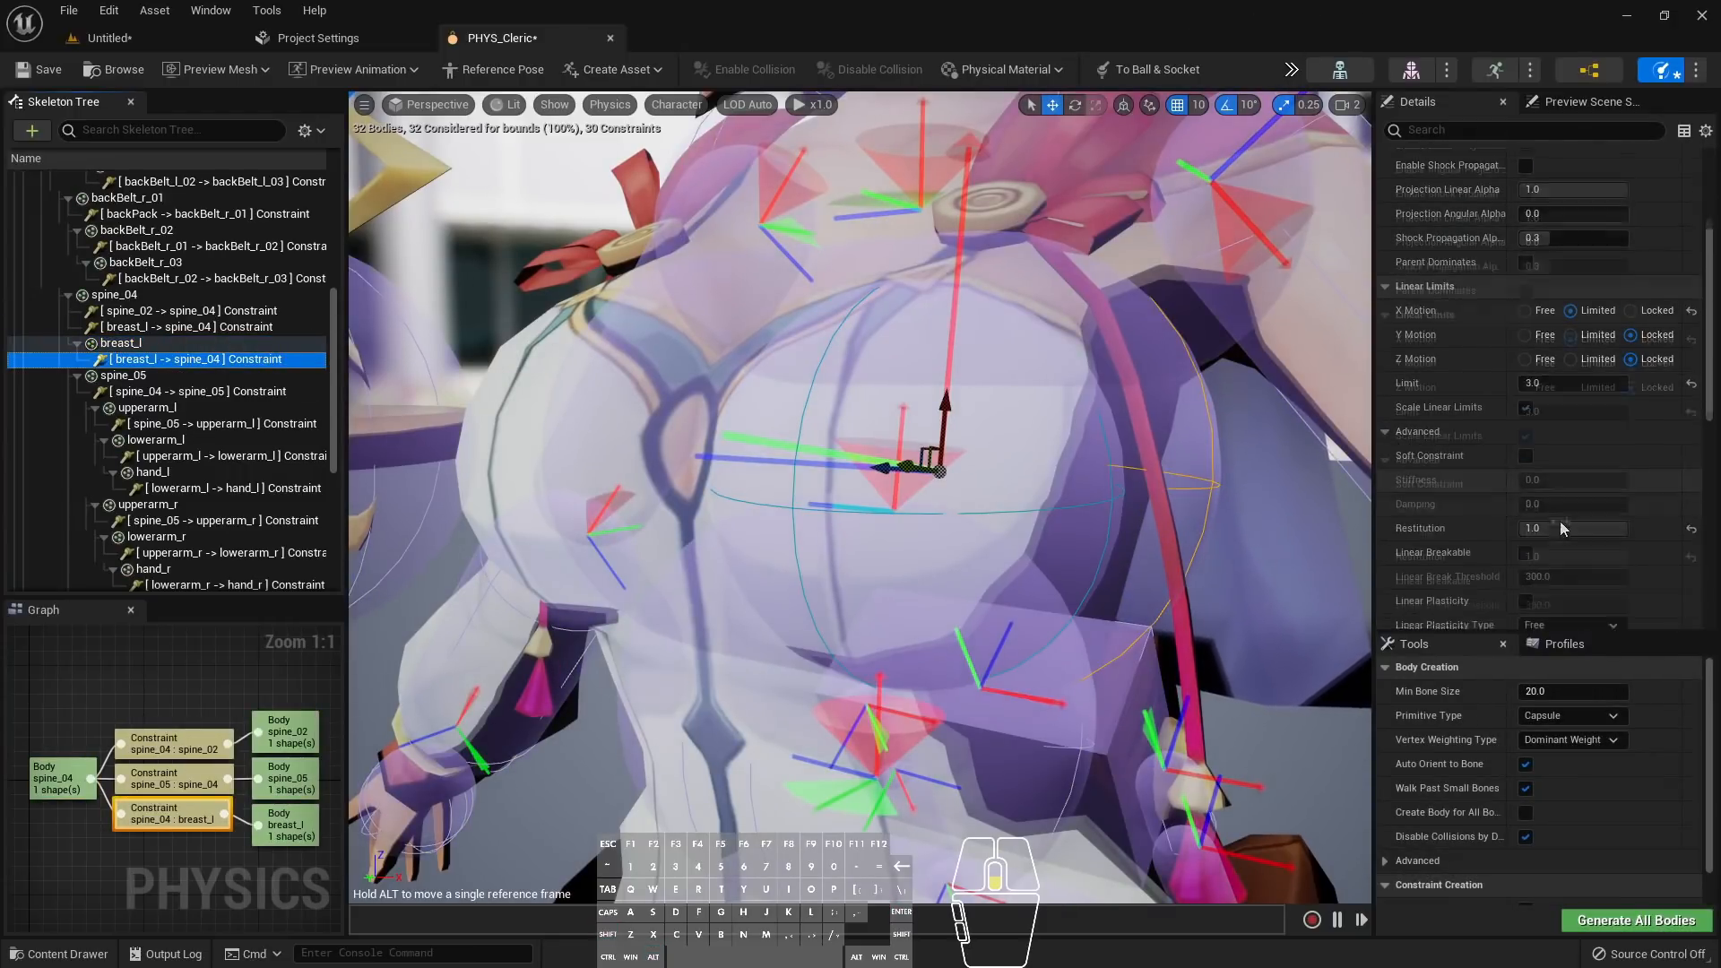
pyautogui.click(1572, 414)
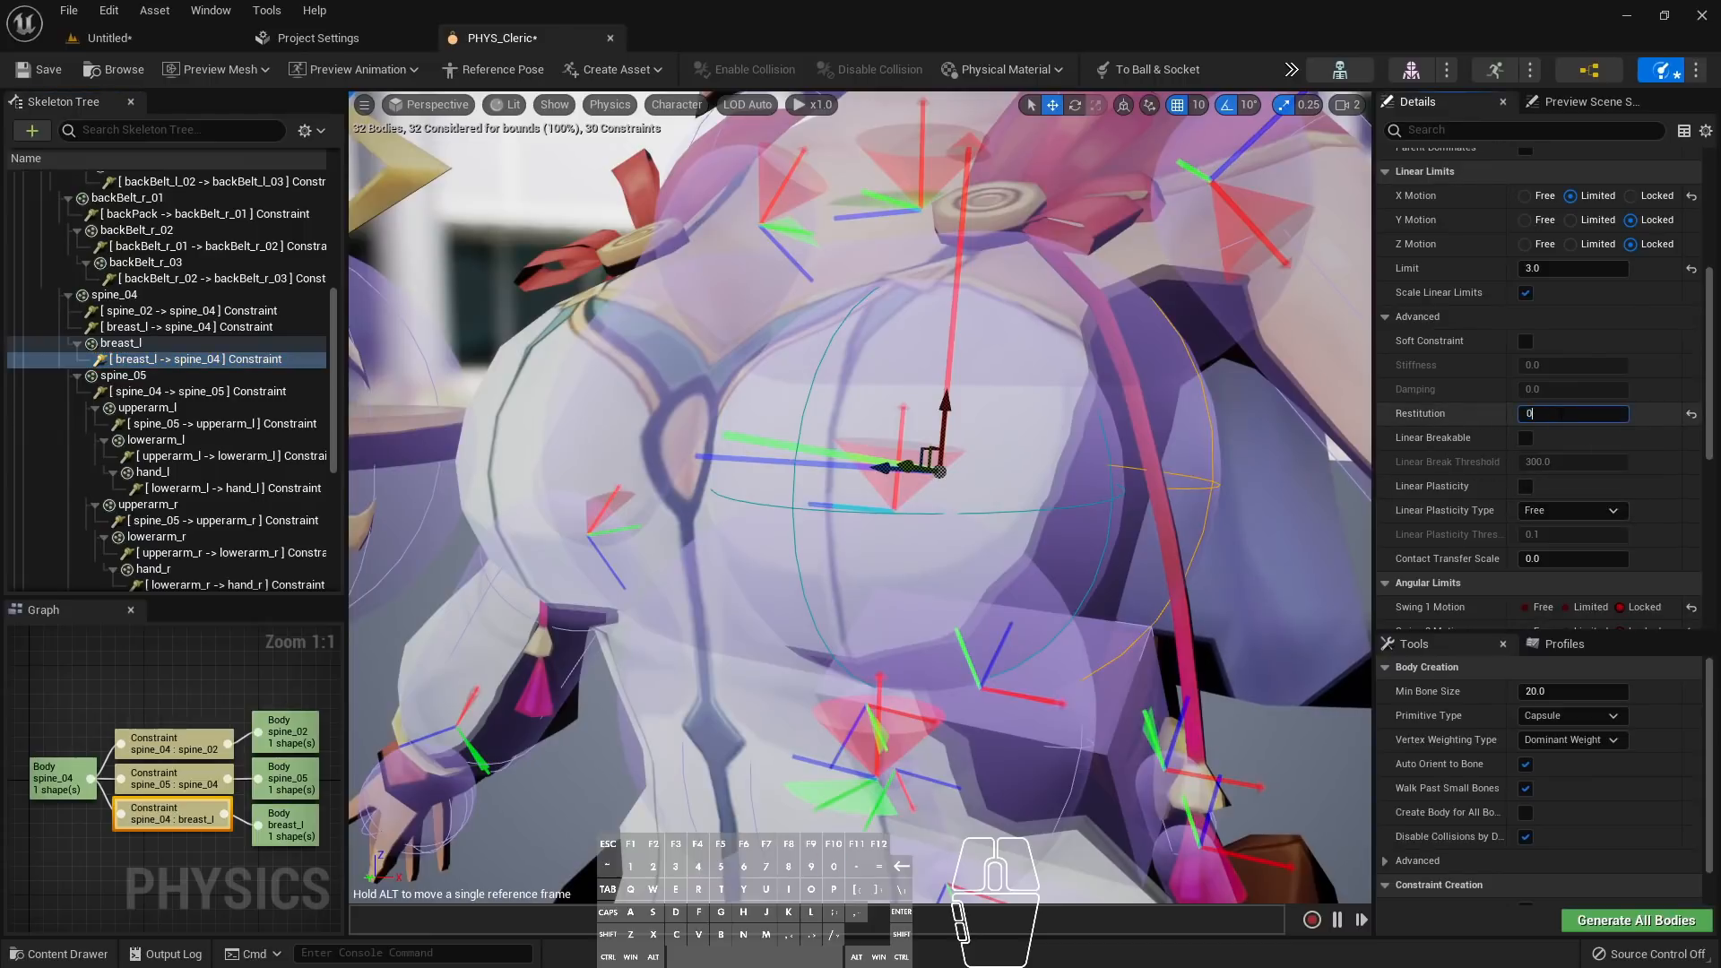
pyautogui.press('Return')
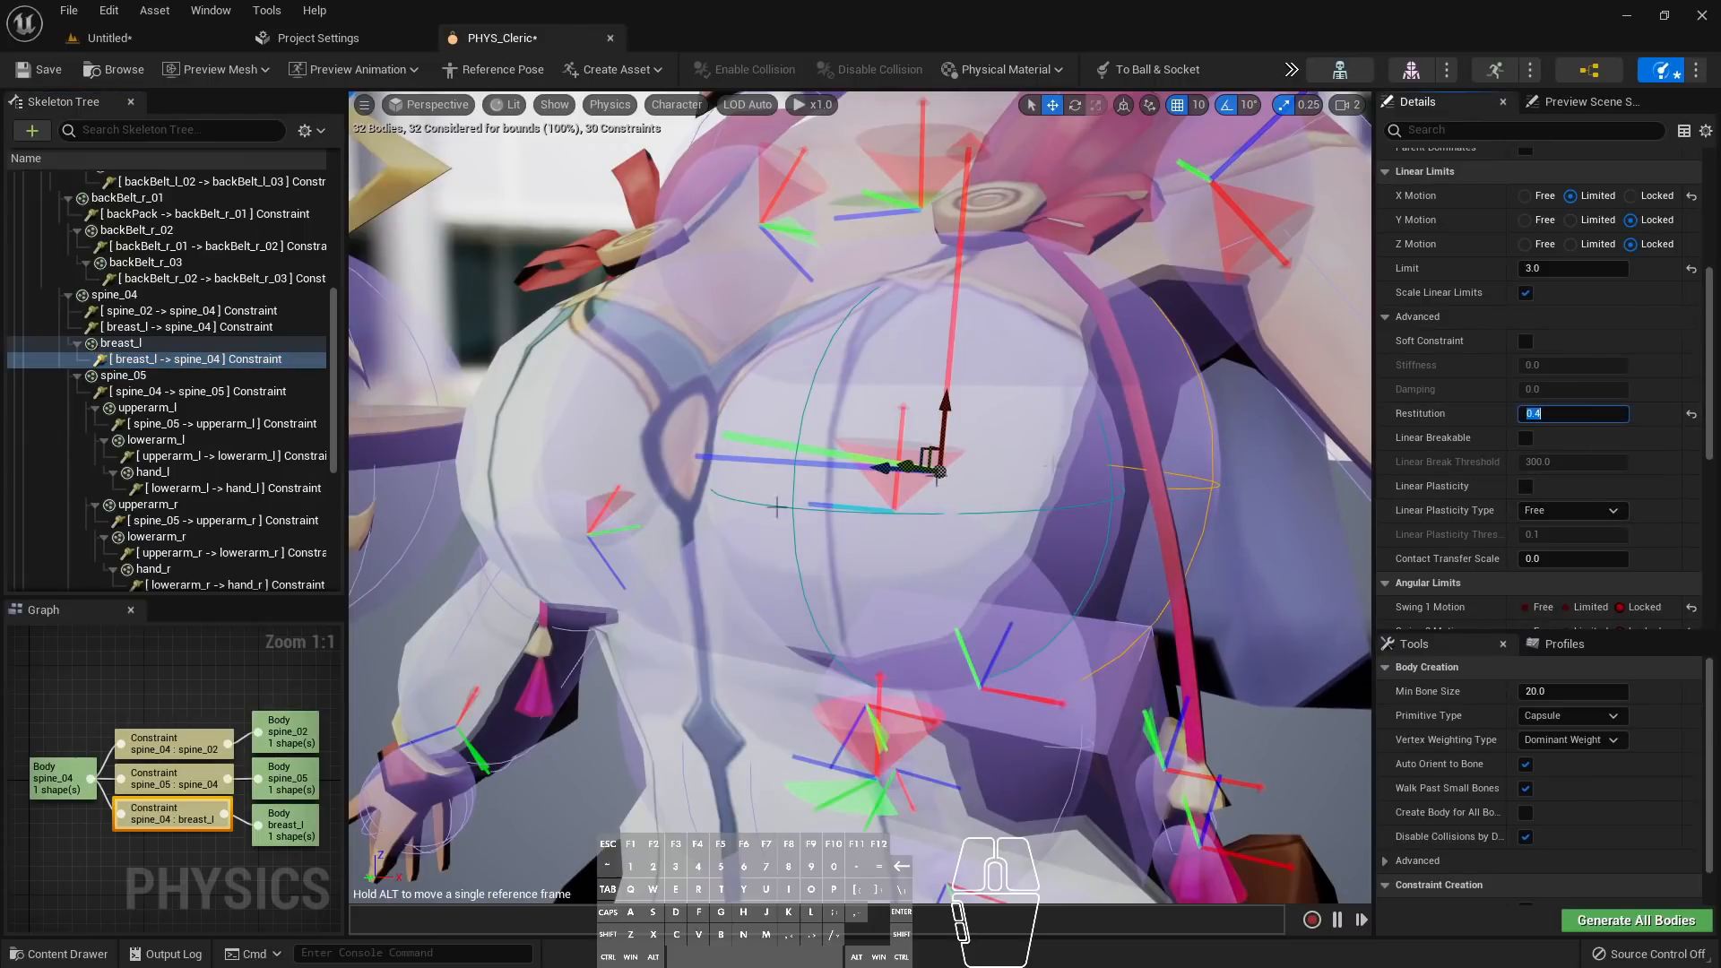
# Start and stop the simulation of the selected breast_l body repeatedly to compare how it bounces and settles
pyautogui.click(158, 346)
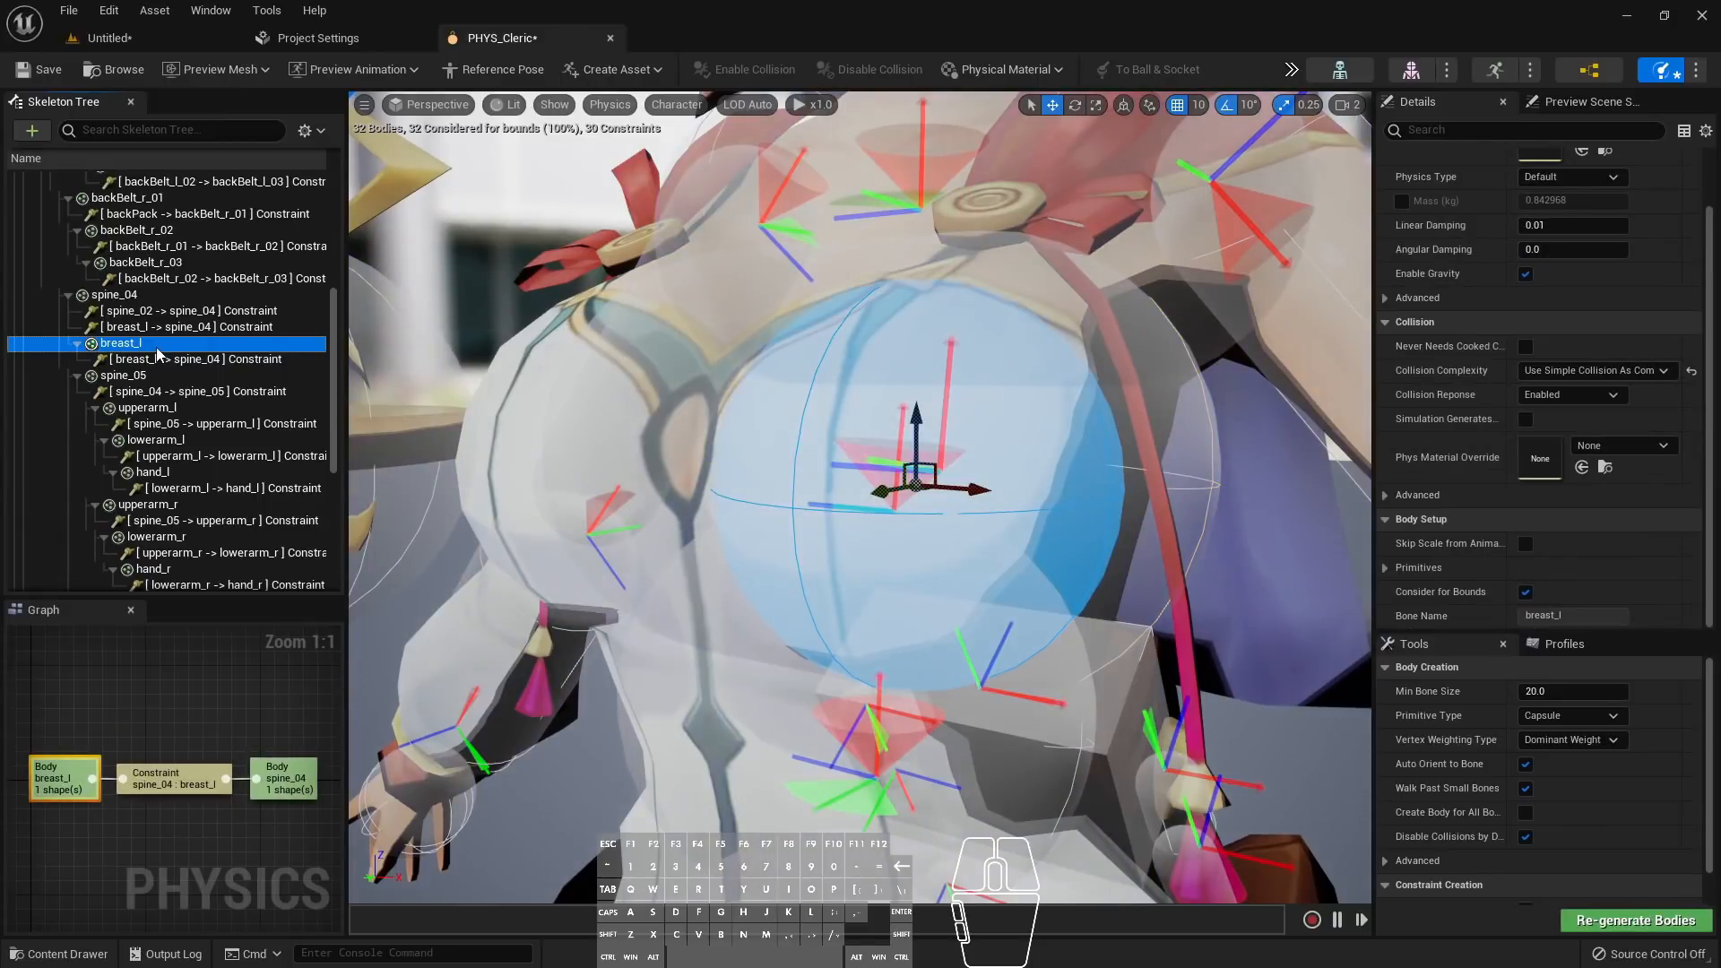
pyautogui.hotkey('alt', 'shift', 's')
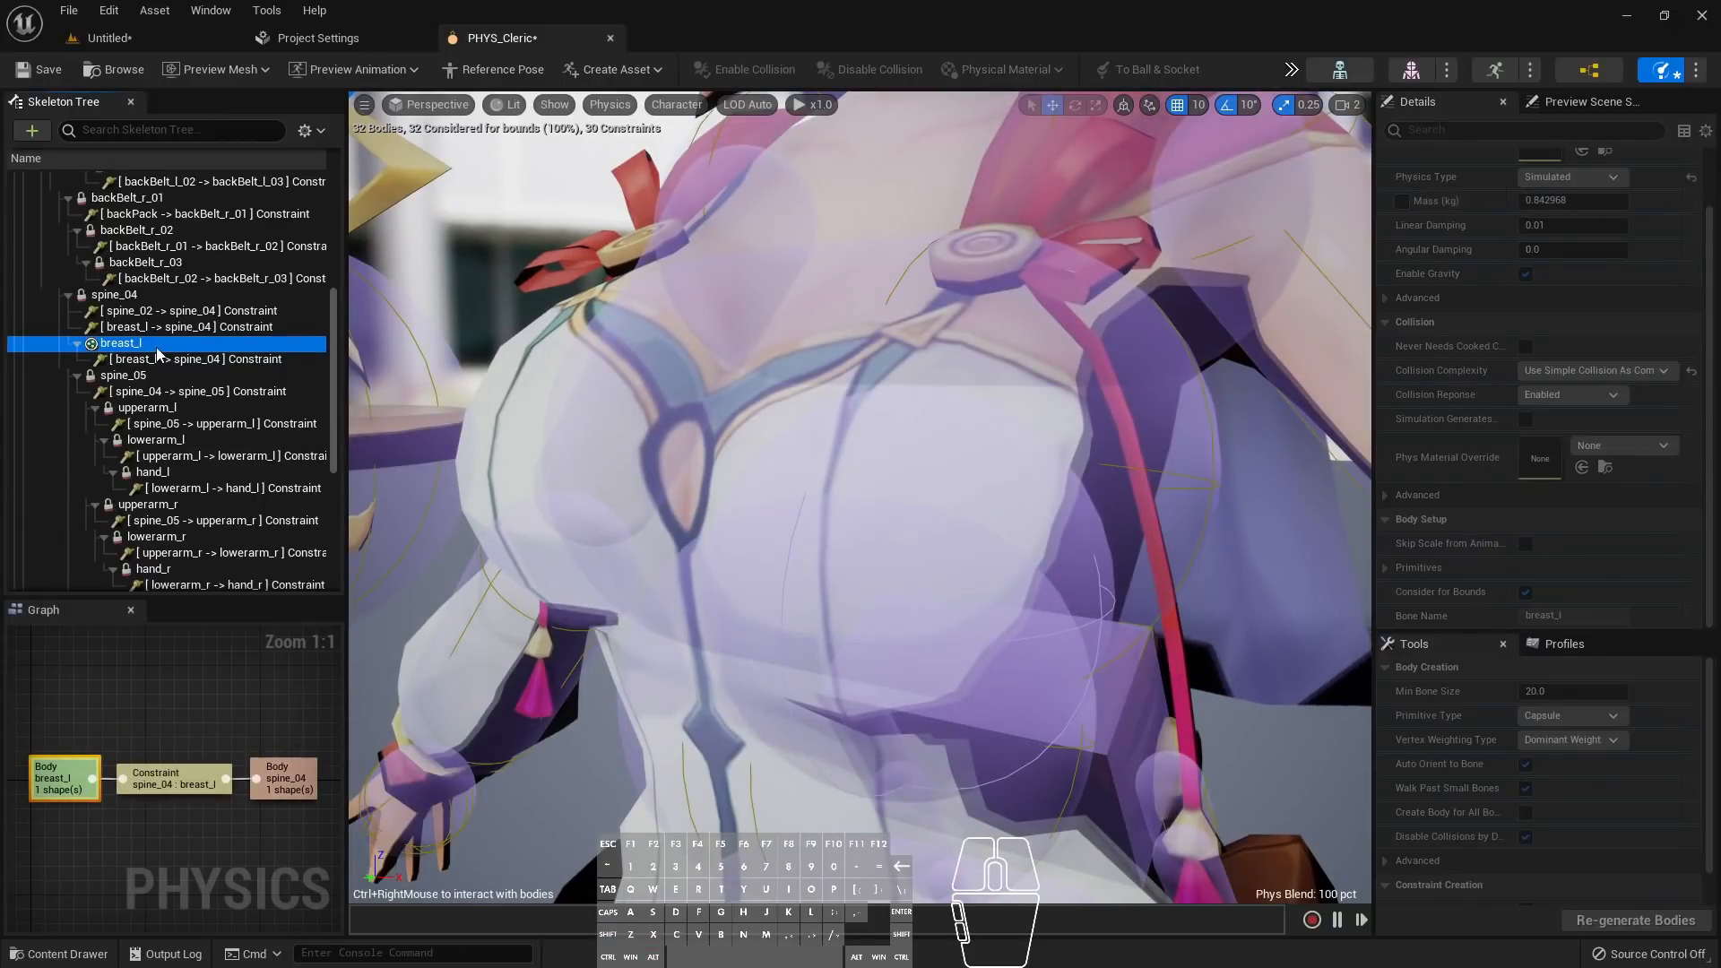
pyautogui.hotkey('alt', 'shift', 's')
pyautogui.hotkey('alt', 'shift', 's')
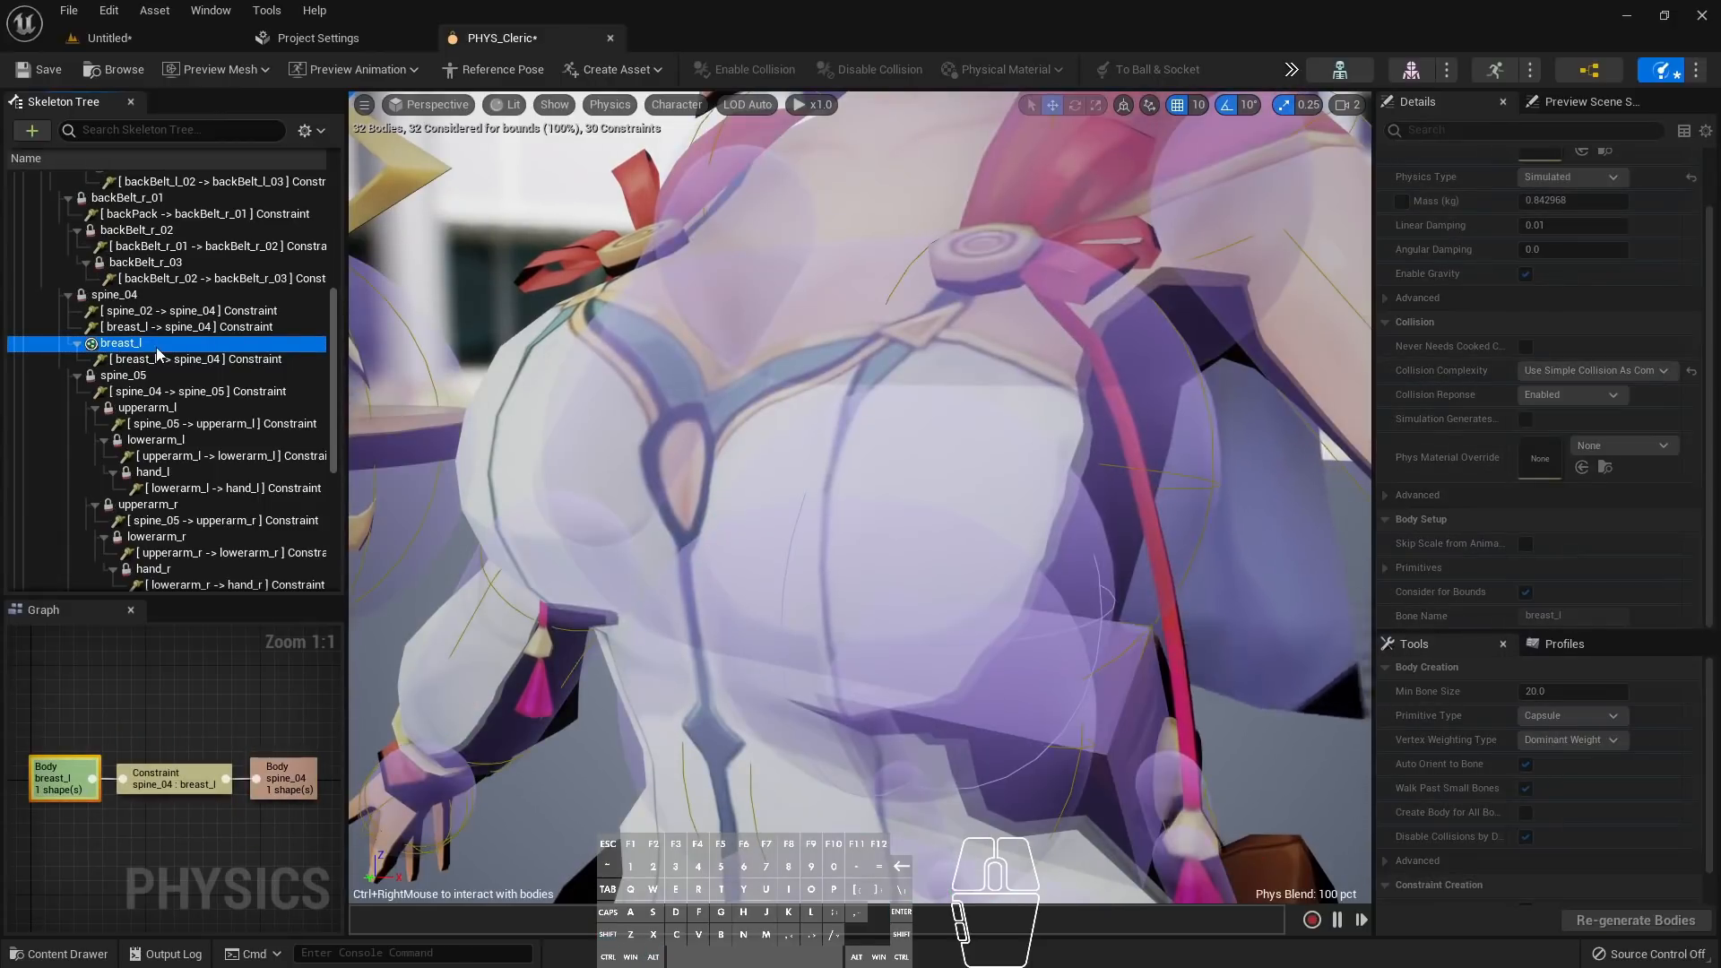
pyautogui.hotkey('alt', 'shift', 's')
pyautogui.hotkey('alt', 'shift', 's')
pyautogui.hotkey('alt', 'shift', 's')
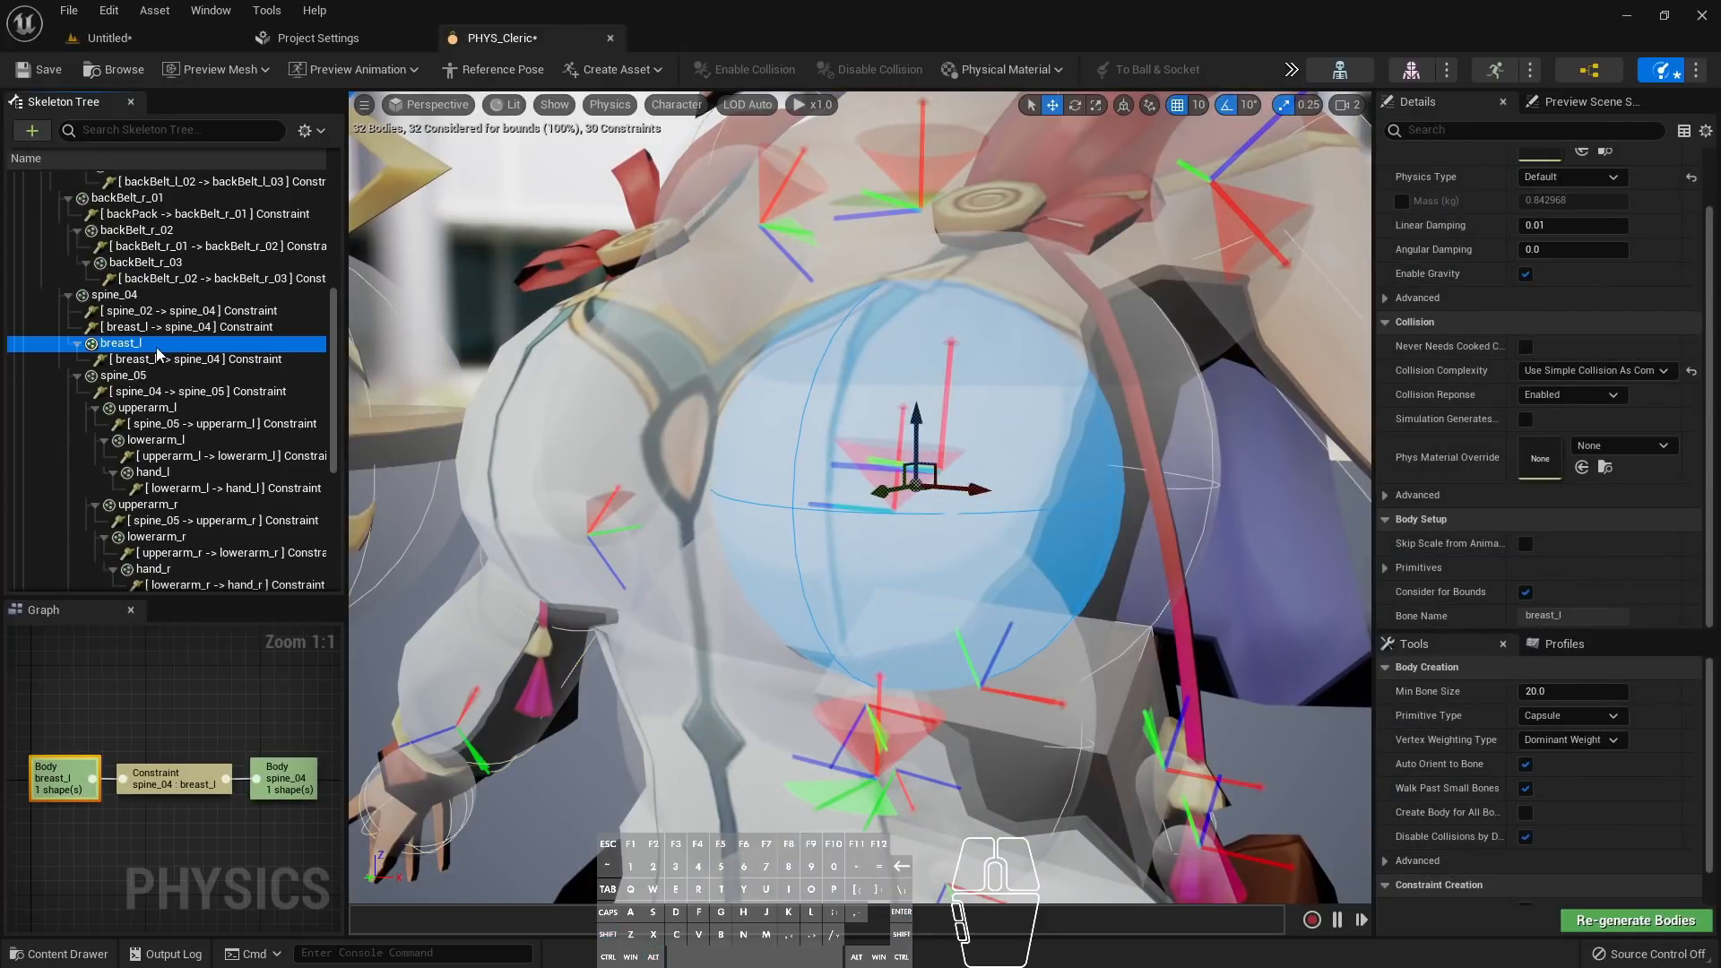
pyautogui.hotkey('alt', 'shift', 's')
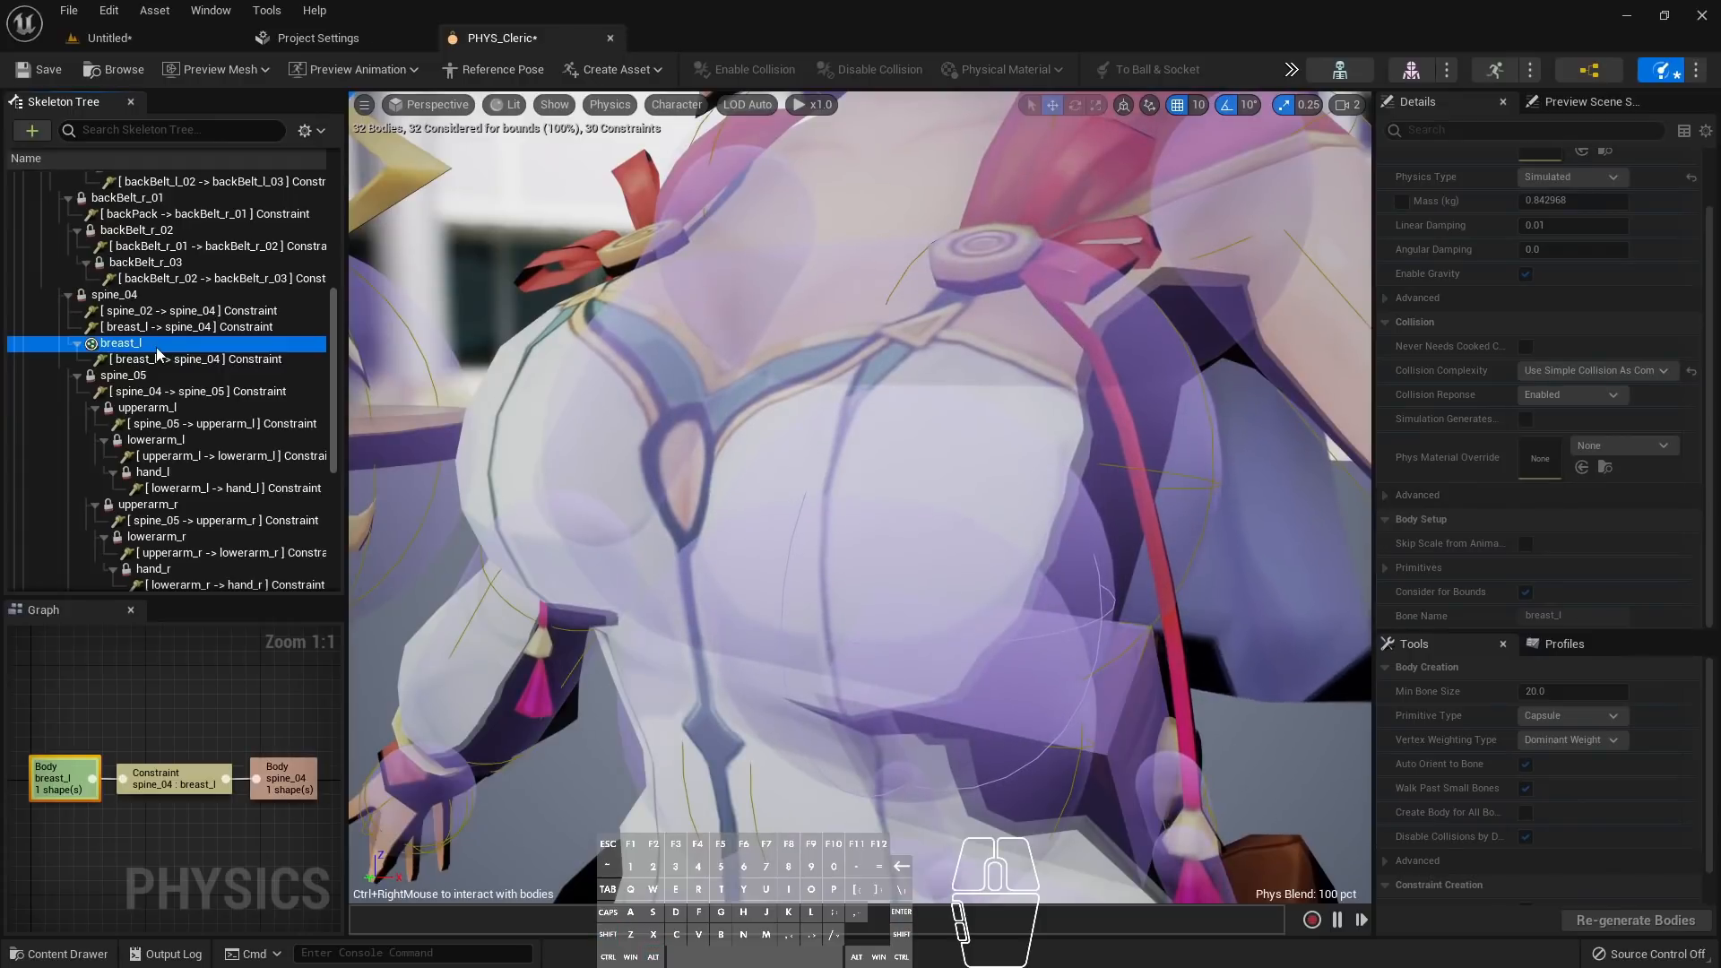
pyautogui.hotkey('alt', 'shift', 's')
pyautogui.hotkey('alt', 'shift', 's')
pyautogui.hotkey('alt', 'shift', 's')
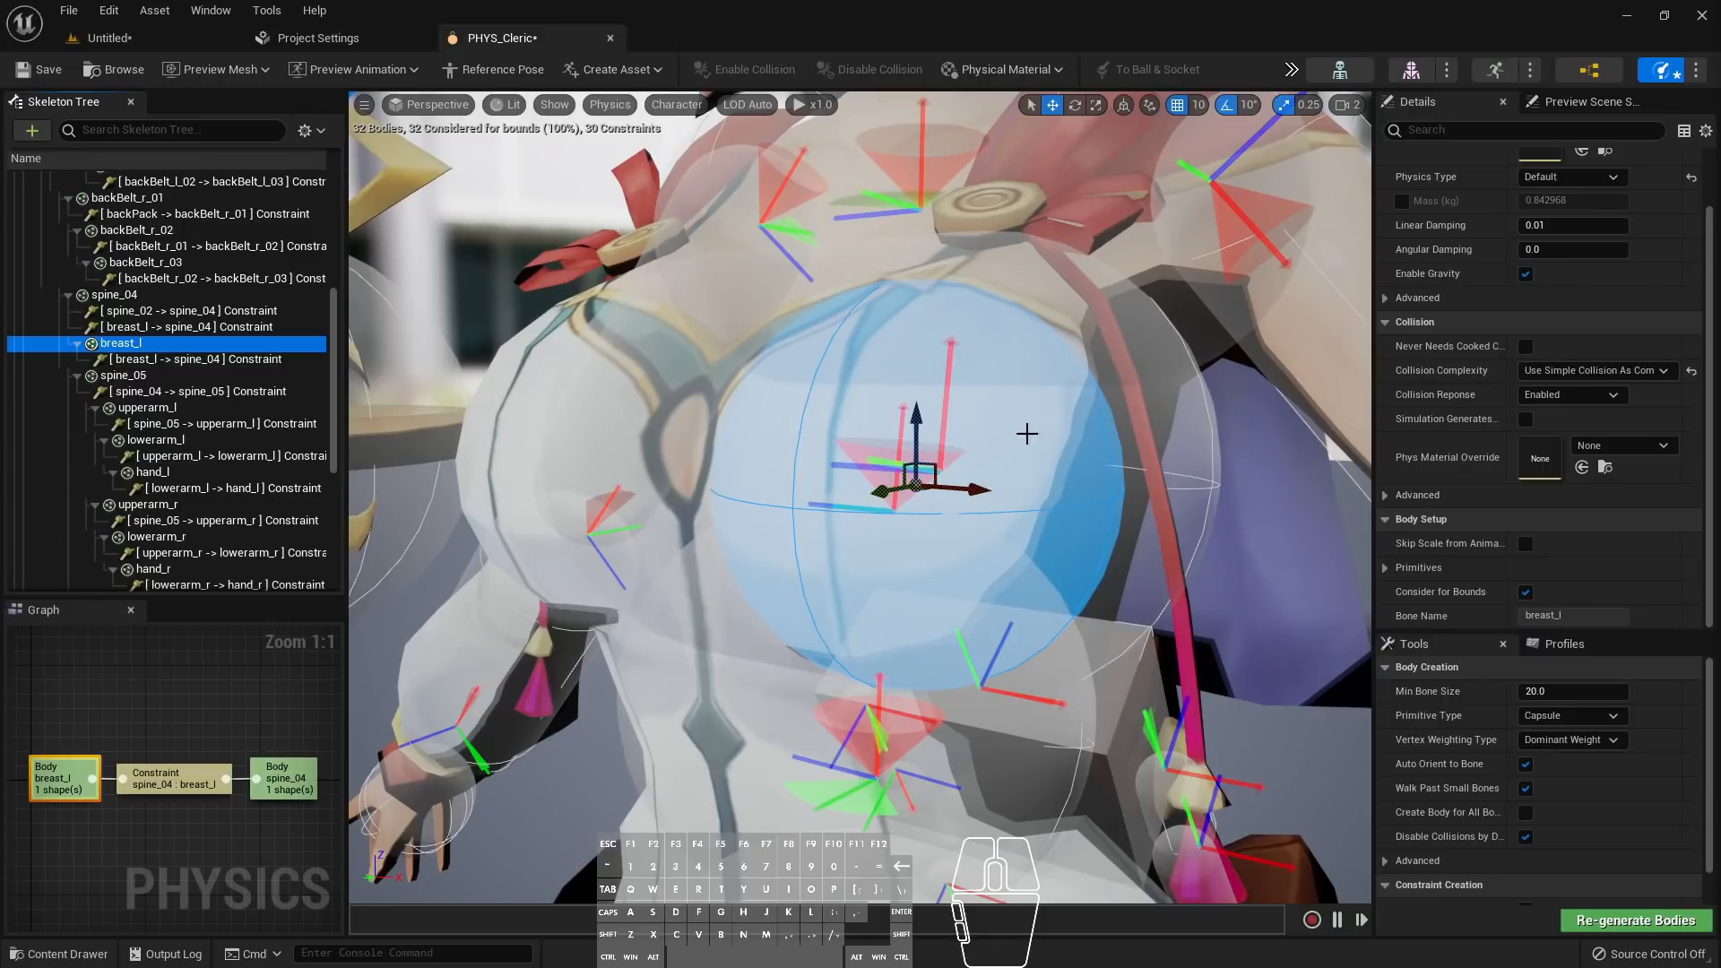
# Select the breast_l to spine_04 constraint and review its constraint behavior, linear limits, angular limits and linear motor settings
pyautogui.moveTo(1066, 333); pyautogui.dragTo(1053, 392, button='right')
pyautogui.press('w')
pyautogui.press('d')
pyautogui.press('a')
pyautogui.press('d')
pyautogui.click(166, 362)
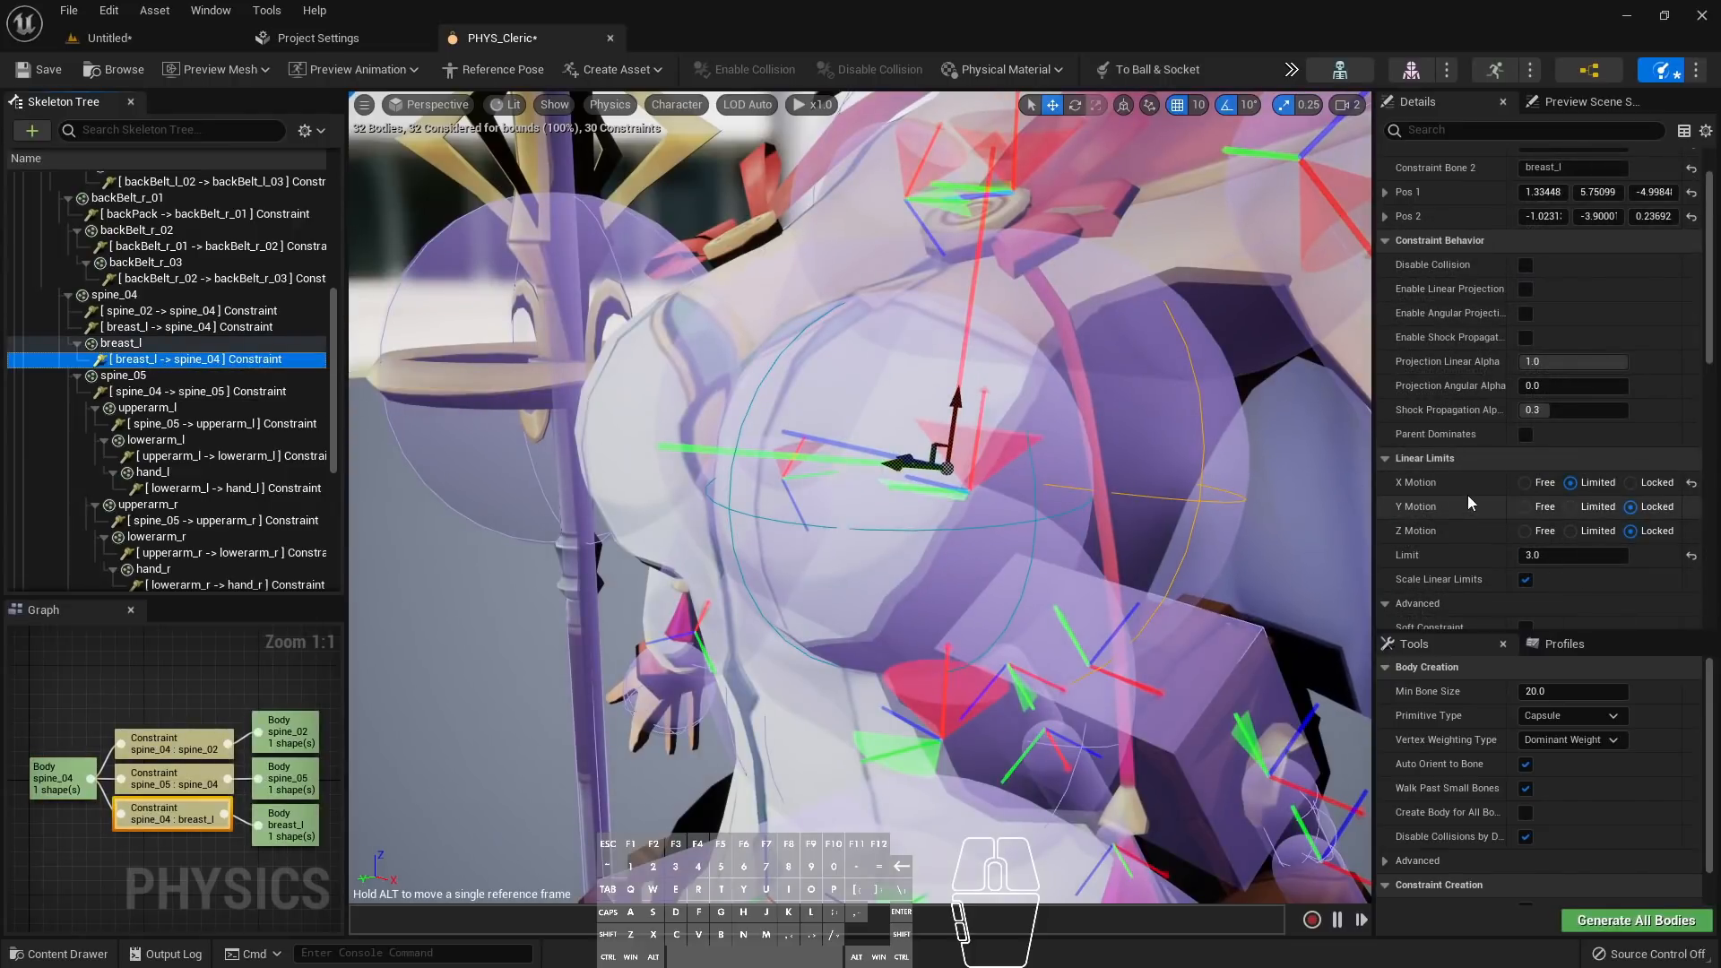
pyautogui.scroll(-1, 1470, 496)
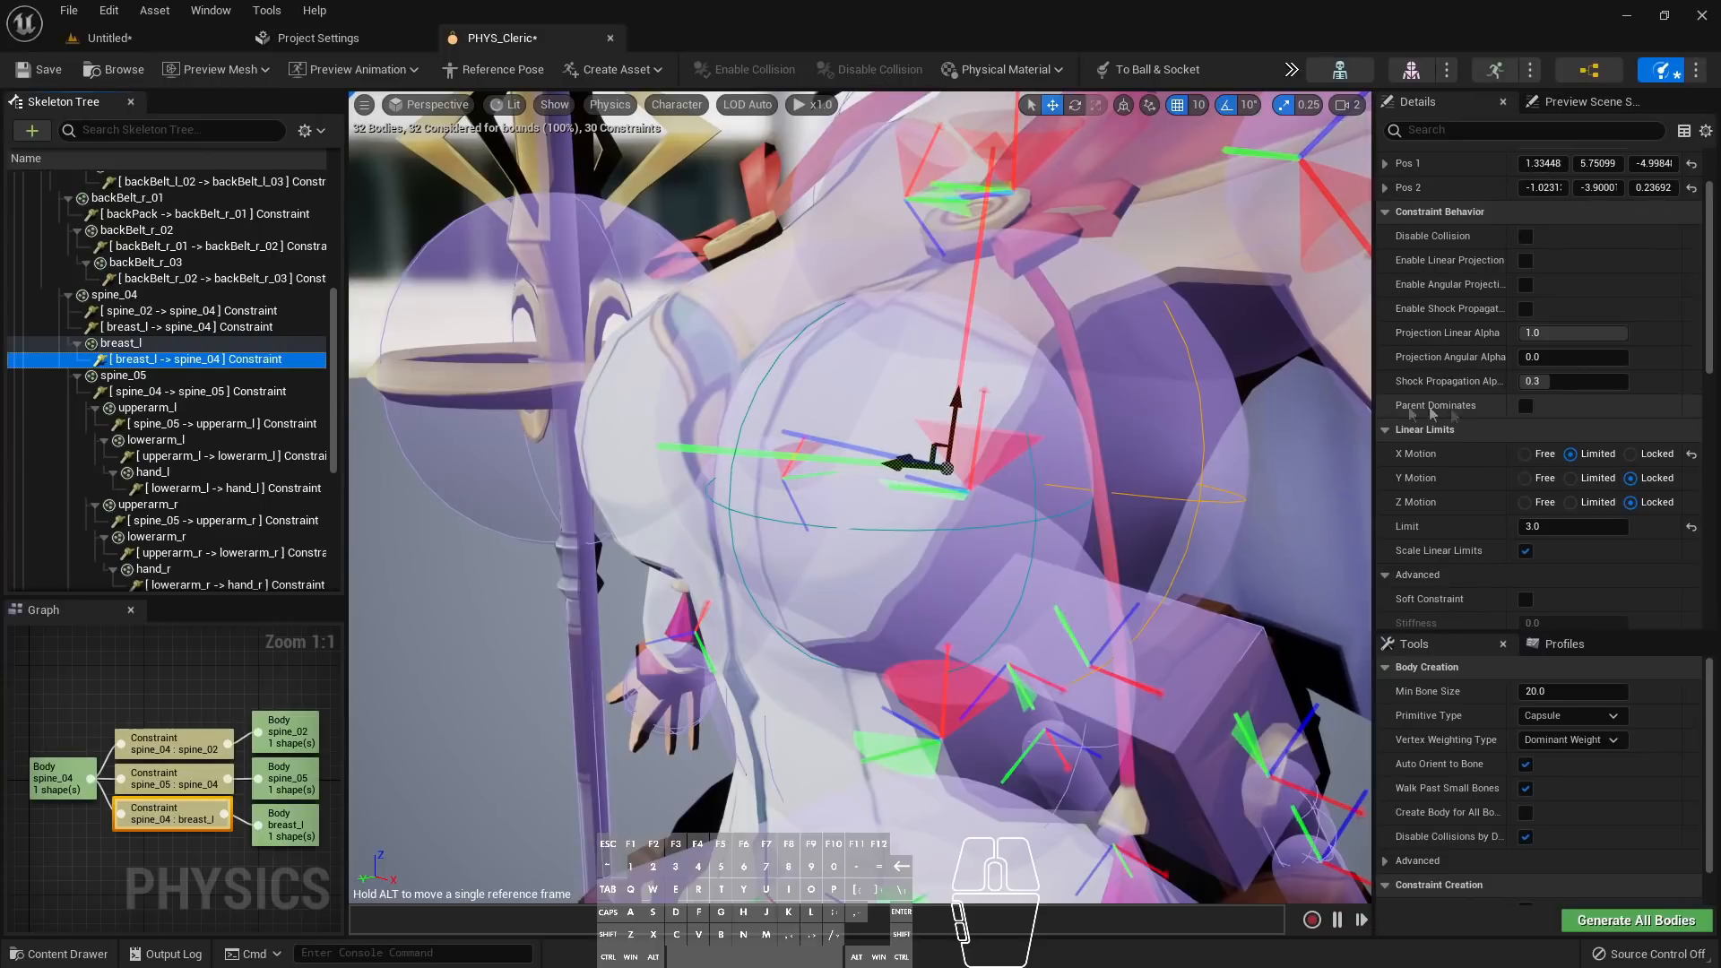
pyautogui.scroll(-3, 1473, 485)
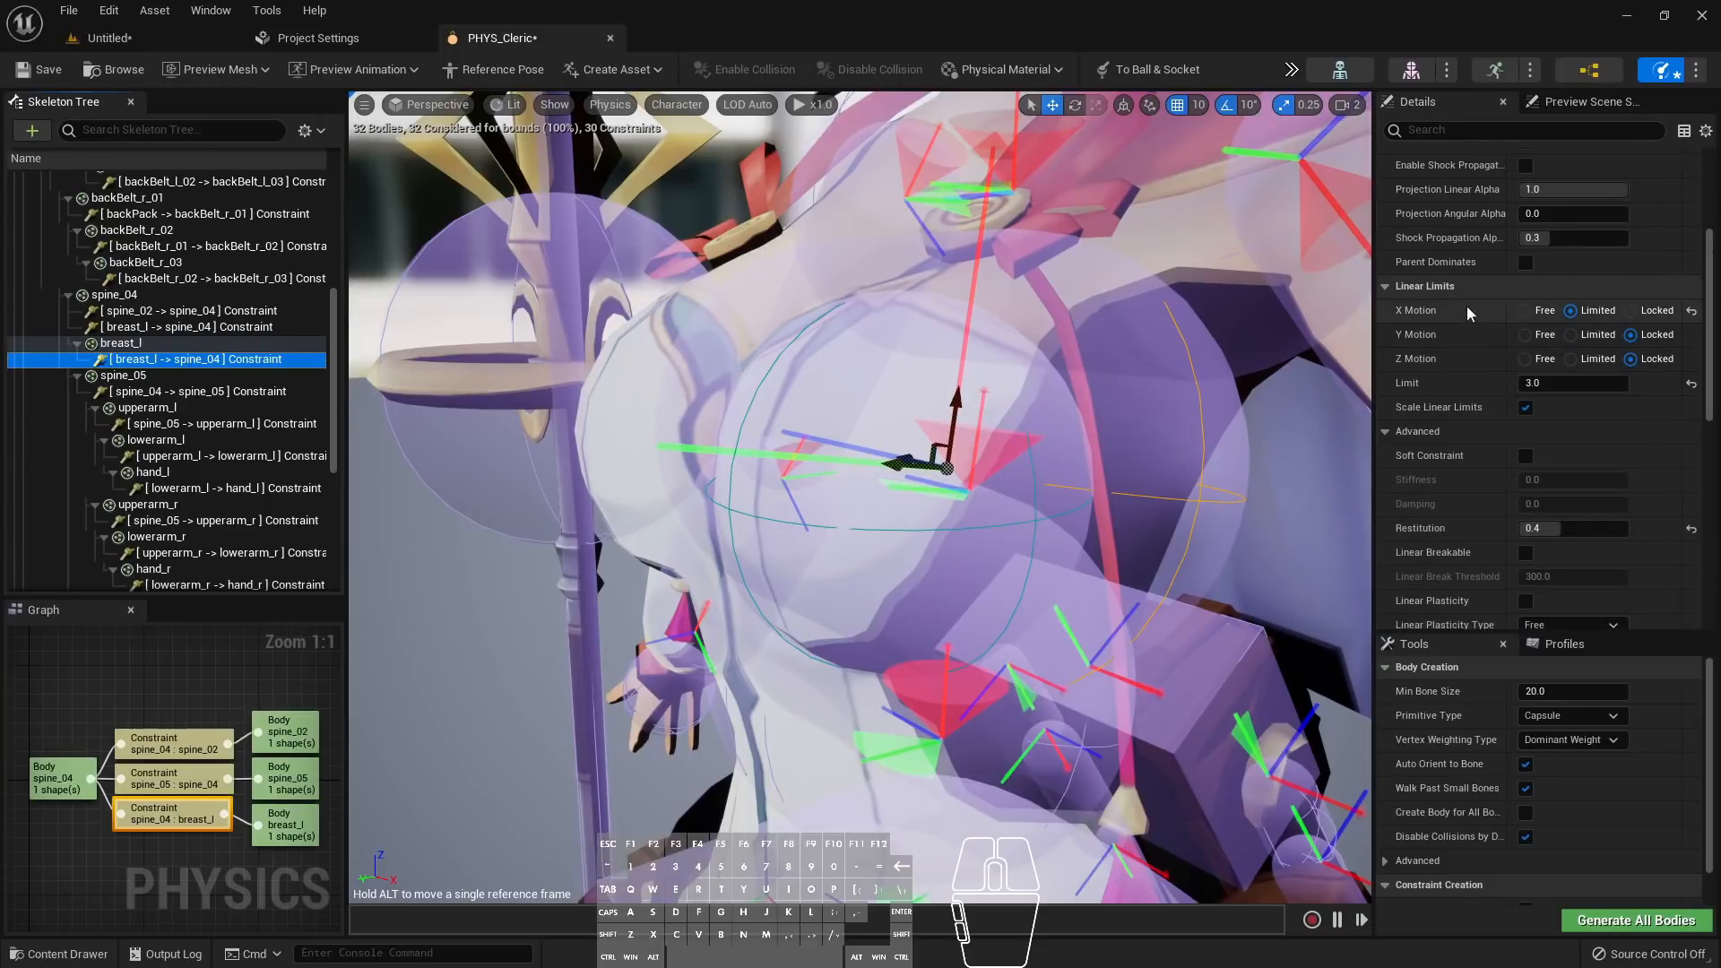
pyautogui.scroll(-3, 1470, 336)
pyautogui.scroll(-3, 1470, 342)
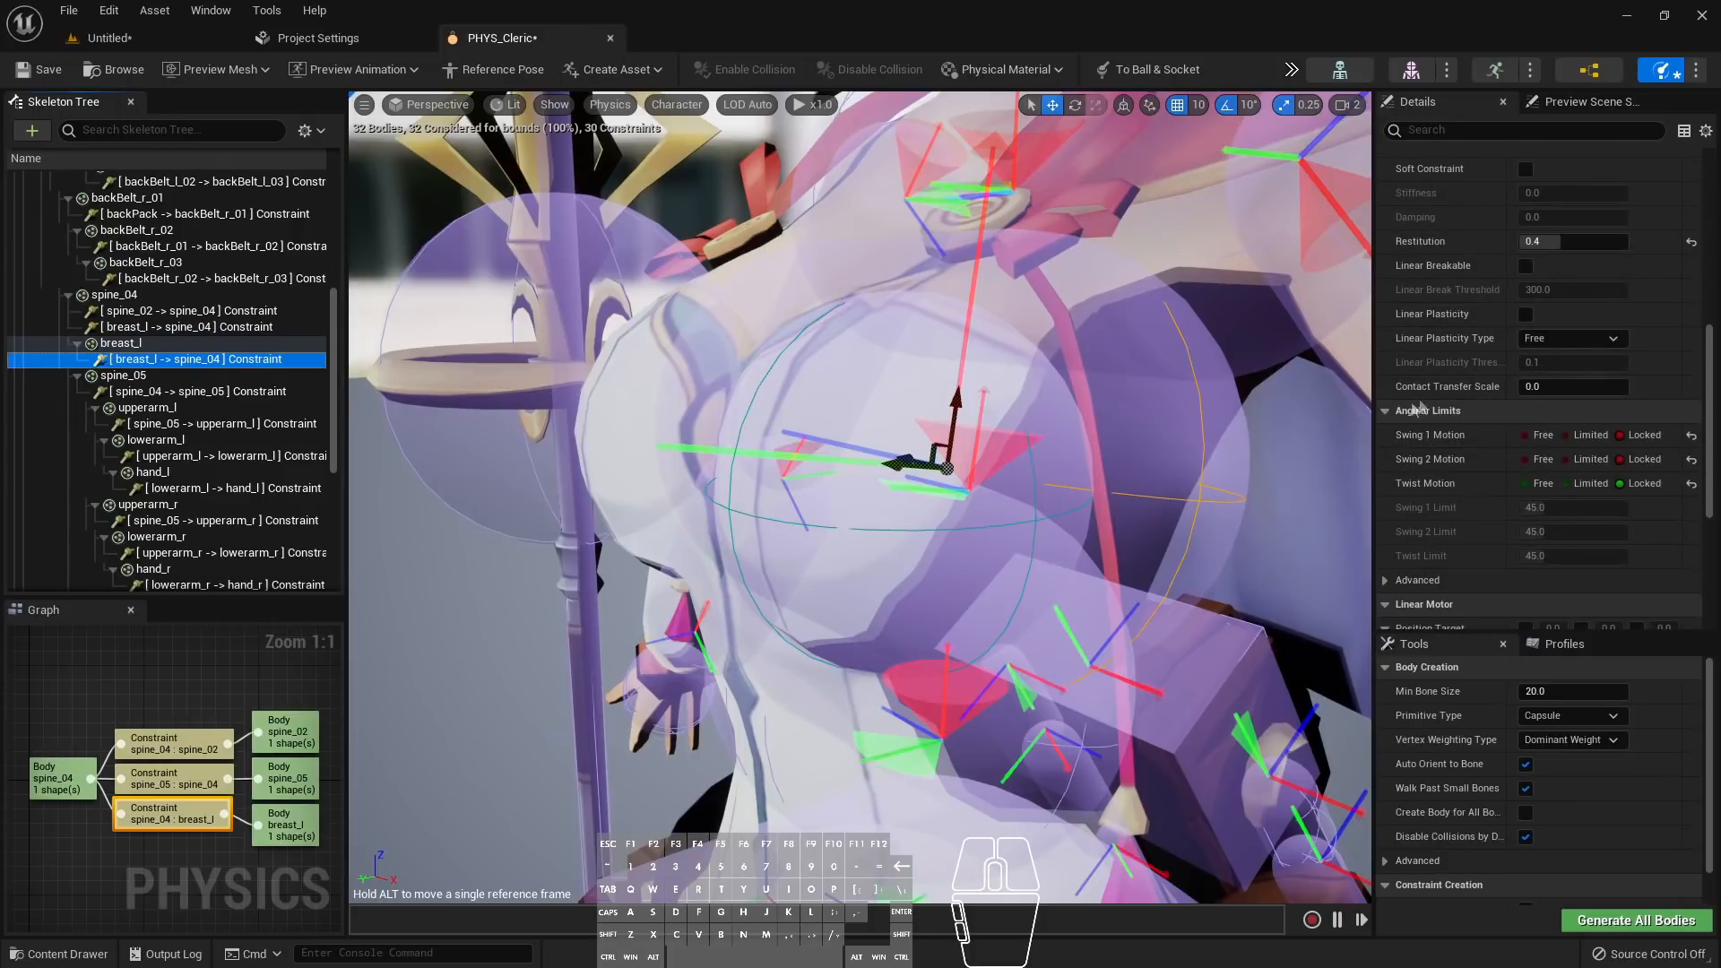
pyautogui.scroll(-2, 1416, 429)
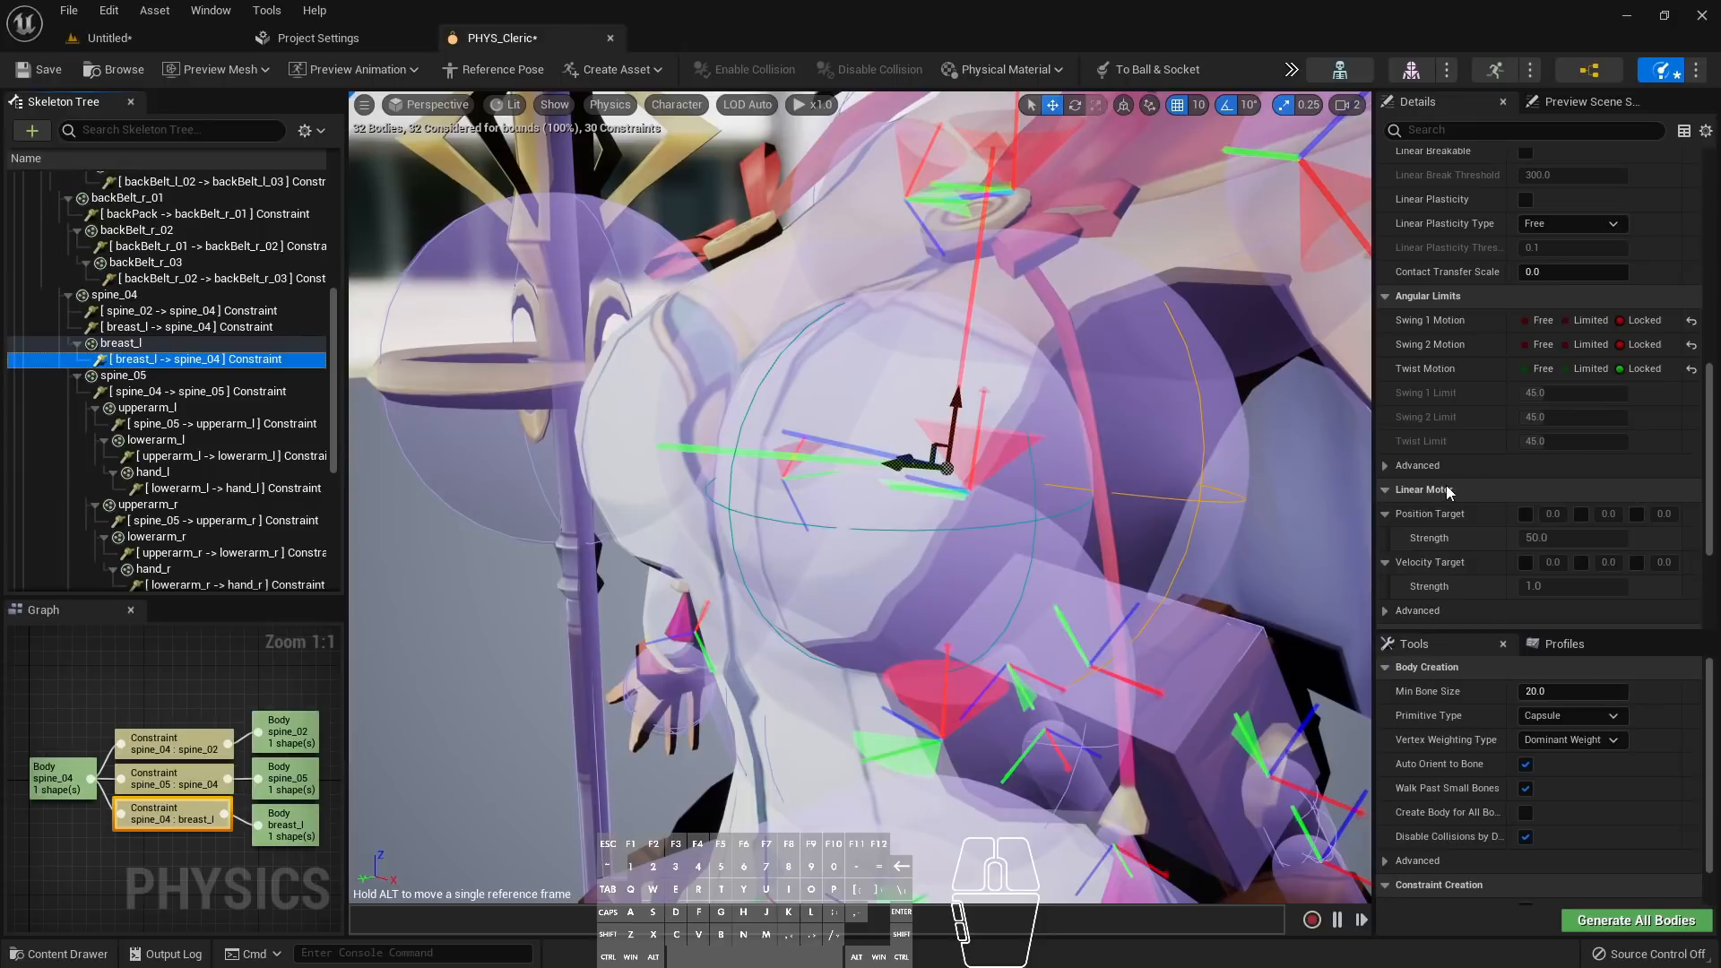
pyautogui.scroll(-1, 1471, 501)
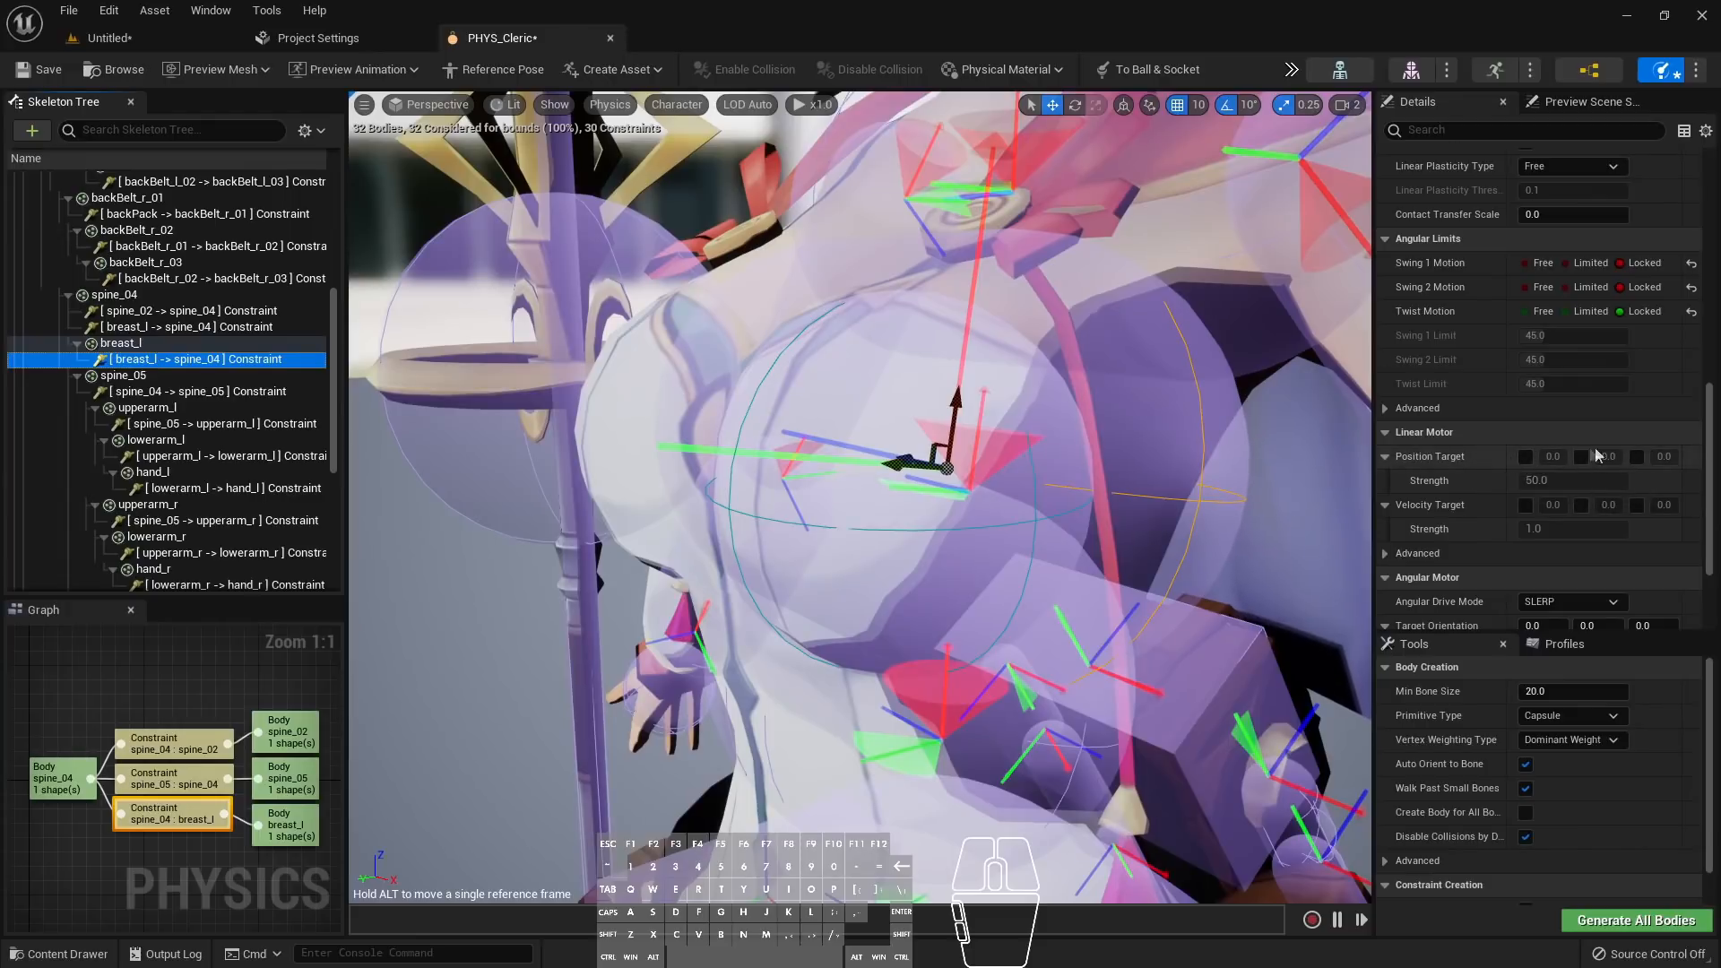
pyautogui.scroll(9, 1505, 463)
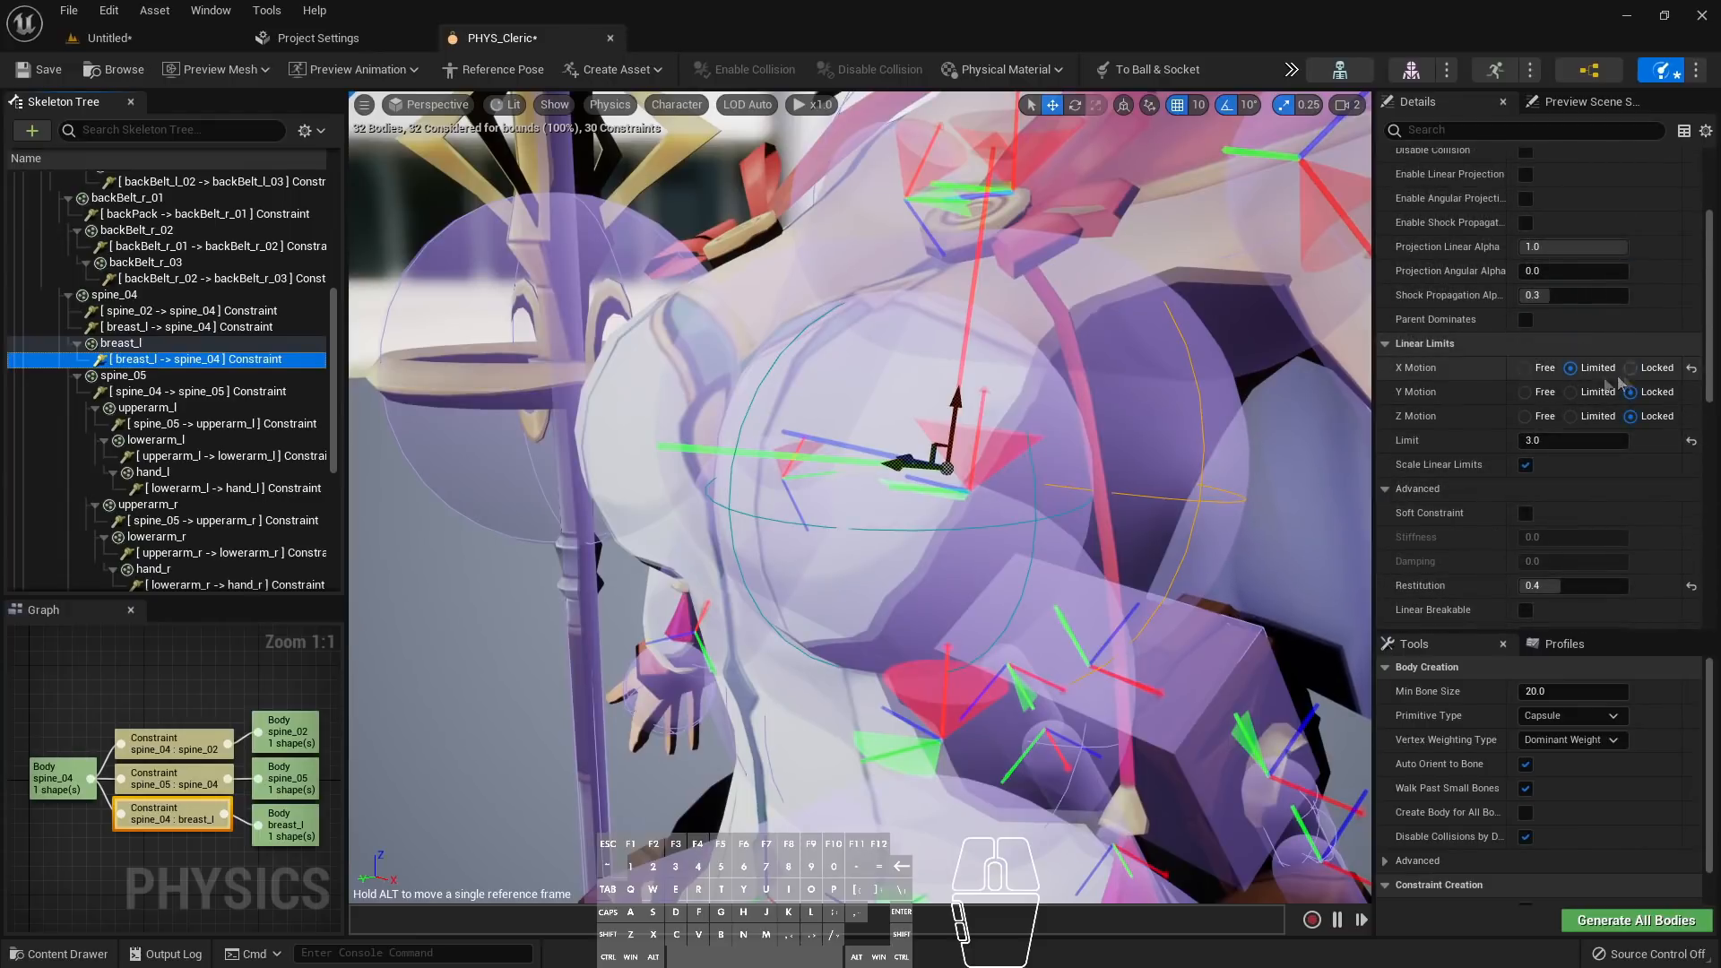
# Enable the X component of the linear motor's Position Target and open its Strength value for editing
pyautogui.moveTo(1081, 582); pyautogui.dragTo(874, 610, button='right')
pyautogui.press('s')
pyautogui.moveTo(1017, 544); pyautogui.dragTo(1010, 504, button='right')
pyautogui.press('q')
pyautogui.press('e')
pyautogui.press('s')
pyautogui.scroll(-5, 1505, 442)
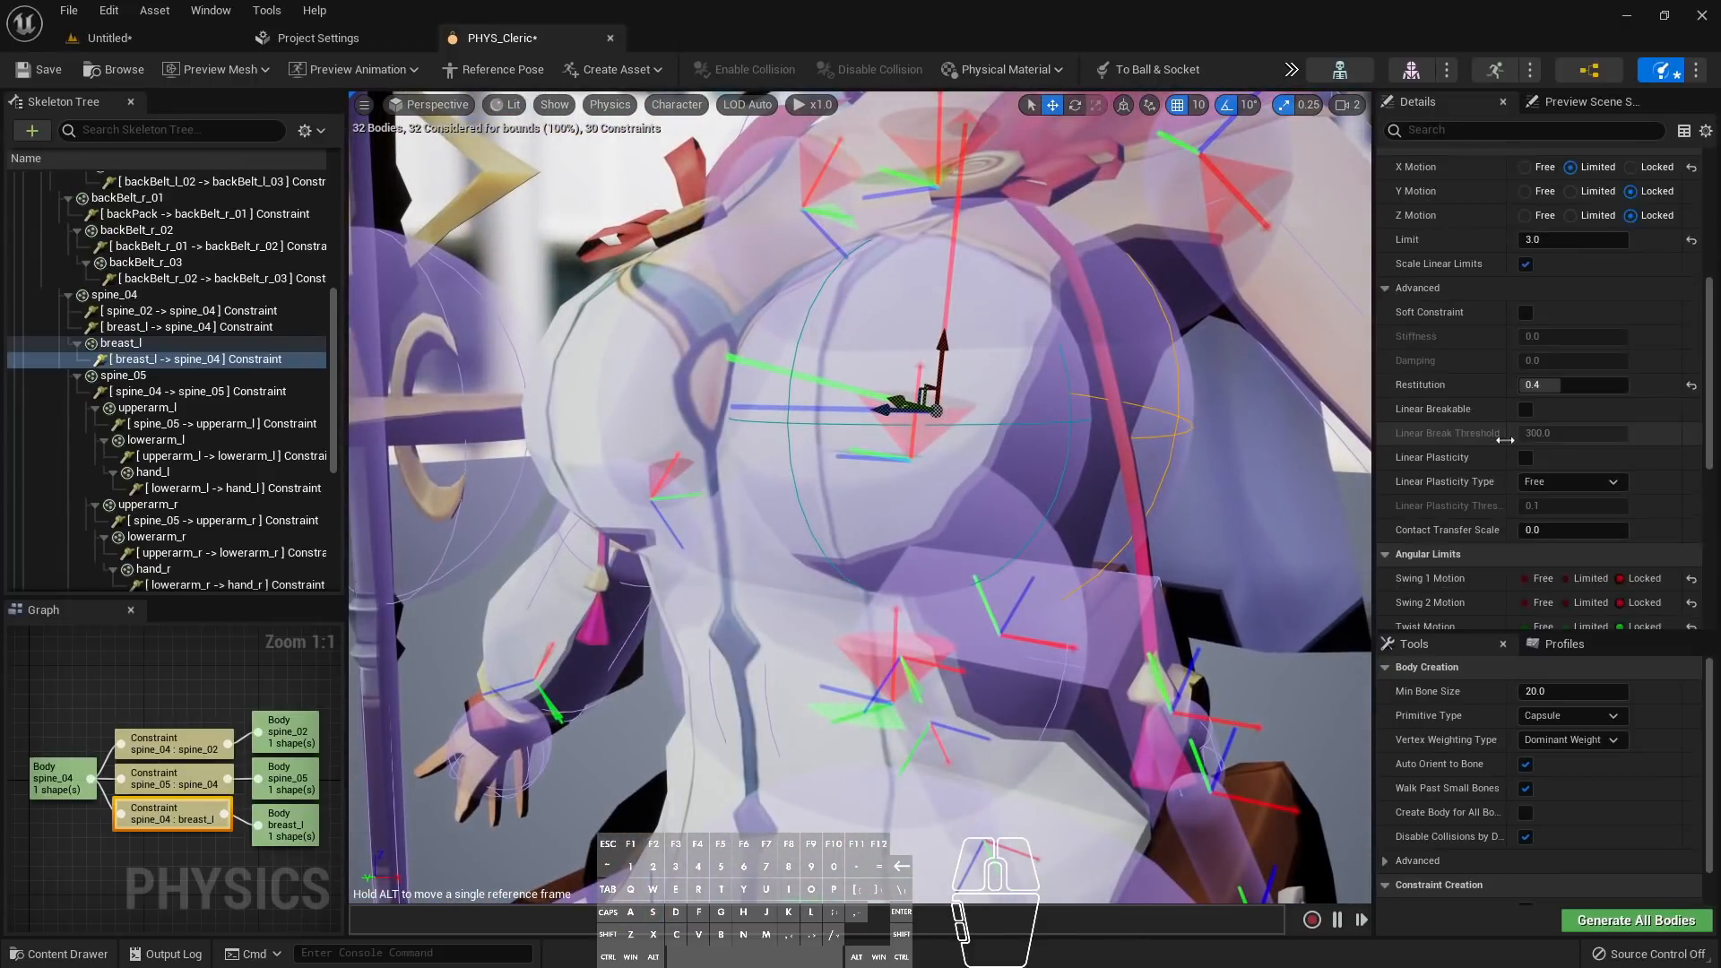
pyautogui.scroll(5, 1508, 451)
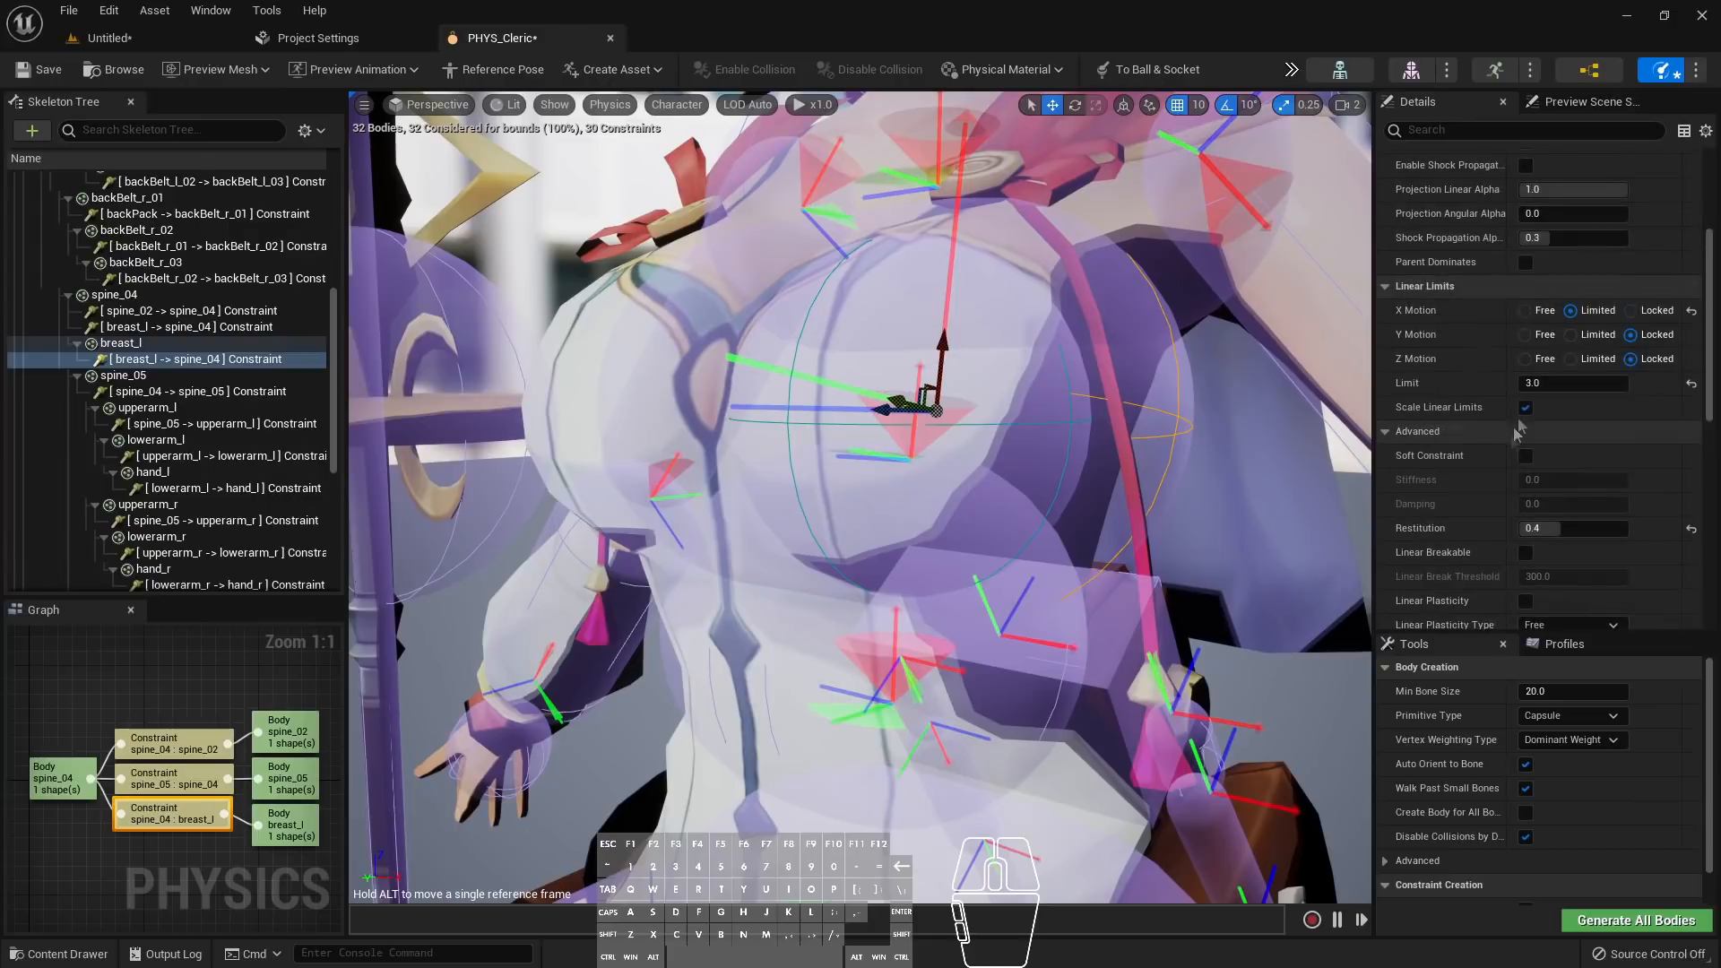
pyautogui.scroll(-5, 1414, 329)
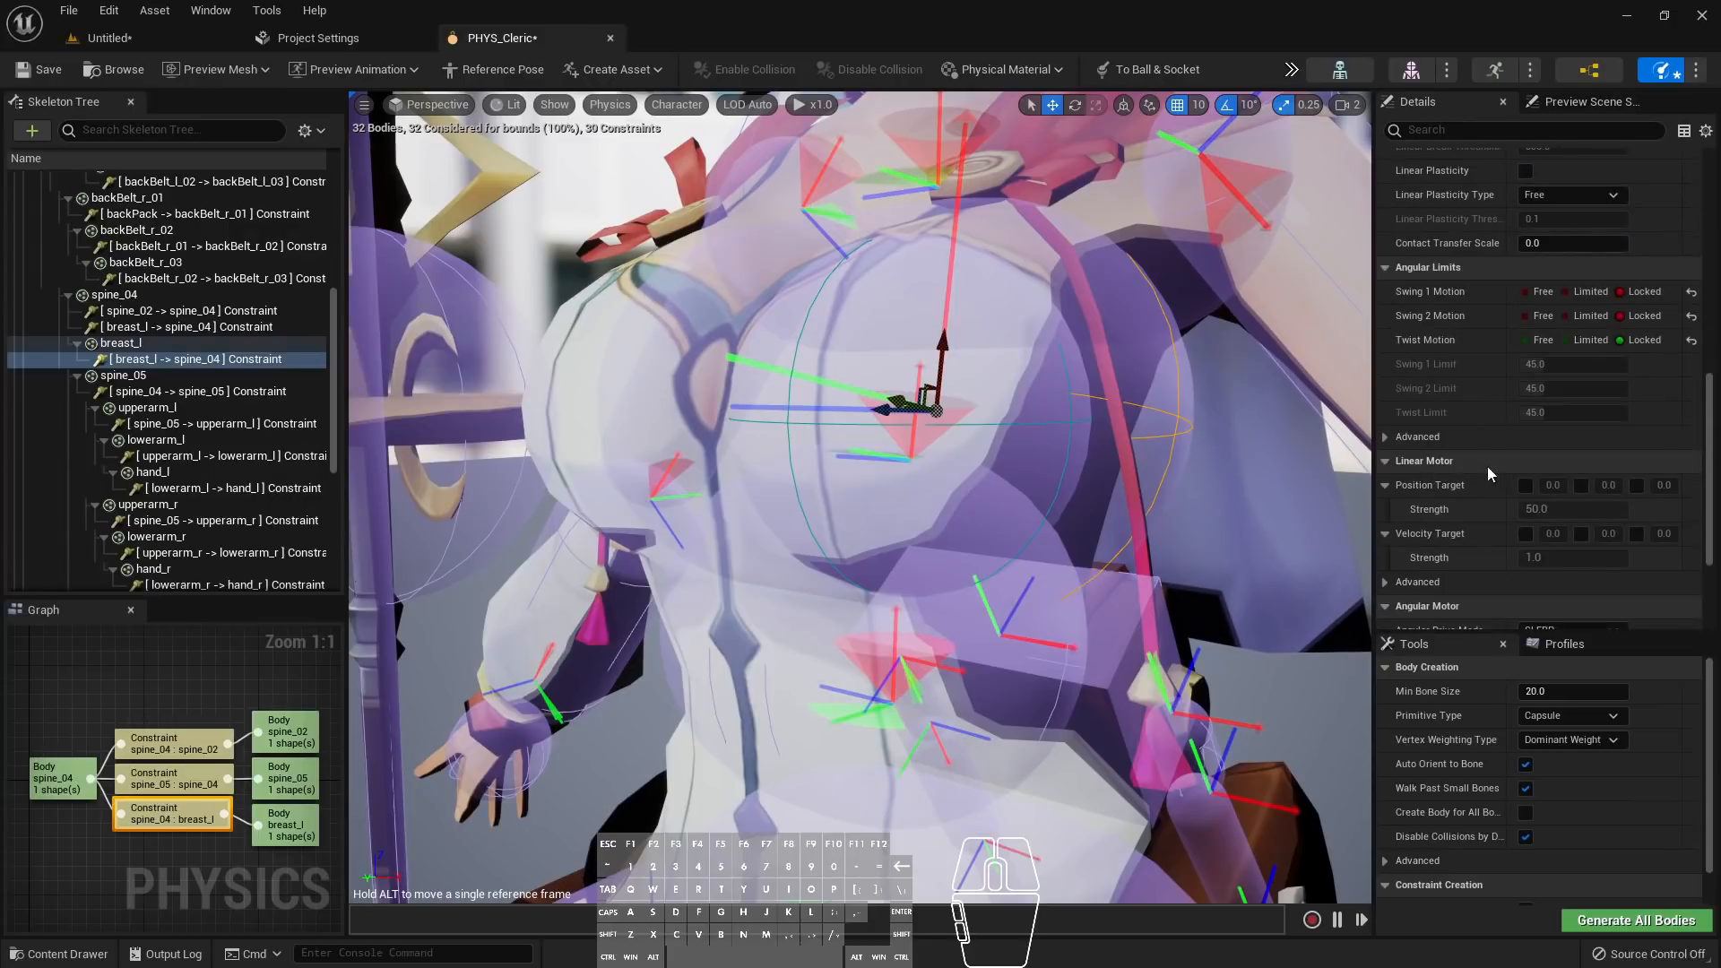
pyautogui.click(1526, 486)
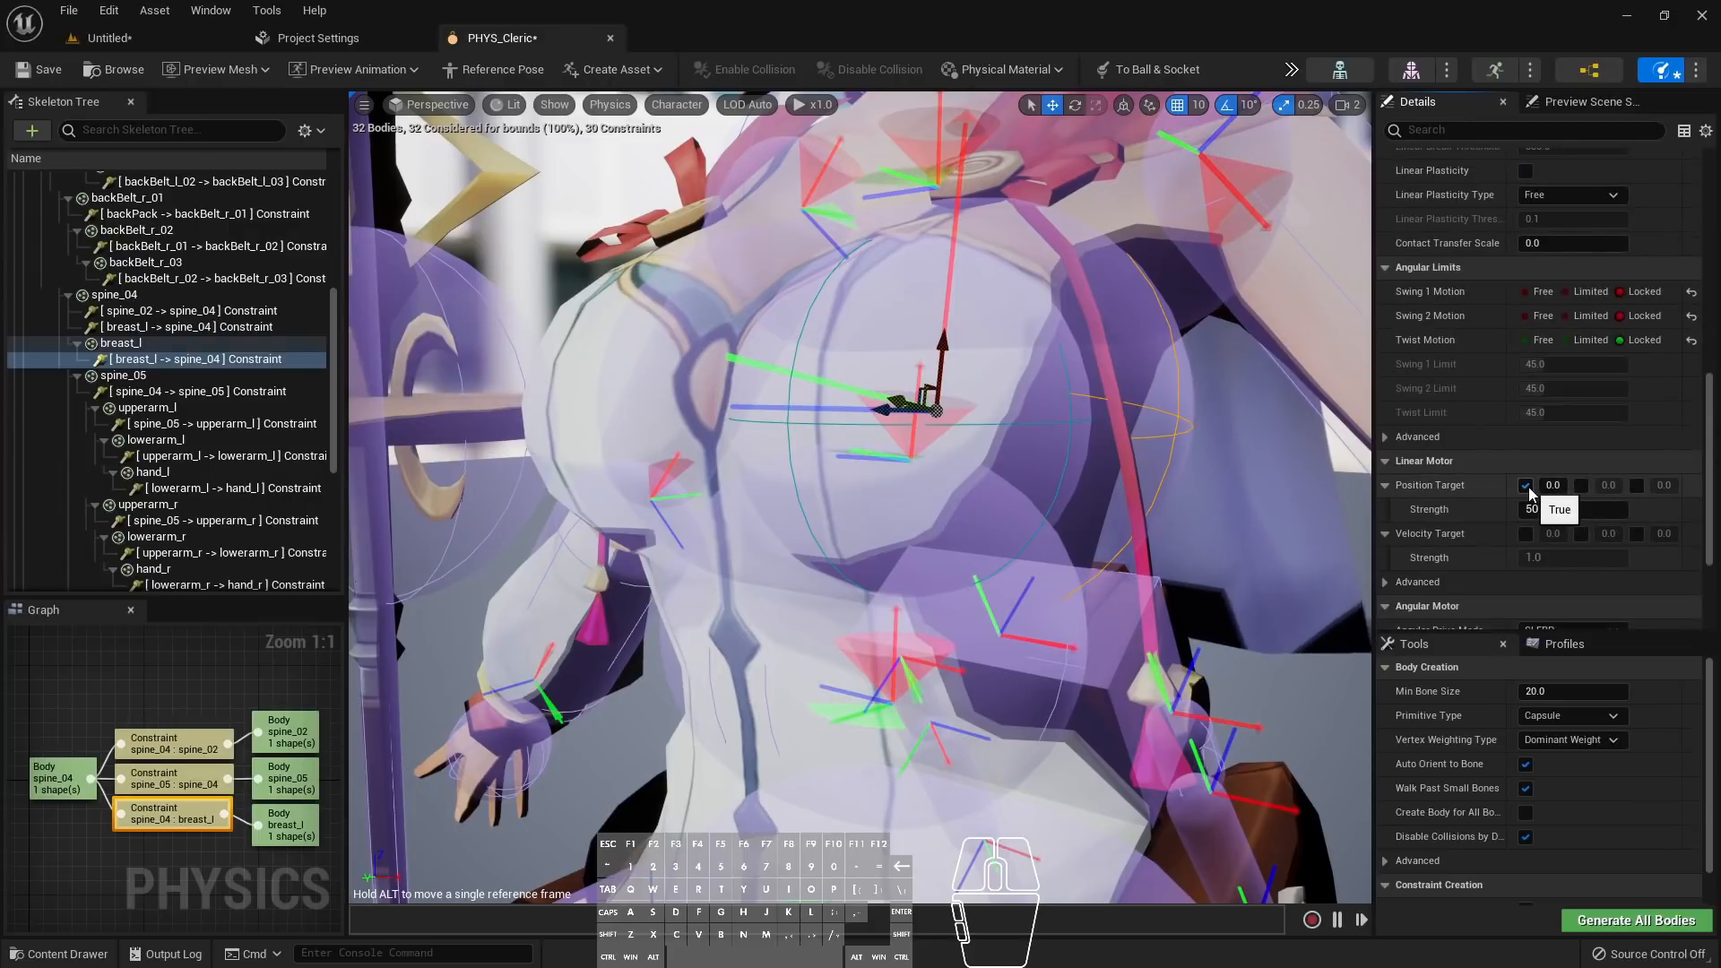
pyautogui.click(1544, 509)
pyautogui.moveTo(1555, 512); pyautogui.dragTo(1502, 508)
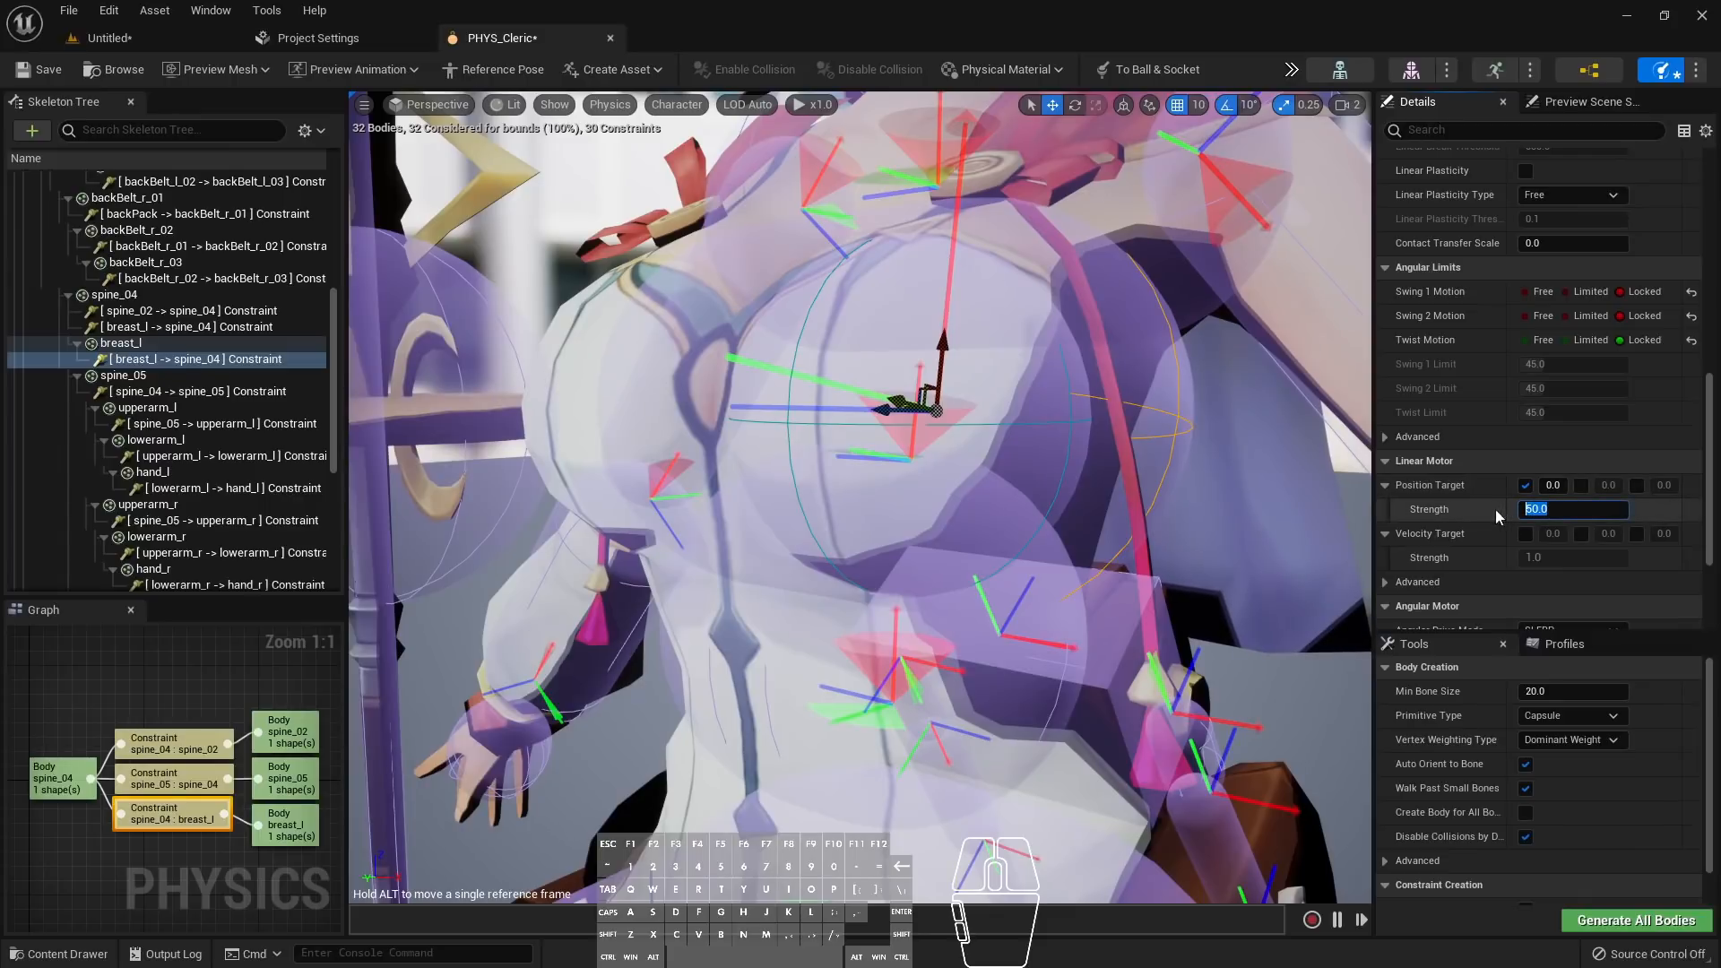
# Run a simulation of the selected breast_l body to check the effect of the position motor, and end it
pyautogui.click(190, 348)
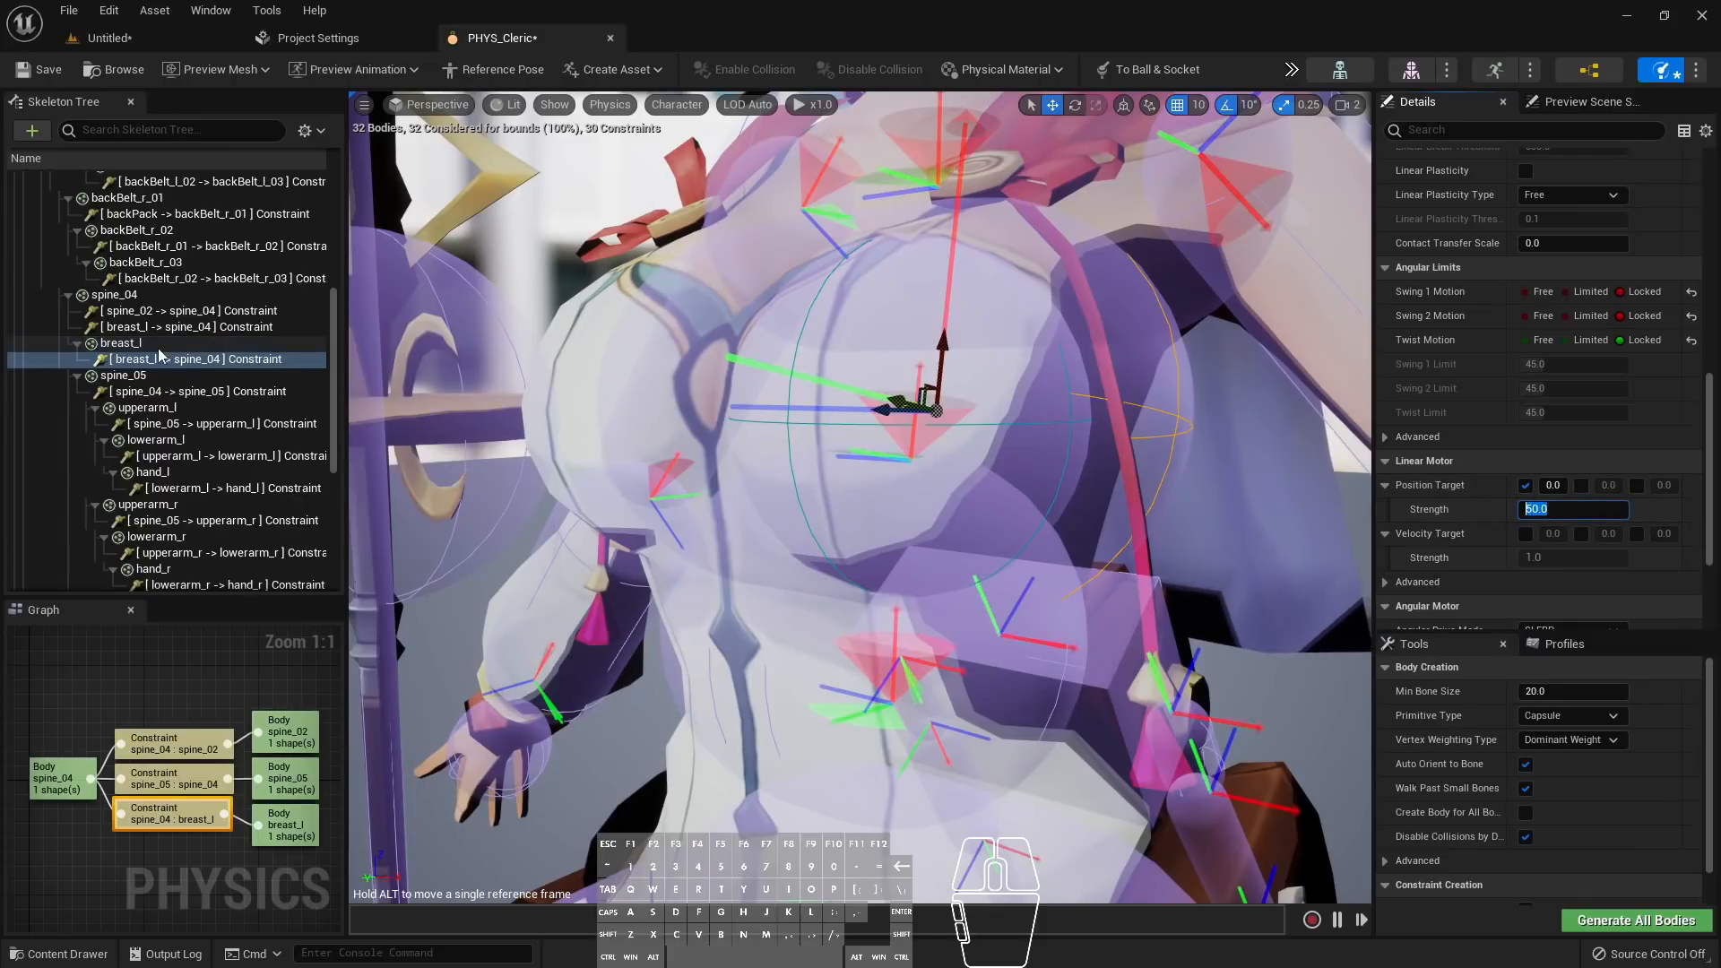
pyautogui.hotkey('alt', 'shift', 's')
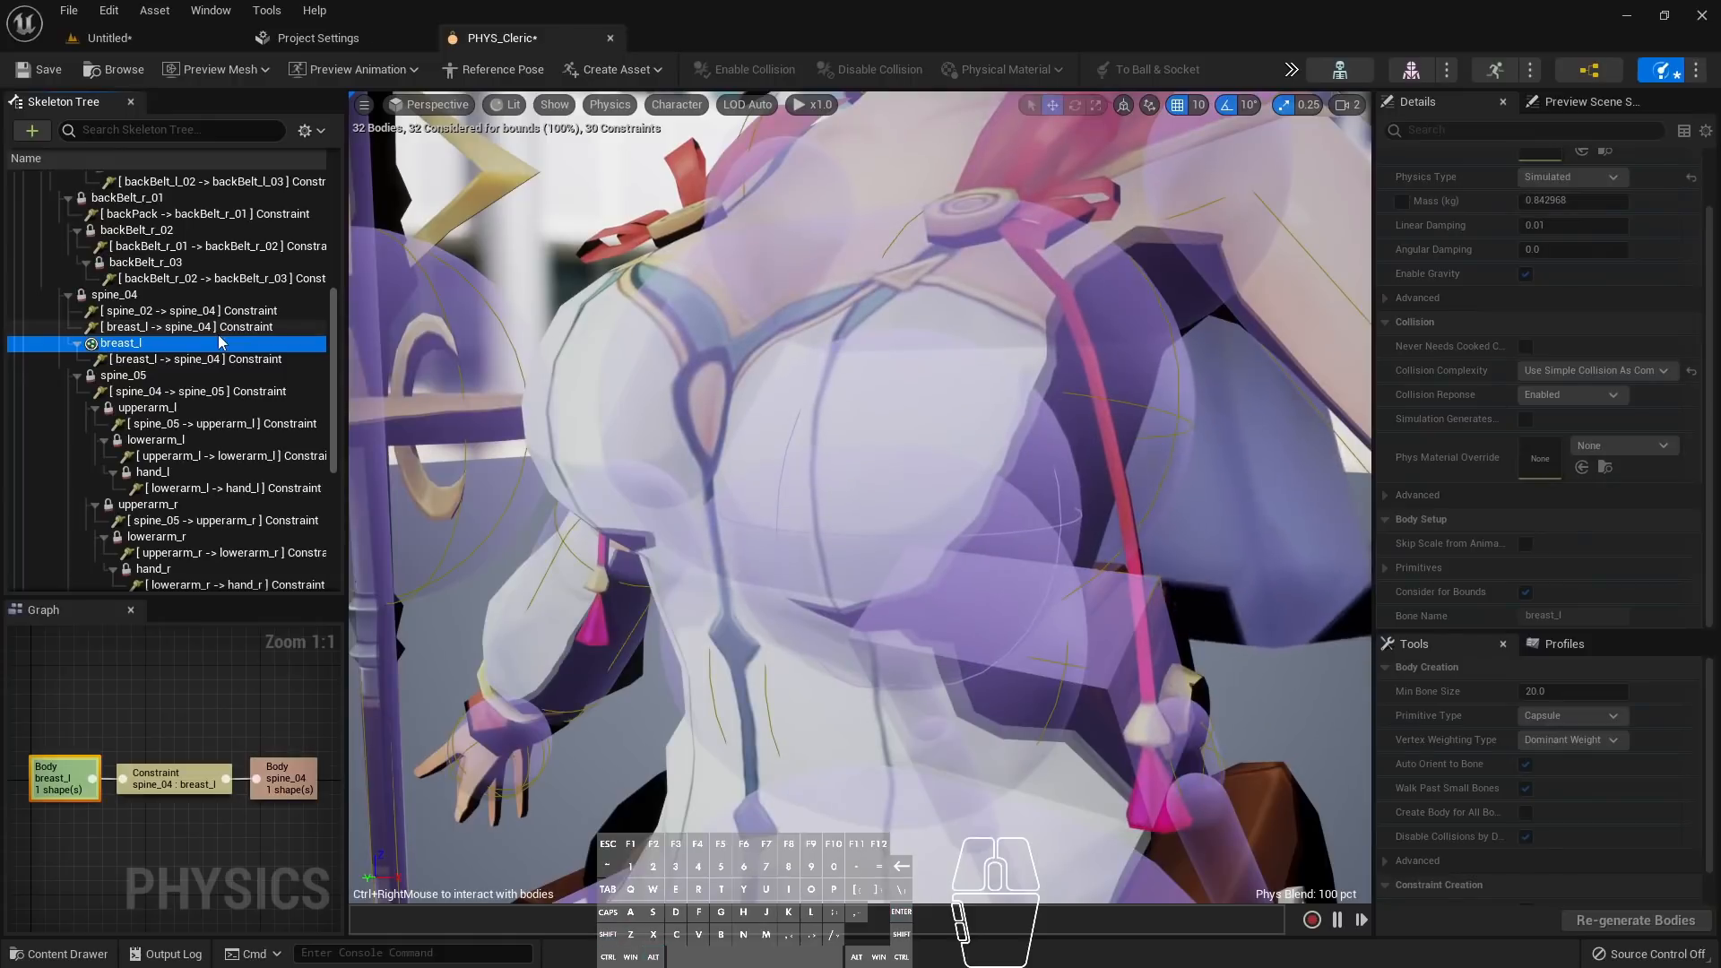
pyautogui.hotkey('alt', 'shift', 's')
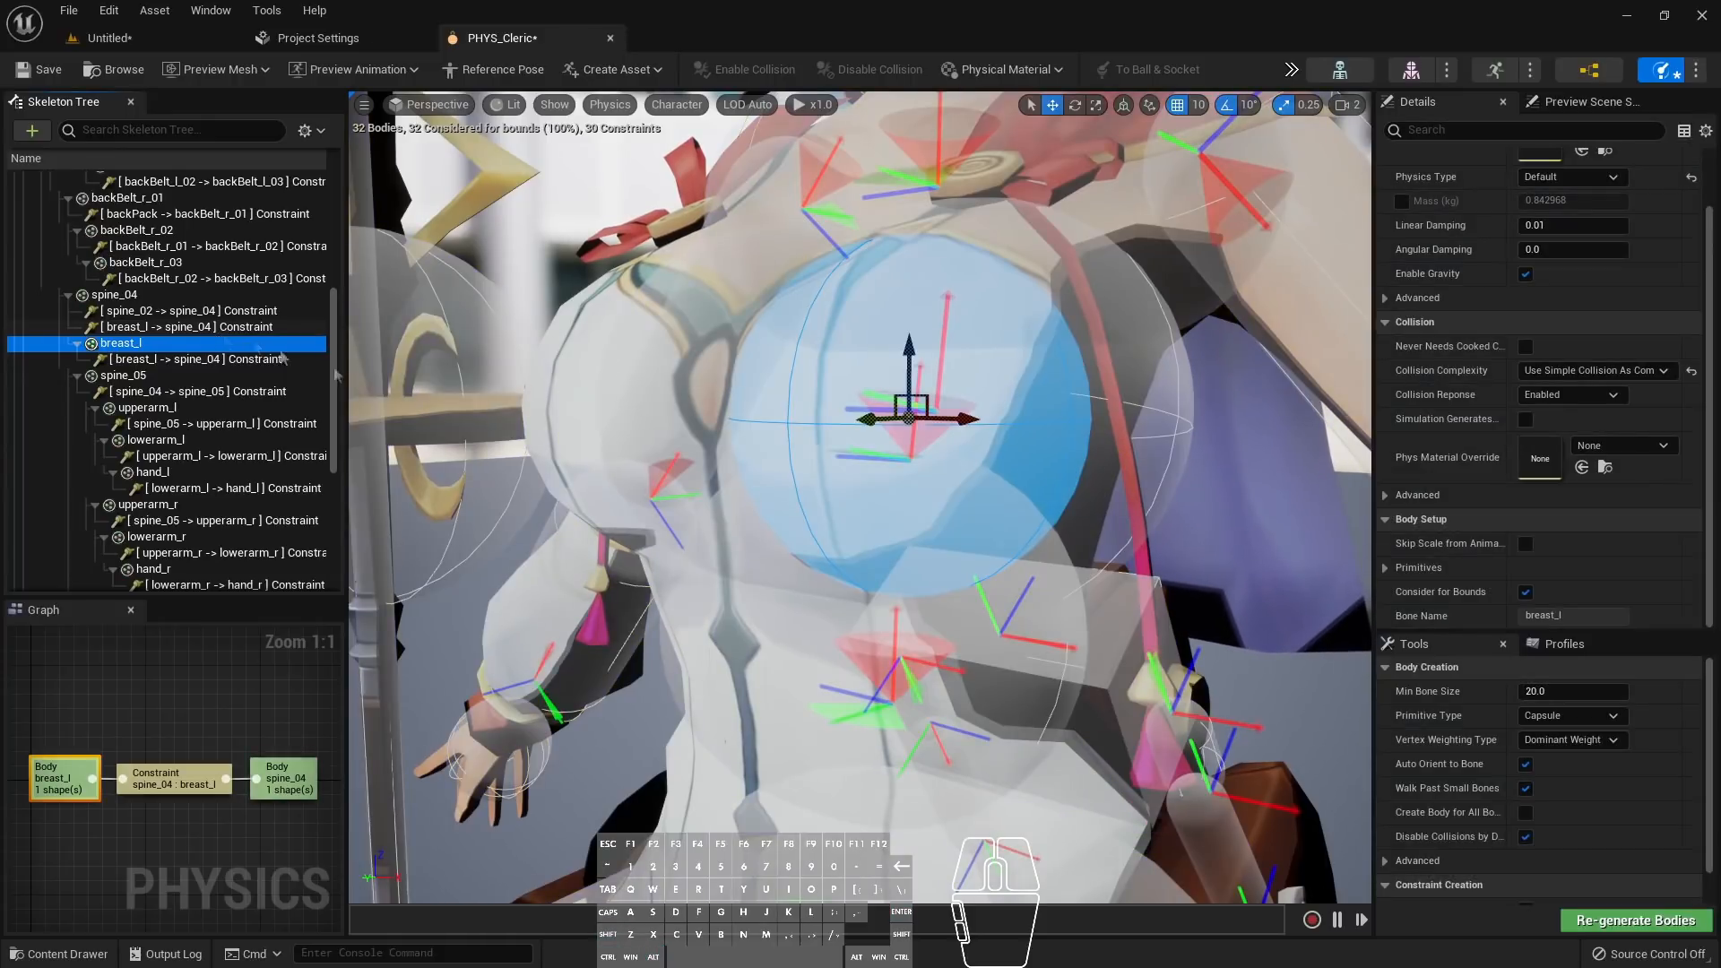
# Set the linear motor's Position Target Strength of the breast_l to spine_04 constraint to 2500
pyautogui.click(269, 358)
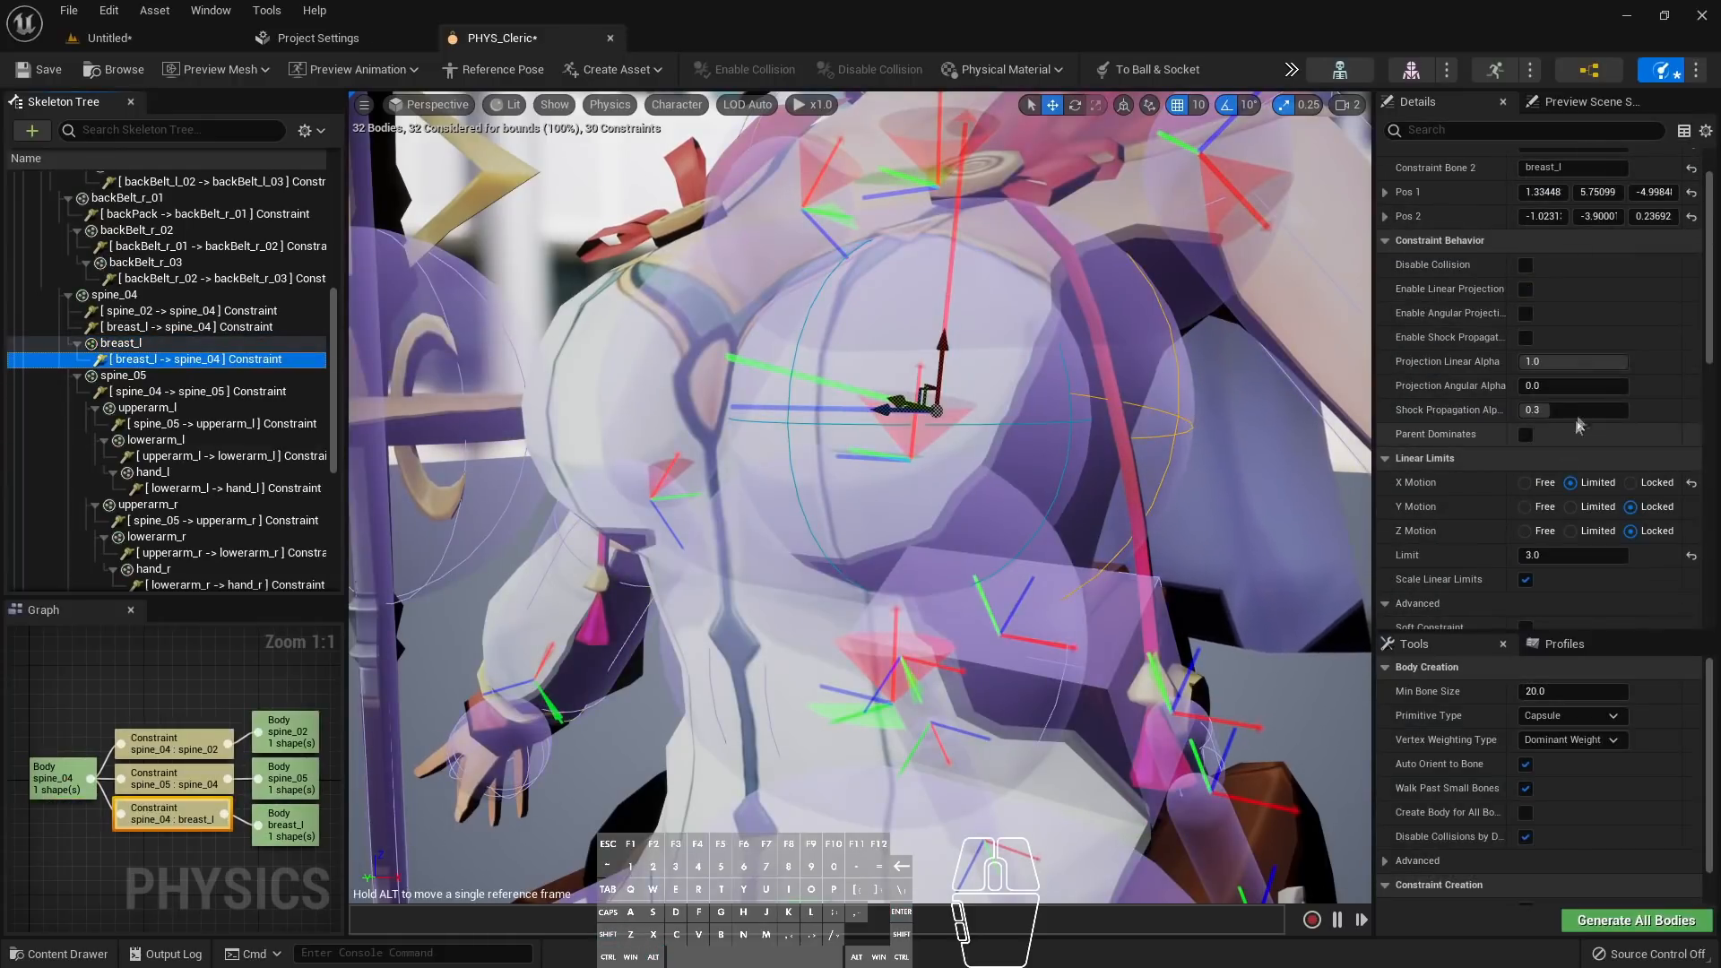
pyautogui.scroll(-10, 1541, 466)
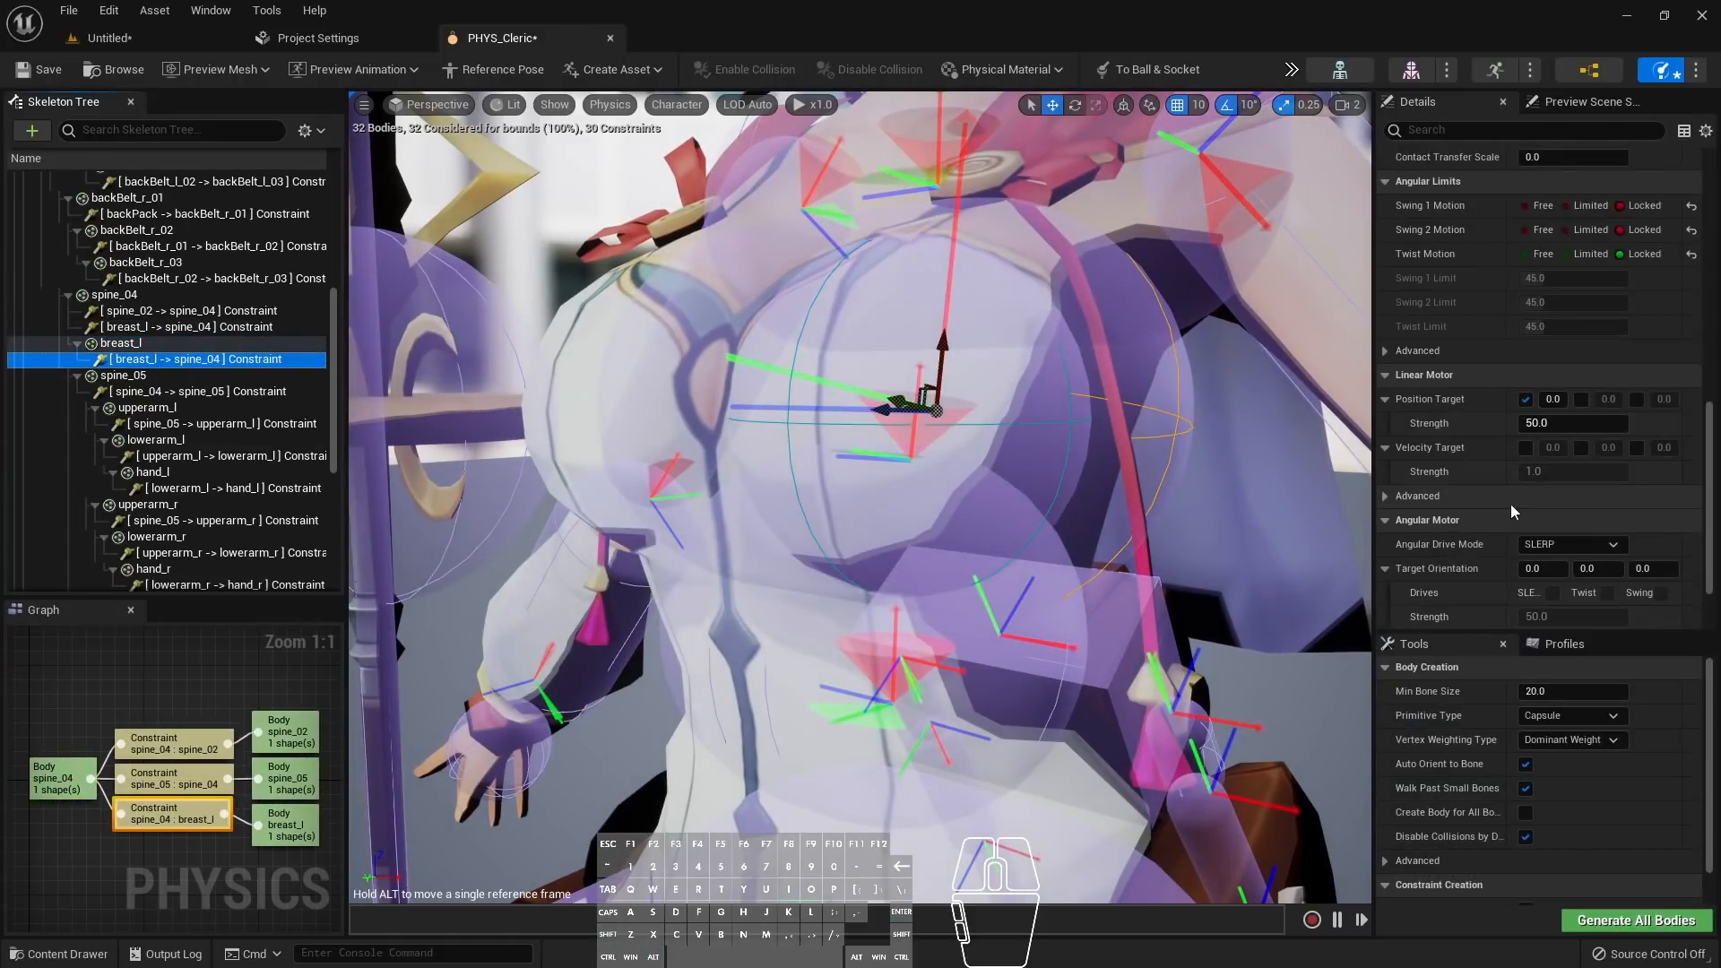
pyautogui.scroll(-4, 1513, 511)
pyautogui.click(1561, 325)
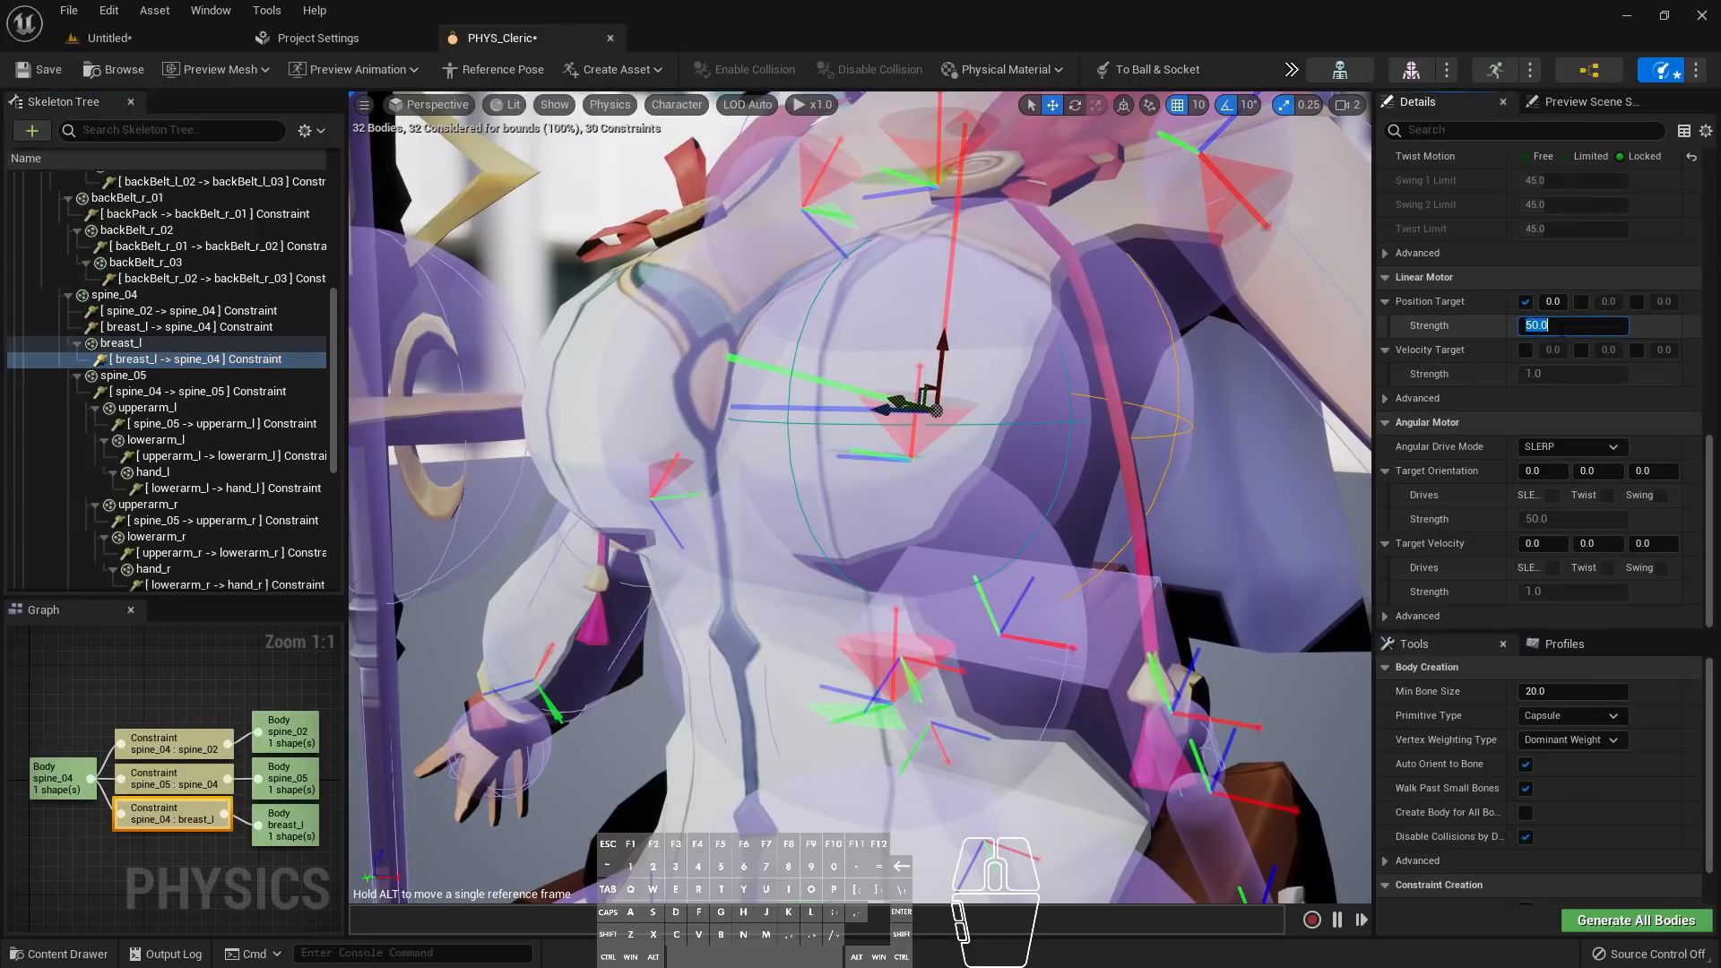
pyautogui.write('2500')
pyautogui.press('Return')
# Simulate the selected breast_l body, pull it in several directions to test its spring response, and end the simulation
pyautogui.click(314, 343)
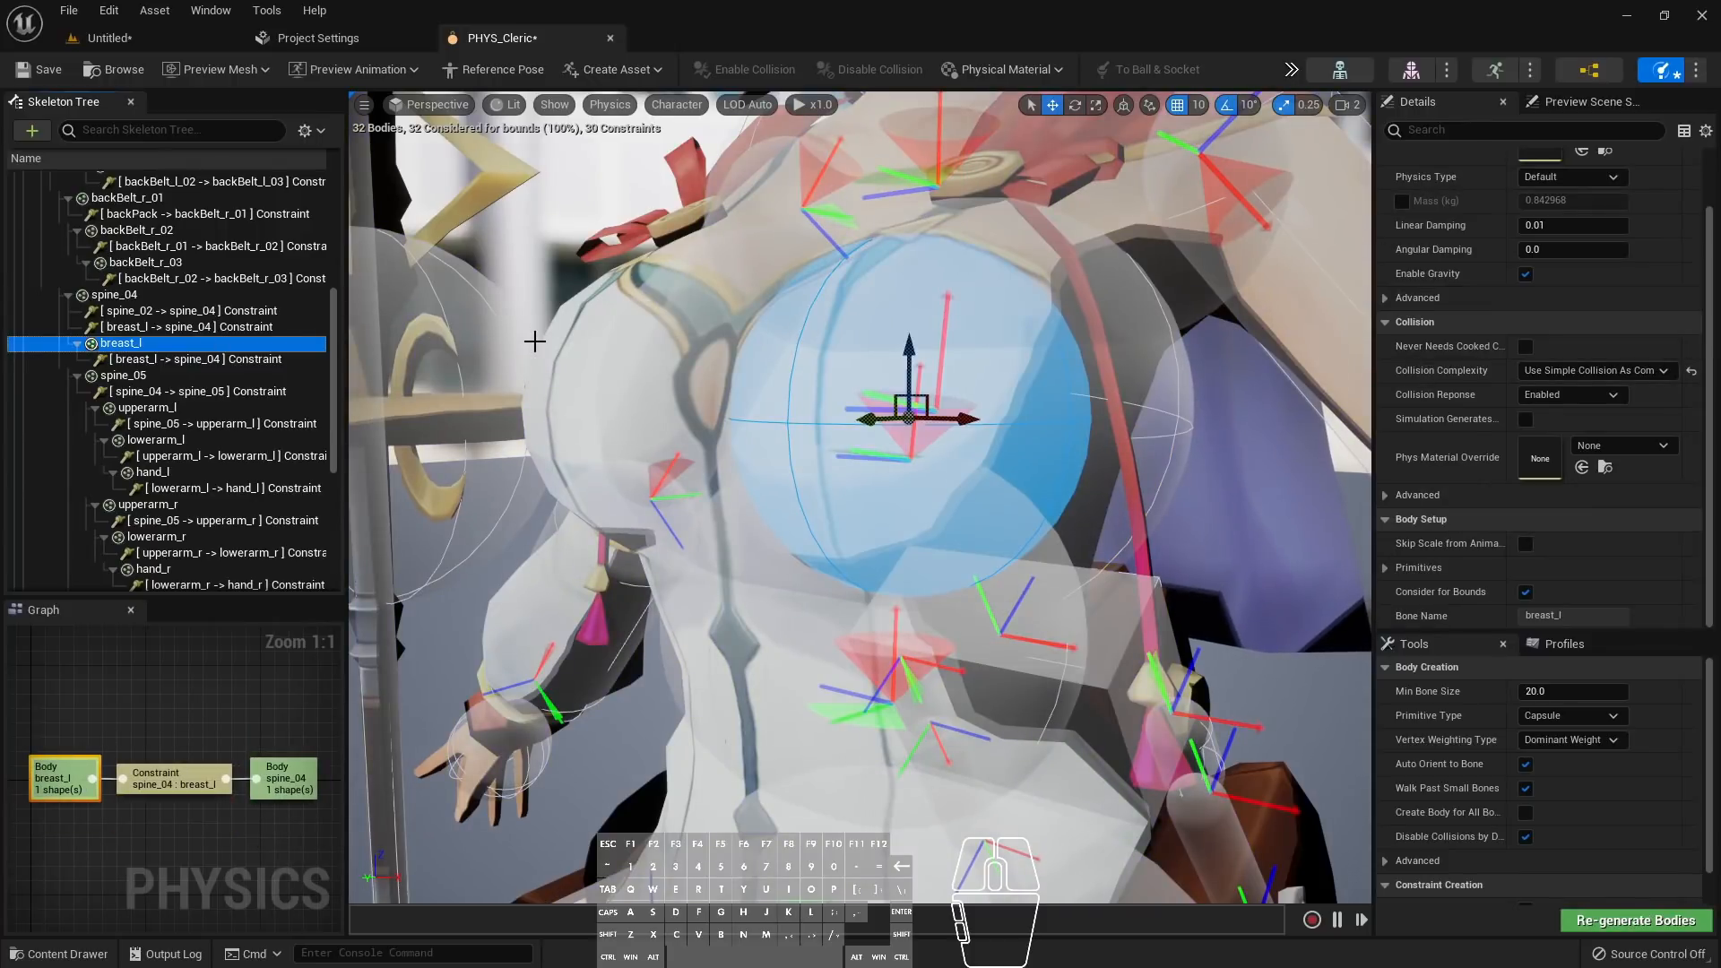
pyautogui.hotkey('alt', 's')
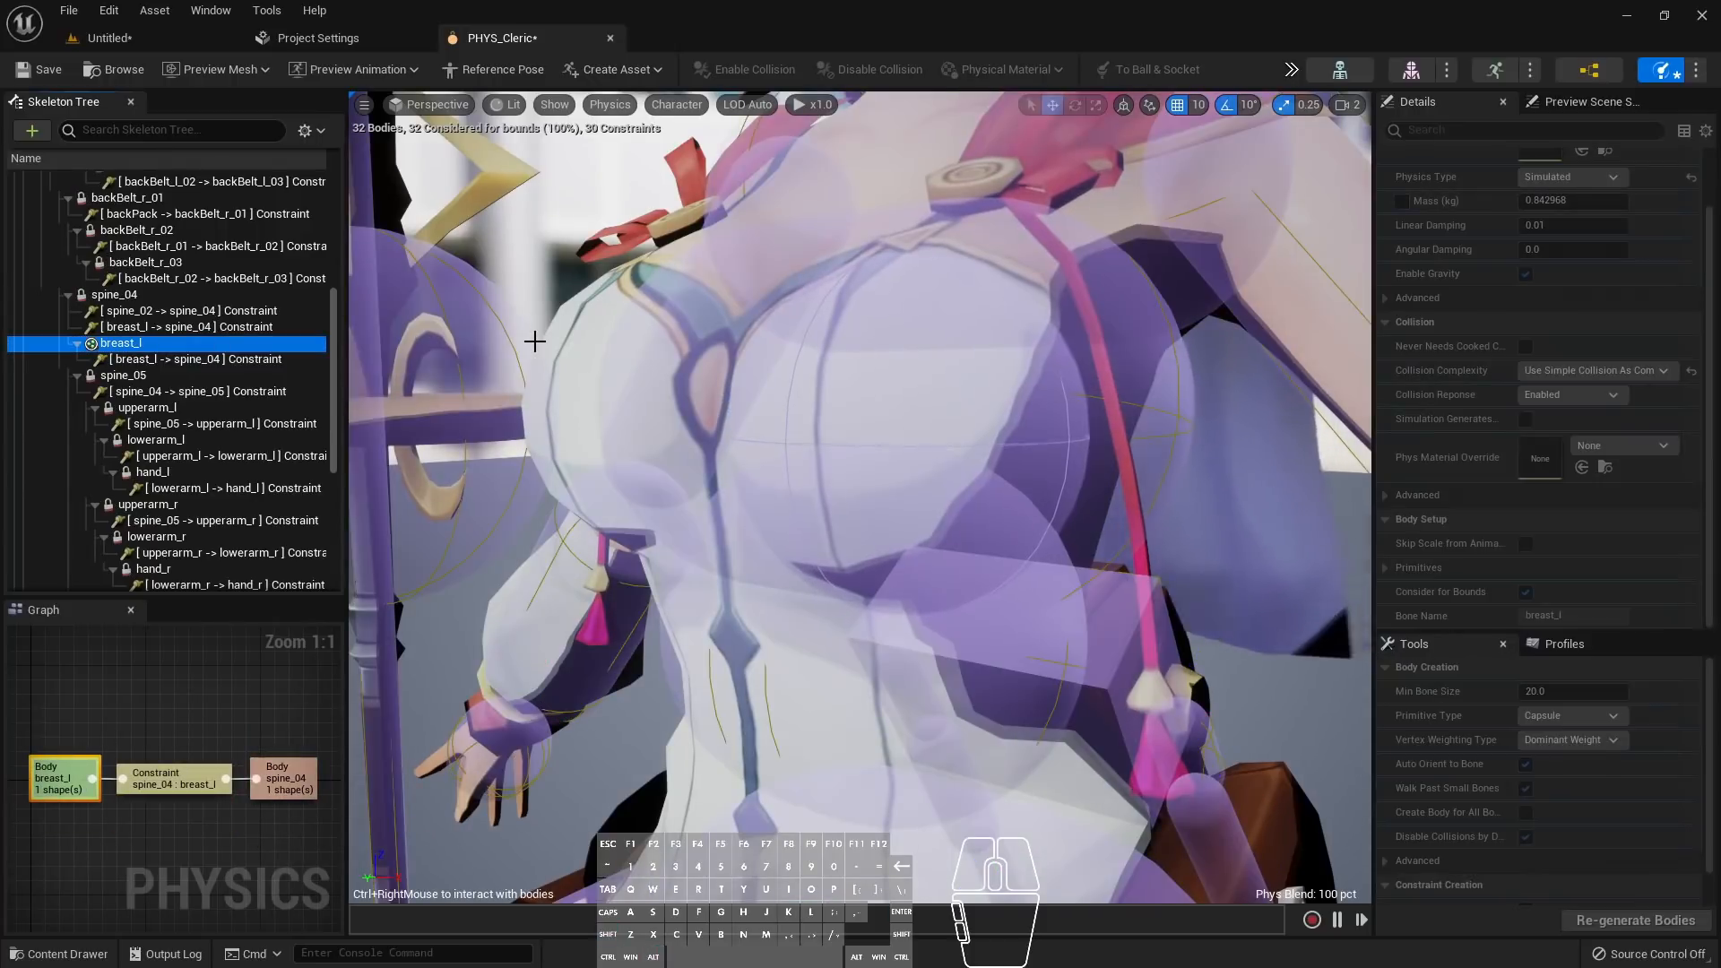
pyautogui.rightClick(891, 499)
pyautogui.moveTo(892, 500); pyautogui.dragTo(937, 386, button='right')
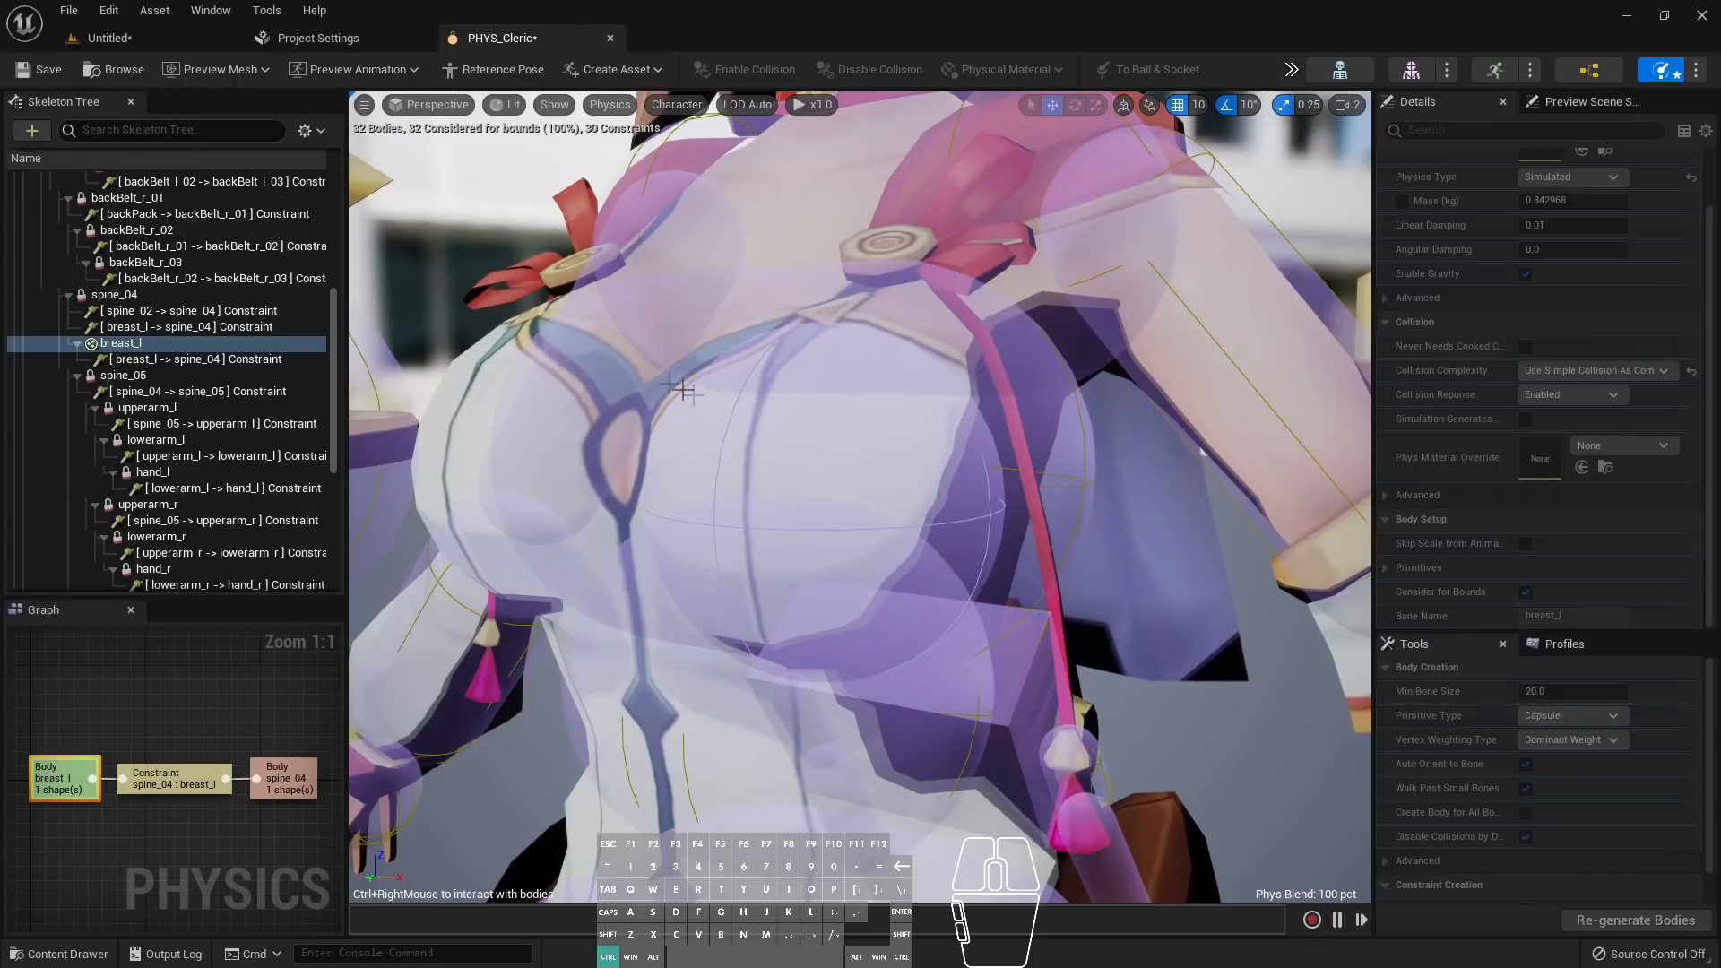
pyautogui.keyDown('ctrl'); pyautogui.moveTo(799, 430); pyautogui.dragTo(1084, 561, button='right'); pyautogui.keyUp('ctrl')
pyautogui.keyDown('ctrl'); pyautogui.moveTo(848, 461); pyautogui.dragTo(851, 869, button='right'); pyautogui.keyUp('ctrl')
pyautogui.keyDown('ctrl'); pyautogui.moveTo(911, 488); pyautogui.dragTo(711, 388, button='right'); pyautogui.keyUp('ctrl')
pyautogui.keyDown('ctrl'); pyautogui.moveTo(918, 446); pyautogui.dragTo(929, 791, button='right'); pyautogui.keyUp('ctrl')
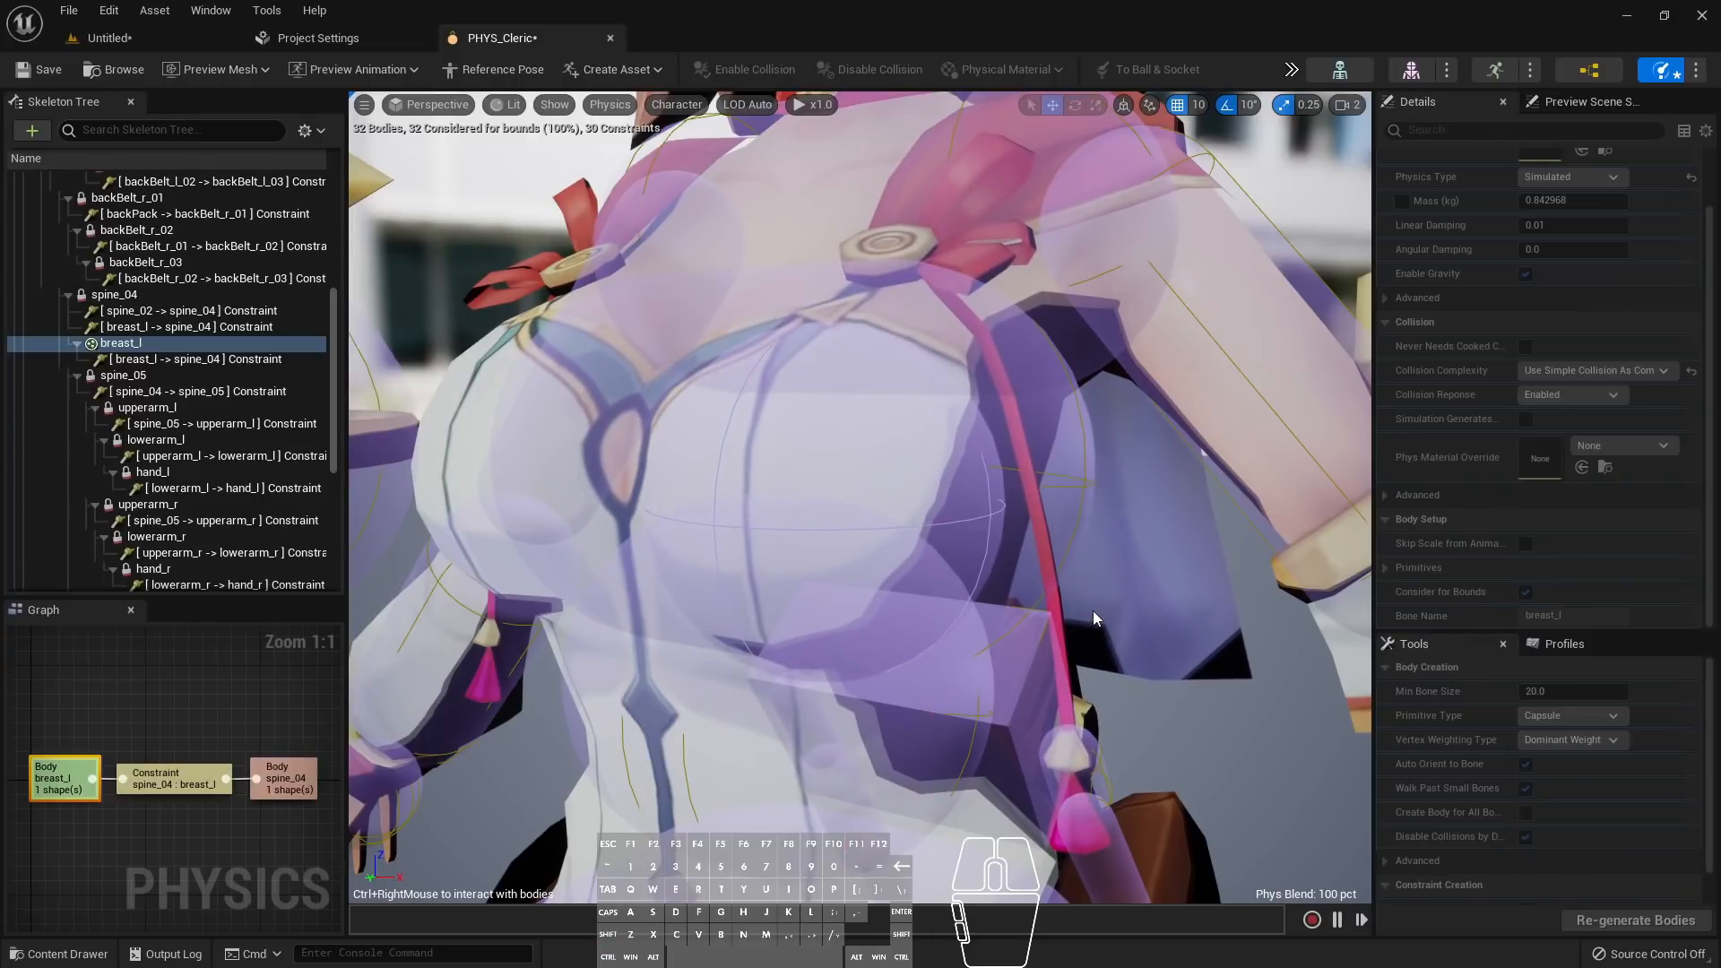
pyautogui.hotkey('shift', 's')
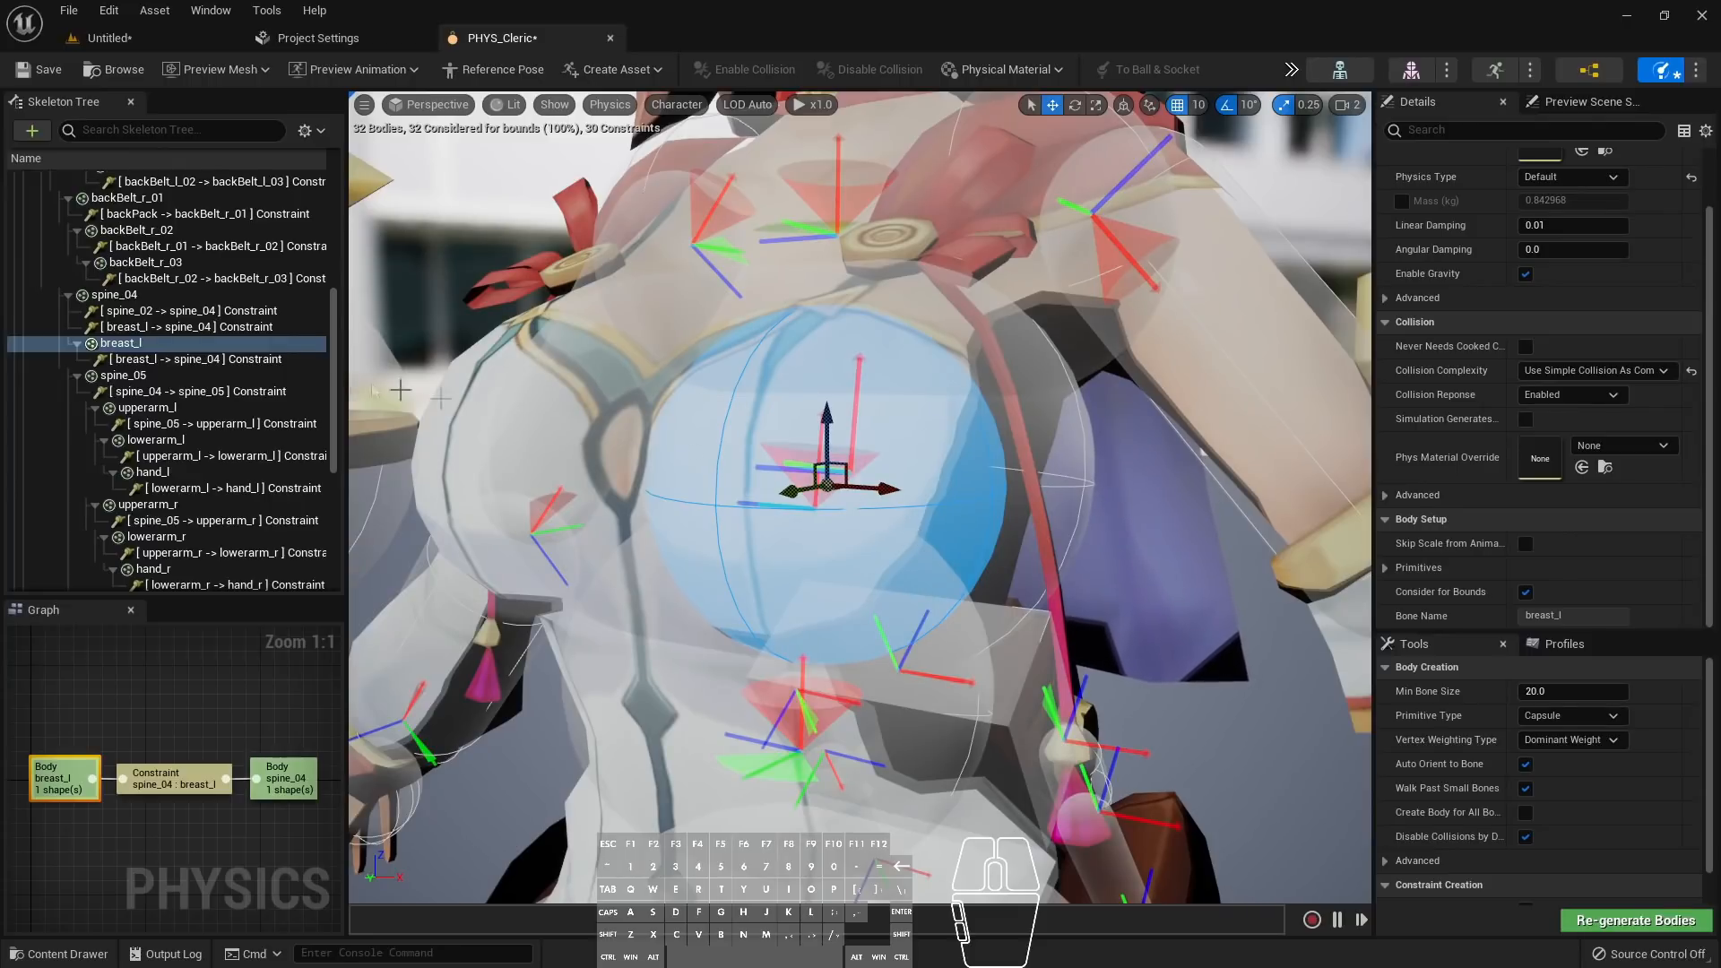
# Try Limited for the Y Motion of the breast_l to spine_04 constraint, inspect the axis in the viewport, and lock it again
pyautogui.click(211, 359)
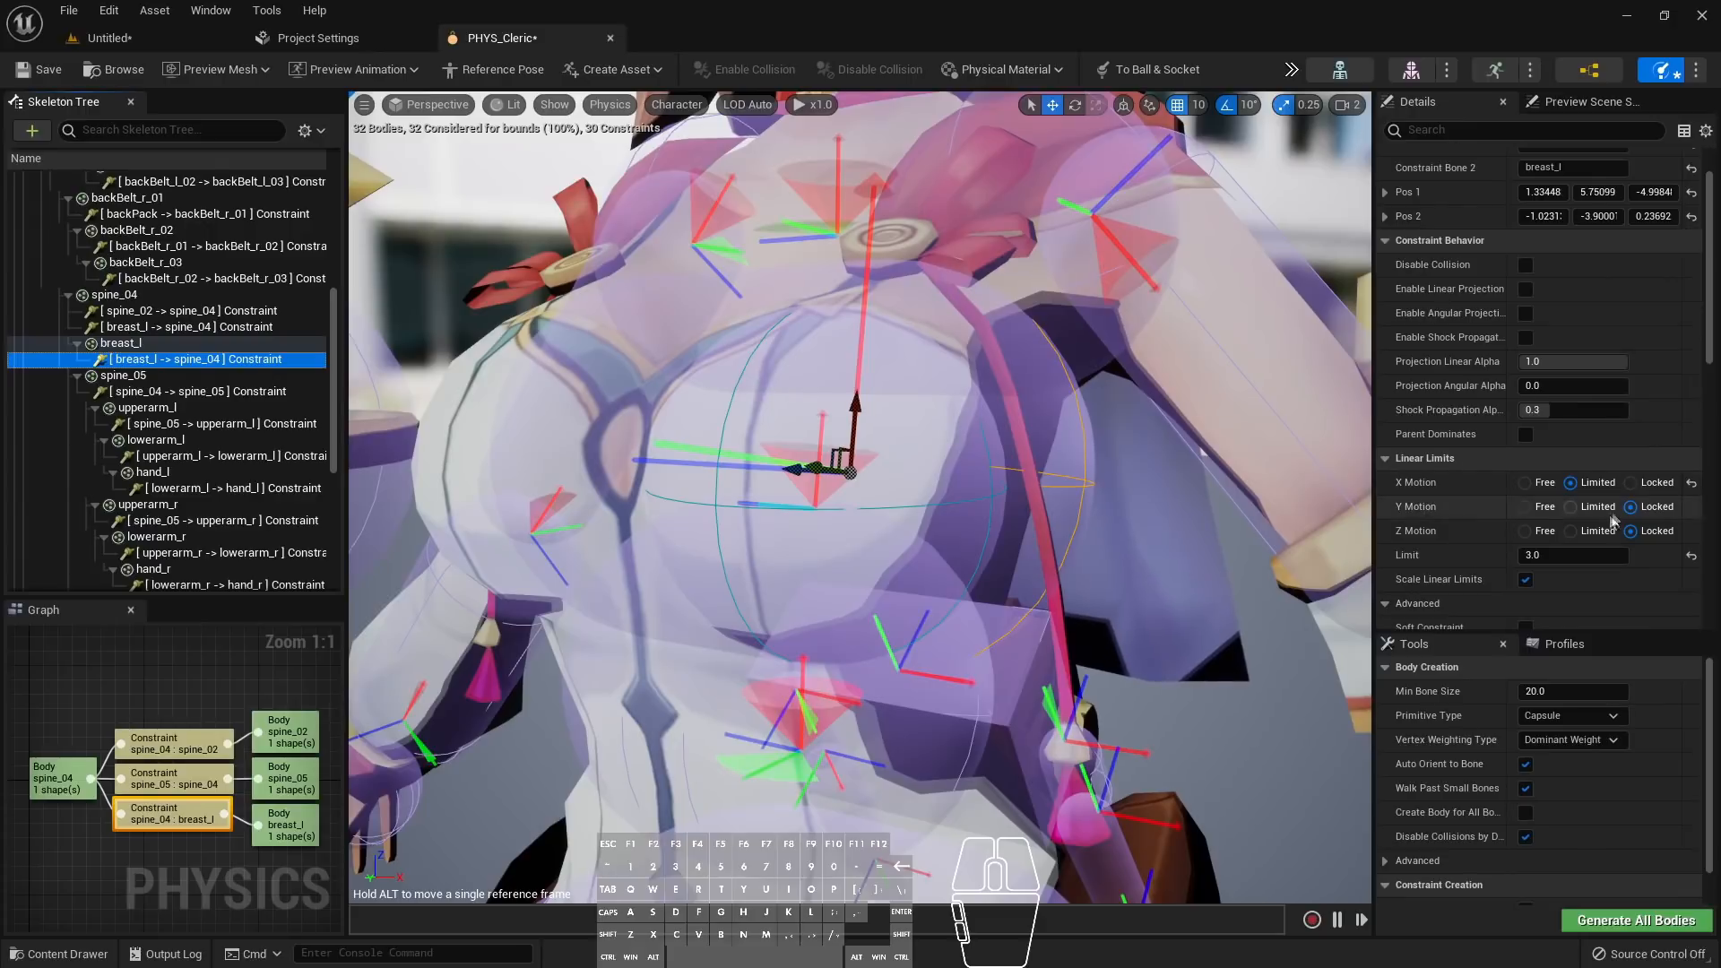
pyautogui.press('w')
pyautogui.press('d')
pyautogui.moveTo(1193, 538); pyautogui.dragTo(852, 583, button='right')
pyautogui.press('w')
pyautogui.press('s')
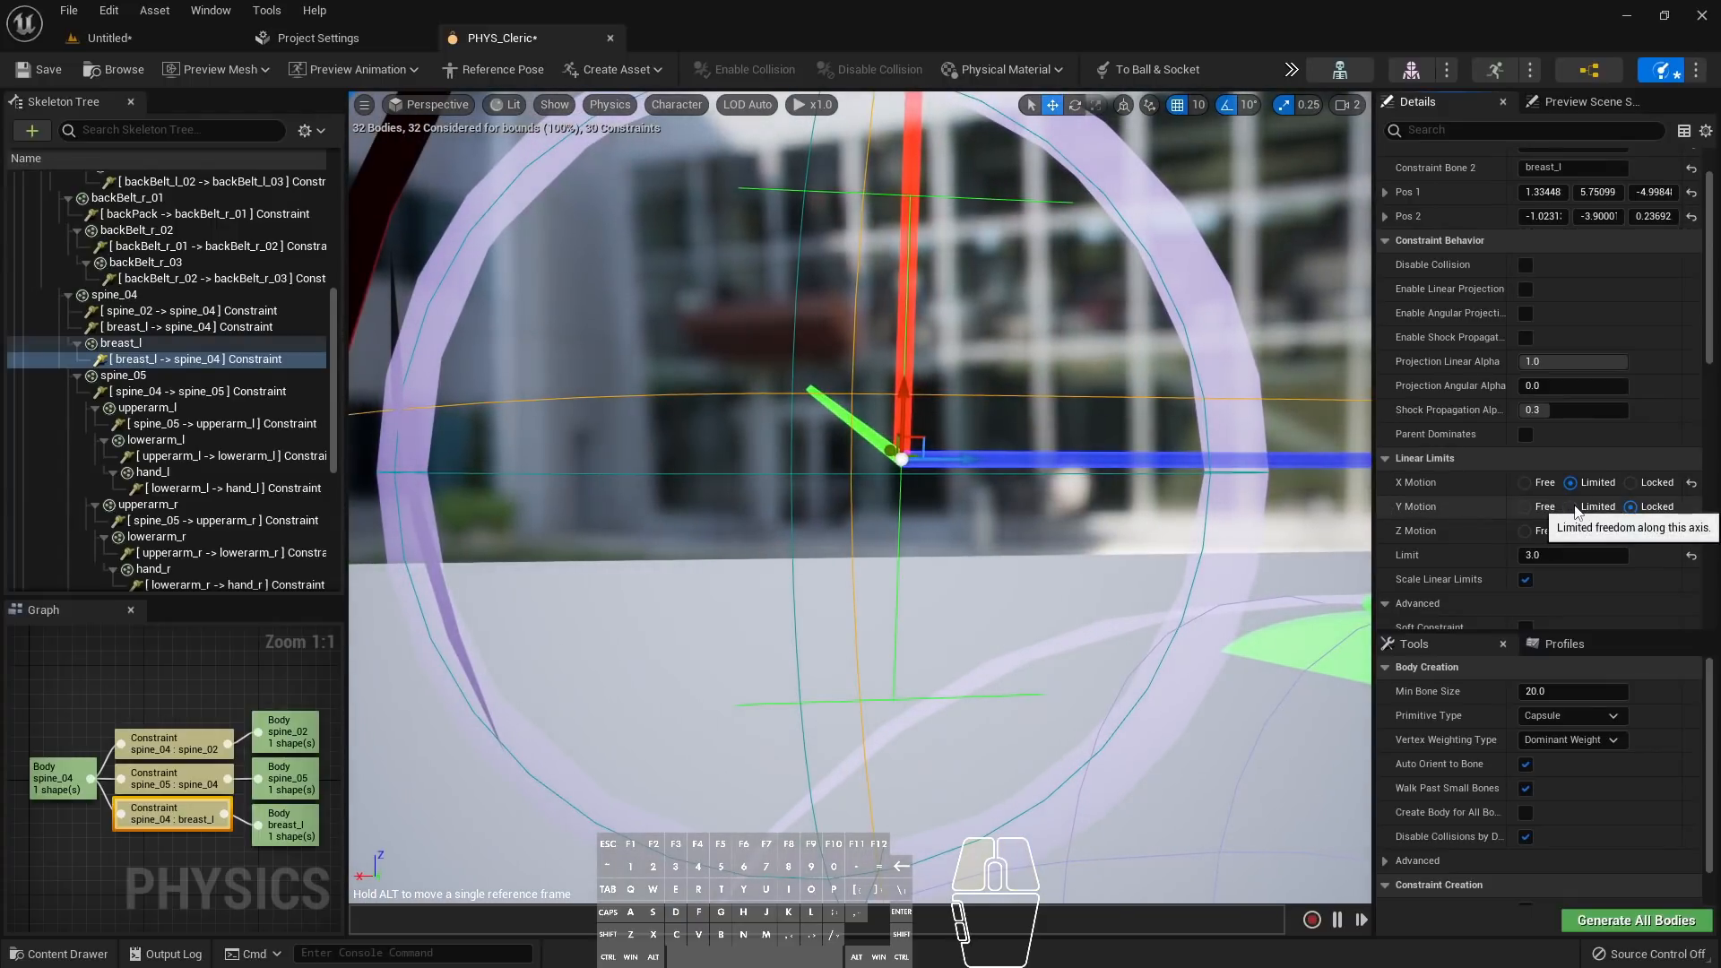
pyautogui.moveTo(933, 590); pyautogui.dragTo(834, 502, button='right')
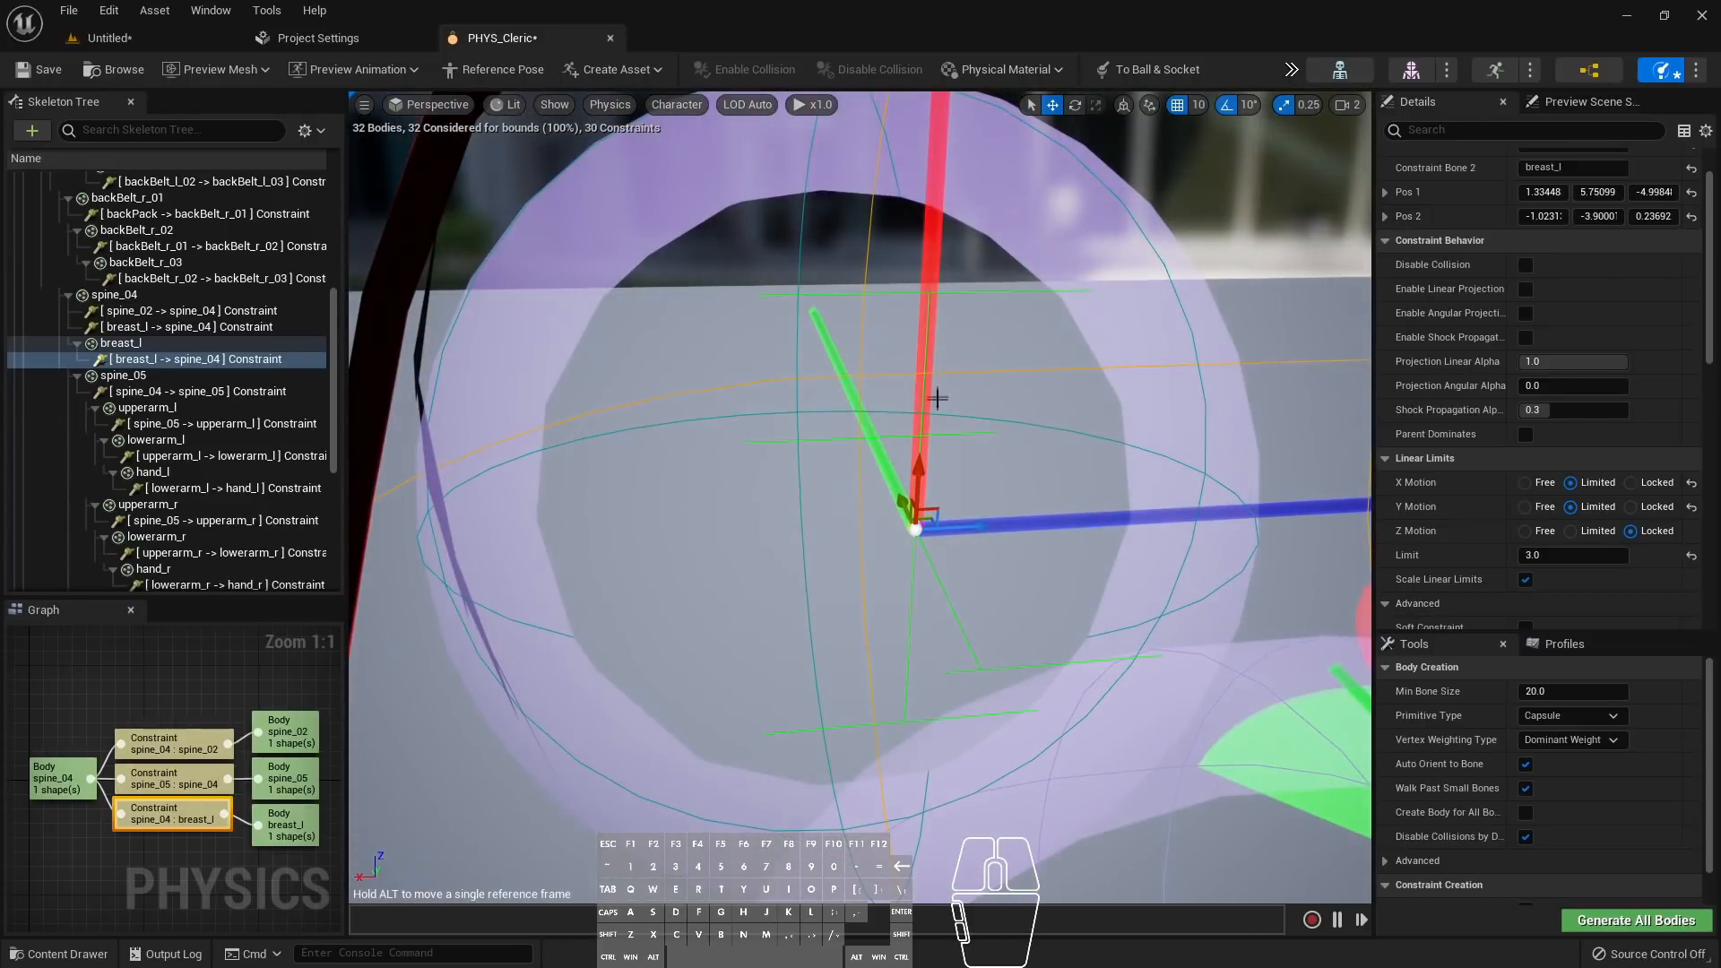
pyautogui.click(1652, 508)
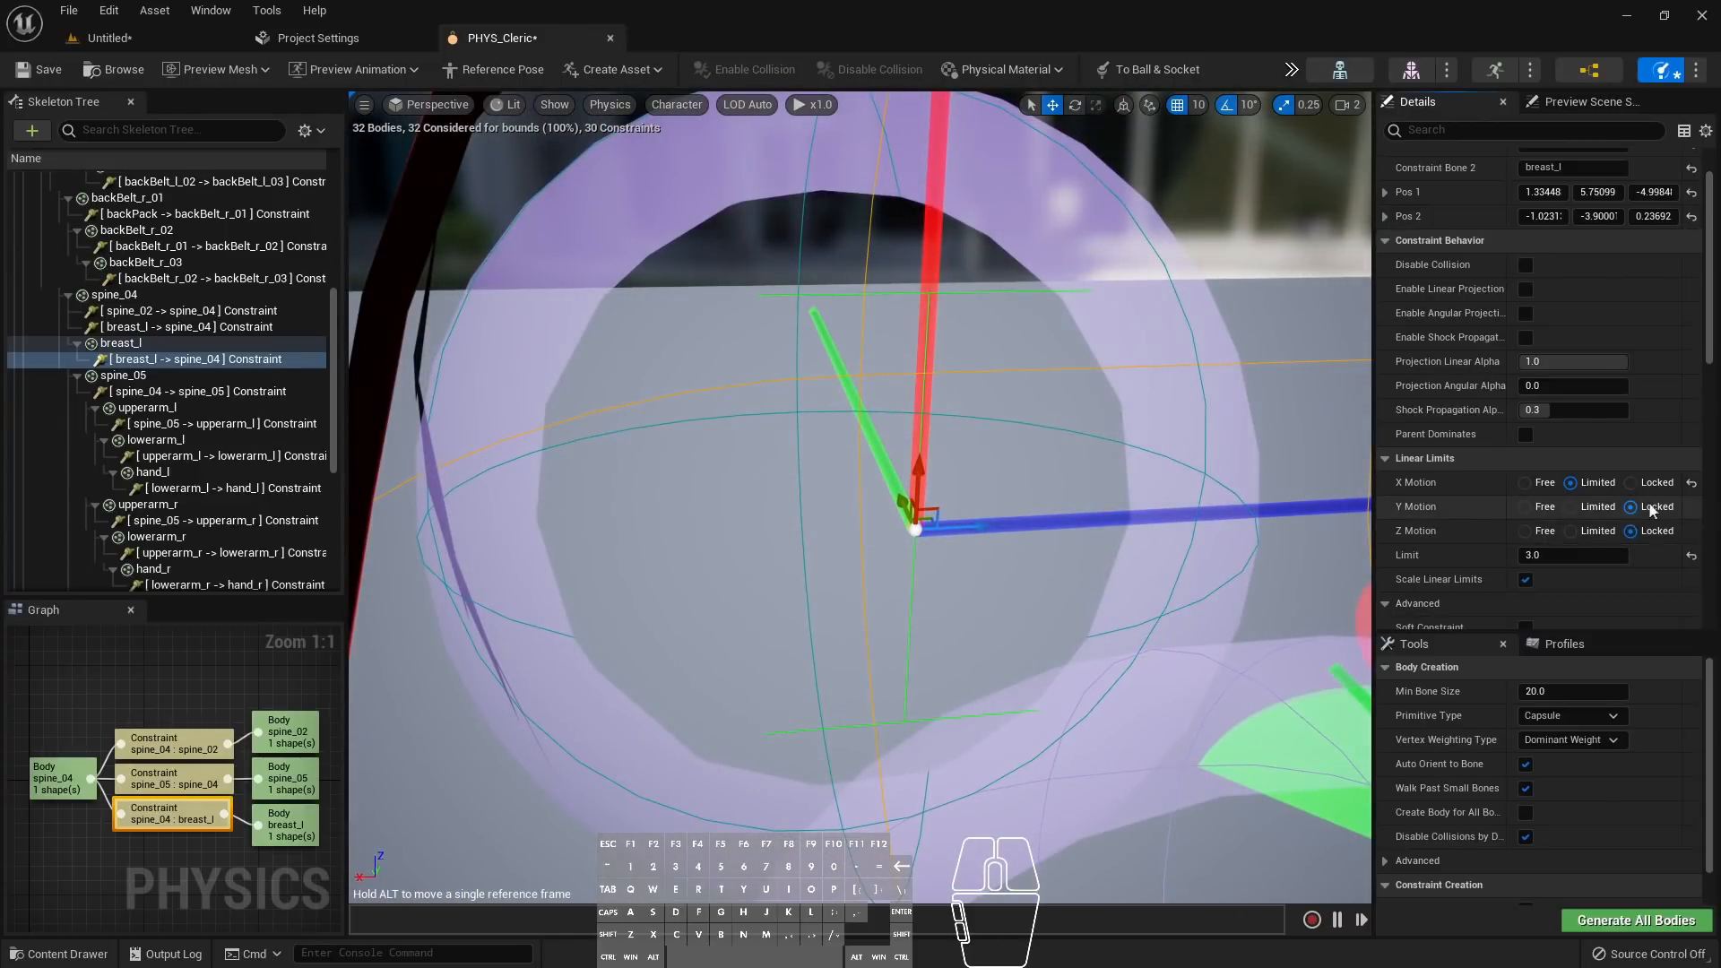
# Set the linear Z Motion of the breast_l to spine_04 constraint to Limited and inspect its axis from above
pyautogui.click(1569, 532)
pyautogui.moveTo(1118, 599); pyautogui.dragTo(916, 497, button='right')
pyautogui.press('w')
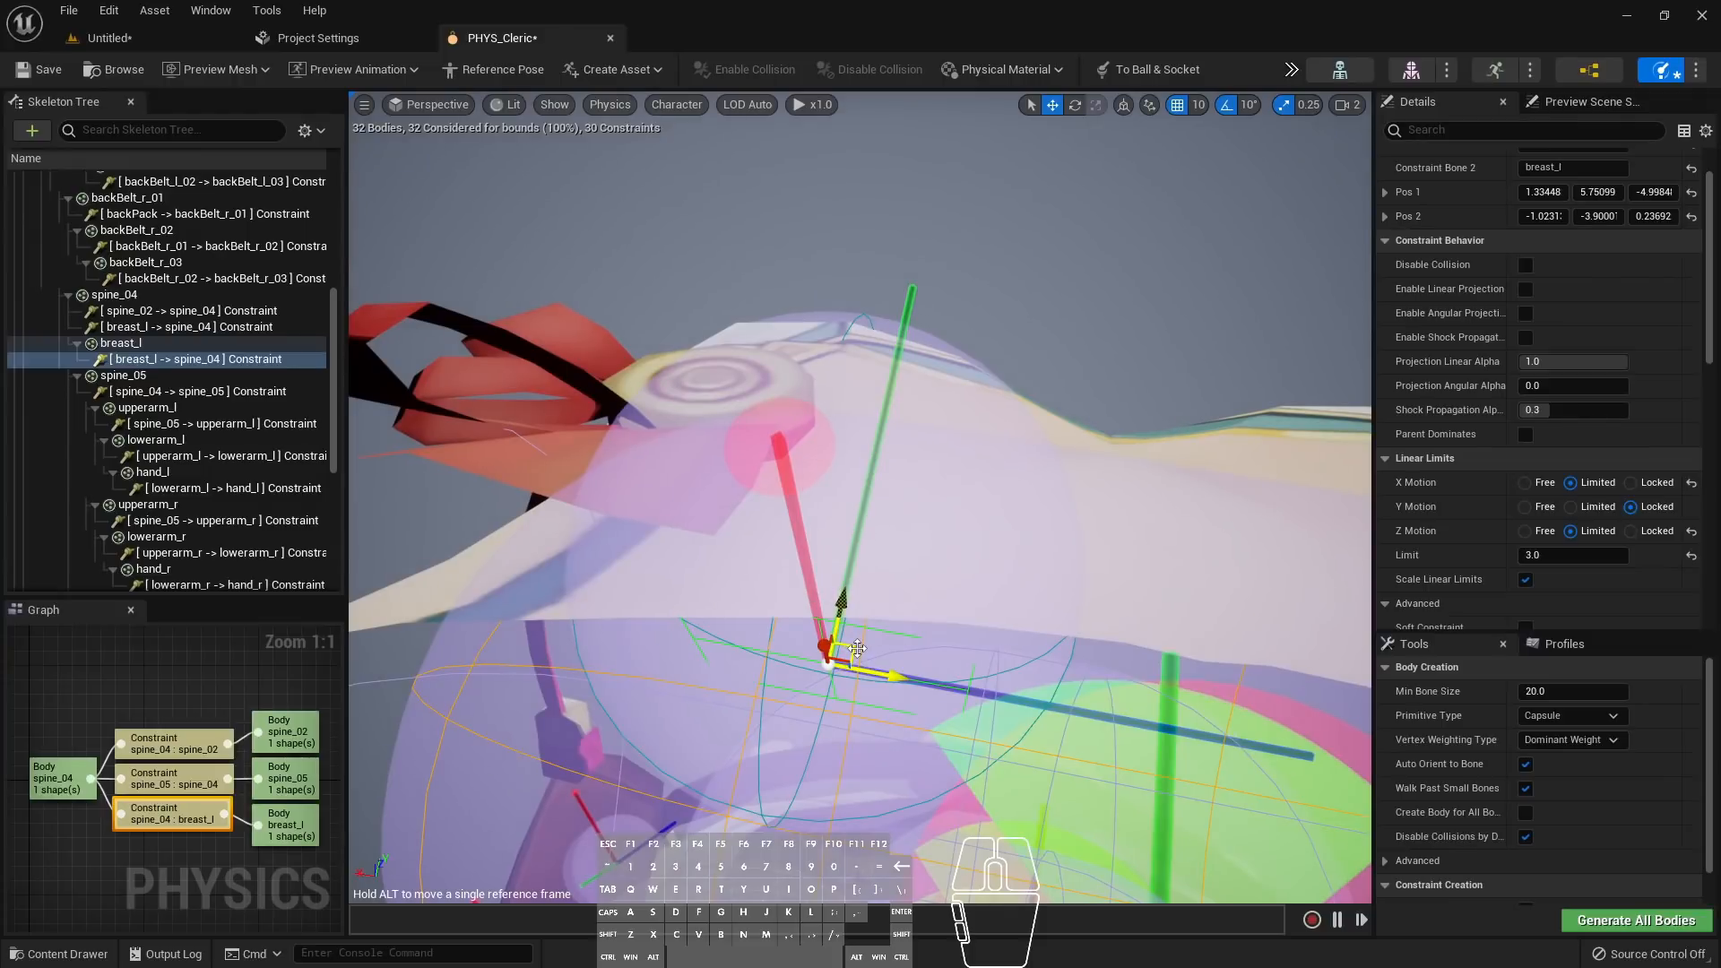
# Turn off rotation snapping and freely rotate the breast_l to spine_04 constraint frame about its upright axis
pyautogui.moveTo(858, 649); pyautogui.dragTo(855, 641)
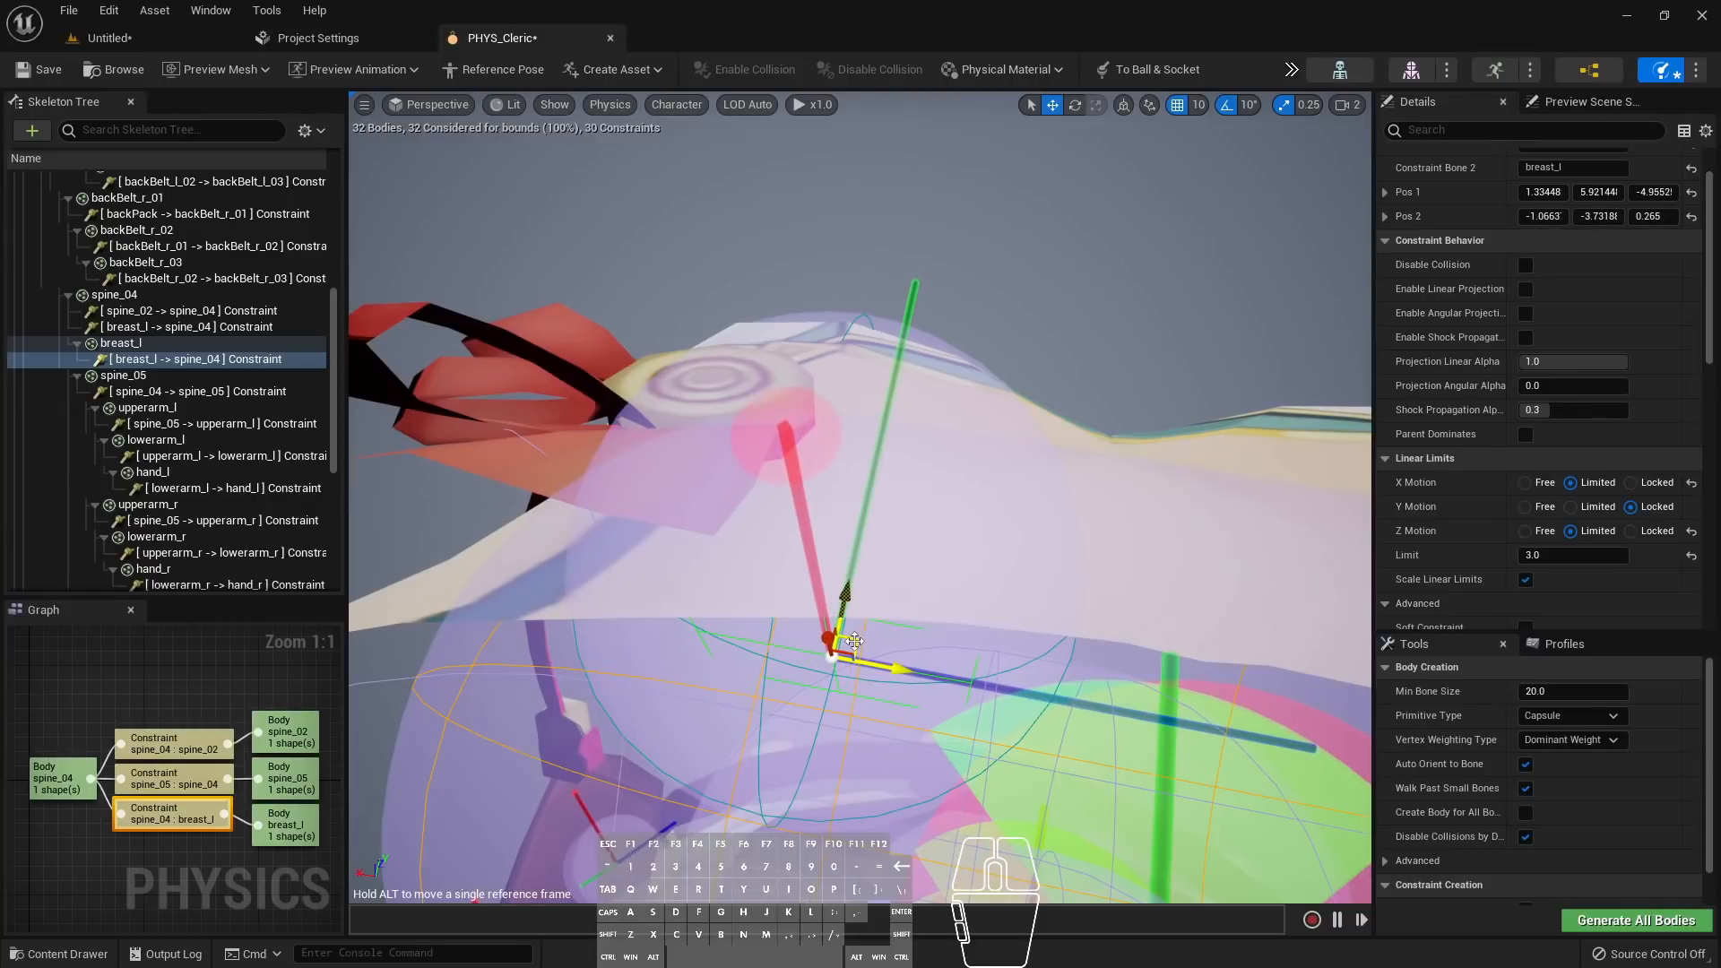
pyautogui.hotkey('ctrl', 'z')
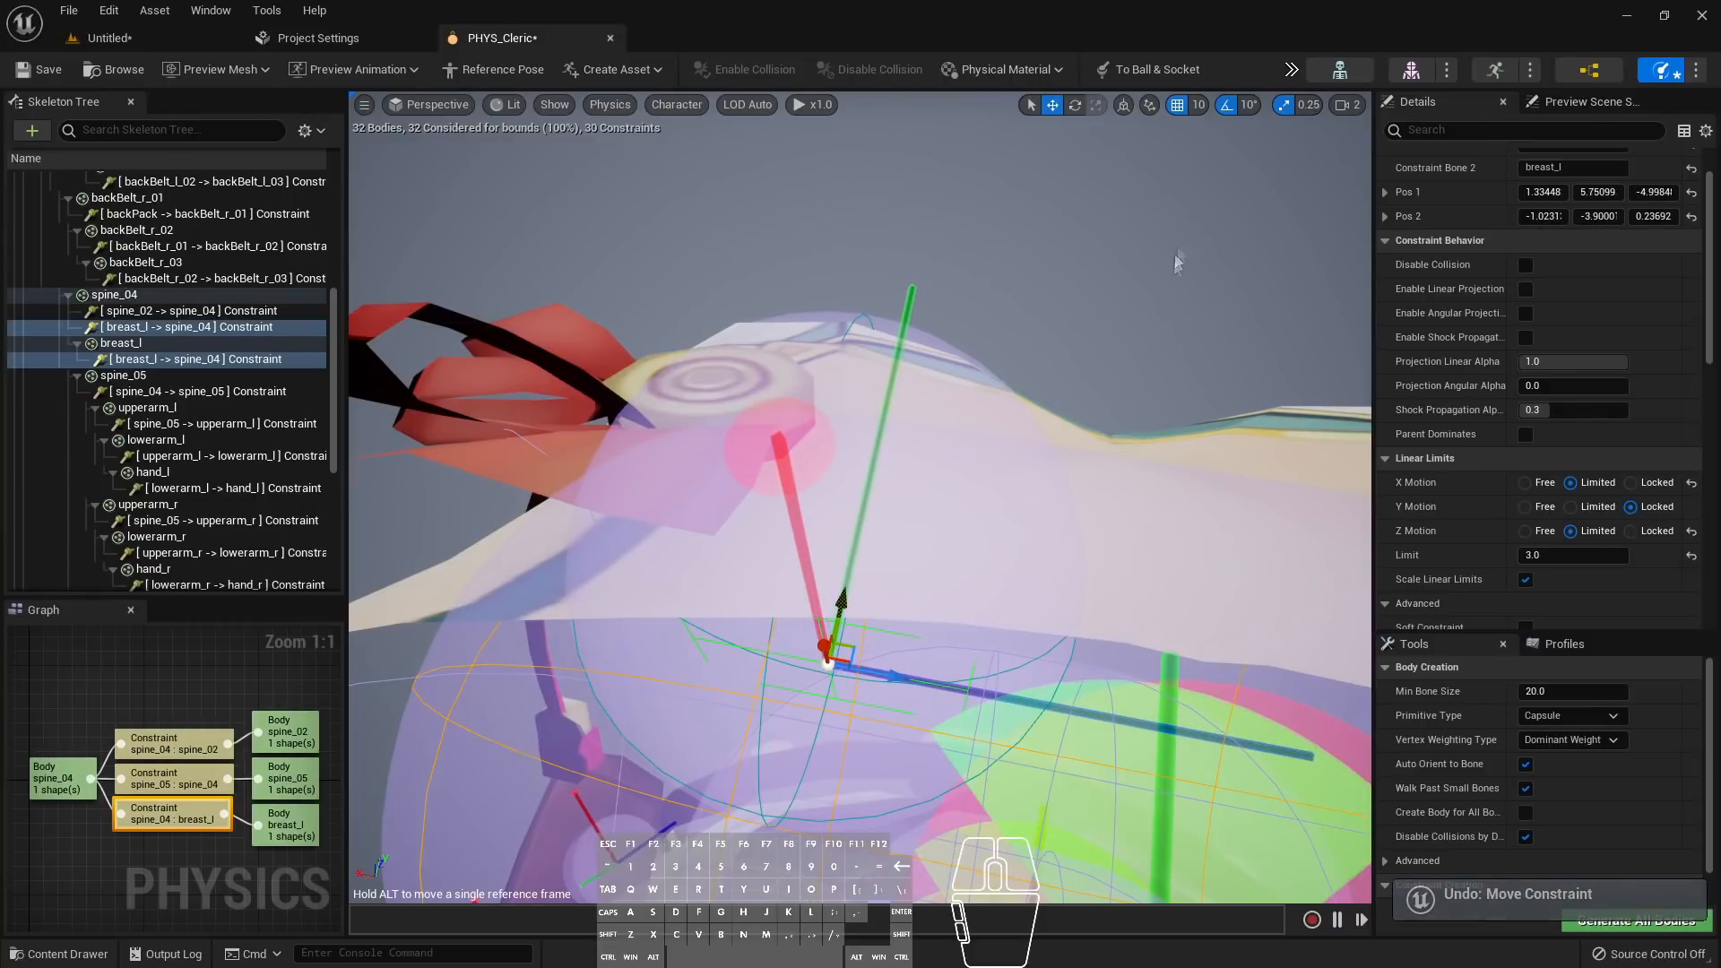
pyautogui.click(1075, 106)
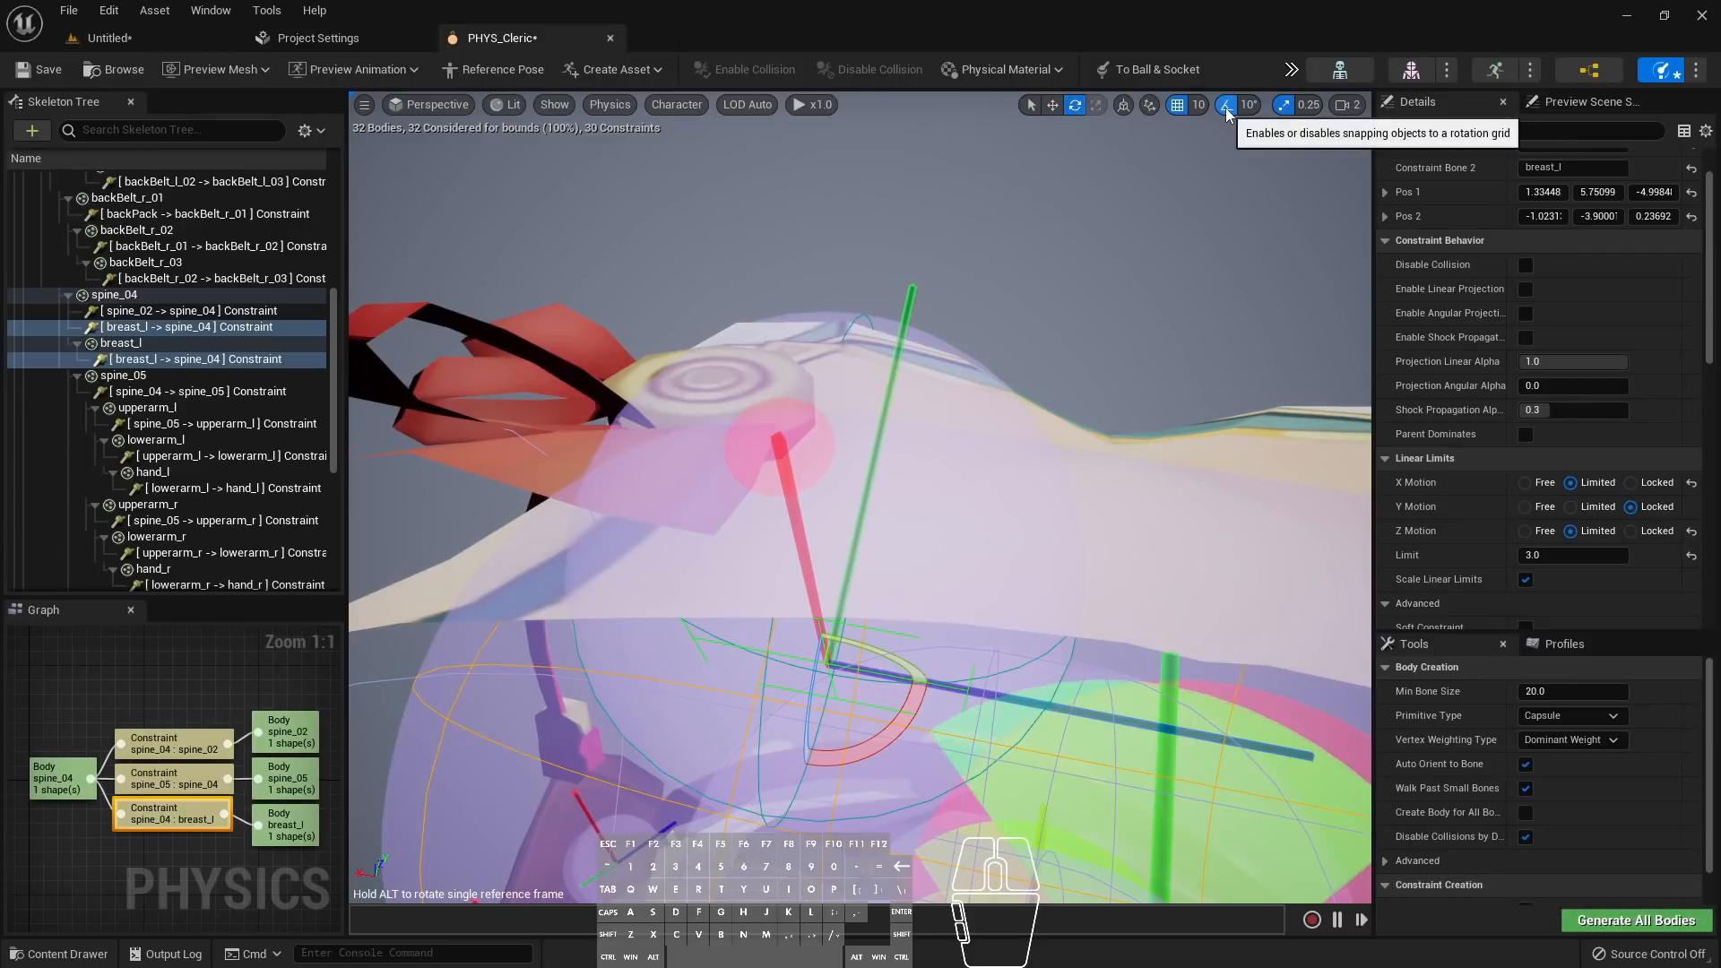
pyautogui.moveTo(910, 686); pyautogui.dragTo(887, 718)
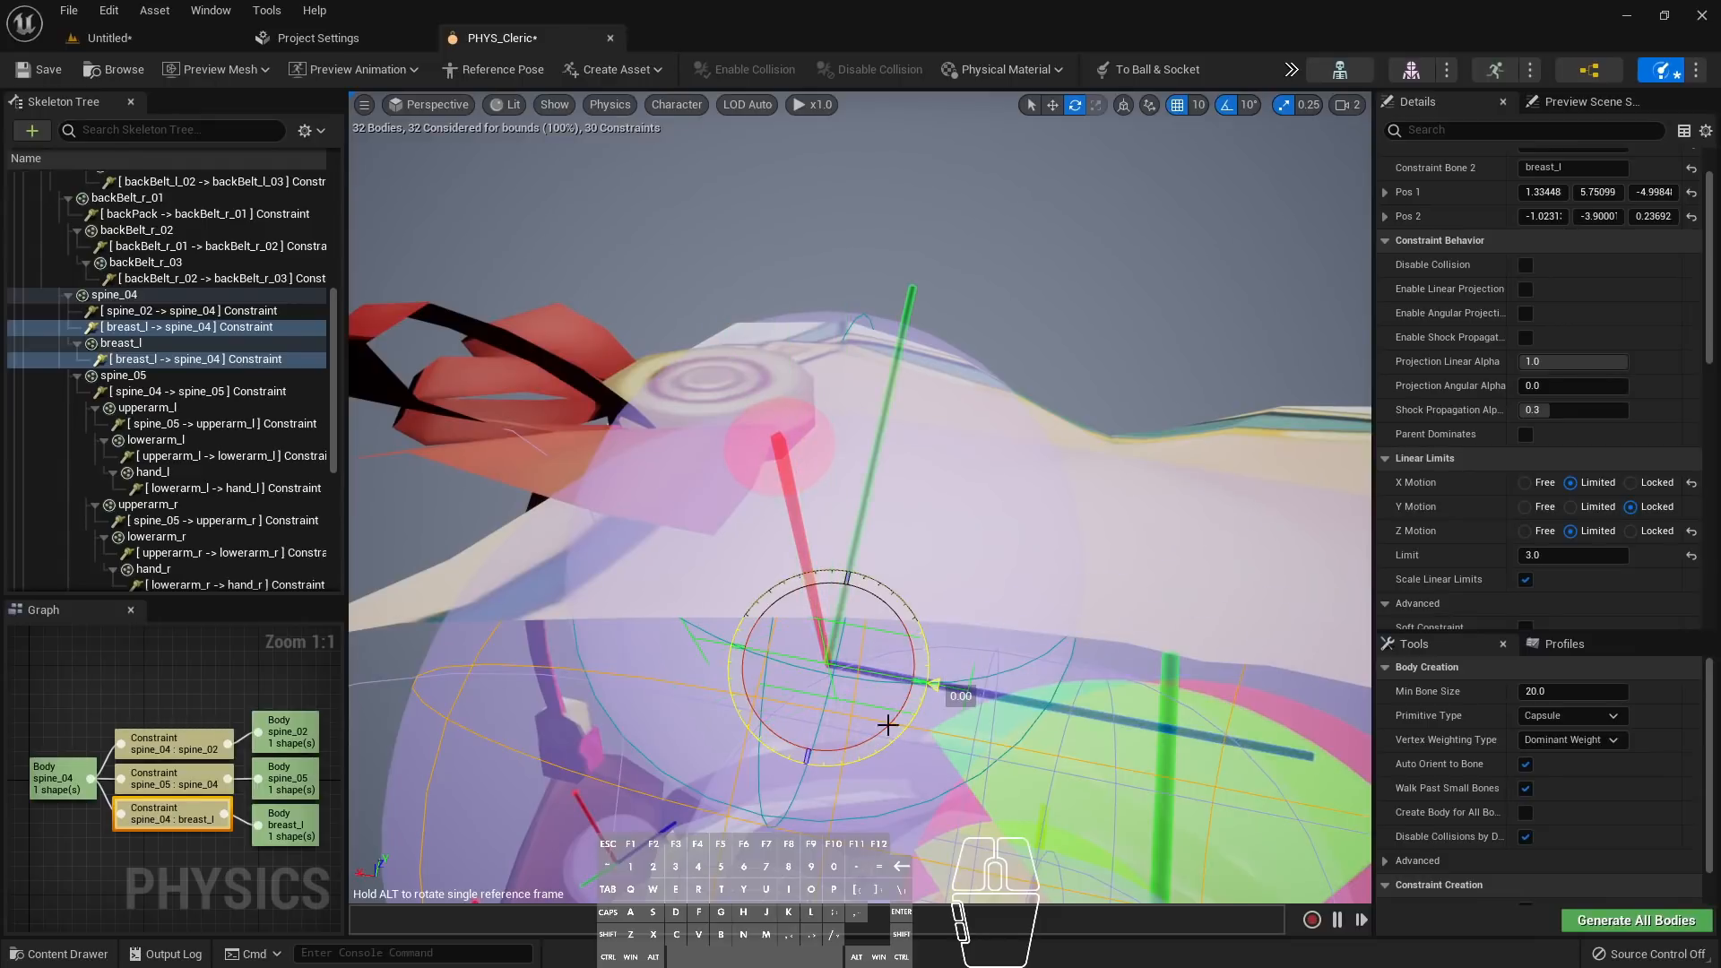
pyautogui.click(1230, 105)
pyautogui.moveTo(884, 756); pyautogui.dragTo(961, 792)
pyautogui.moveTo(961, 792); pyautogui.dragTo(970, 830, button='right')
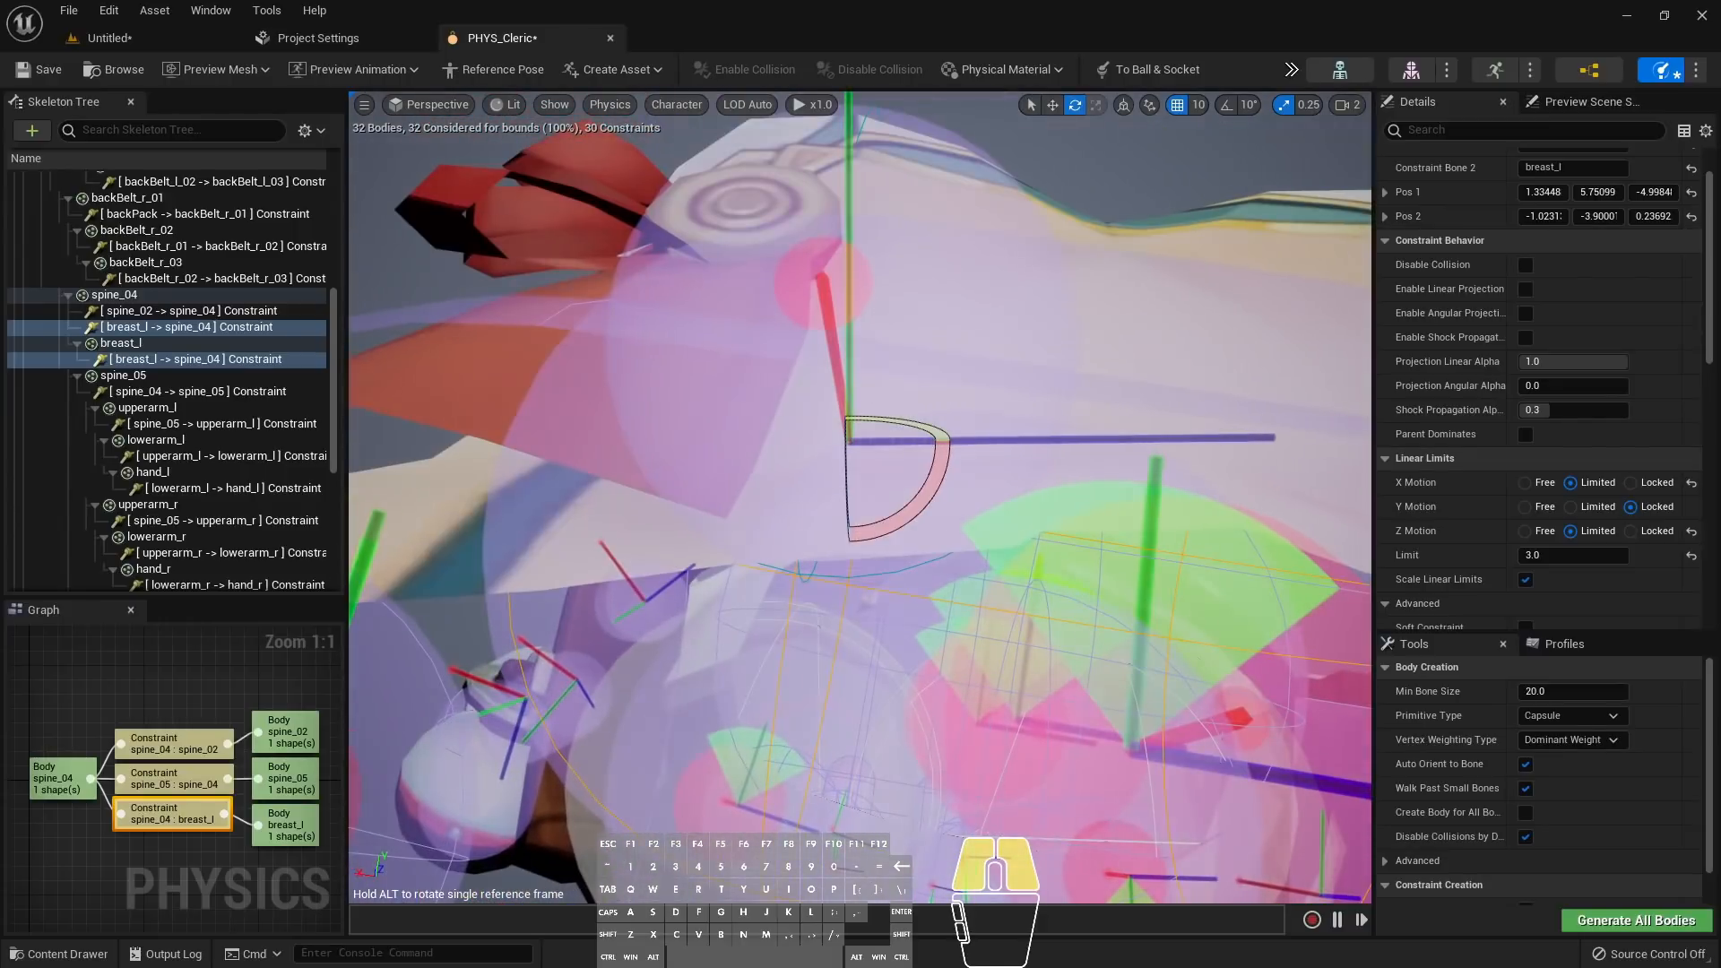
pyautogui.moveTo(970, 830); pyautogui.dragTo(998, 690)
# Try linear Limit values of 15 and then 10 for the breast_l to spine_04 constraint and check the range in the viewport
pyautogui.moveTo(888, 582); pyautogui.dragTo(1130, 542, button='right')
pyautogui.press('a')
pyautogui.click(1554, 557)
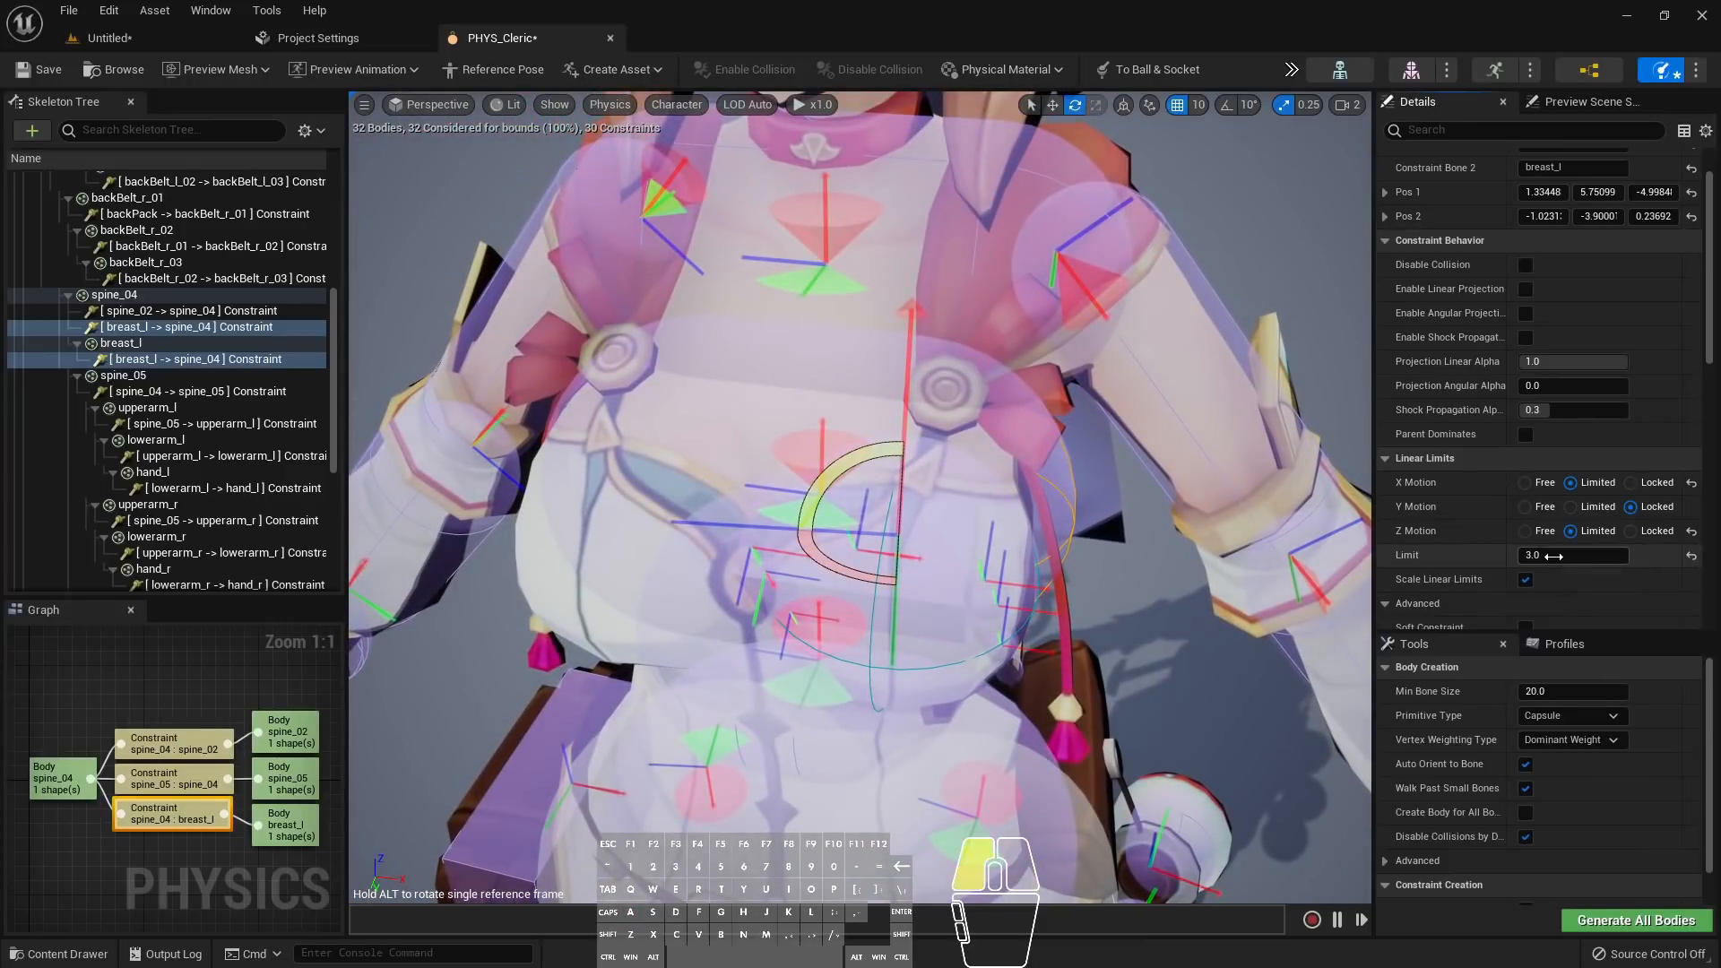
pyautogui.write('15')
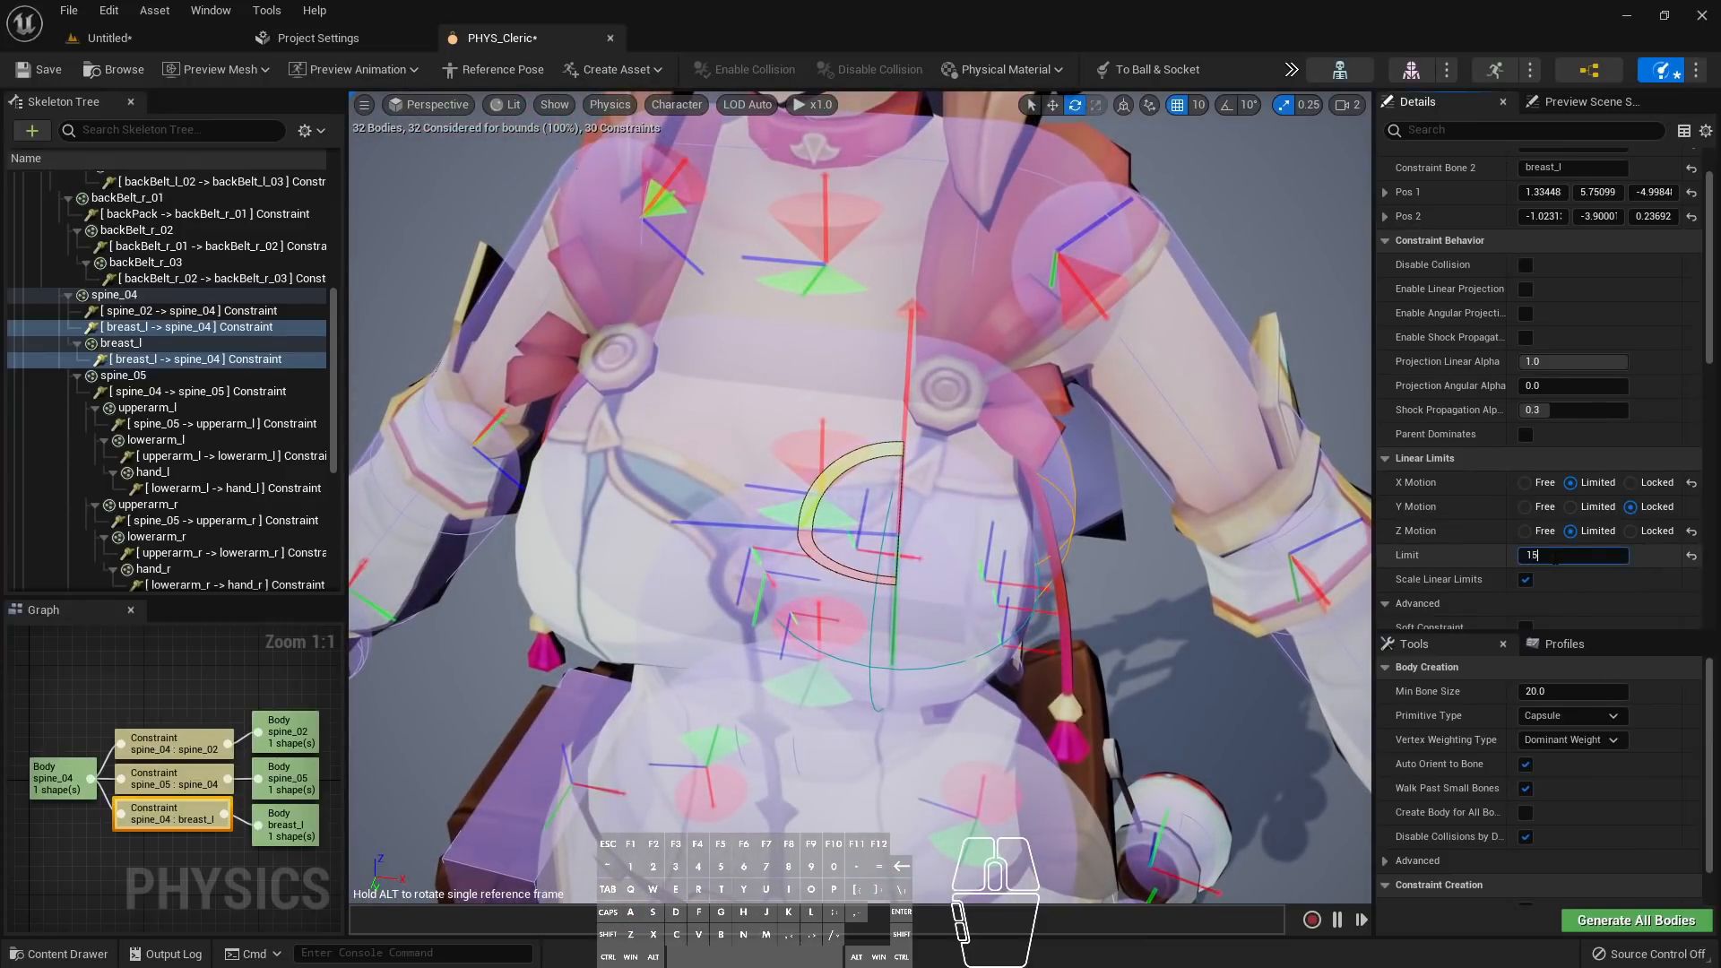
pyautogui.press('Return')
pyautogui.moveTo(896, 537)
pyautogui.mouseDown(button='right')
pyautogui.moveTo(910, 484)
pyautogui.moveTo(919, 560)
pyautogui.mouseUp(button='right')
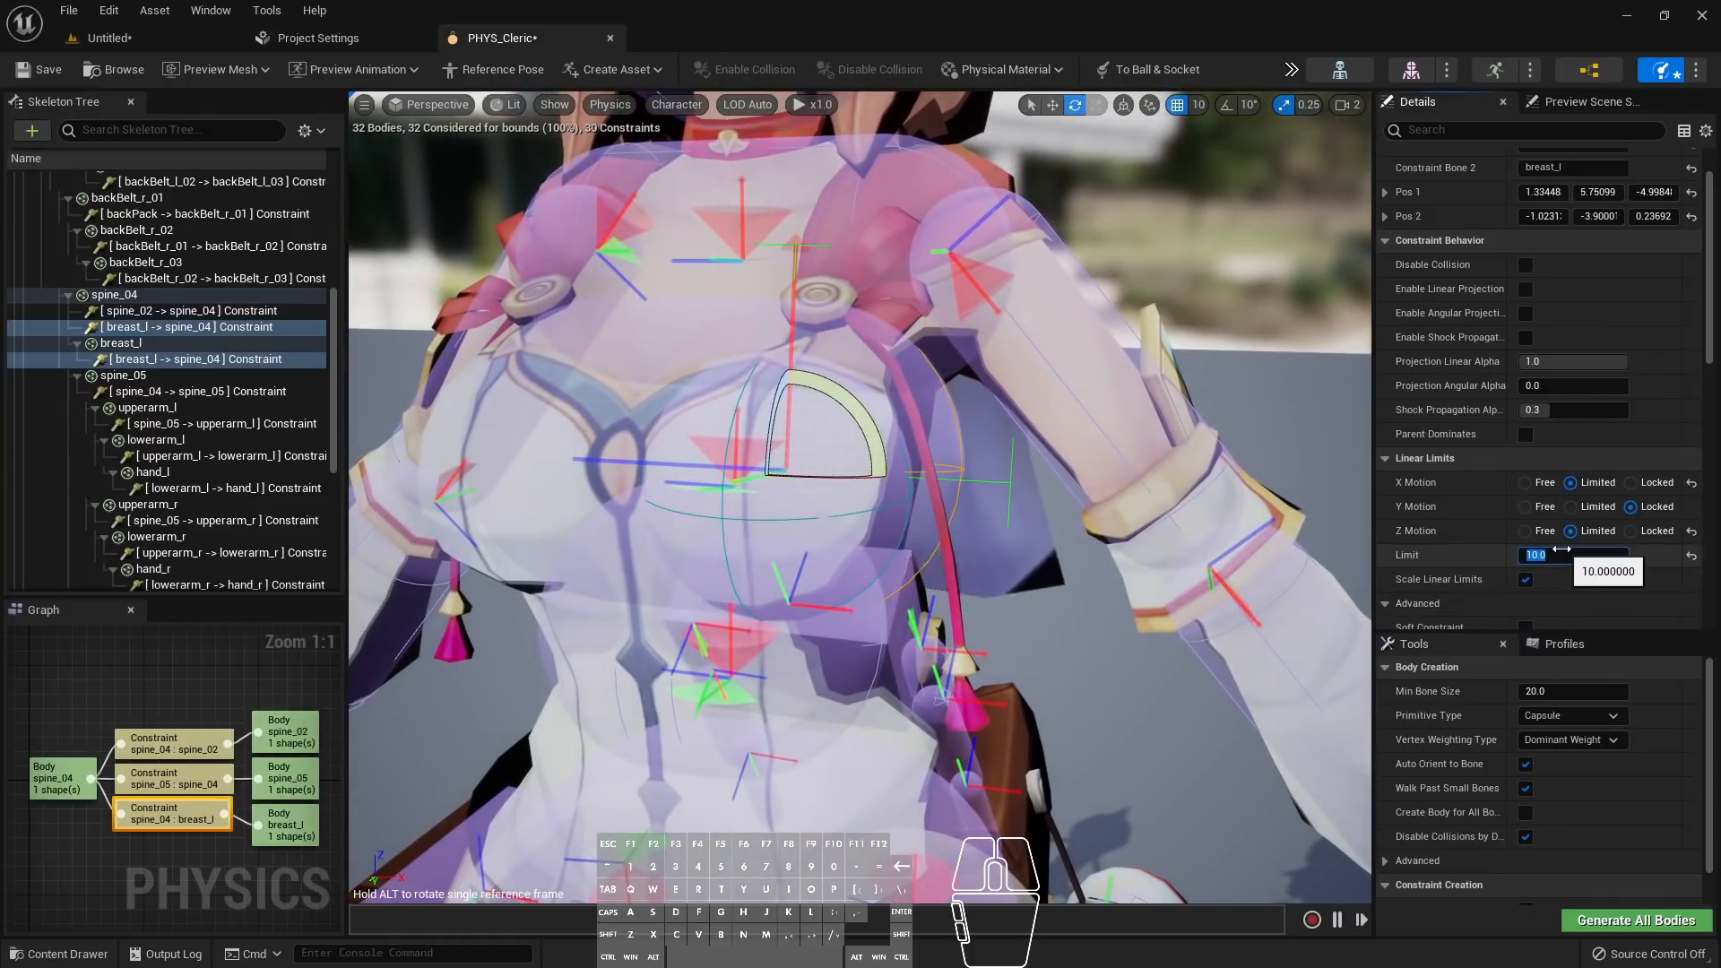
# Freely rotate the breast_l to spine_04 constraint frame so its limit axes follow the chest's shape, checking it from several angles
pyautogui.moveTo(1029, 647); pyautogui.dragTo(995, 686)
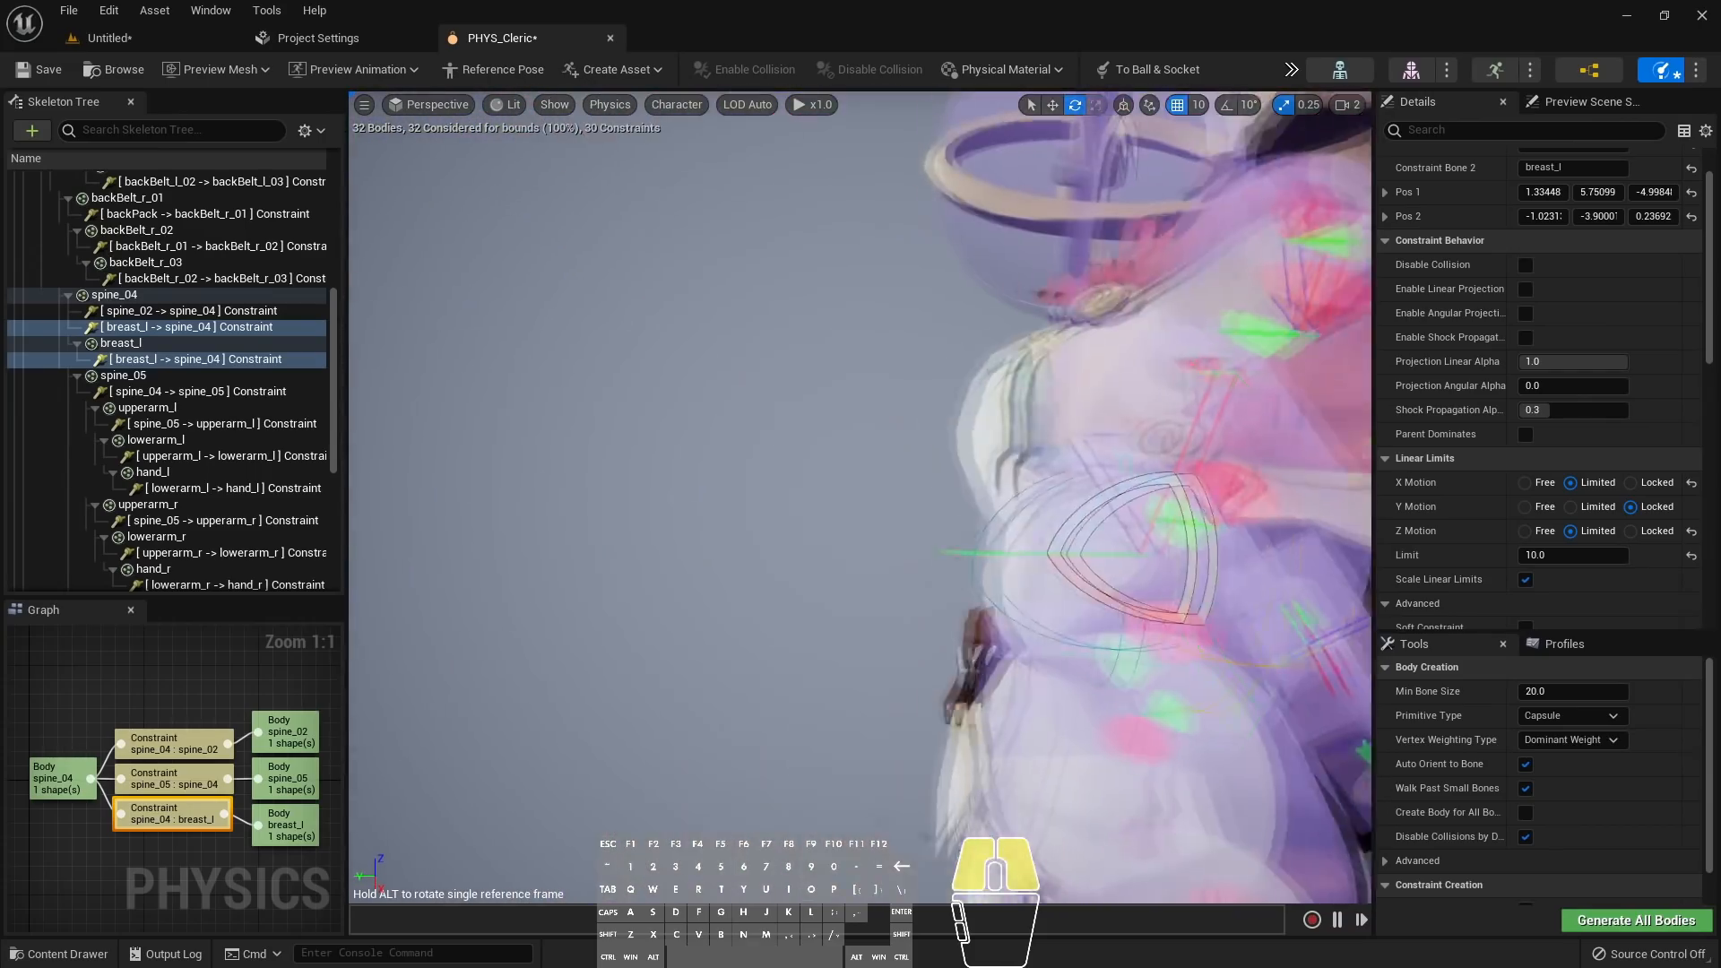
pyautogui.moveTo(995, 686); pyautogui.dragTo(1031, 699, button='right')
pyautogui.moveTo(1031, 699); pyautogui.dragTo(882, 560)
pyautogui.moveTo(682, 474); pyautogui.dragTo(863, 525)
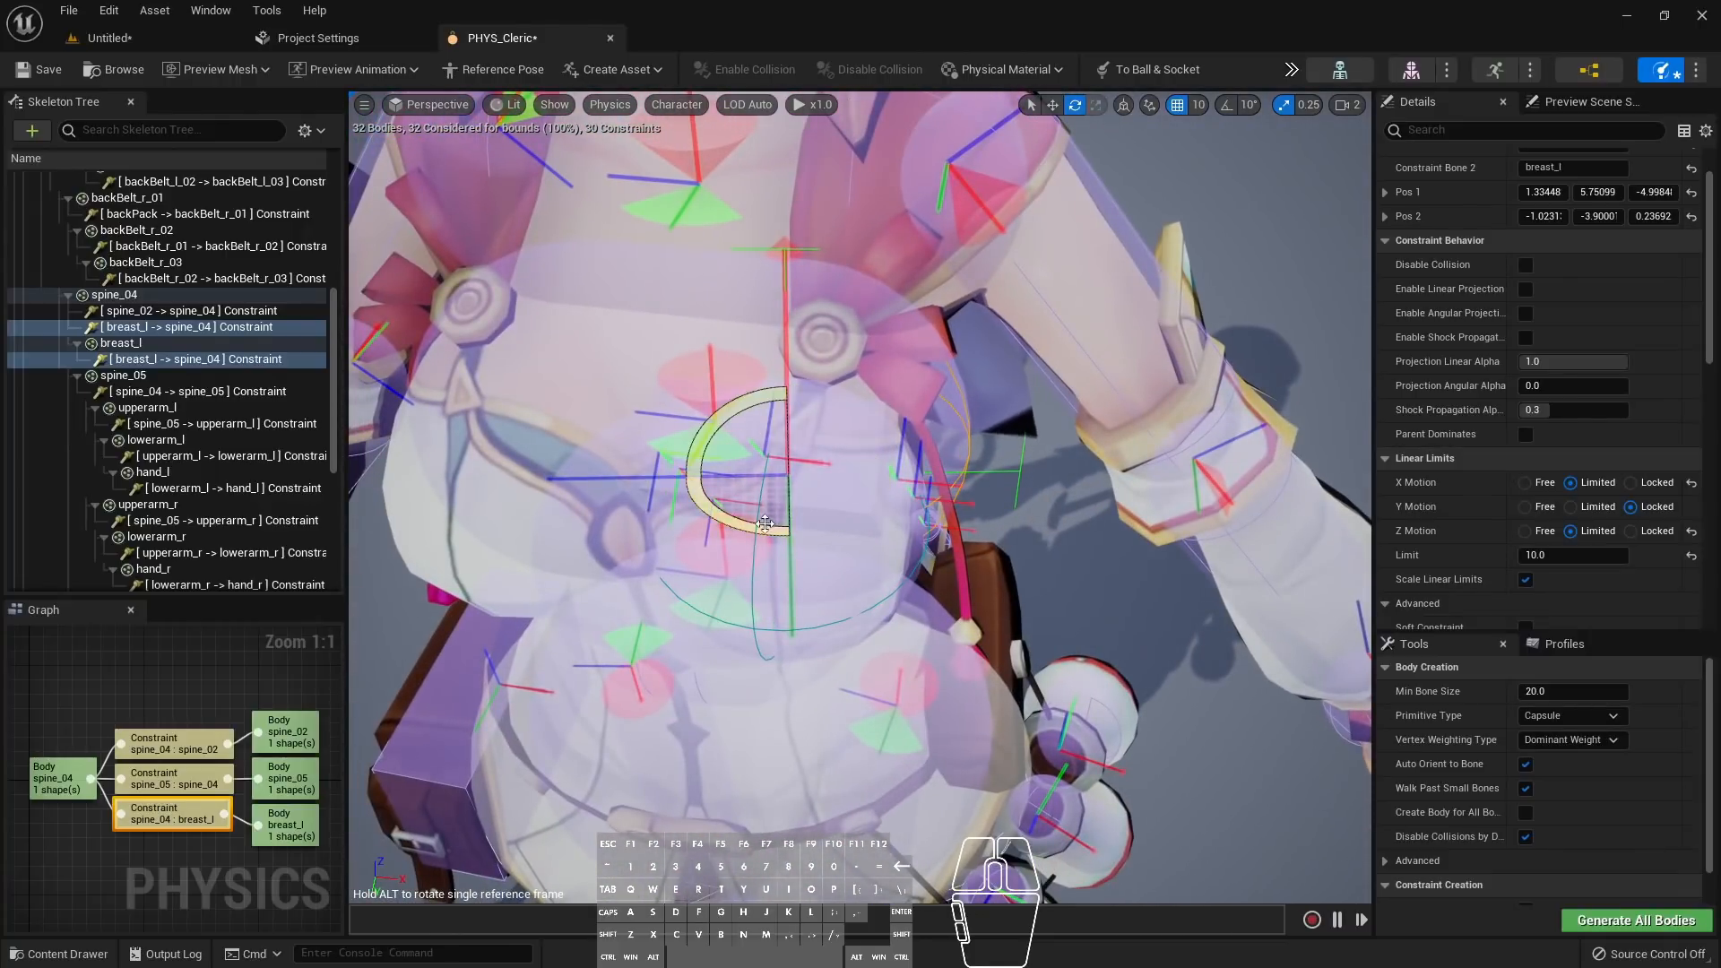
pyautogui.moveTo(682, 474); pyautogui.dragTo(764, 607)
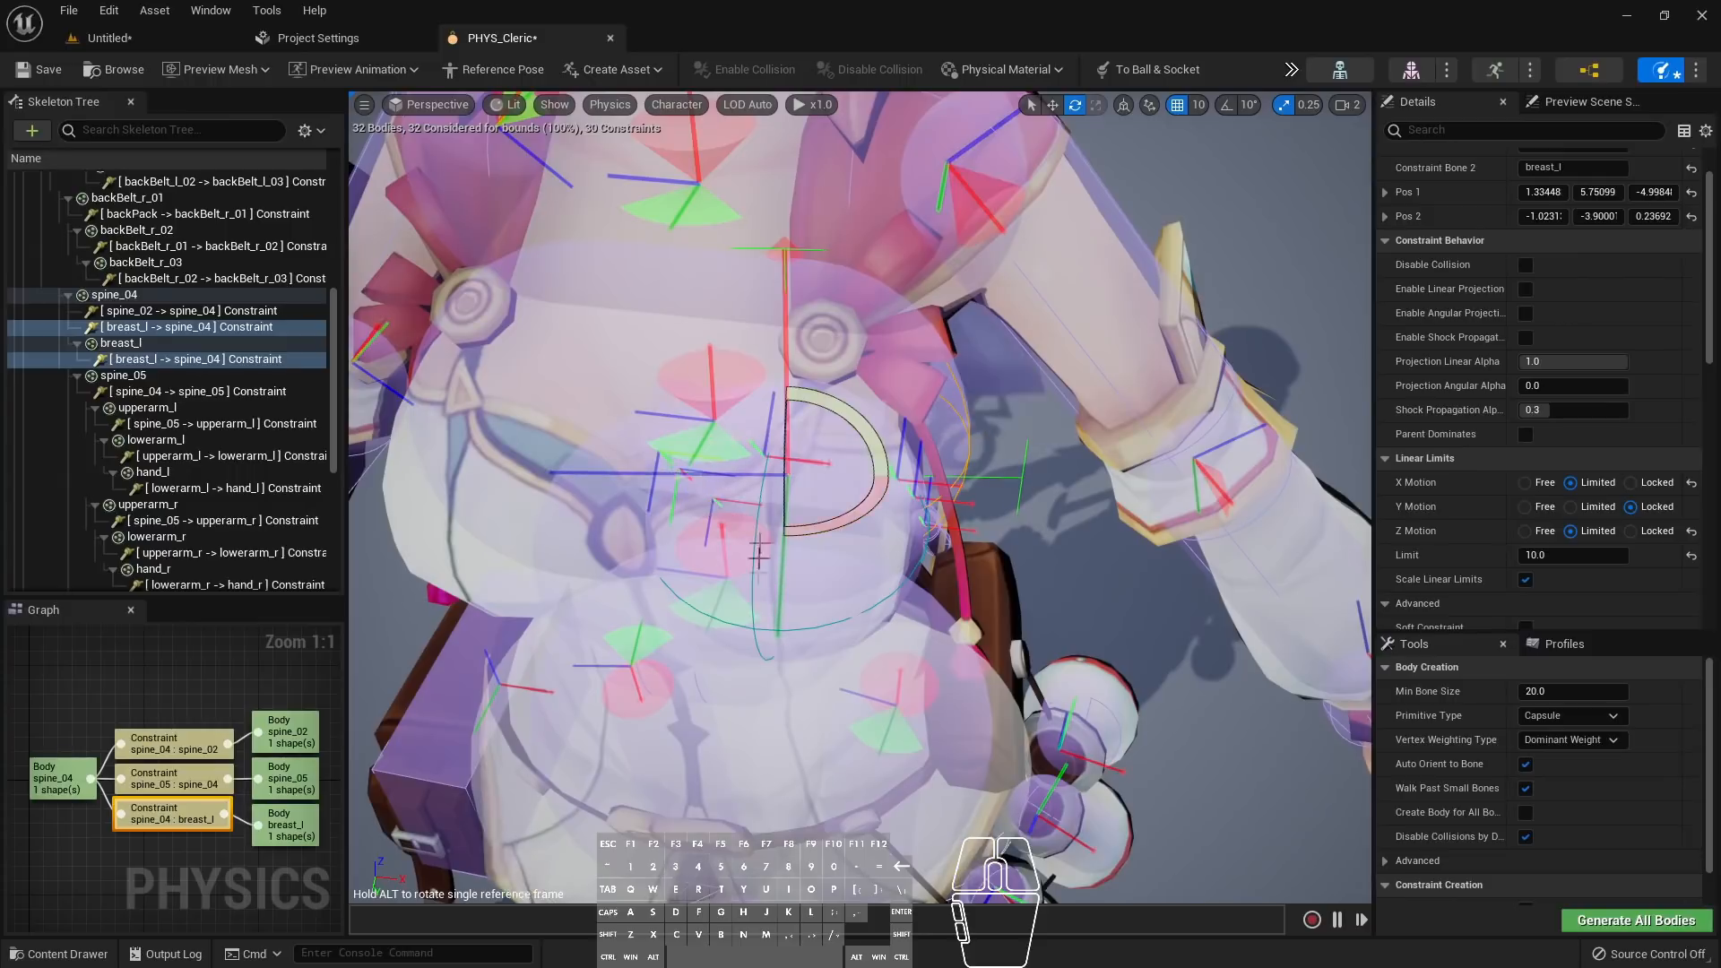
pyautogui.moveTo(889, 587)
pyautogui.mouseDown(button='right')
pyautogui.moveTo(923, 628)
pyautogui.moveTo(923, 717)
pyautogui.moveTo(923, 573)
pyautogui.moveTo(932, 717)
pyautogui.moveTo(877, 563)
pyautogui.mouseUp(button='right')
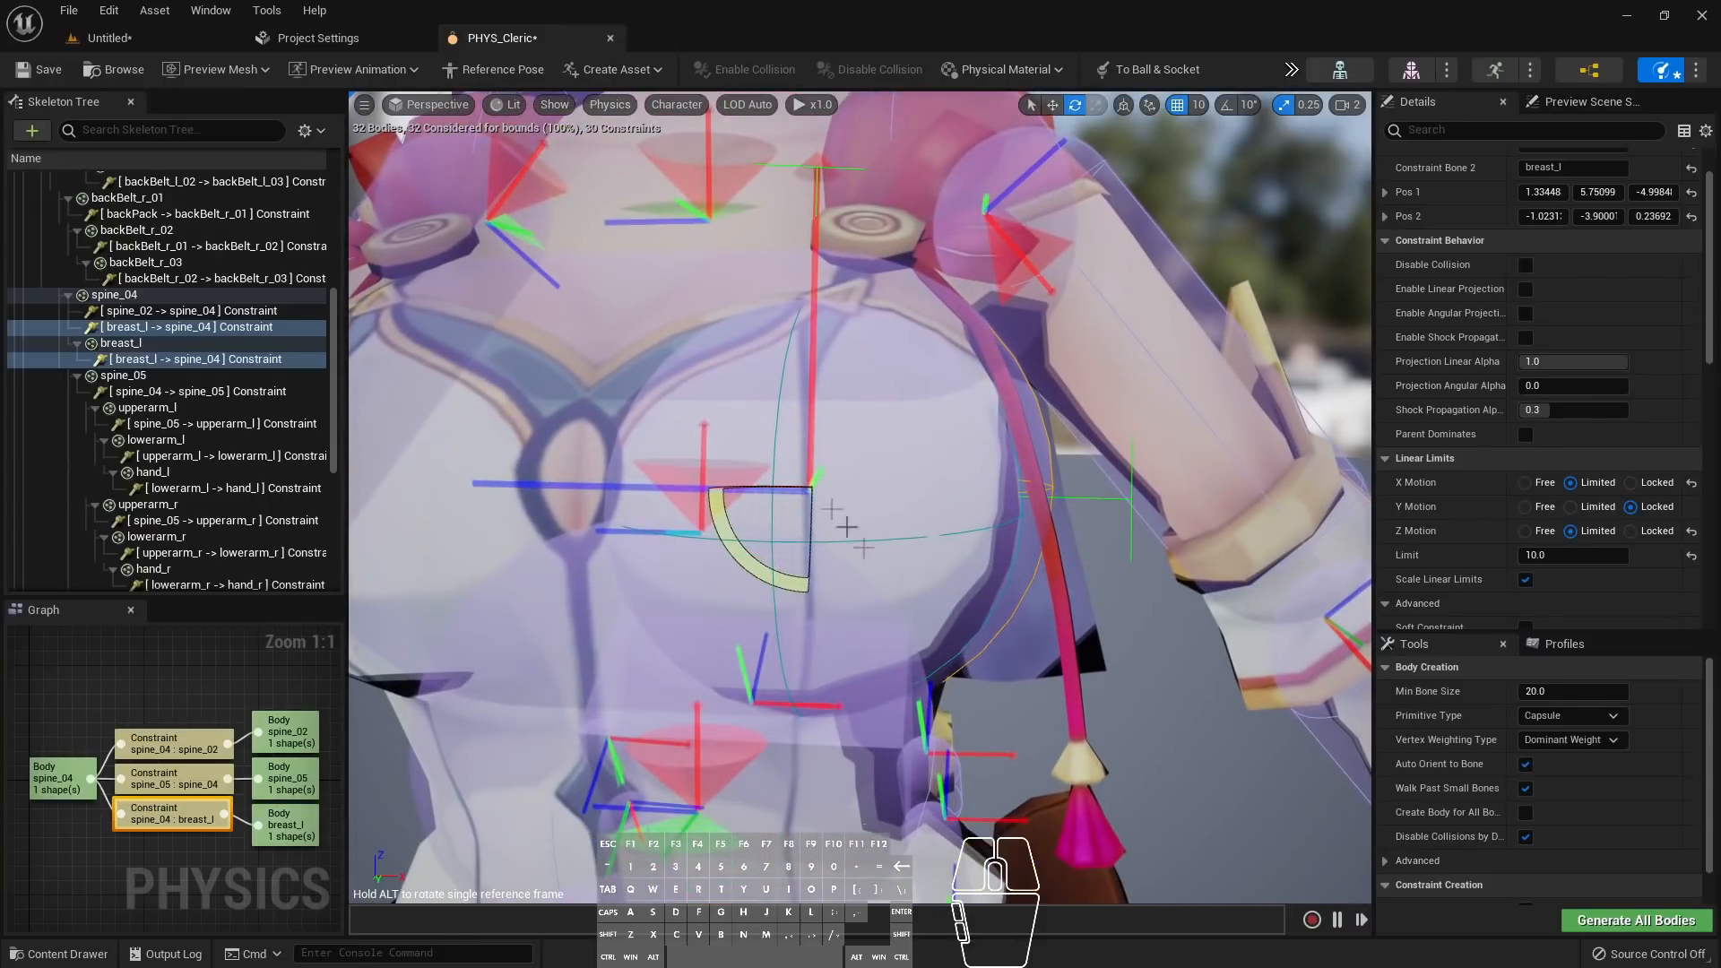
pyautogui.moveTo(779, 489); pyautogui.dragTo(776, 493)
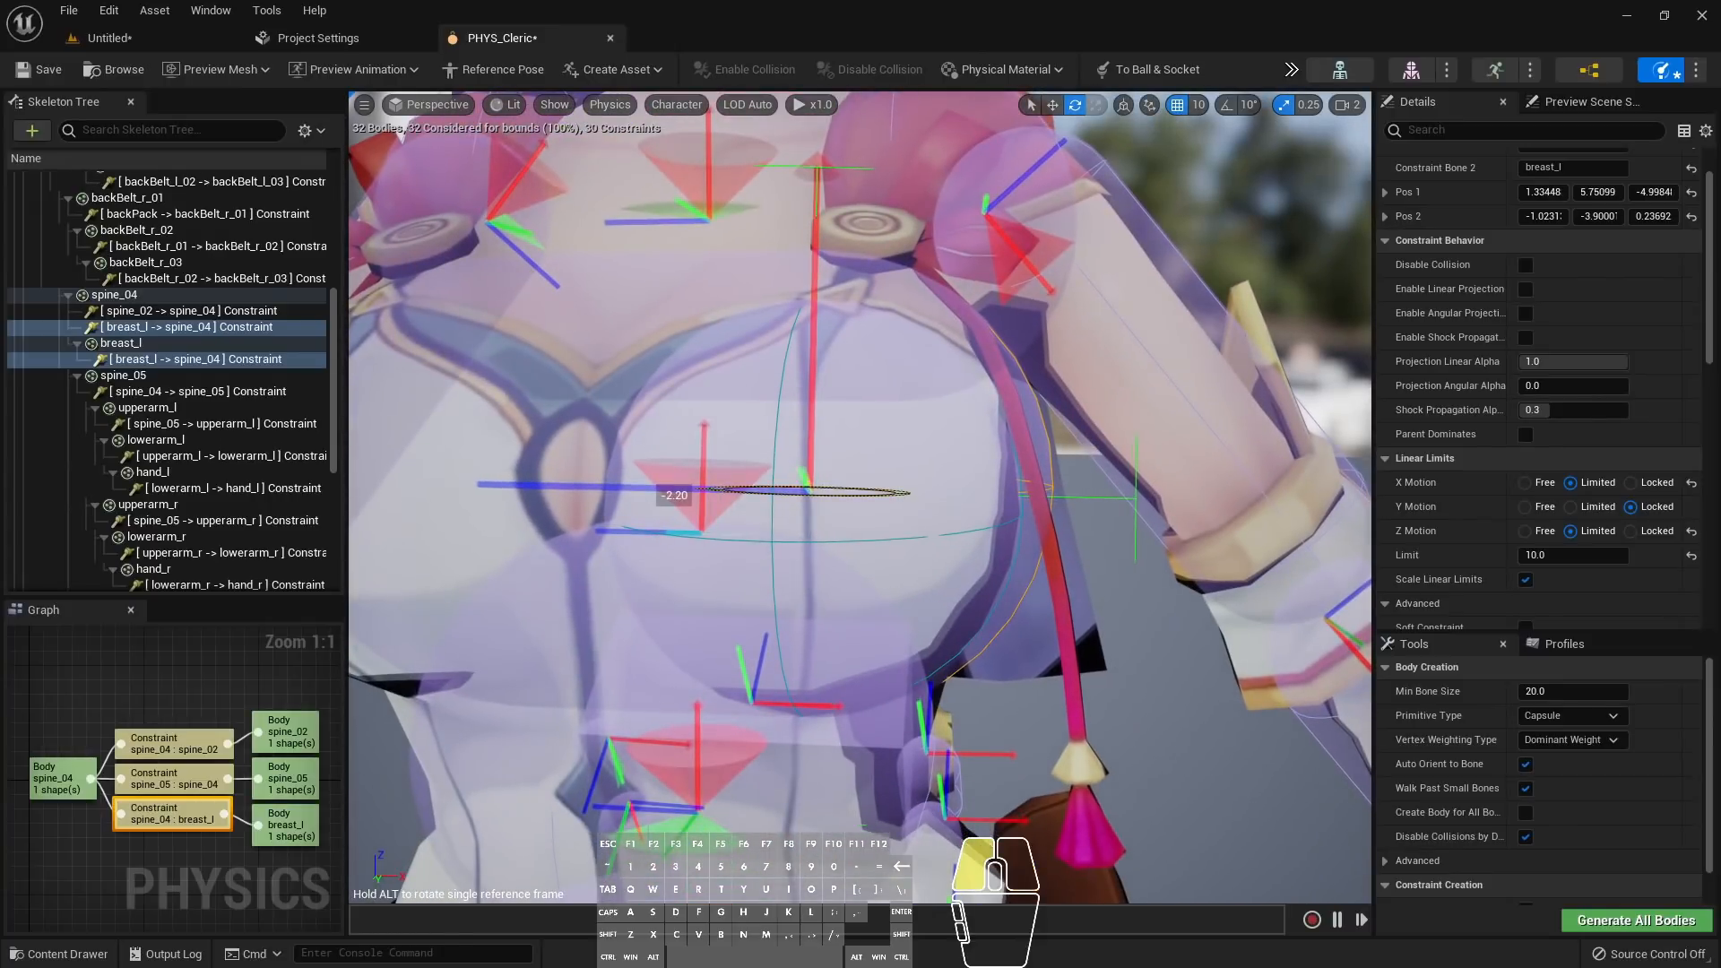
pyautogui.moveTo(776, 493); pyautogui.dragTo(899, 618)
pyautogui.moveTo(899, 618)
pyautogui.mouseDown(button='right')
pyautogui.moveTo(807, 699)
pyautogui.moveTo(923, 717)
pyautogui.moveTo(927, 643)
pyautogui.moveTo(950, 628)
pyautogui.moveTo(897, 637)
pyautogui.mouseUp(button='right')
# Set the linear Limit of the breast_l to spine_04 constraint to 3
pyautogui.click(1548, 555)
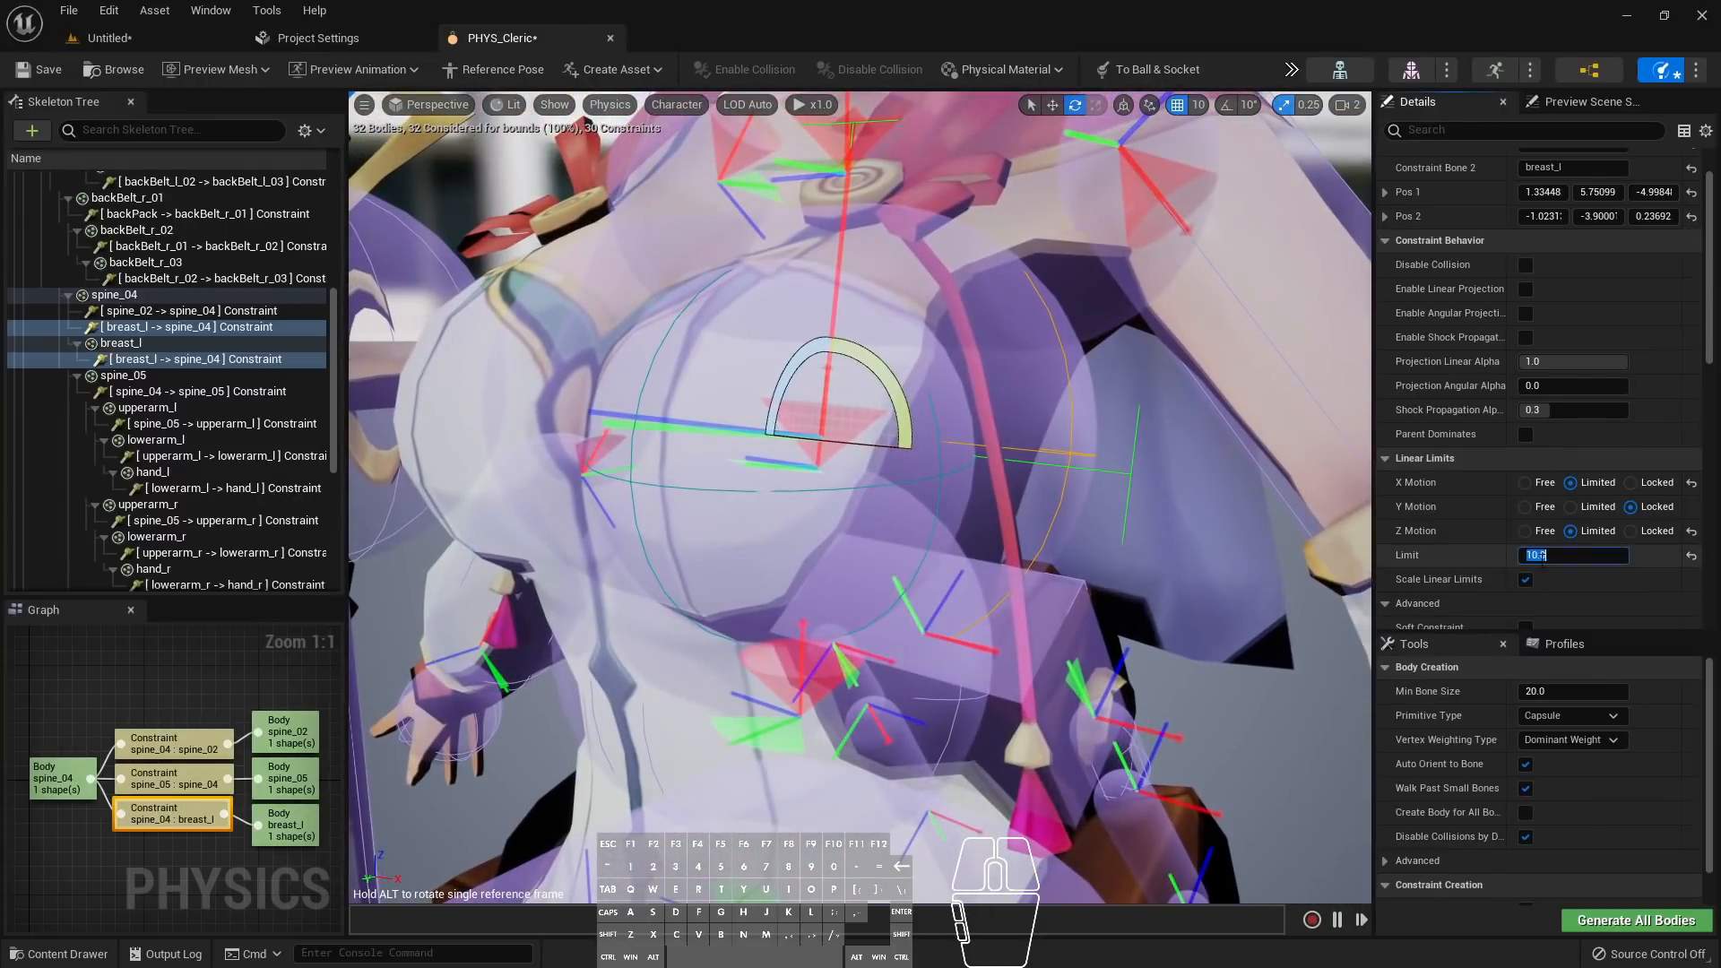
pyautogui.write('3')
pyautogui.press('Return')
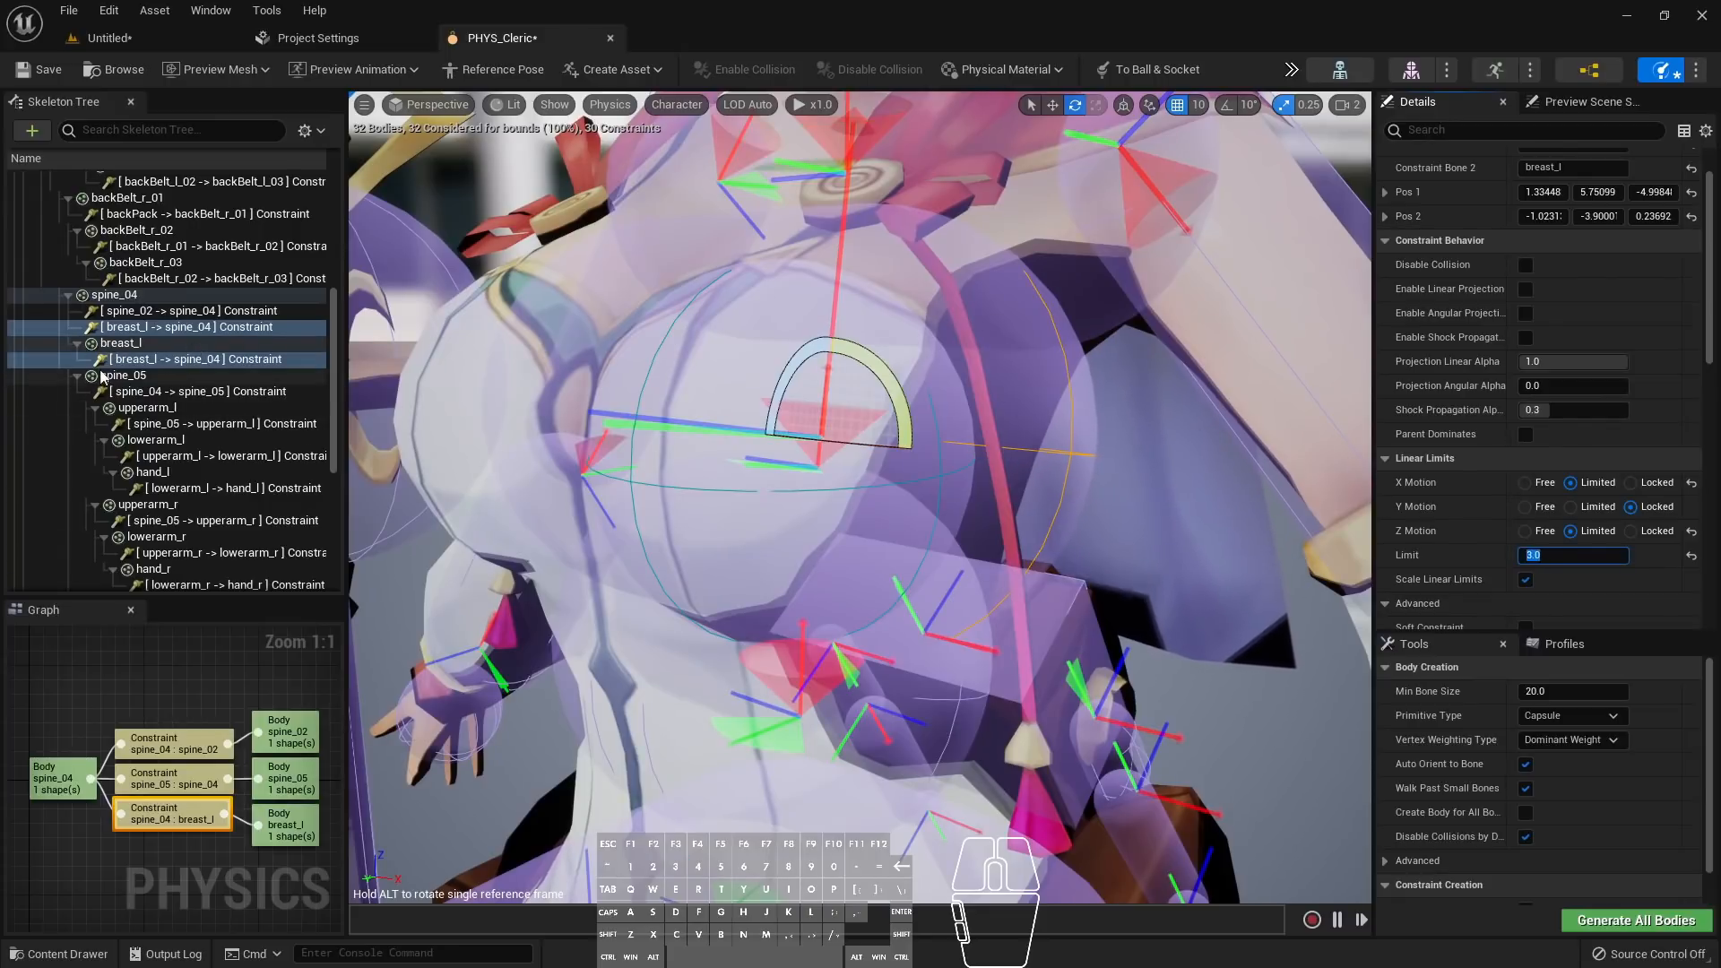
# Simulate only the breast_l body, pull it sideways several times to test its motion, and end the simulation
pyautogui.click(138, 347)
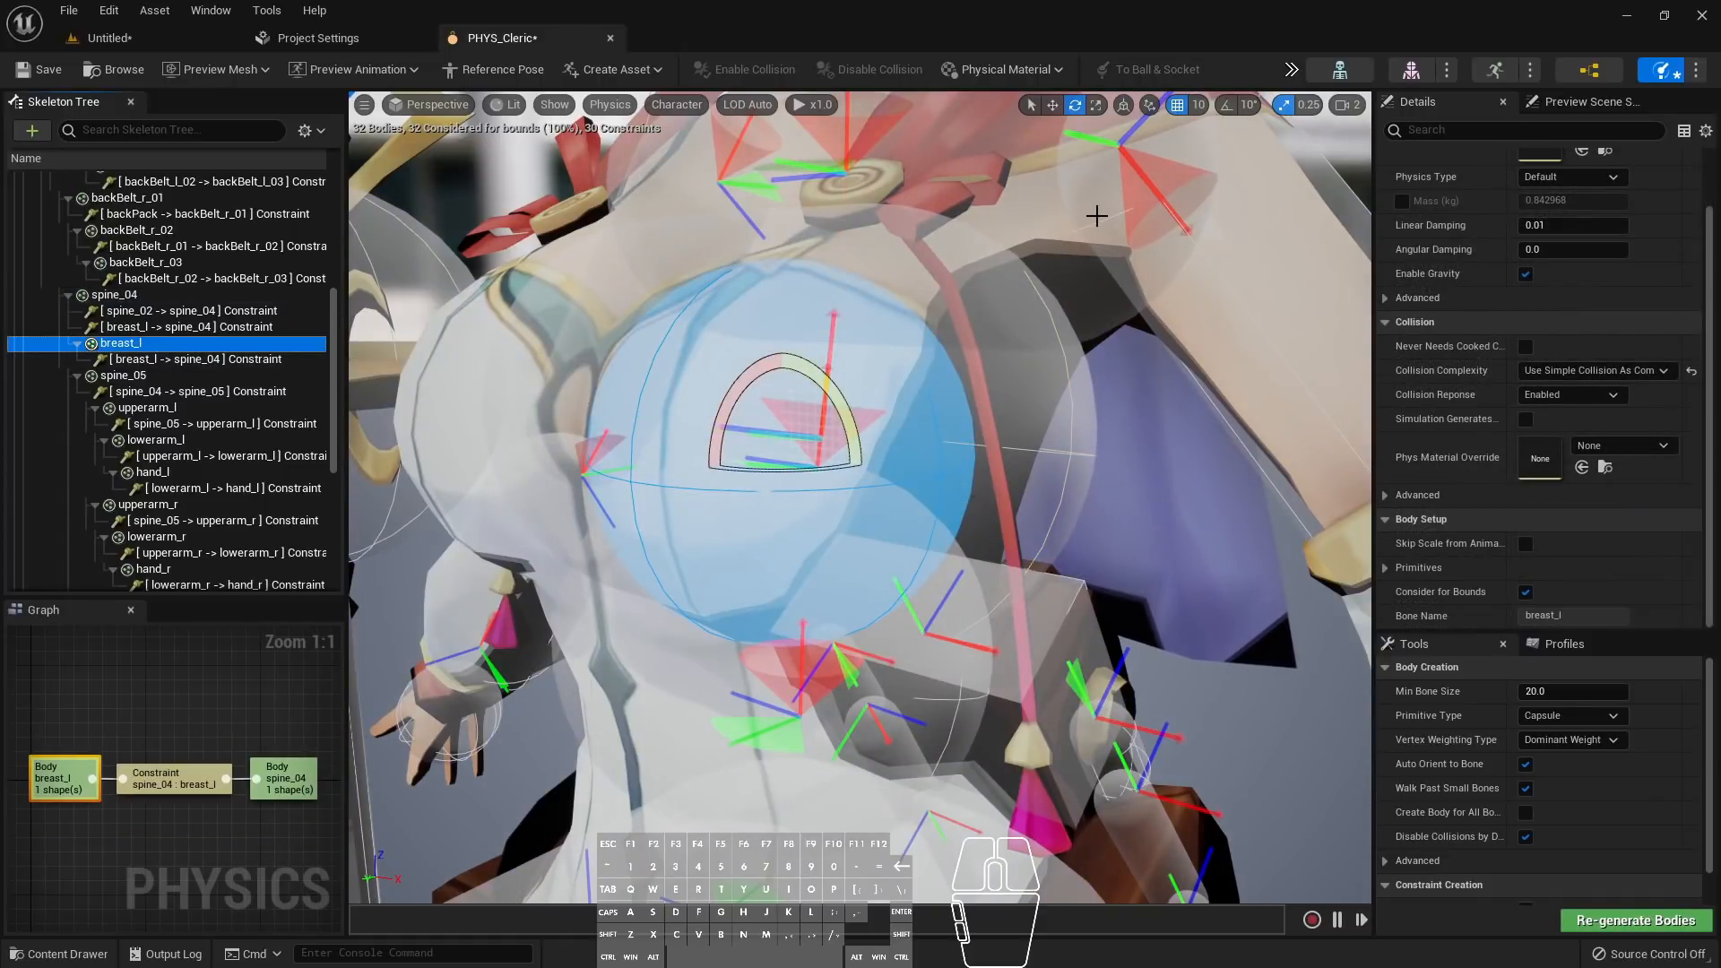
pyautogui.hotkey('alt', 's')
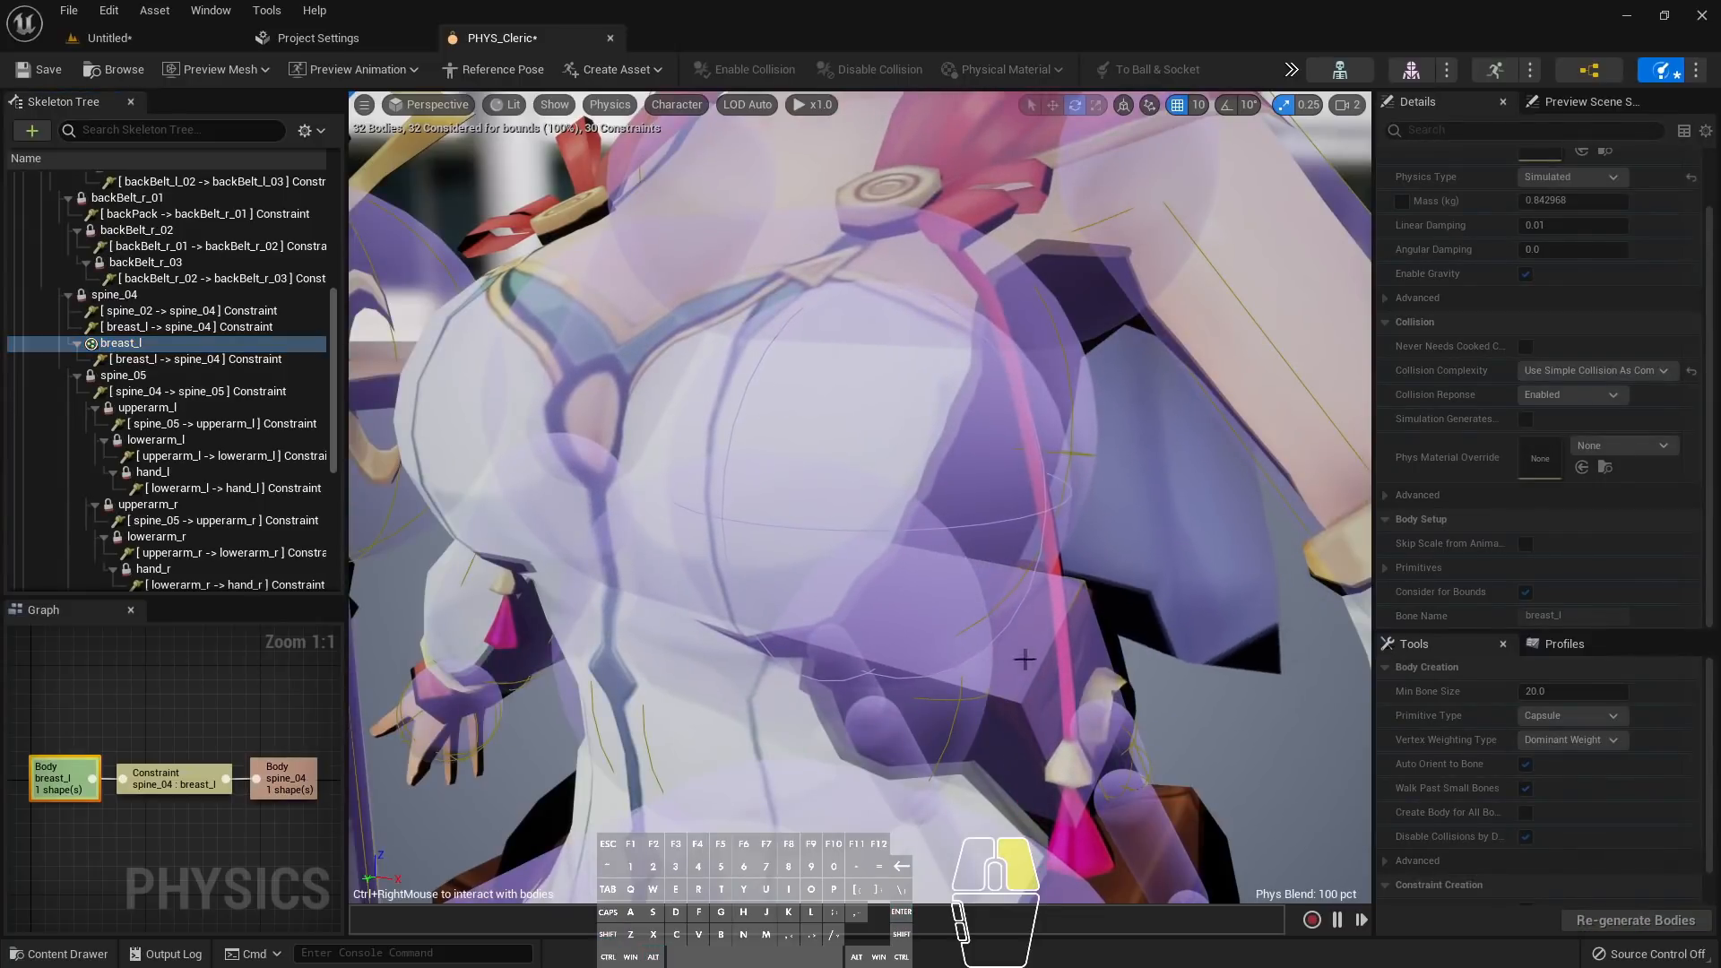
pyautogui.keyDown('ctrl'); pyautogui.moveTo(847, 472); pyautogui.dragTo(1083, 467, button='right'); pyautogui.keyUp('ctrl')
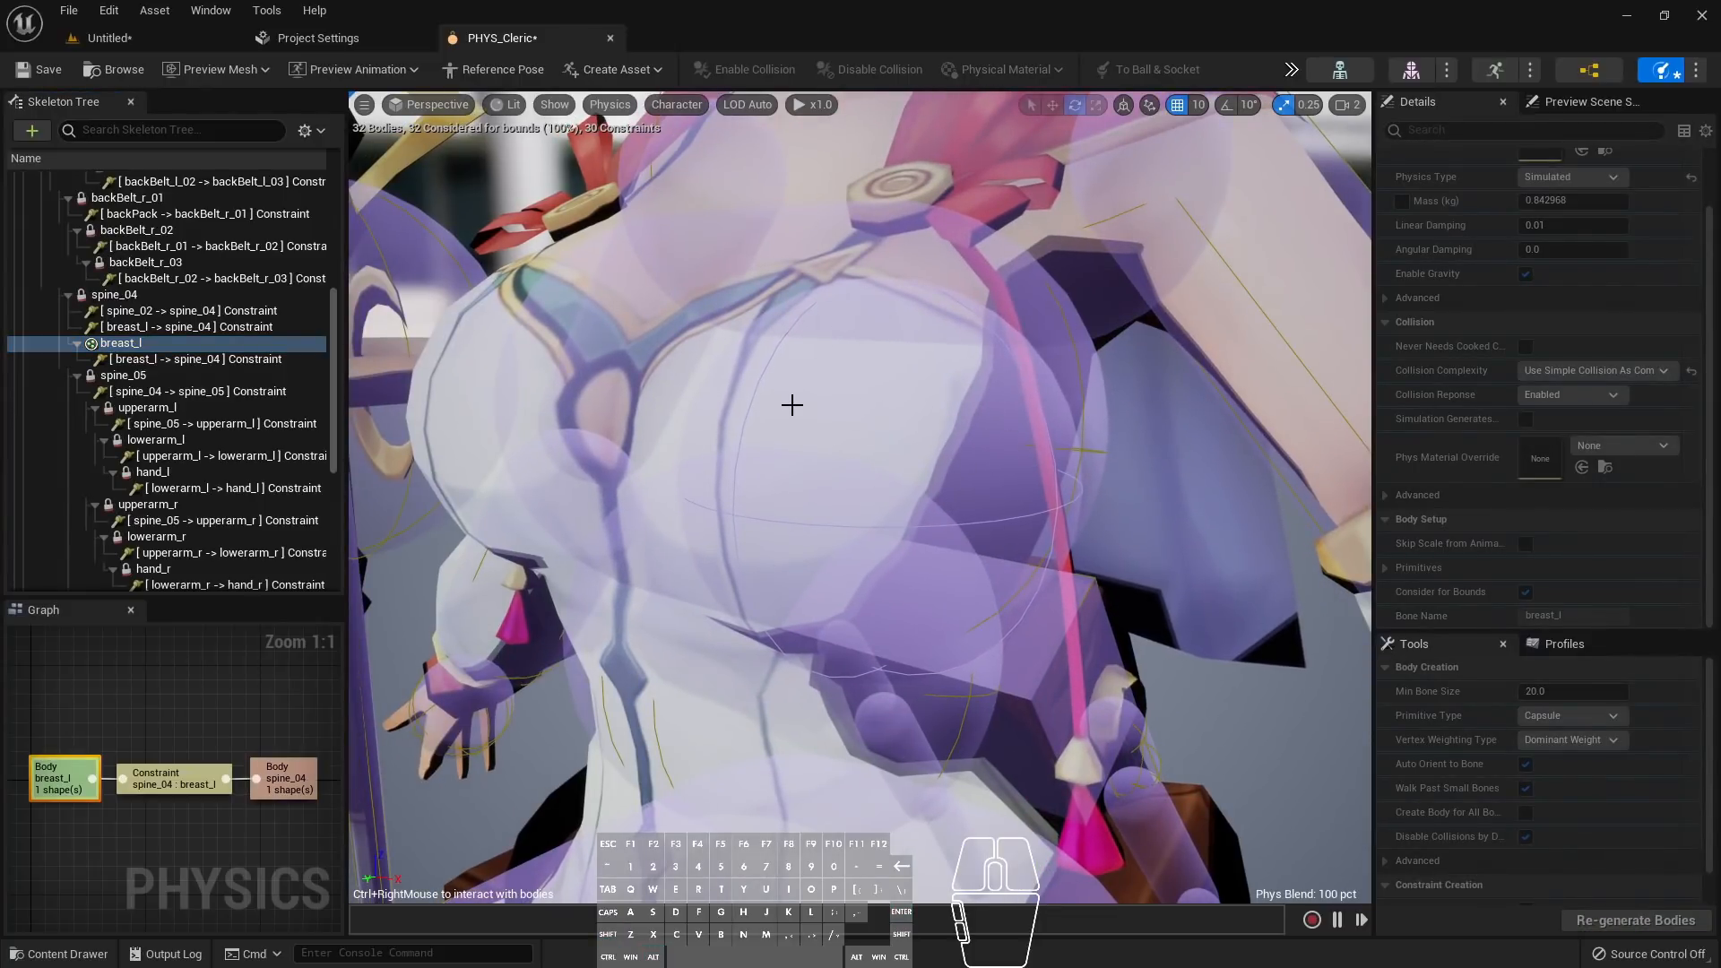
pyautogui.keyDown('ctrl'); pyautogui.moveTo(956, 459); pyautogui.dragTo(385, 461, button='right'); pyautogui.keyUp('ctrl')
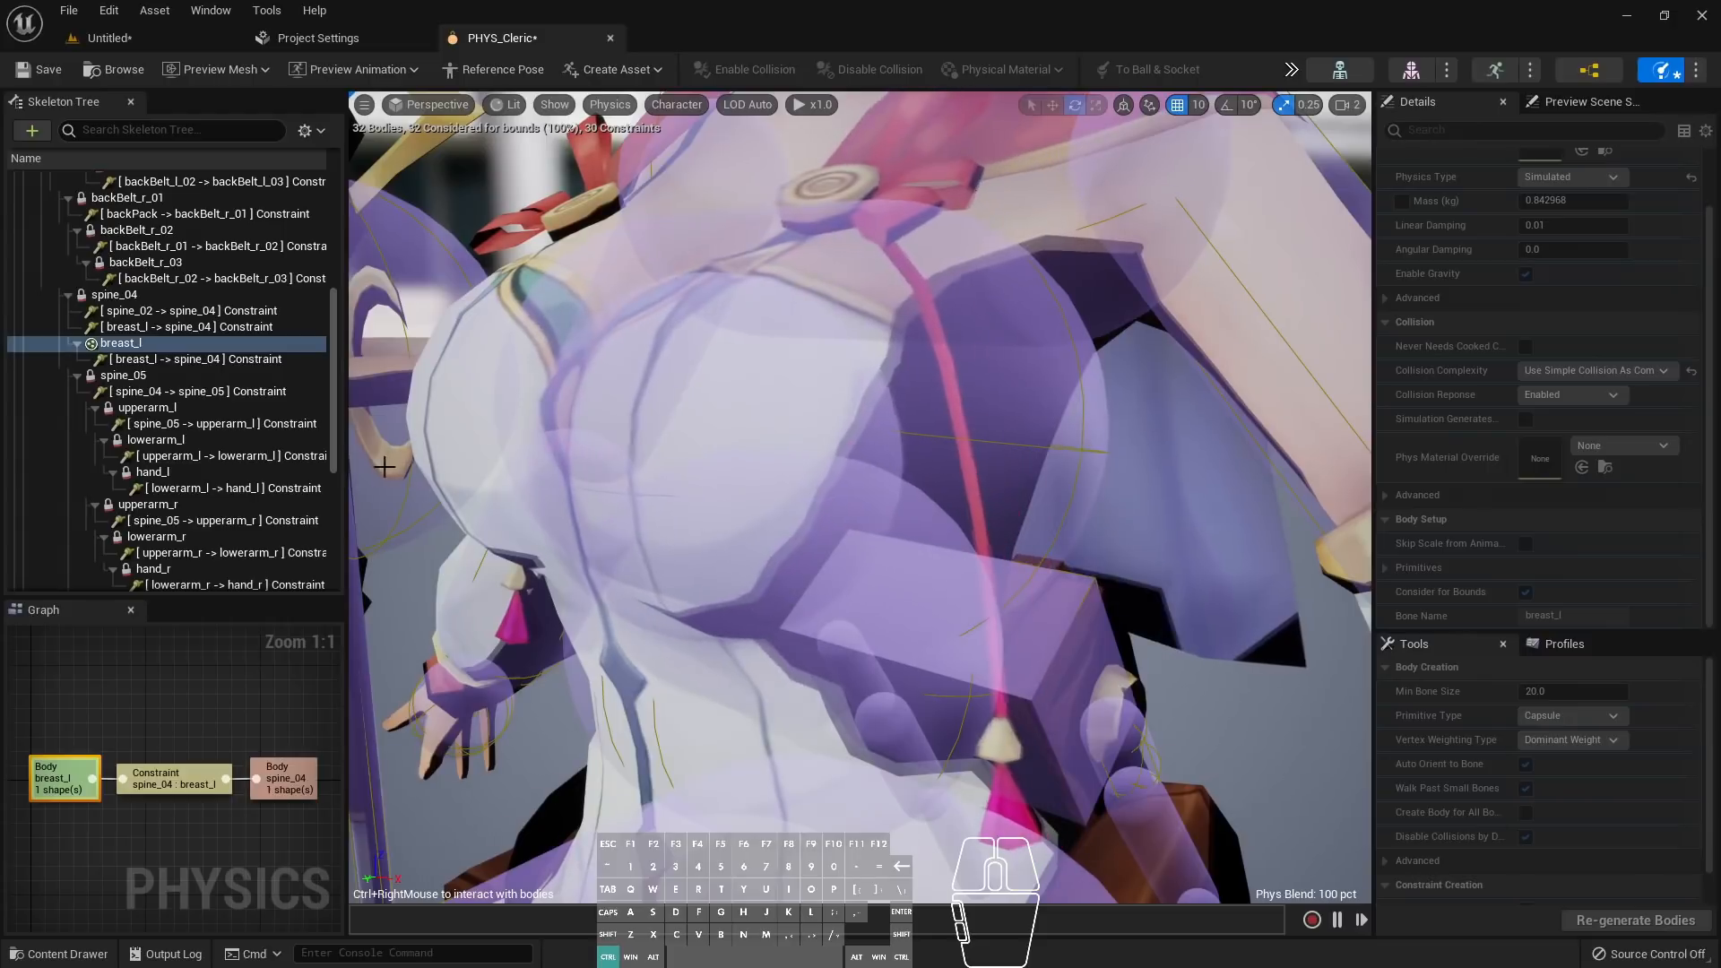
pyautogui.keyDown('ctrl'); pyautogui.moveTo(872, 446); pyautogui.dragTo(177, 475, button='right'); pyautogui.keyUp('ctrl')
pyautogui.hotkey('alt', 's')
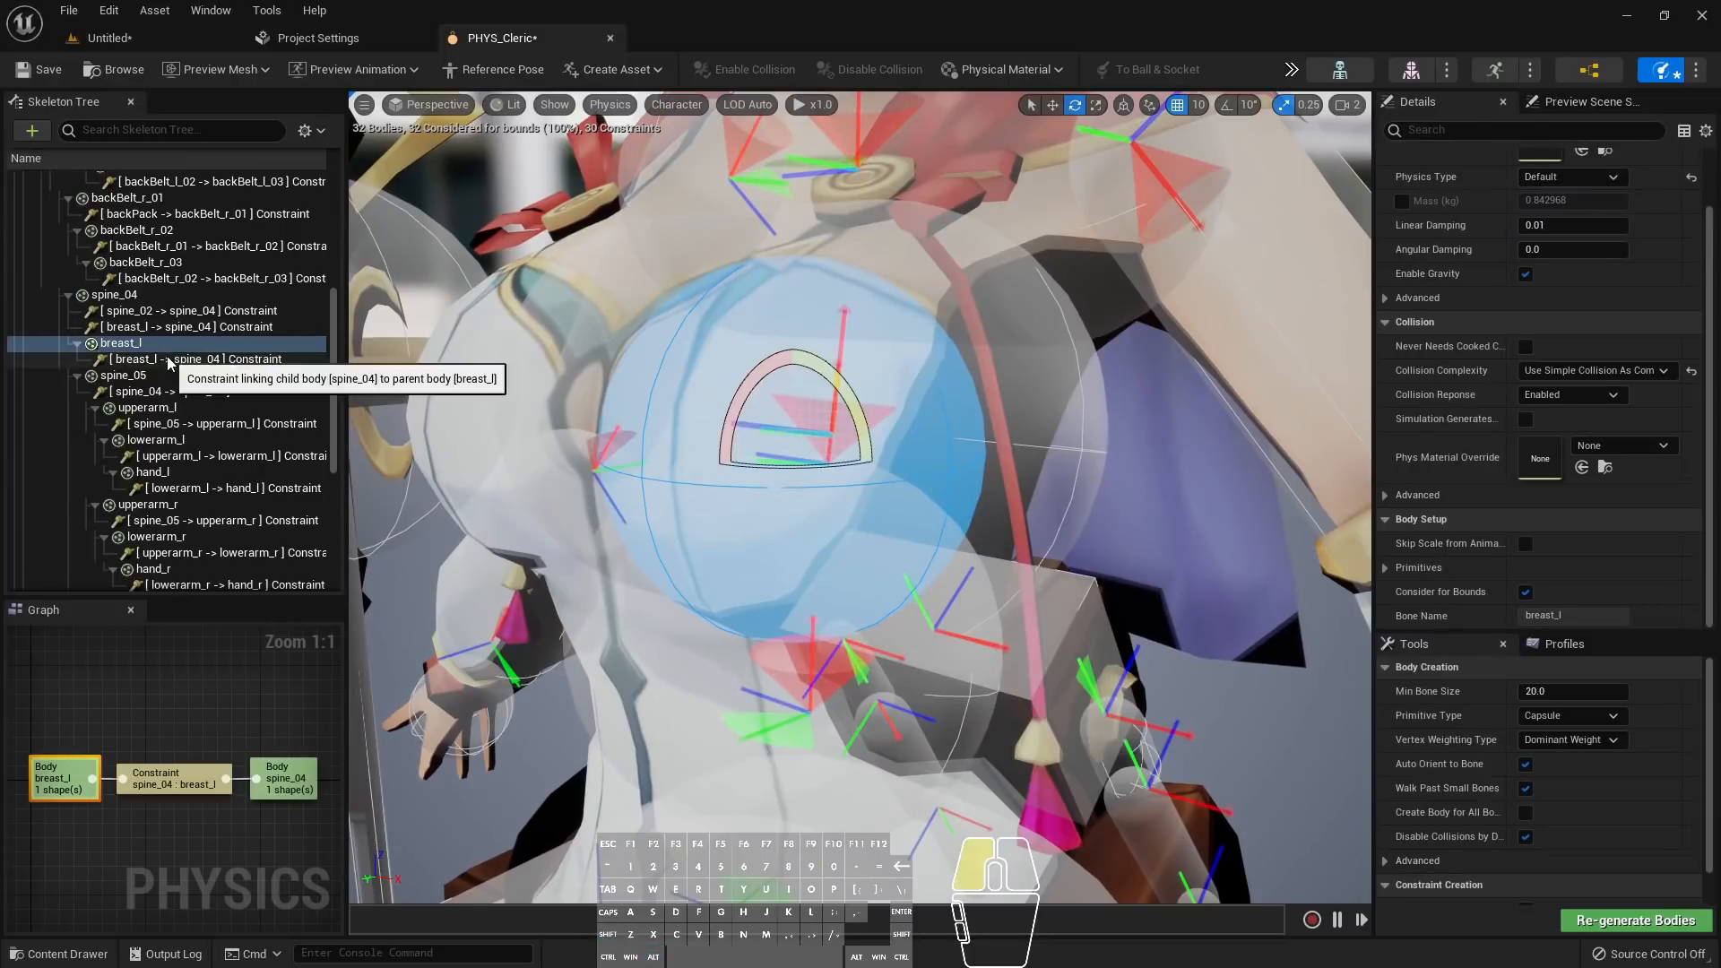
# Enable the Z component of the linear motor's Position Target on the breast_l to spine_04 constraint
pyautogui.click(193, 359)
pyautogui.scroll(-3, 1510, 563)
pyautogui.scroll(-10, 1509, 563)
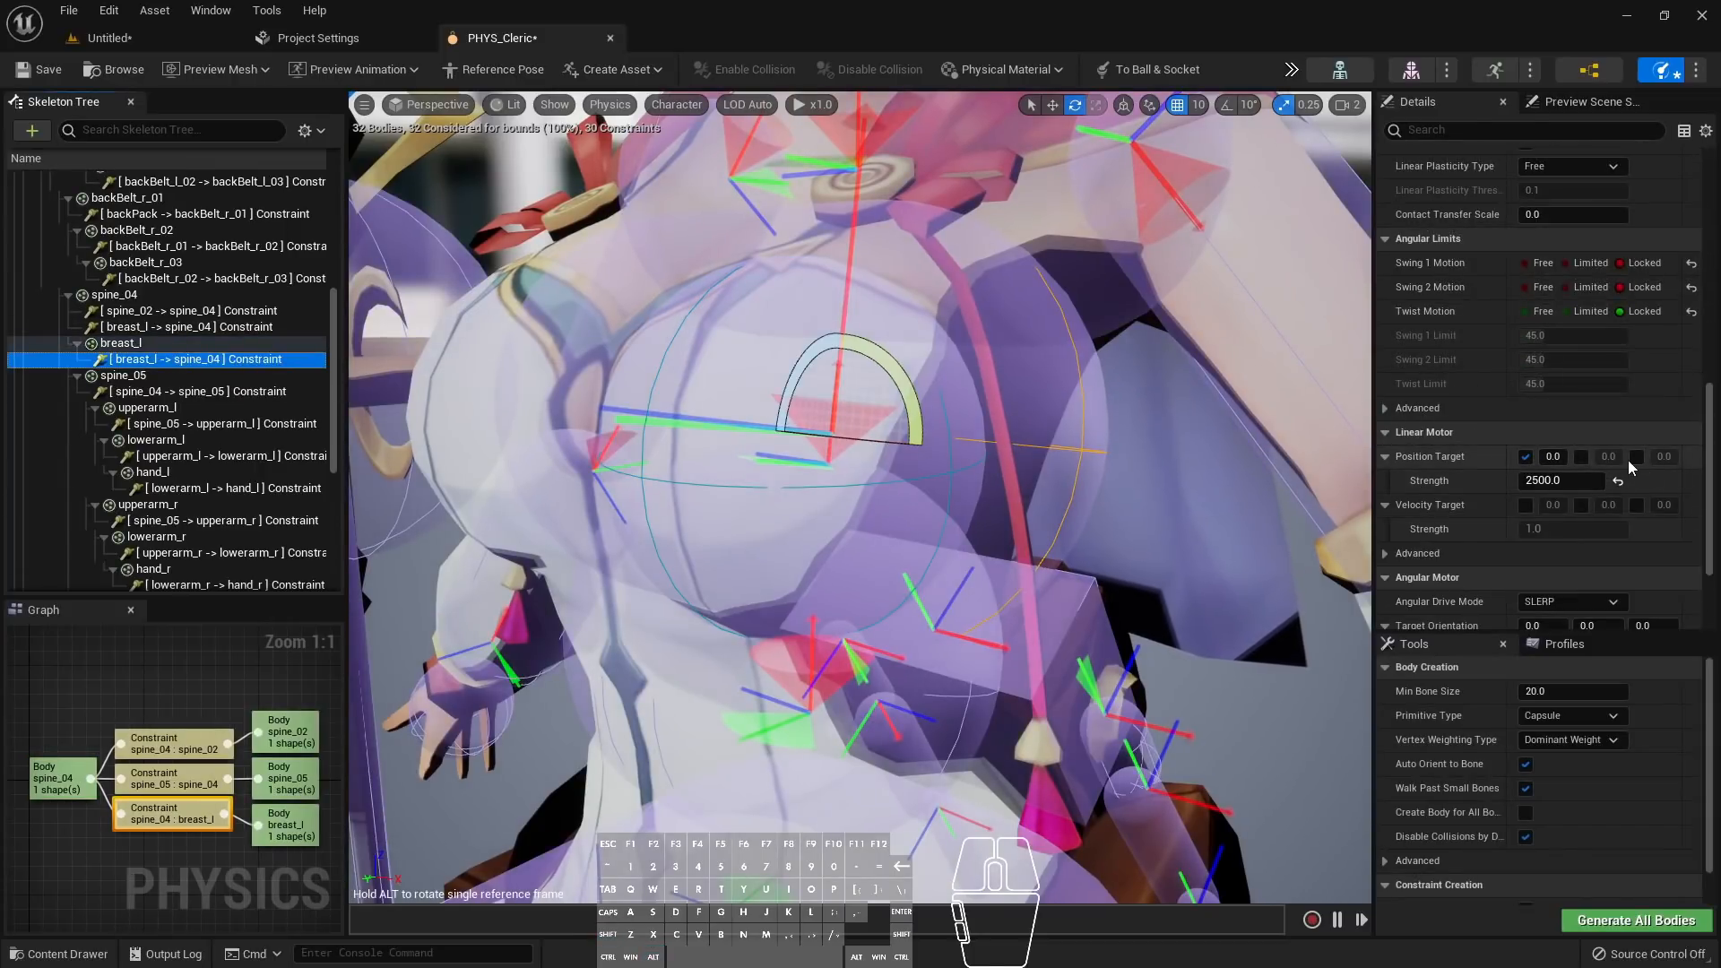
pyautogui.click(1636, 457)
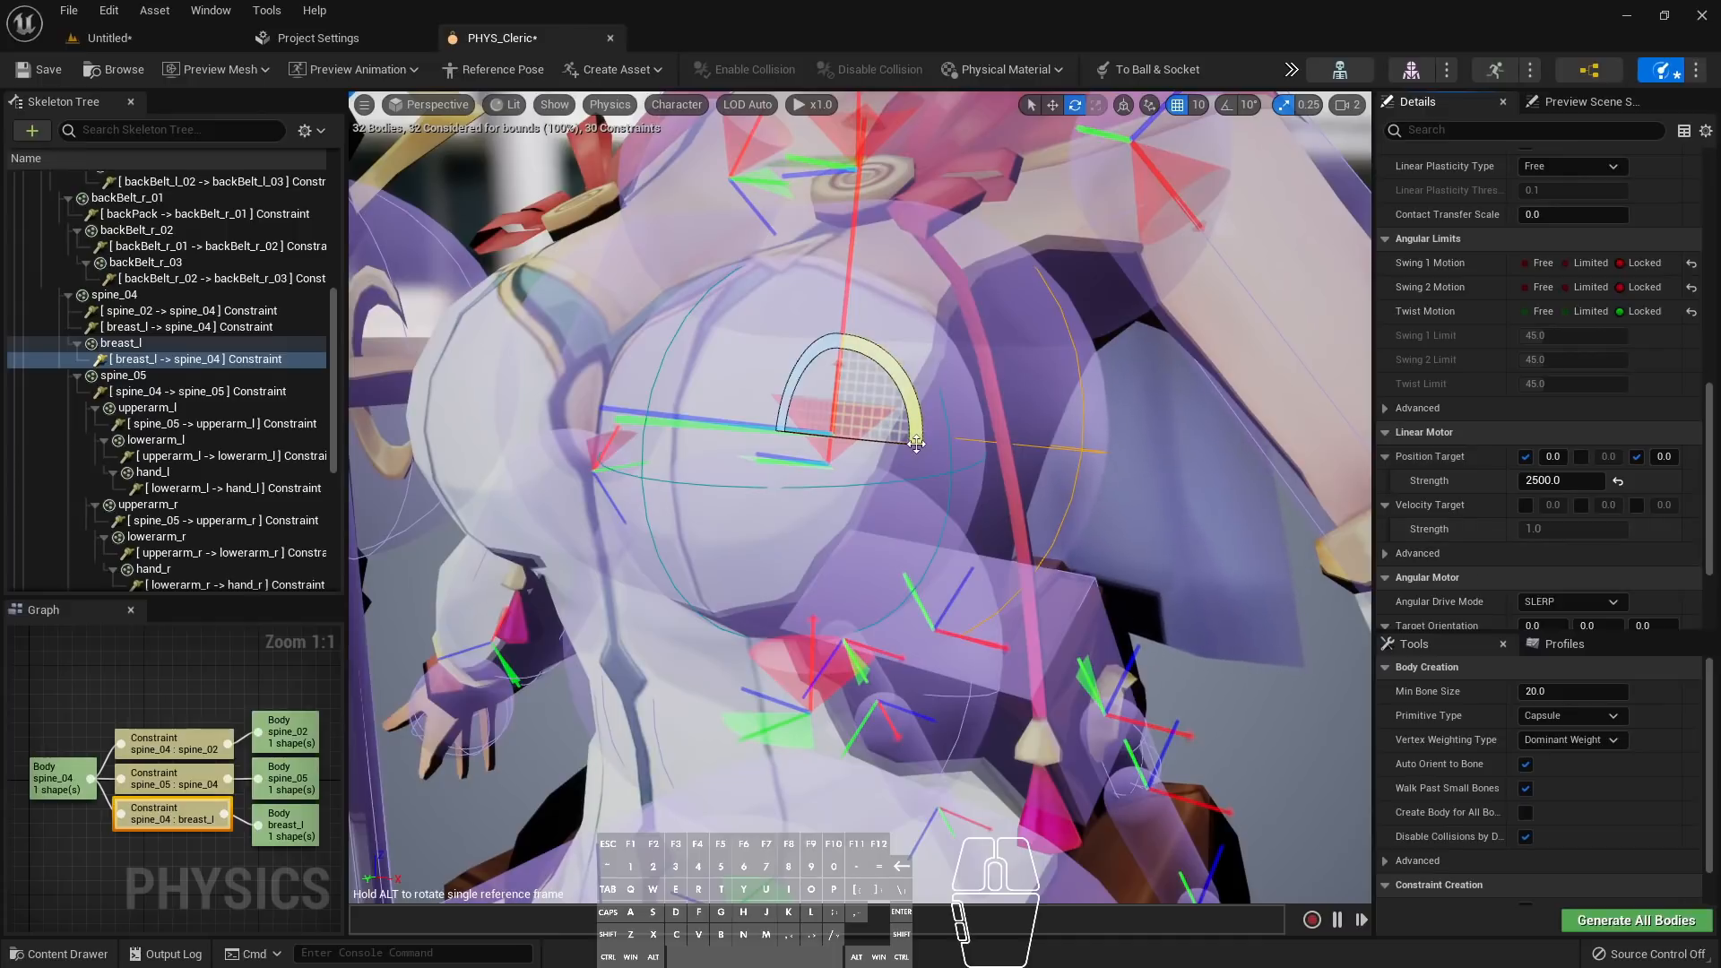
pyautogui.hotkey('ctrl', 'z')
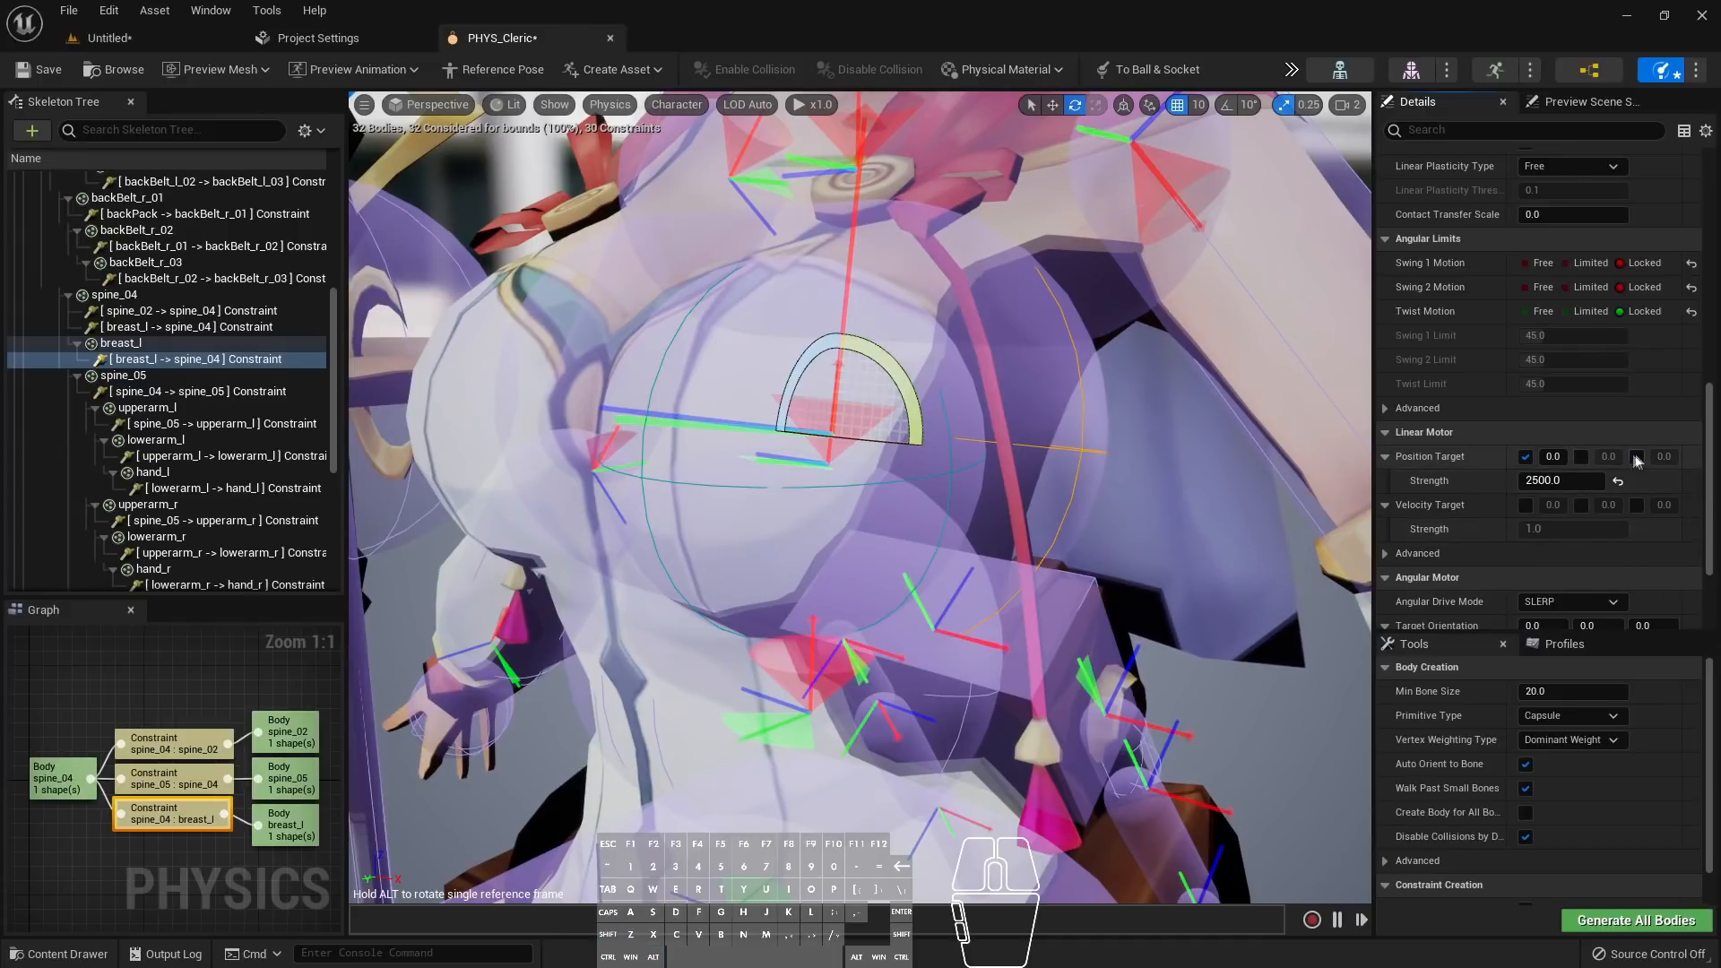
pyautogui.click(1637, 457)
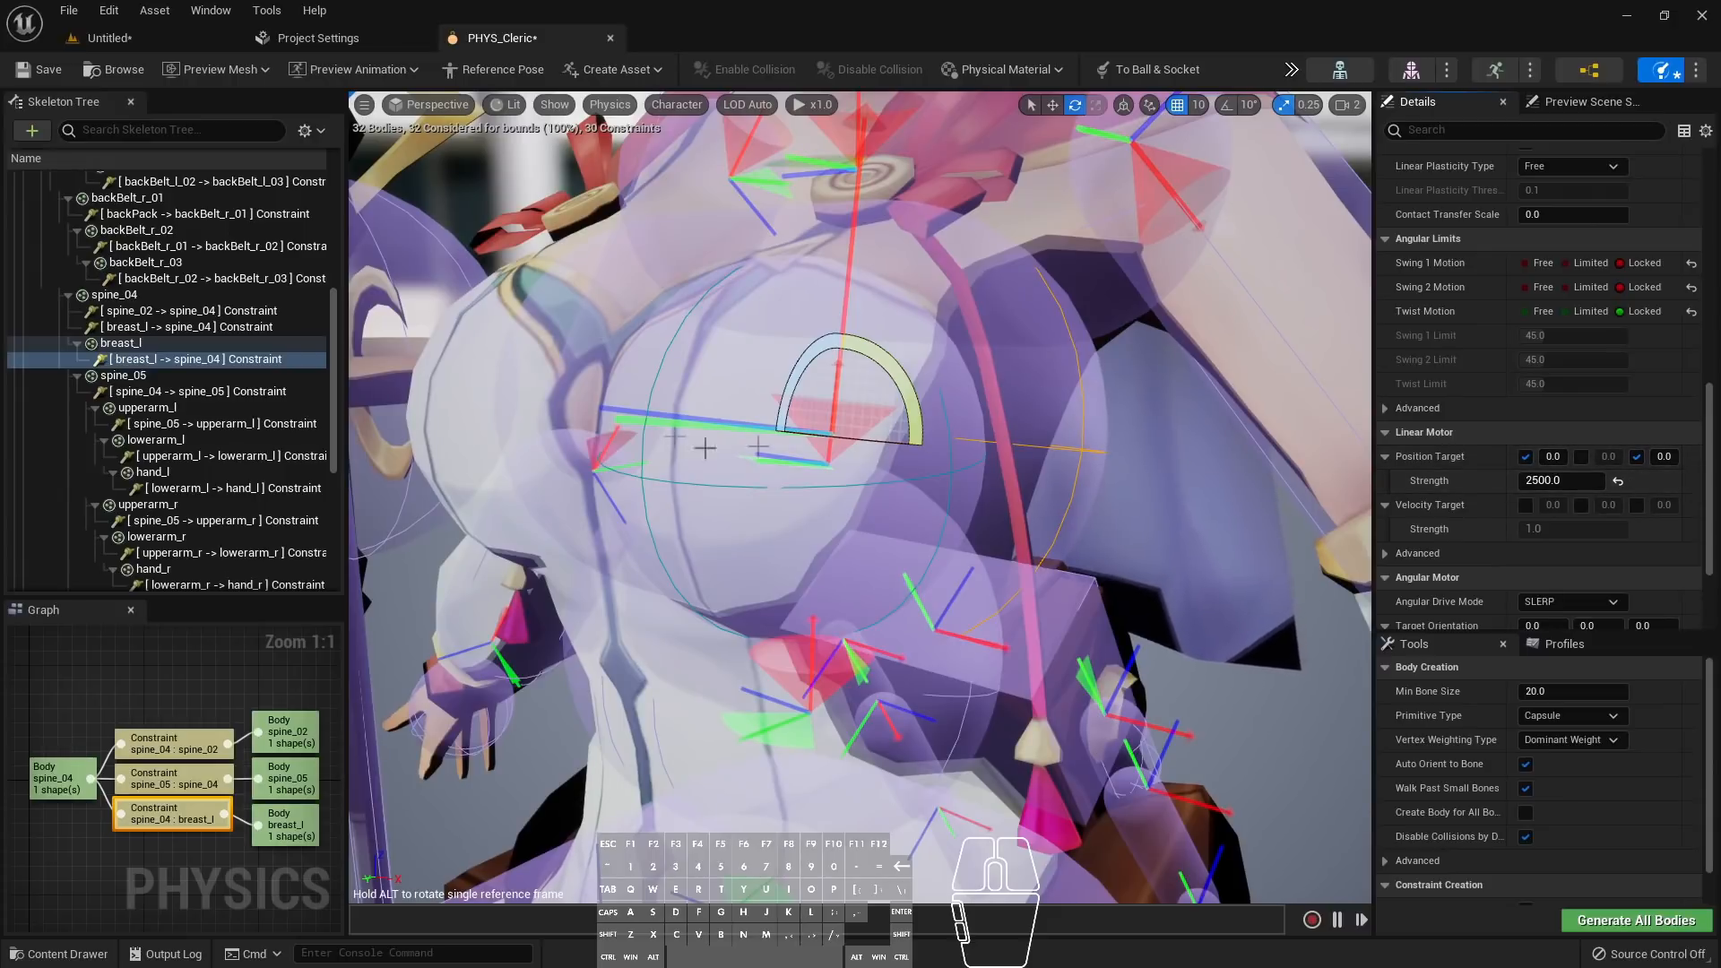
# Simulate the breast_l body with the Z position target active, pull it to test the spring-back, and end the simulation
pyautogui.click(151, 343)
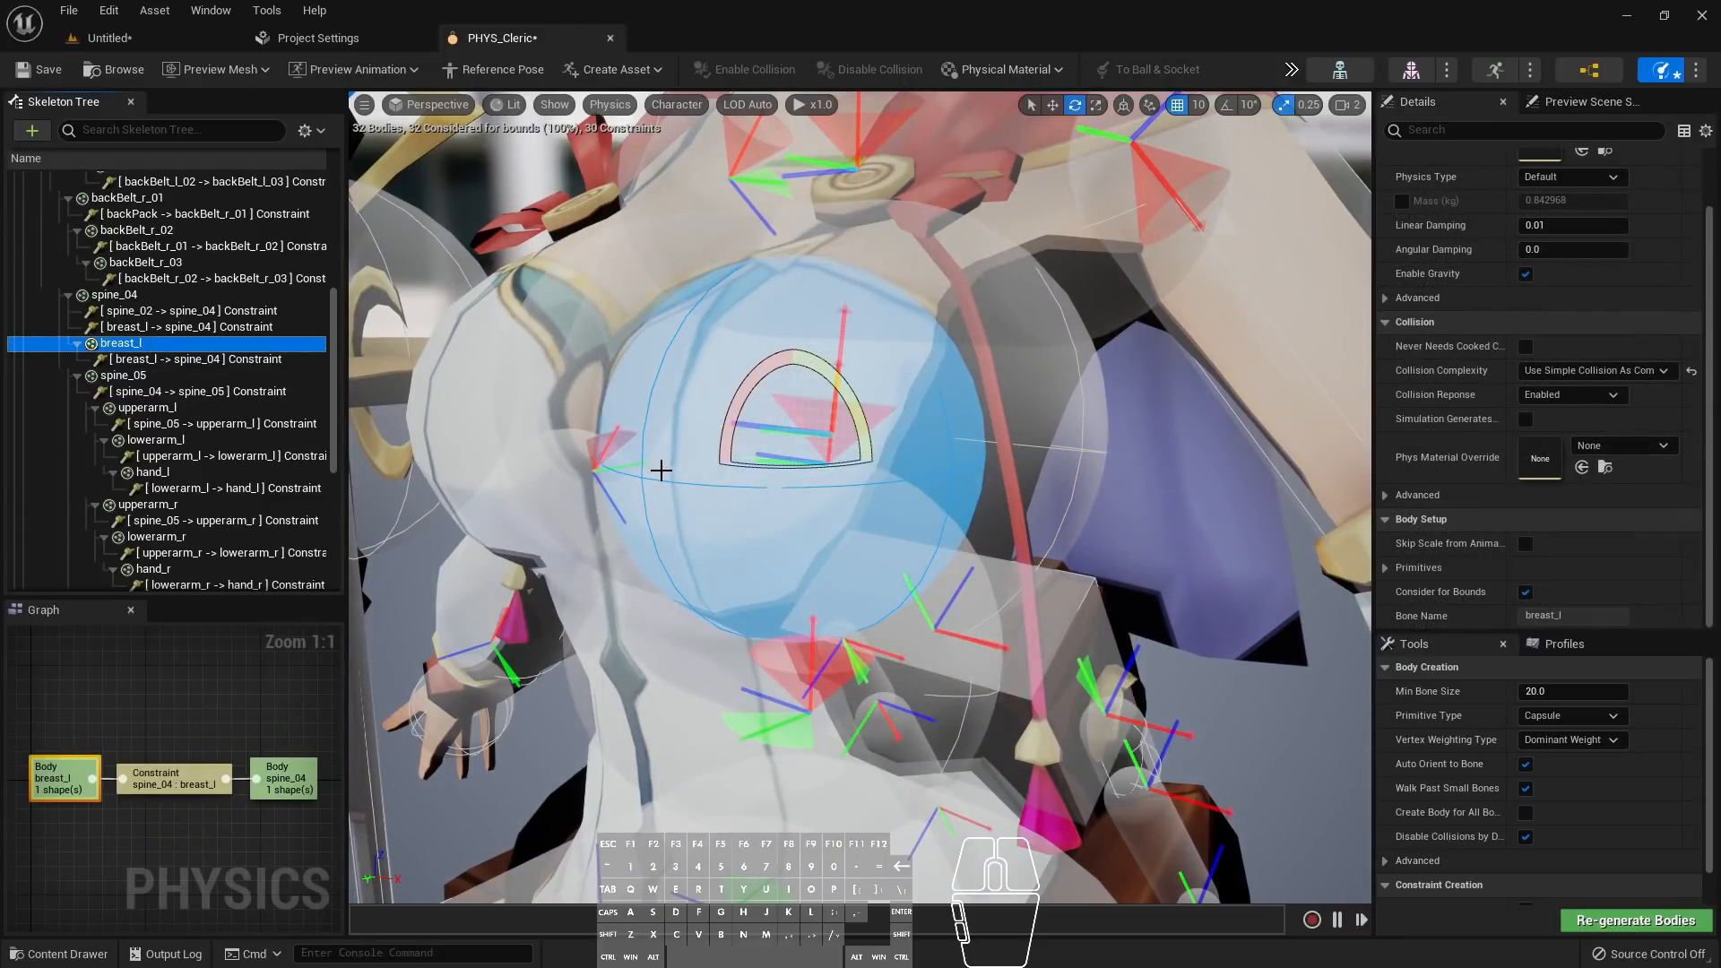
pyautogui.hotkey('alt', 's')
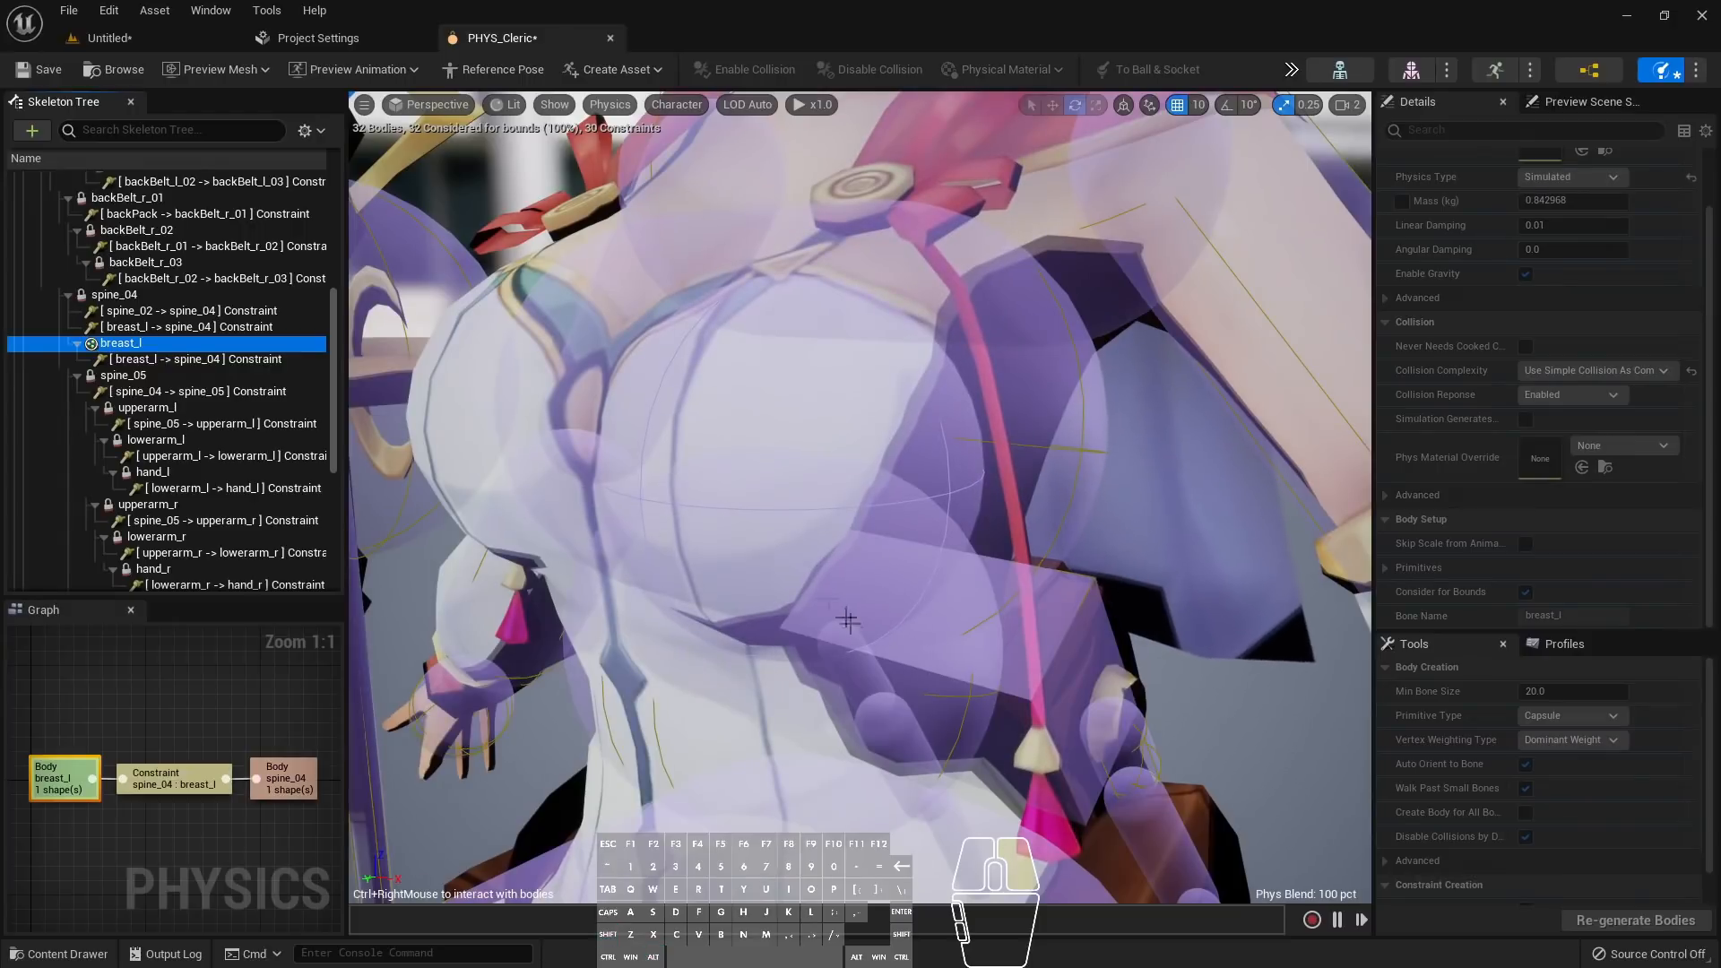
pyautogui.moveTo(899, 606); pyautogui.dragTo(900, 538, button='right')
pyautogui.moveTo(899, 538); pyautogui.dragTo(889, 460)
pyautogui.keyDown('ctrl'); pyautogui.moveTo(889, 463); pyautogui.dragTo(691, 512, button='right'); pyautogui.keyUp('ctrl')
pyautogui.keyDown('ctrl'); pyautogui.rightClick(946, 740); pyautogui.keyUp('ctrl')
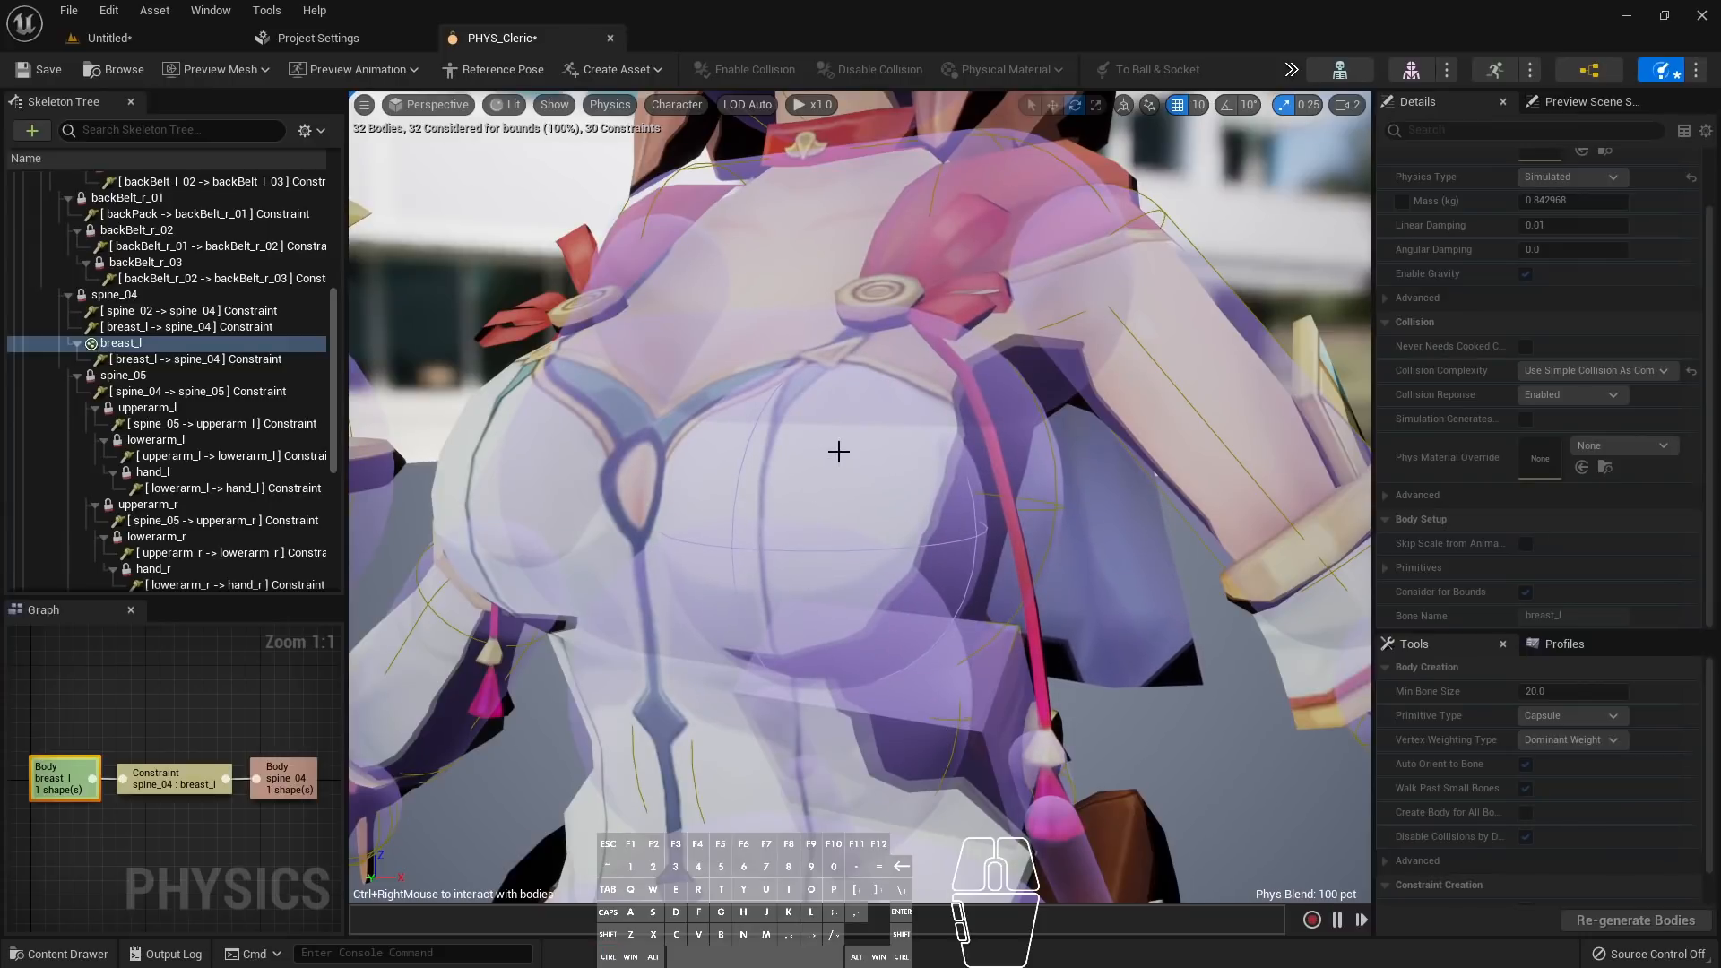
pyautogui.hotkey('alt', 's')
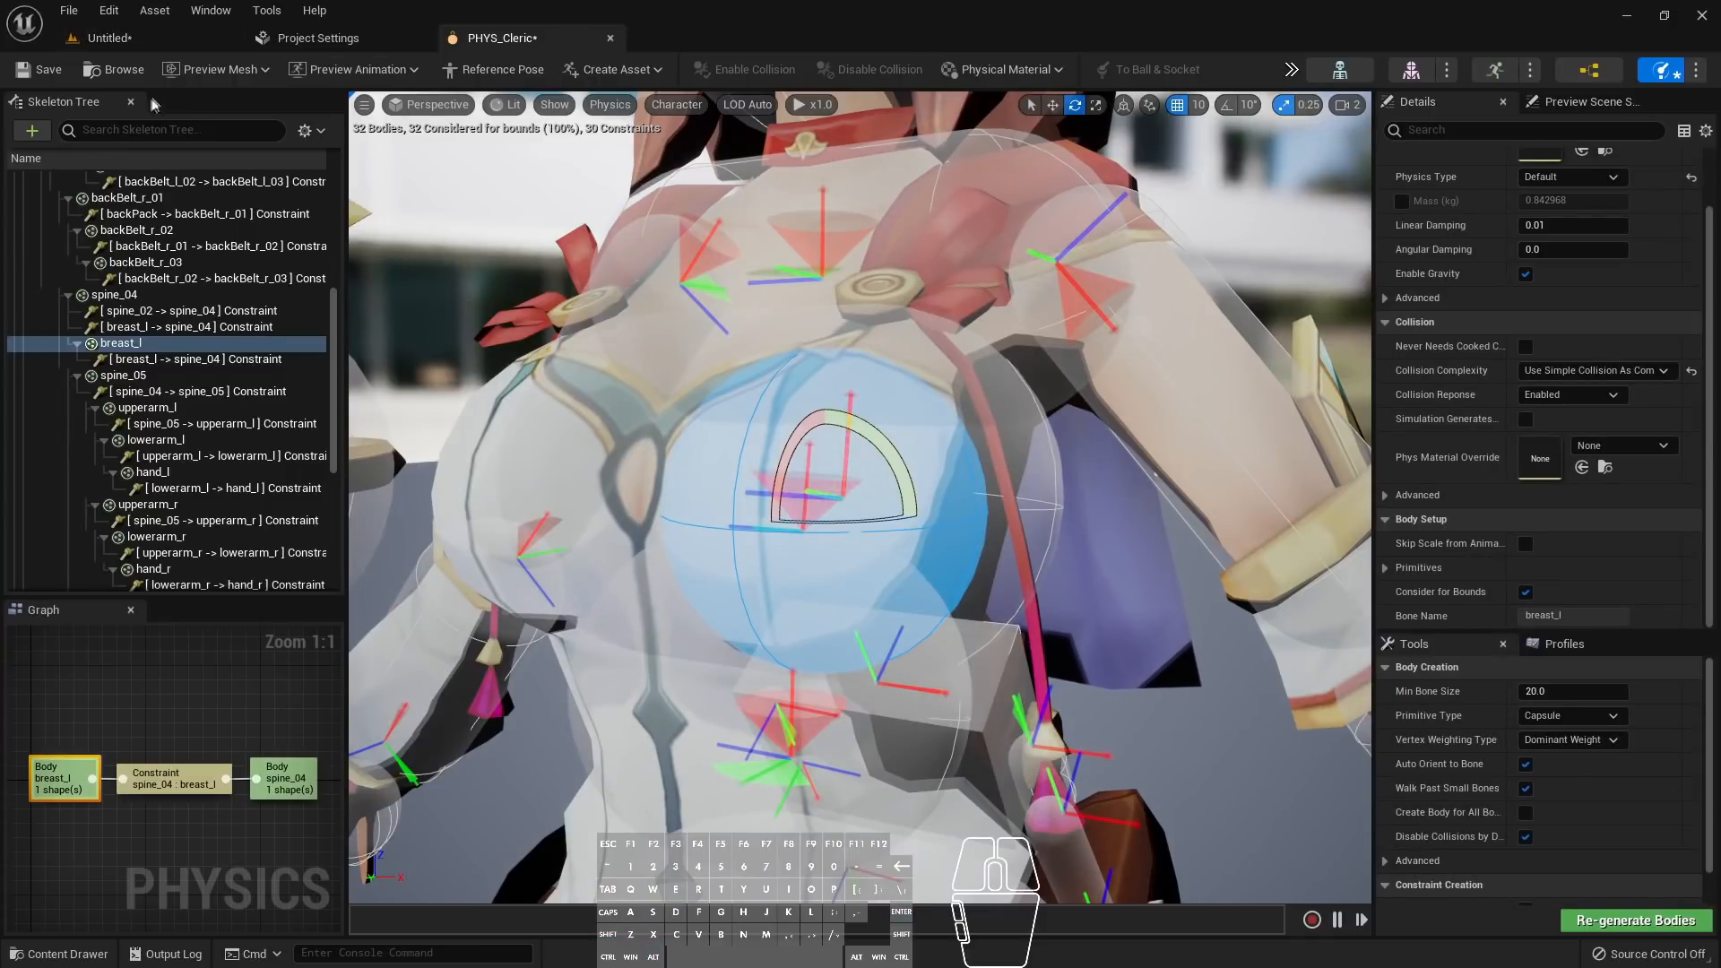
# Save PHYS_Cleric, play the level while running the character around to watch the bounce, and stop playing
pyautogui.click(30, 72)
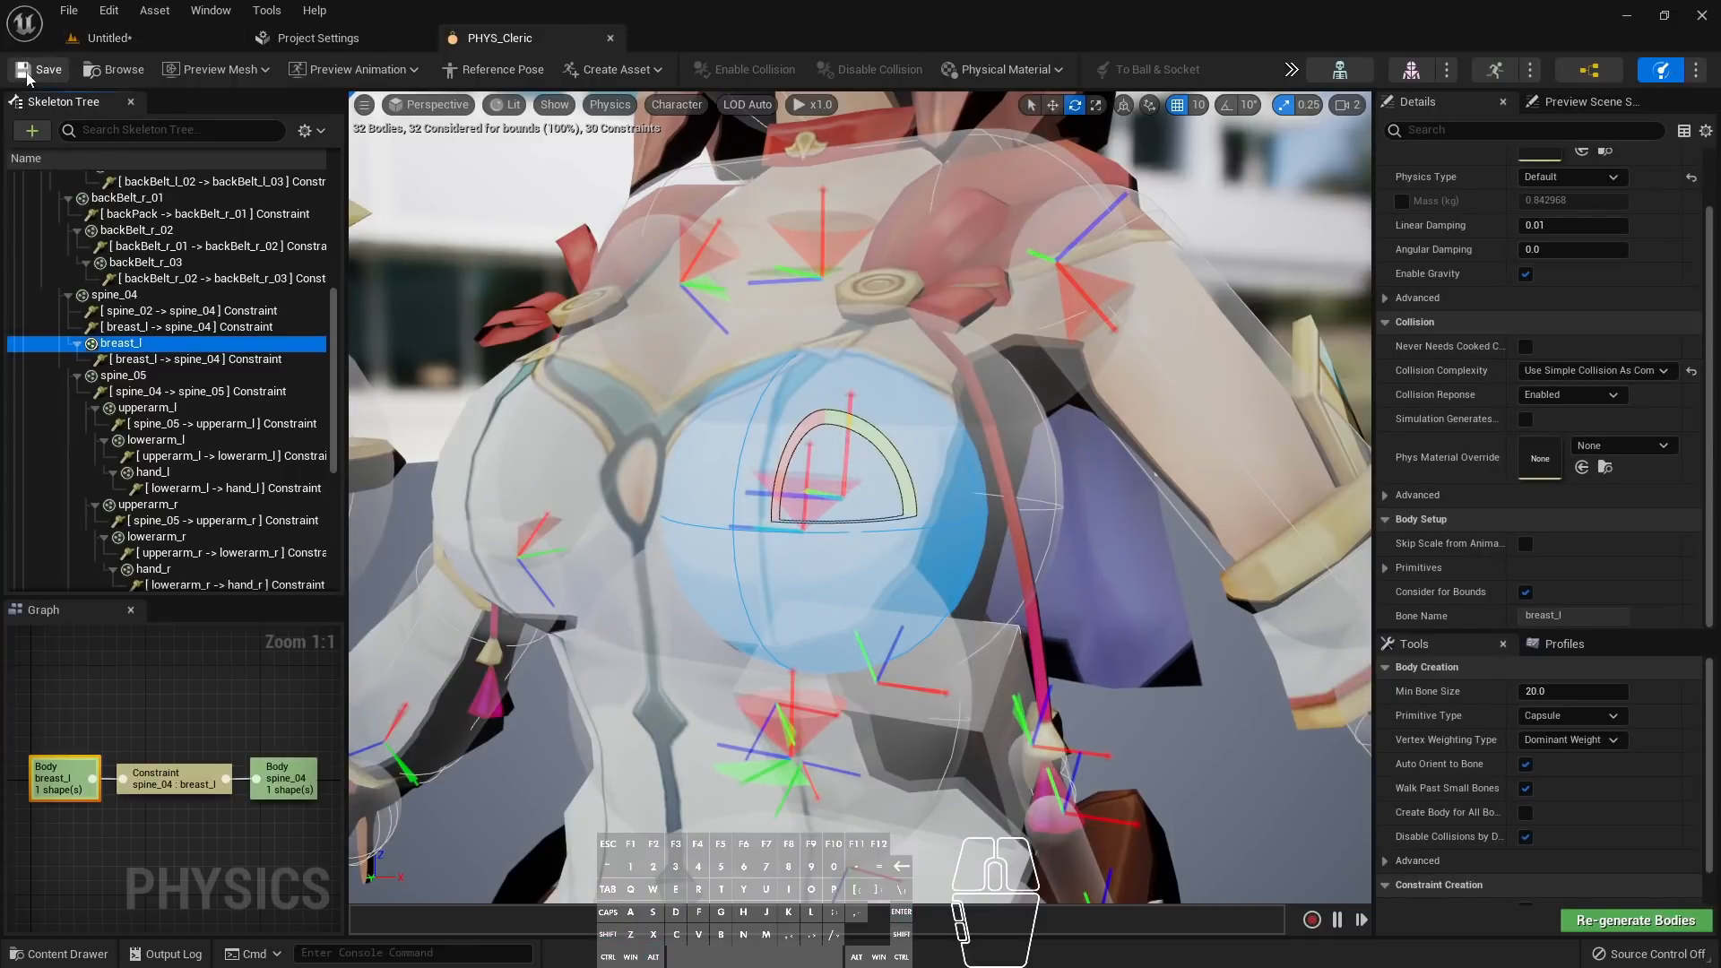
pyautogui.click(126, 45)
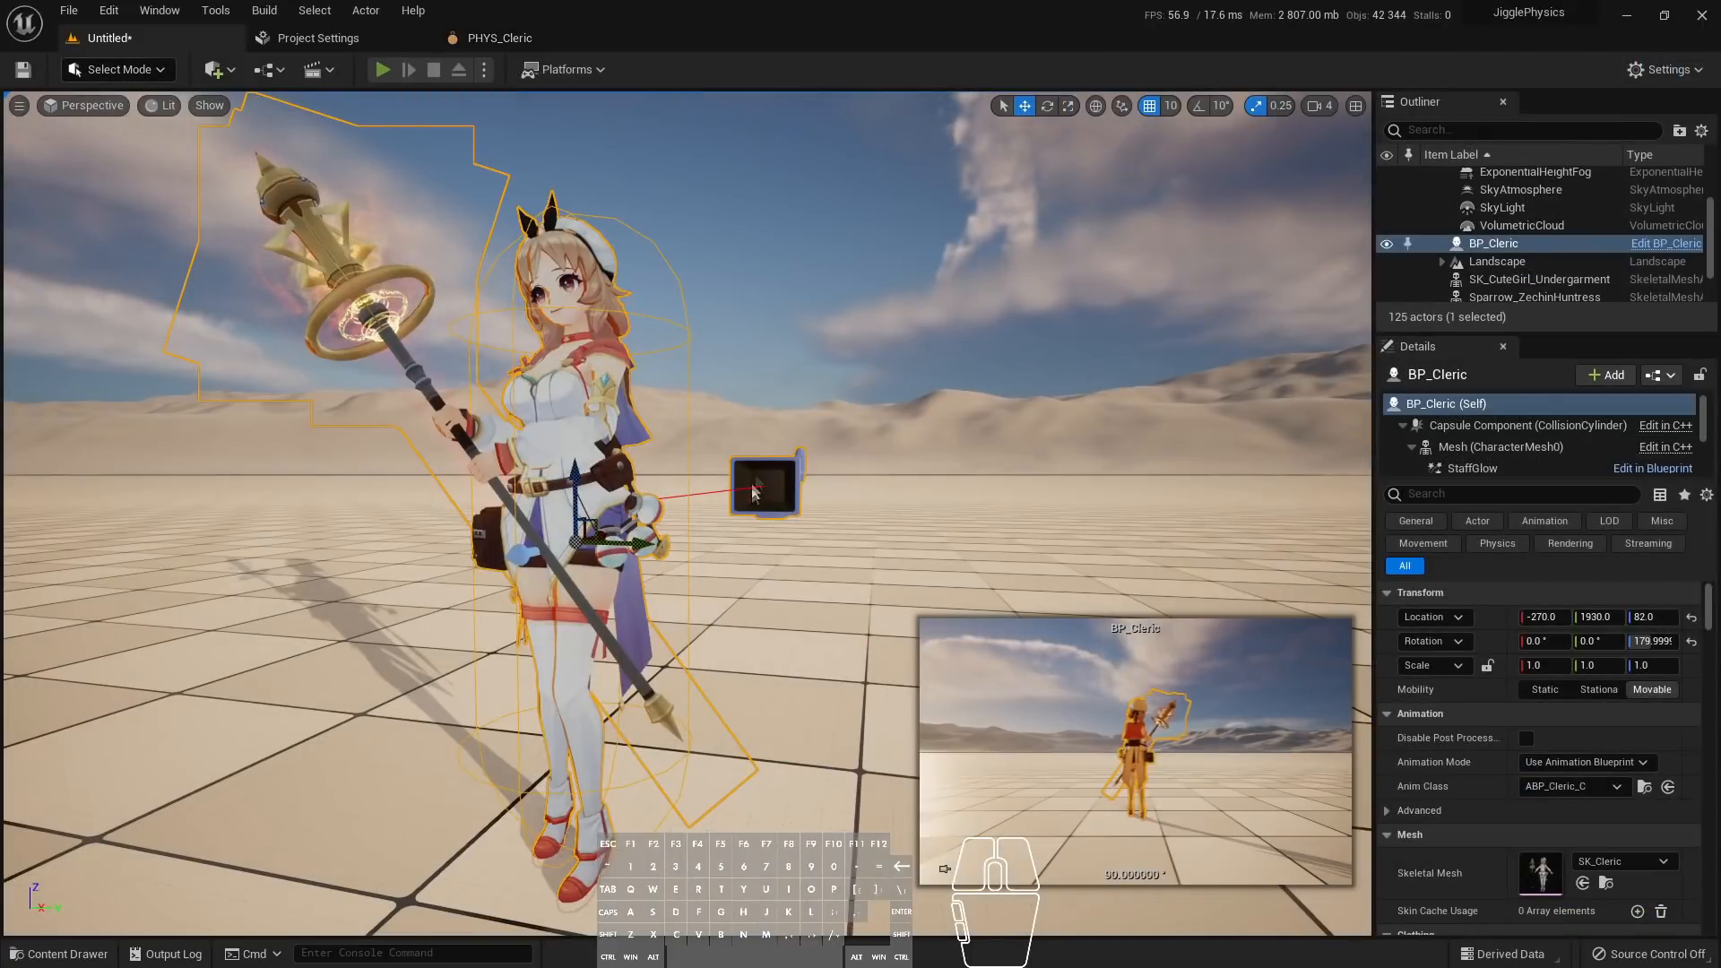
pyautogui.hotkey('alt', 'p')
pyautogui.press('s')
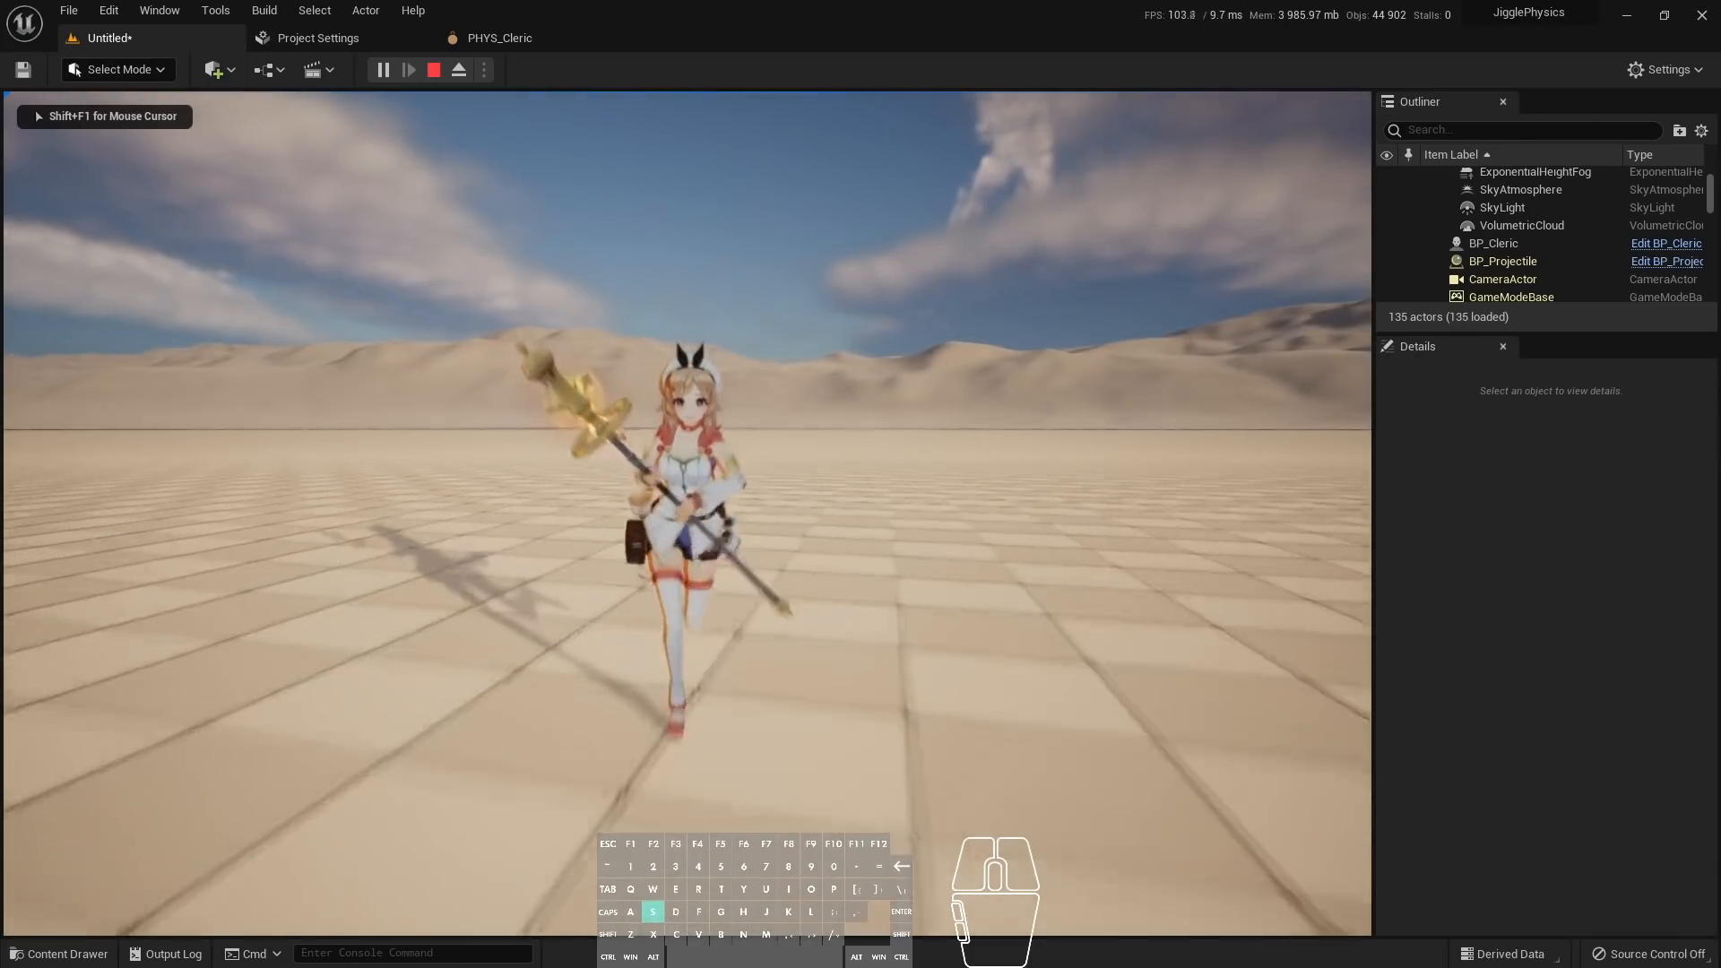
pyautogui.press('a')
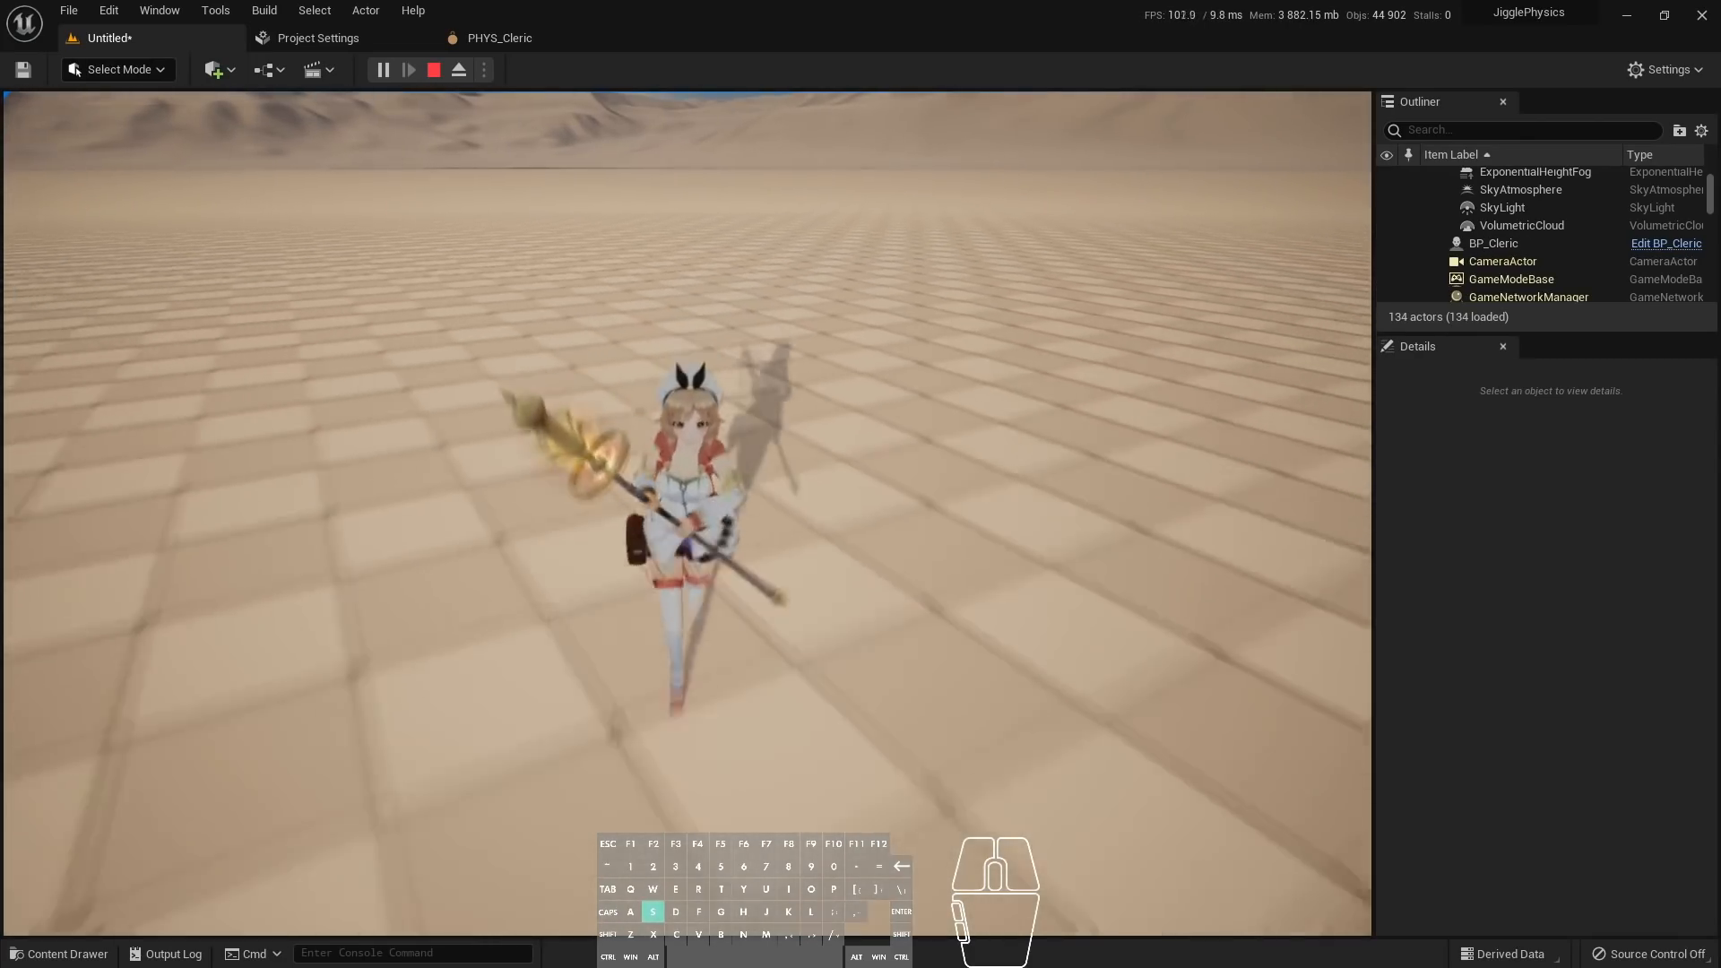
pyautogui.press('Escape')
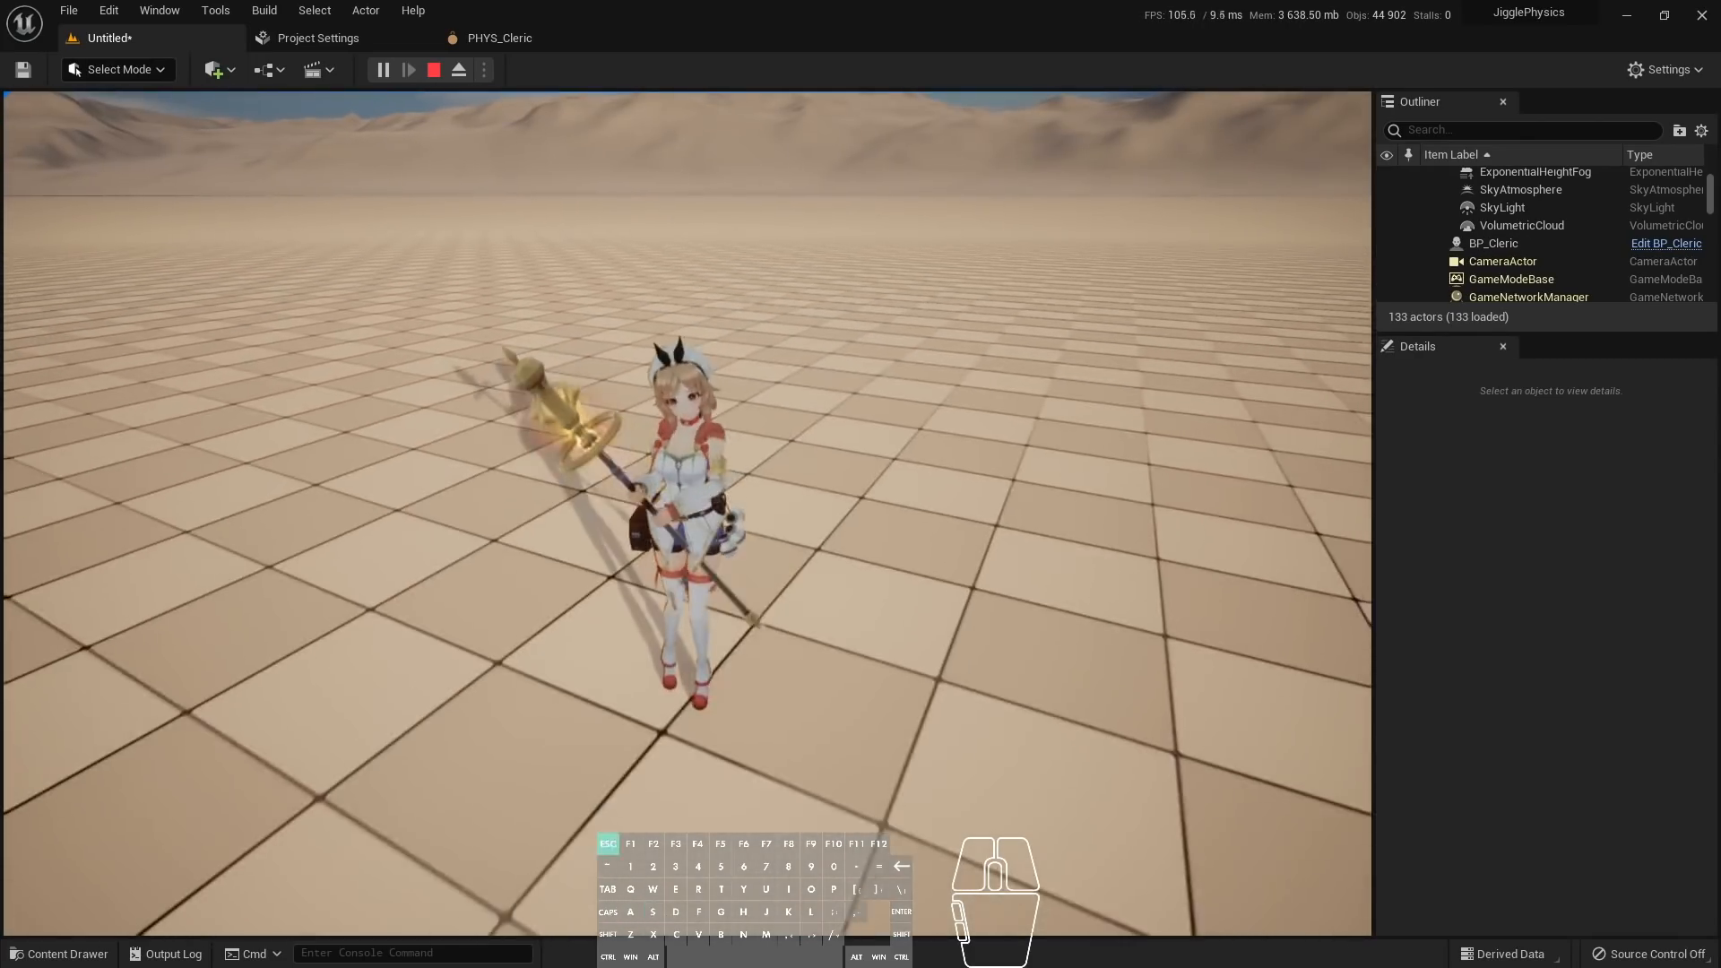
# Set the Physics Type of the breast_l body in PHYS_Cleric to Simulated and save the asset
pyautogui.click(502, 38)
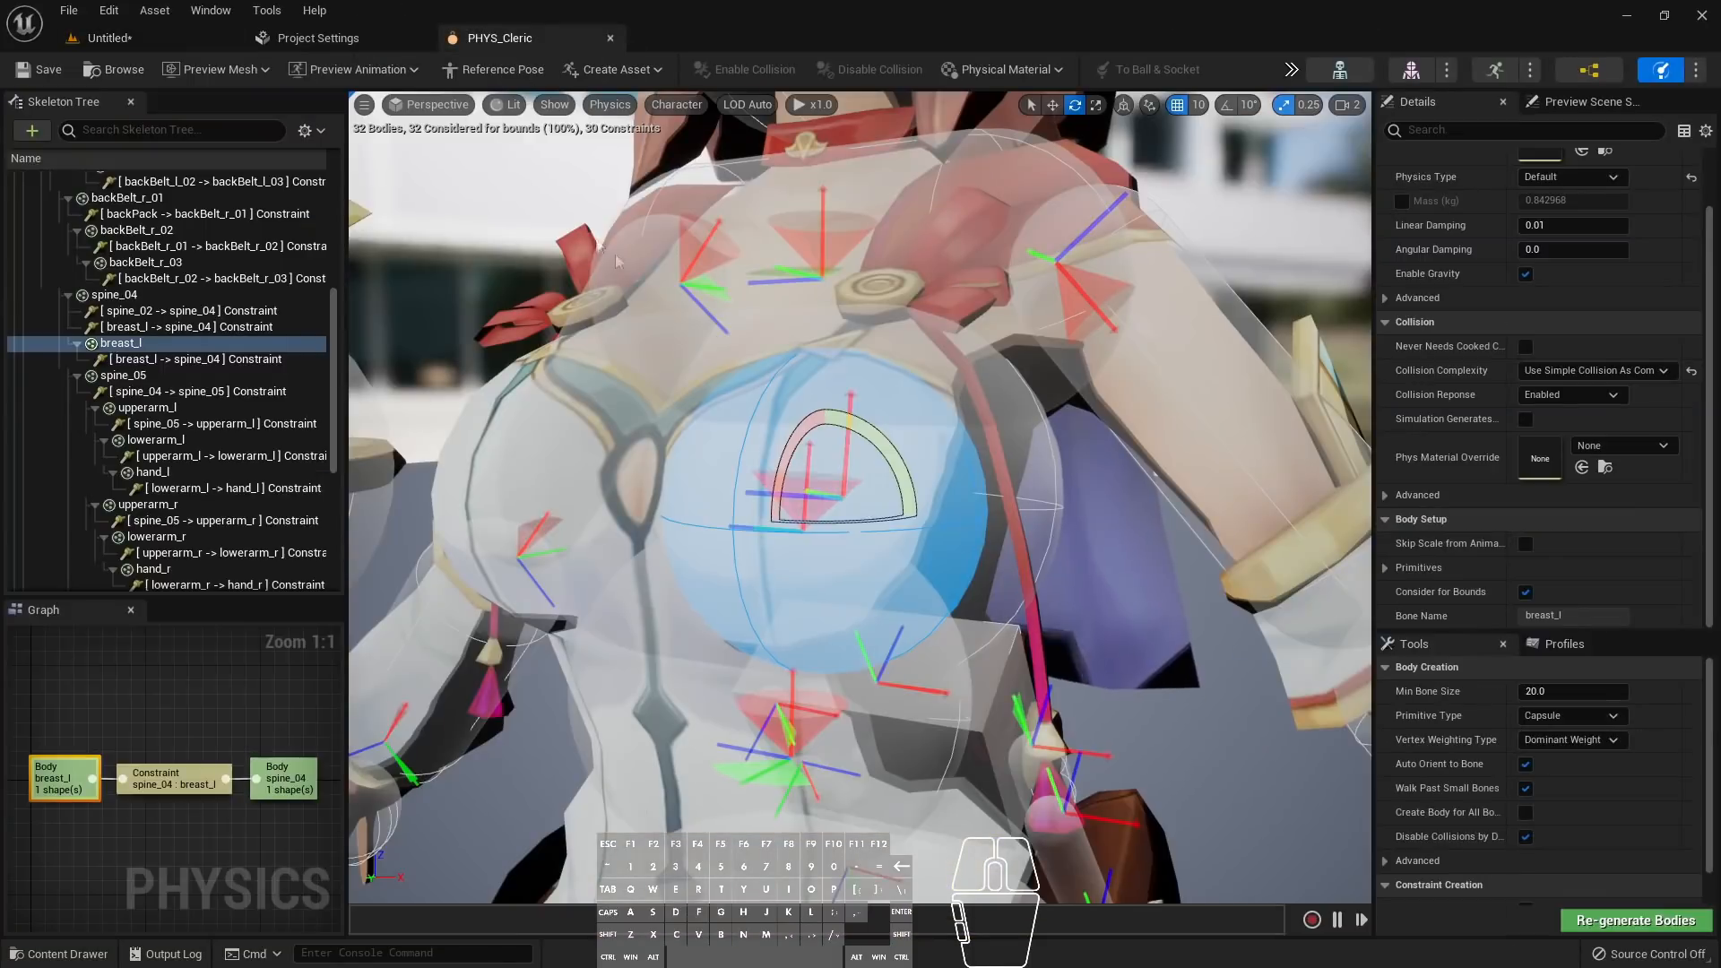
pyautogui.click(159, 344)
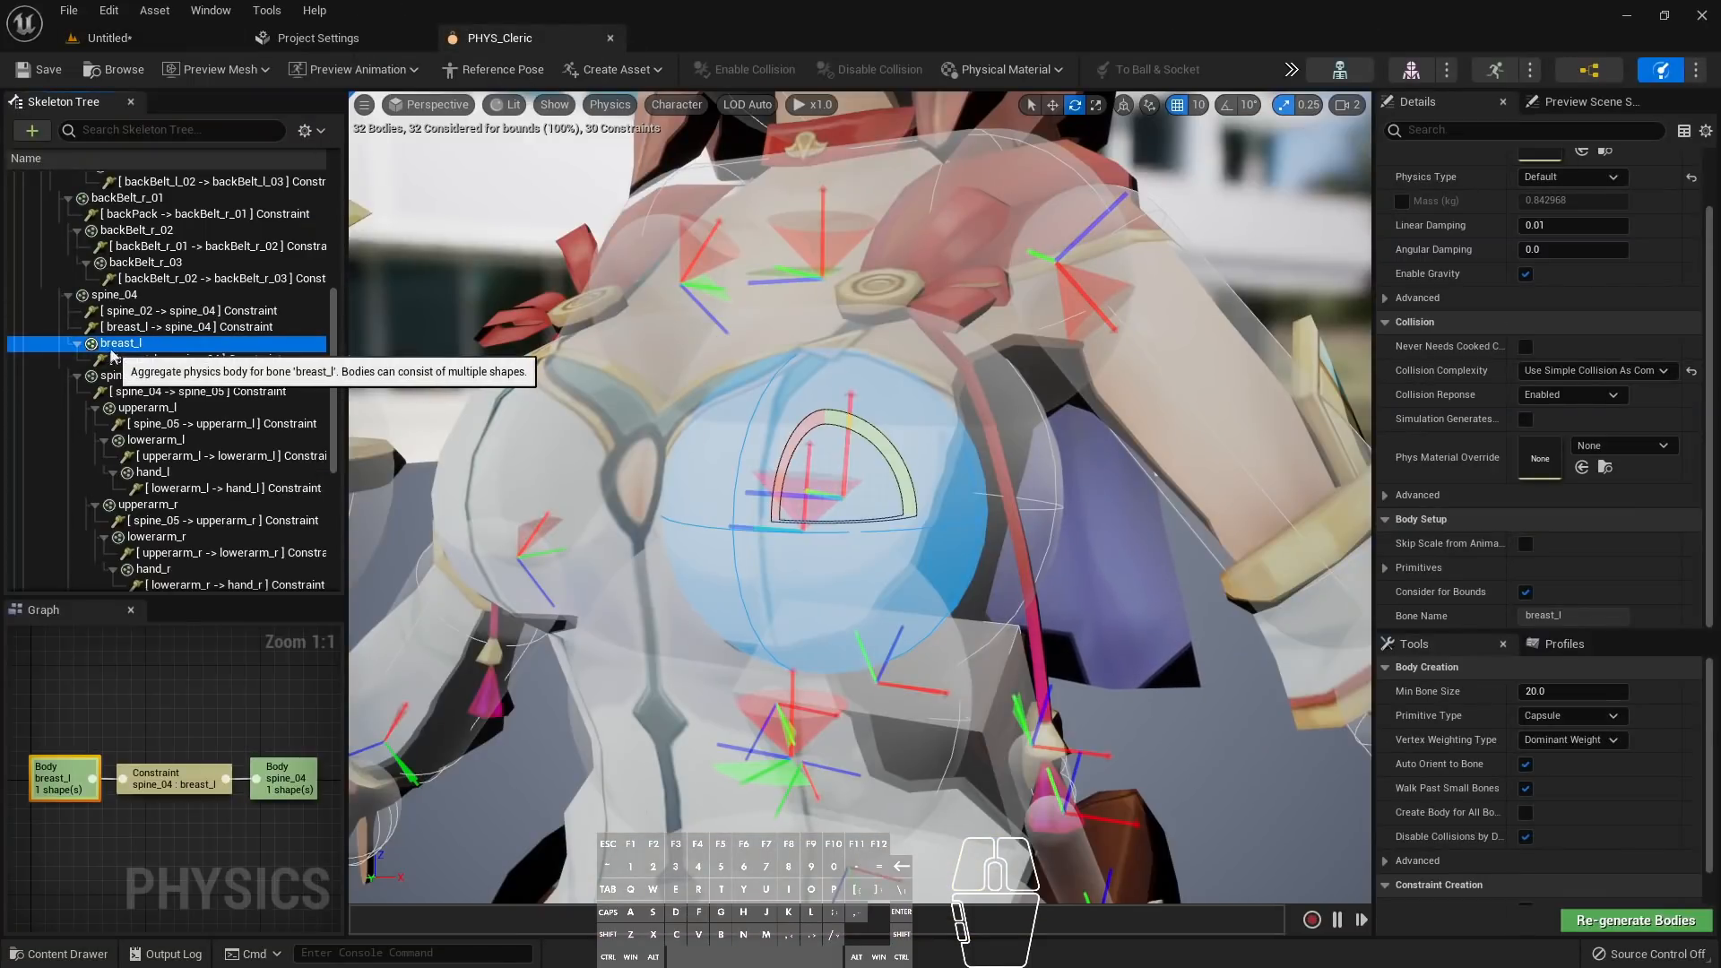
pyautogui.scroll(2, 1531, 340)
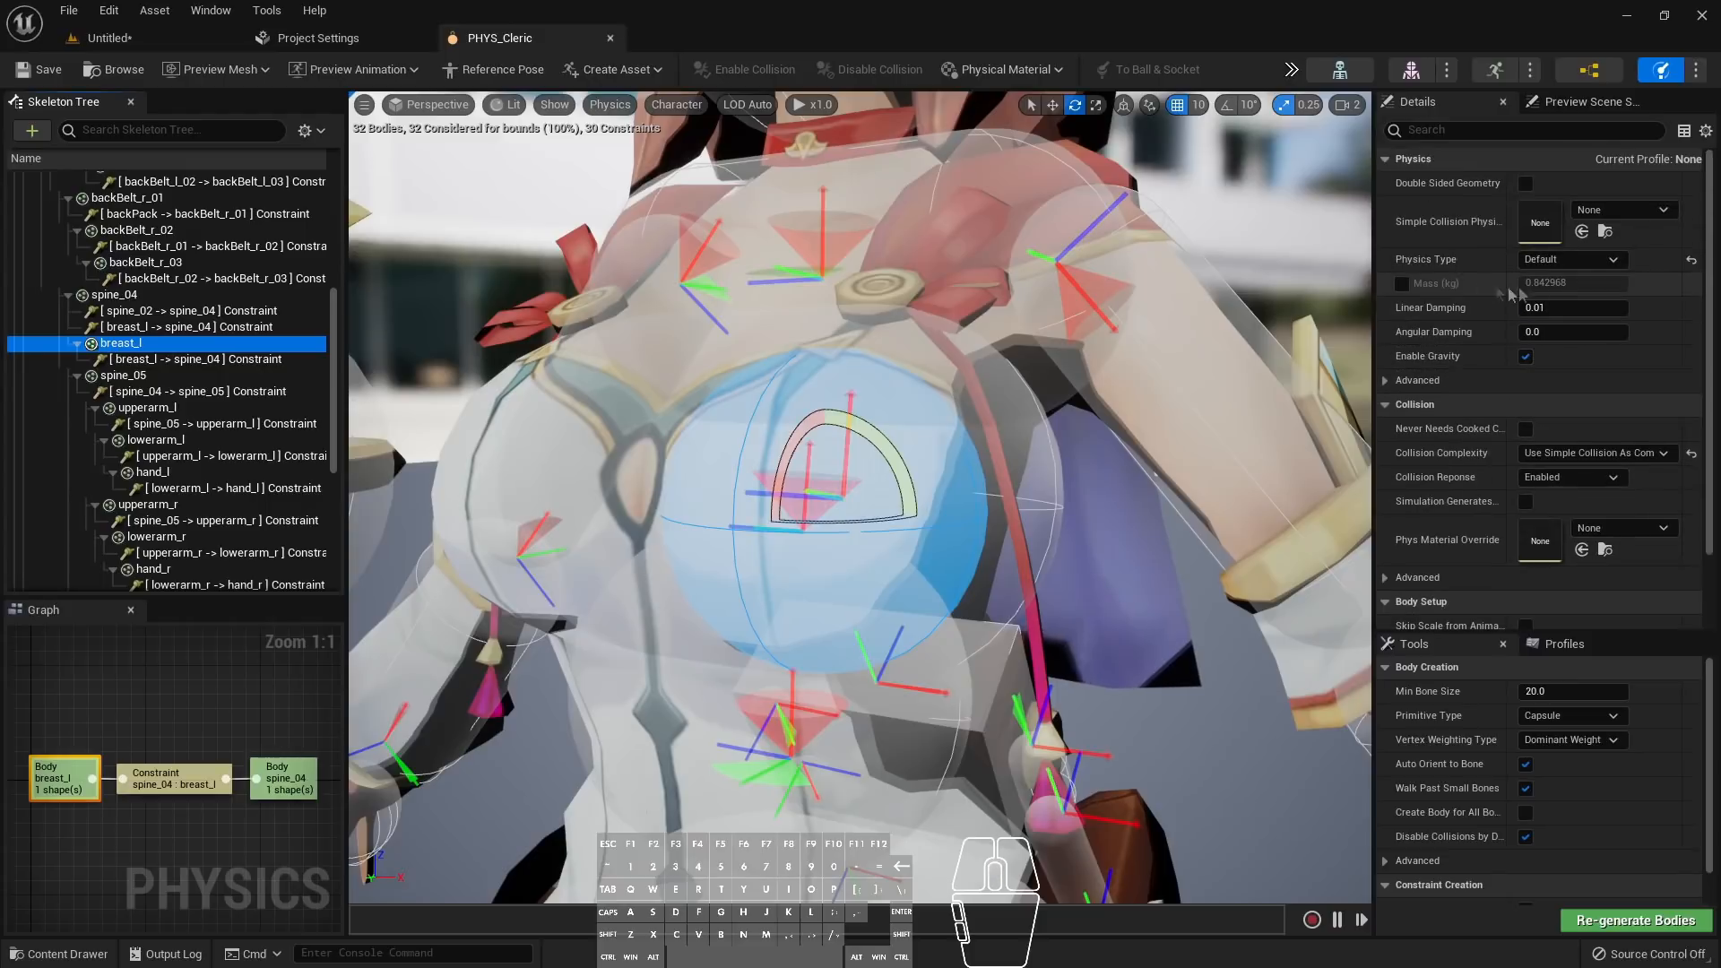
pyautogui.click(1576, 260)
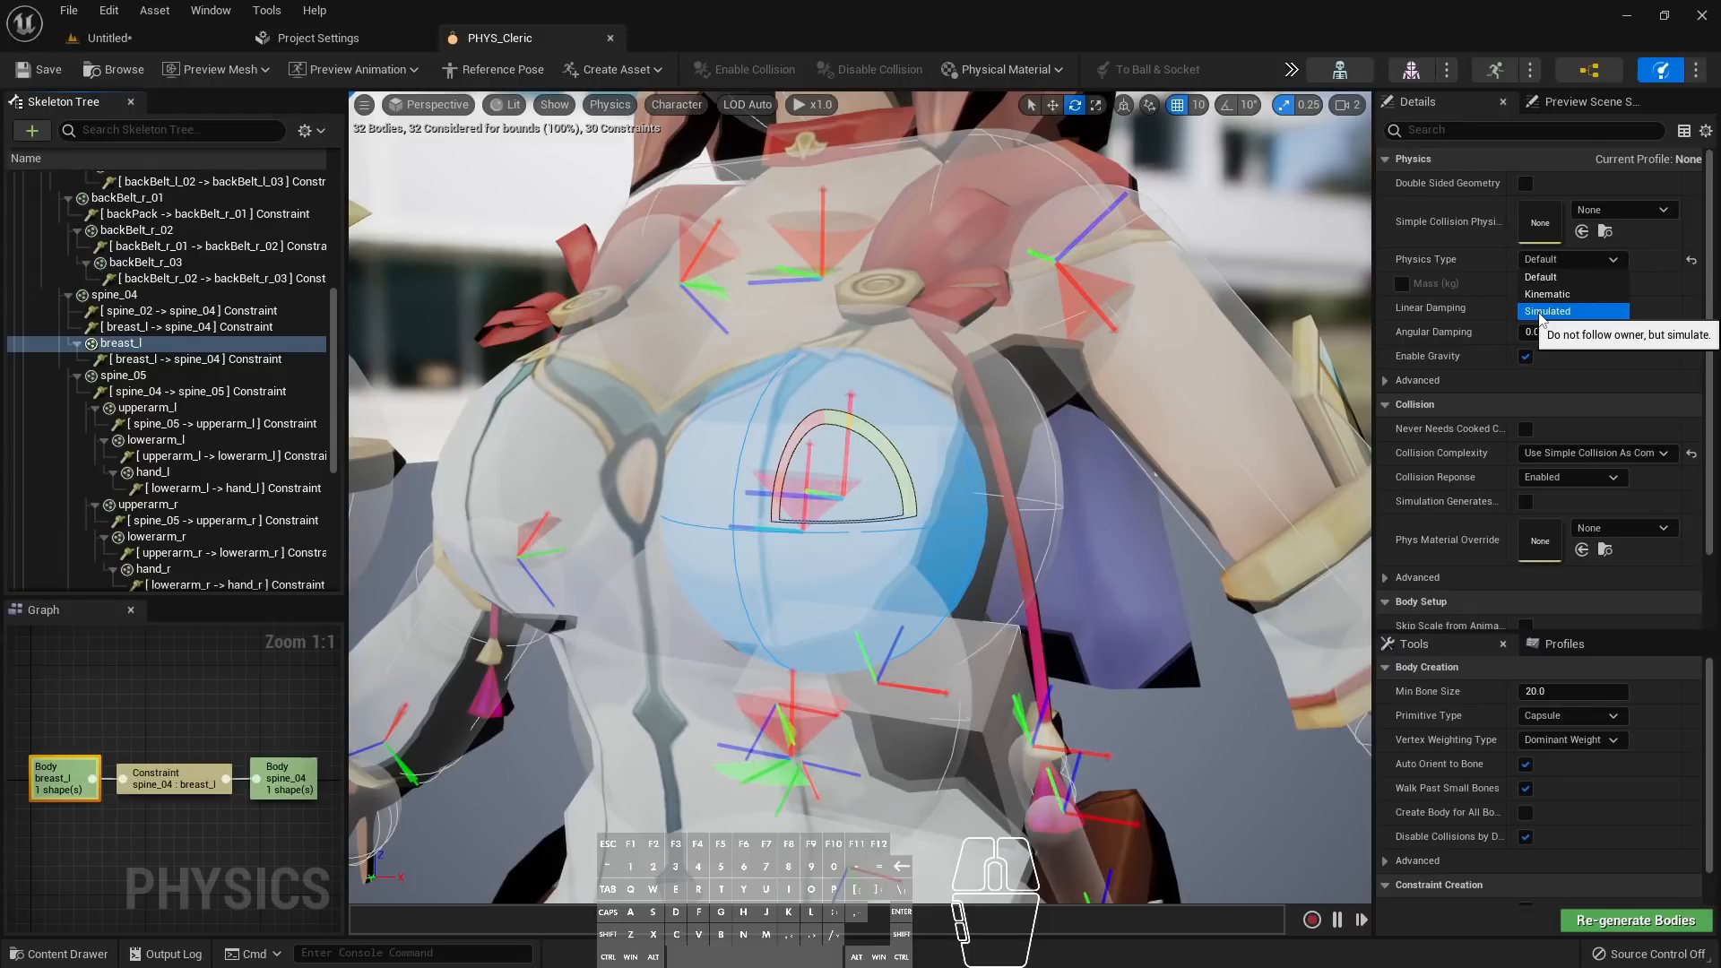
pyautogui.click(1541, 314)
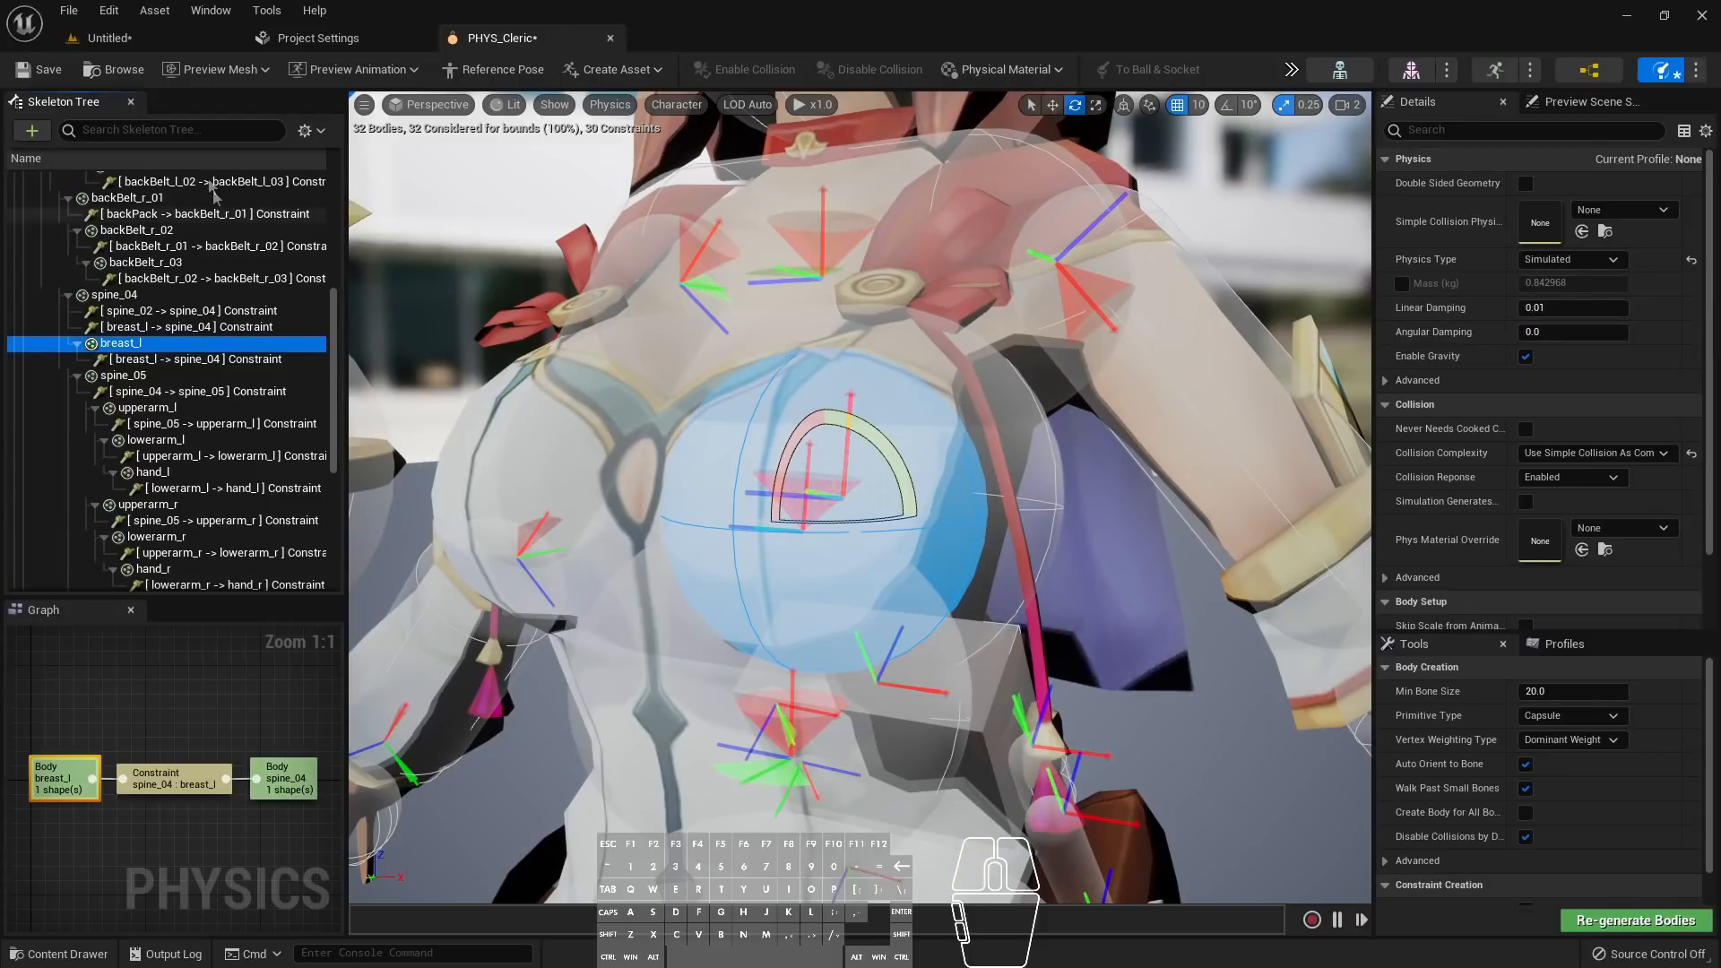
pyautogui.click(27, 78)
# Play the level, running and jumping the cleric in several directions to watch the simulated breast_l bounce, and stop playing
pyautogui.click(154, 40)
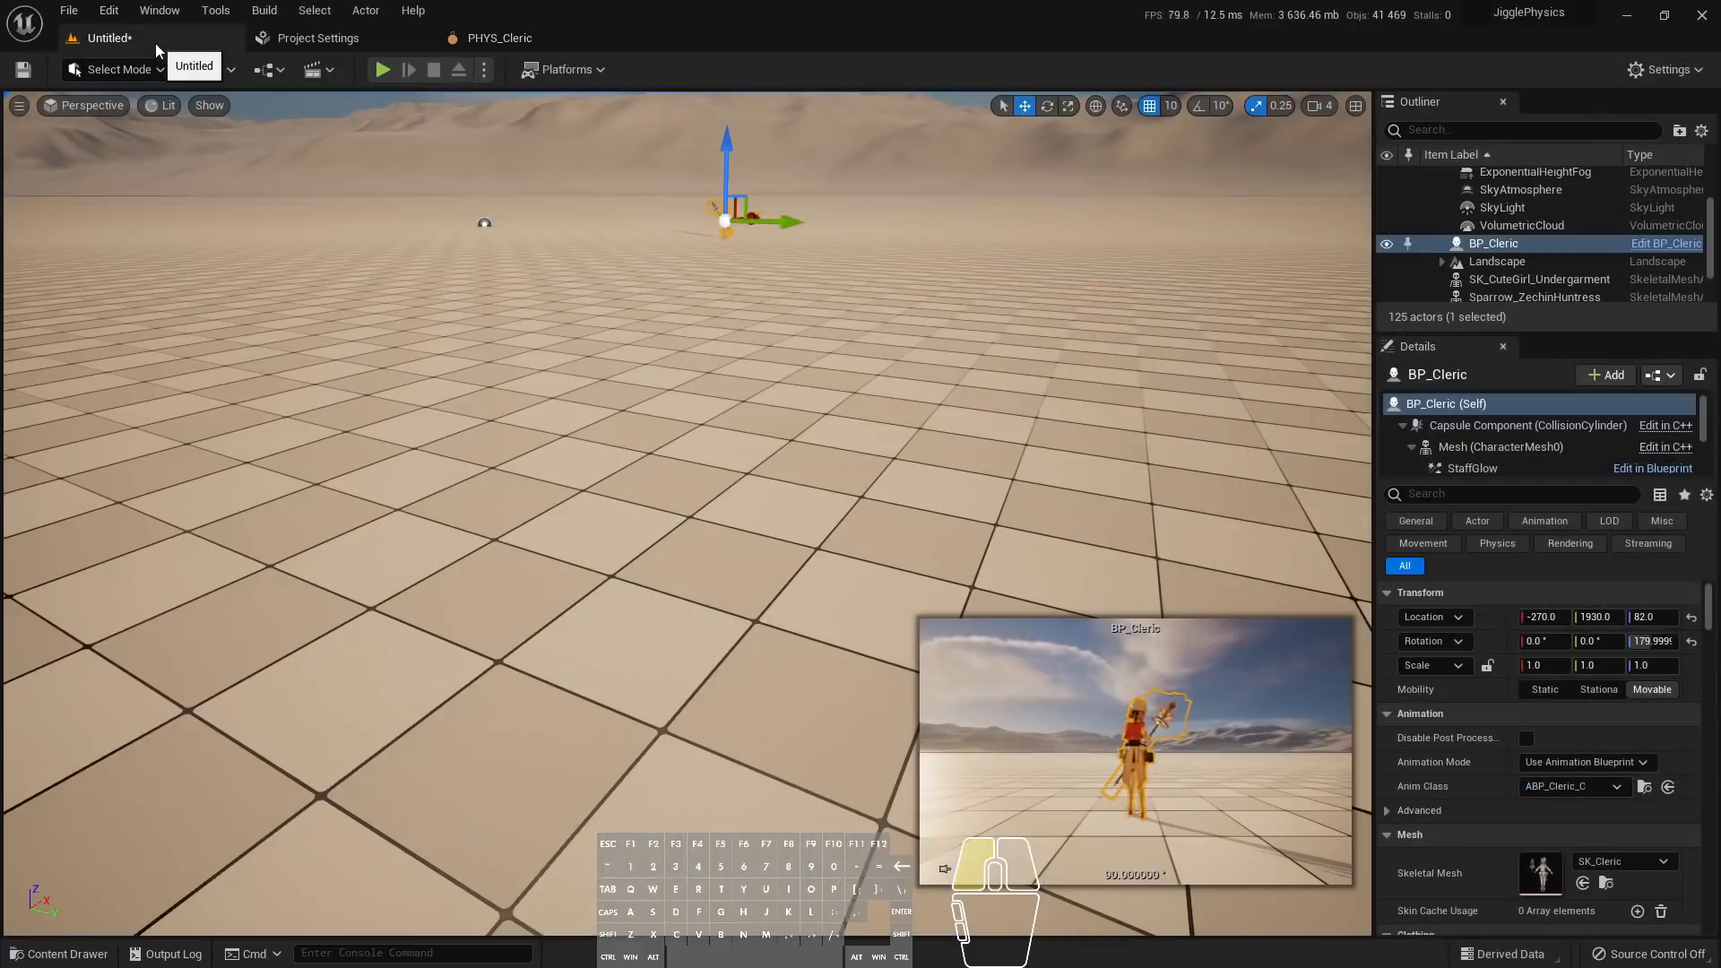
pyautogui.click(383, 70)
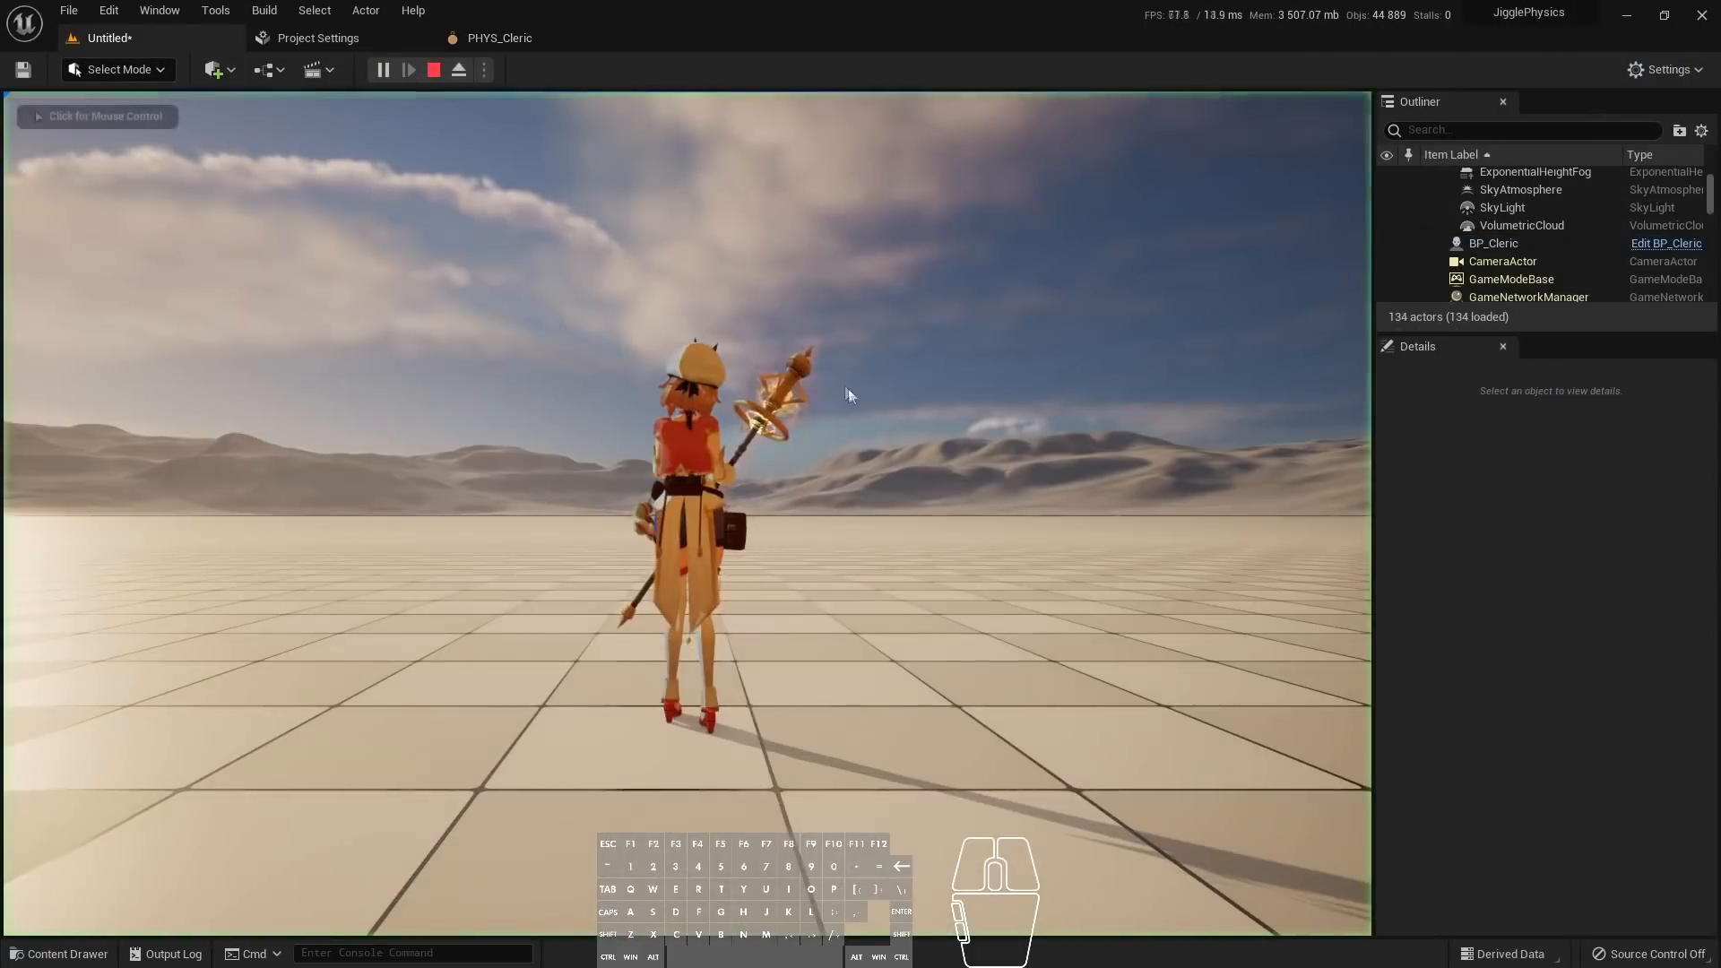
pyautogui.press('space')
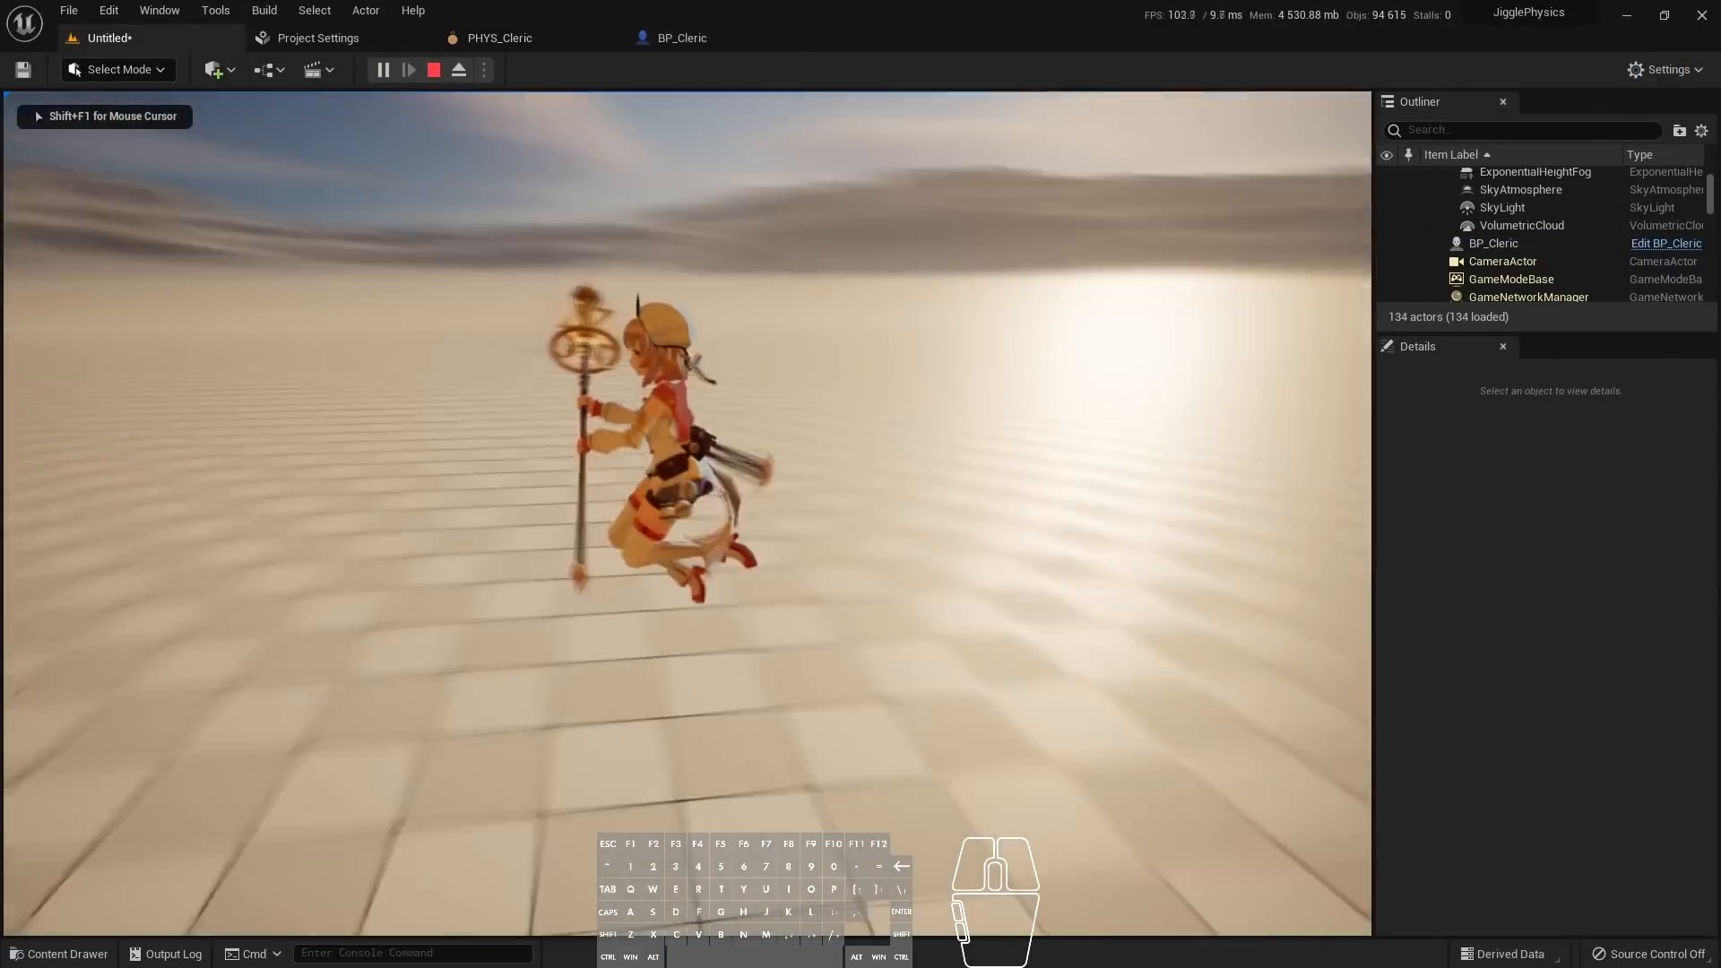
pyautogui.press('s')
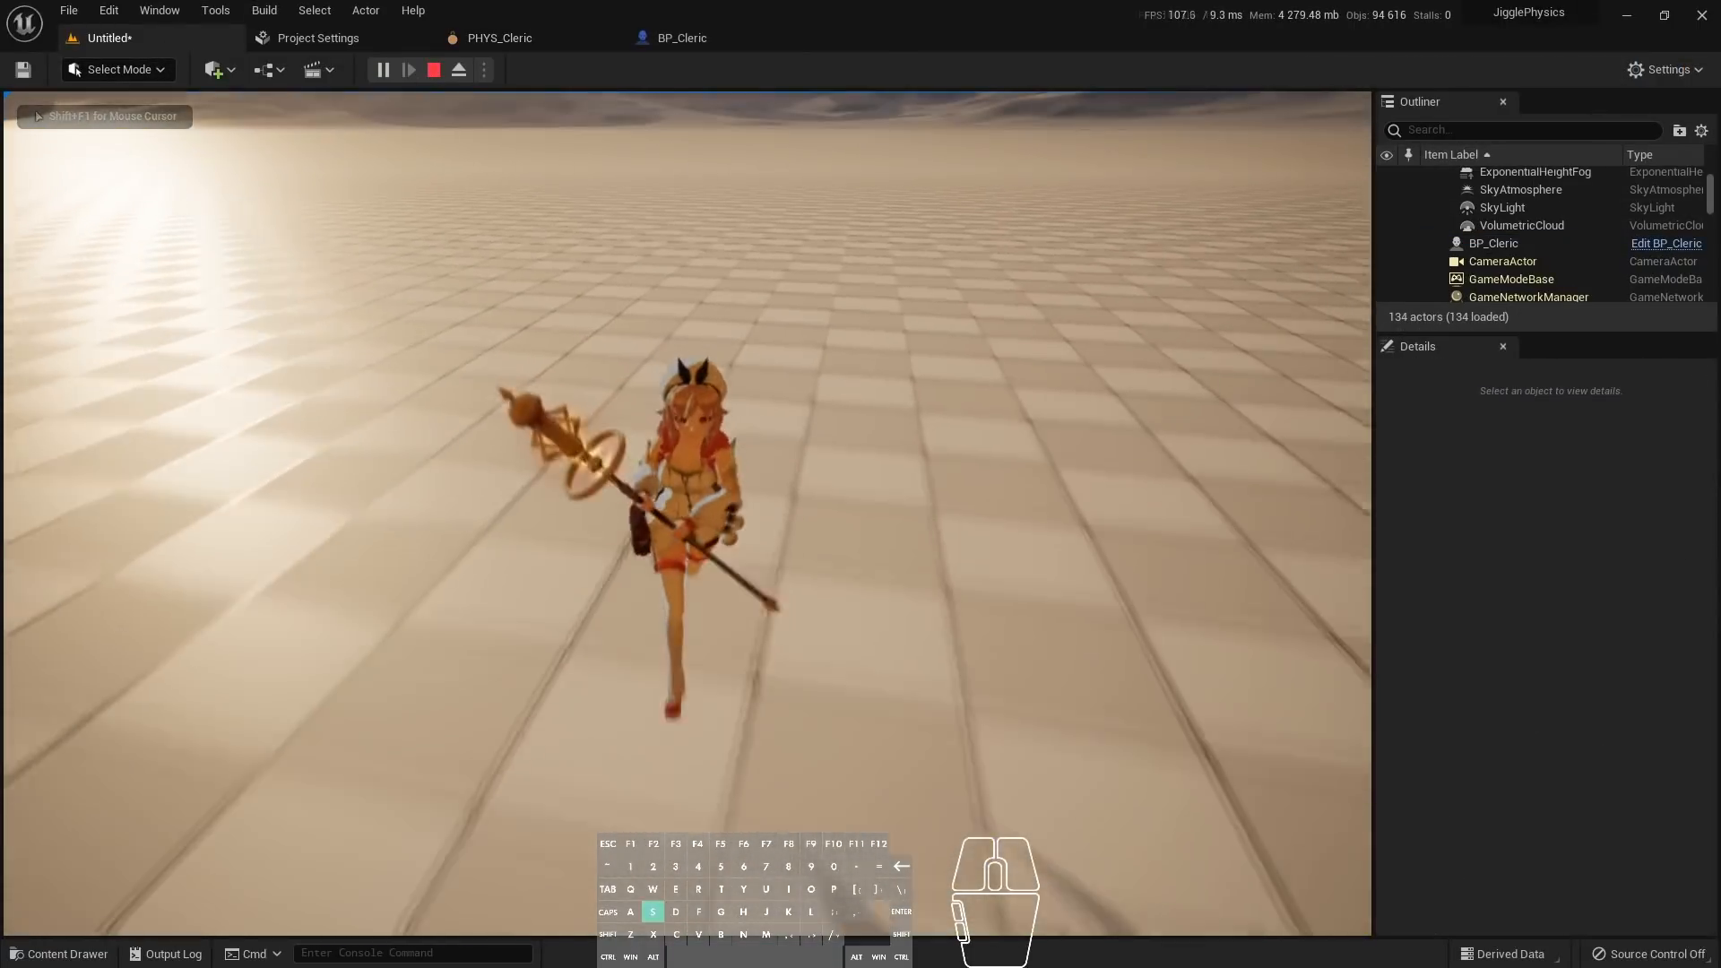
pyautogui.press('space')
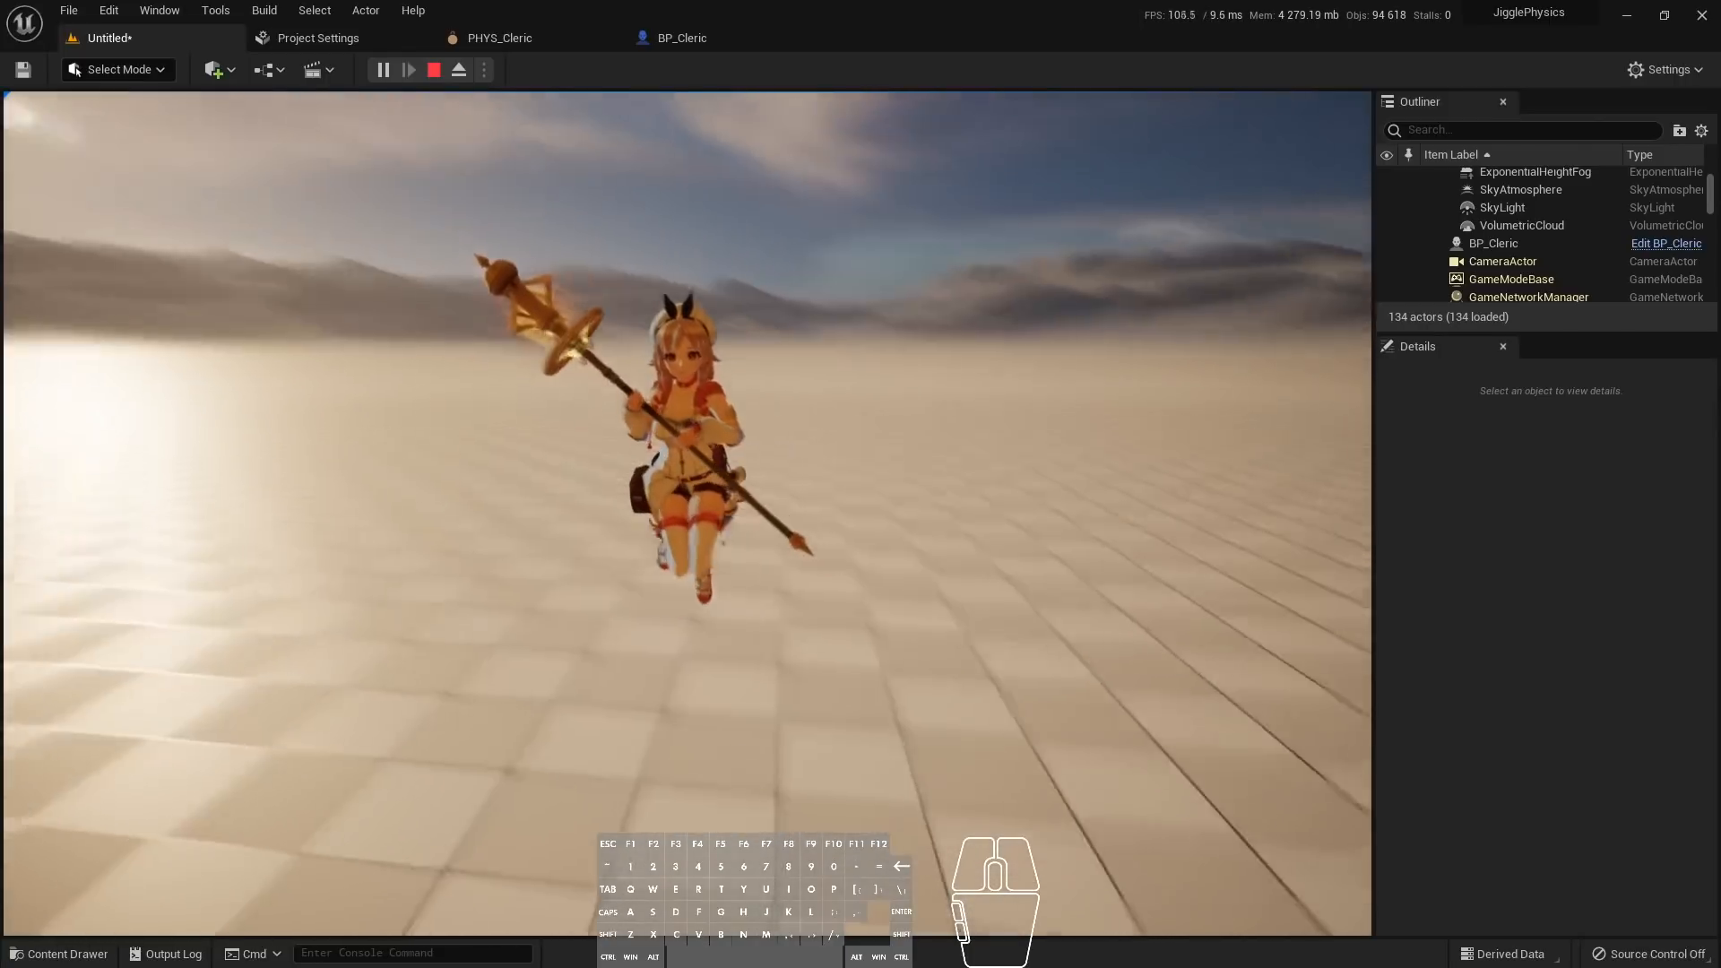
pyautogui.press('space')
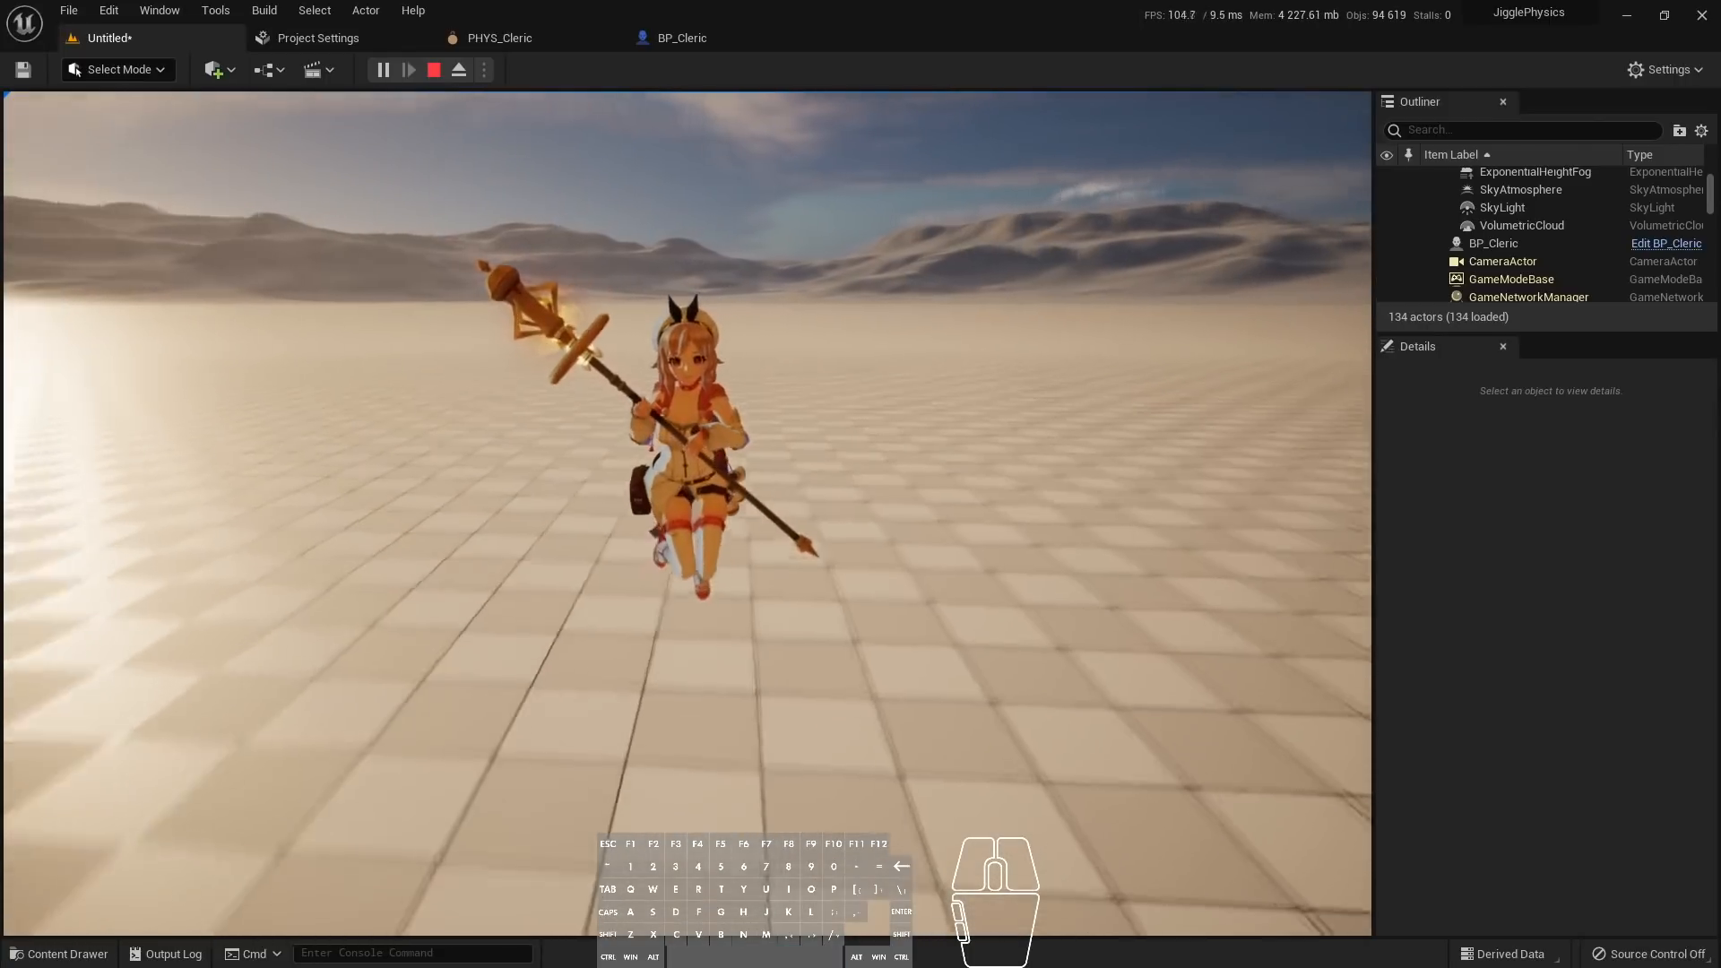
pyautogui.press('a')
pyautogui.press('s')
pyautogui.press('space')
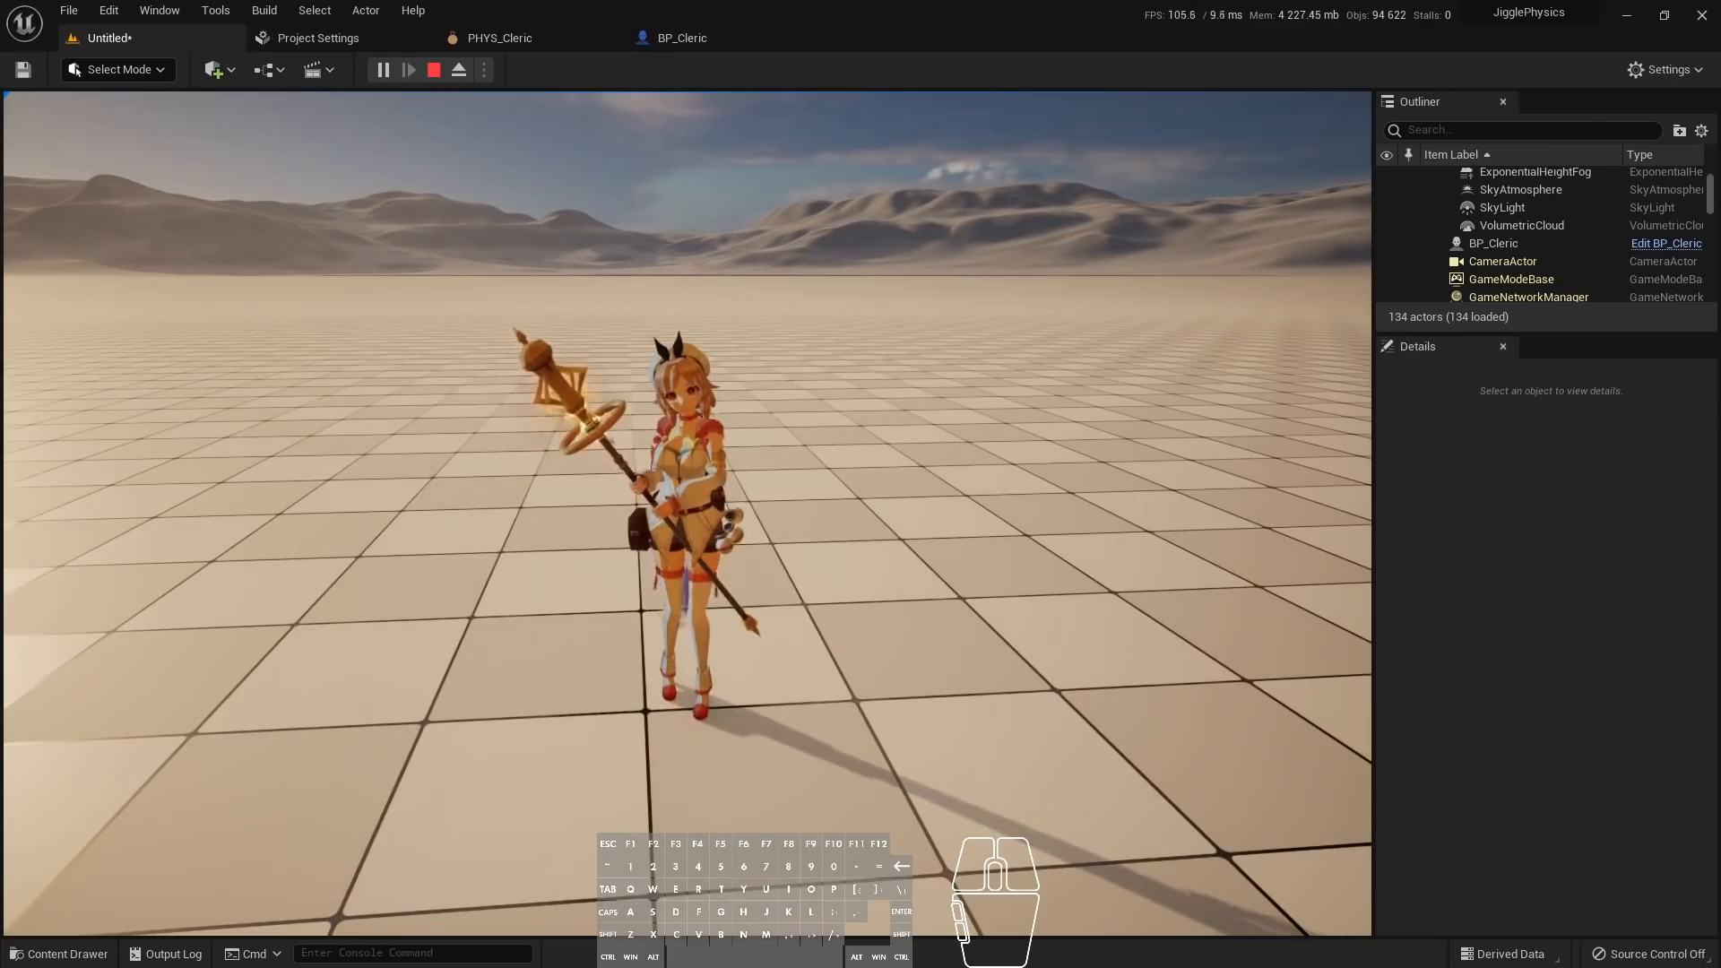
pyautogui.press('d')
pyautogui.press('s')
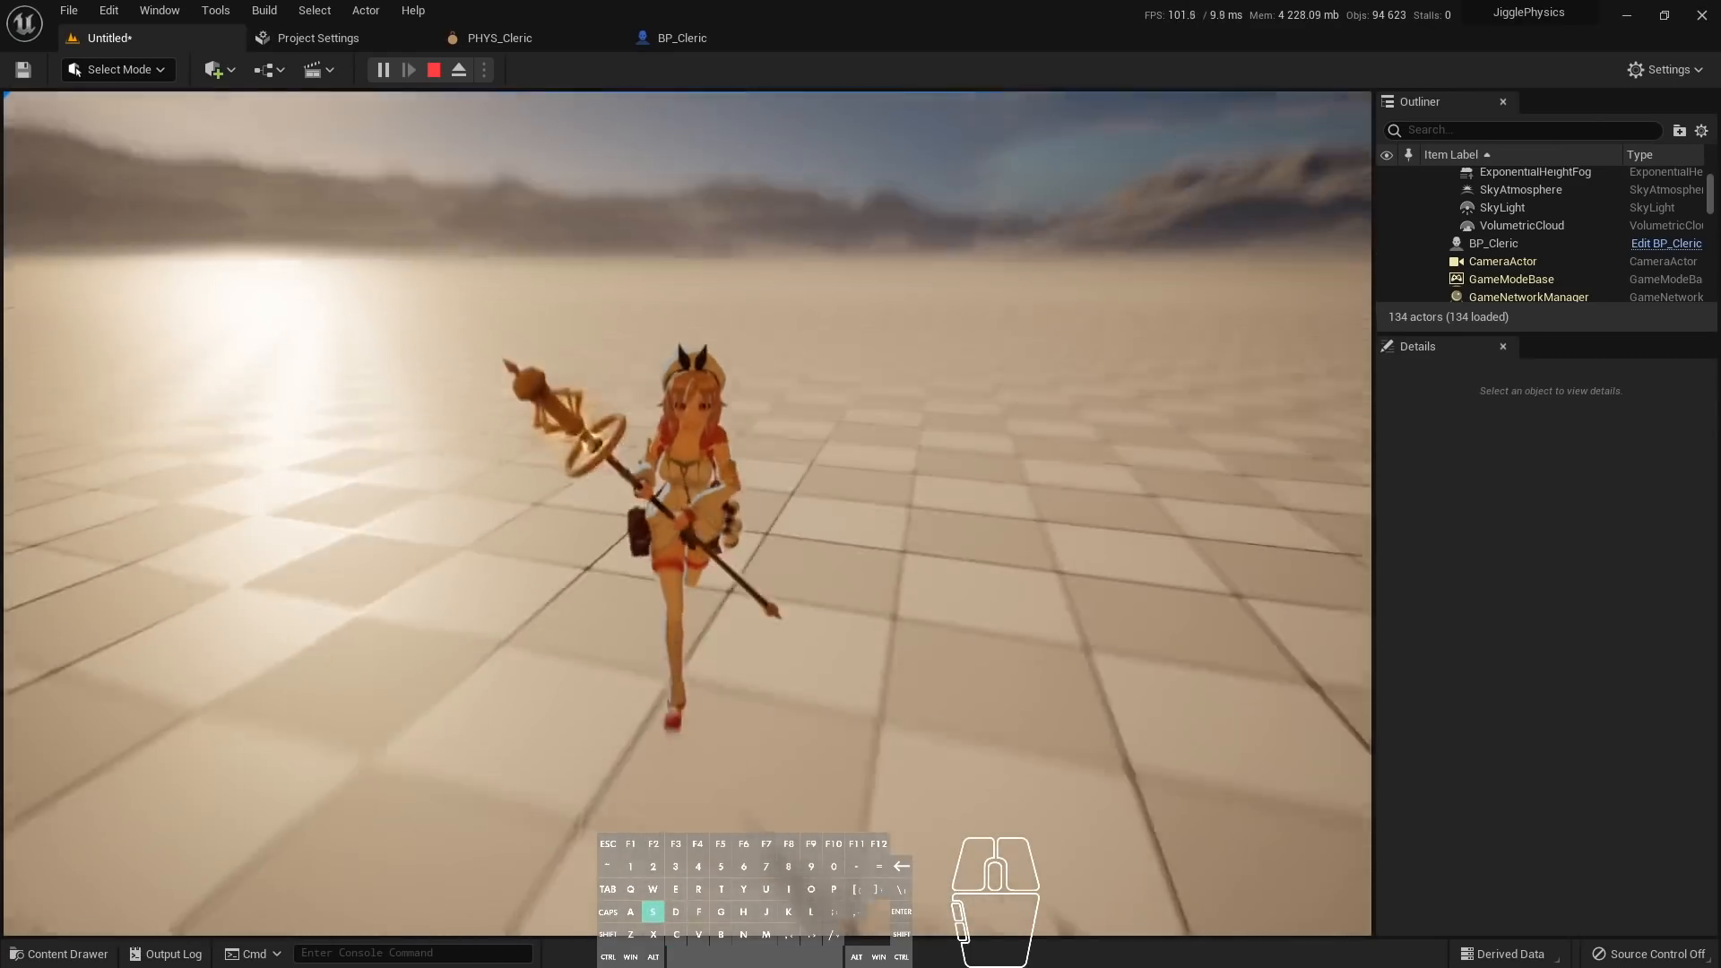
pyautogui.press('a')
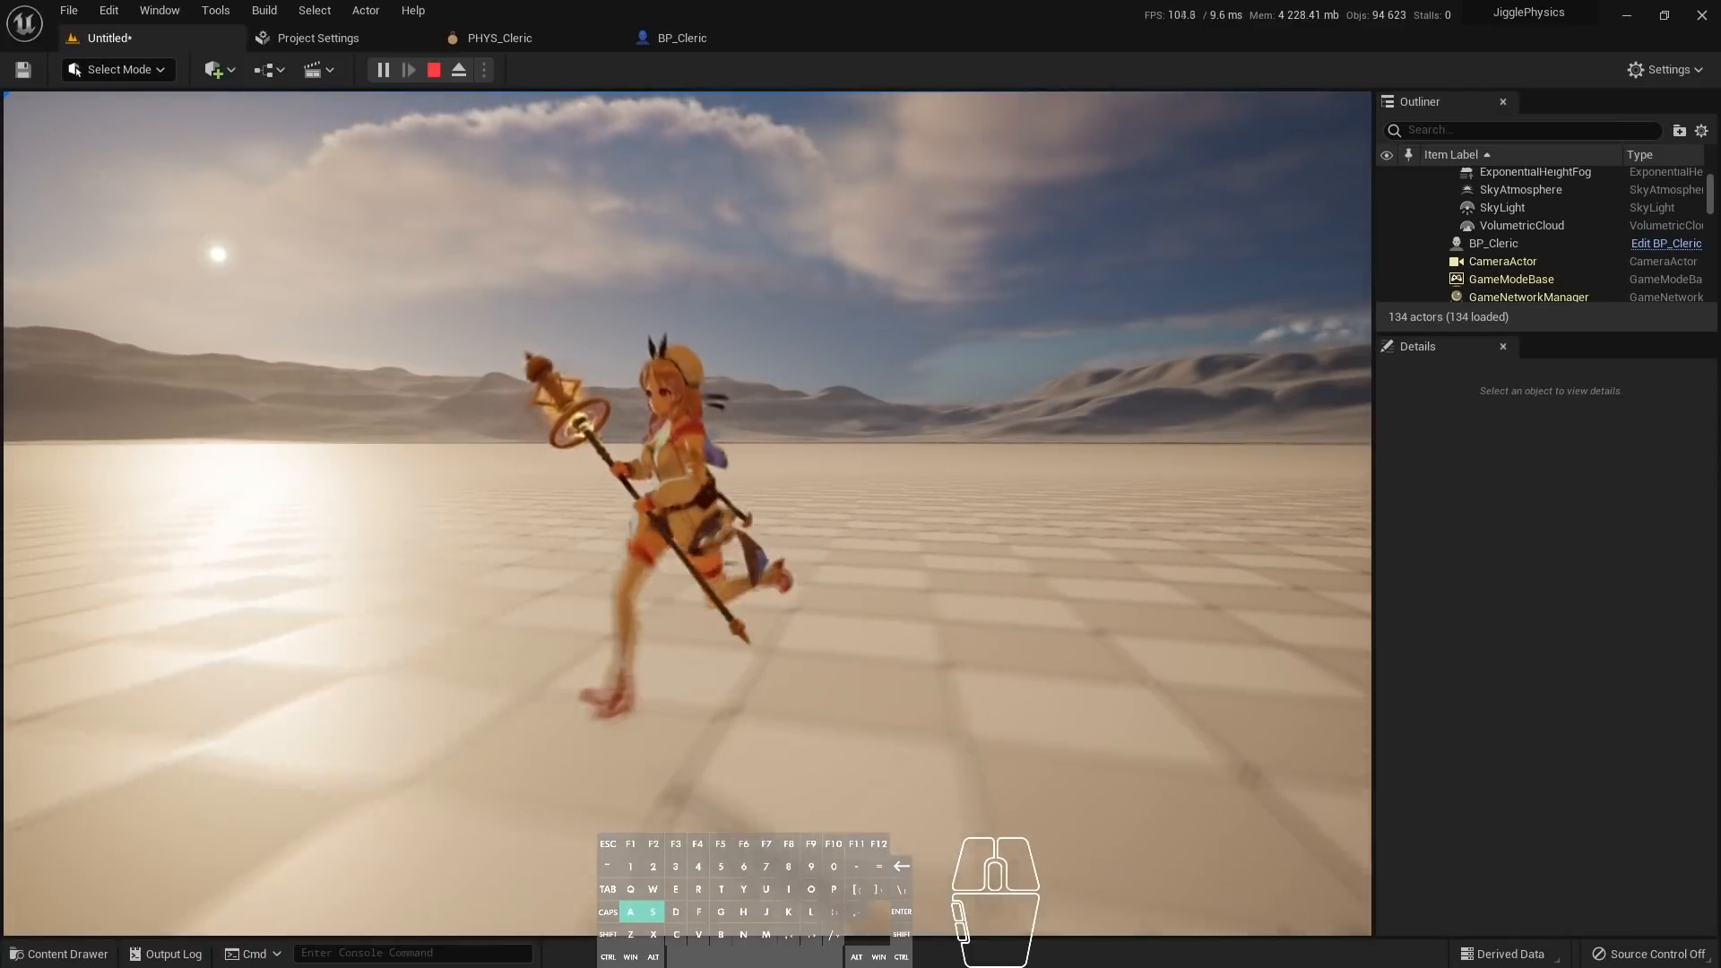
pyautogui.press('s')
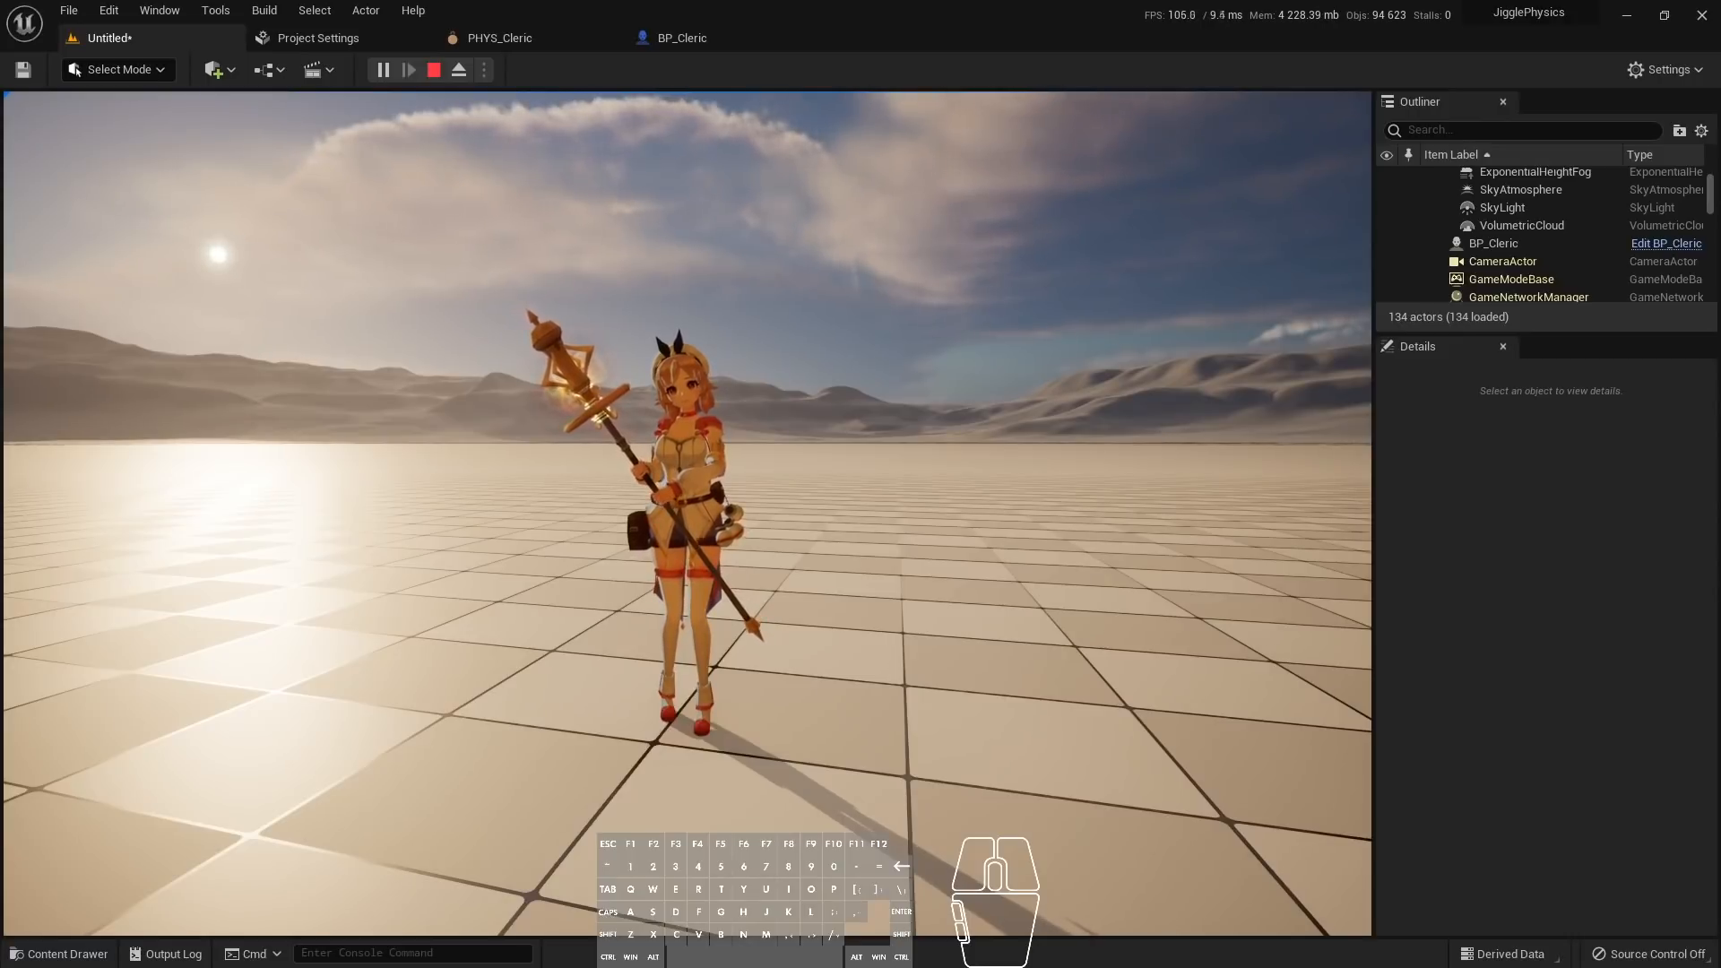
pyautogui.press('Escape')
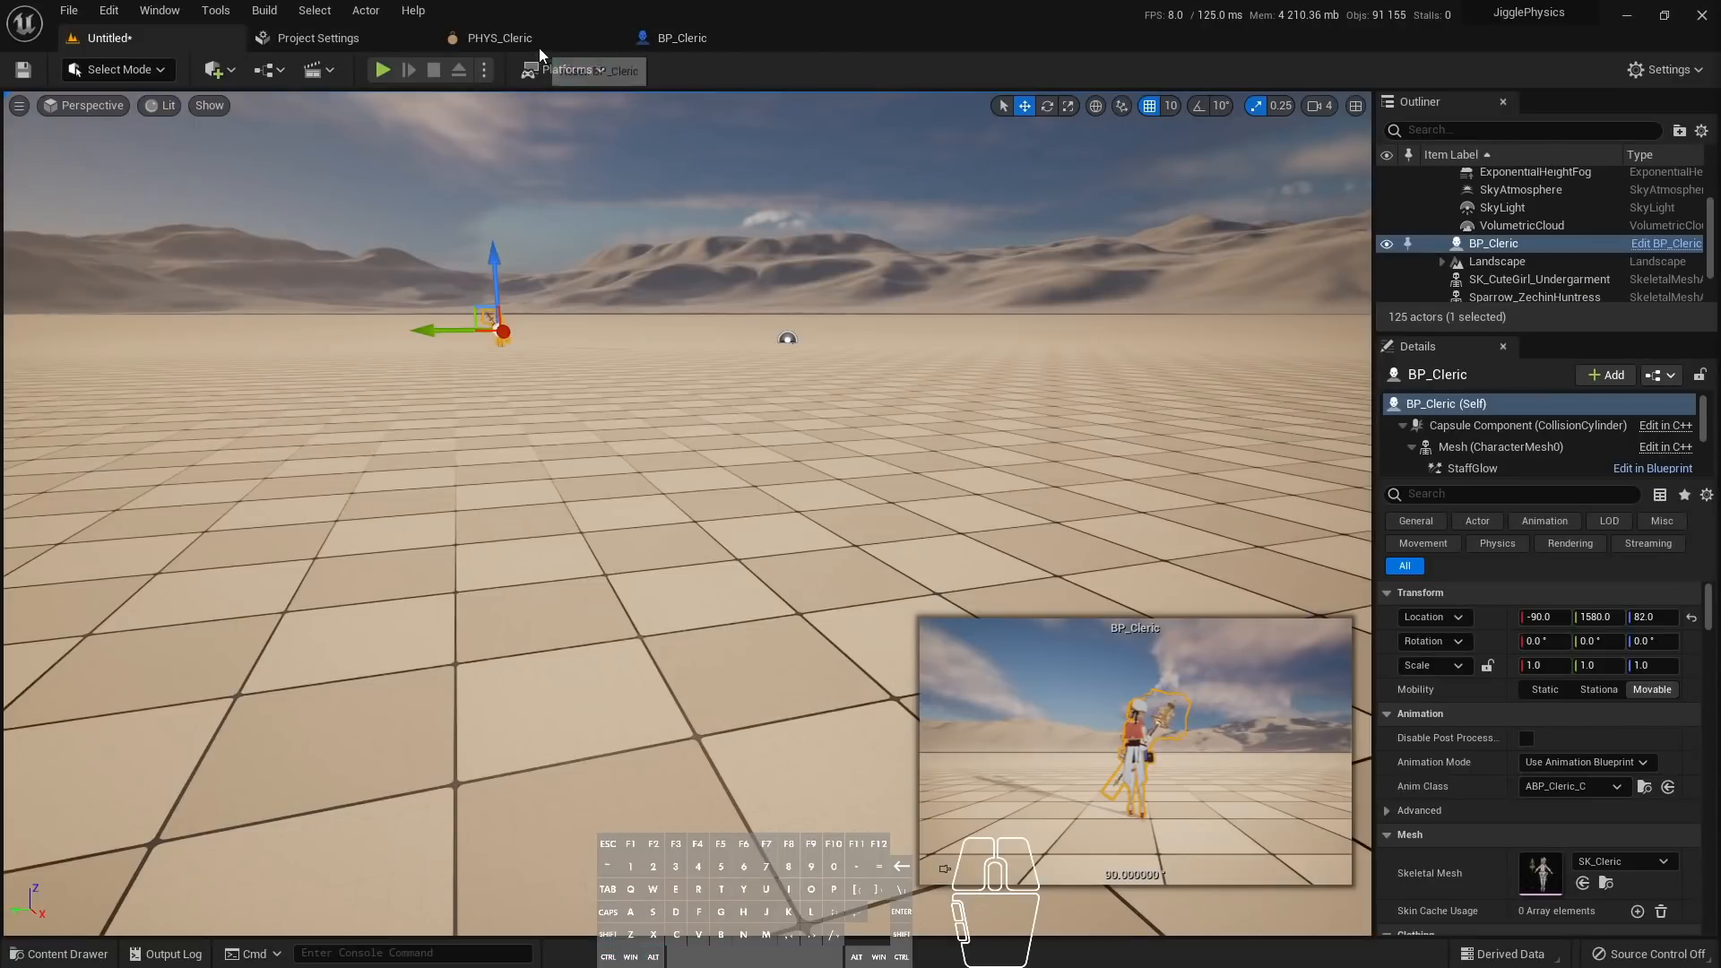
# Mirror the breast_l body in PHYS_Cleric to the opposite side and select the resulting breast_r body
pyautogui.click(516, 38)
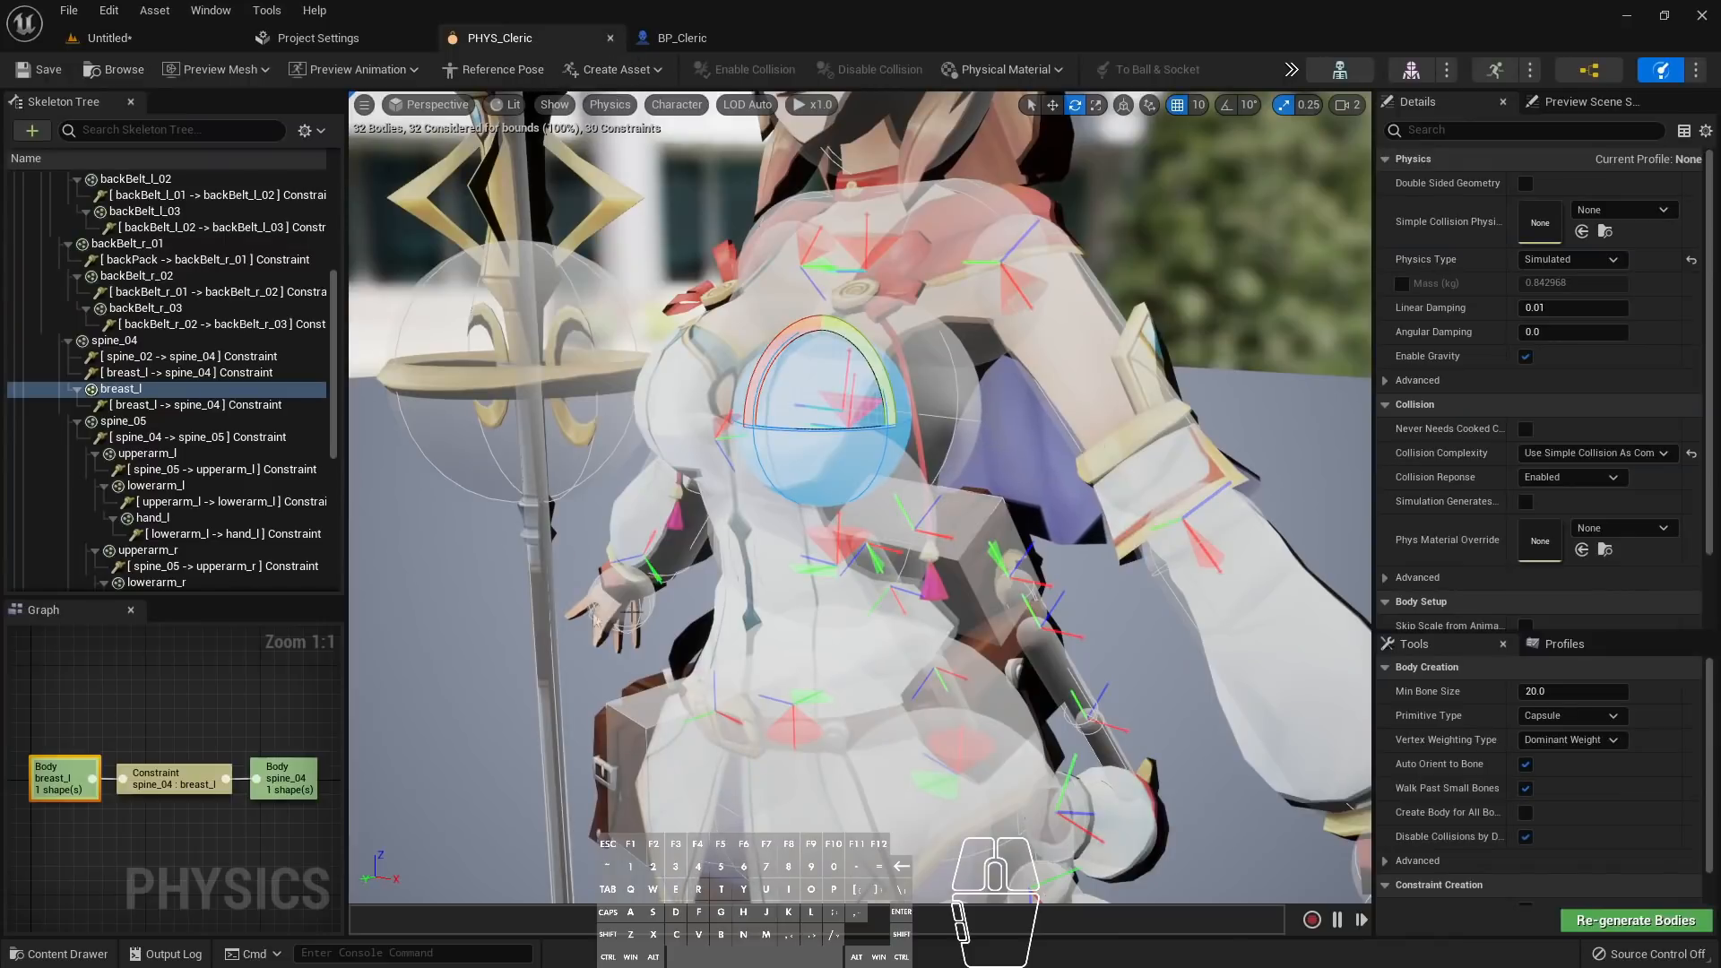
pyautogui.moveTo(581, 638); pyautogui.dragTo(581, 638, button='right')
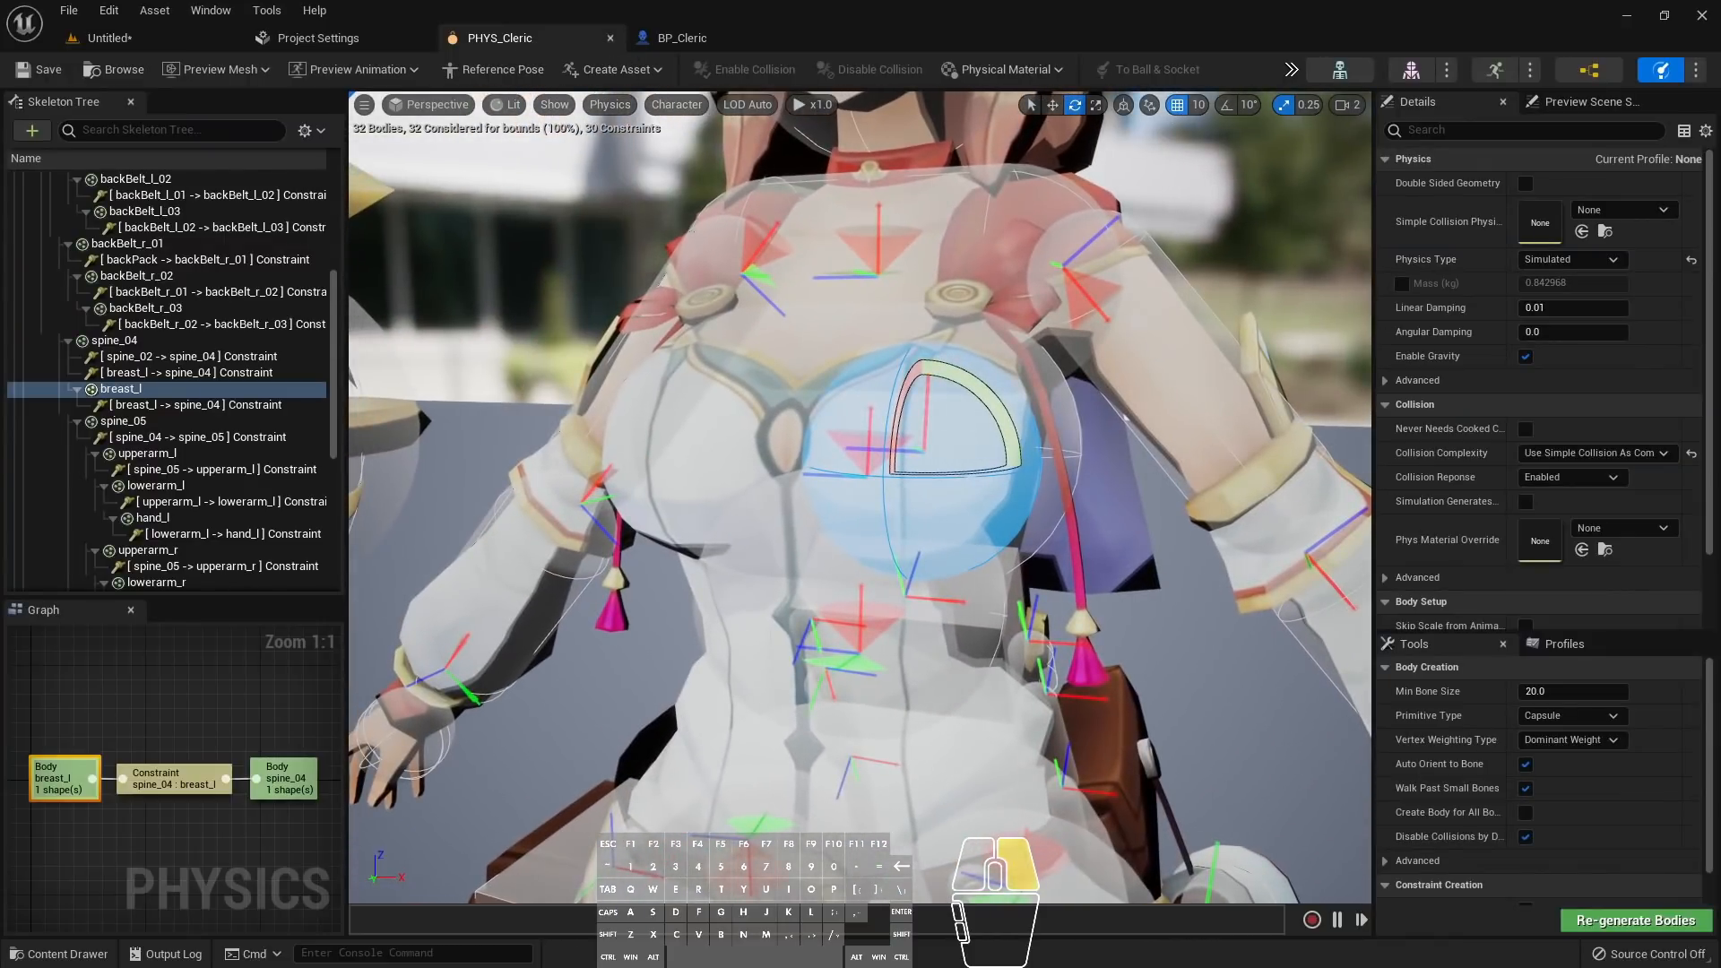
pyautogui.click(148, 392)
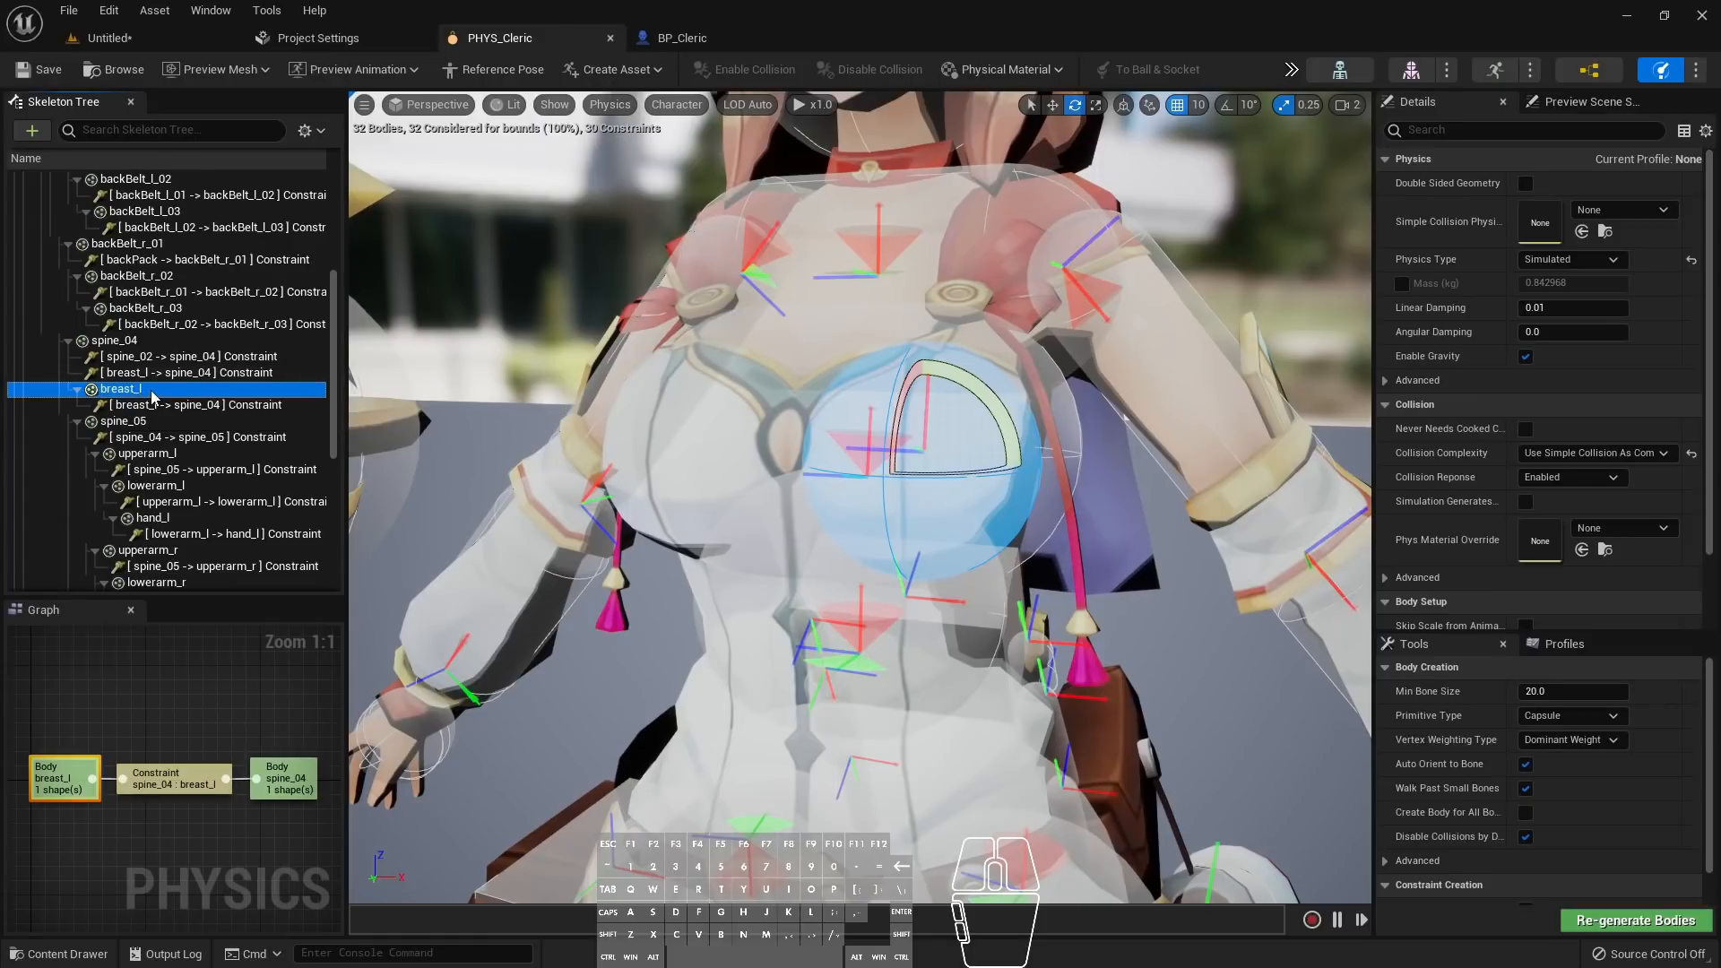
pyautogui.rightClick(153, 397)
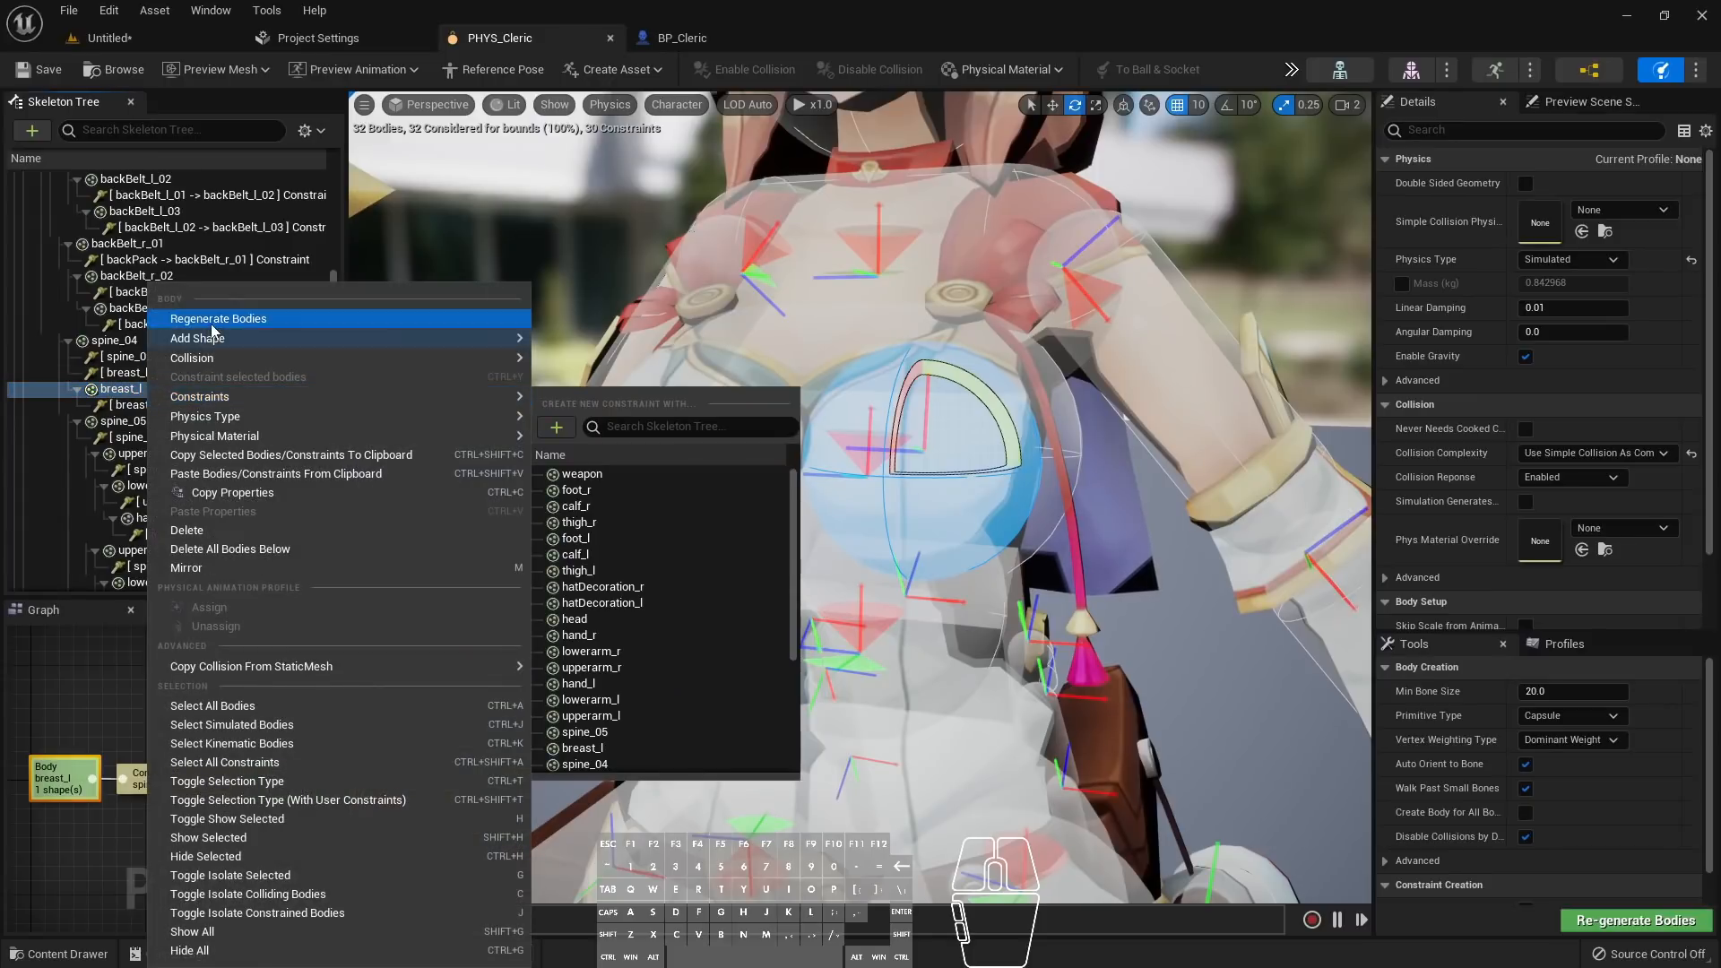
pyautogui.click(246, 571)
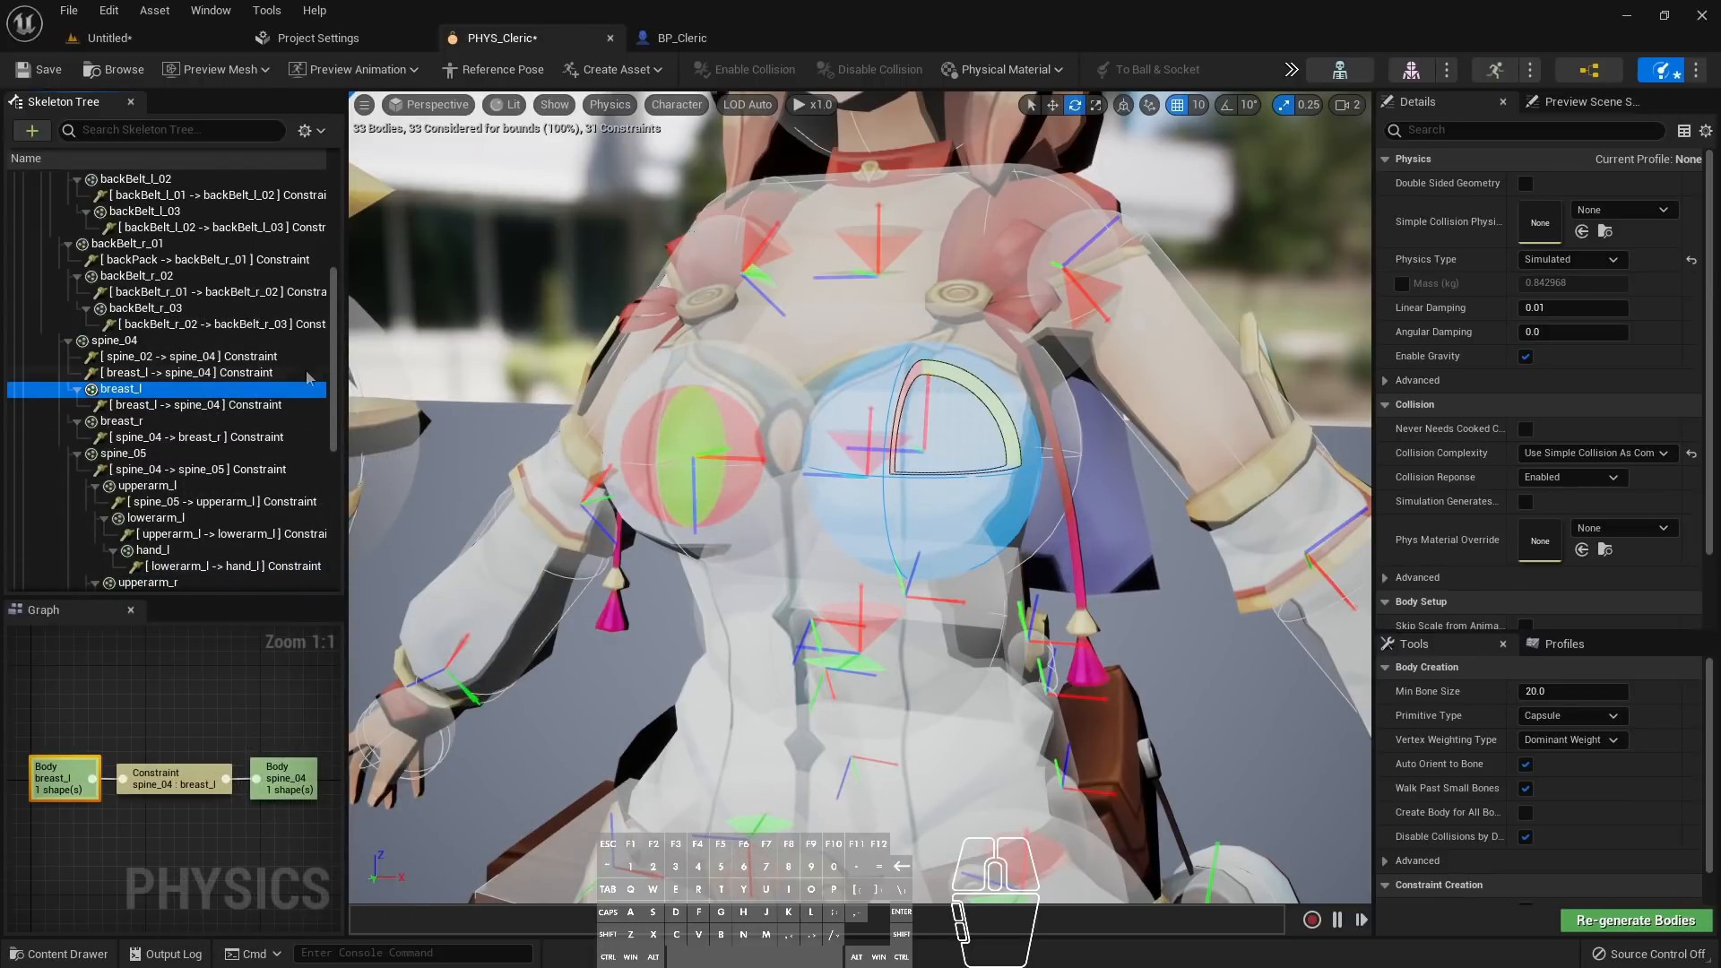
pyautogui.click(134, 423)
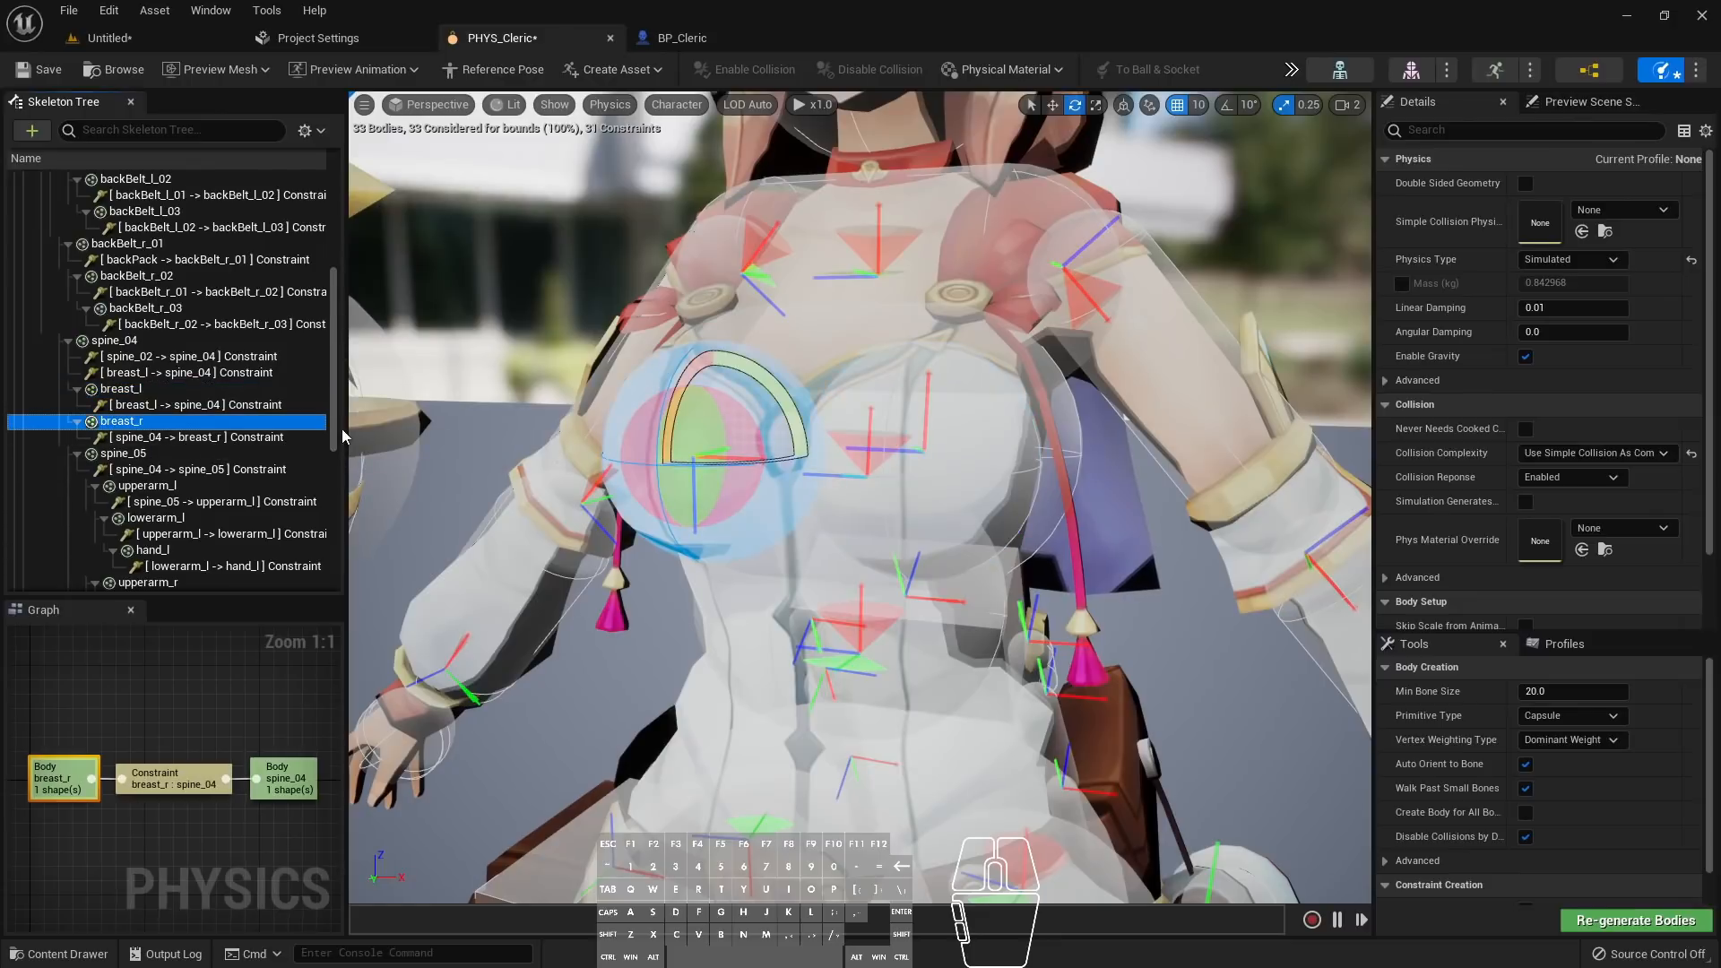
pyautogui.hotkey('alt', 'shift', 's')
pyautogui.hotkey('alt', 'shift', 's')
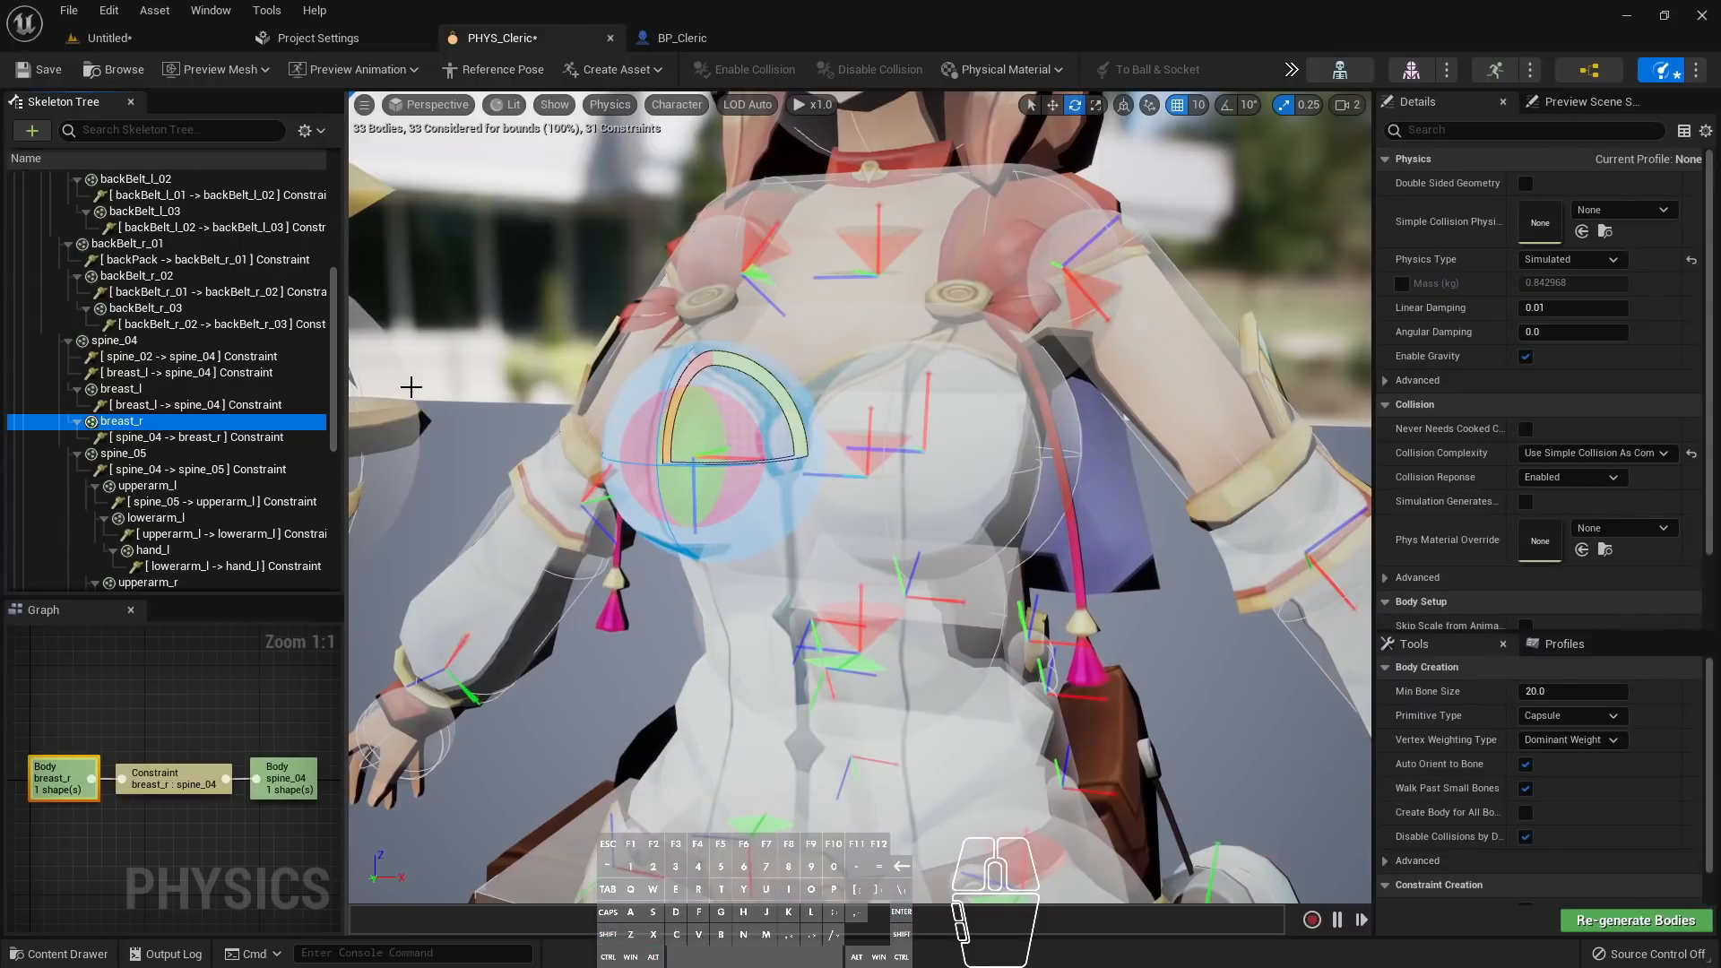
# Copy the properties of the breast_l to spine_04 constraint and paste them onto the spine_04 to breast_r constraint
pyautogui.click(172, 405)
pyautogui.rightClick(175, 405)
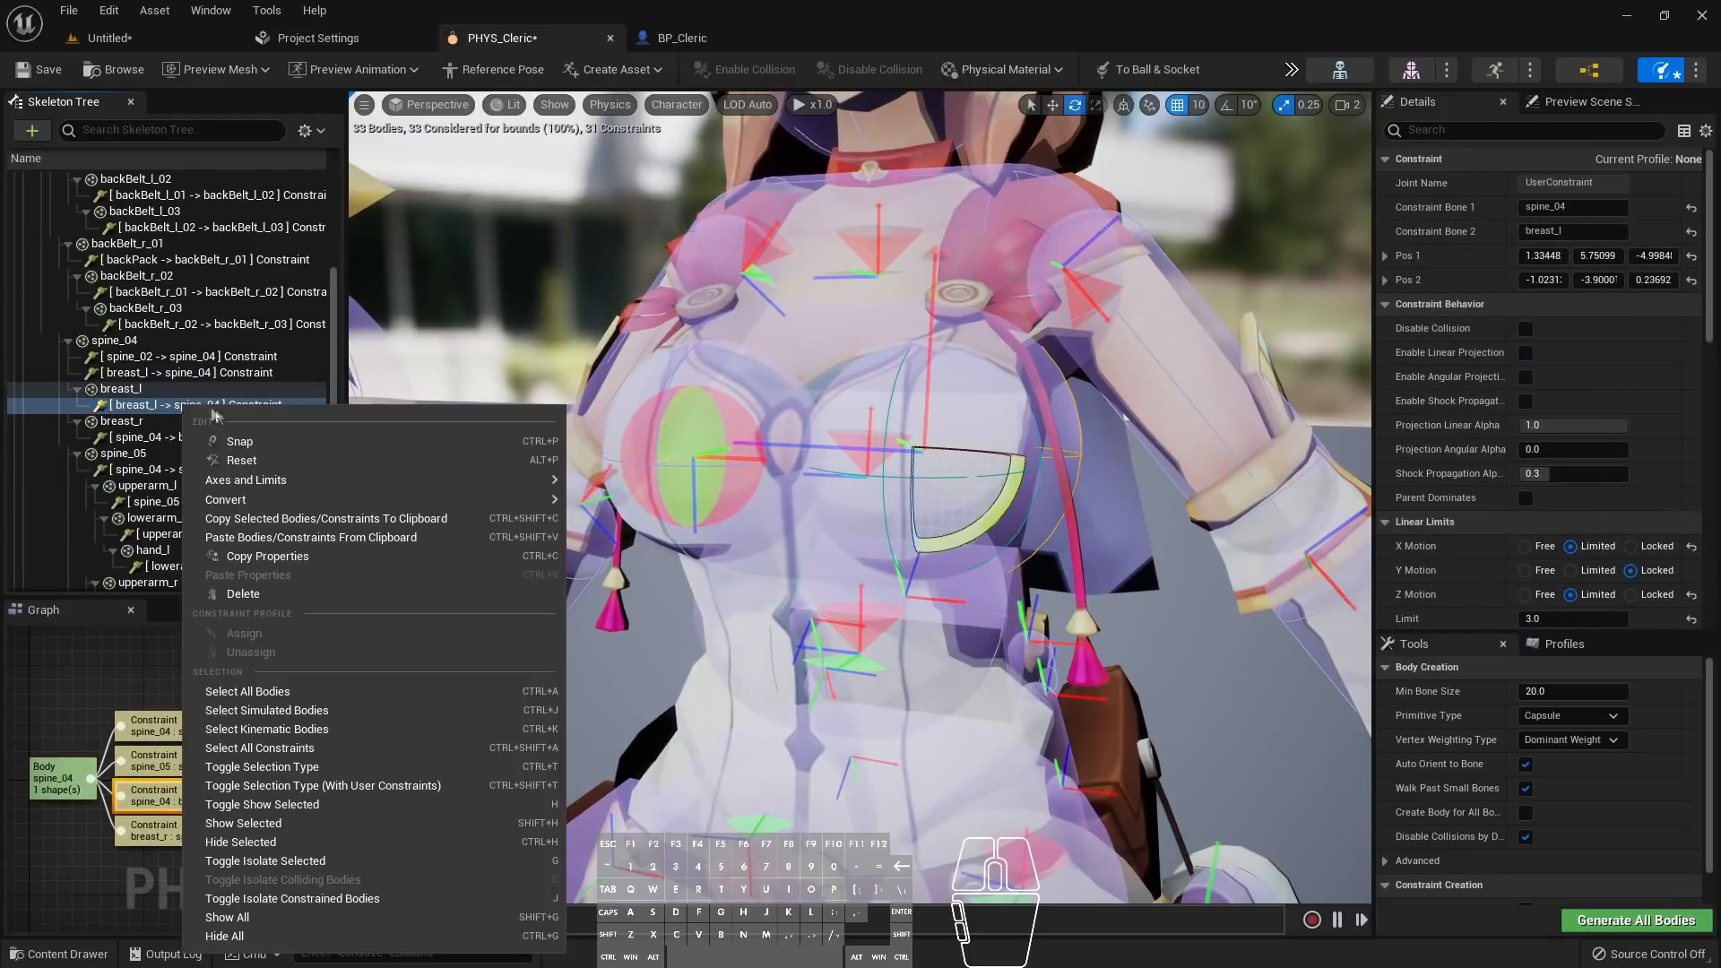
pyautogui.click(292, 558)
pyautogui.click(191, 438)
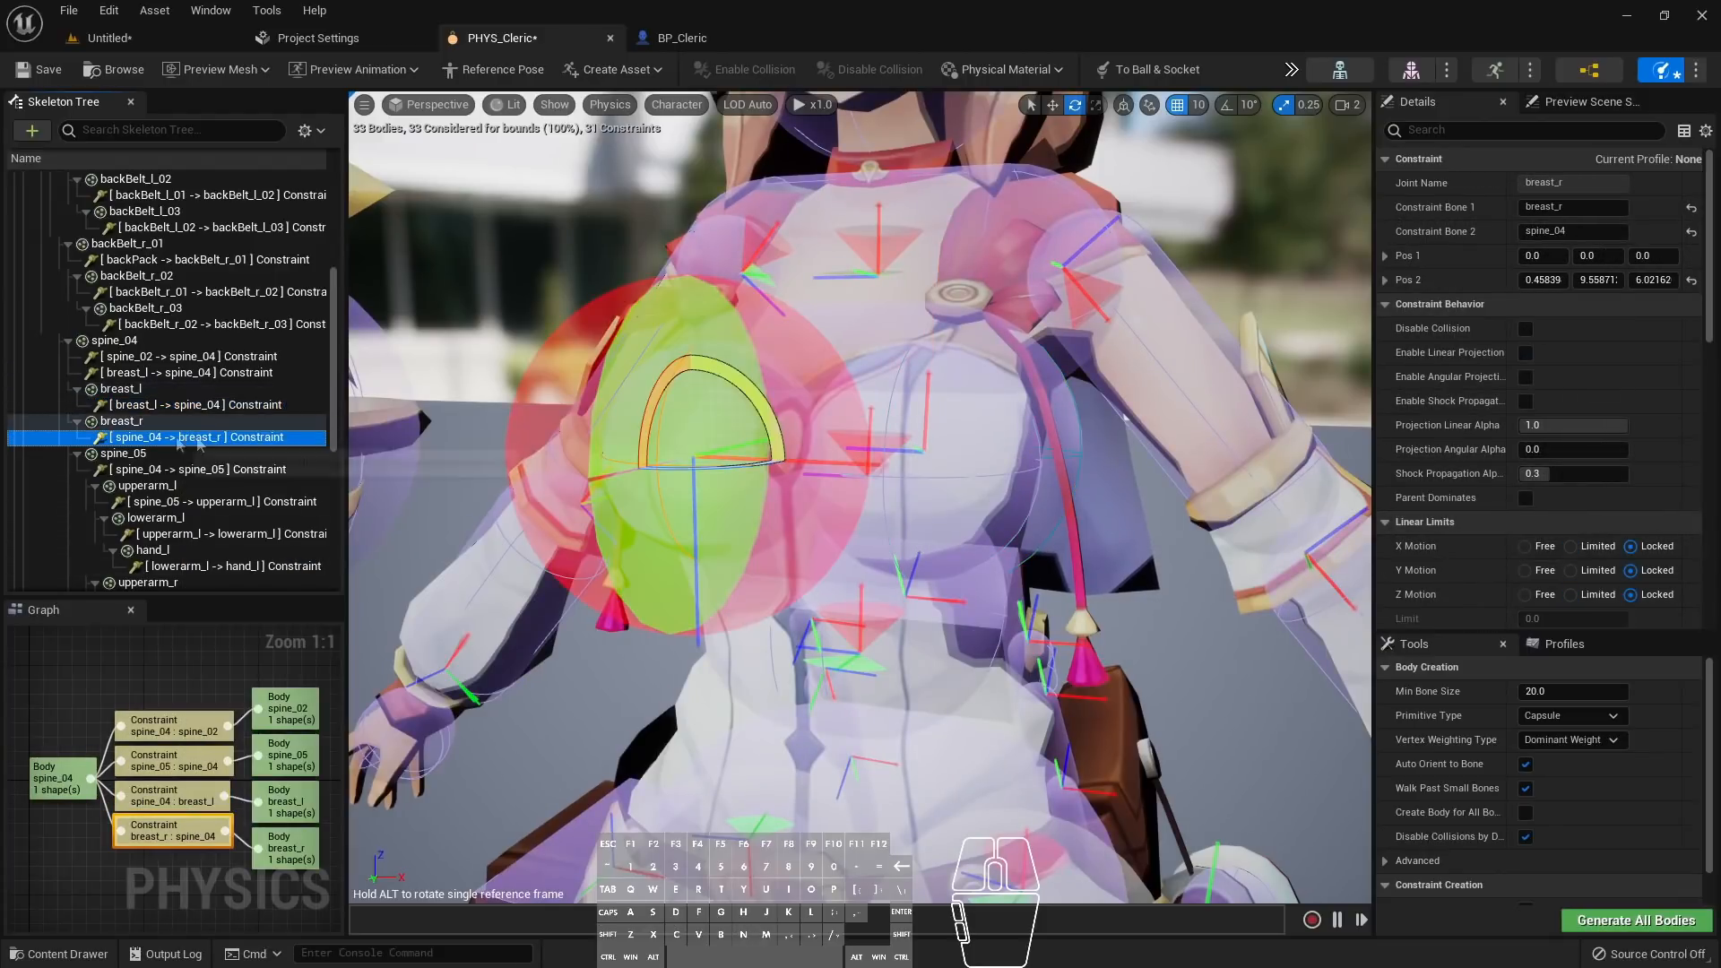
pyautogui.rightClick(171, 443)
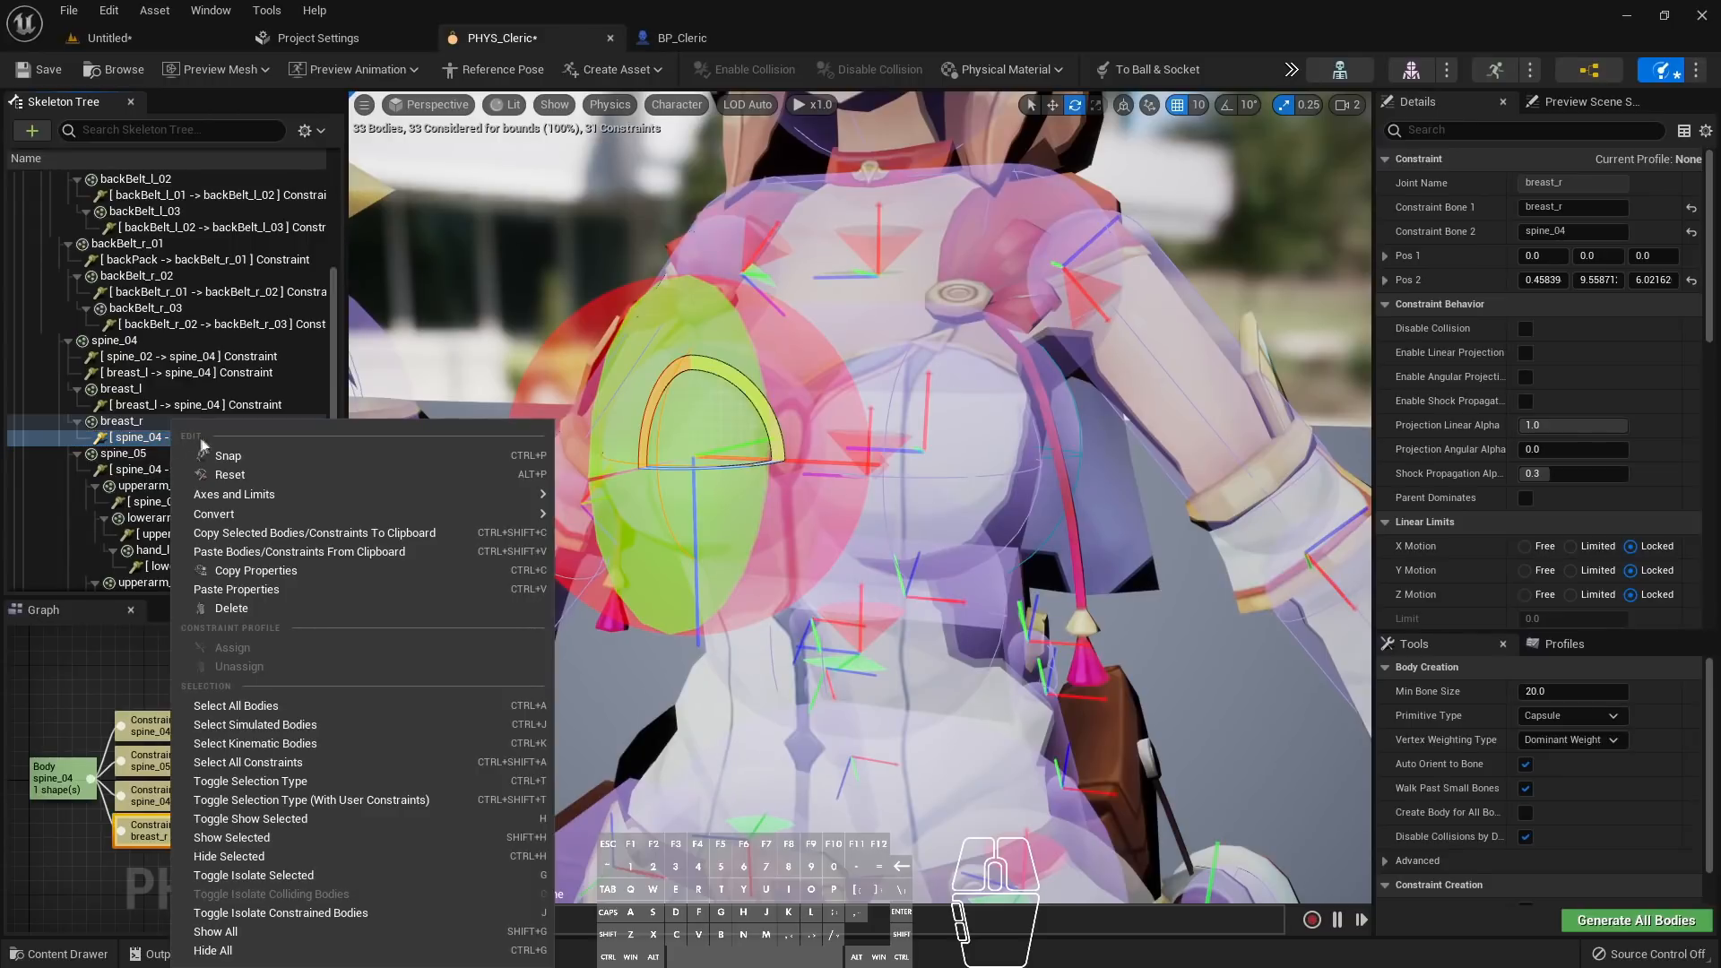
pyautogui.click(282, 592)
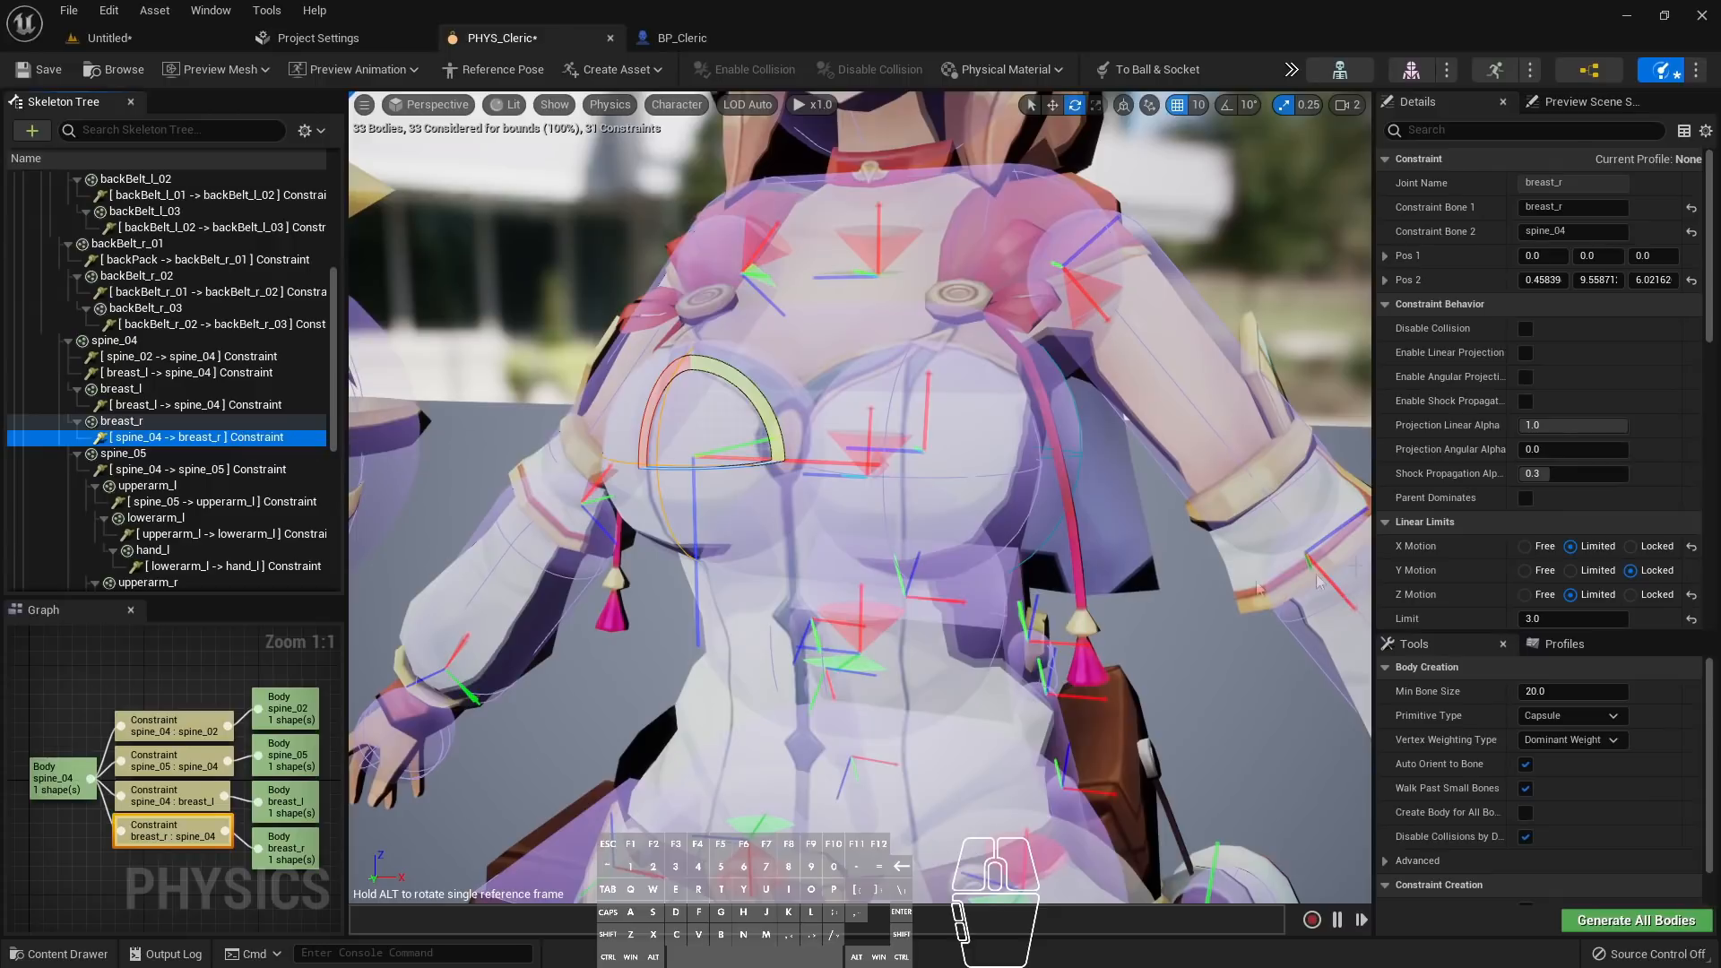
pyautogui.scroll(-1, 1479, 421)
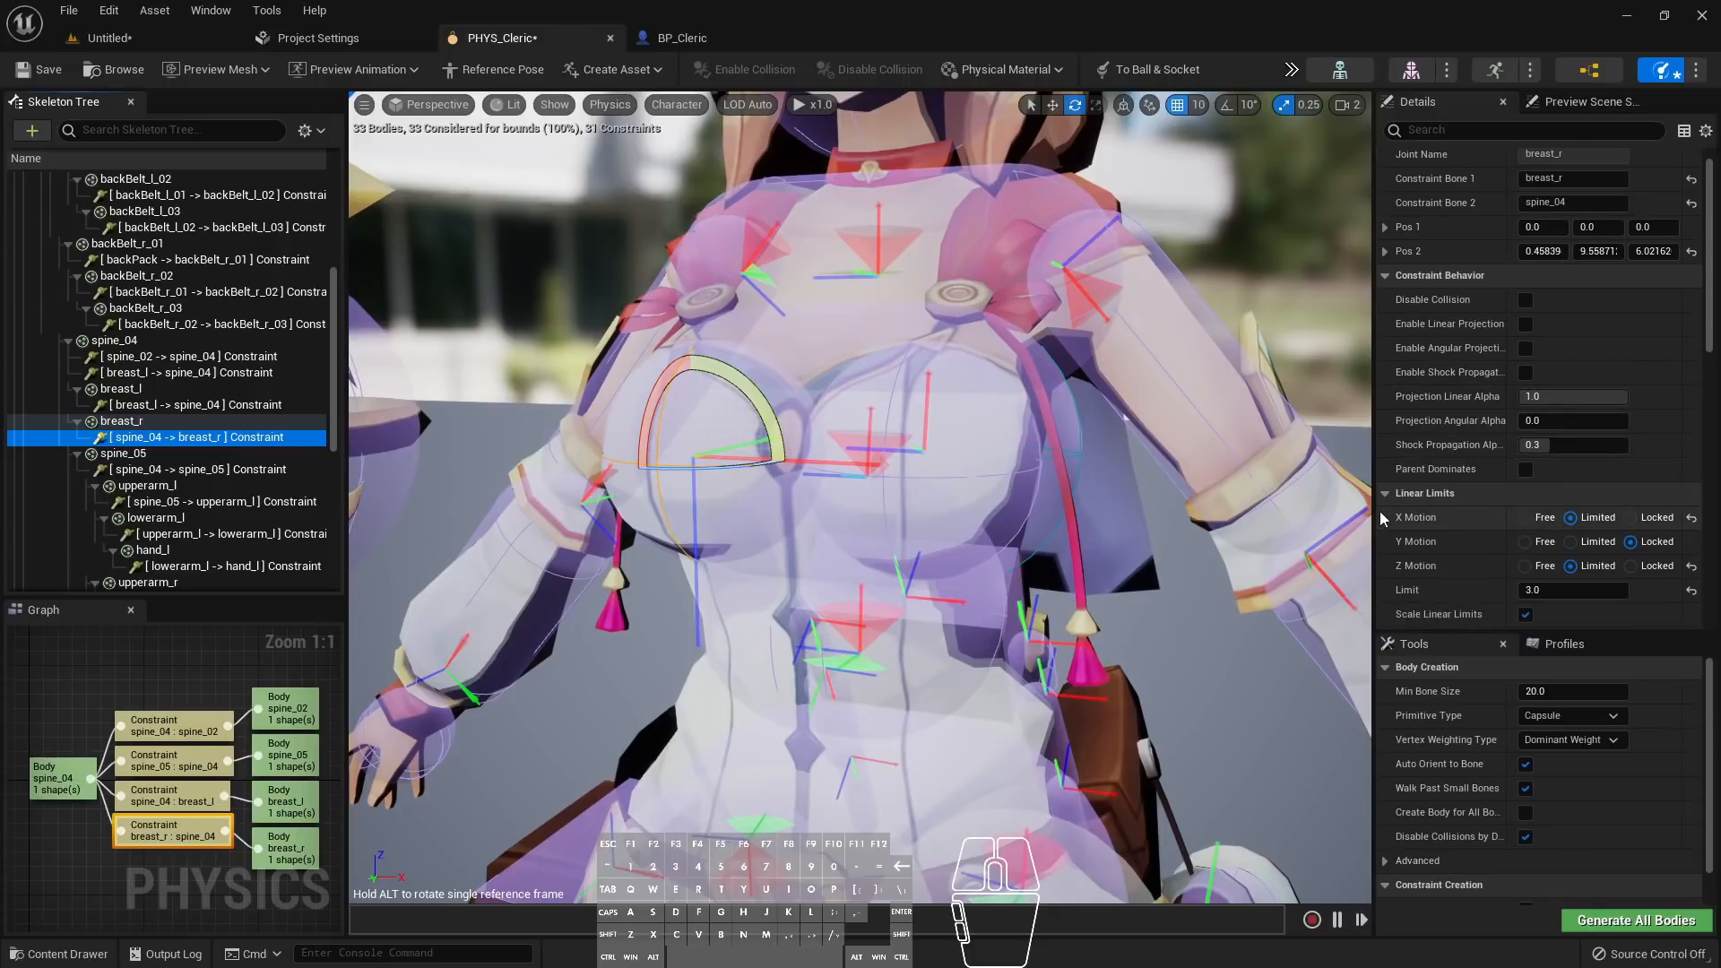
# Move the spine_04 to breast_r constraint about 3.08 units along its Y axis, back toward the chest
pyautogui.moveTo(787, 554)
pyautogui.mouseDown(button='right')
pyautogui.moveTo(753, 511)
pyautogui.moveTo(502, 511)
pyautogui.moveTo(807, 502)
pyautogui.moveTo(788, 554)
pyautogui.mouseUp(button='right')
pyautogui.press('w')
pyautogui.moveTo(869, 596); pyautogui.dragTo(945, 614, button='right')
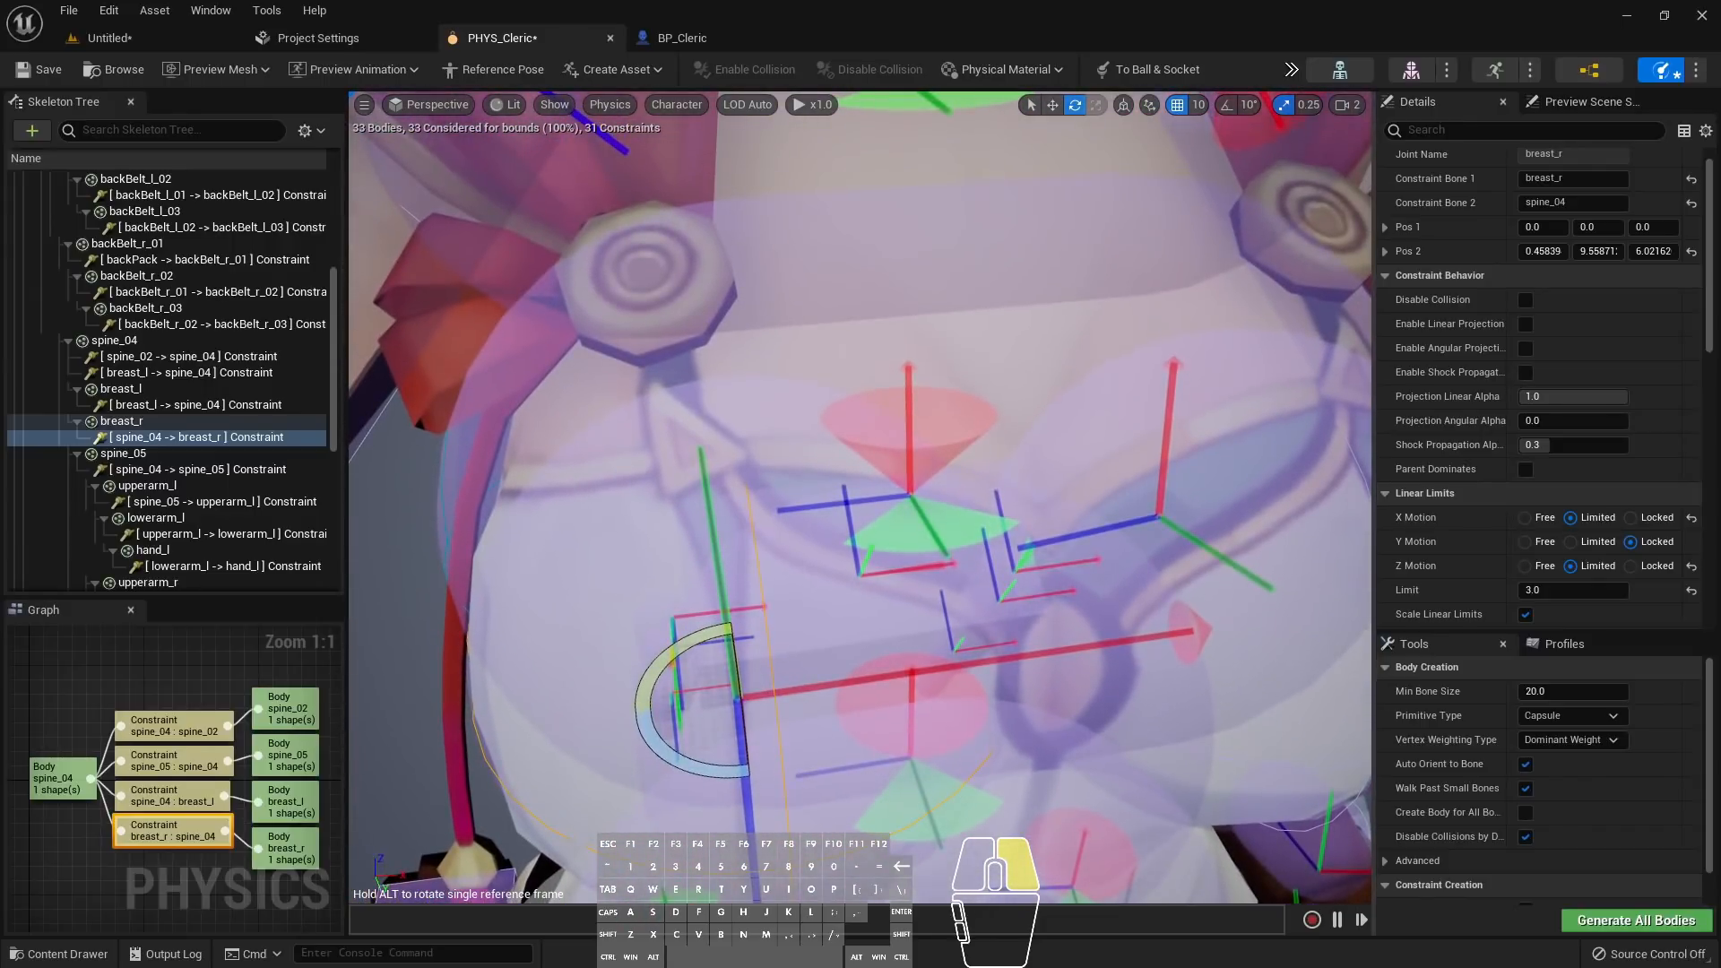
pyautogui.press('q')
pyautogui.moveTo(762, 715); pyautogui.dragTo(780, 722, button='right')
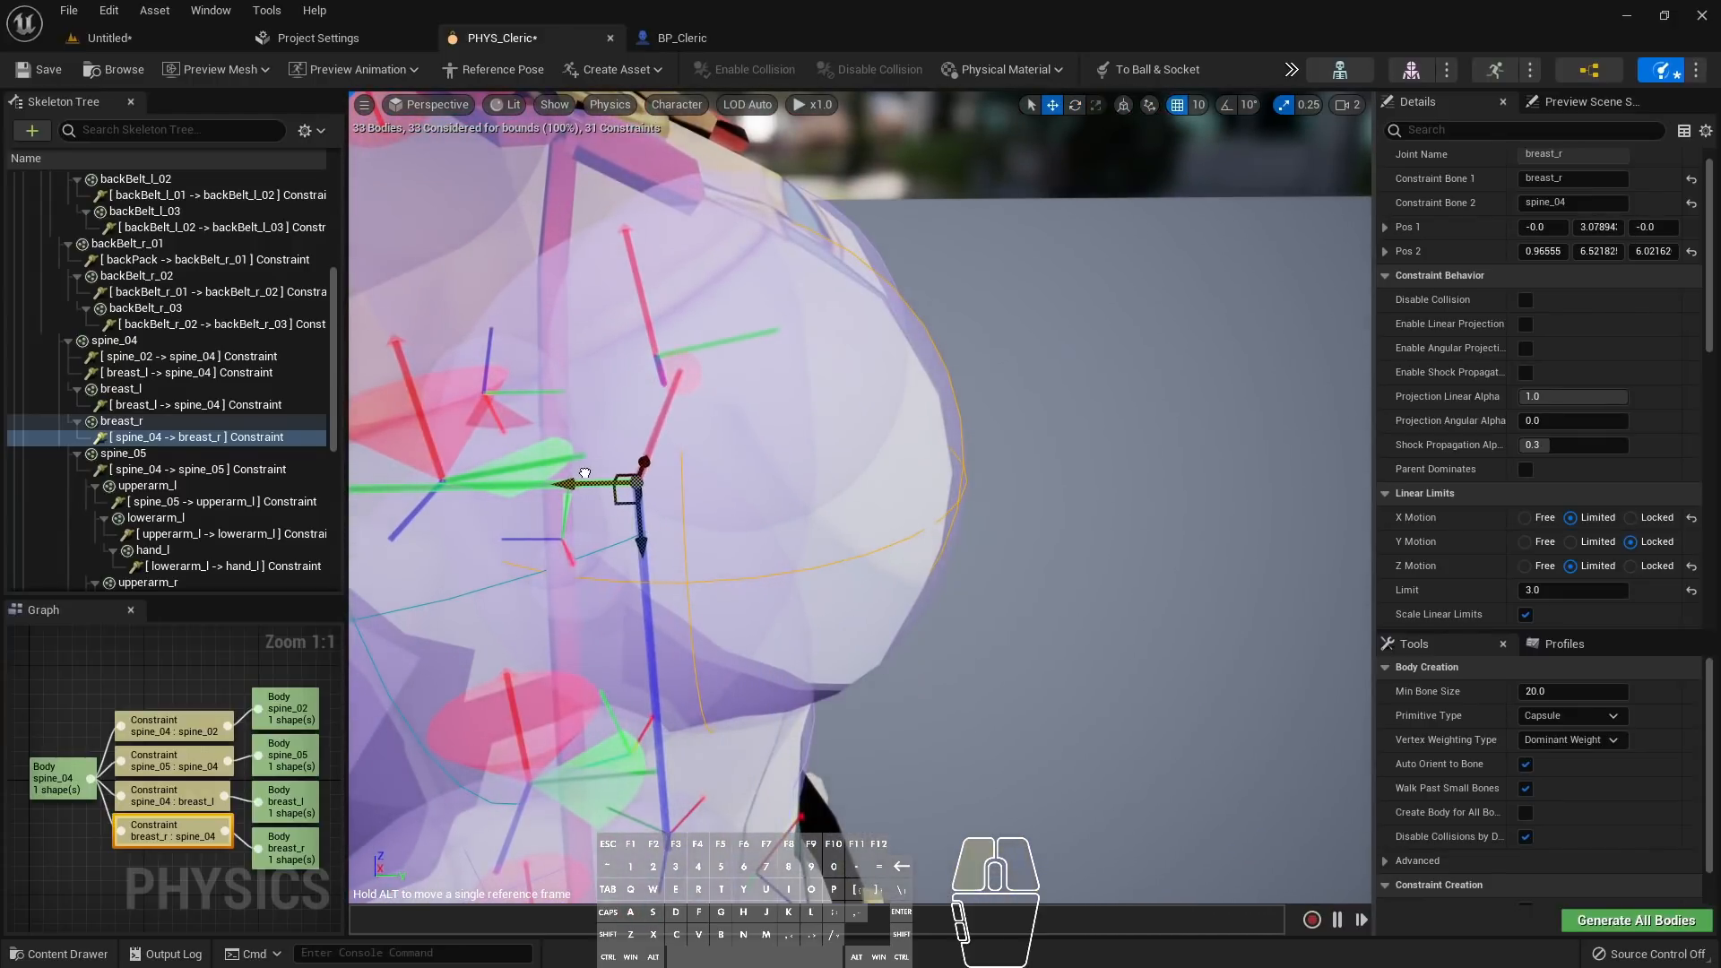
# Rotate the spine_04 to breast_r constraint about 10 degrees in side view and check its alignment from other angles
pyautogui.moveTo(860, 497); pyautogui.dragTo(825, 569, button='right')
pyautogui.press('d')
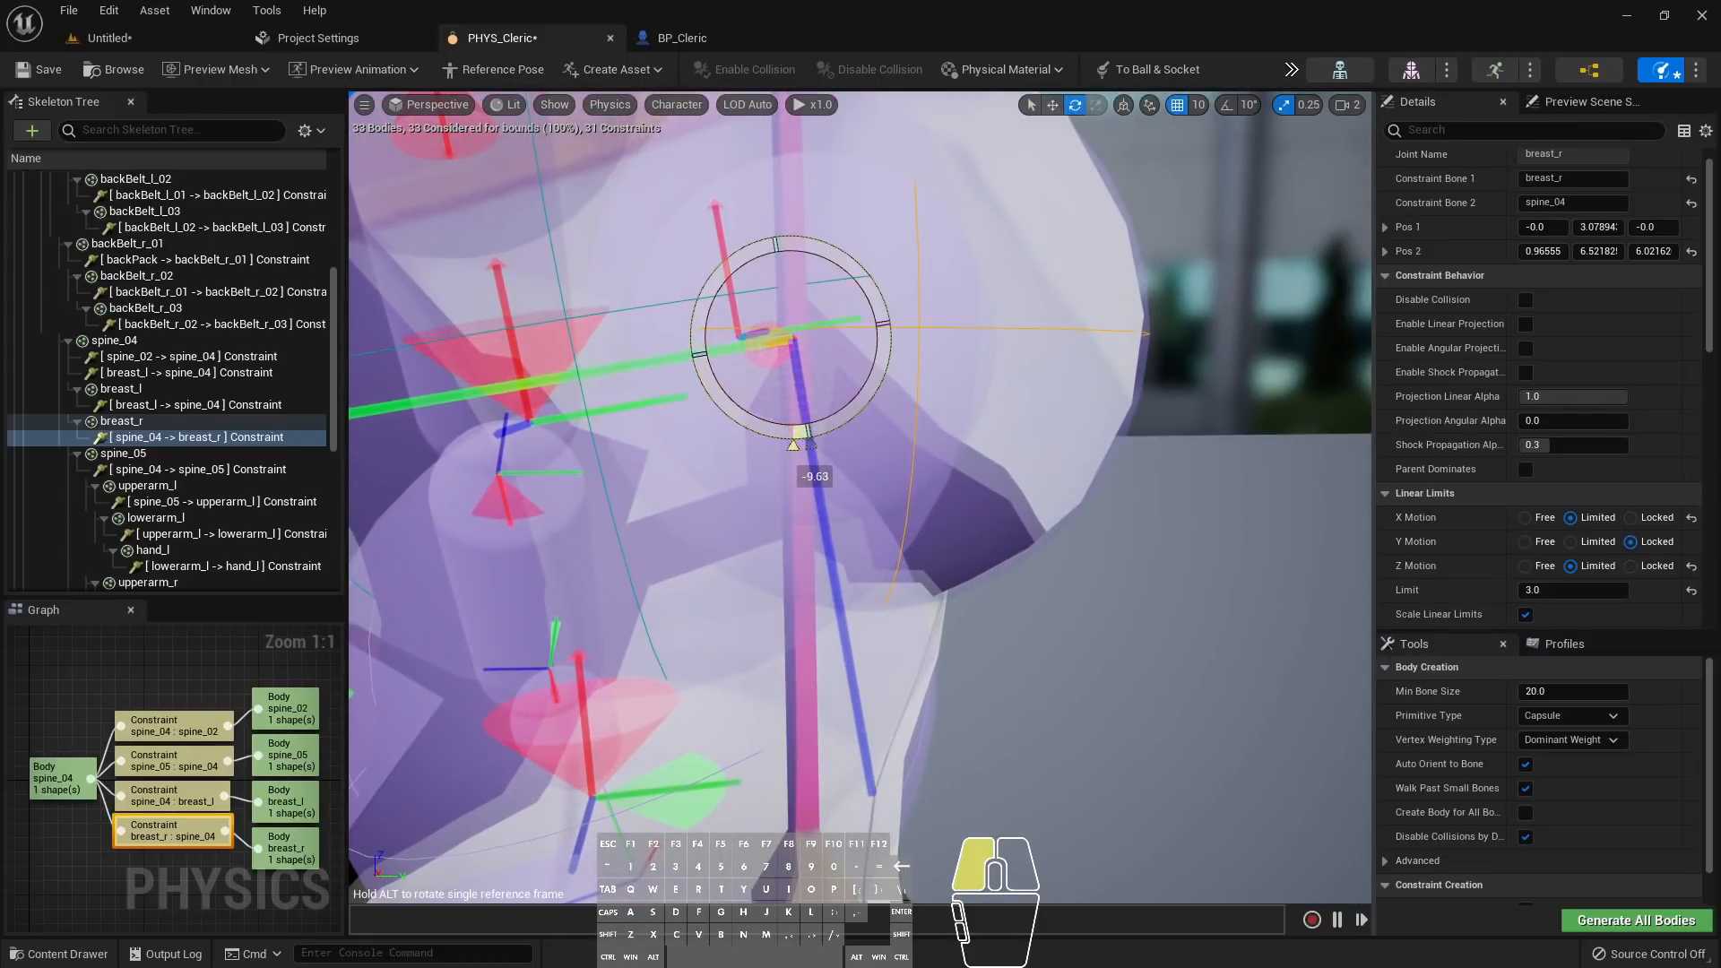
pyautogui.moveTo(1013, 493)
pyautogui.mouseDown(button='right')
pyautogui.moveTo(932, 528)
pyautogui.moveTo(1017, 480)
pyautogui.mouseUp(button='right')
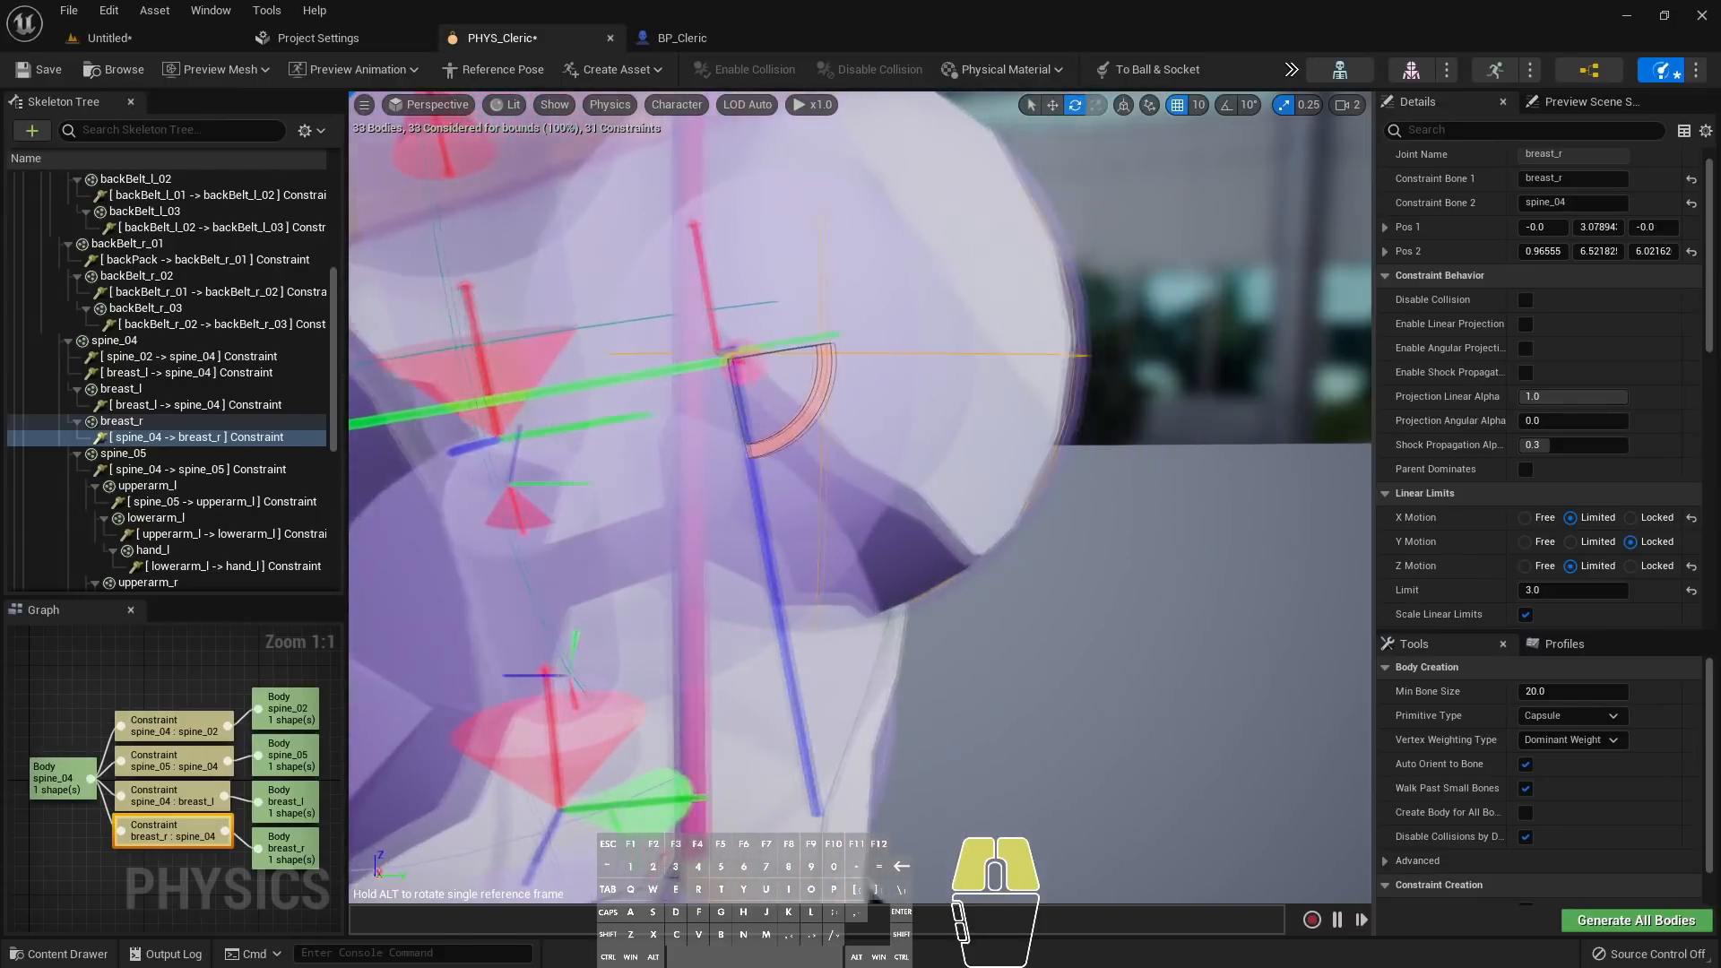
pyautogui.moveTo(860, 497); pyautogui.dragTo(800, 472, button='right')
pyautogui.press('s')
pyautogui.press('a')
pyautogui.press('w')
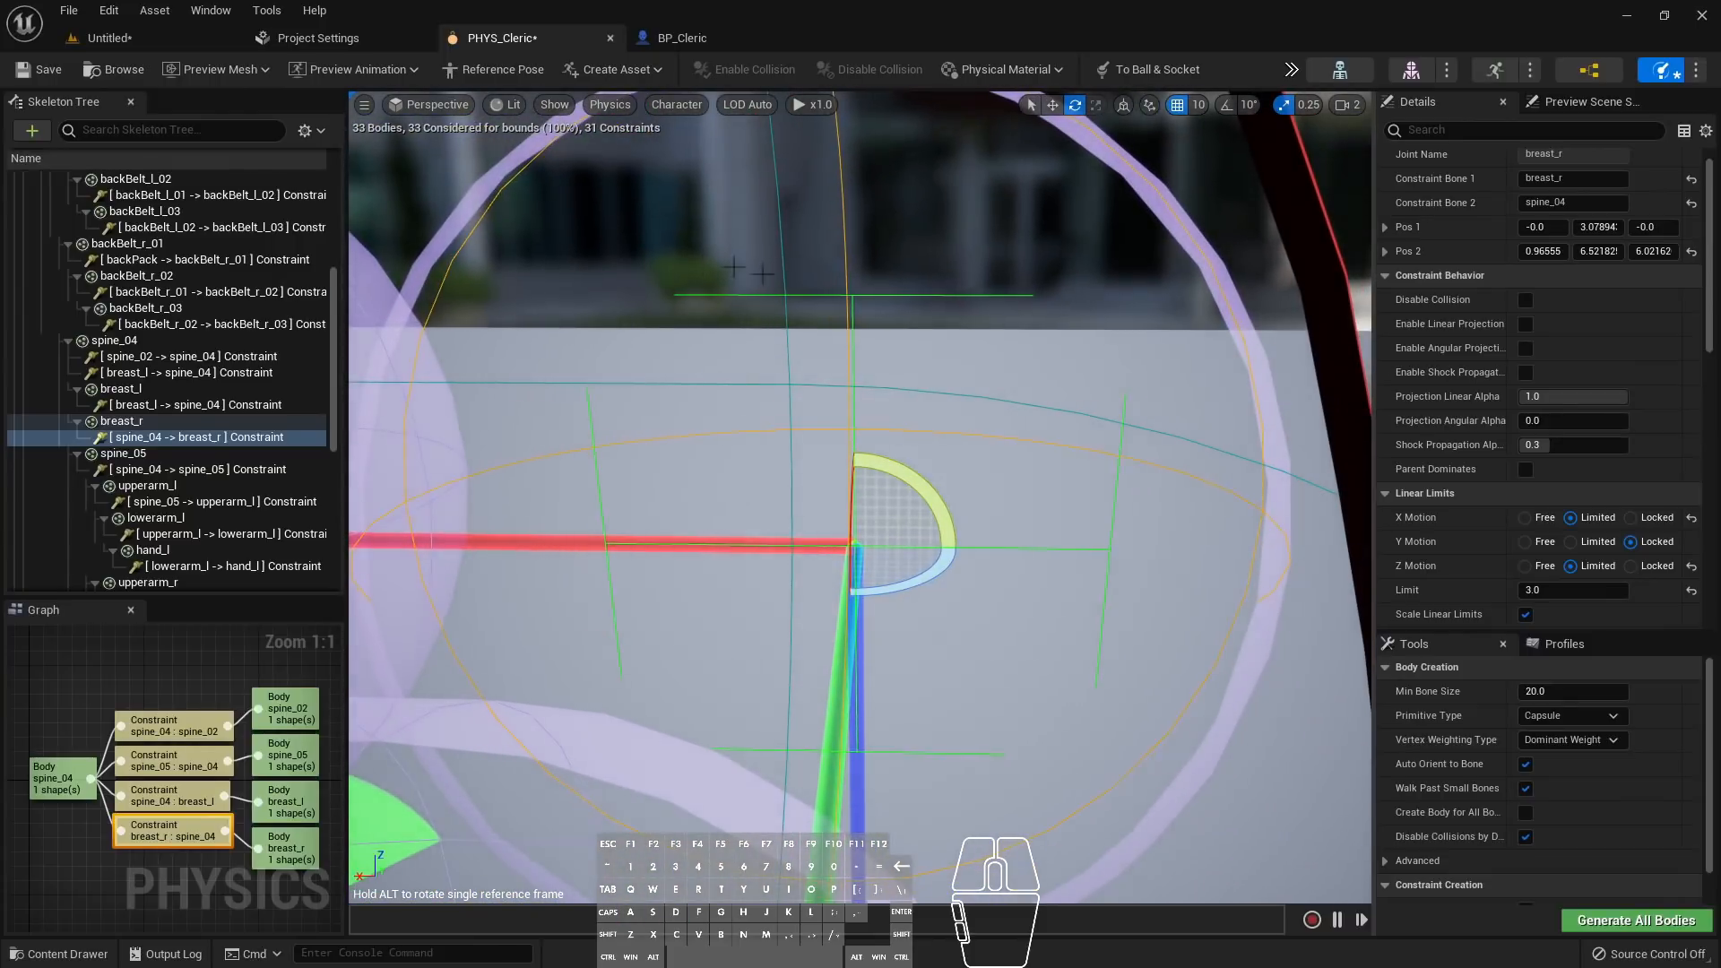
pyautogui.moveTo(940, 553); pyautogui.dragTo(833, 717, button='right')
pyautogui.press('d')
# Select the breast_r body to review its physics settings and save PHYS_Cleric
pyautogui.click(116, 422)
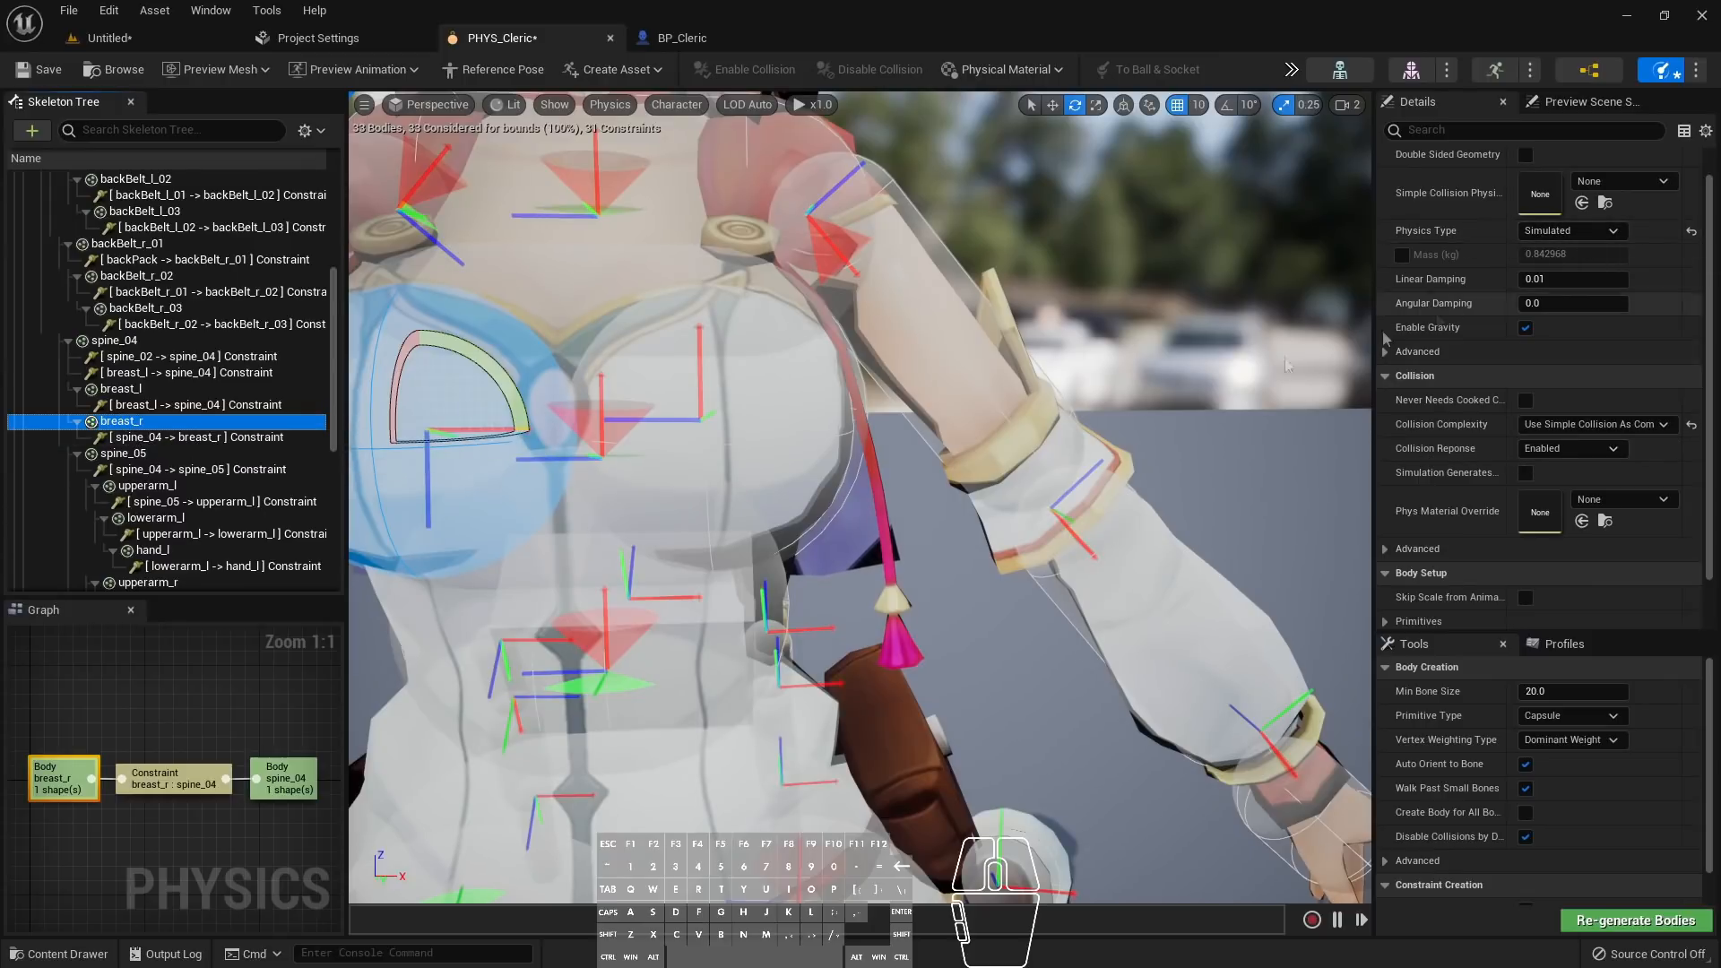
pyautogui.moveTo(987, 534); pyautogui.dragTo(1030, 637, button='right')
pyautogui.click(50, 70)
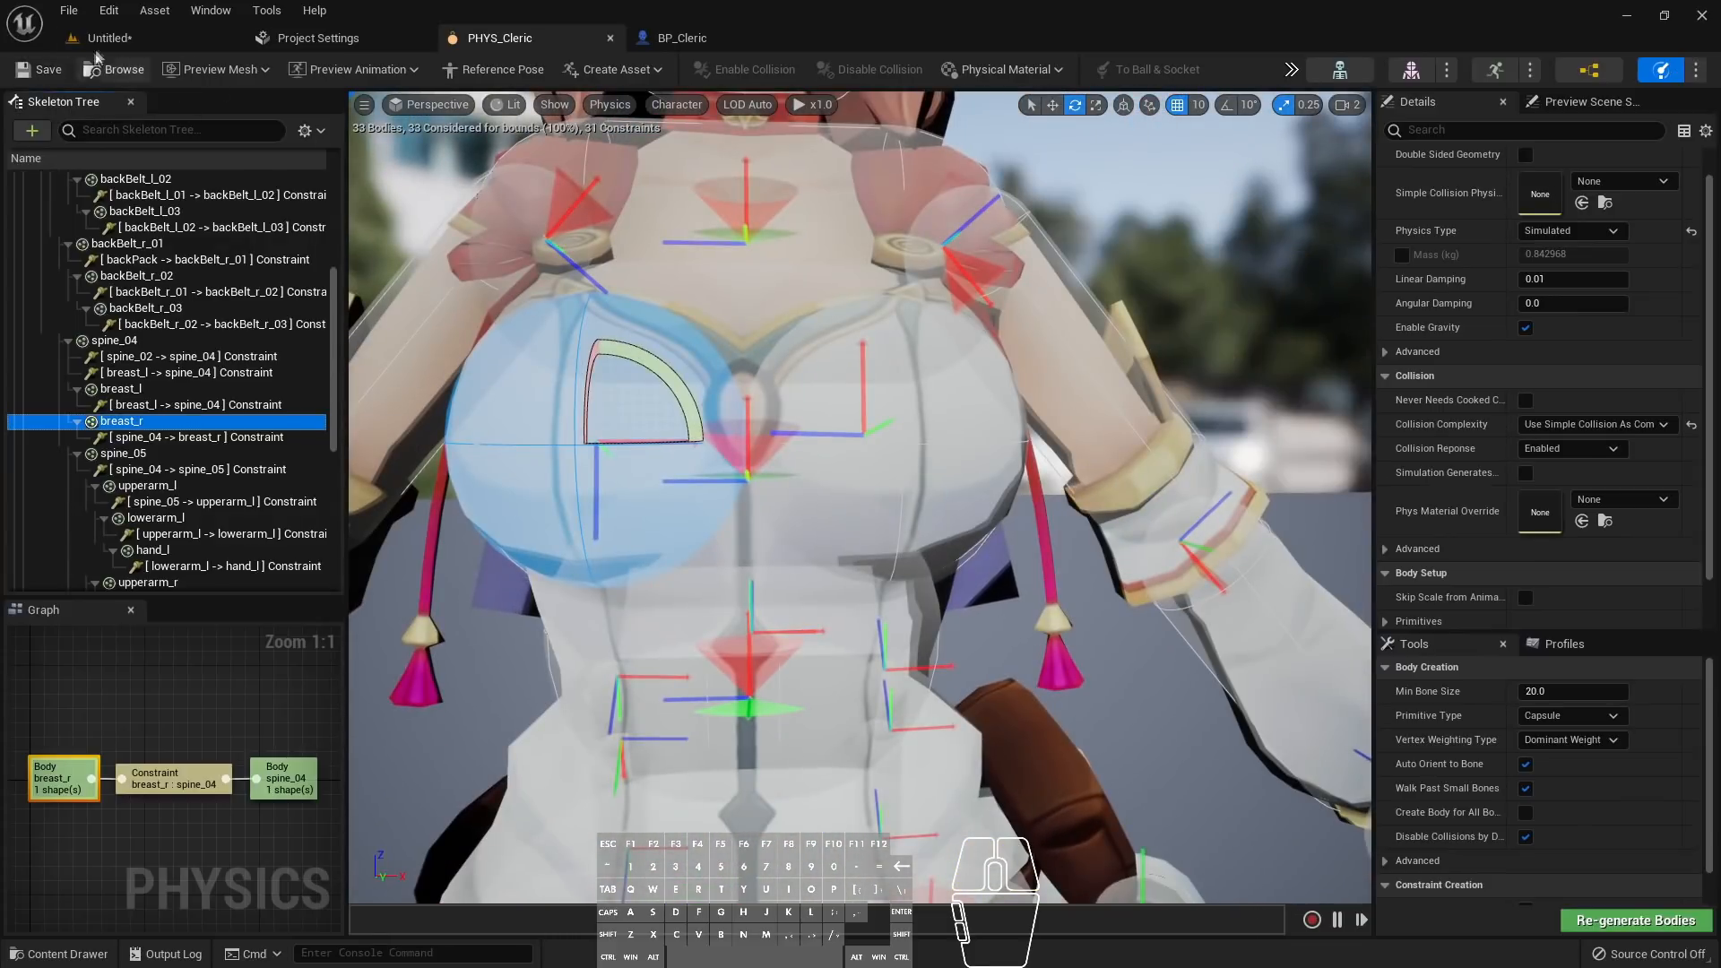
# Play-test the Untitled level, running, jumping and firing projectiles with the cleric to check the breast bounce
pyautogui.click(139, 34)
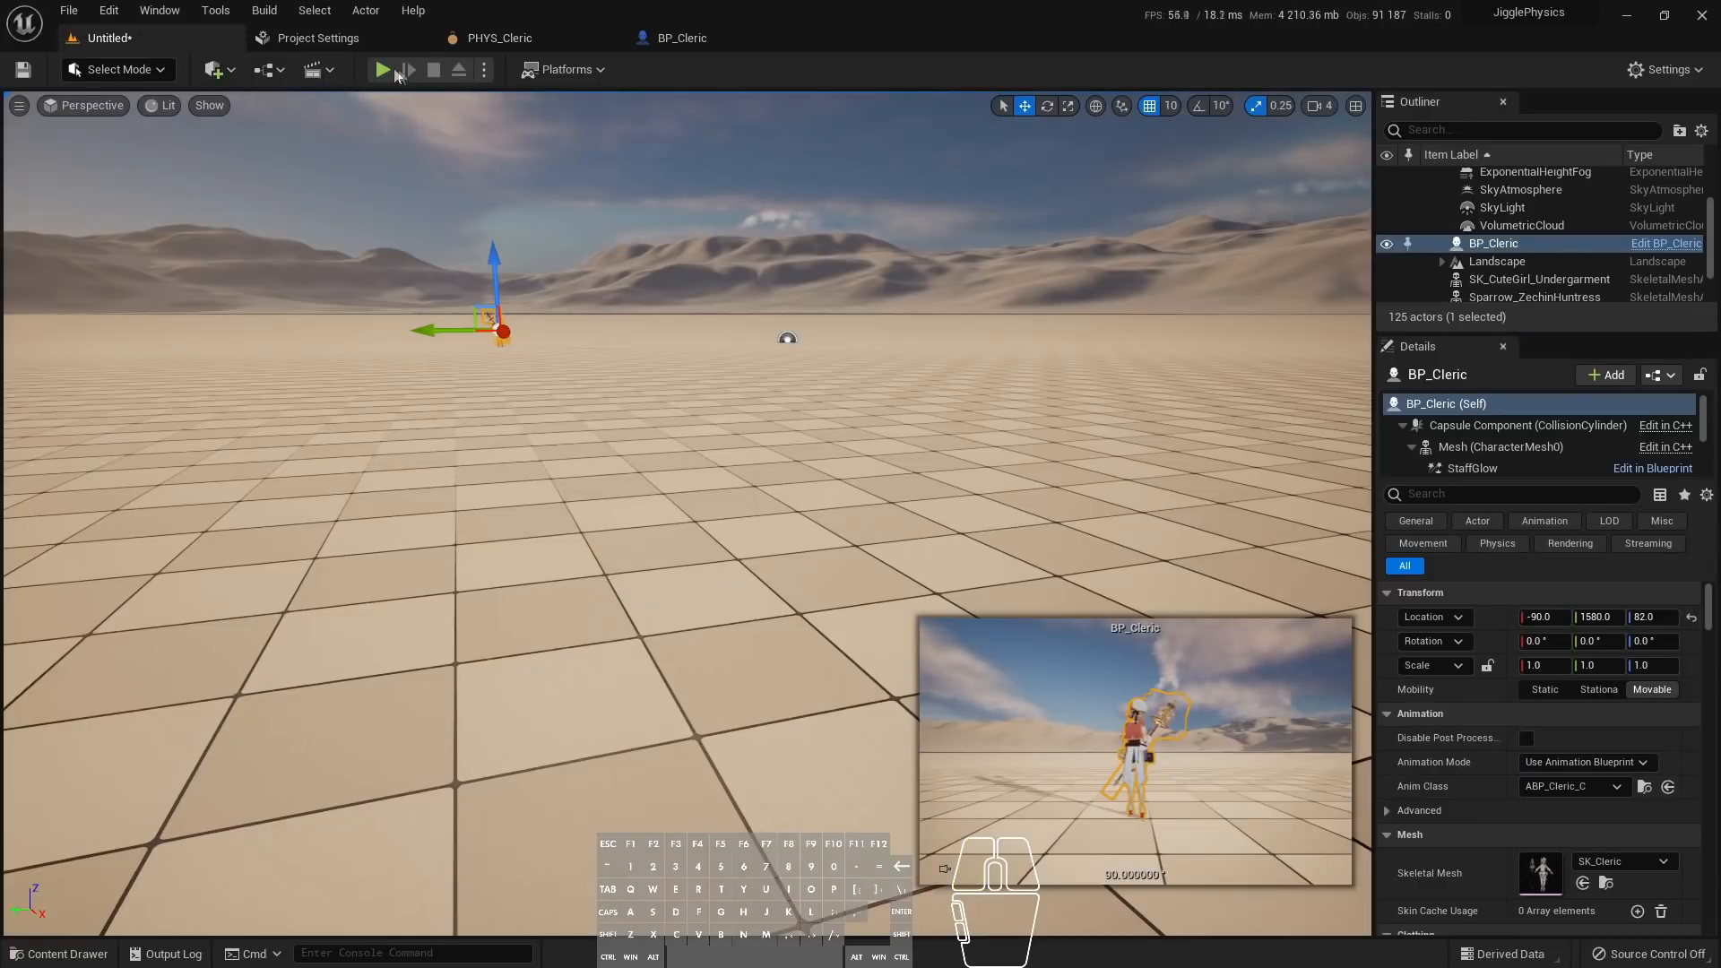
pyautogui.click(383, 69)
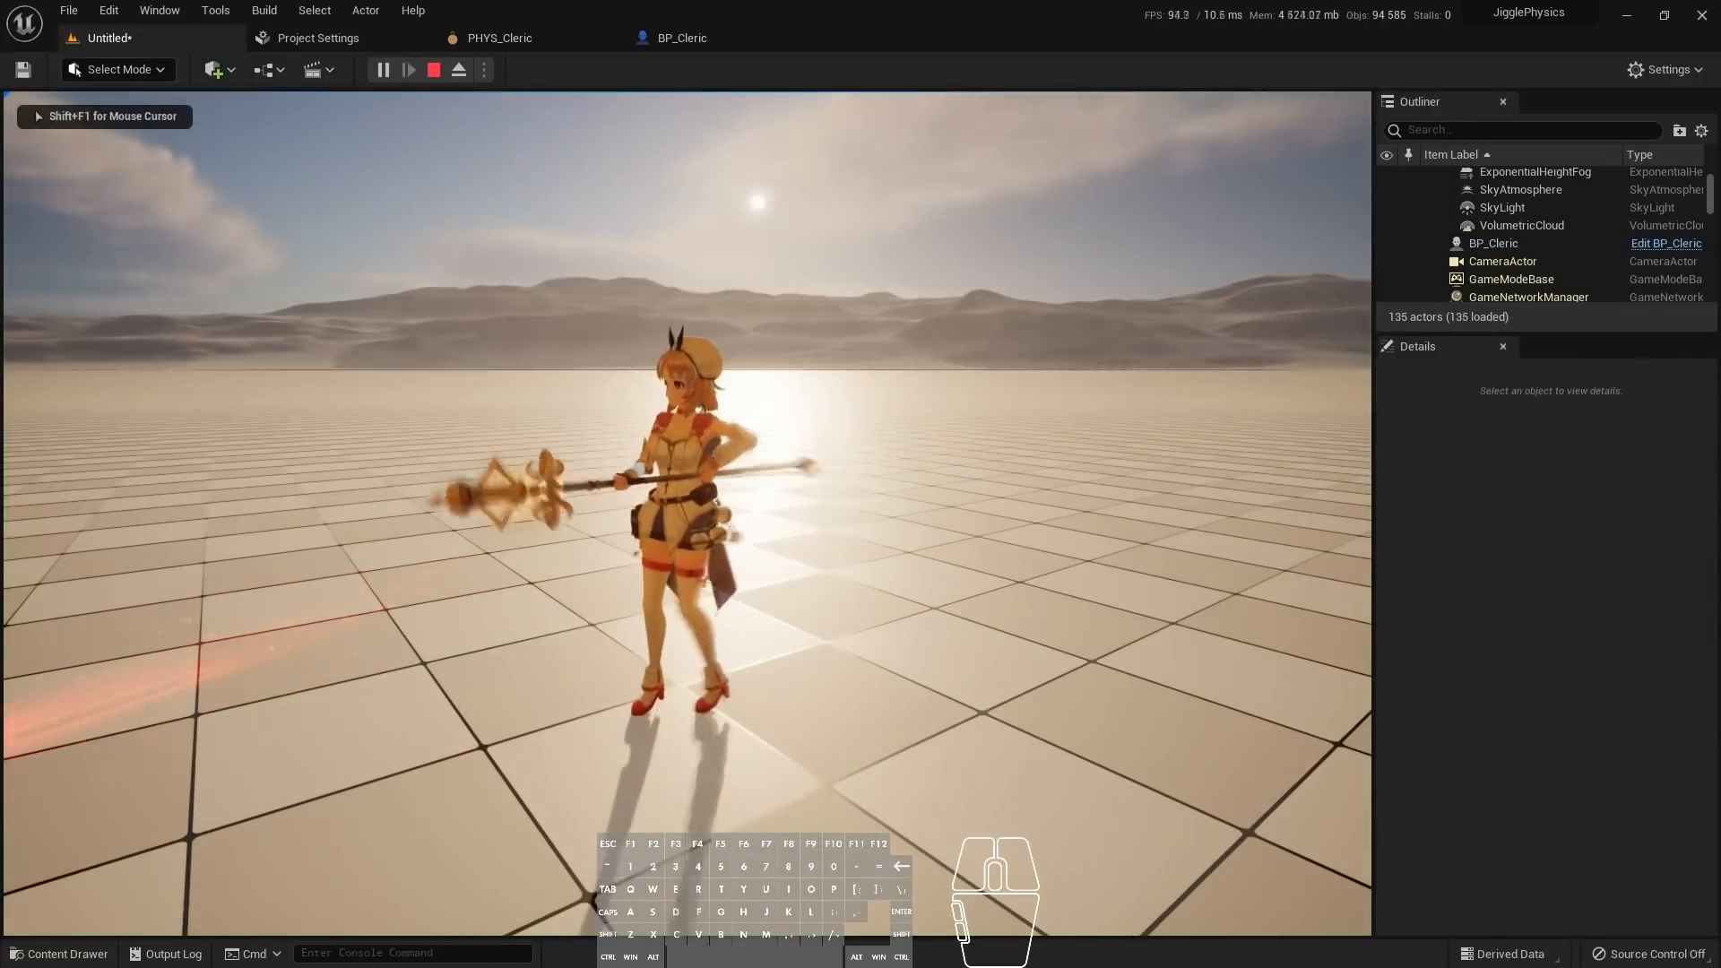
pyautogui.press('s')
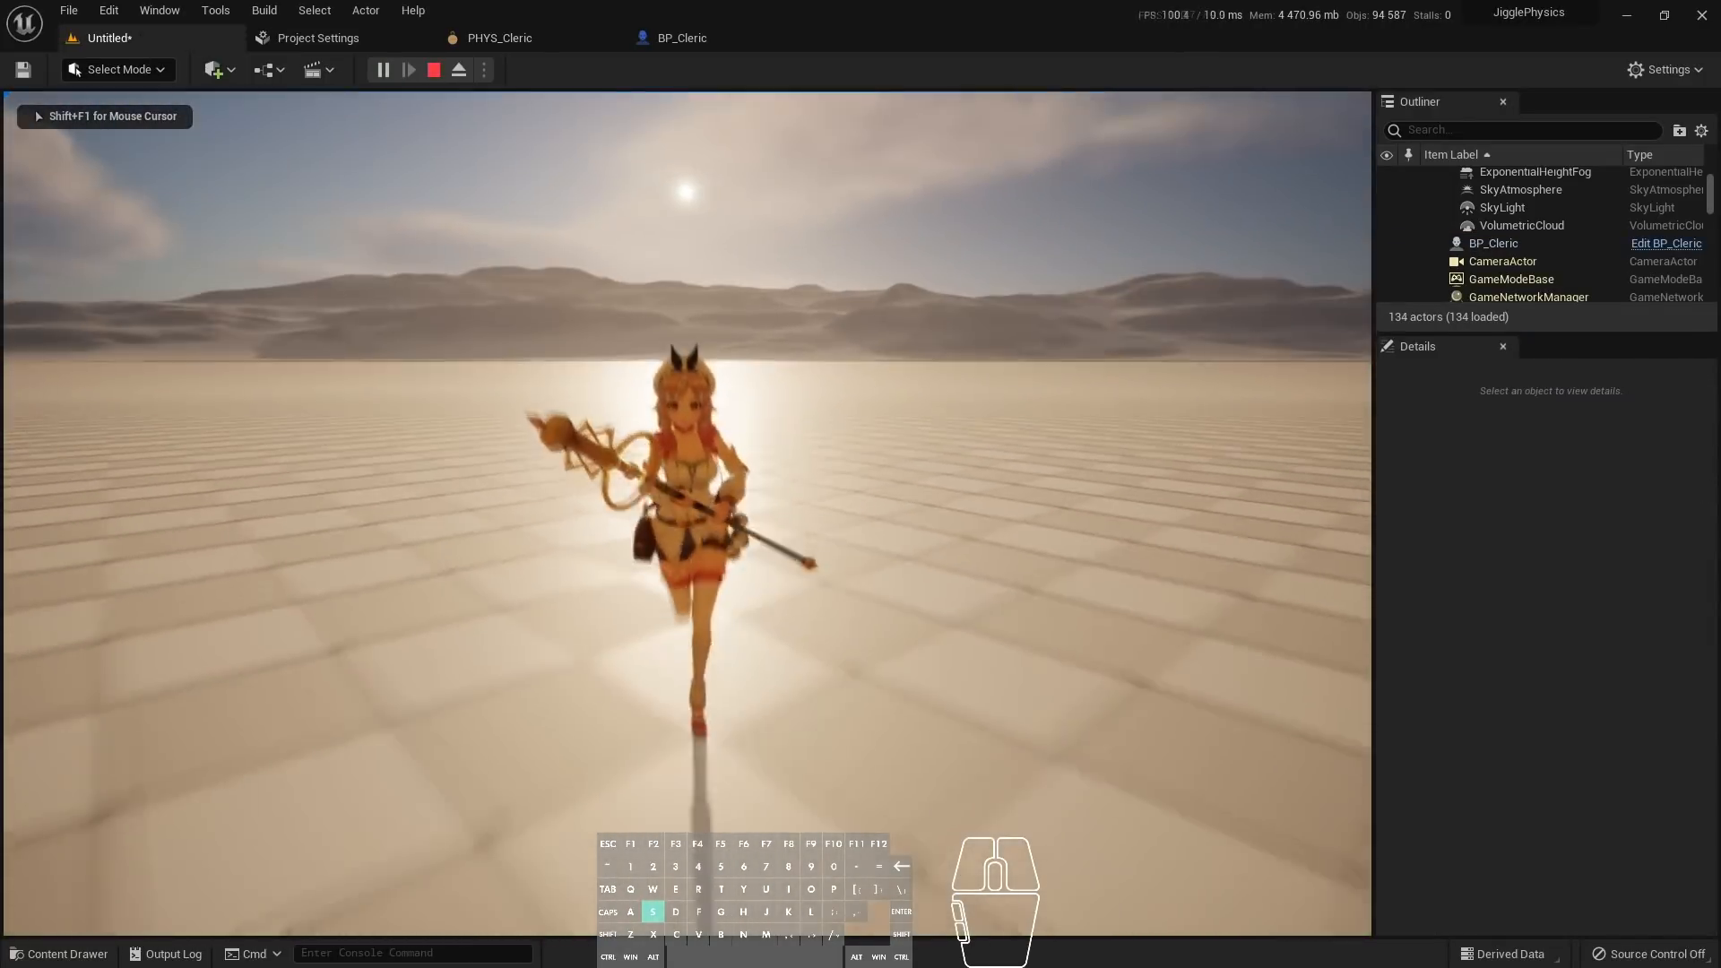
pyautogui.press('space')
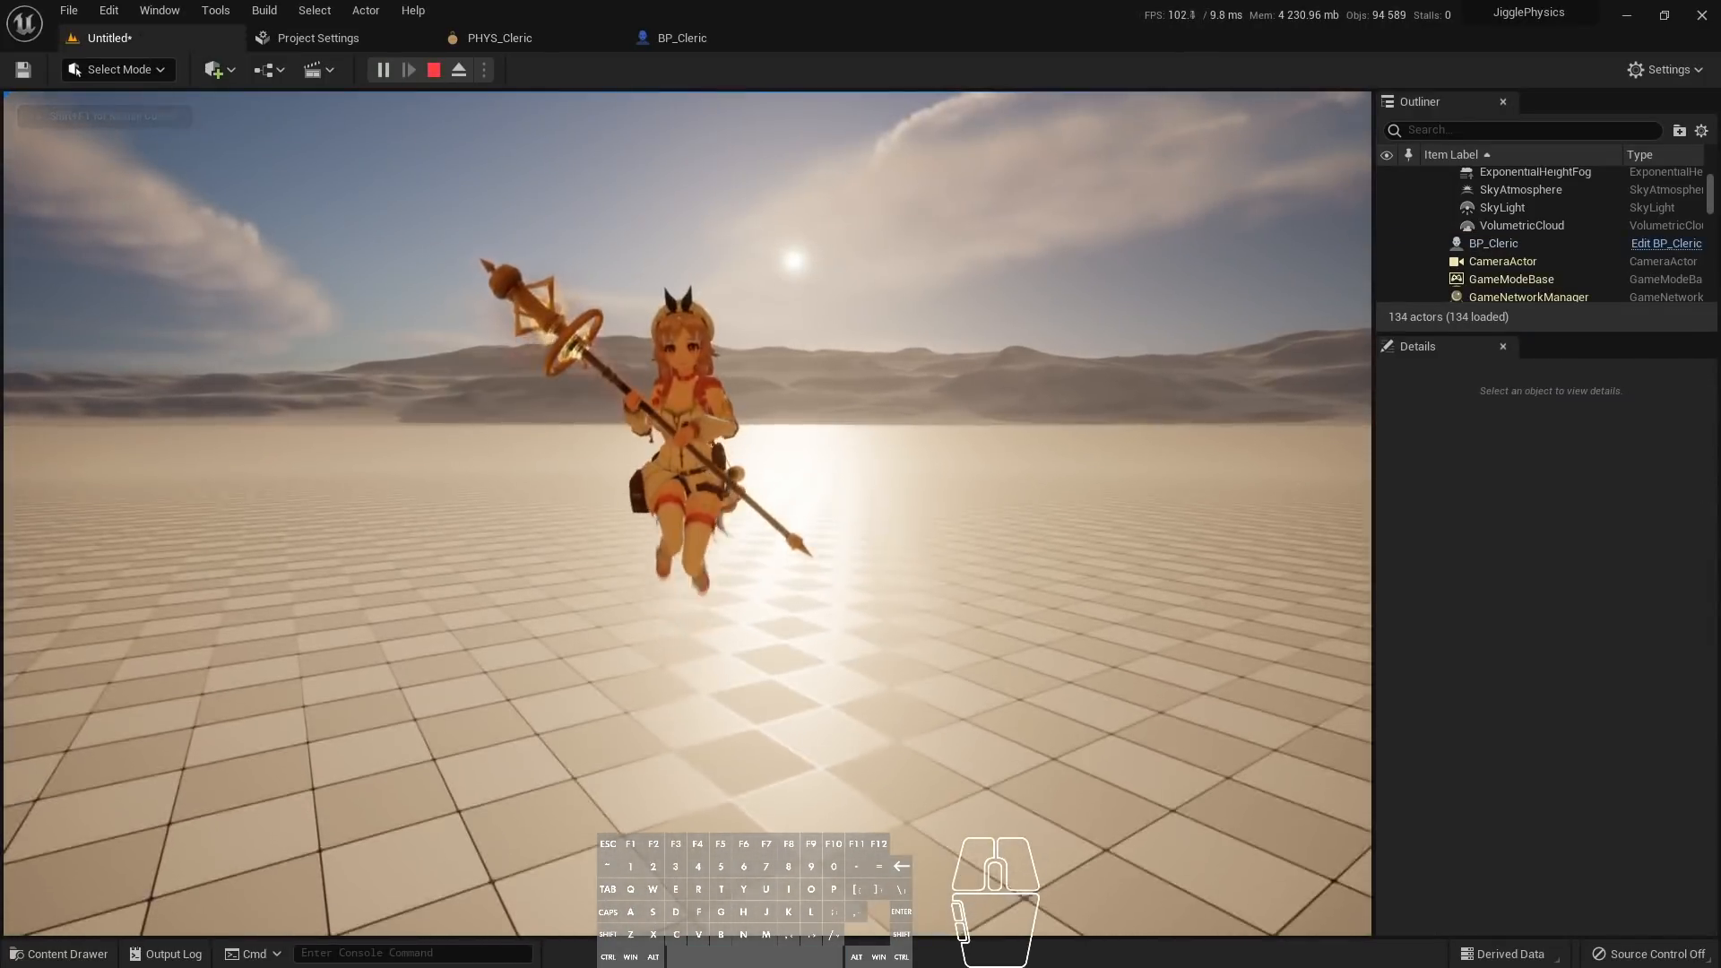
pyautogui.press('a')
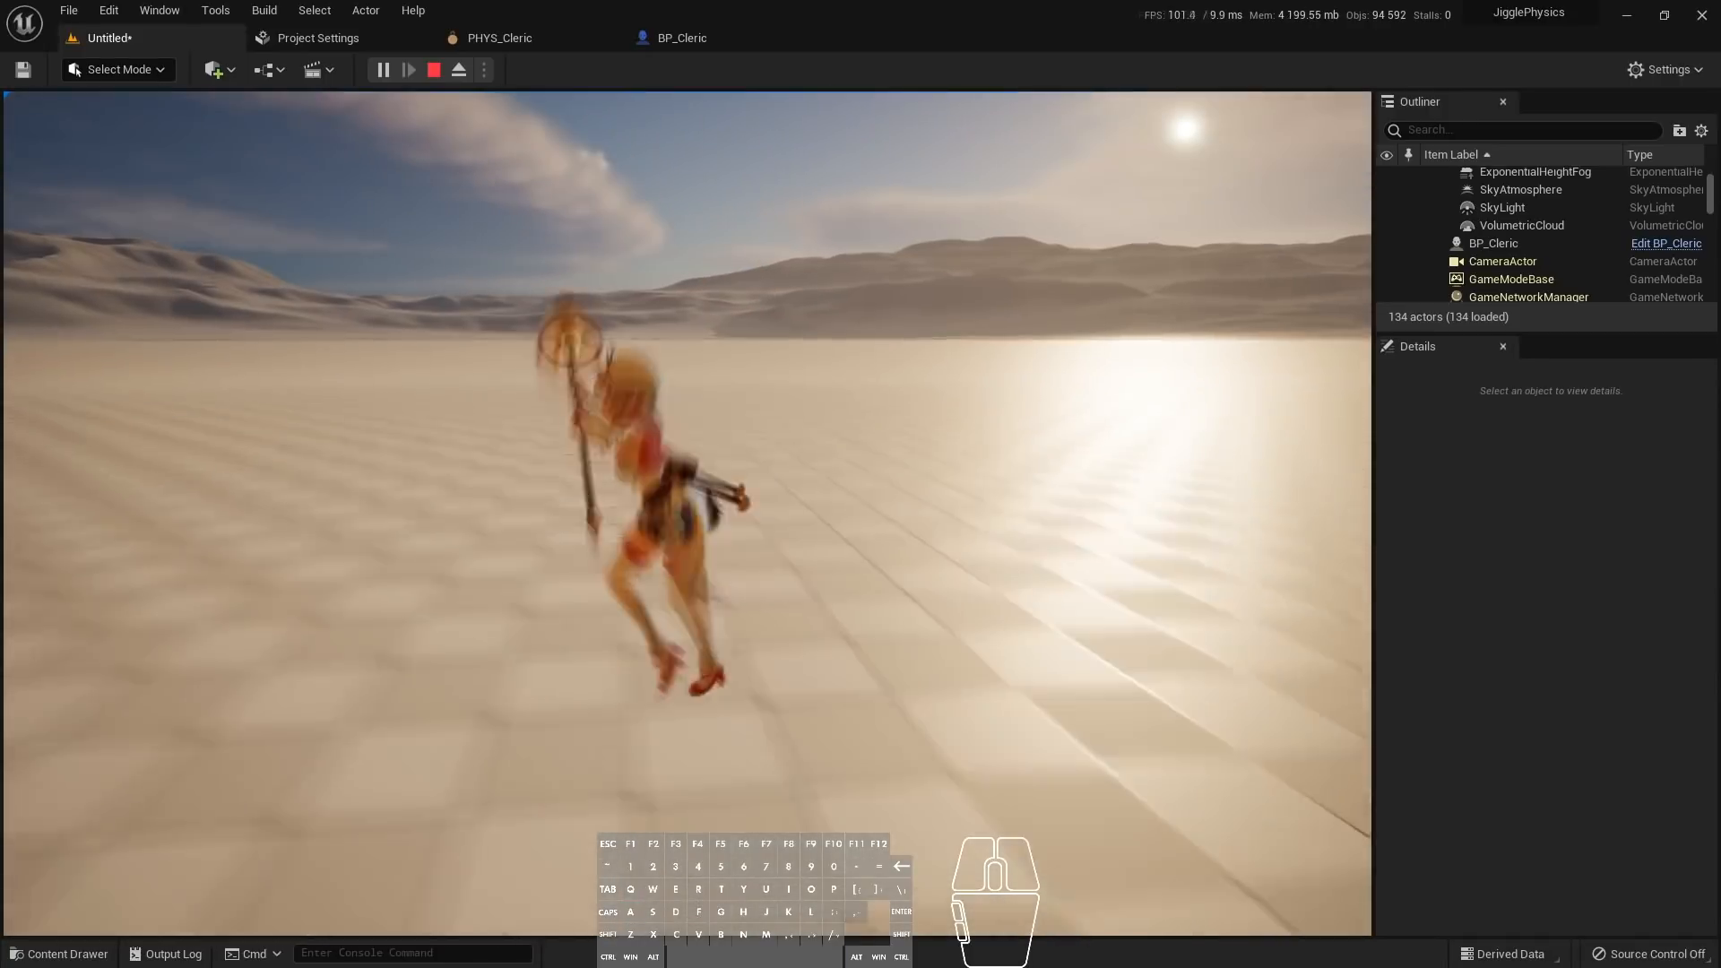
pyautogui.press('a')
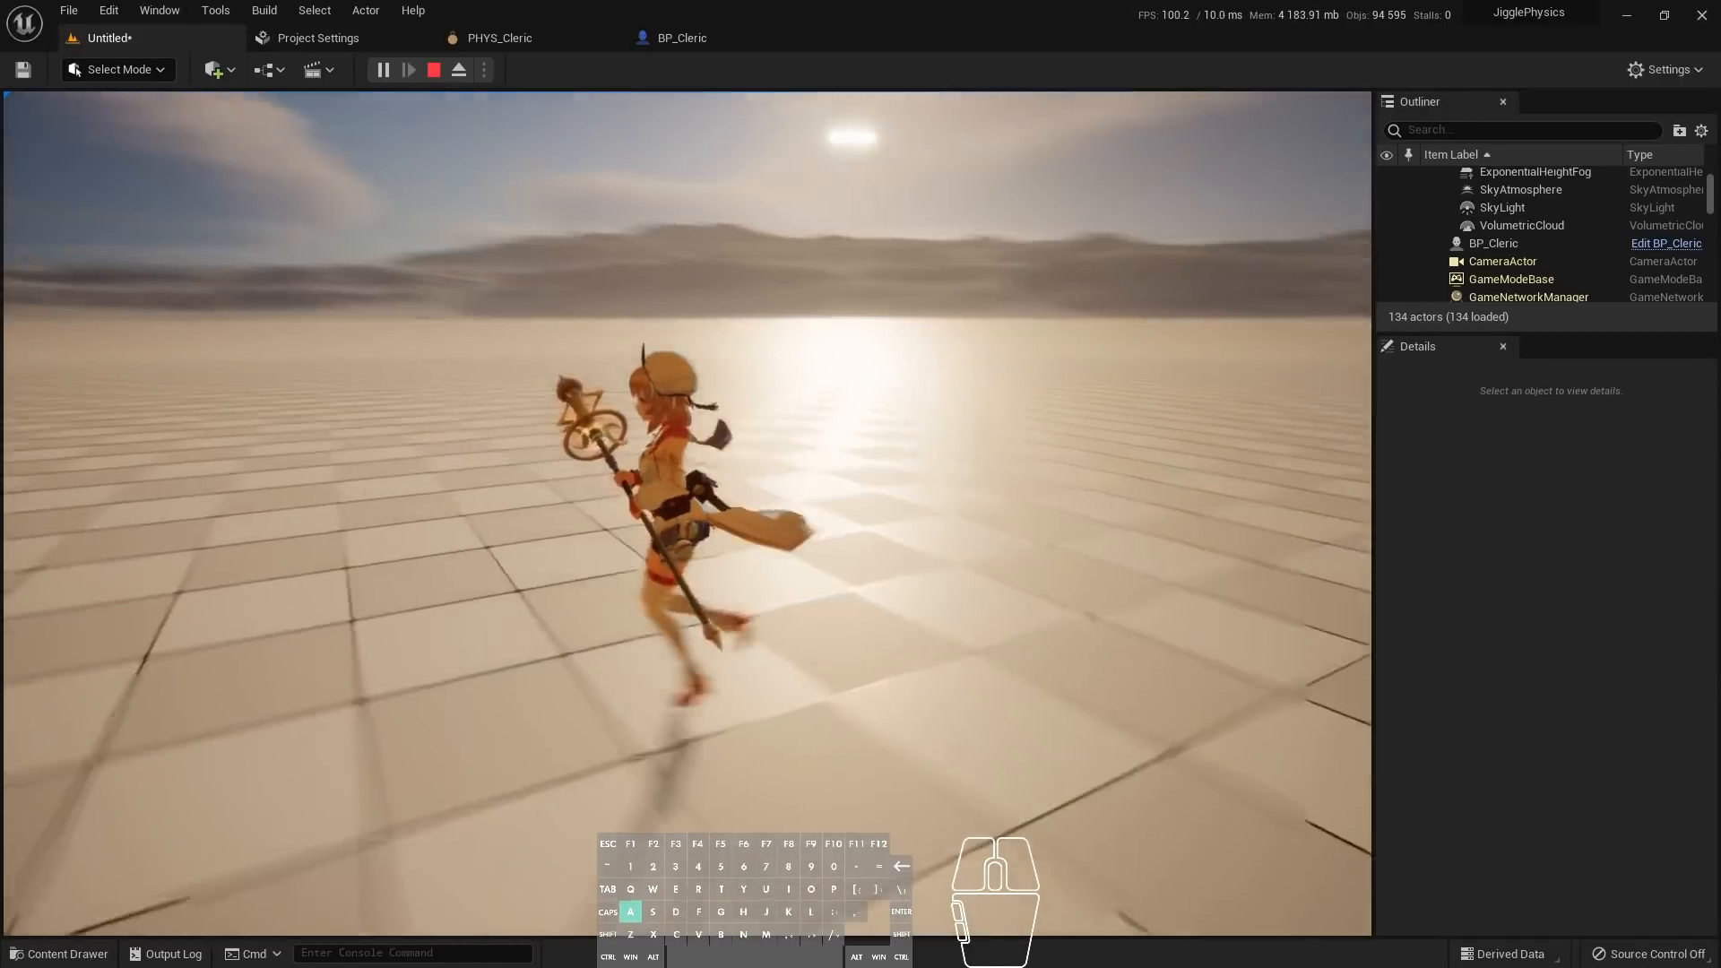
pyautogui.press('space')
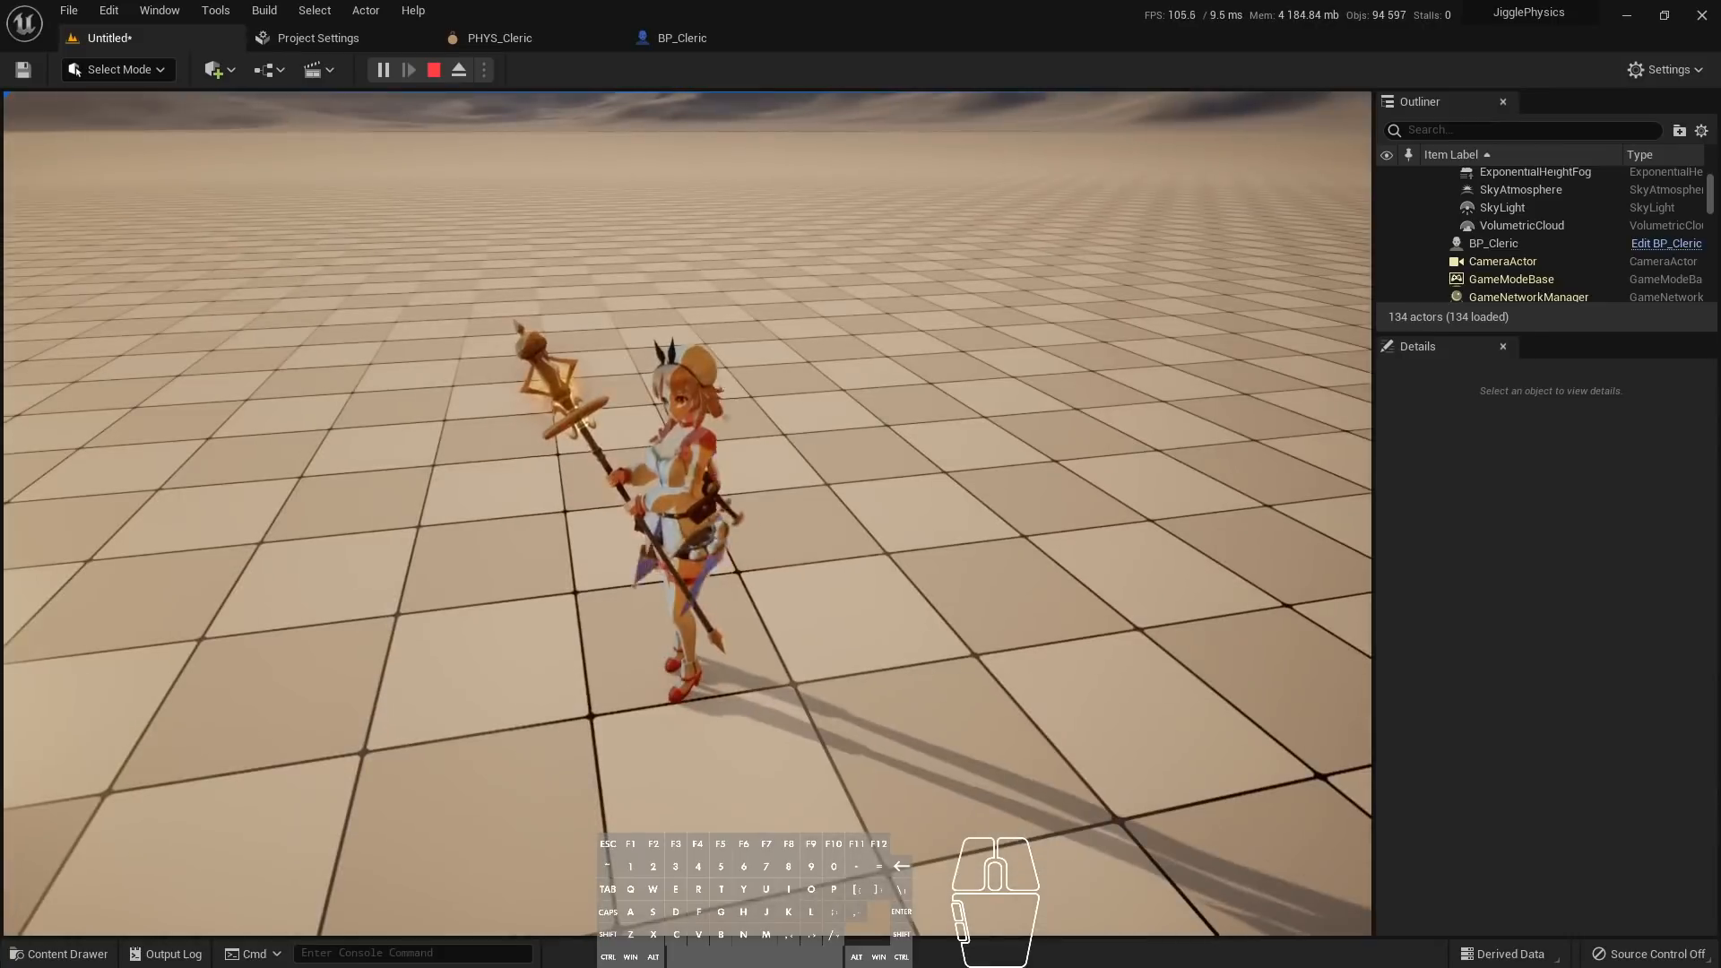
pyautogui.click(686, 513)
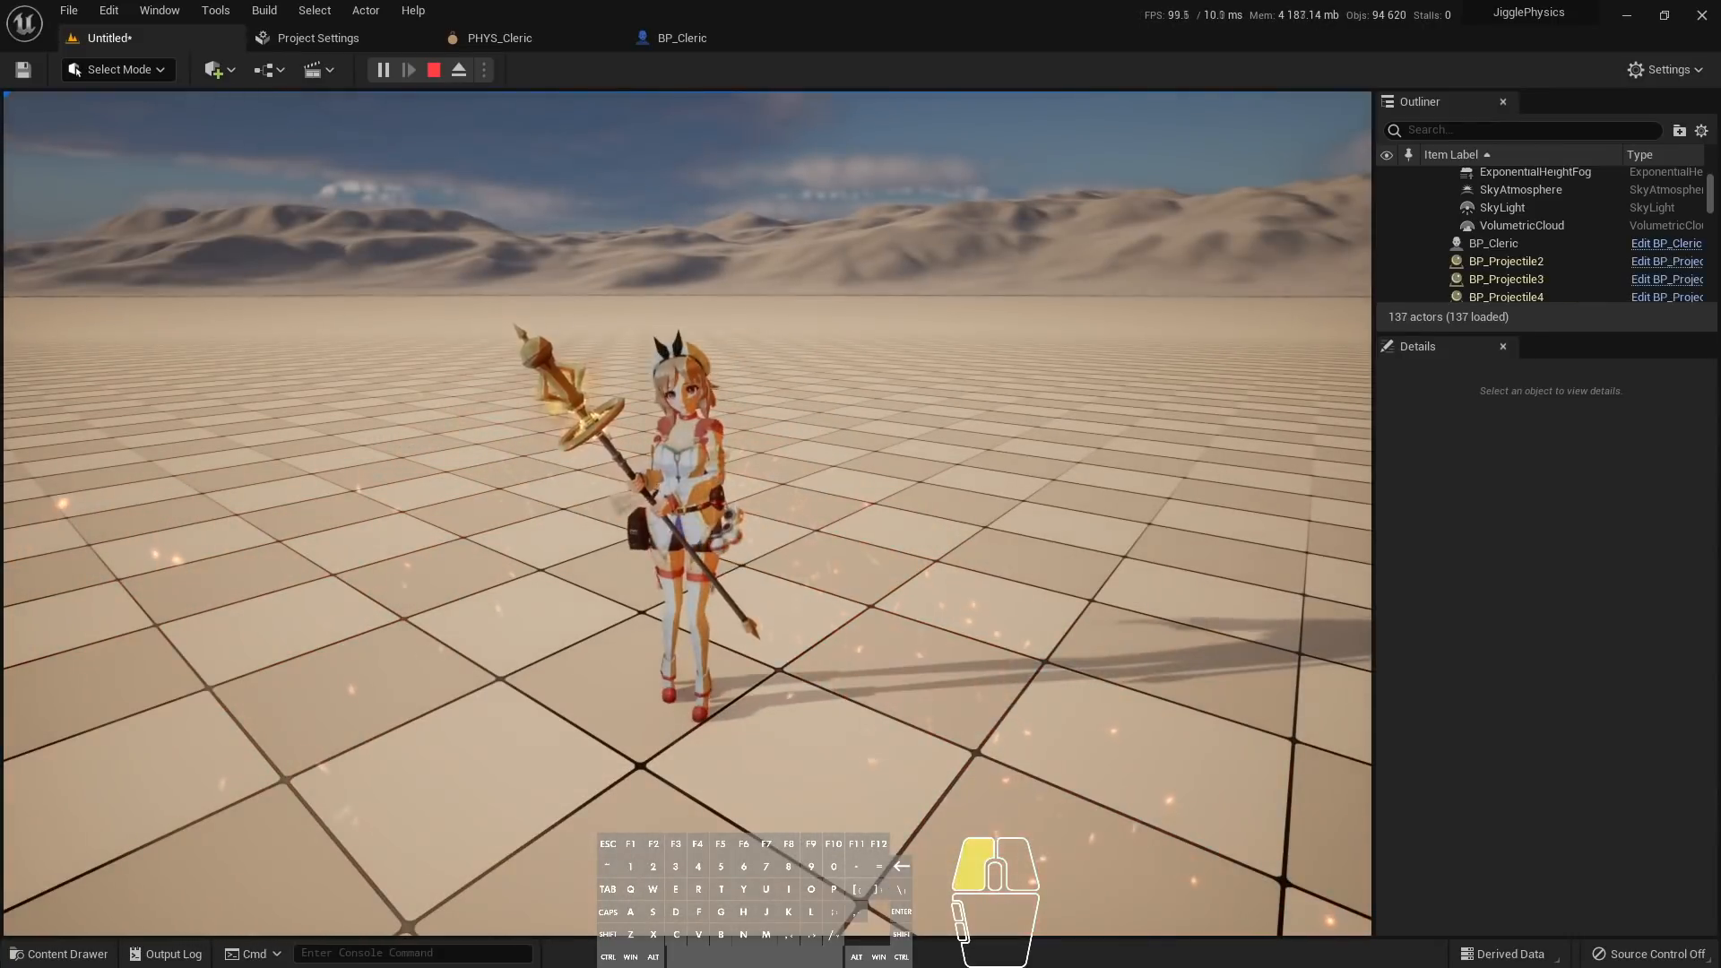
pyautogui.click(686, 512)
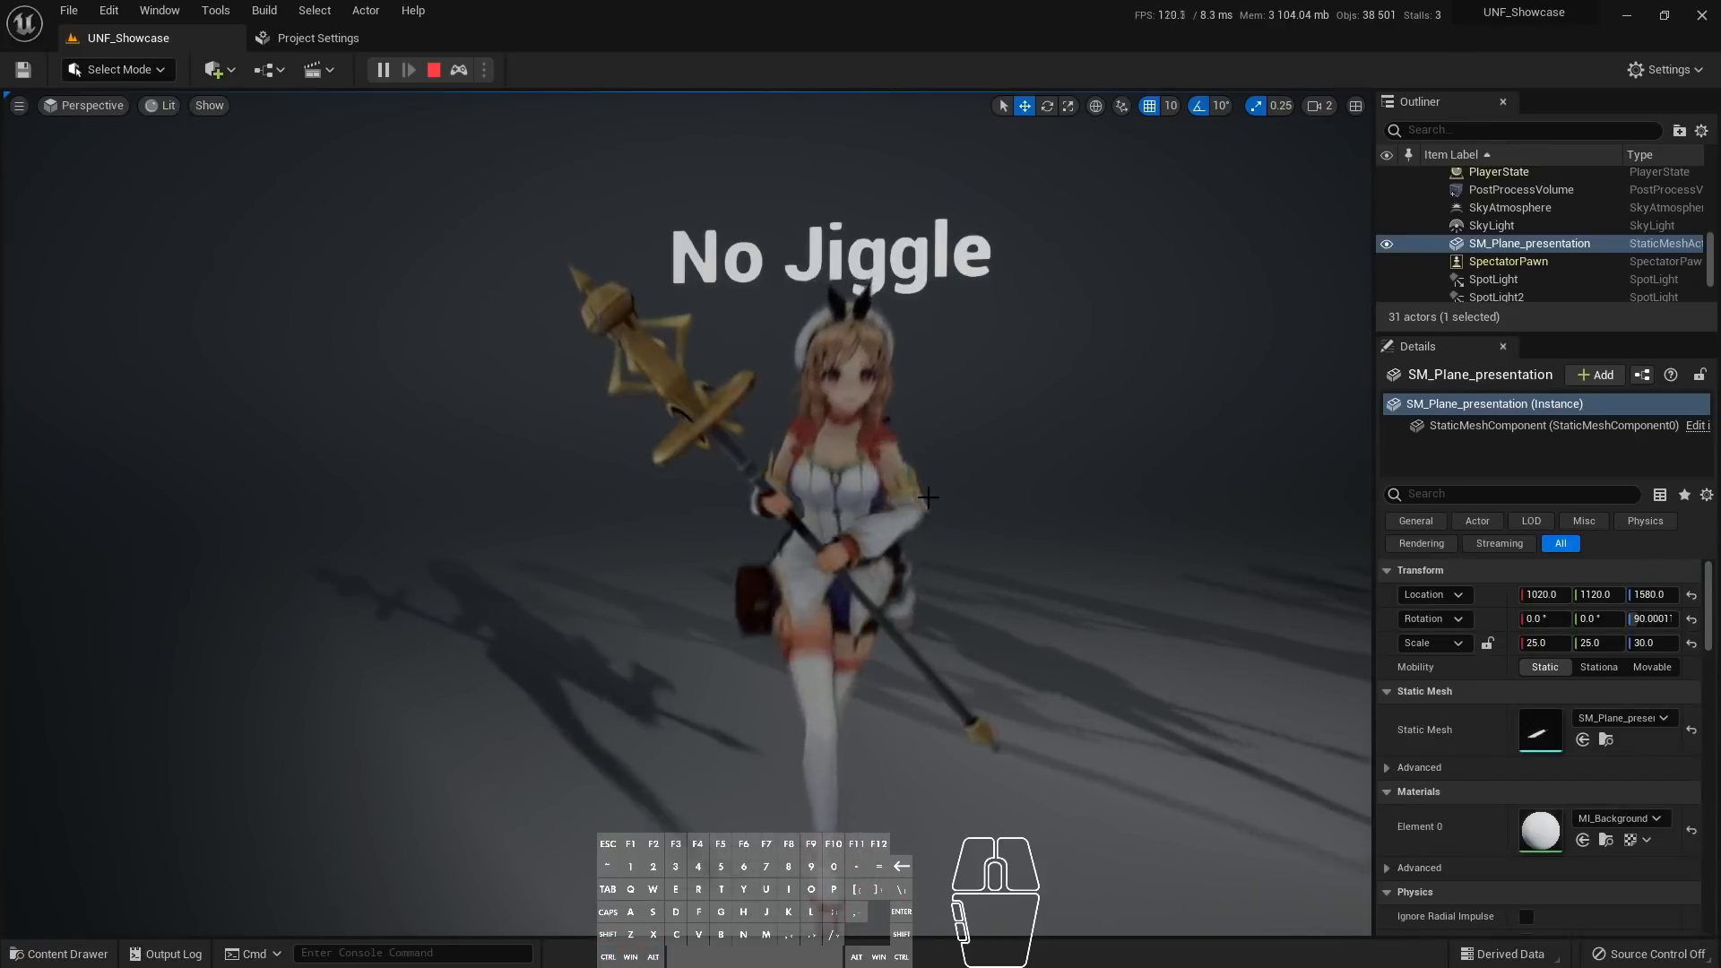
# Compare the No Jiggle and Realistic characters in the running UNF_Showcase simulation, and stop the simulation
pyautogui.moveTo(928, 496); pyautogui.dragTo(992, 496, button='right')
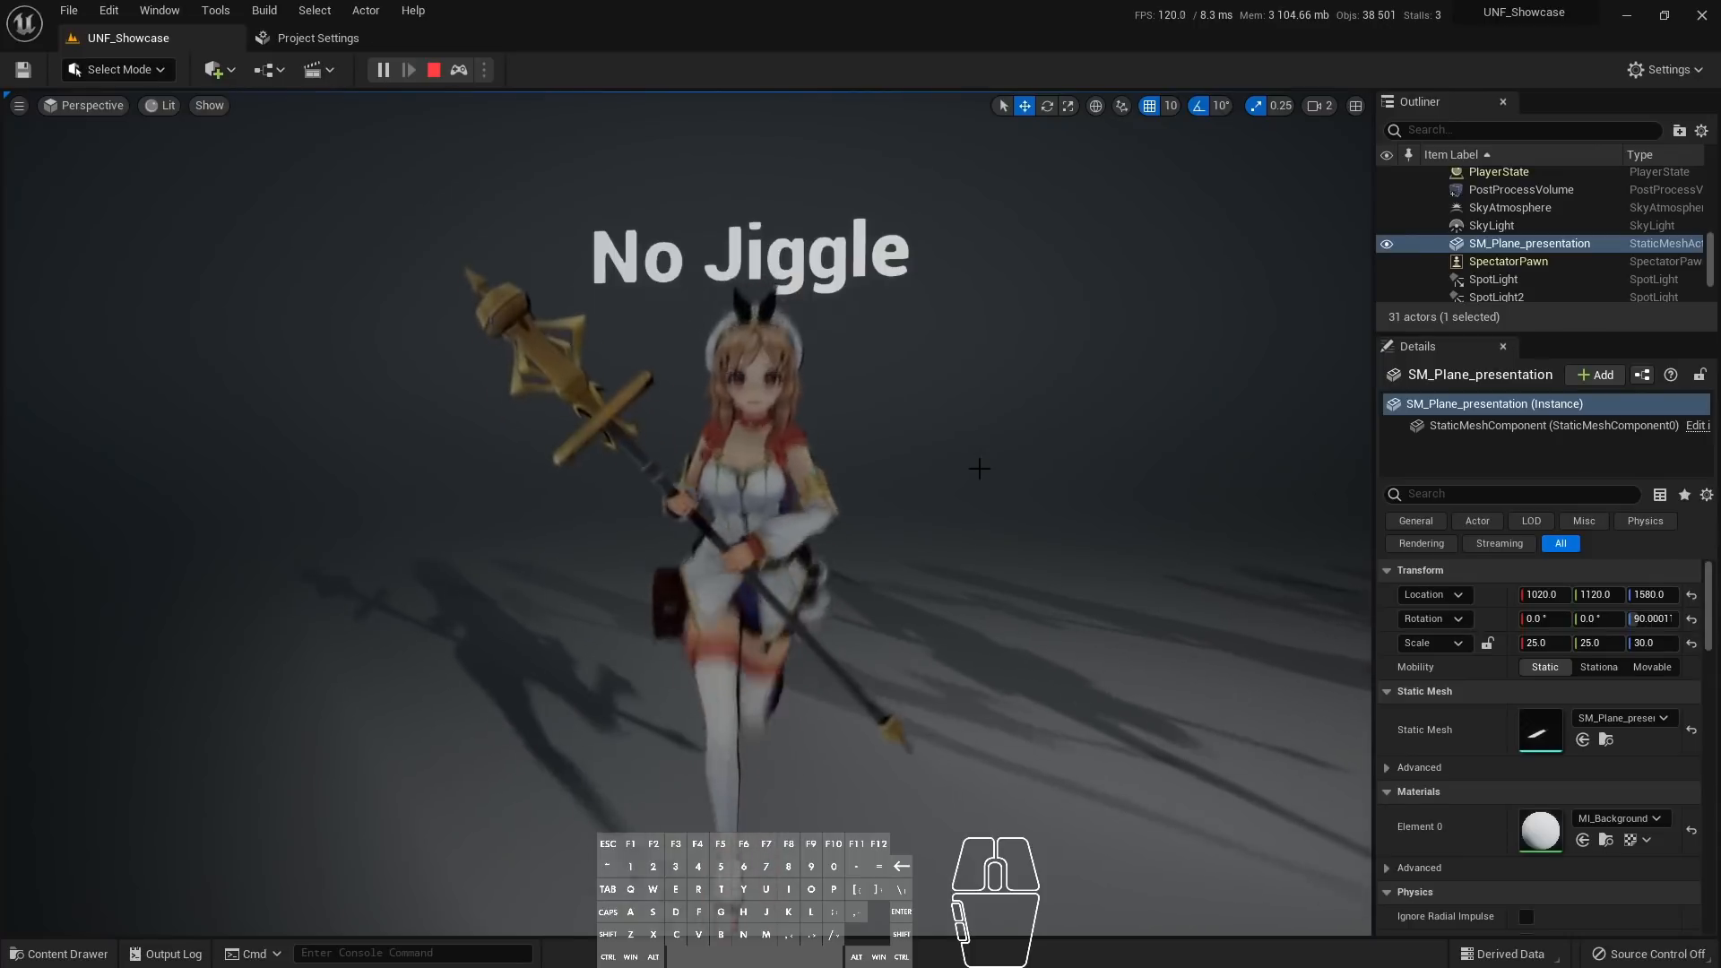
pyautogui.moveTo(992, 467); pyautogui.dragTo(992, 467, button='right')
pyautogui.press('d')
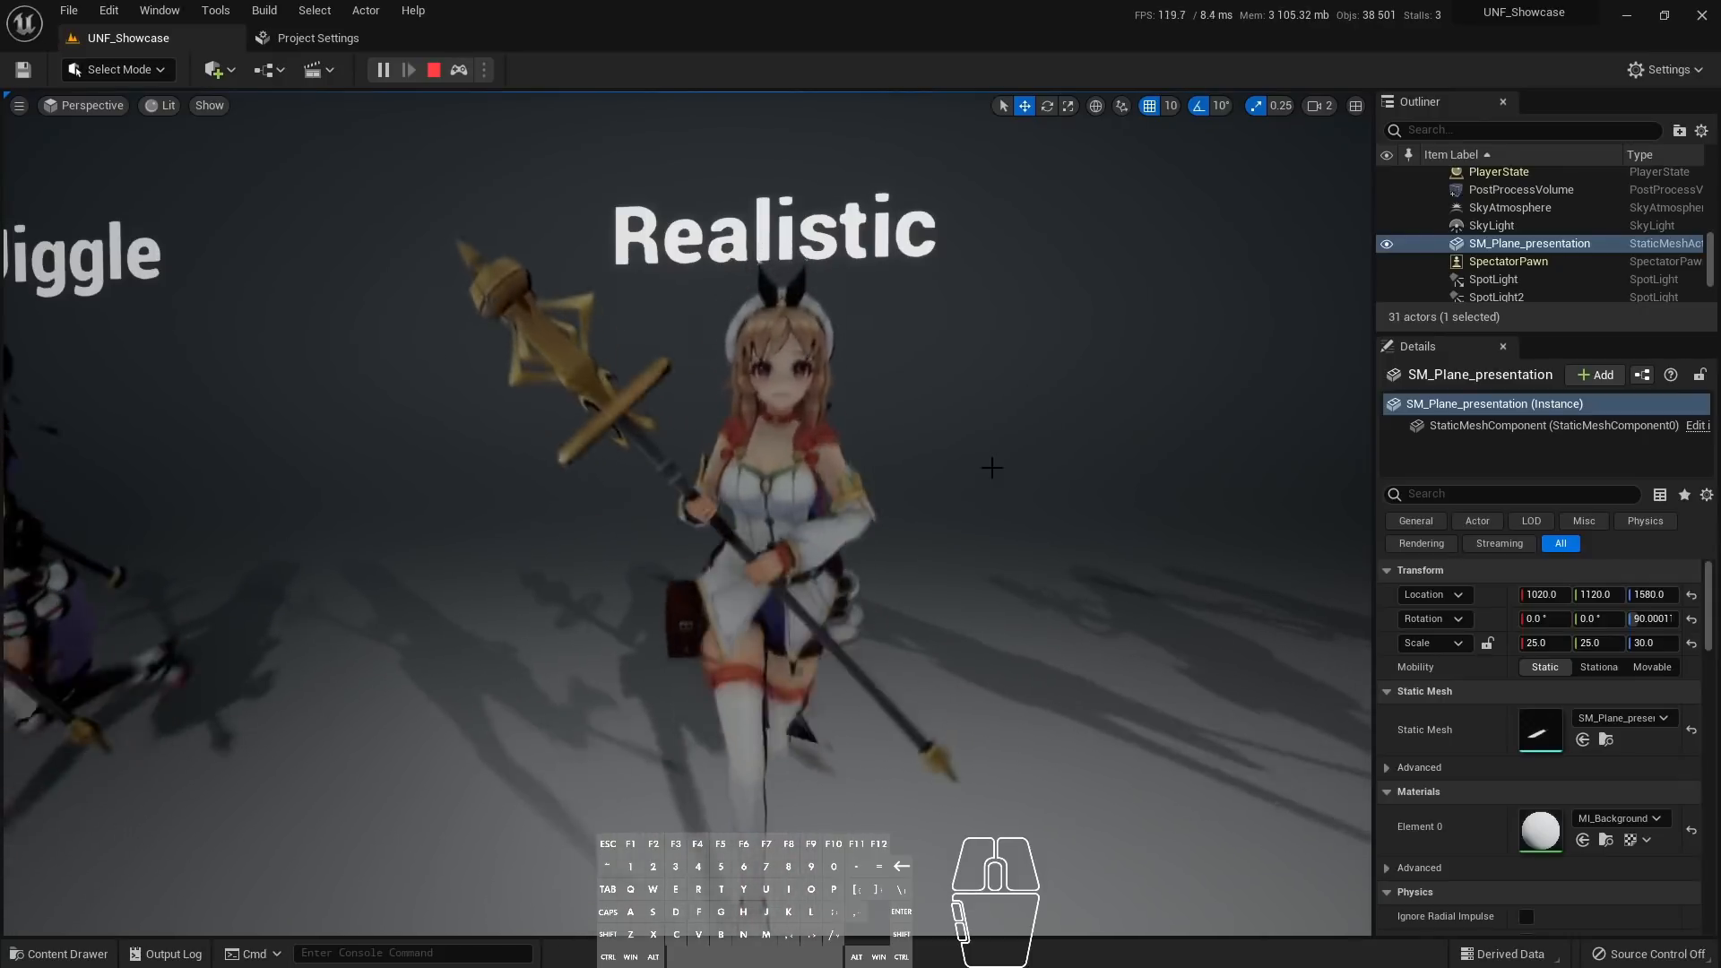
pyautogui.press('Escape')
# Select the Realistic character, filter its details by "asset" and open its PHYS_ClericRealistic physics asset override
pyautogui.click(783, 450)
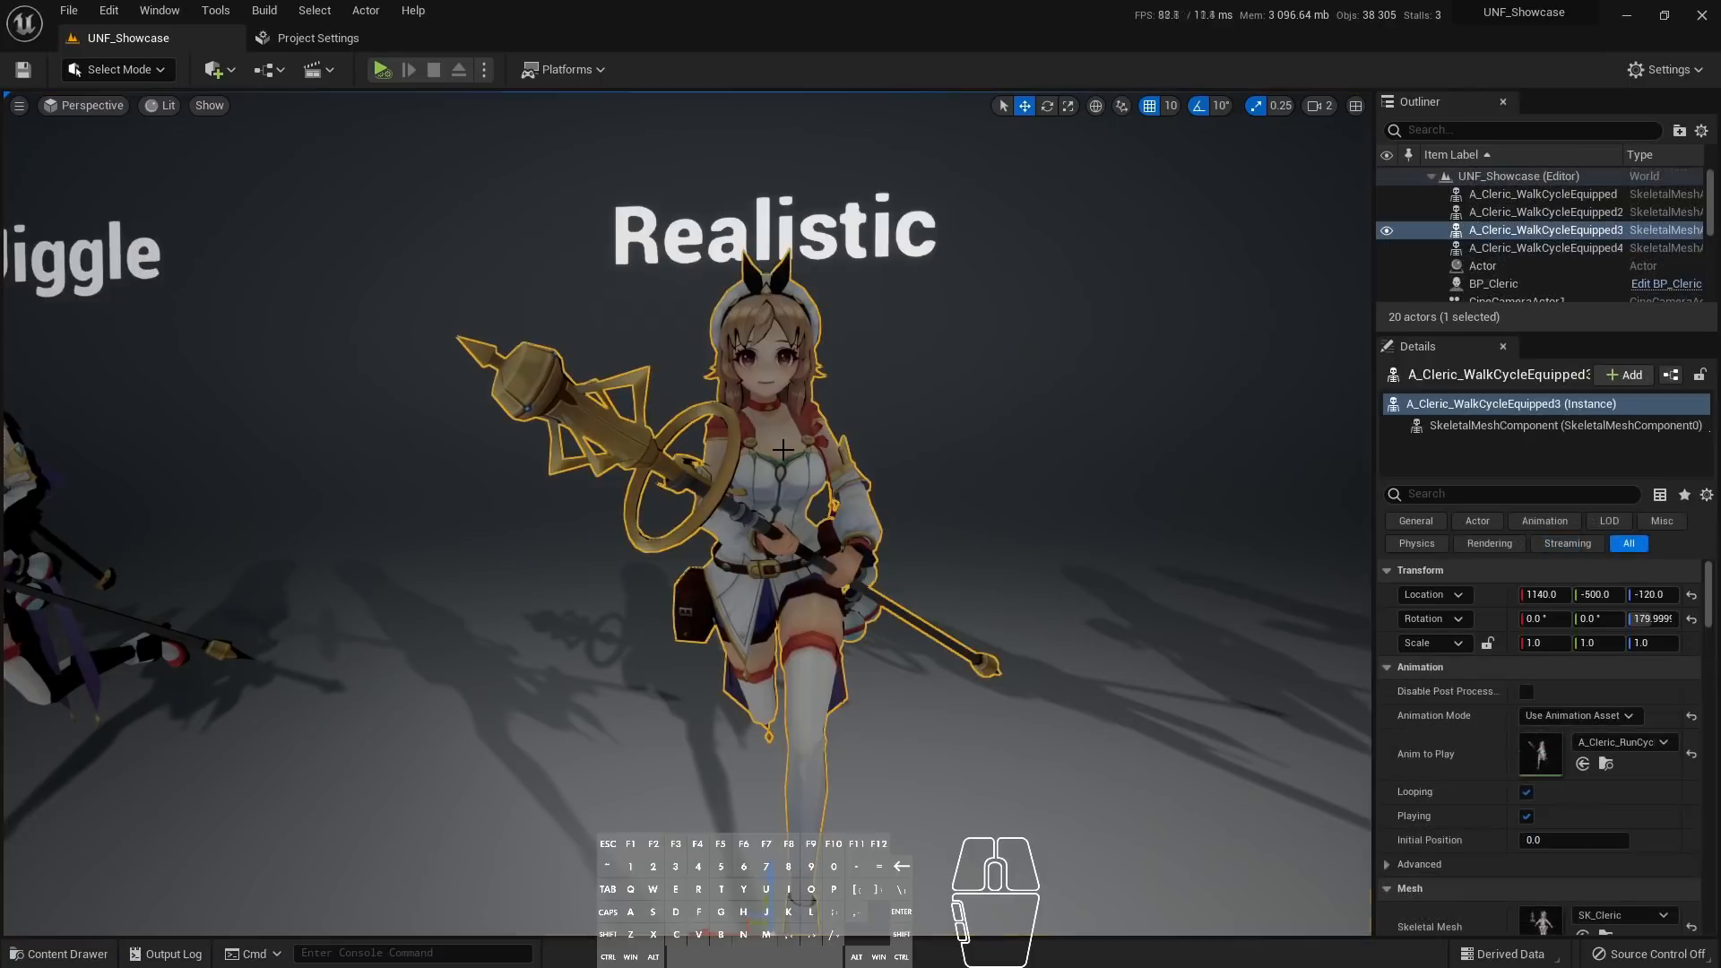
pyautogui.scroll(-5, 1478, 744)
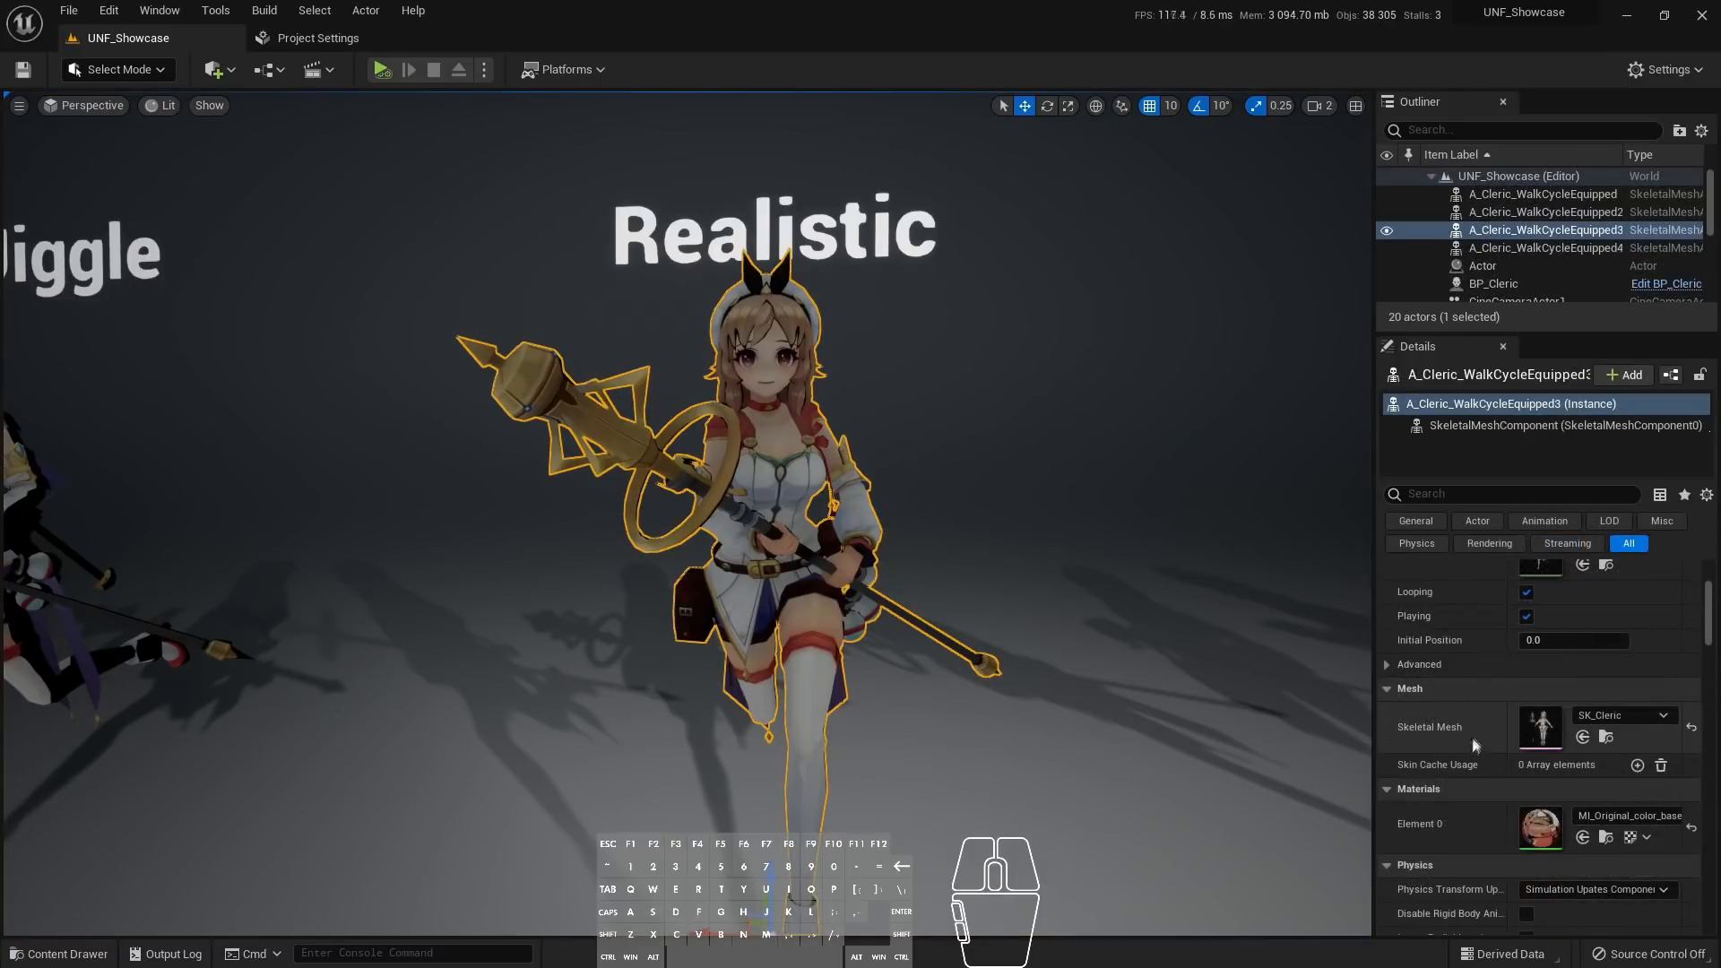
pyautogui.scroll(4, 1477, 744)
pyautogui.scroll(1, 1494, 554)
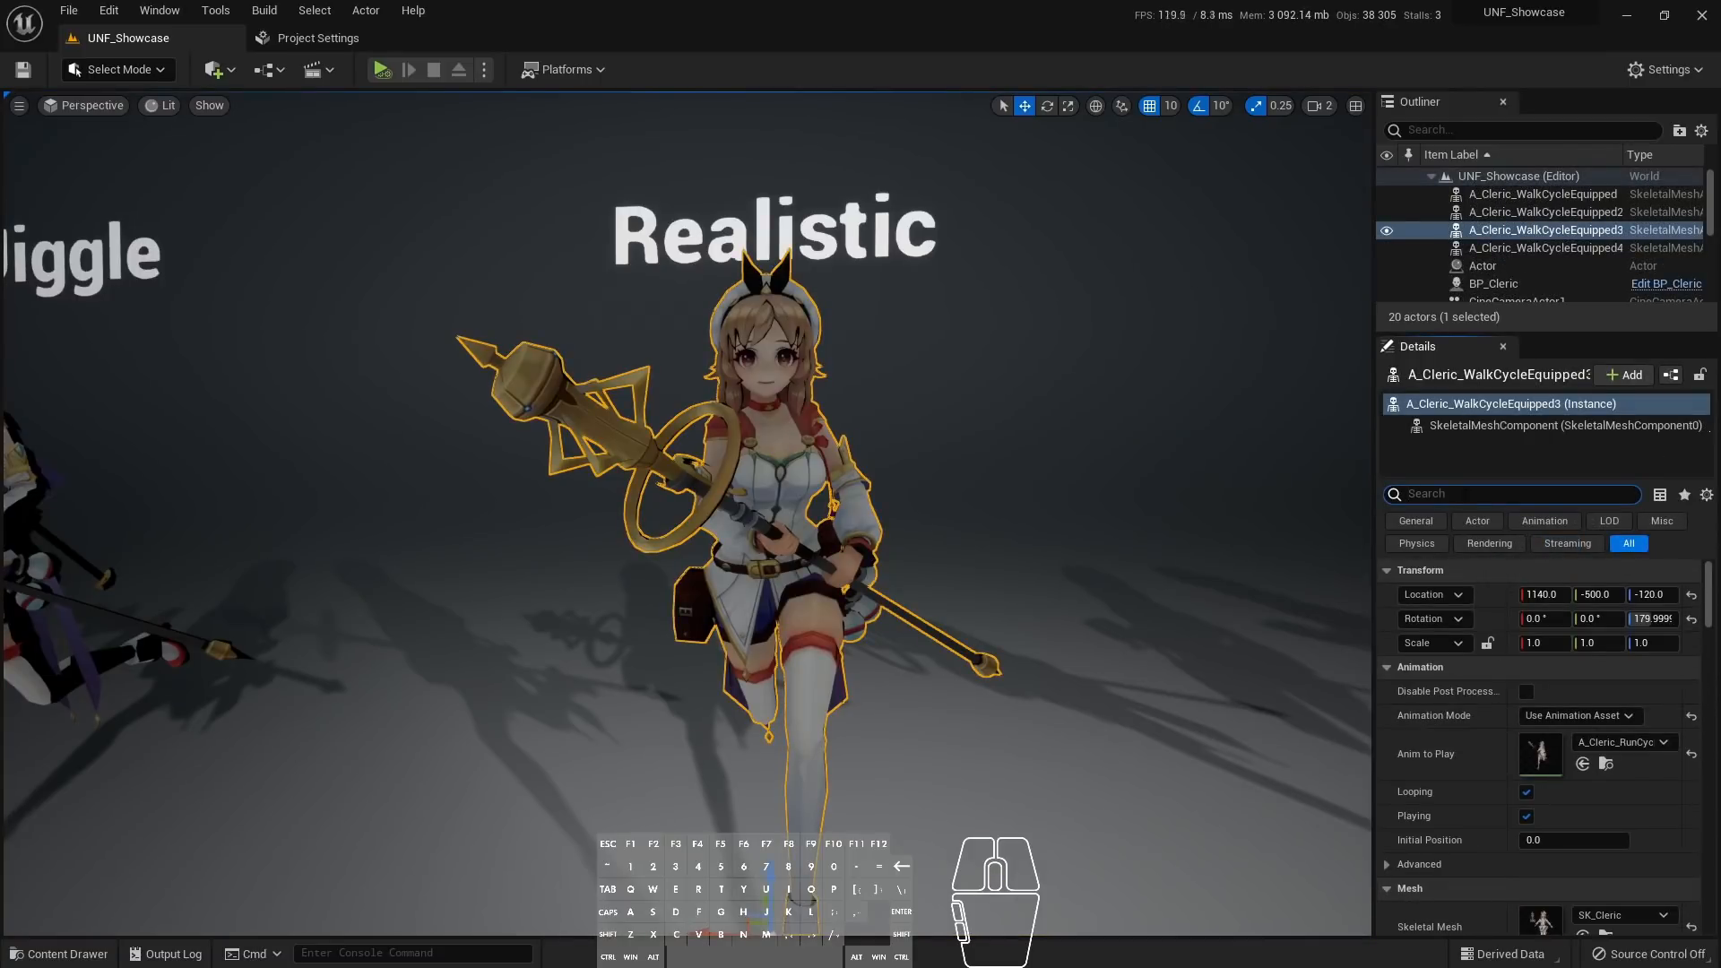
pyautogui.write('asset')
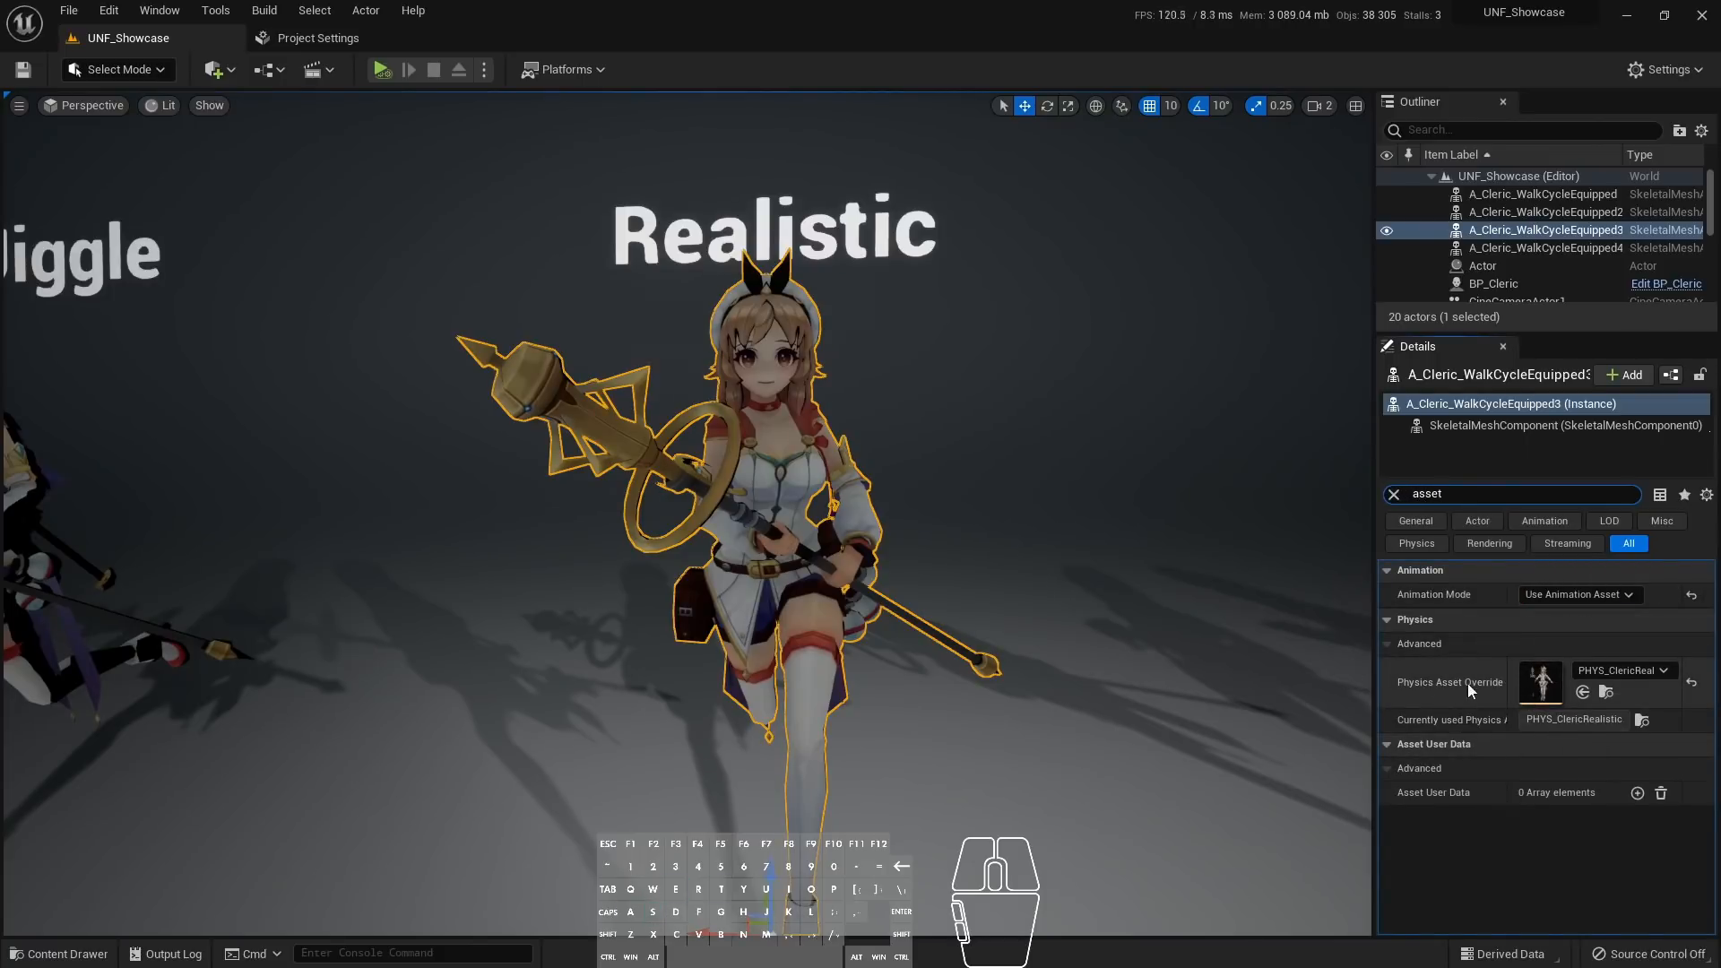
pyautogui.doubleClick(1544, 682)
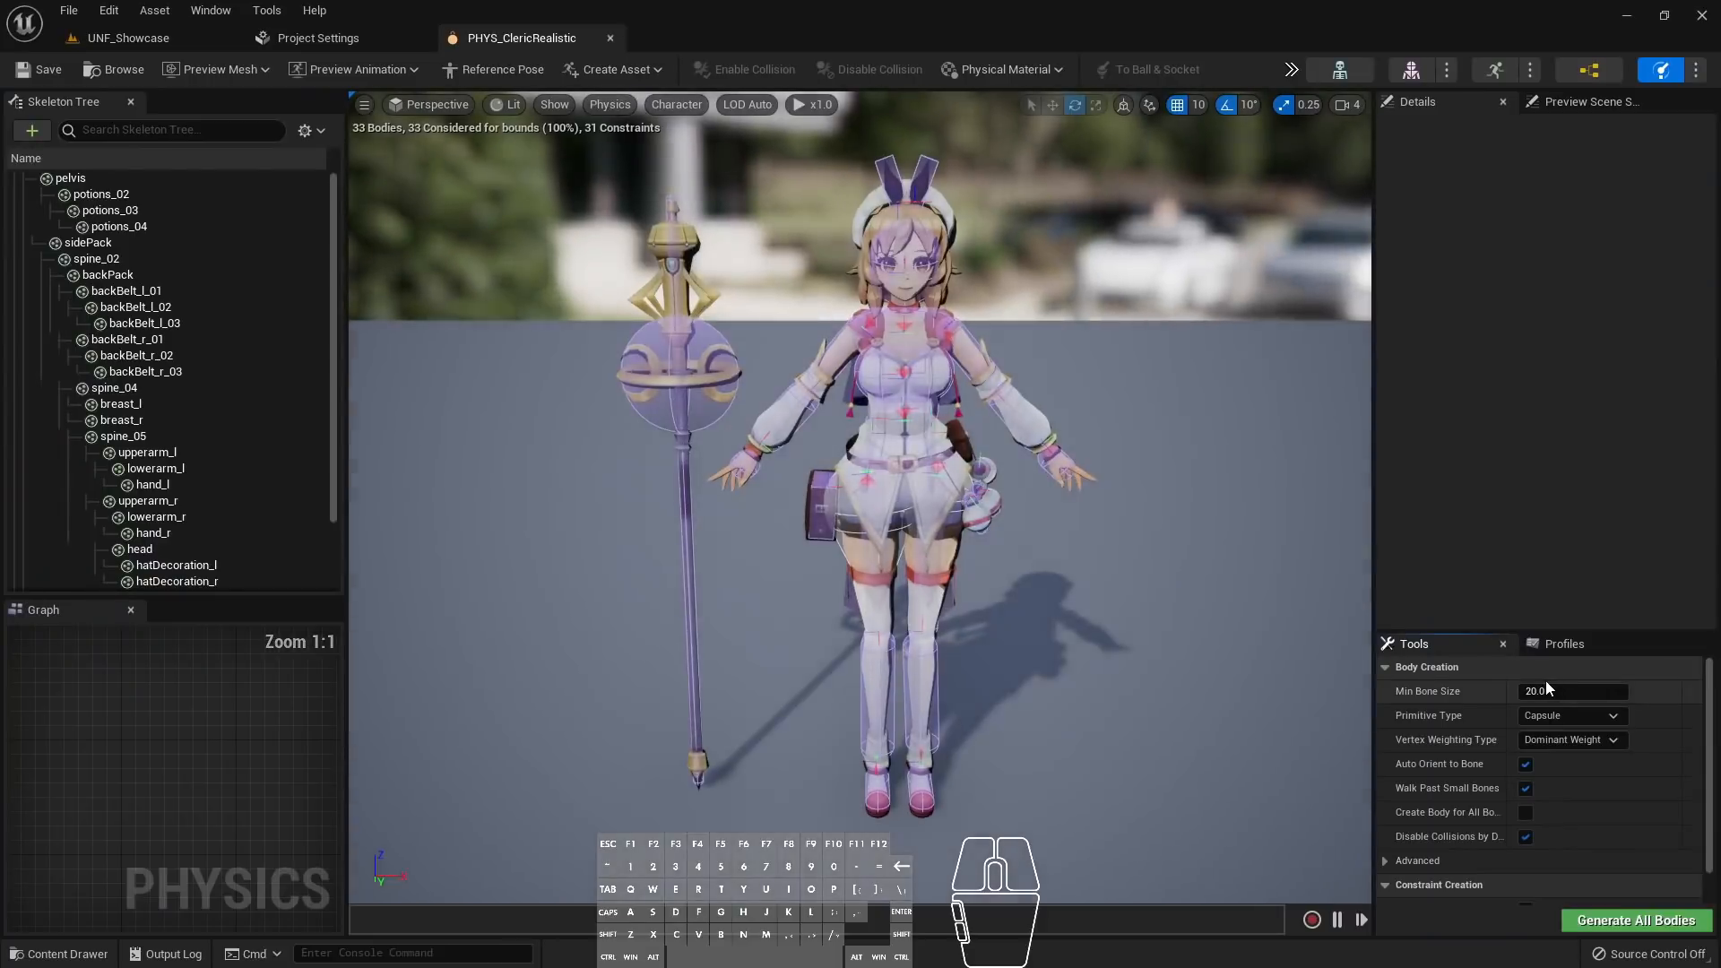
# Show constraints in the skeleton tree of PHYS_ClericRealistic, with the character's upper body in close view
pyautogui.press('w')
pyautogui.moveTo(1126, 357); pyautogui.dragTo(1165, 377, button='right')
pyautogui.press('s')
pyautogui.moveTo(1165, 377)
pyautogui.mouseDown()
pyautogui.moveTo(1152, 385)
pyautogui.moveTo(1147, 367)
pyautogui.mouseUp()
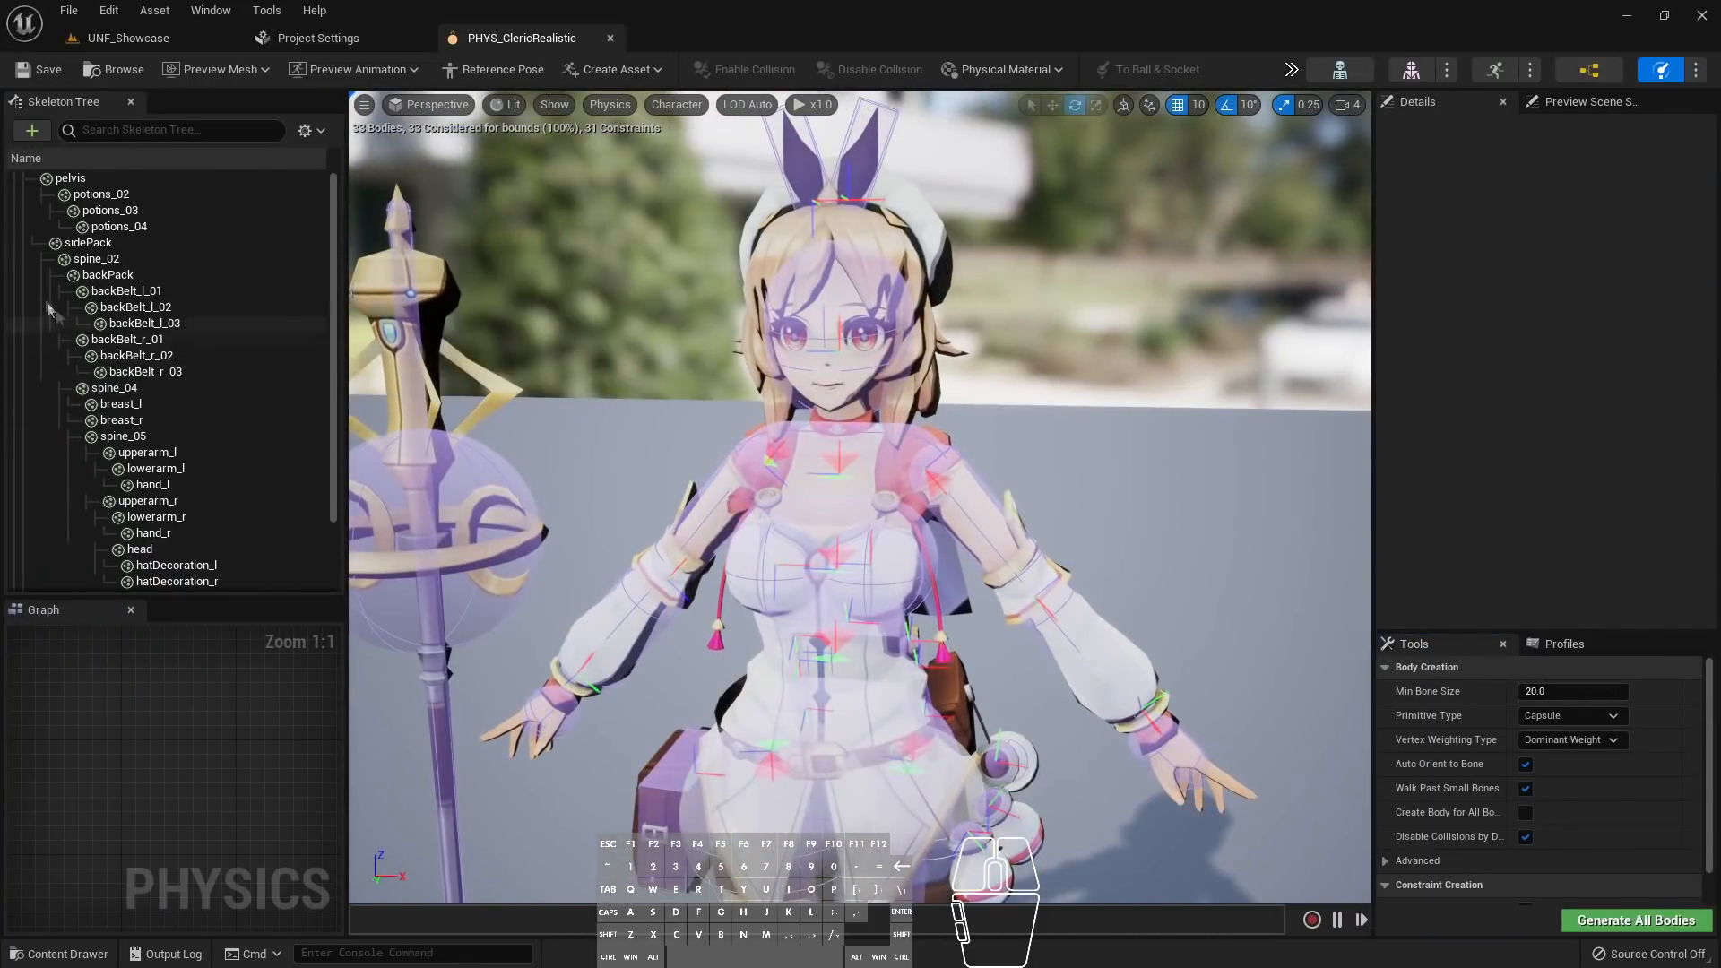
pyautogui.click(311, 130)
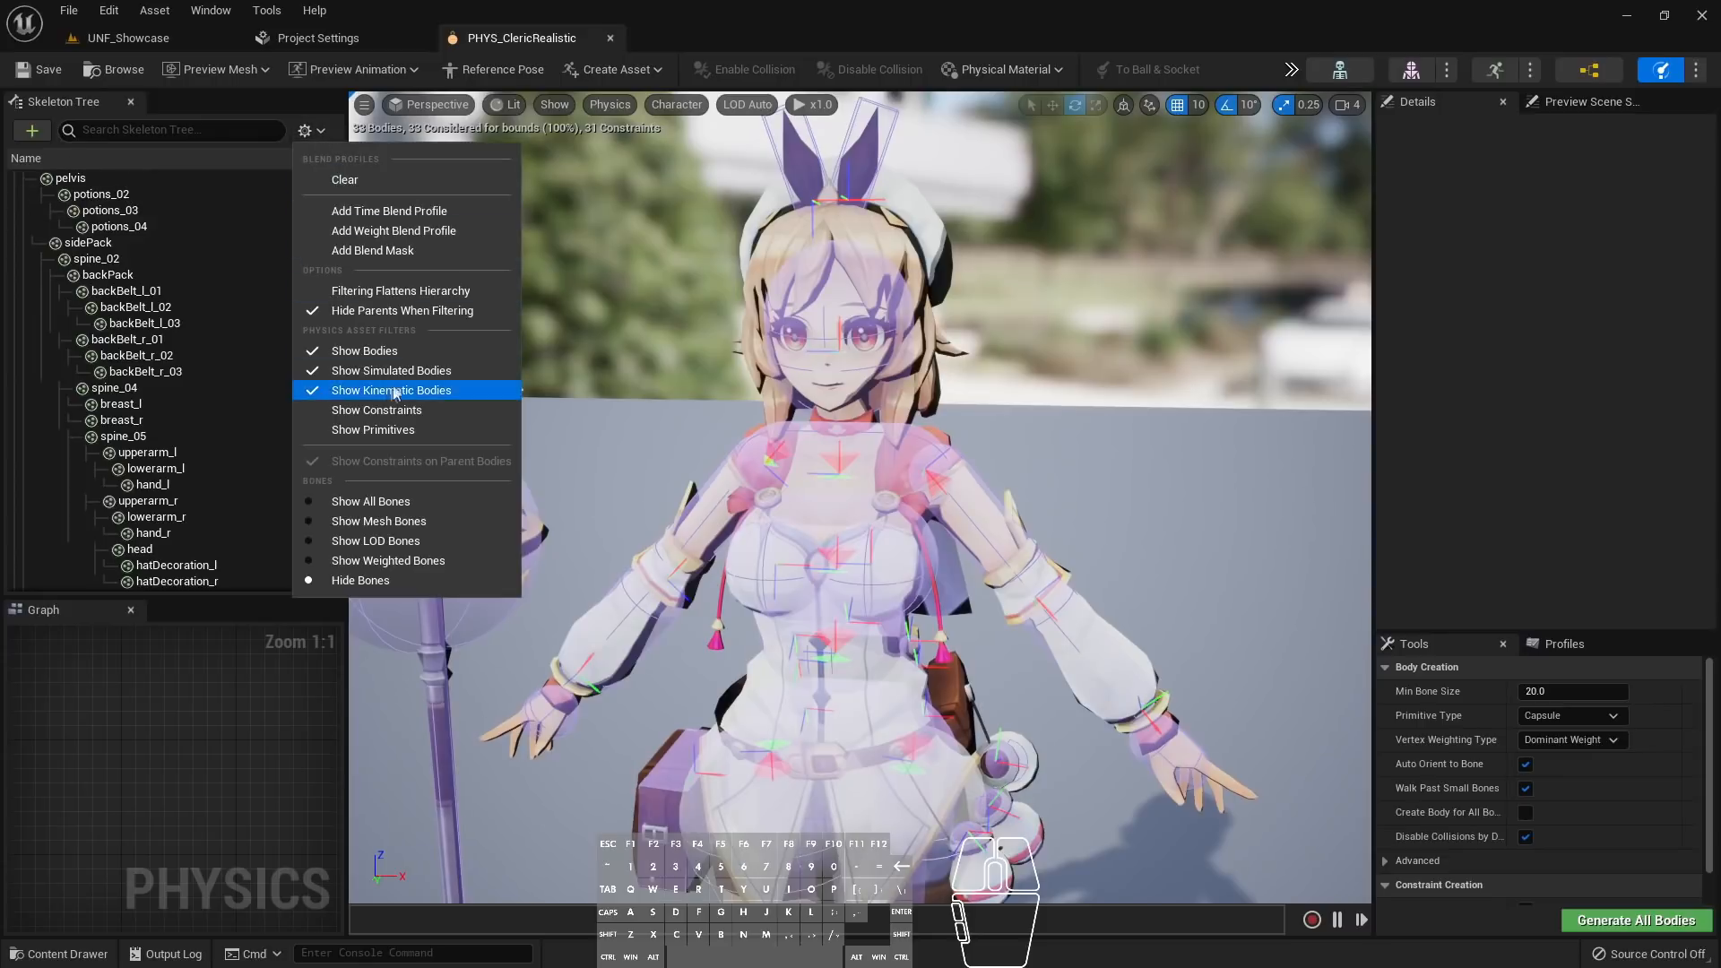
pyautogui.click(375, 408)
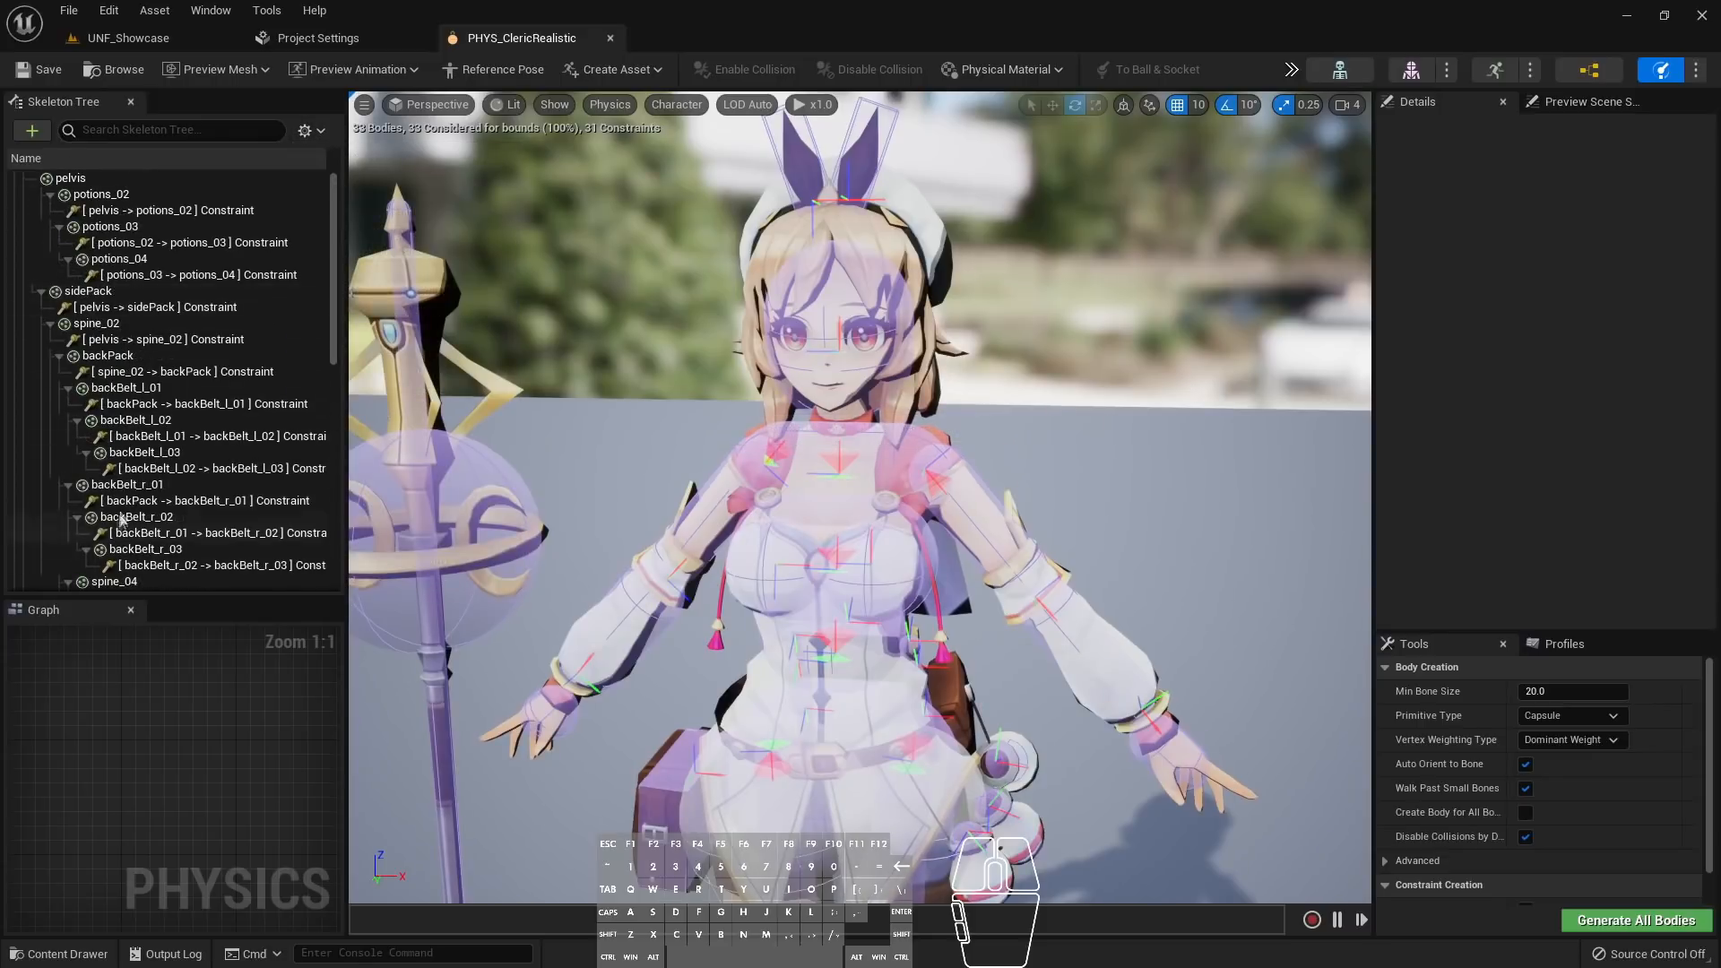
# Select the breast_l to spine_04 and spine_04 to breast_r constraints together and review their linear limits, restitution and linear motor settings
pyautogui.scroll(-1, 172, 493)
pyautogui.scroll(-6, 172, 494)
pyautogui.click(195, 302)
pyautogui.keyDown('ctrl'); pyautogui.click(200, 334); pyautogui.keyUp('ctrl')
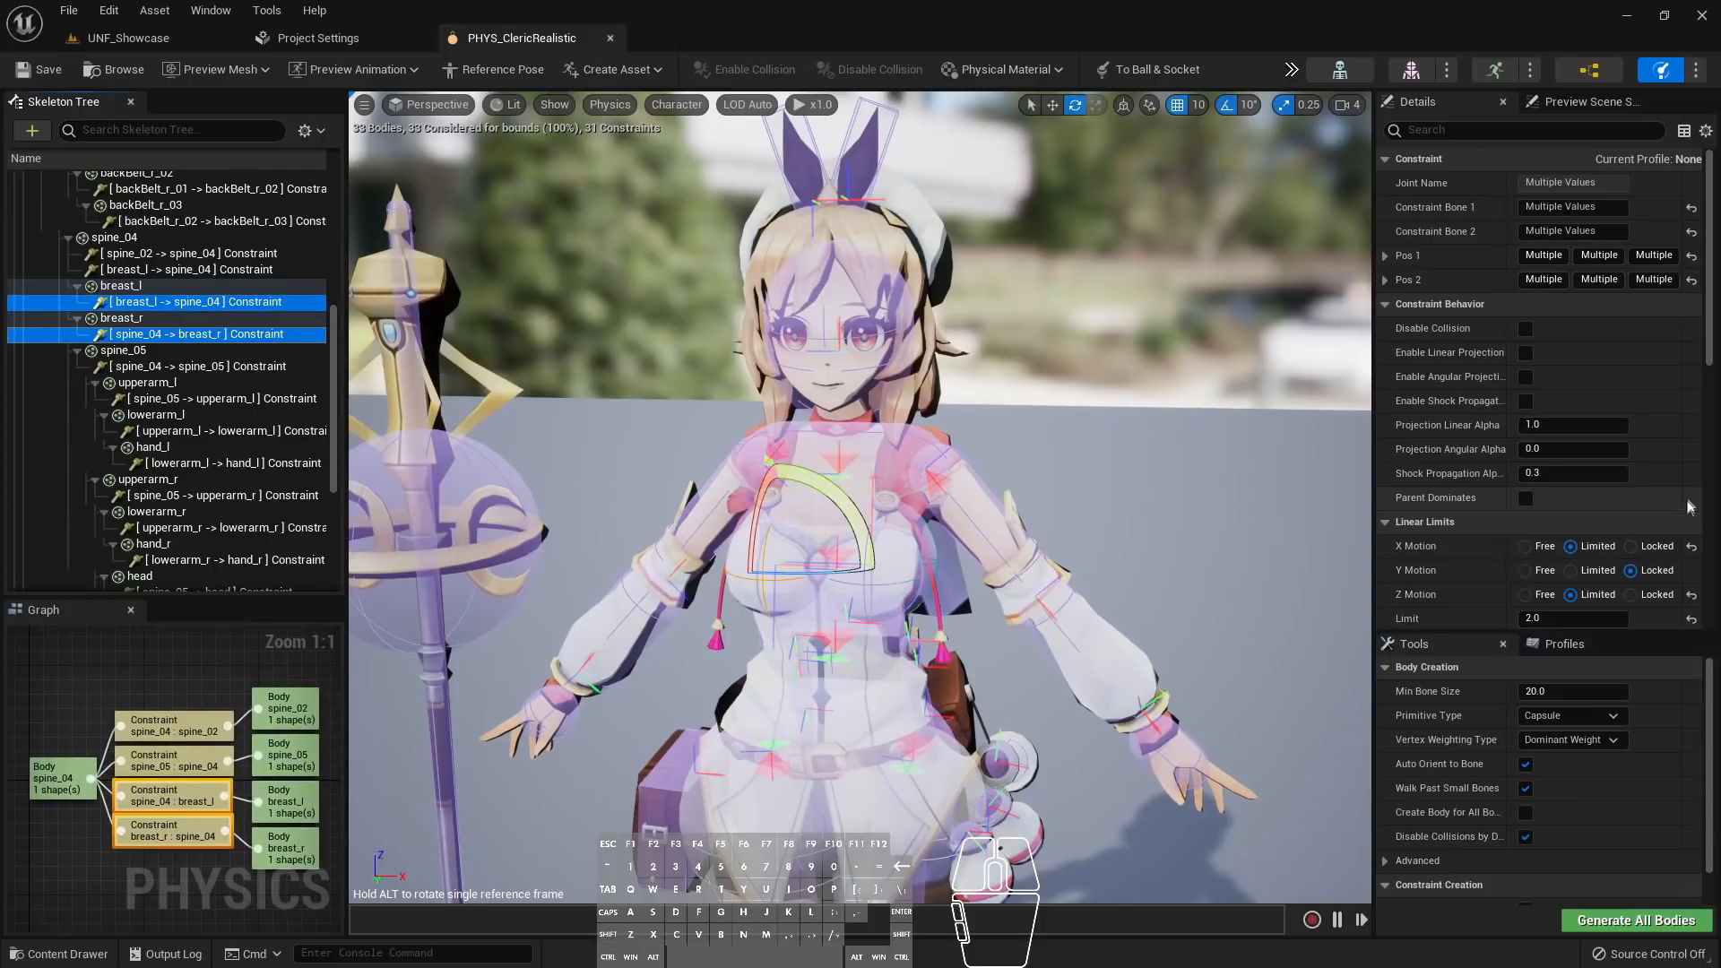
pyautogui.scroll(-4, 1453, 402)
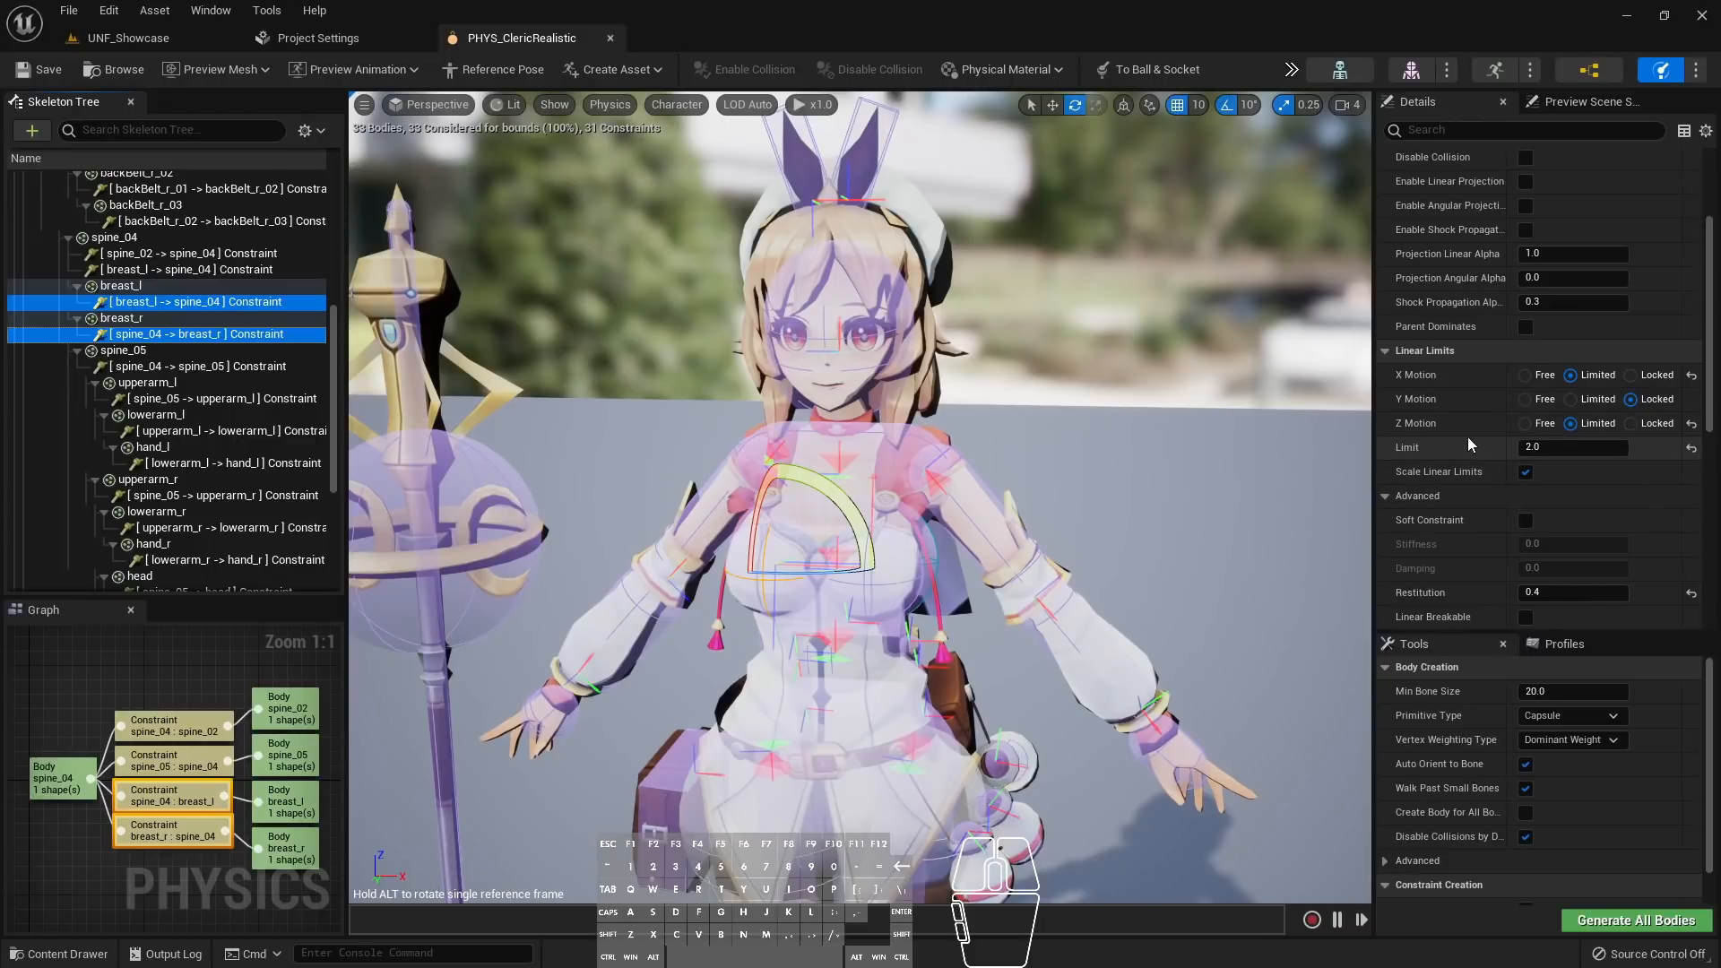
pyautogui.scroll(-3, 1466, 440)
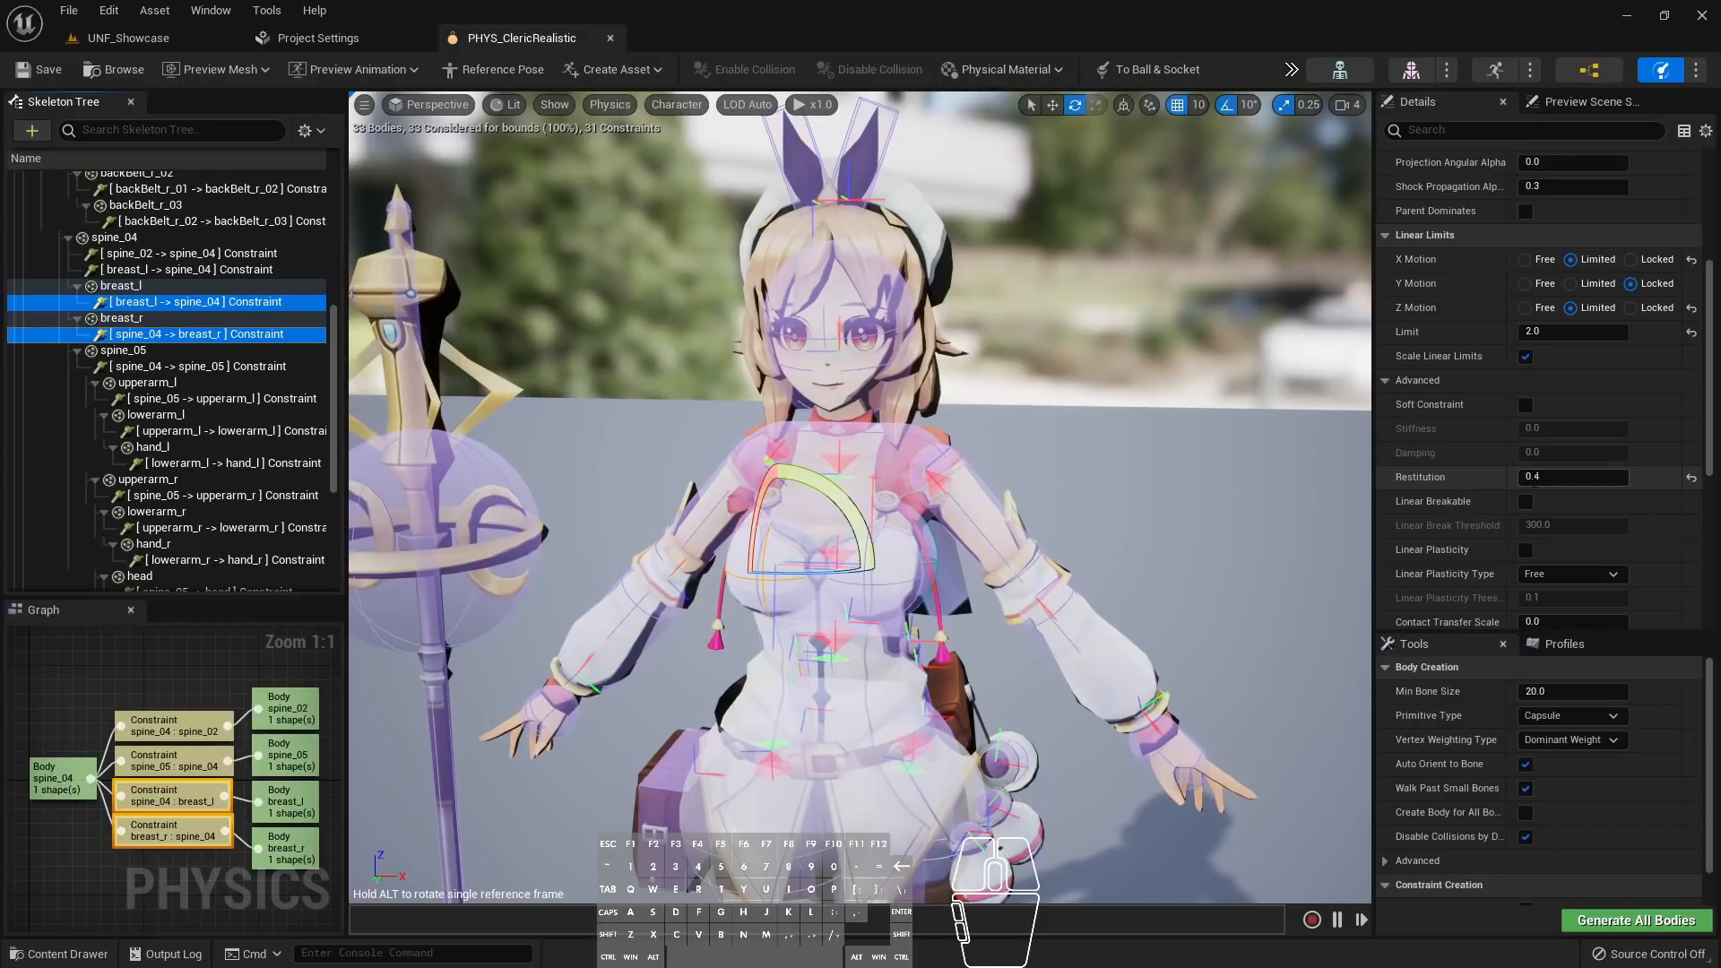
pyautogui.scroll(-4, 1464, 470)
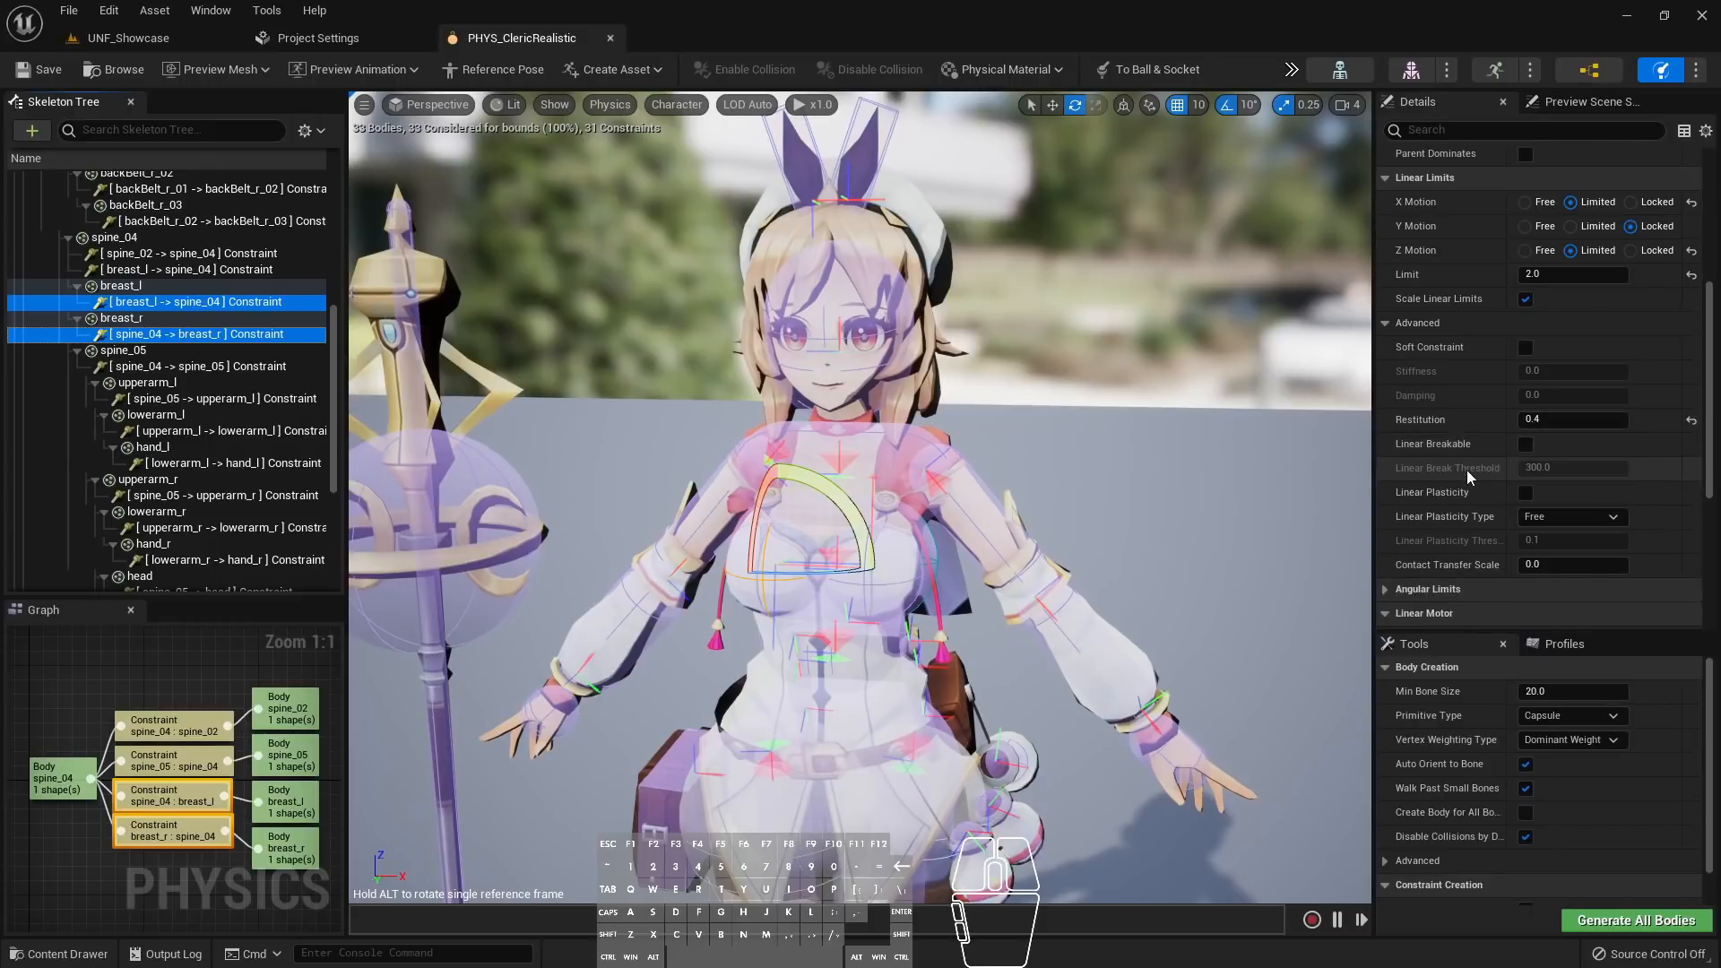
pyautogui.scroll(-2, 1468, 464)
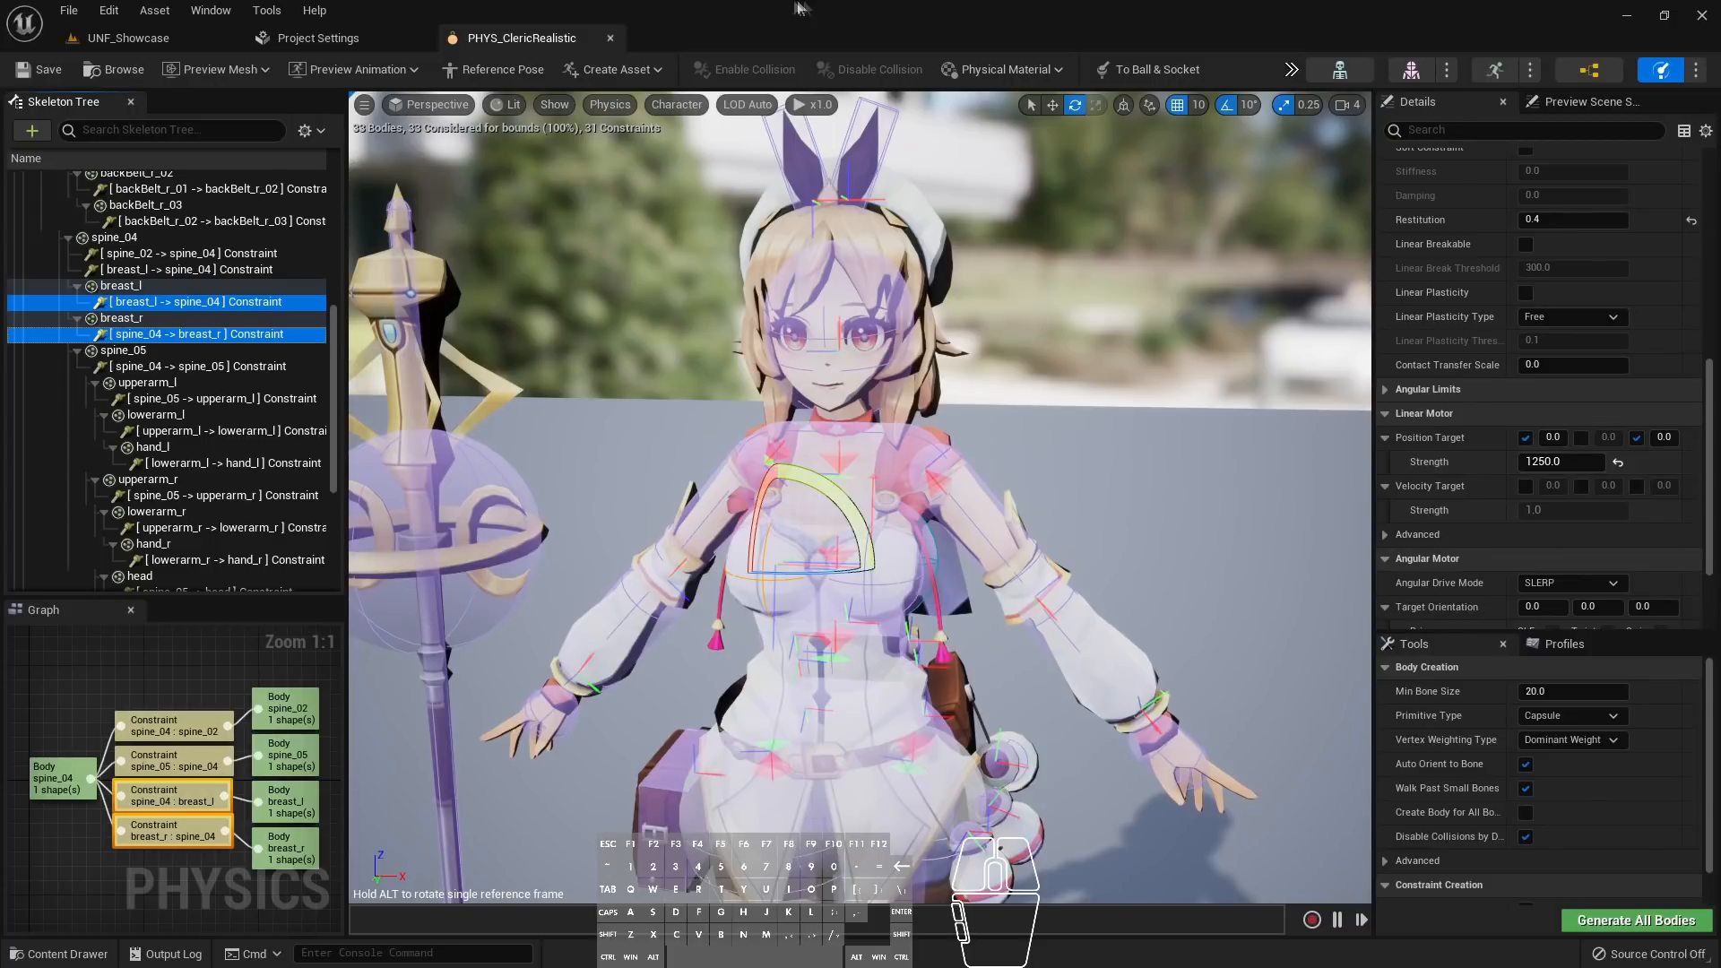
# Simulate the UNF_Showcase level, compare the bounce of the Realistic and Stylized characters, and stop the simulation
pyautogui.click(174, 41)
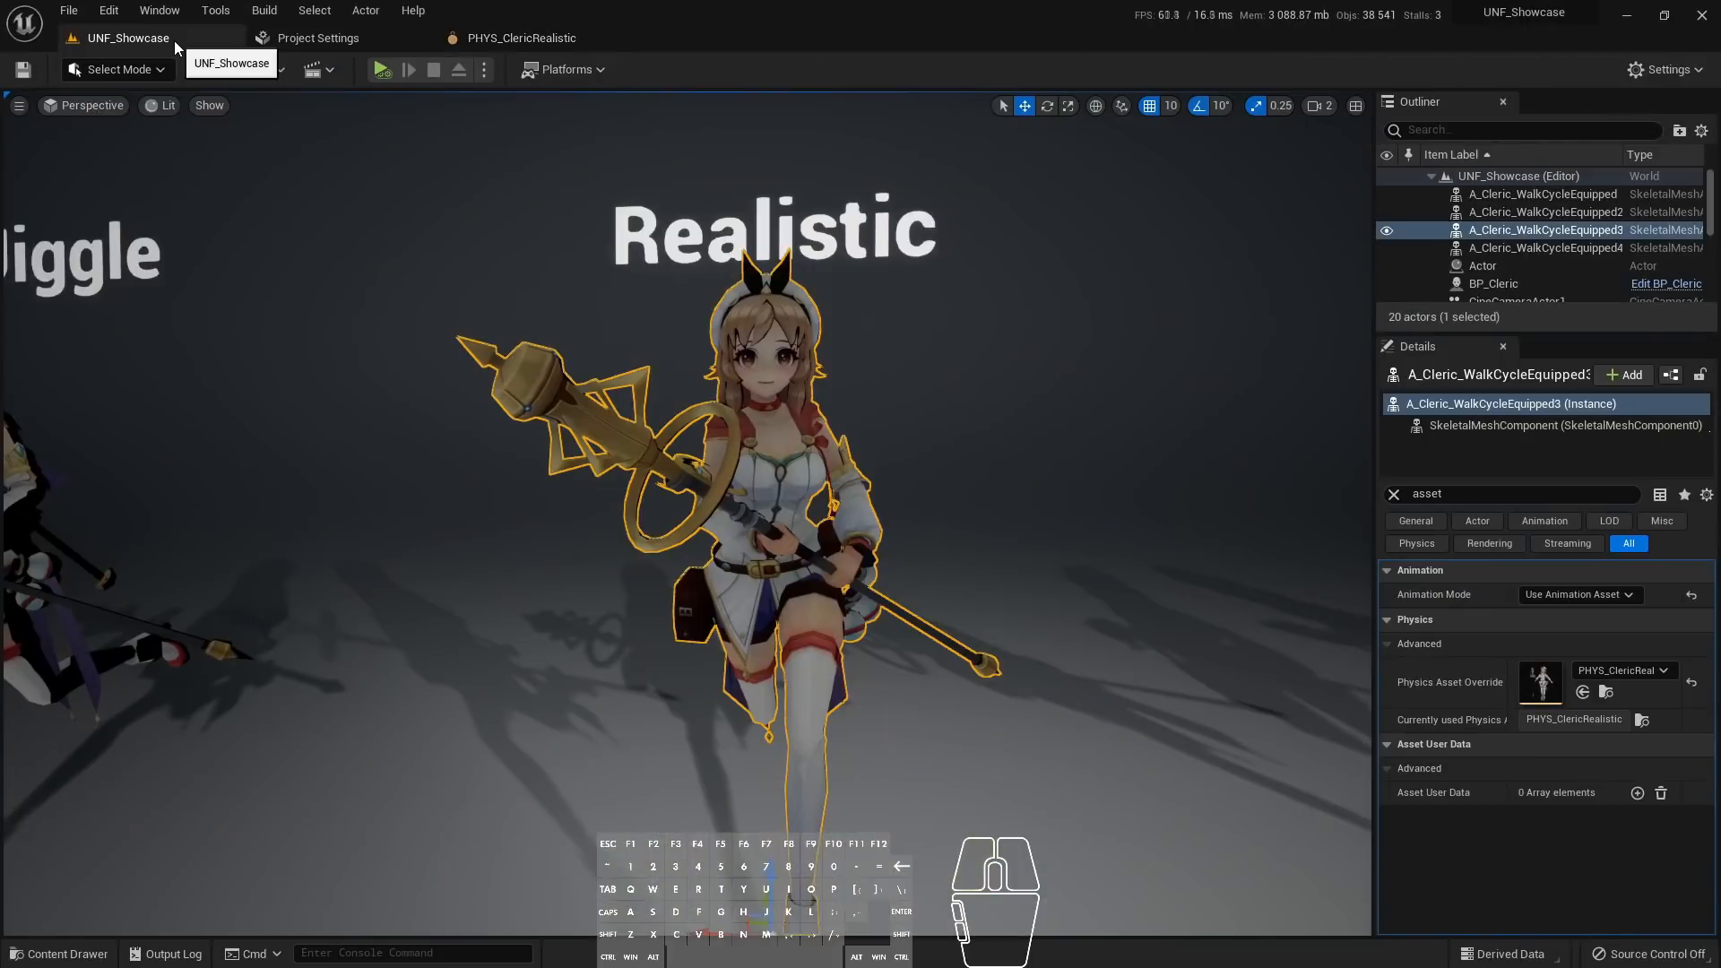
pyautogui.rightClick(900, 342)
pyautogui.click(997, 783)
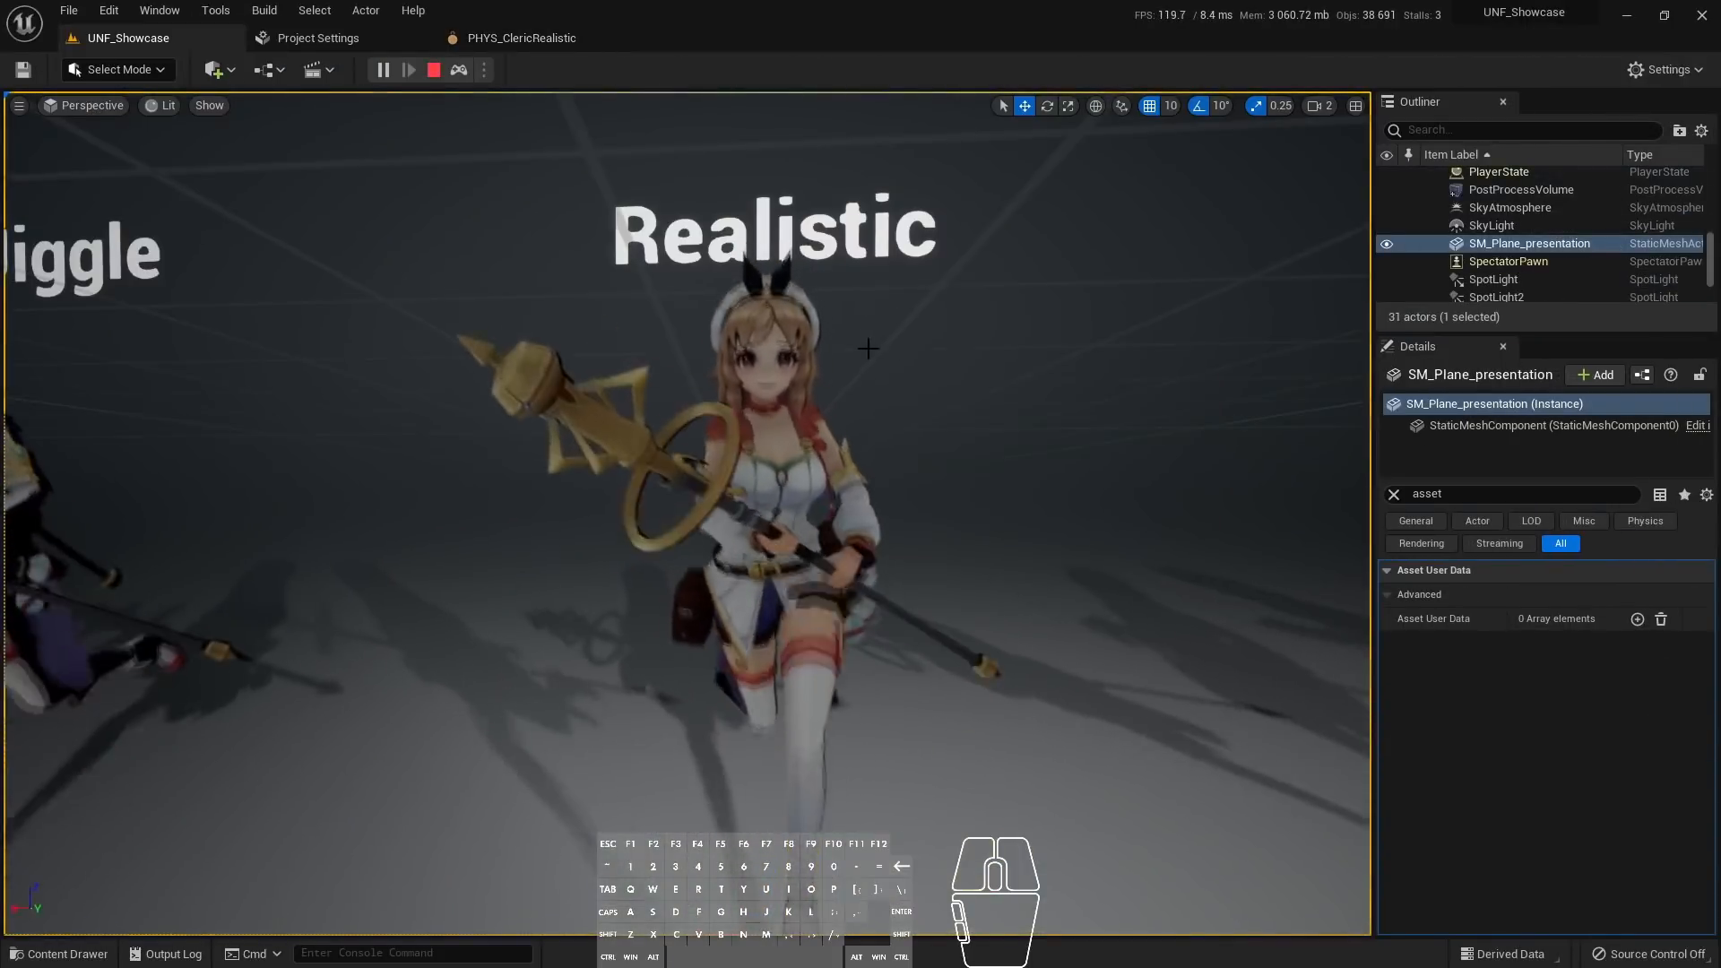
pyautogui.moveTo(868, 349)
pyautogui.mouseDown(button='right')
pyautogui.moveTo(893, 353)
pyautogui.moveTo(879, 374)
pyautogui.mouseUp(button='right')
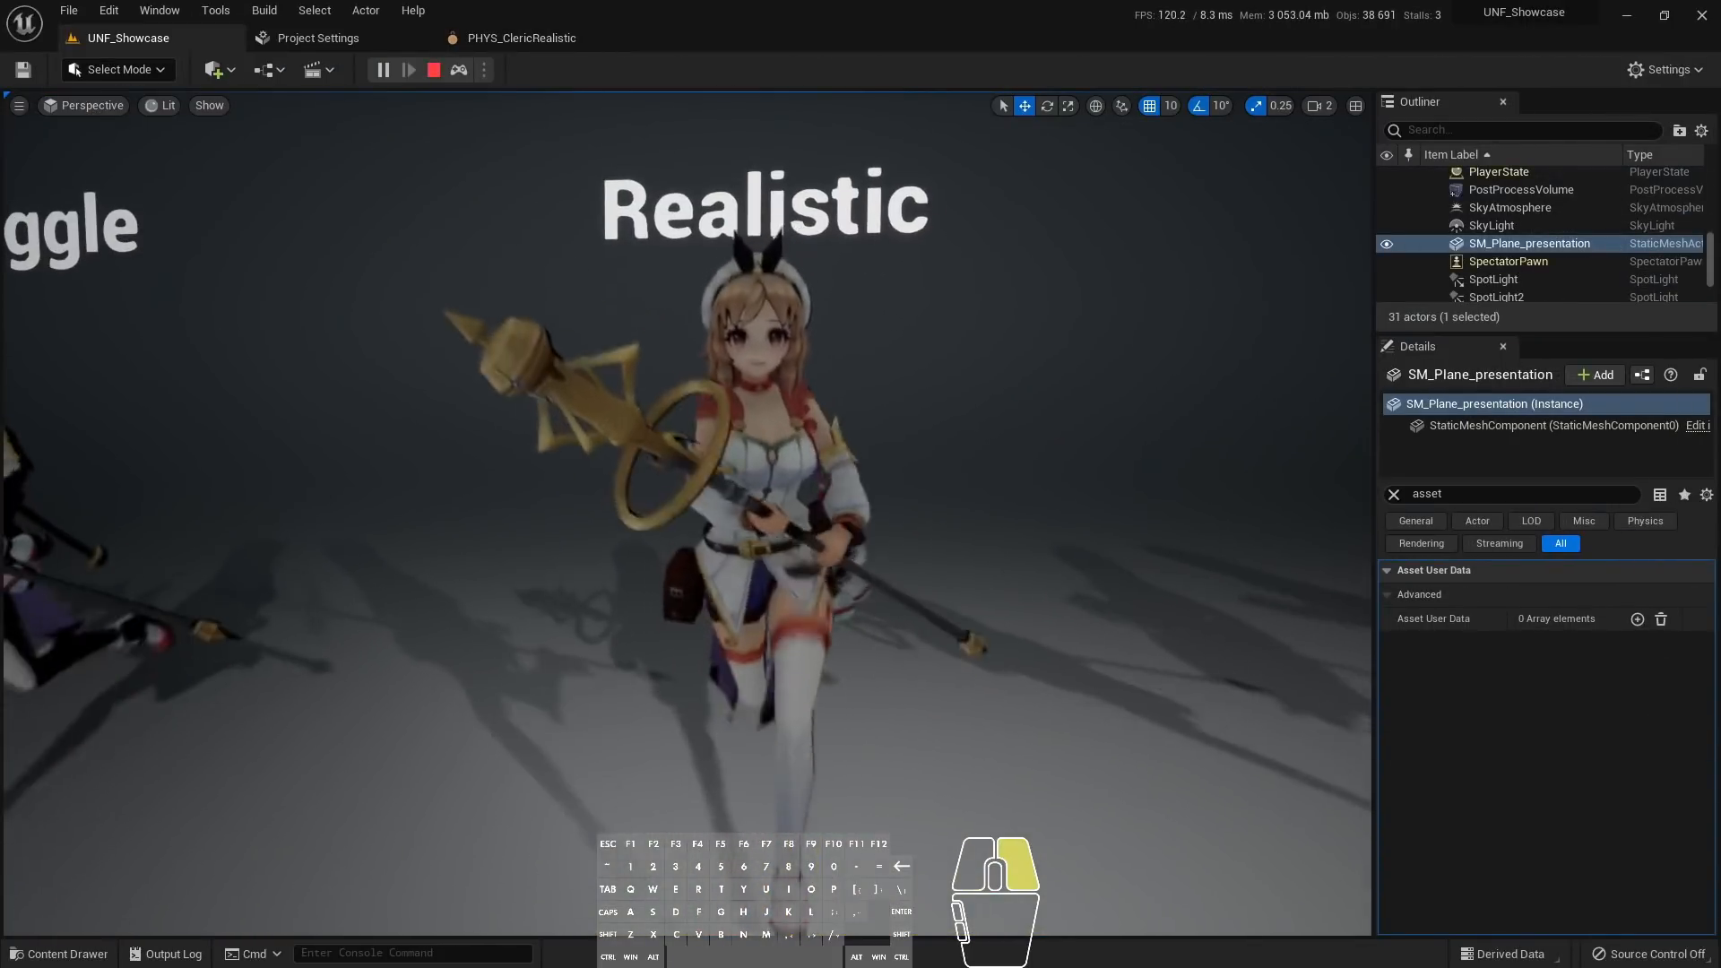
pyautogui.press('d')
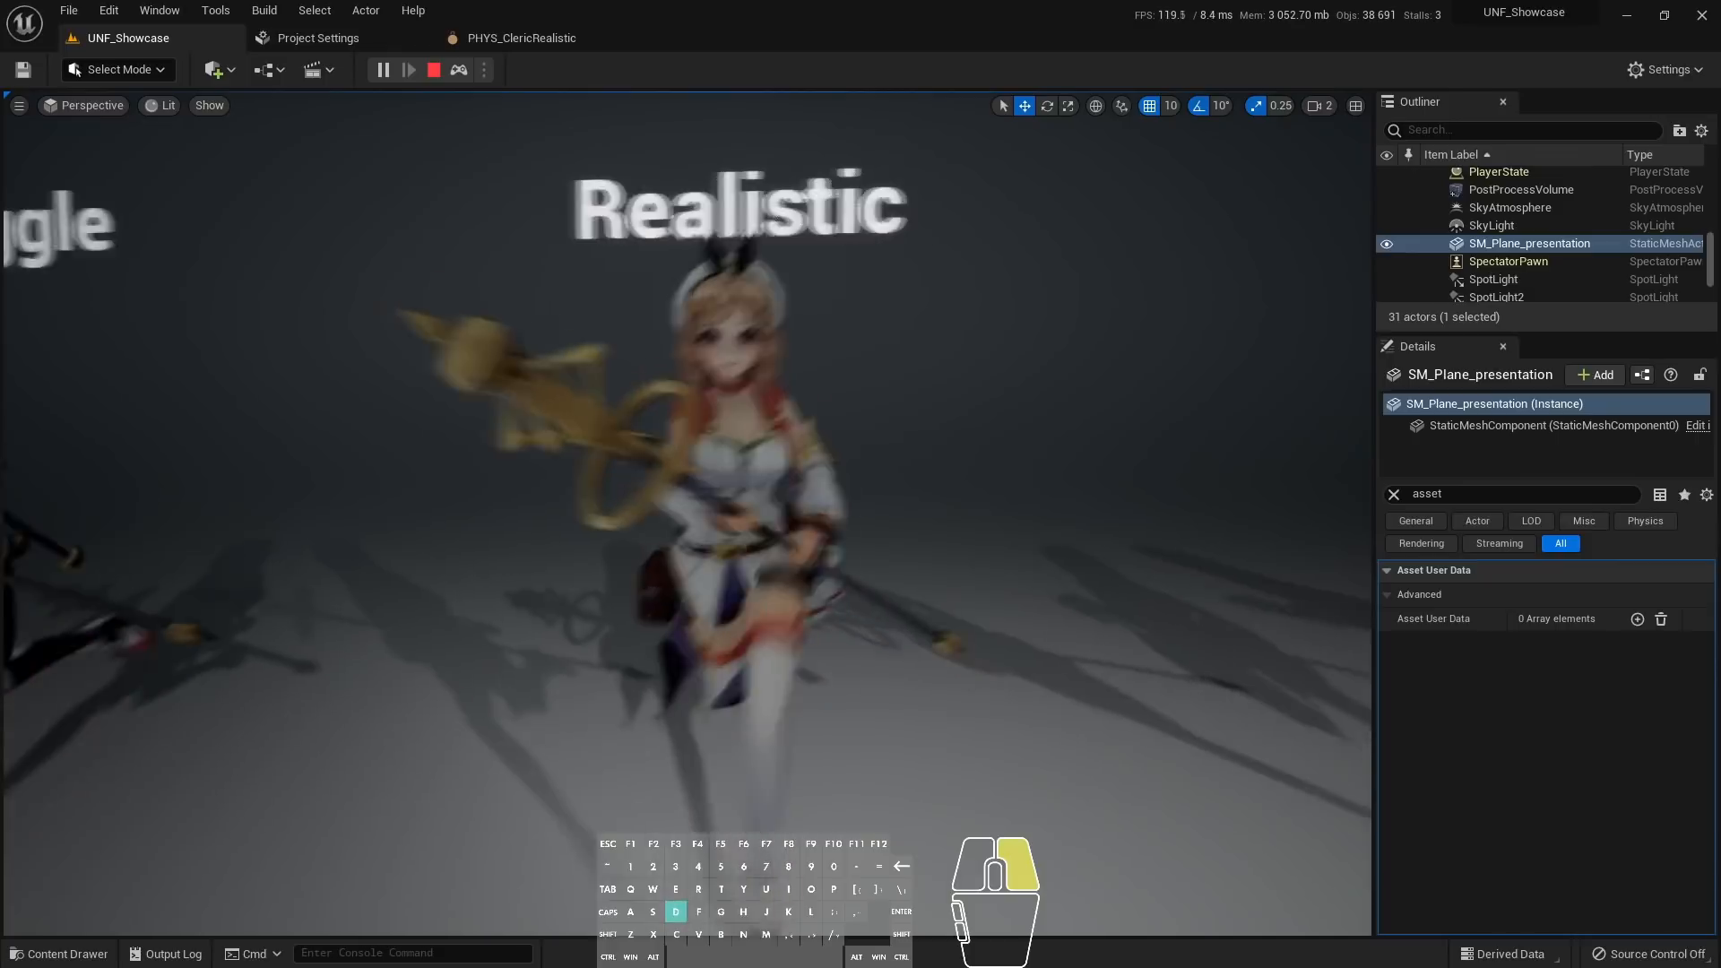
pyautogui.press('d')
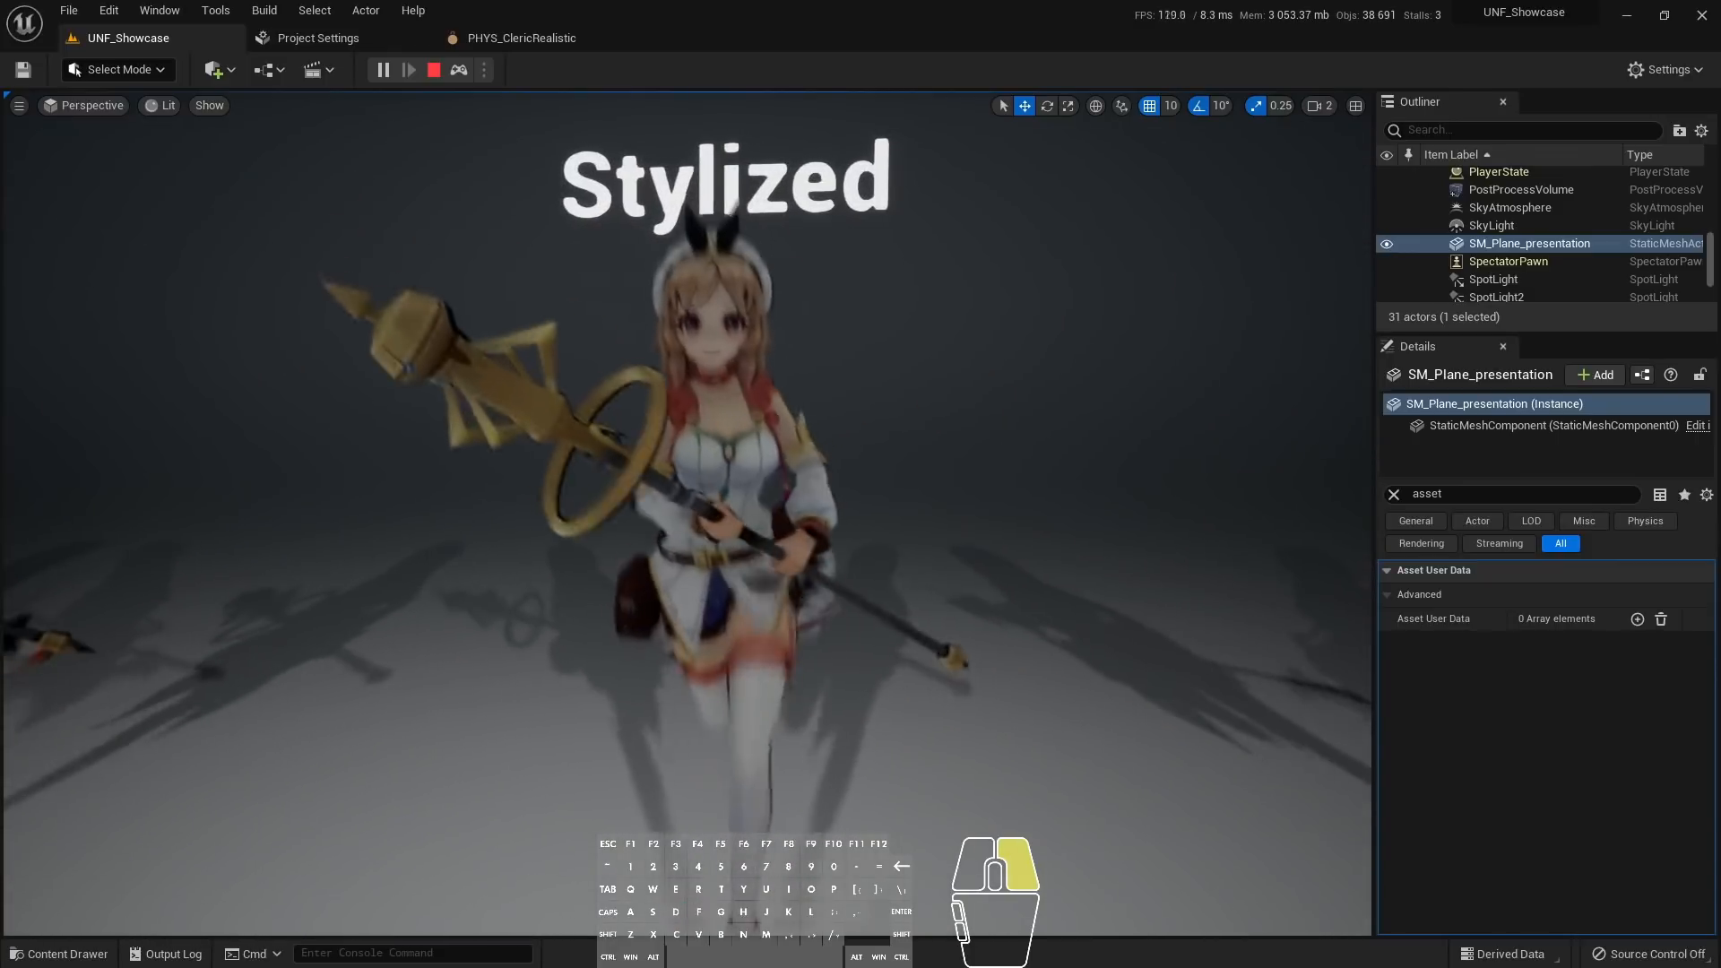
pyautogui.moveTo(887, 380); pyautogui.dragTo(886, 381, button='right')
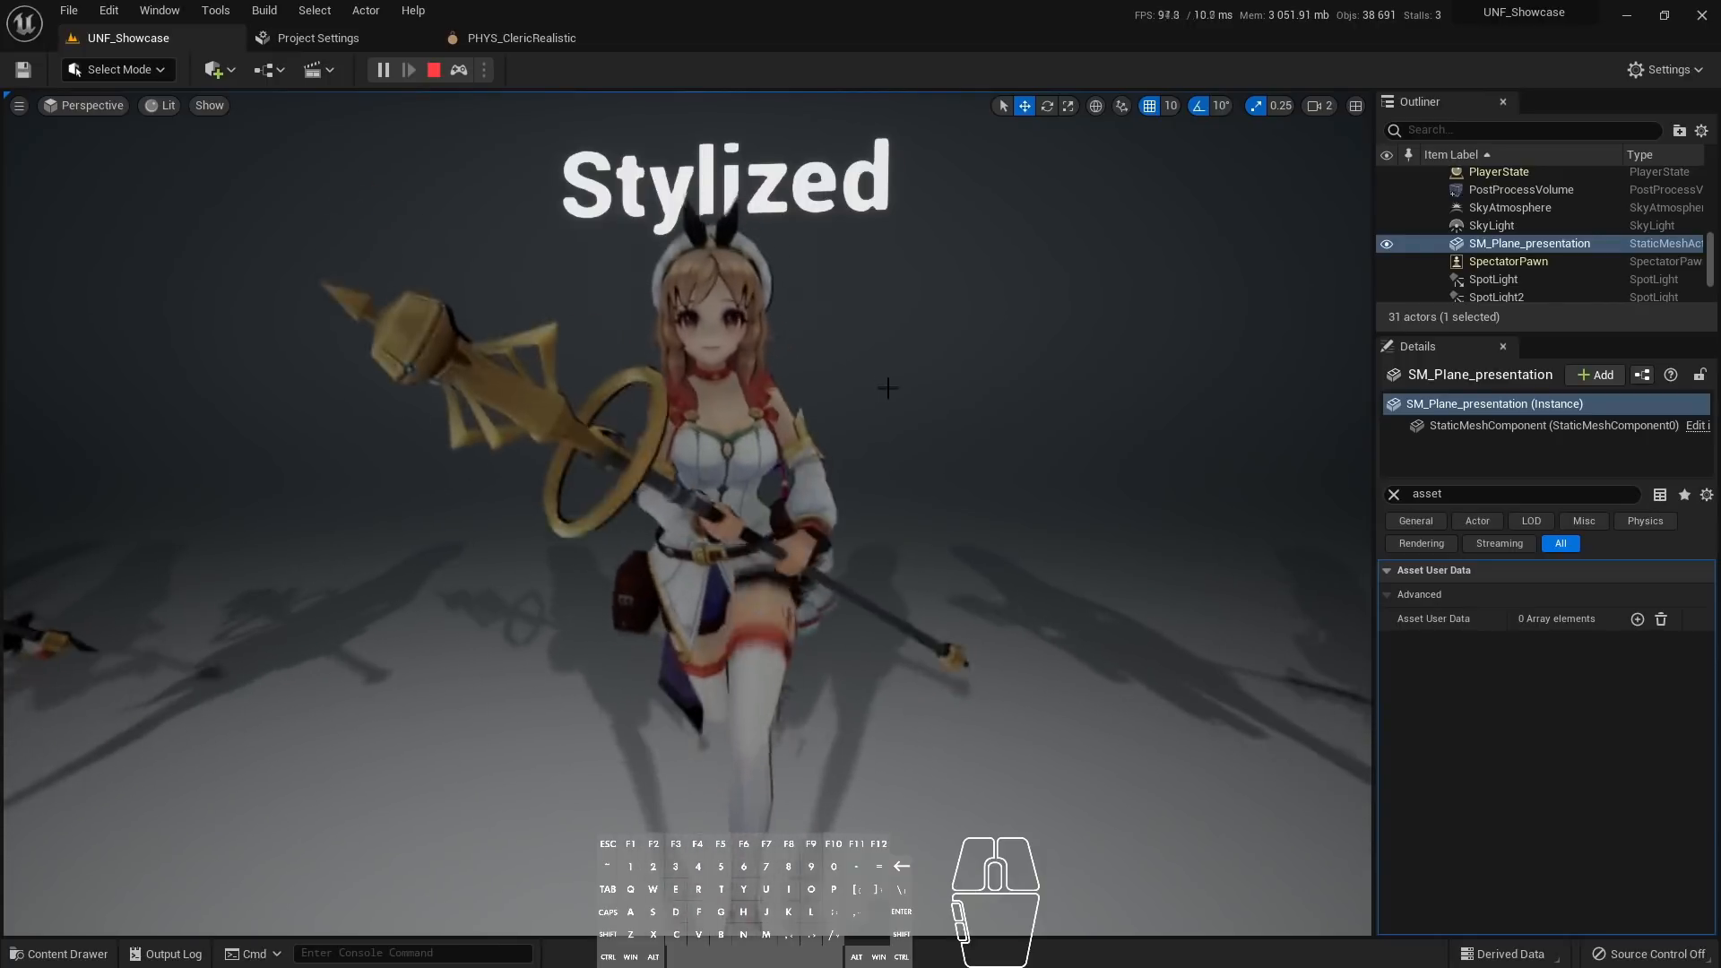
pyautogui.rightClick(888, 380)
pyautogui.press('a')
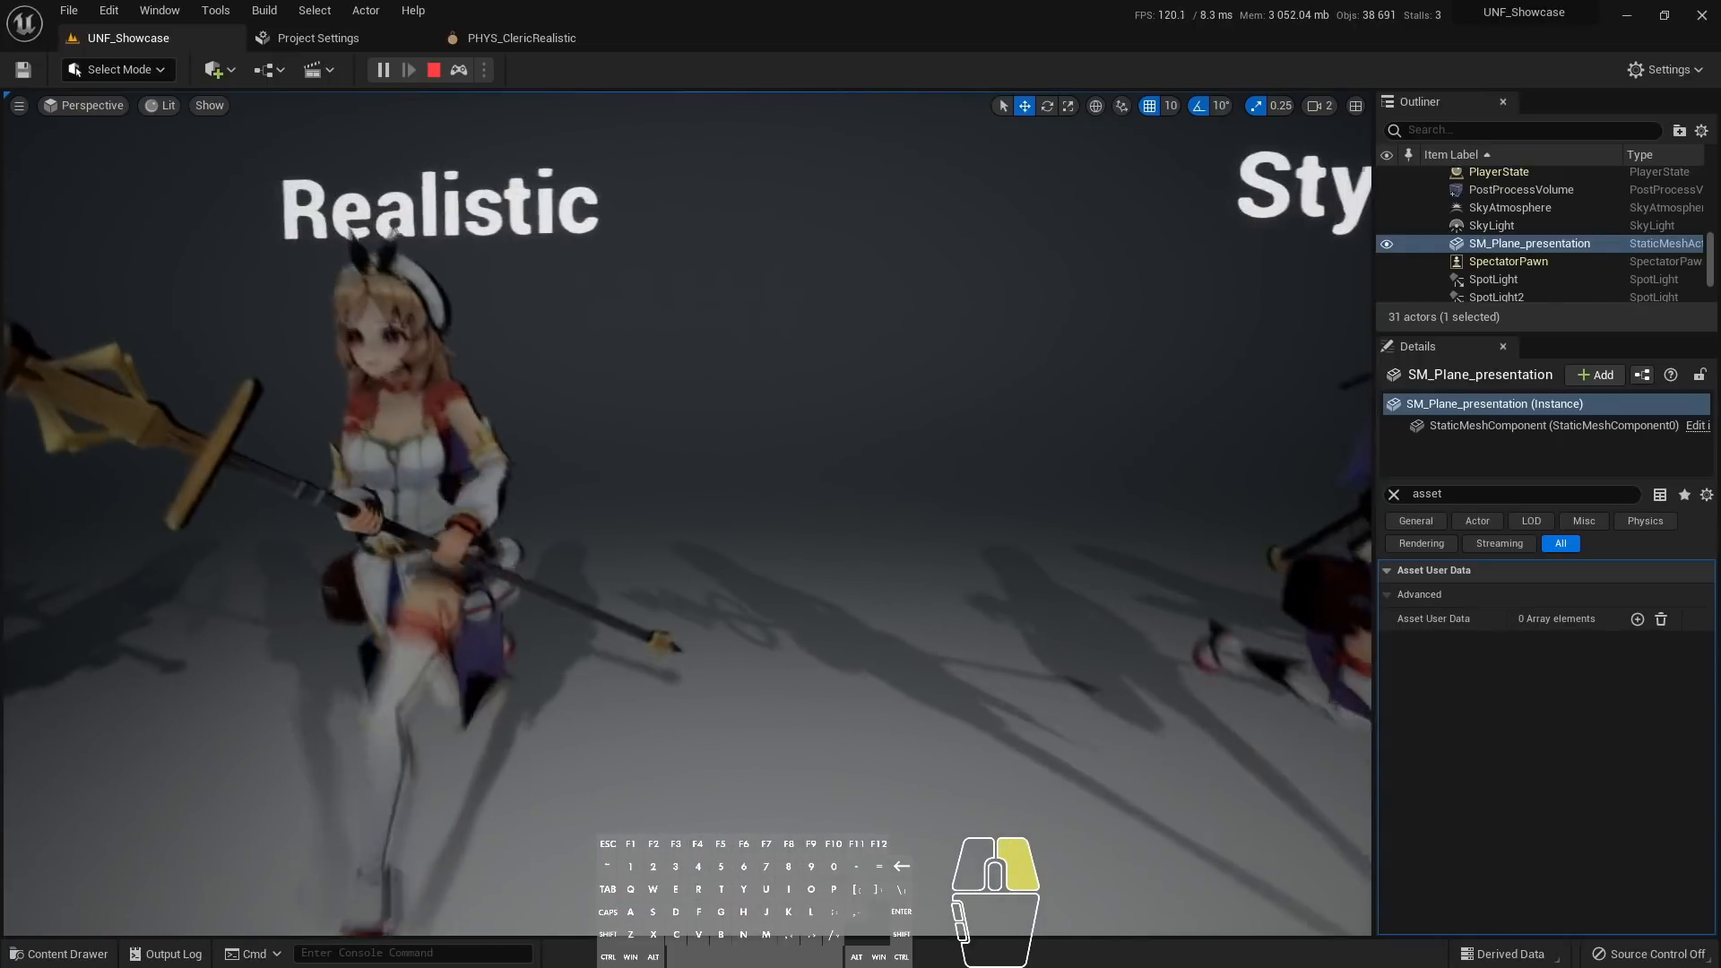
pyautogui.press('d')
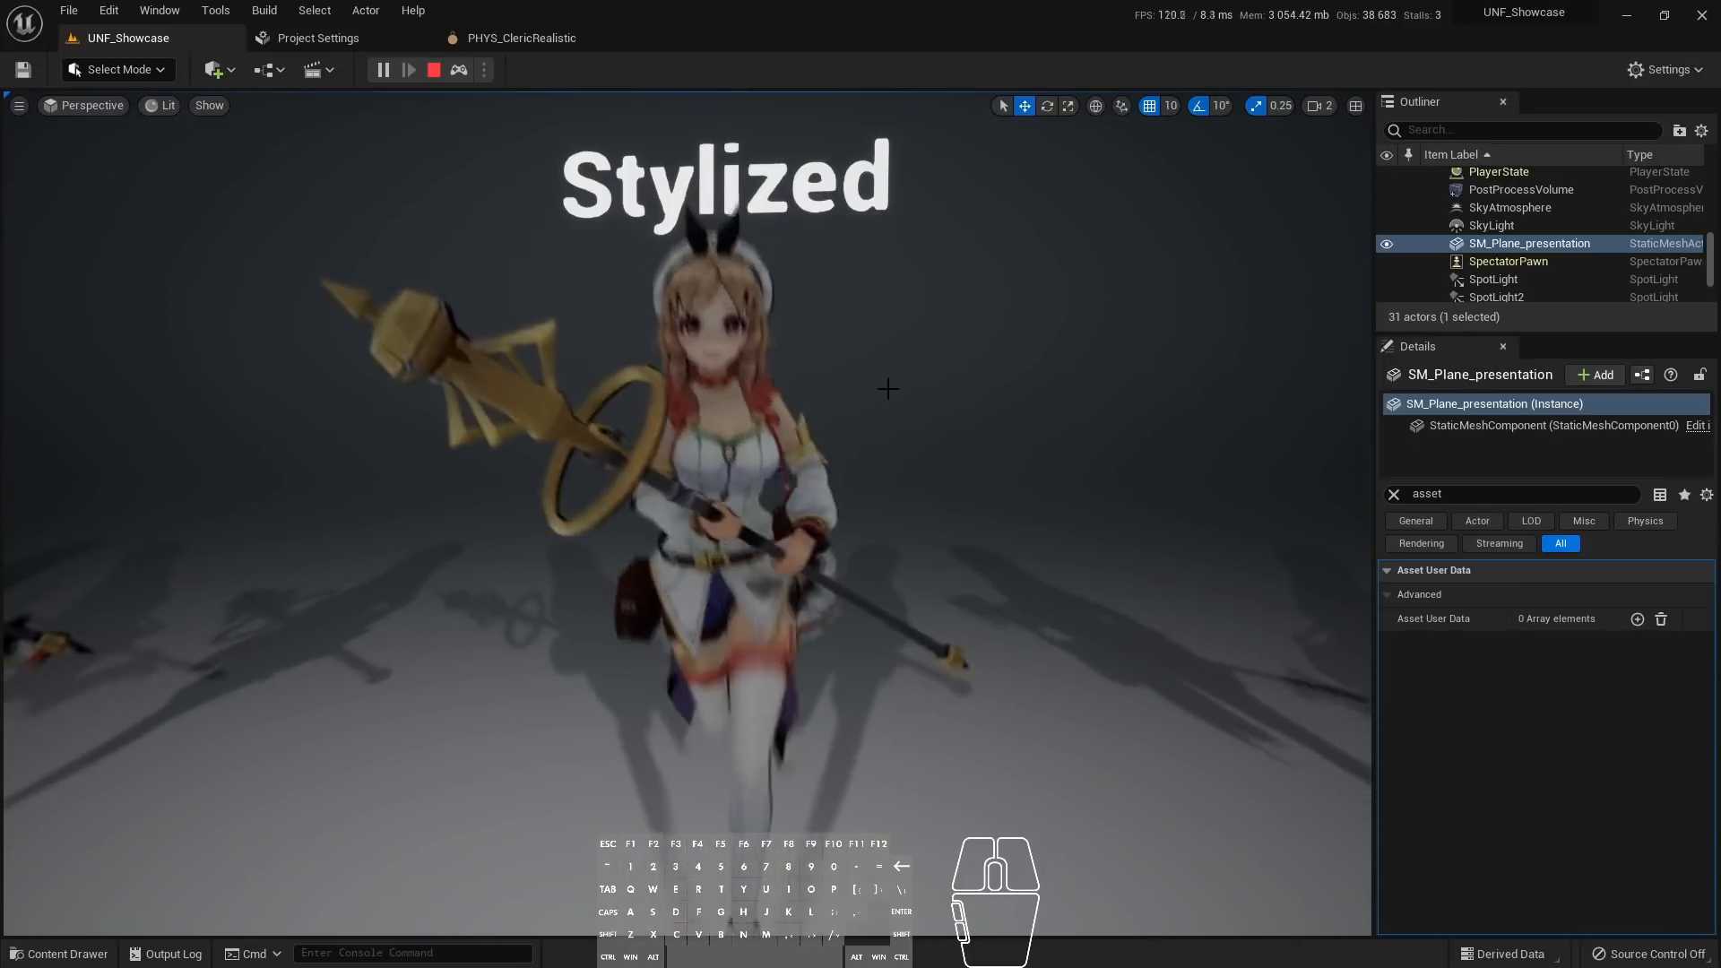
pyautogui.press('Escape')
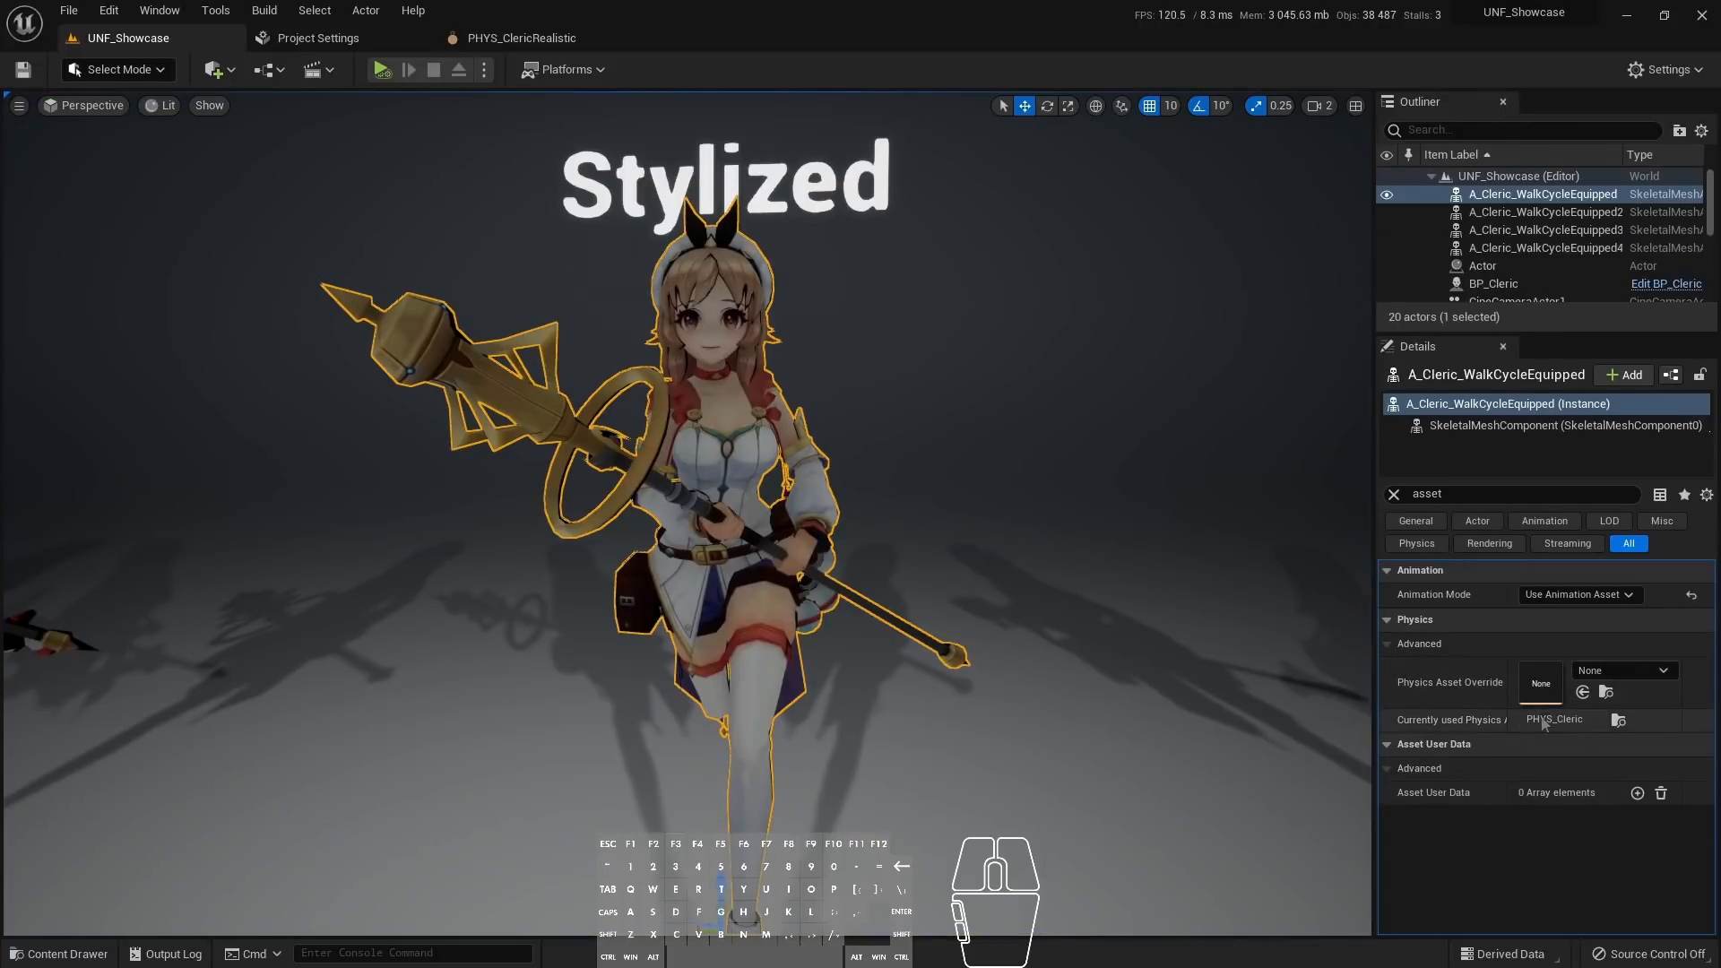
# Locate the physics asset used by the Stylized character among the project content and open PHYS_Cleric
pyautogui.click(1618, 720)
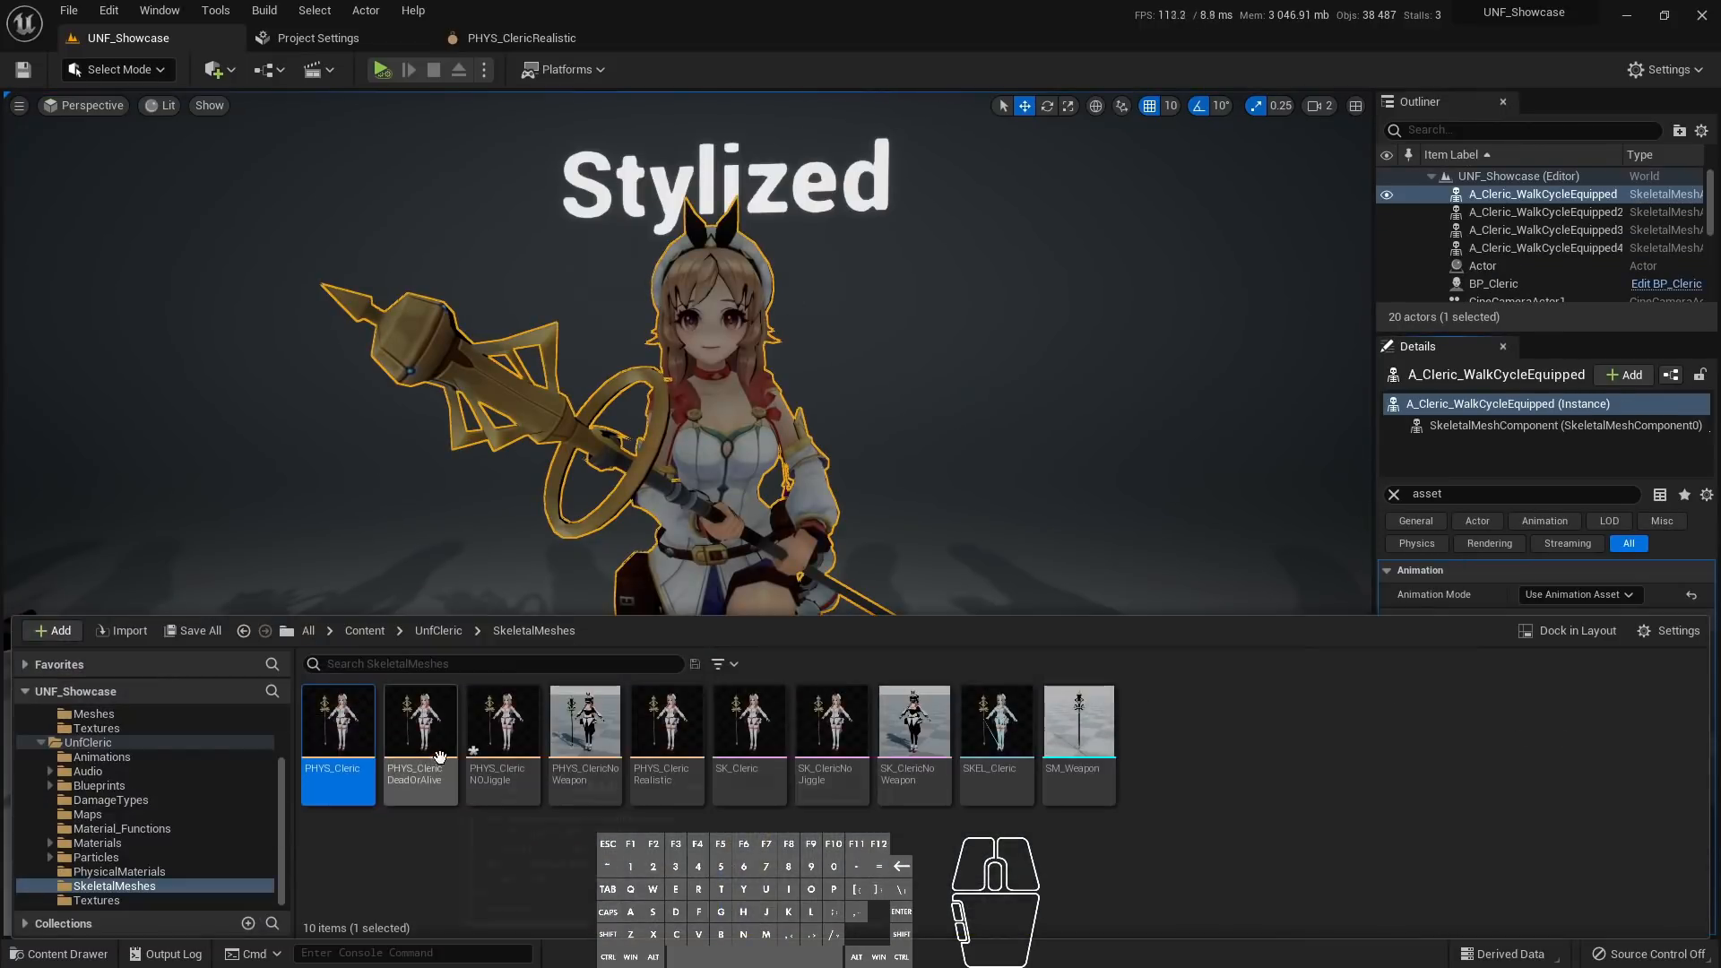
pyautogui.doubleClick(359, 735)
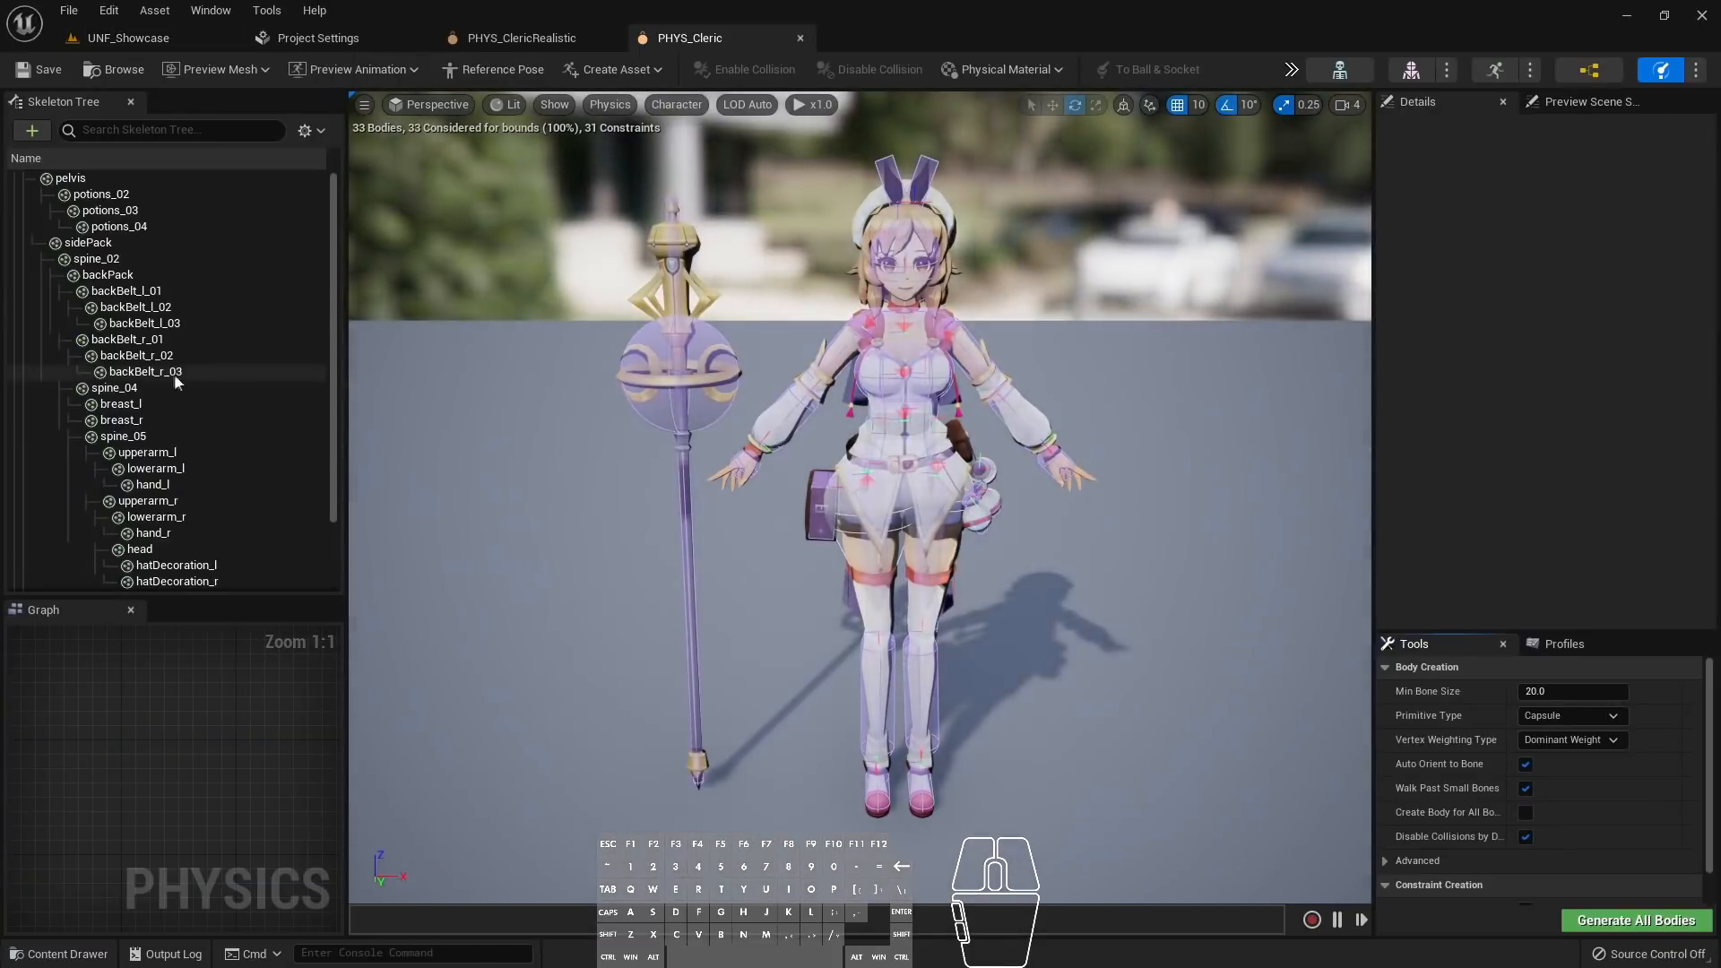
# Show constraints in the skeleton tree of PHYS_Cleric and bring the spine_04 and breast entries into view
pyautogui.click(158, 401)
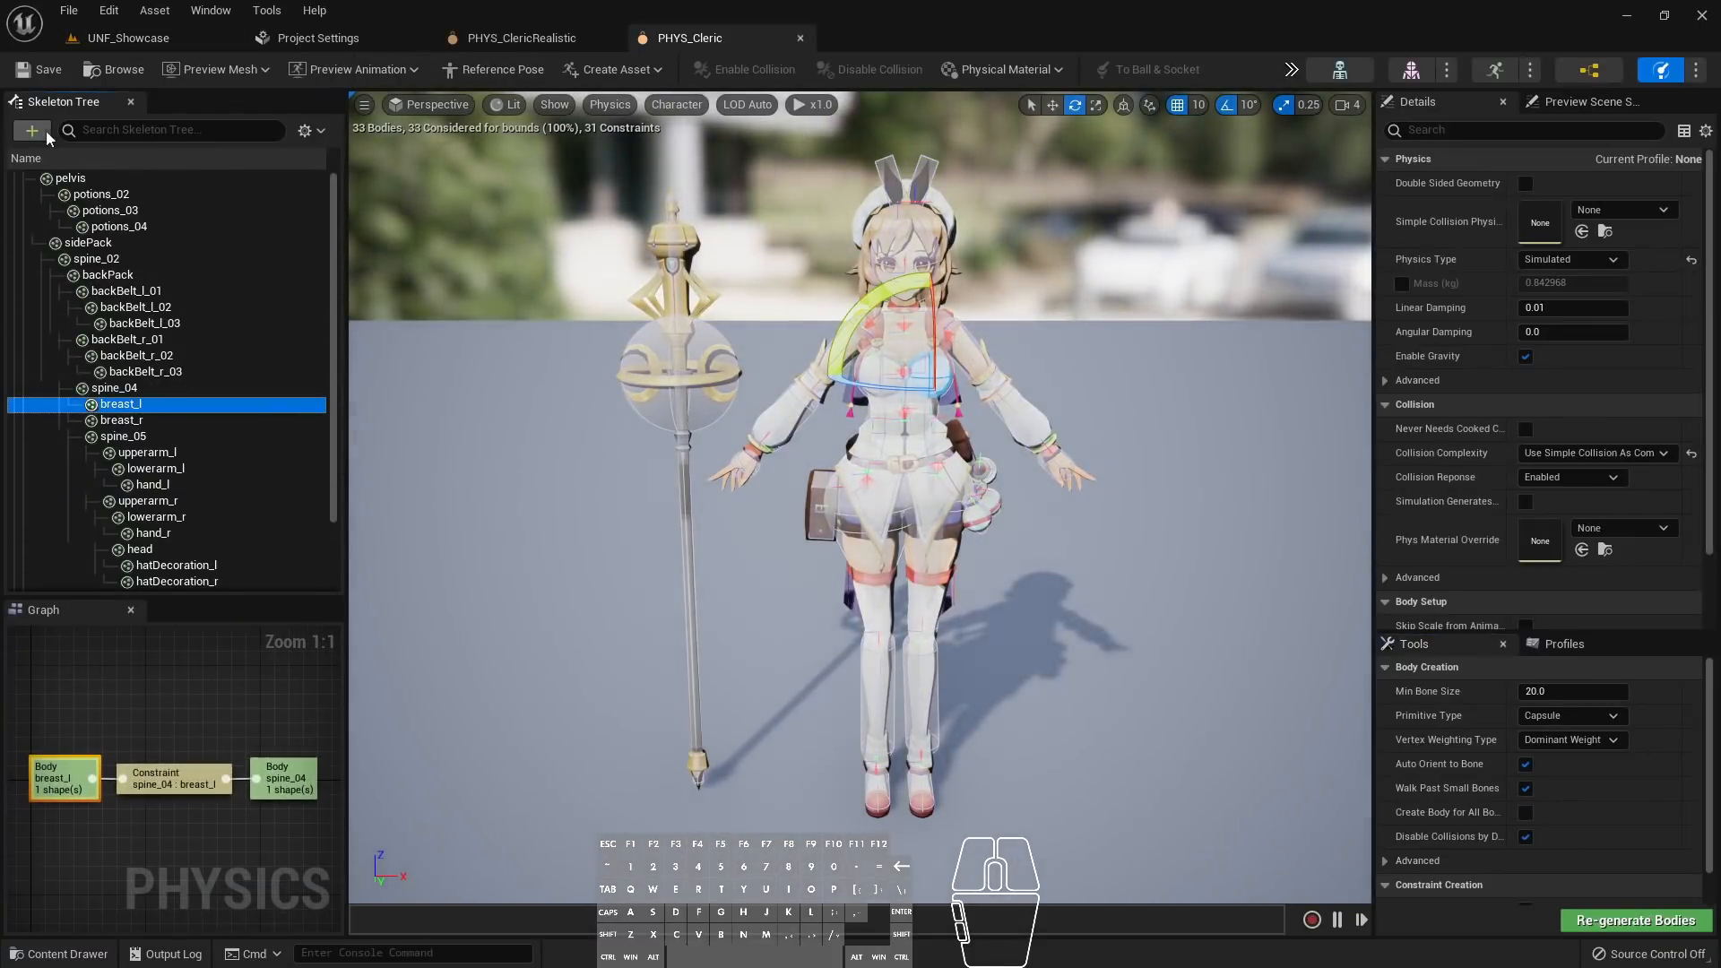
pyautogui.click(306, 129)
pyautogui.click(386, 410)
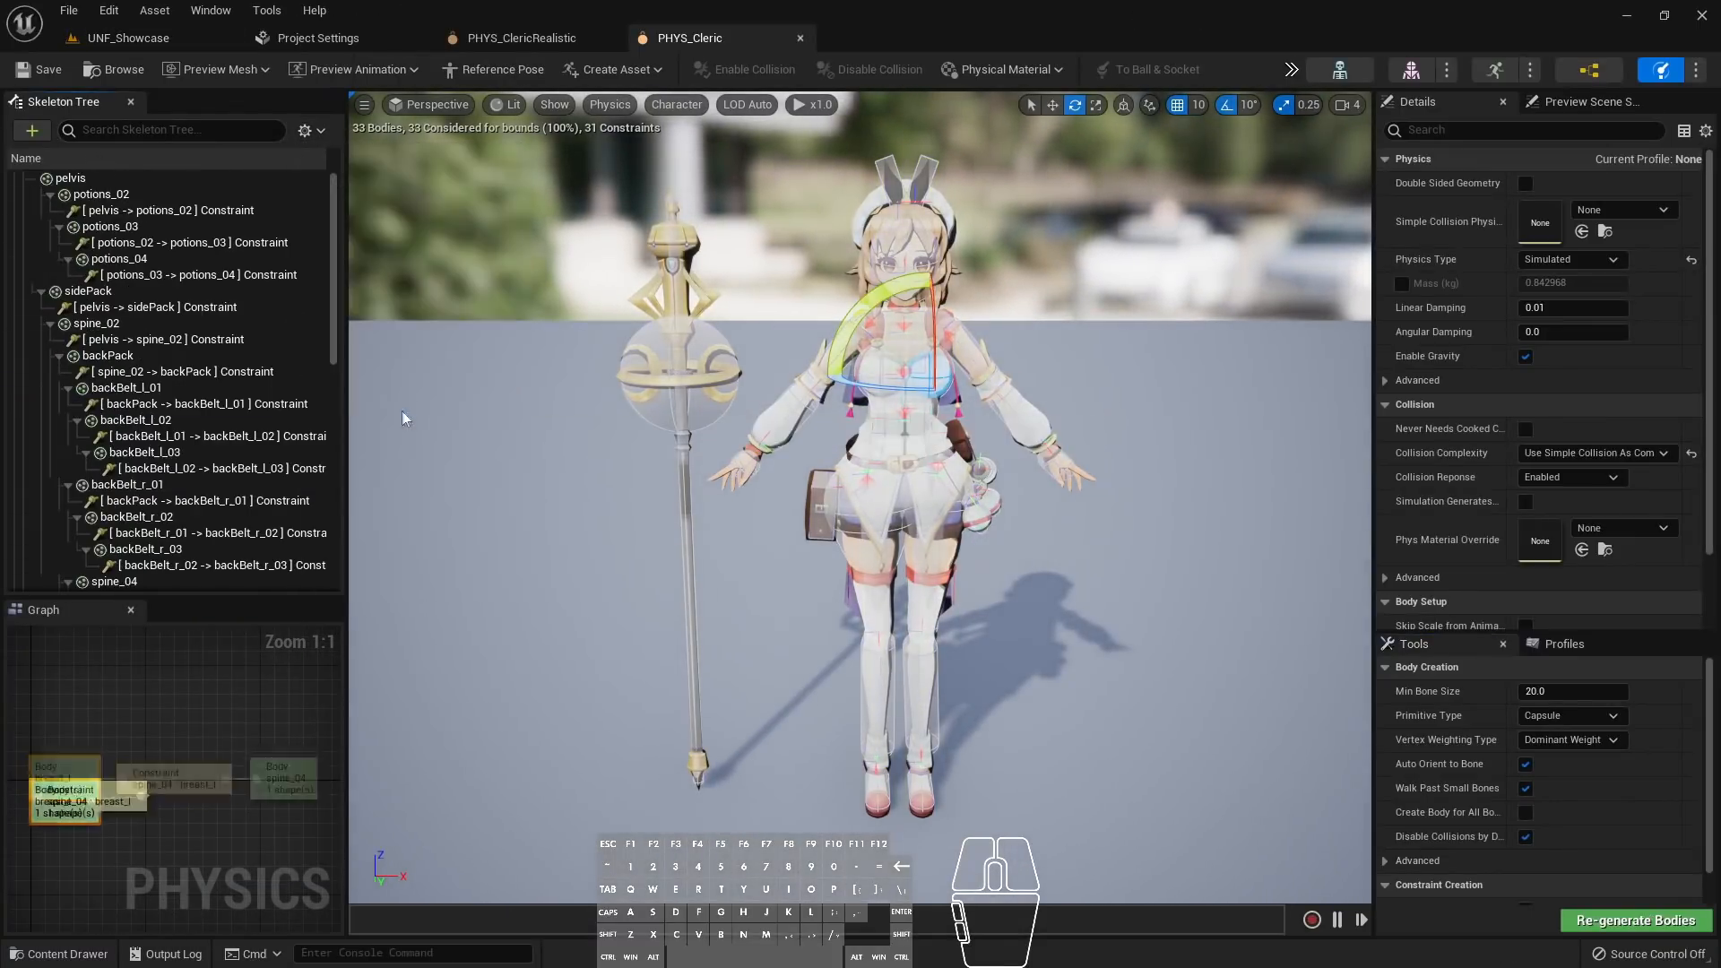
pyautogui.click(161, 500)
pyautogui.scroll(-5, 171, 484)
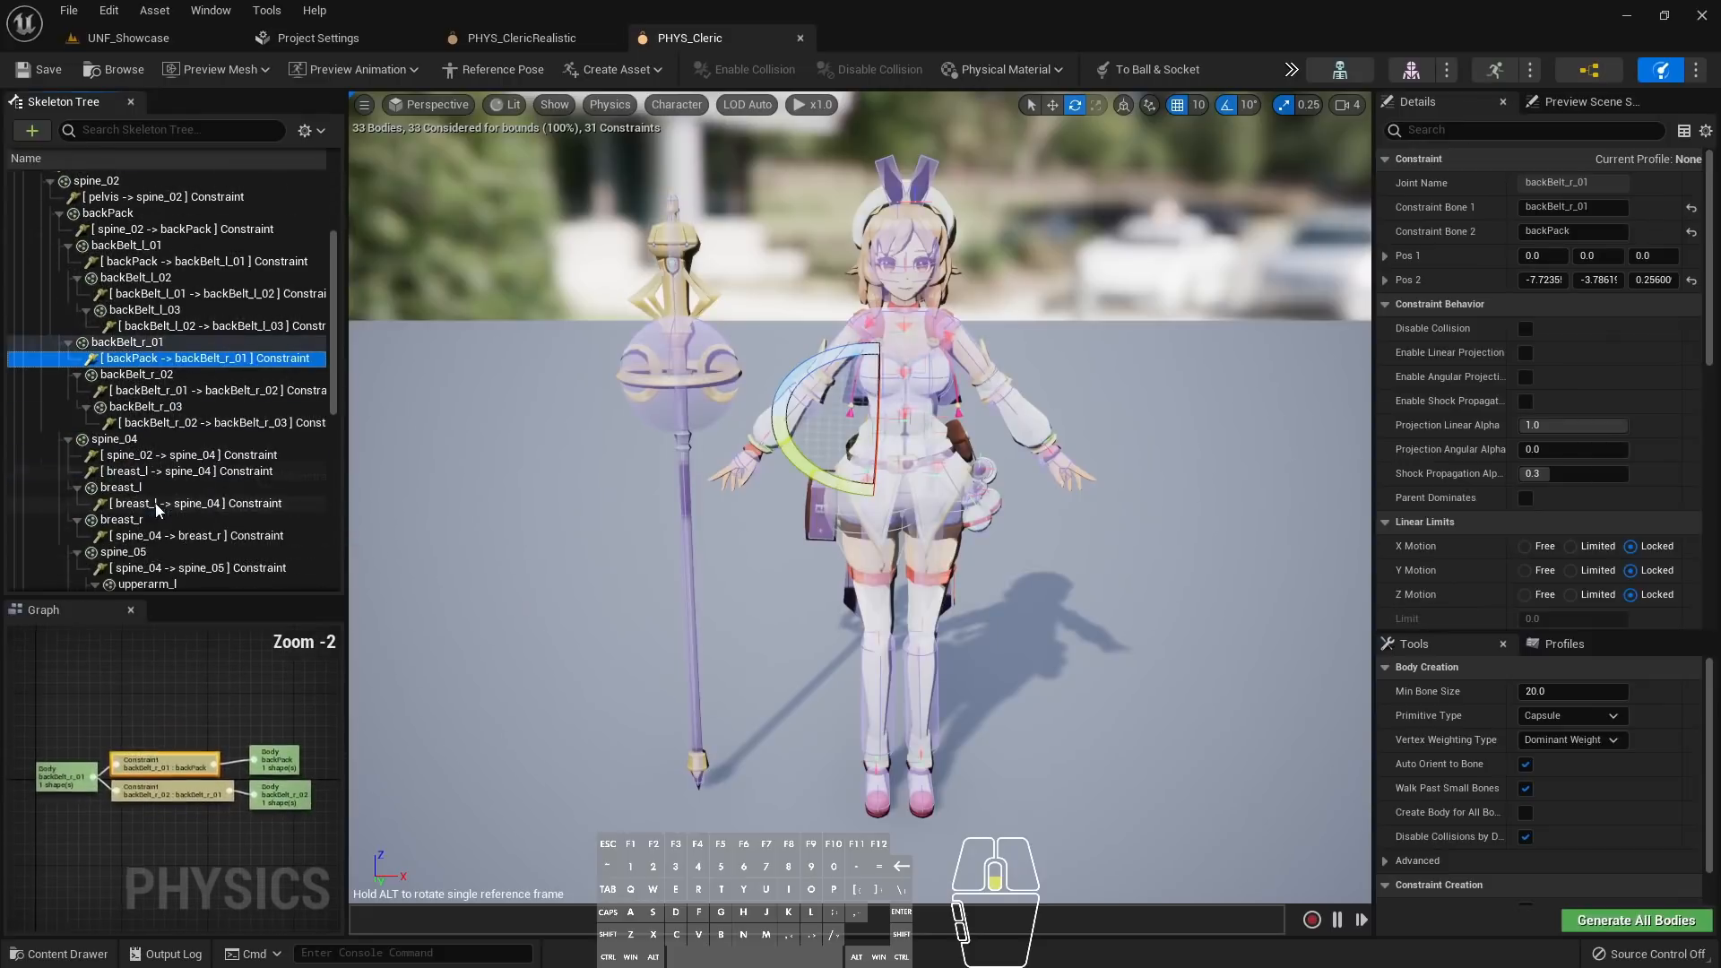
# Select the breast_l to spine_04 constraint and review its linear limits, restitution and linear motor strength
pyautogui.click(199, 356)
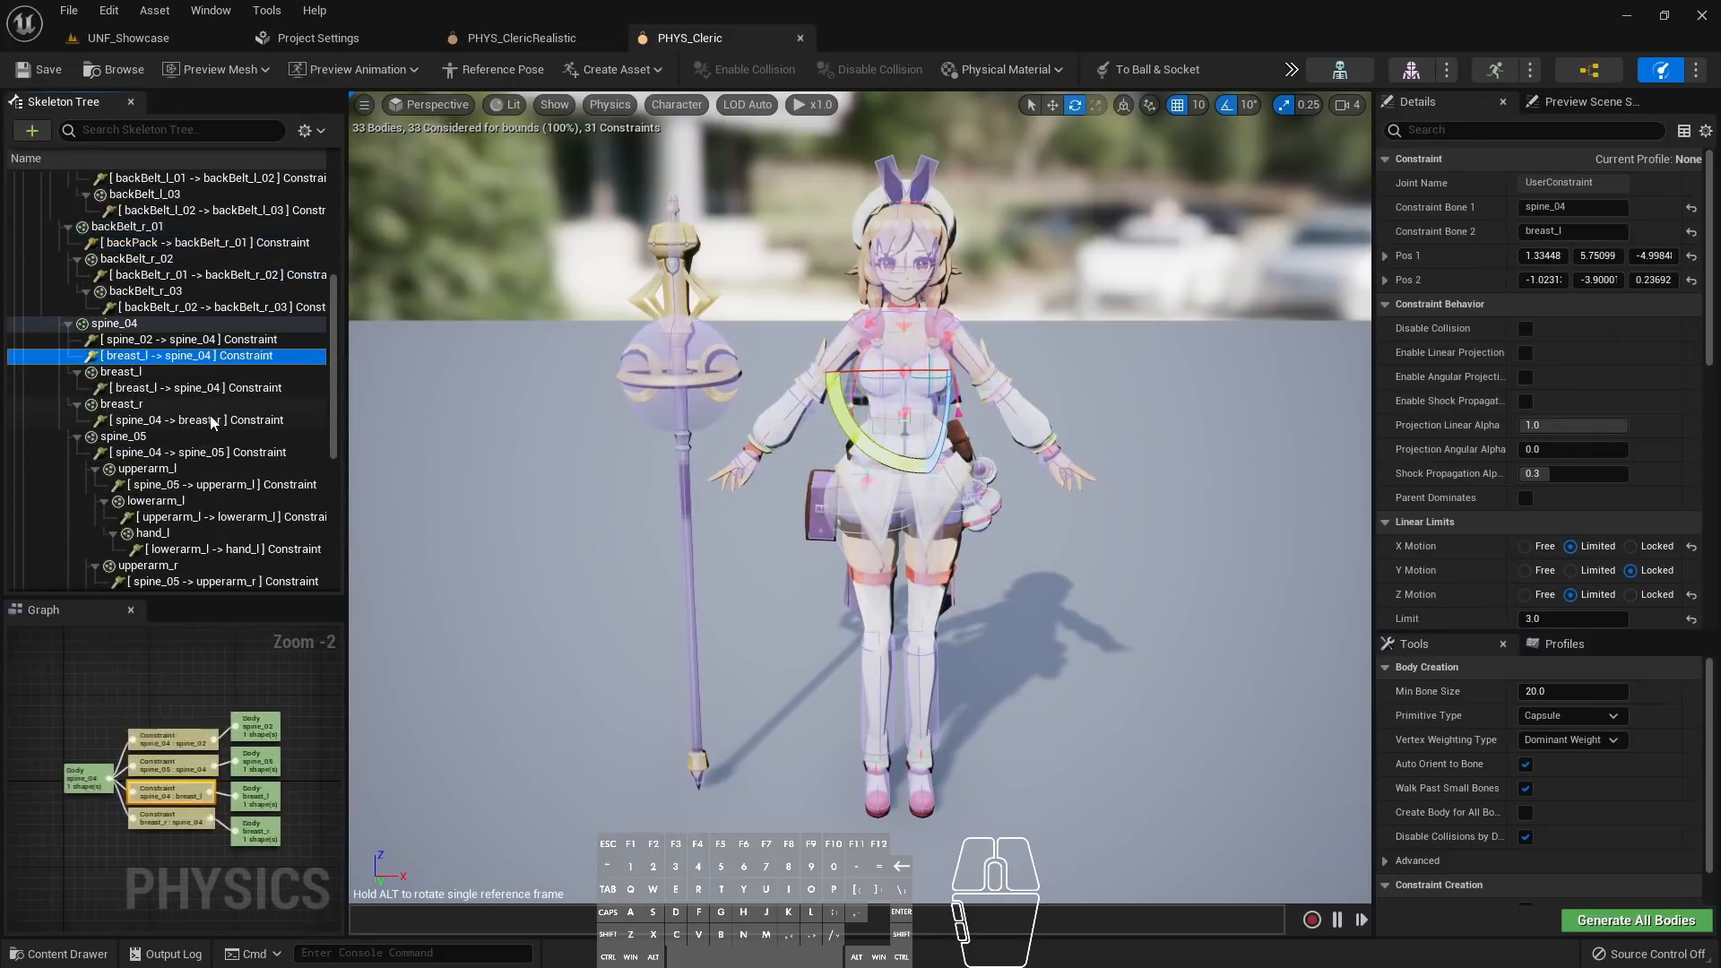
pyautogui.click(208, 387)
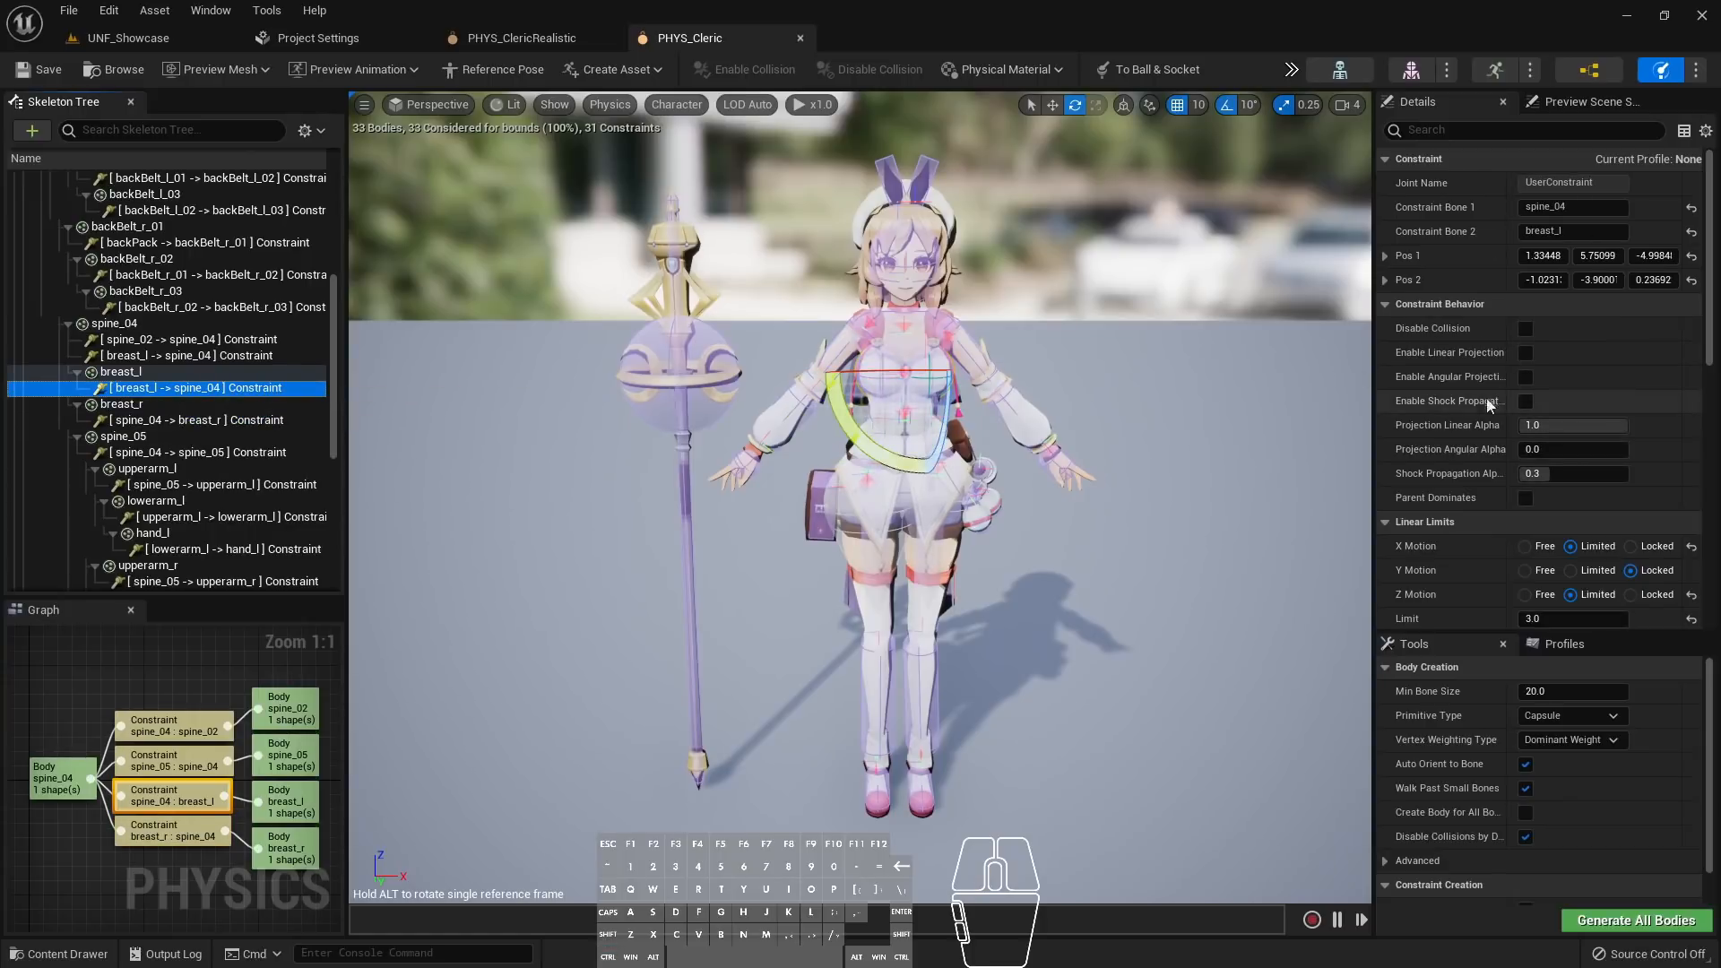
pyautogui.scroll(-2, 1509, 400)
pyautogui.scroll(-3, 1509, 400)
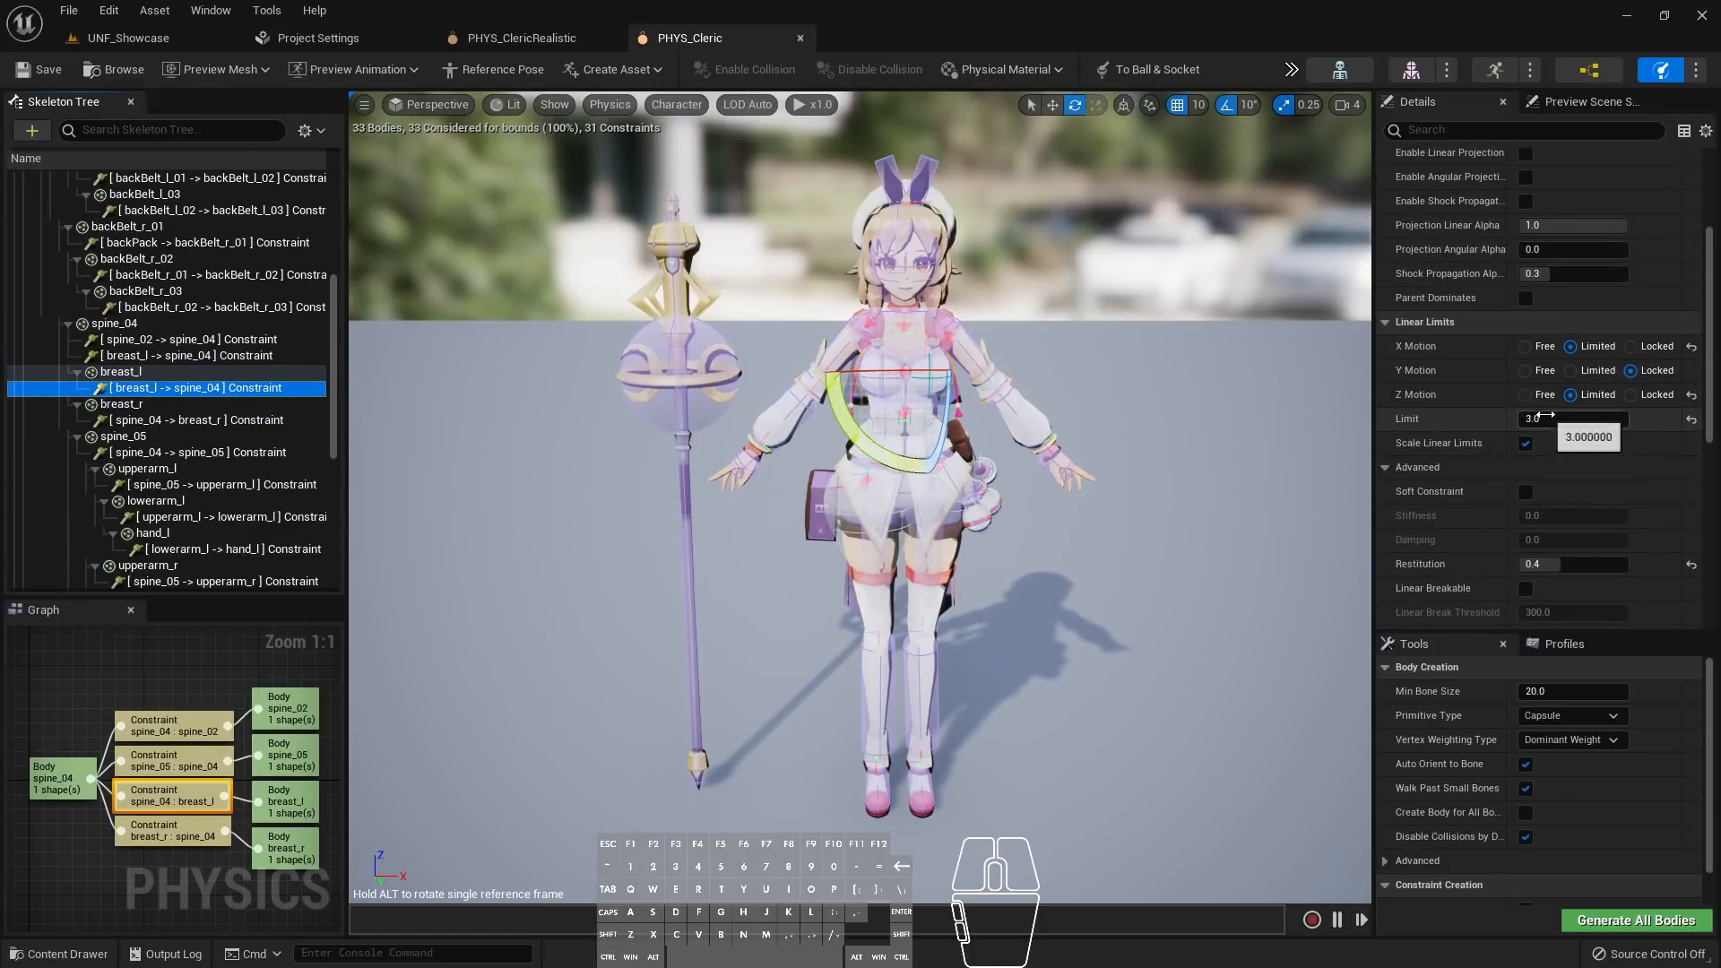
pyautogui.scroll(-3, 1519, 421)
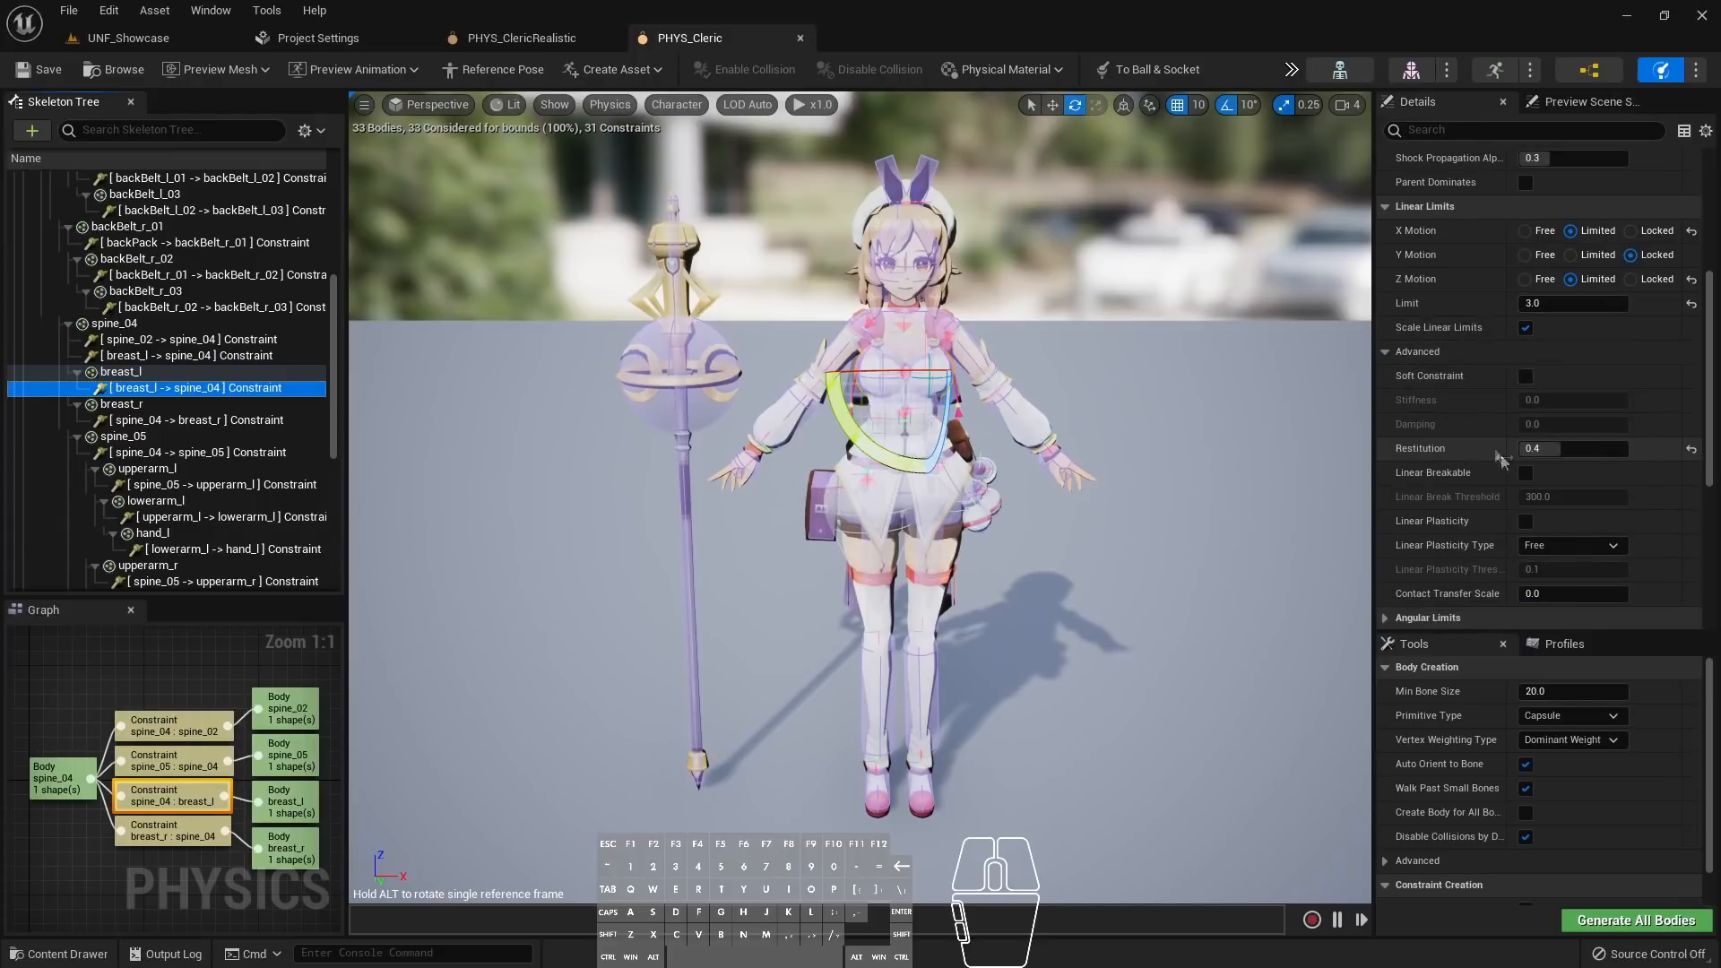
pyautogui.scroll(-3, 1488, 421)
pyautogui.scroll(-2, 1479, 422)
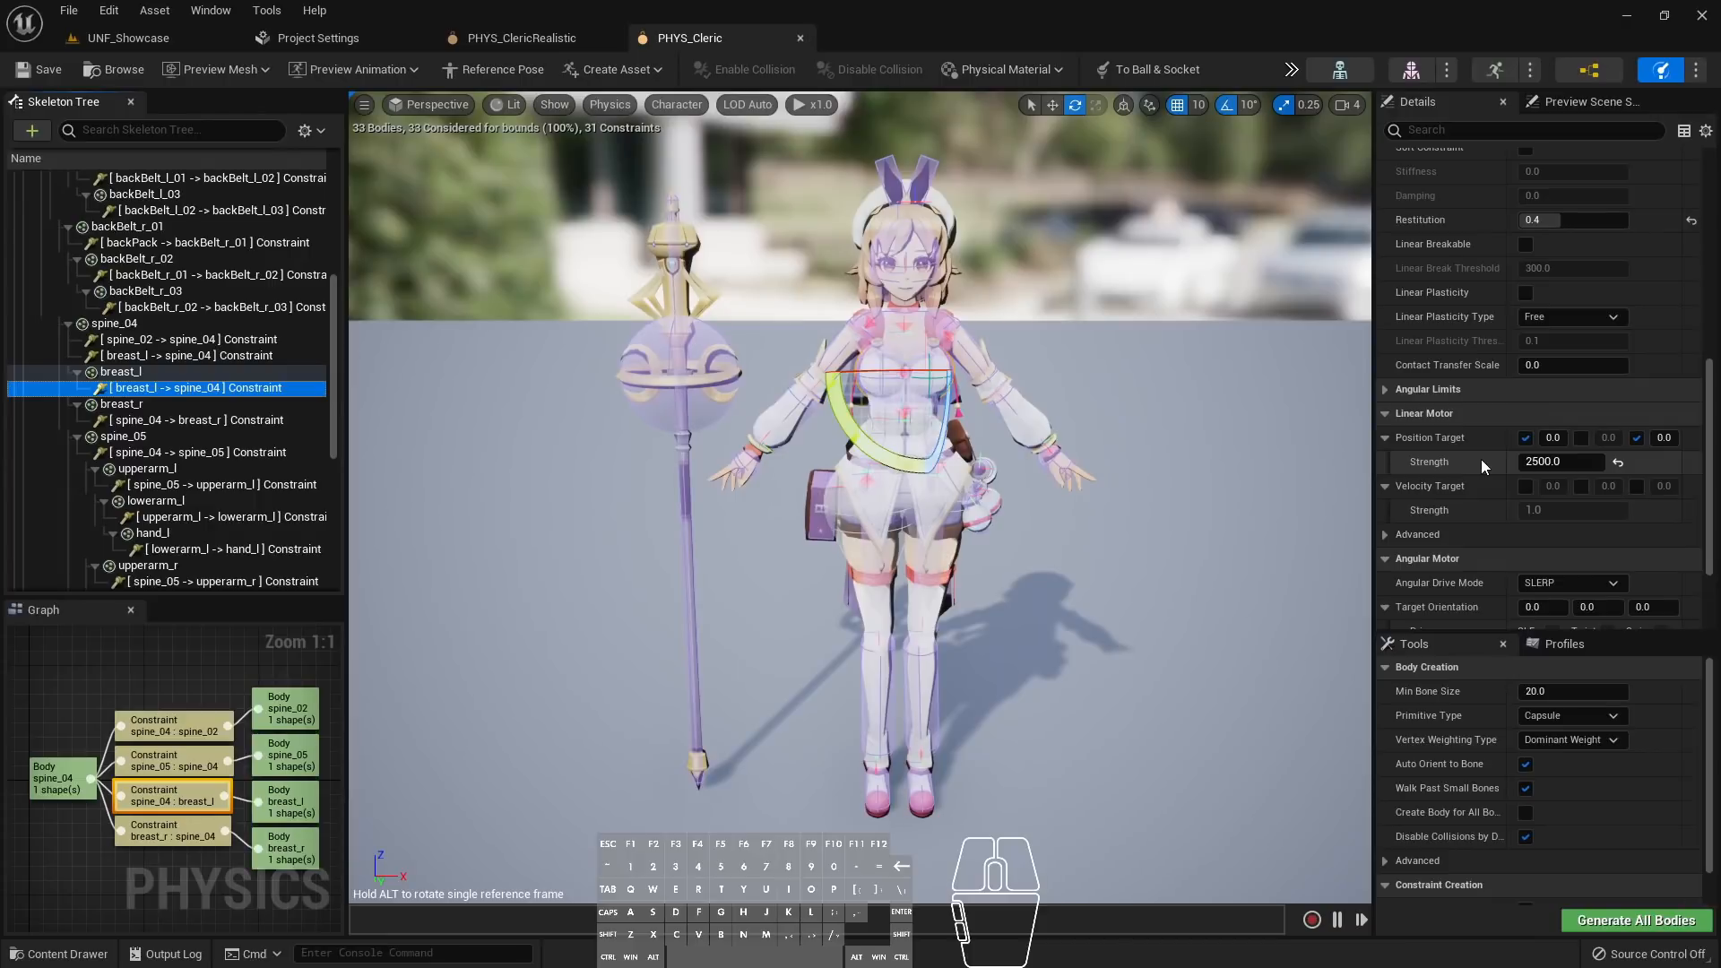
# Simulate the UNF_Showcase level and compare the bounce of the Stylized, Dead or Alive, Realistic and No Jiggle characters
pyautogui.click(172, 41)
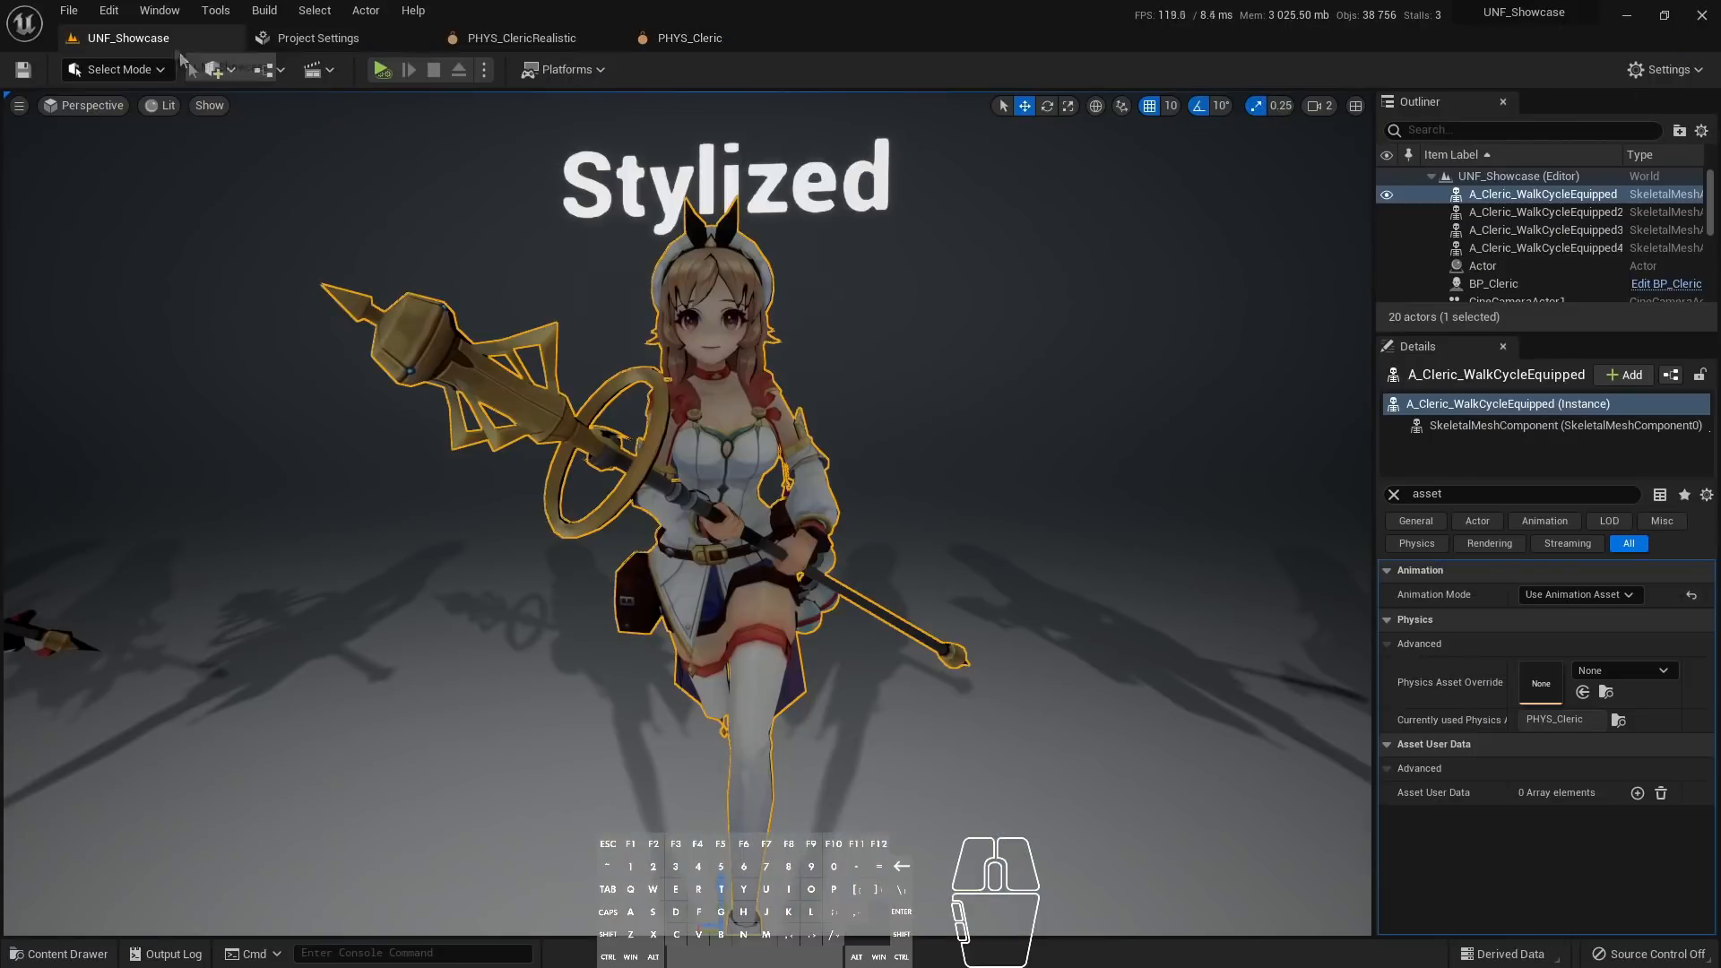
pyautogui.moveTo(858, 373); pyautogui.dragTo(858, 373, button='right')
pyautogui.moveTo(858, 373); pyautogui.dragTo(865, 372)
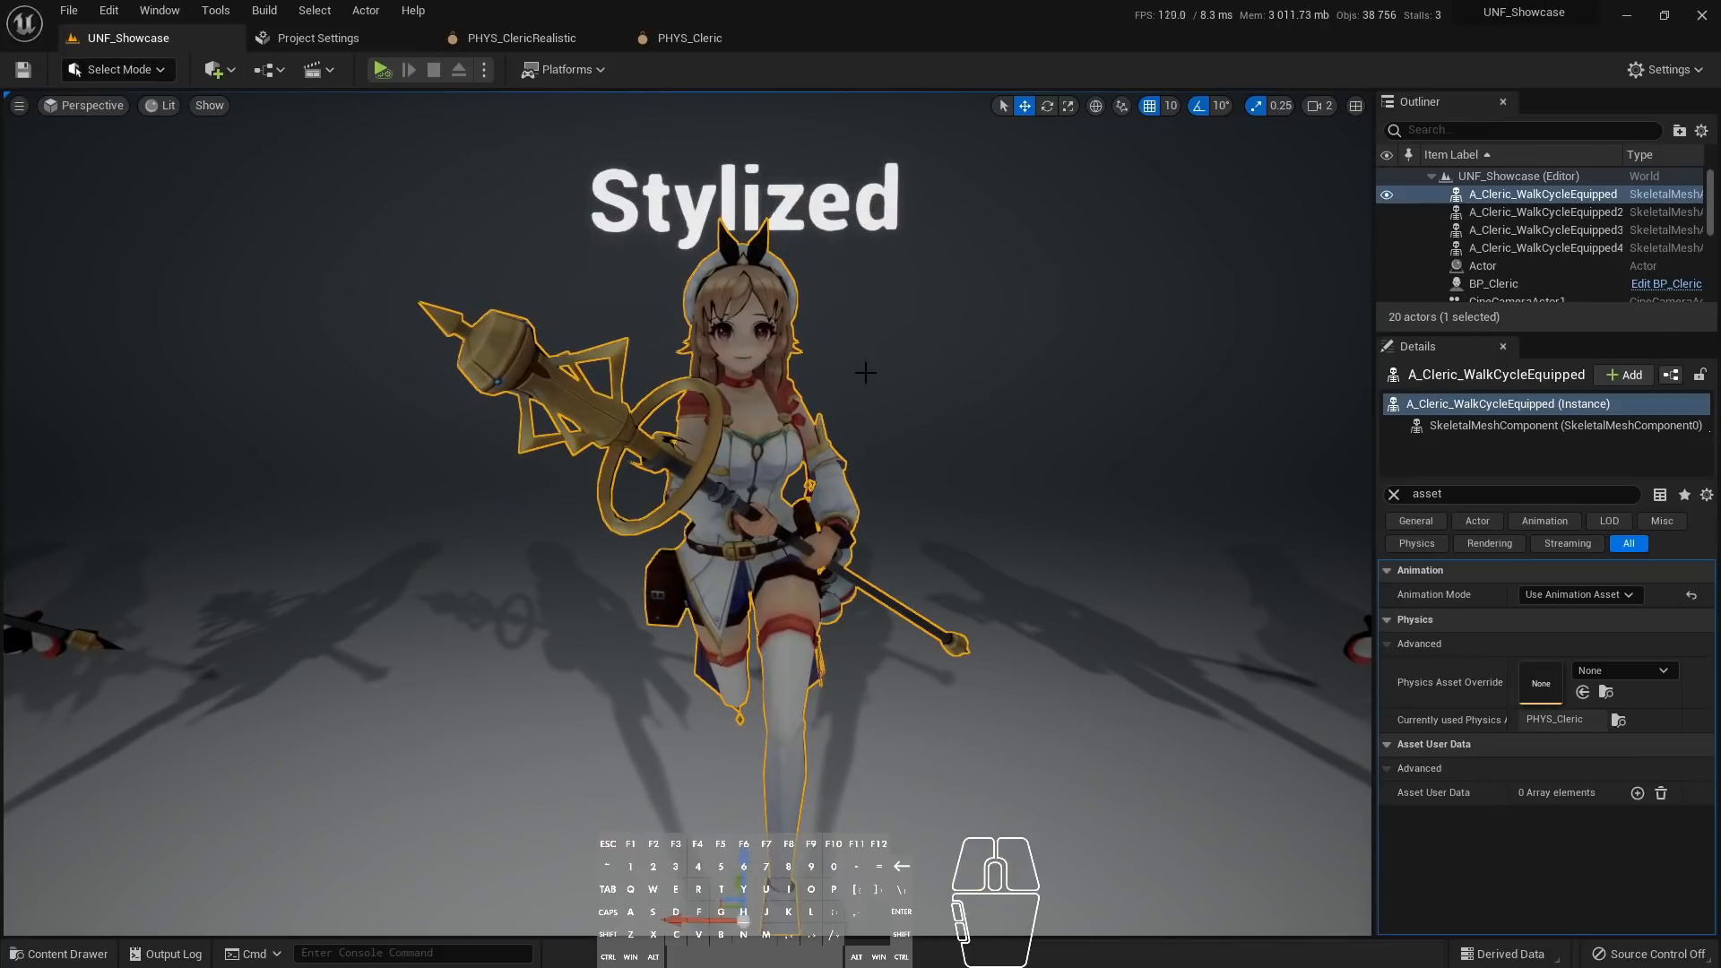
pyautogui.hotkey('alt', 'p')
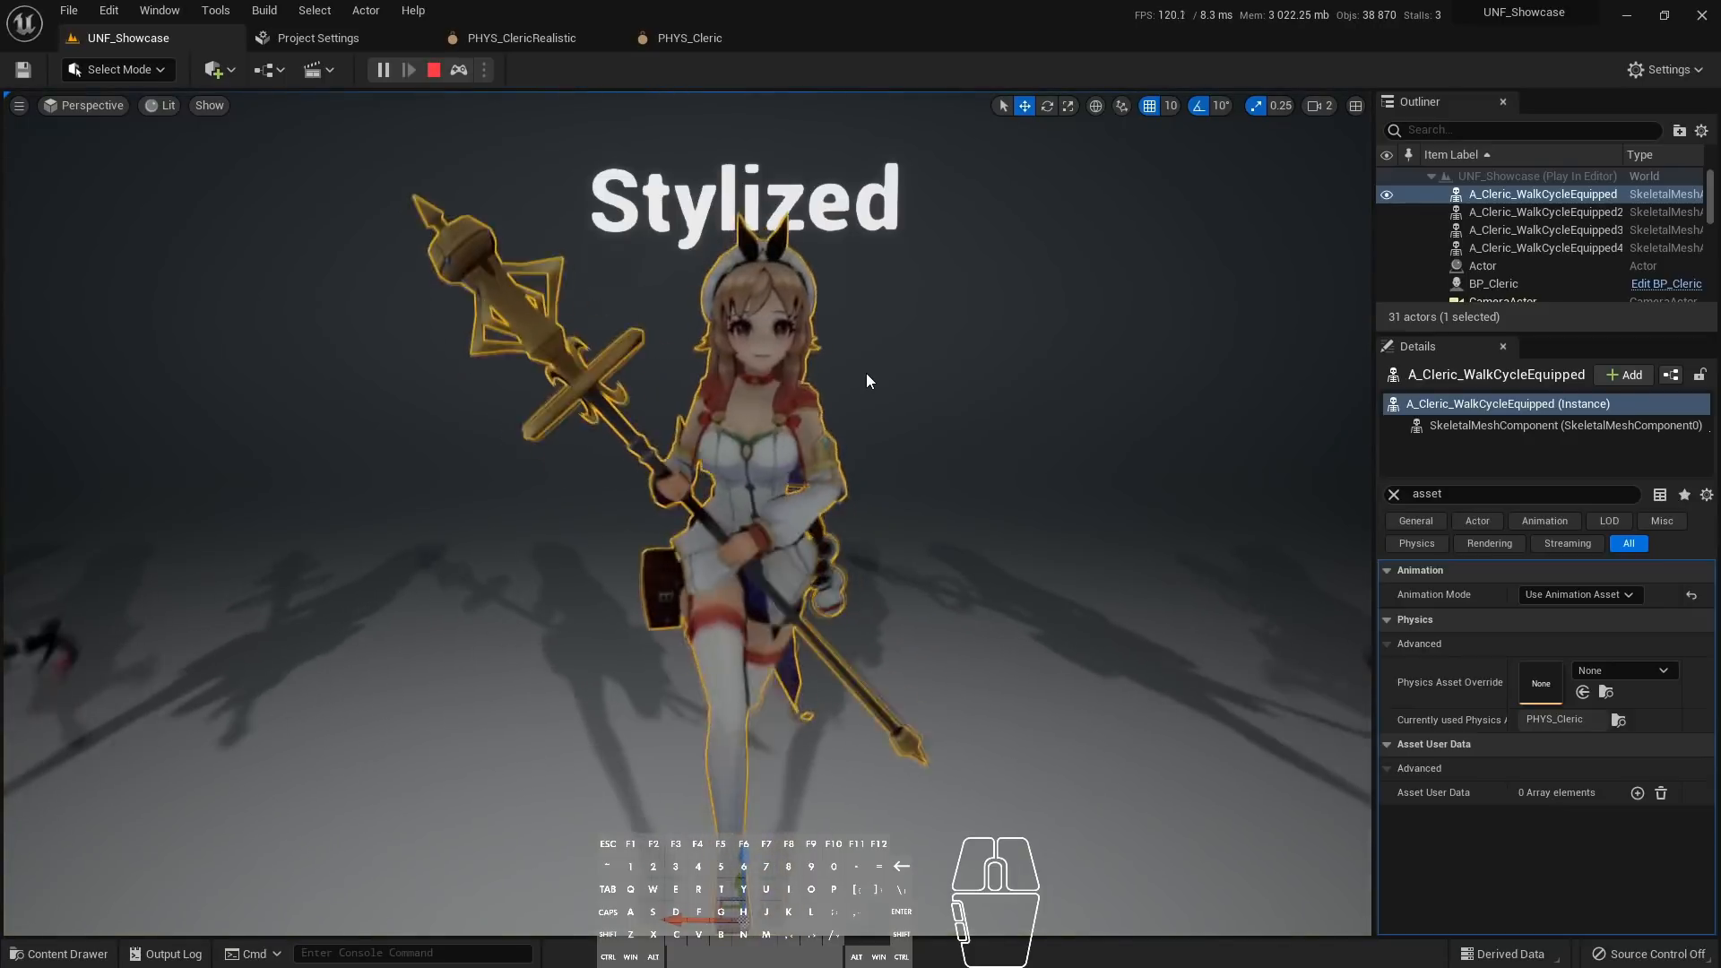
pyautogui.moveTo(866, 377); pyautogui.dragTo(872, 385, button='right')
pyautogui.press('d')
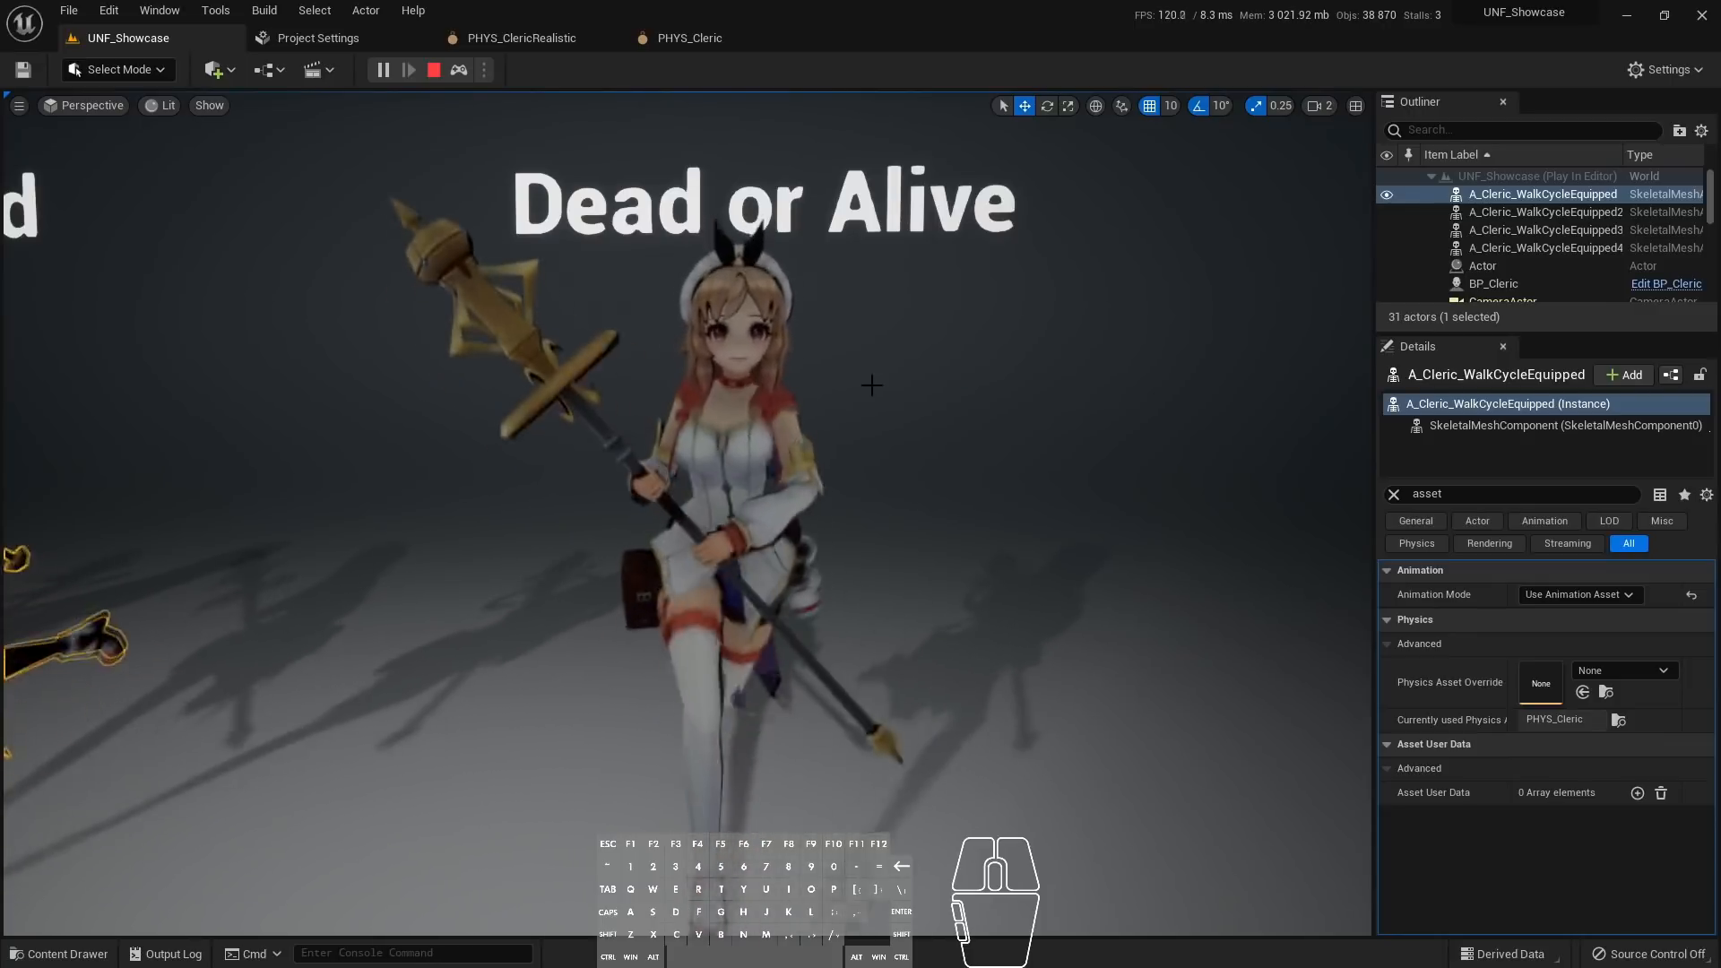
pyautogui.press('a')
pyautogui.moveTo(871, 385); pyautogui.dragTo(871, 385, button='right')
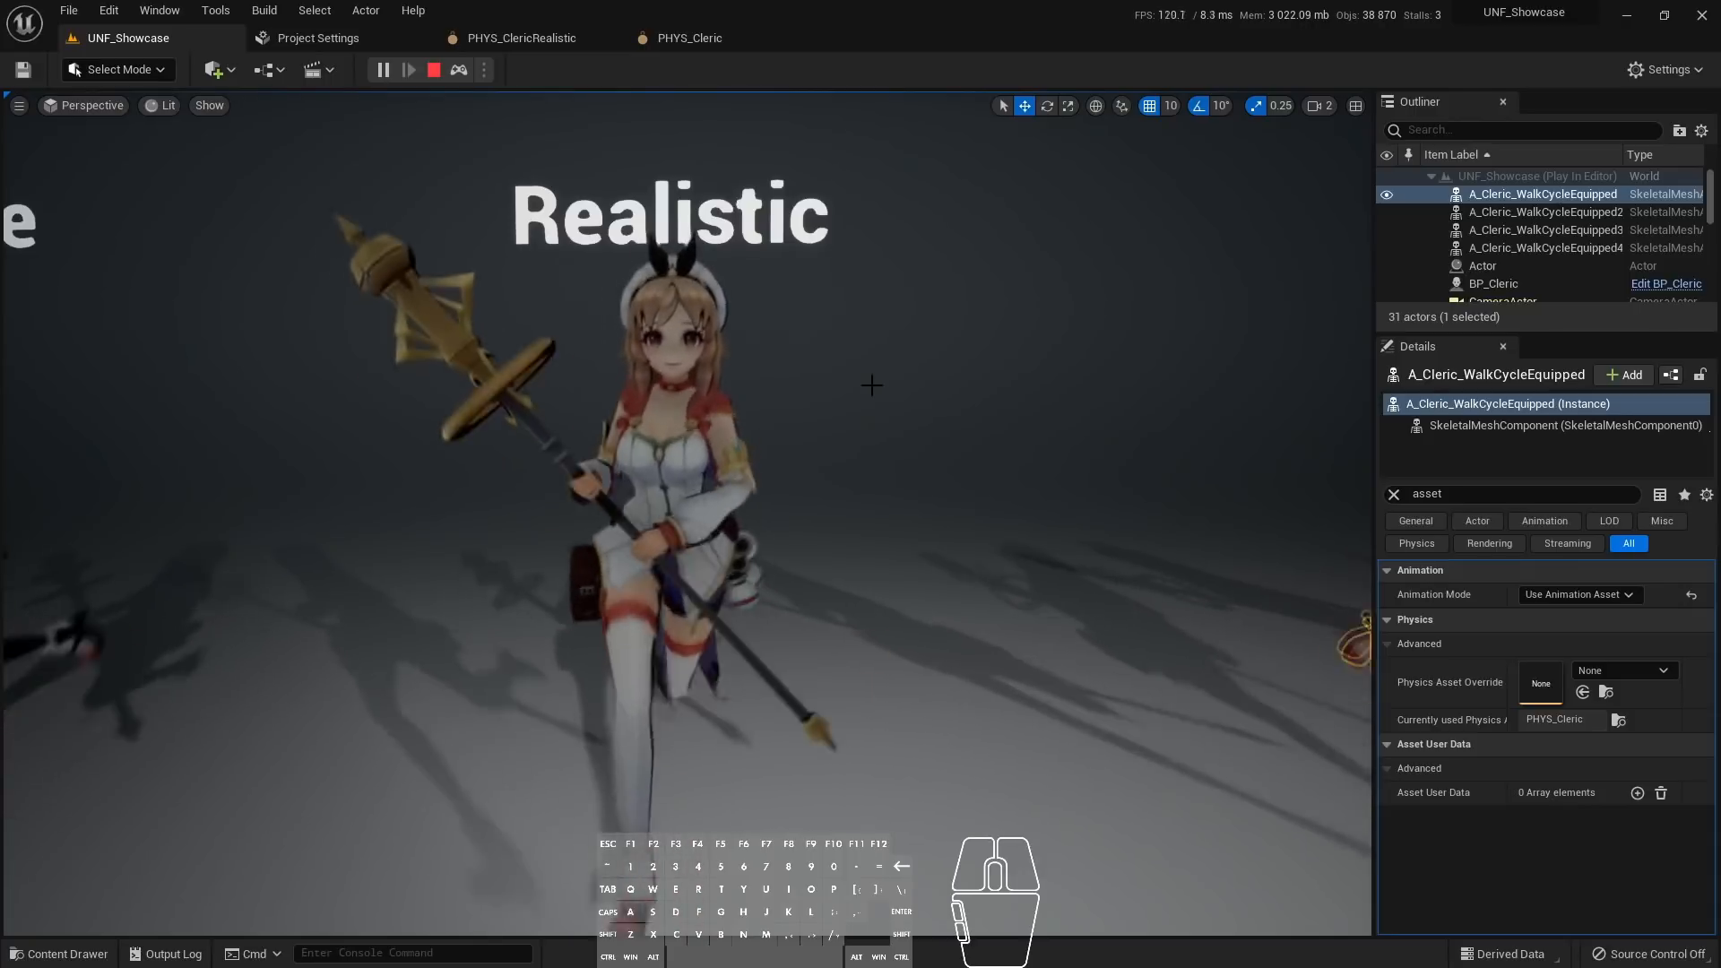
pyautogui.press('a')
pyautogui.moveTo(871, 386); pyautogui.dragTo(871, 385, button='right')
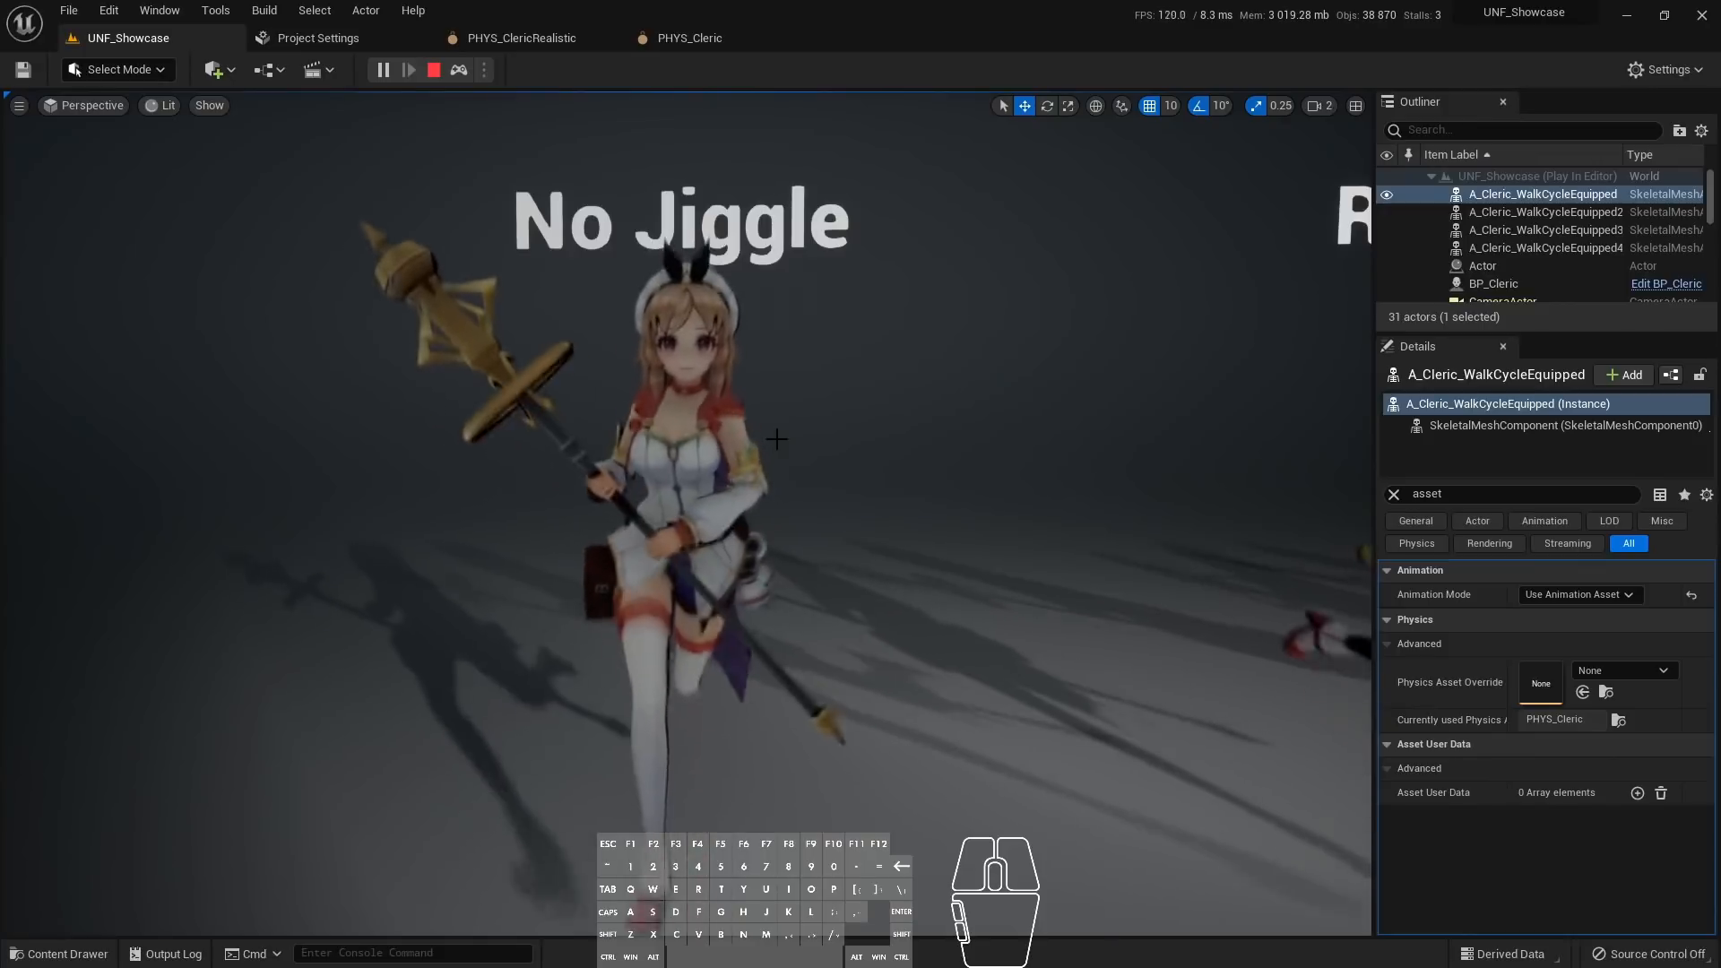
# View the Realistic, Stylized and Dead or Alive characters in turn once more, and stop the simulation
pyautogui.moveTo(777, 438); pyautogui.dragTo(777, 439, button='right')
pyautogui.press('d')
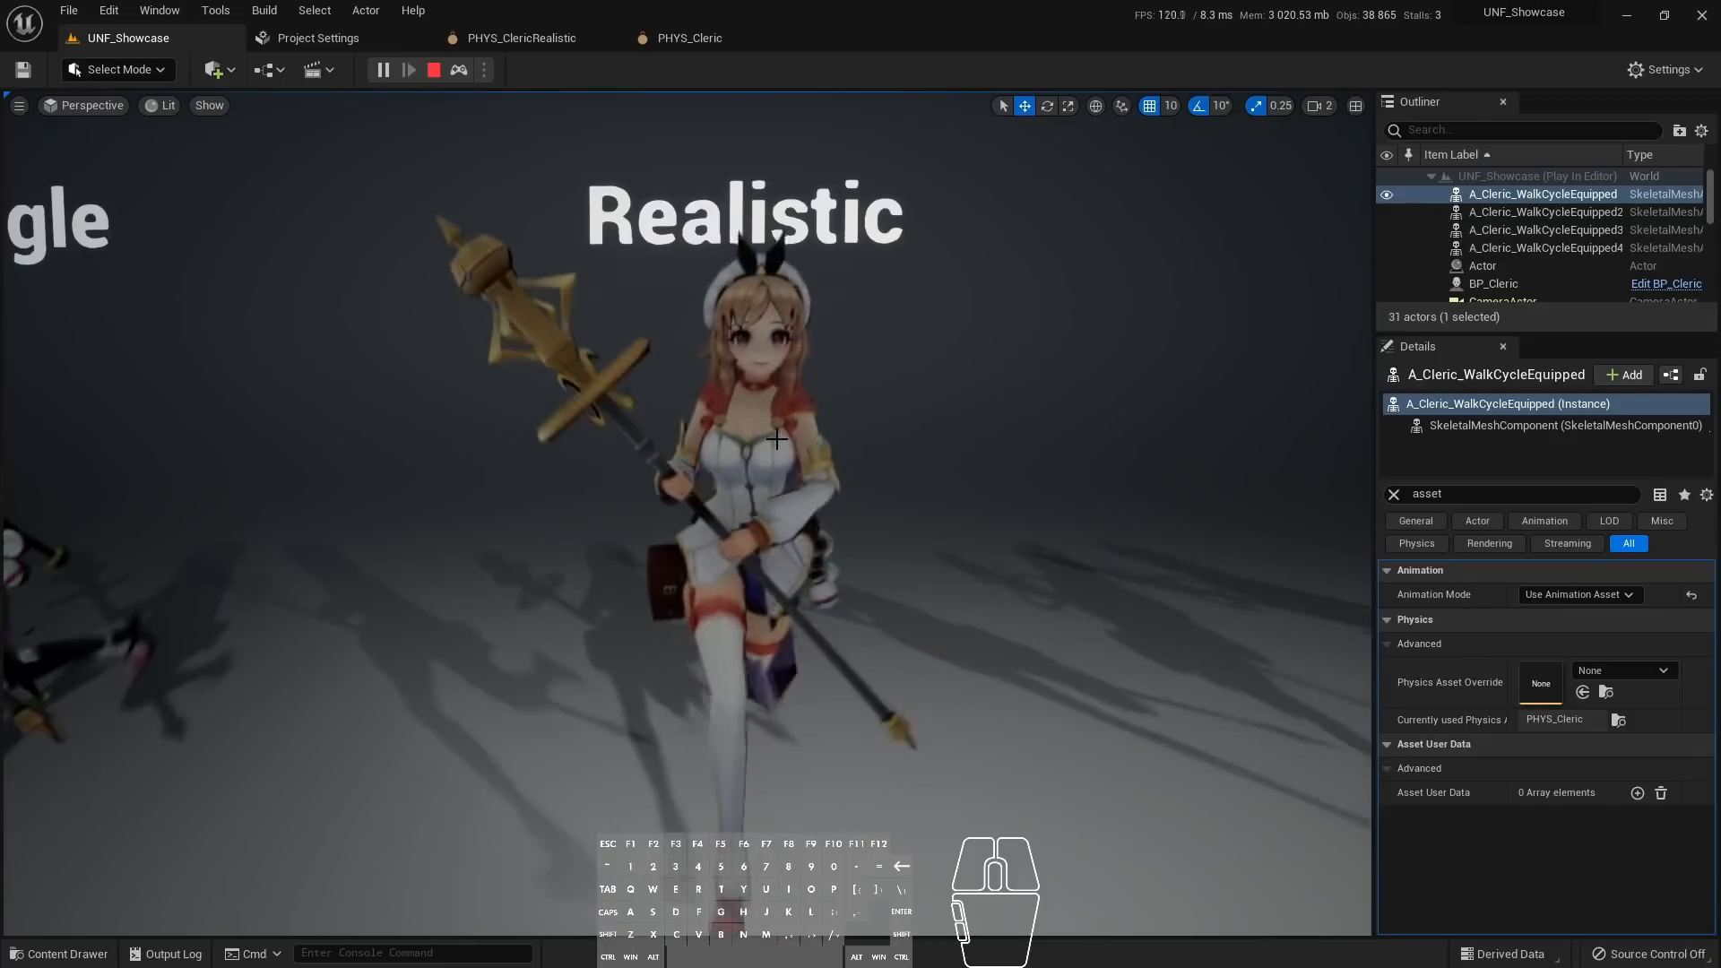
pyautogui.press('d')
pyautogui.moveTo(813, 421); pyautogui.dragTo(814, 421, button='right')
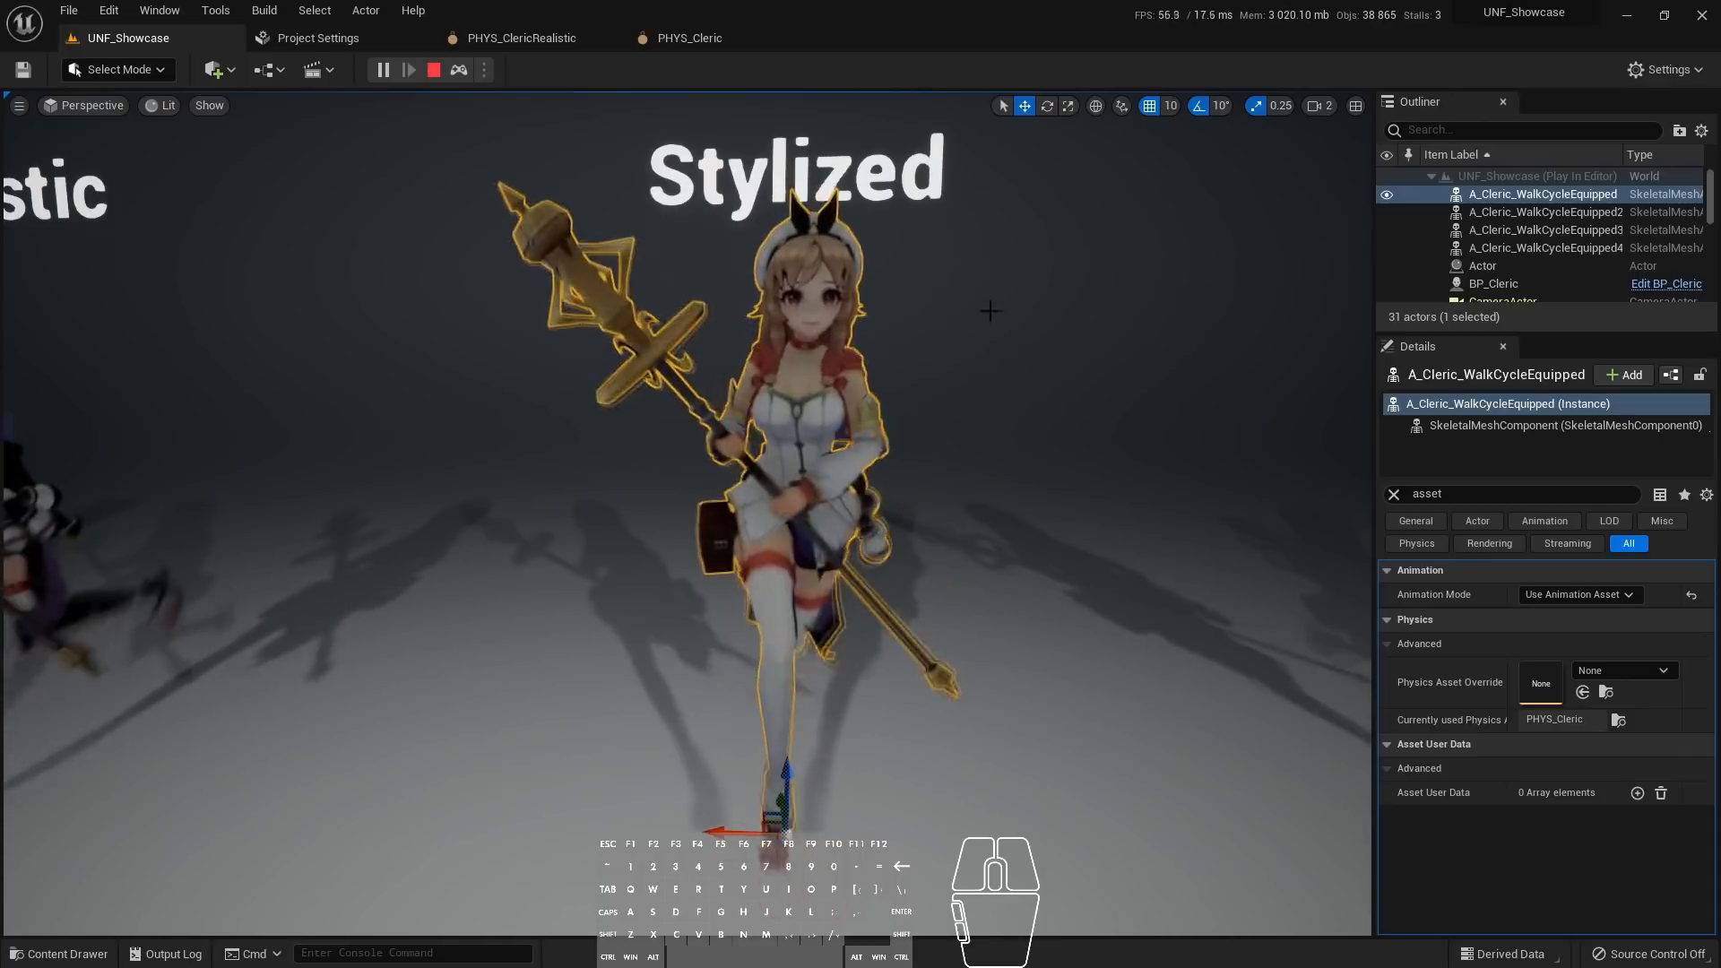
pyautogui.moveTo(1044, 383); pyautogui.dragTo(1045, 383, button='right')
pyautogui.press('d')
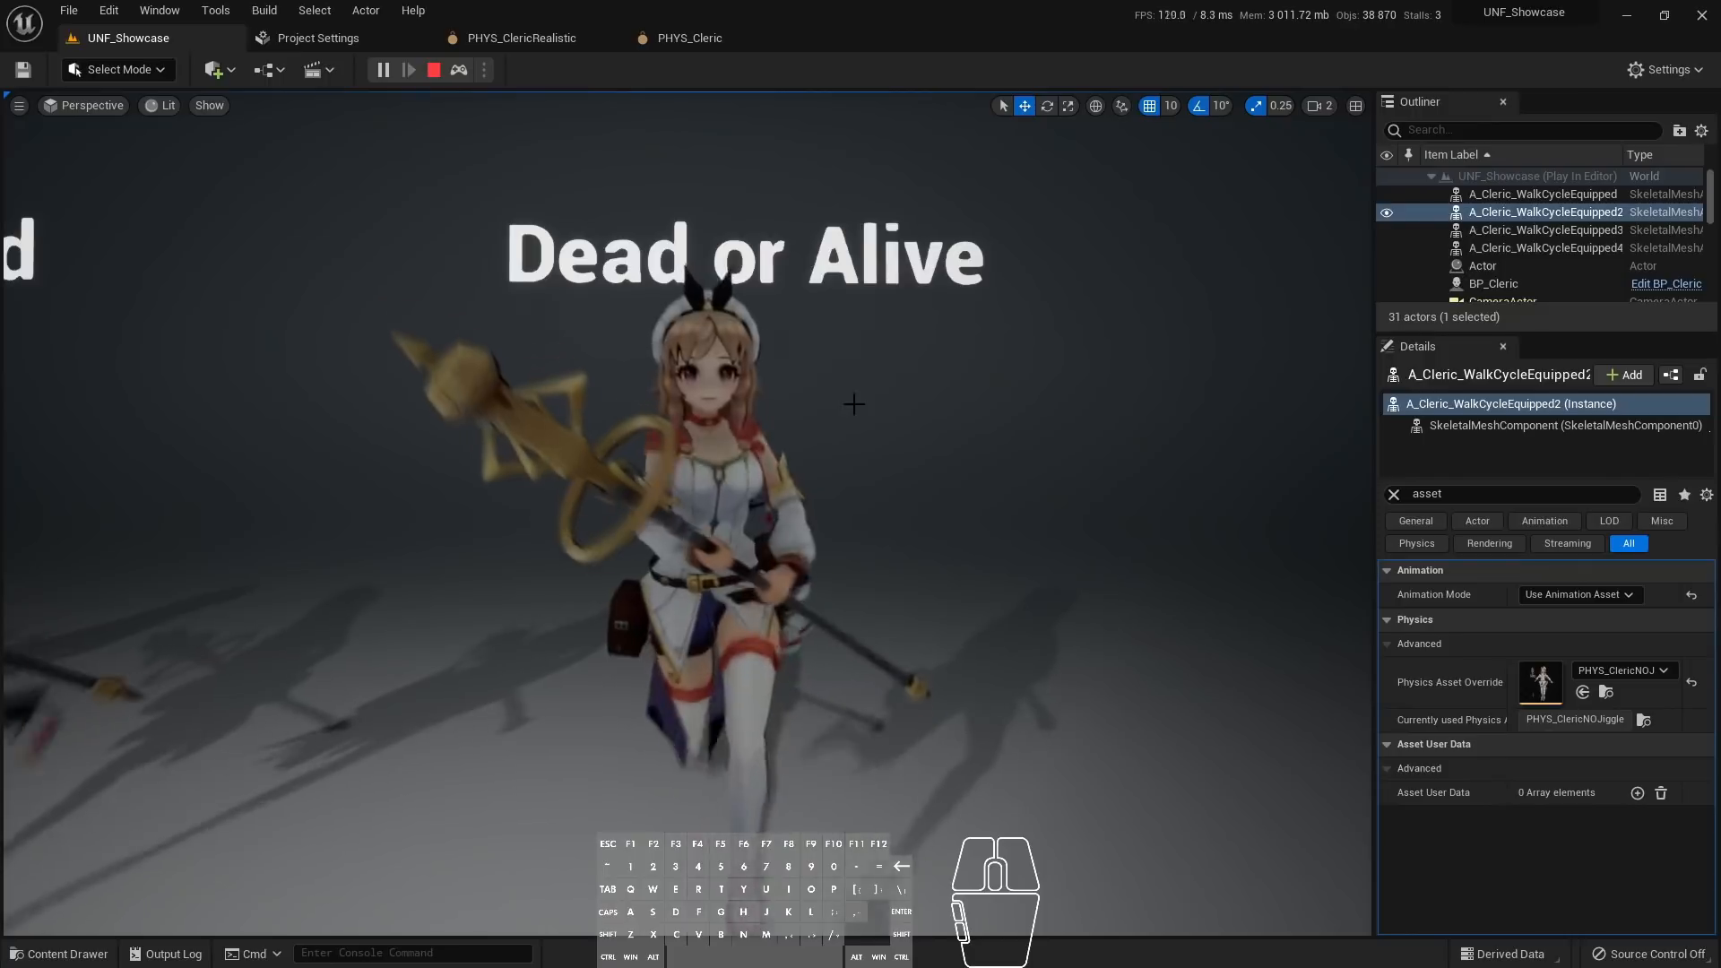
pyautogui.moveTo(830, 407); pyautogui.dragTo(893, 407, button='right')
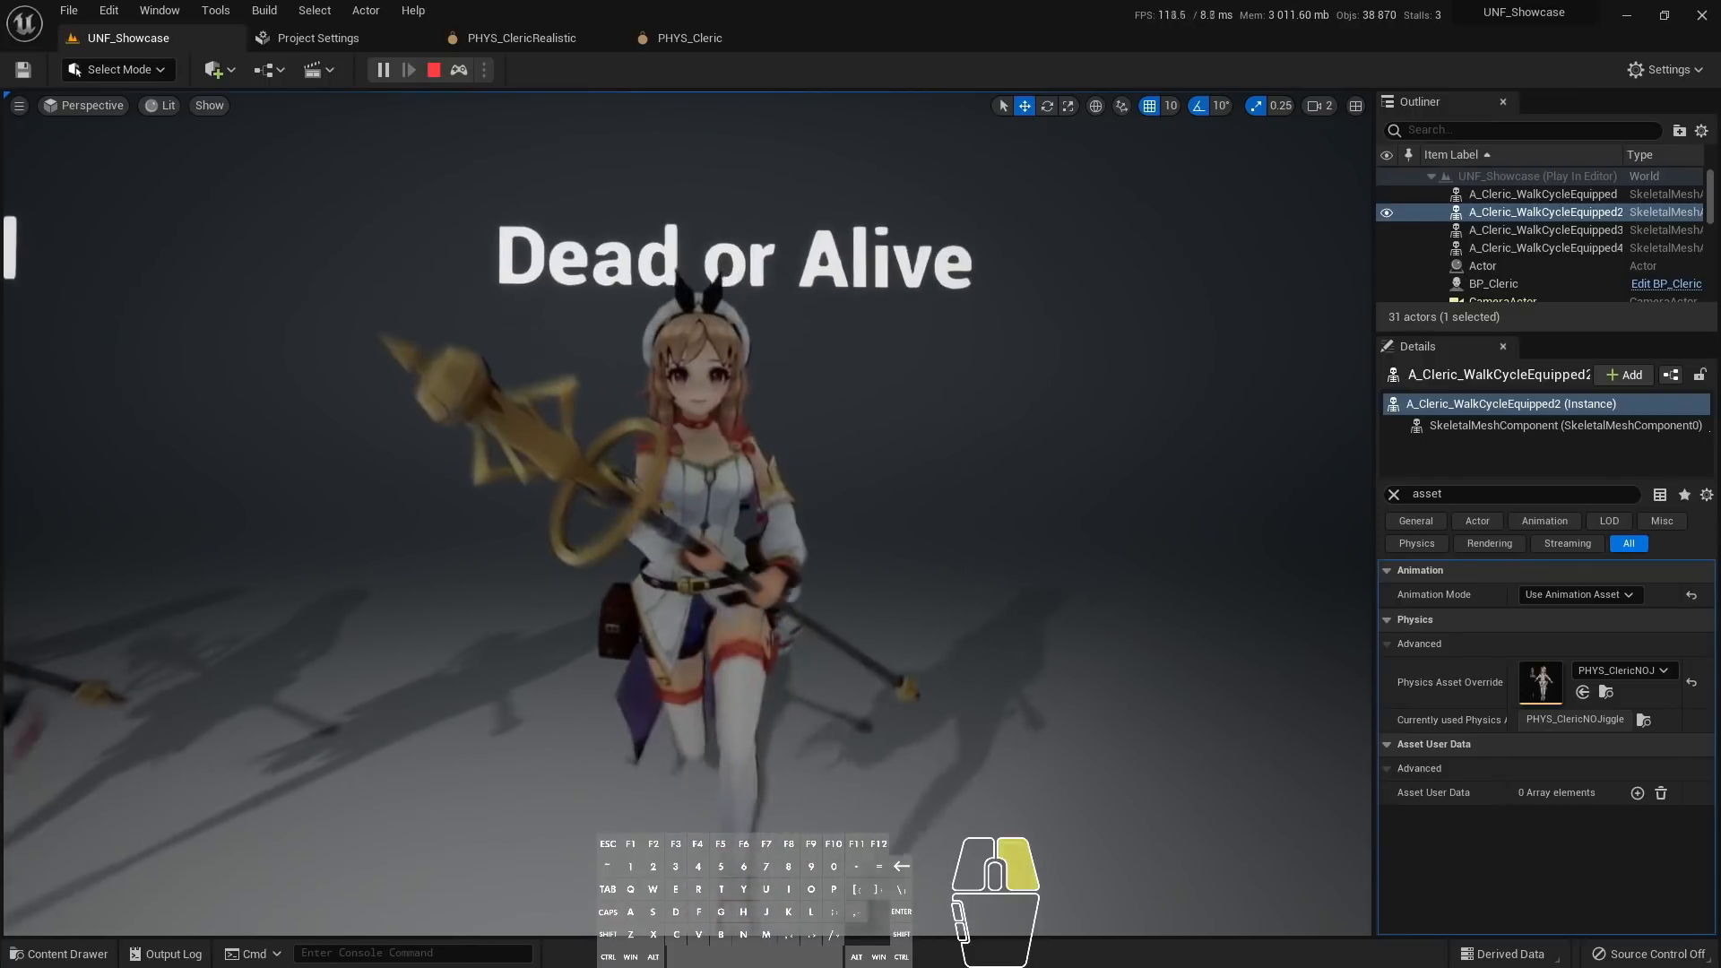
pyautogui.press('Escape')
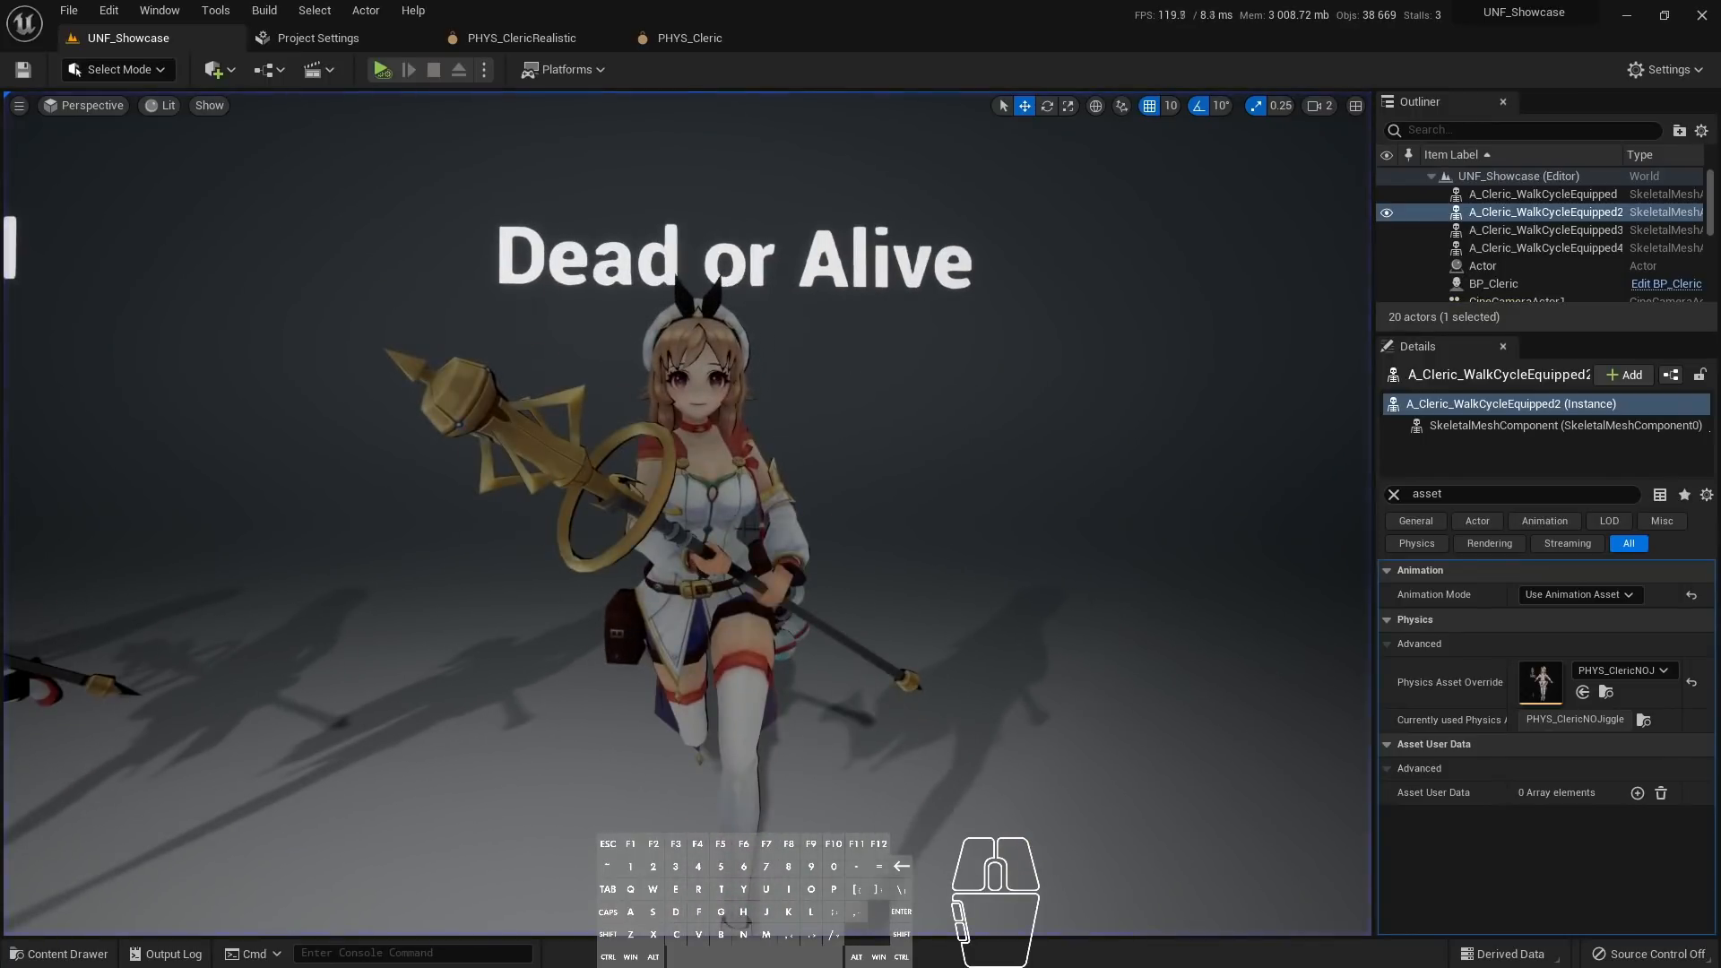
# Open the physics asset used by the Dead or Alive character, PHYS_ClericDeadOrAlive, with the upper body in close view
pyautogui.click(1546, 248)
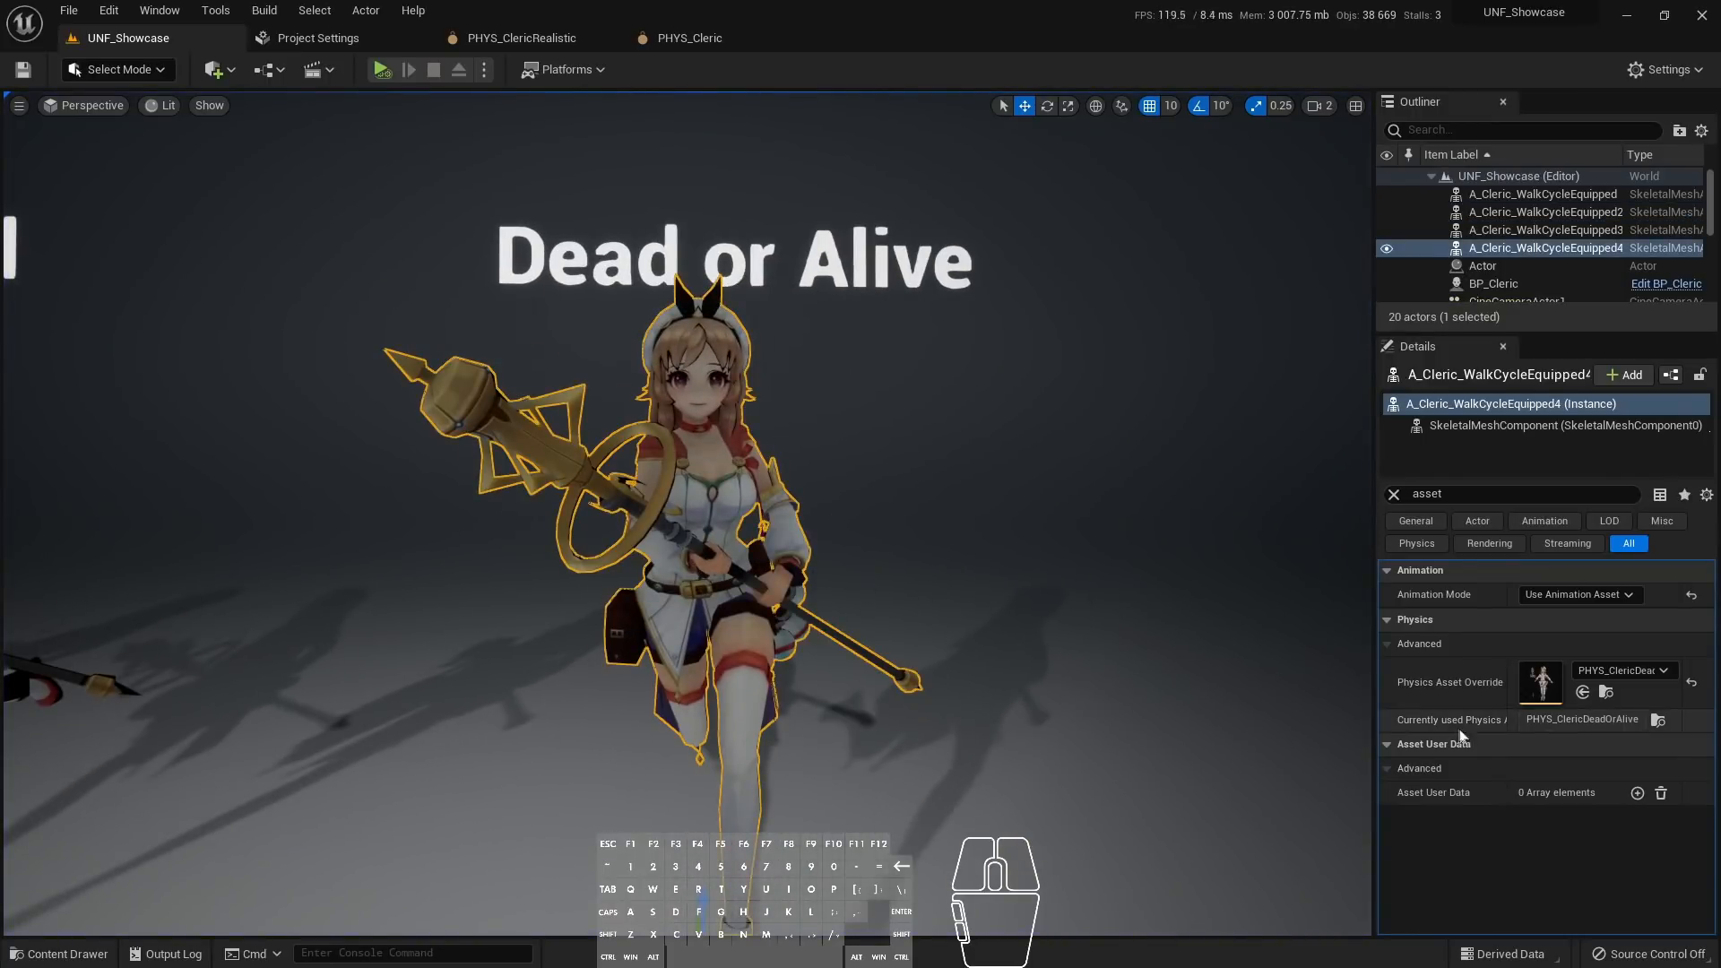
pyautogui.doubleClick(1558, 696)
pyautogui.moveTo(914, 295); pyautogui.dragTo(1004, 295, button='right')
pyautogui.press('w')
pyautogui.press('s')
pyautogui.moveTo(1004, 295); pyautogui.dragTo(964, 242)
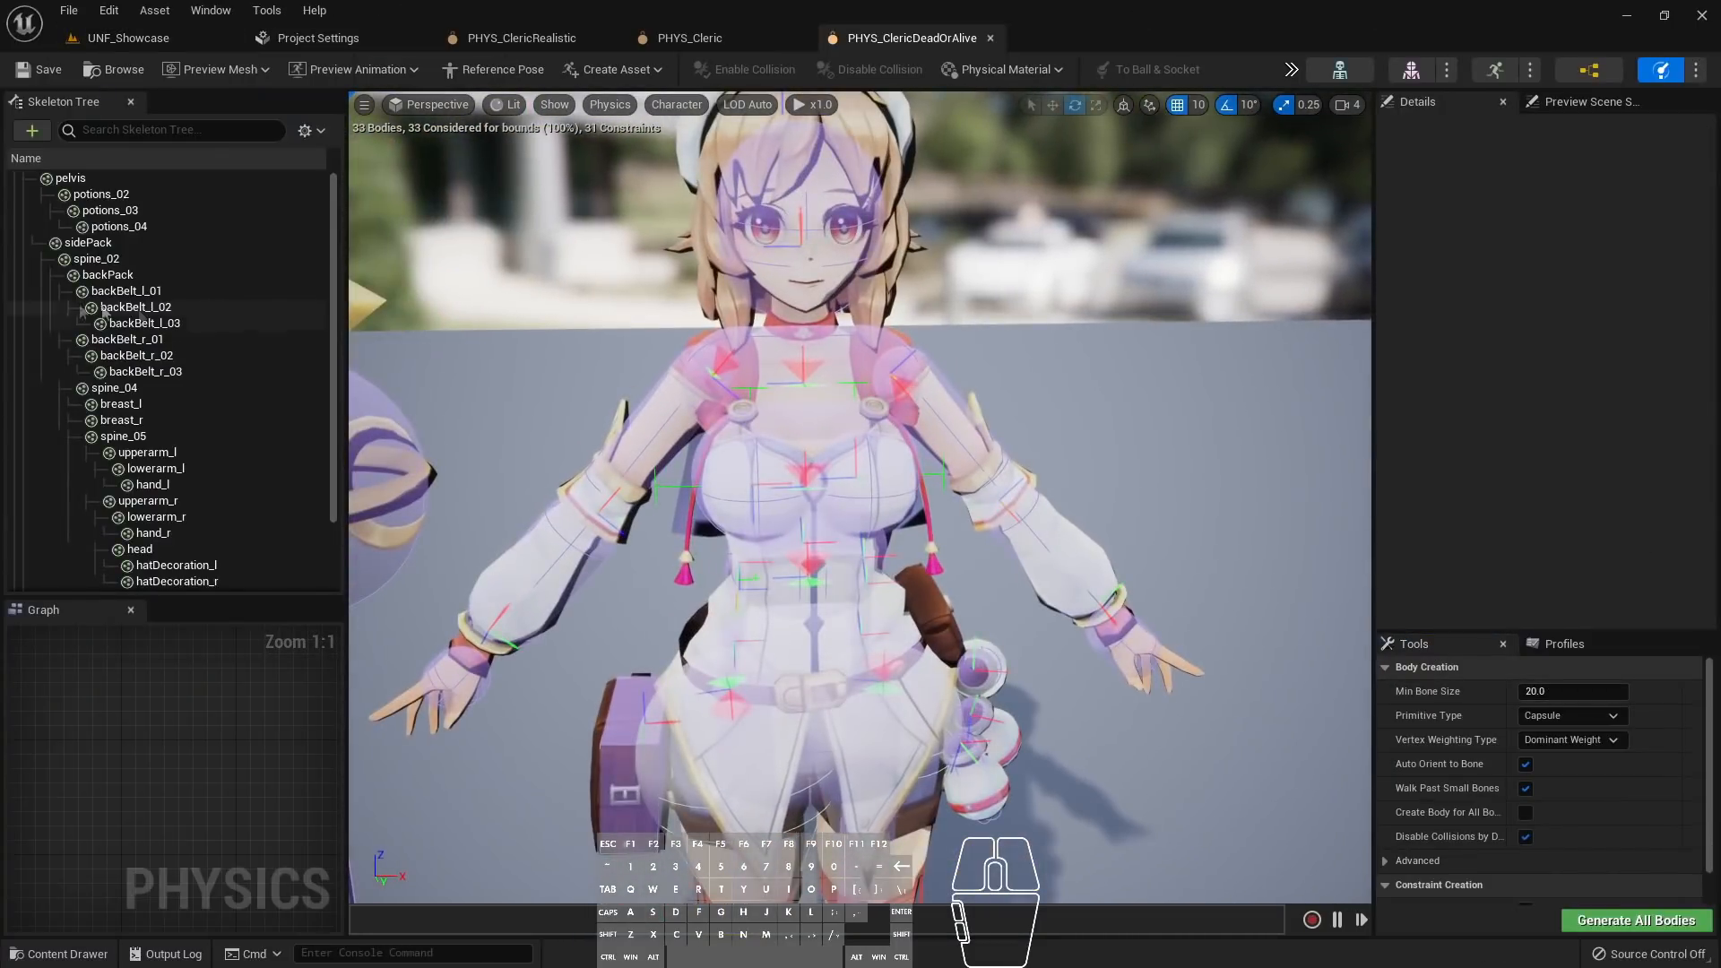
# Show constraints in the skeleton tree of PHYS_ClericDeadOrAlive
pyautogui.click(135, 355)
pyautogui.click(305, 130)
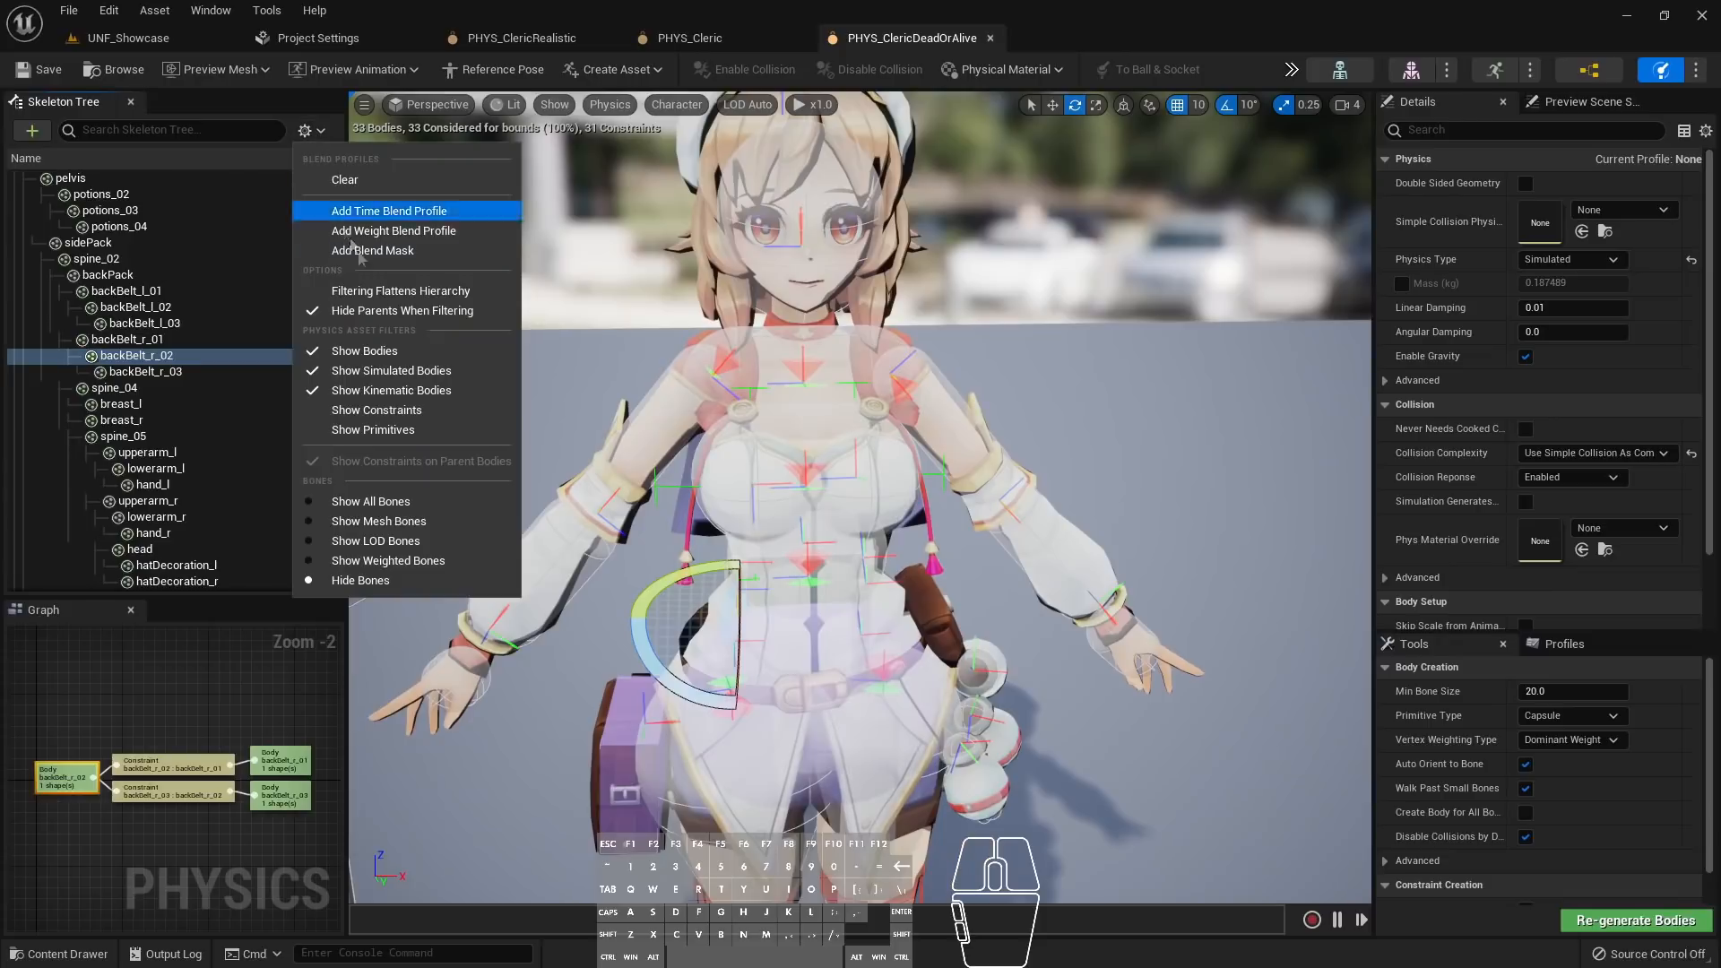
pyautogui.click(375, 409)
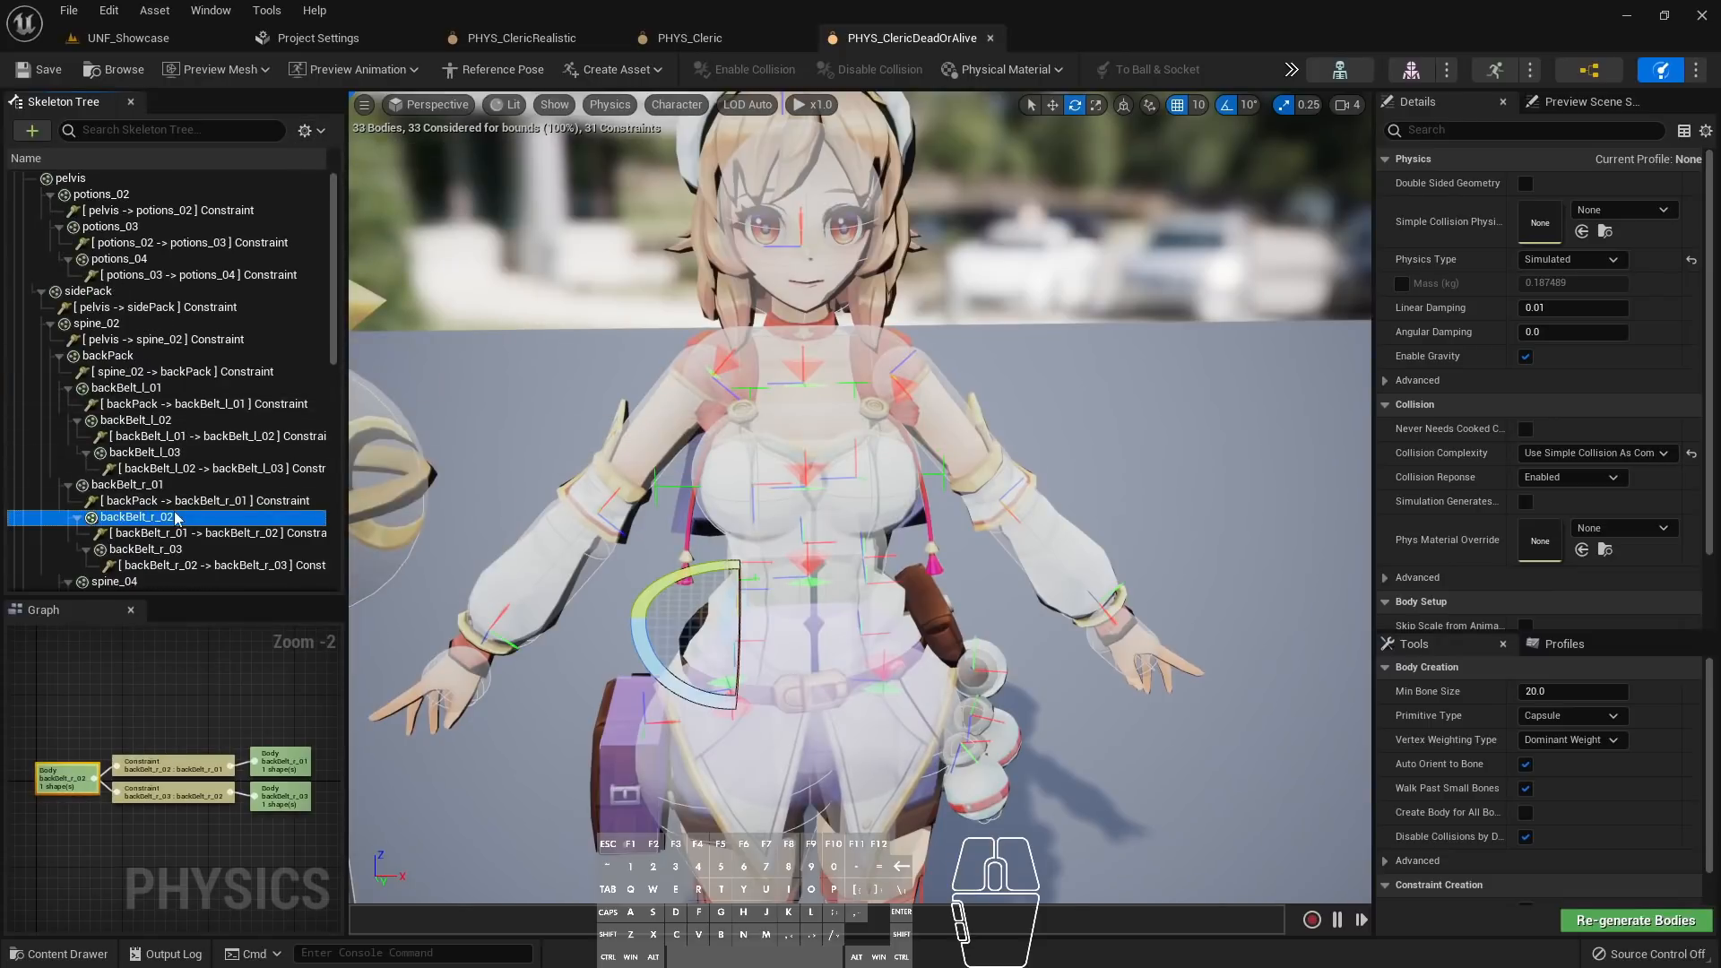
# Select the breast_l to spine_04 constraint in PHYS_ClericDeadOrAlive and examine its linear limits, restitution and linear motor strength
pyautogui.scroll(-5, 171, 413)
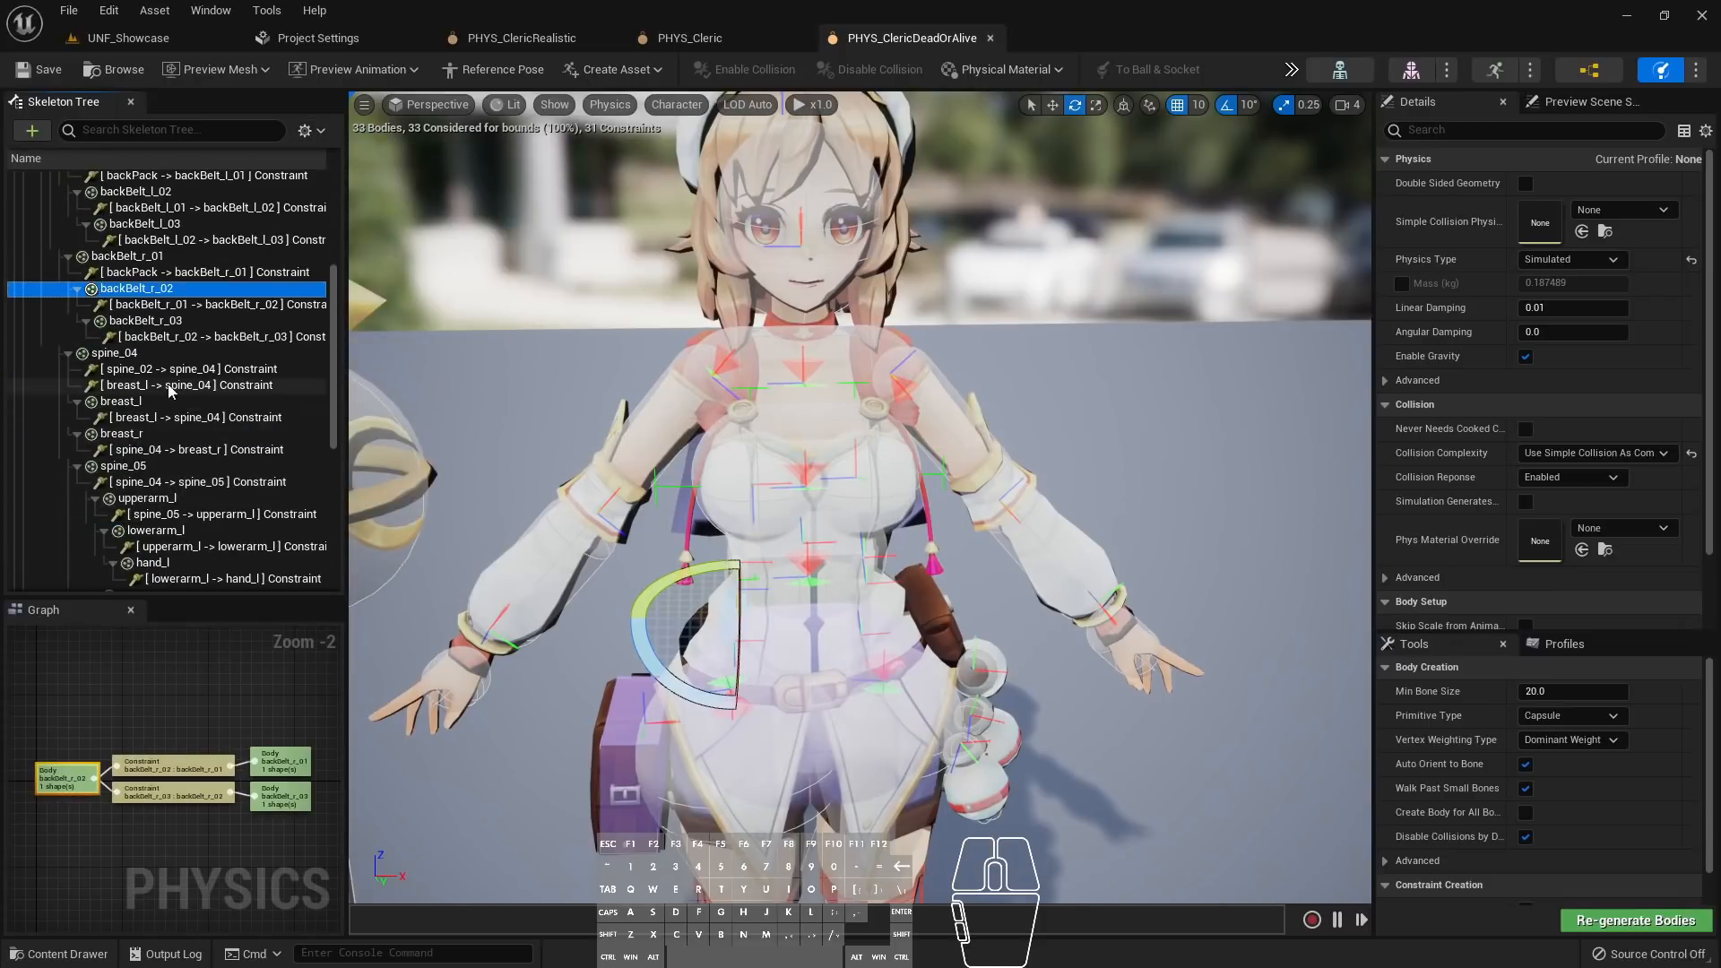
pyautogui.click(198, 417)
pyautogui.keyDown('ctrl'); pyautogui.click(198, 449); pyautogui.keyUp('ctrl')
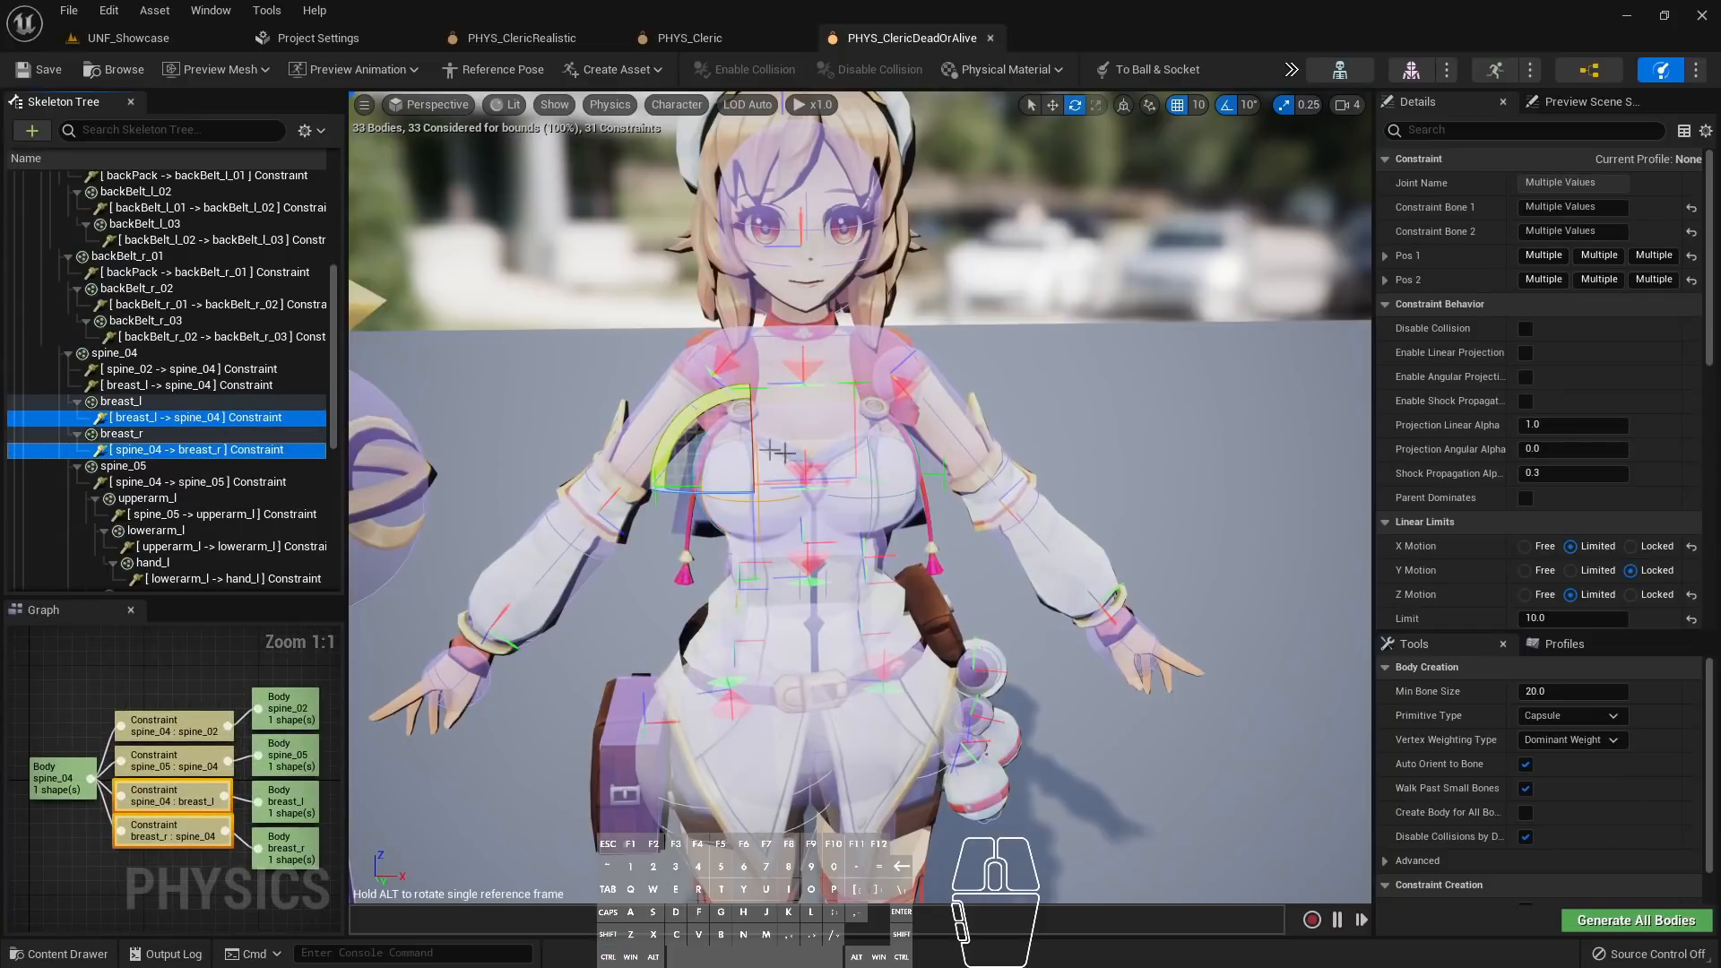
pyautogui.click(179, 417)
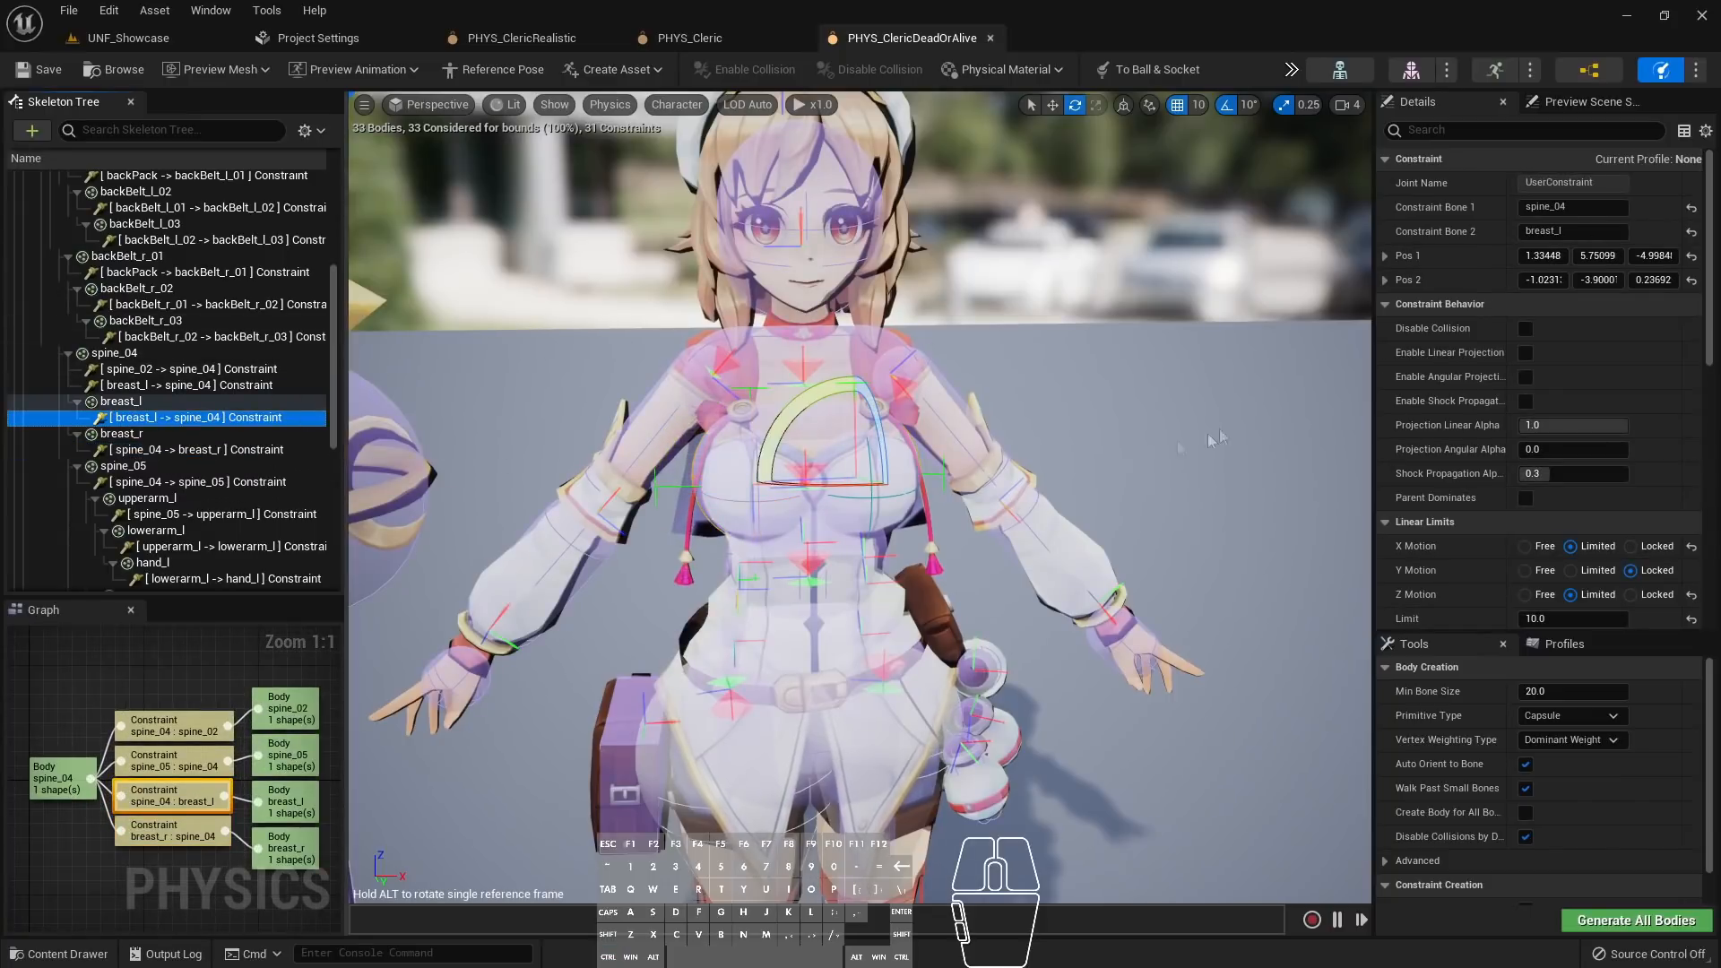
pyautogui.scroll(-5, 1479, 412)
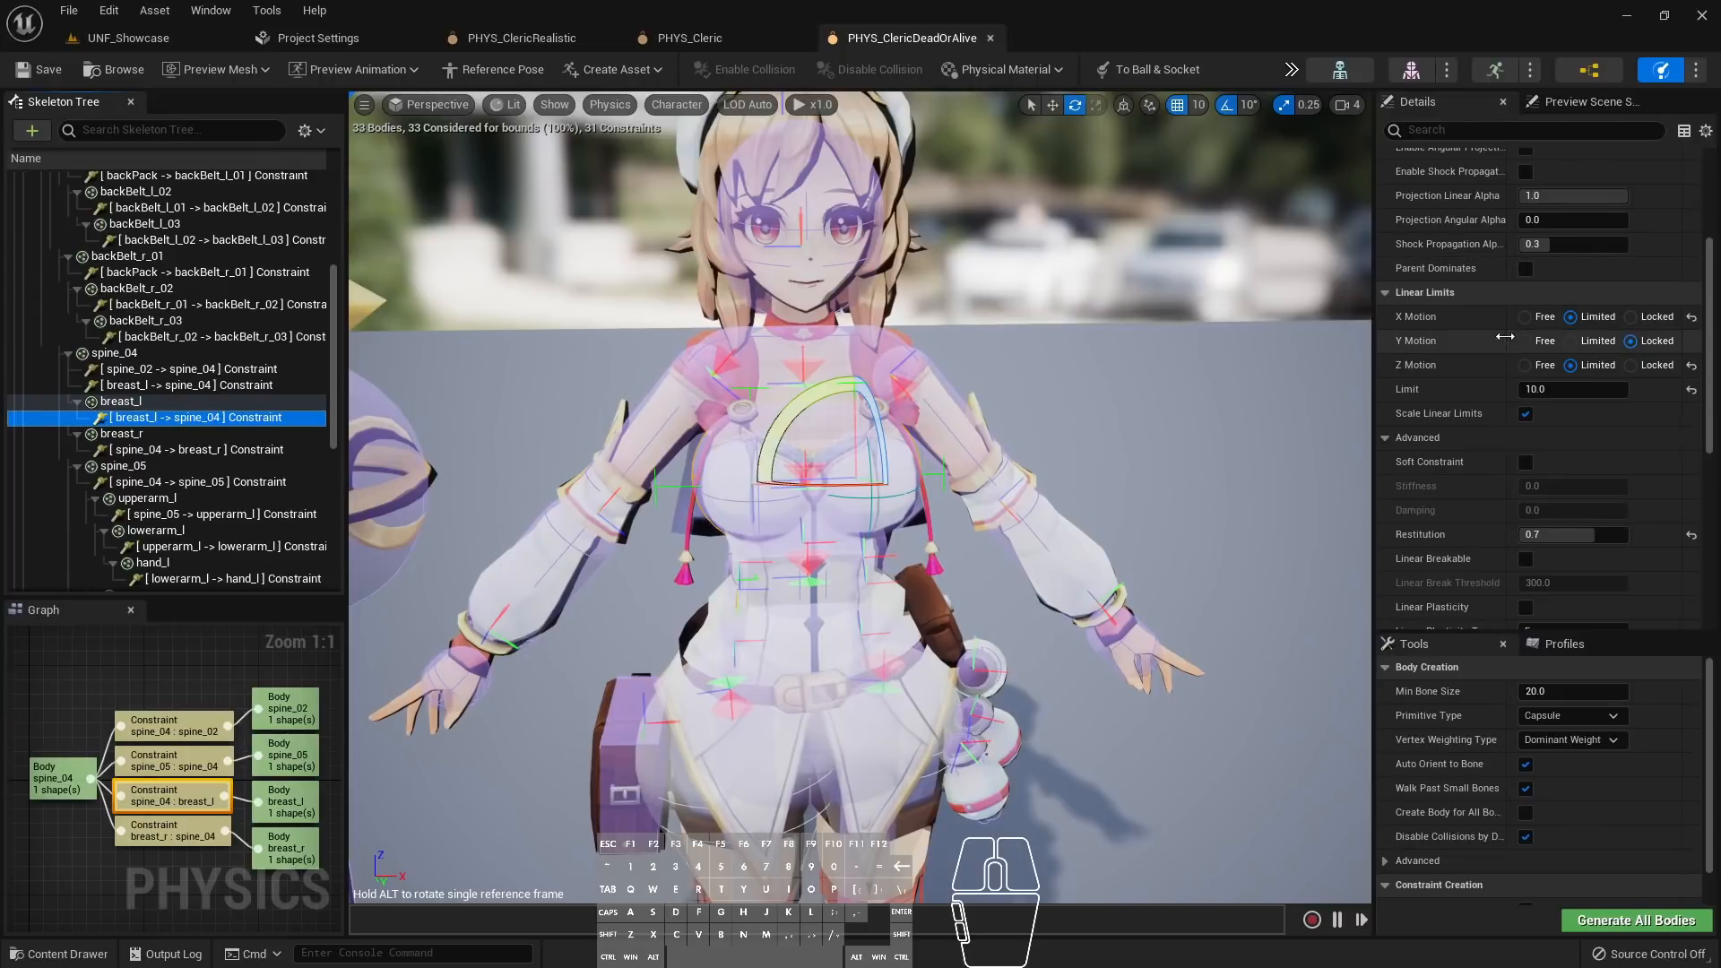
pyautogui.scroll(-1, 1578, 461)
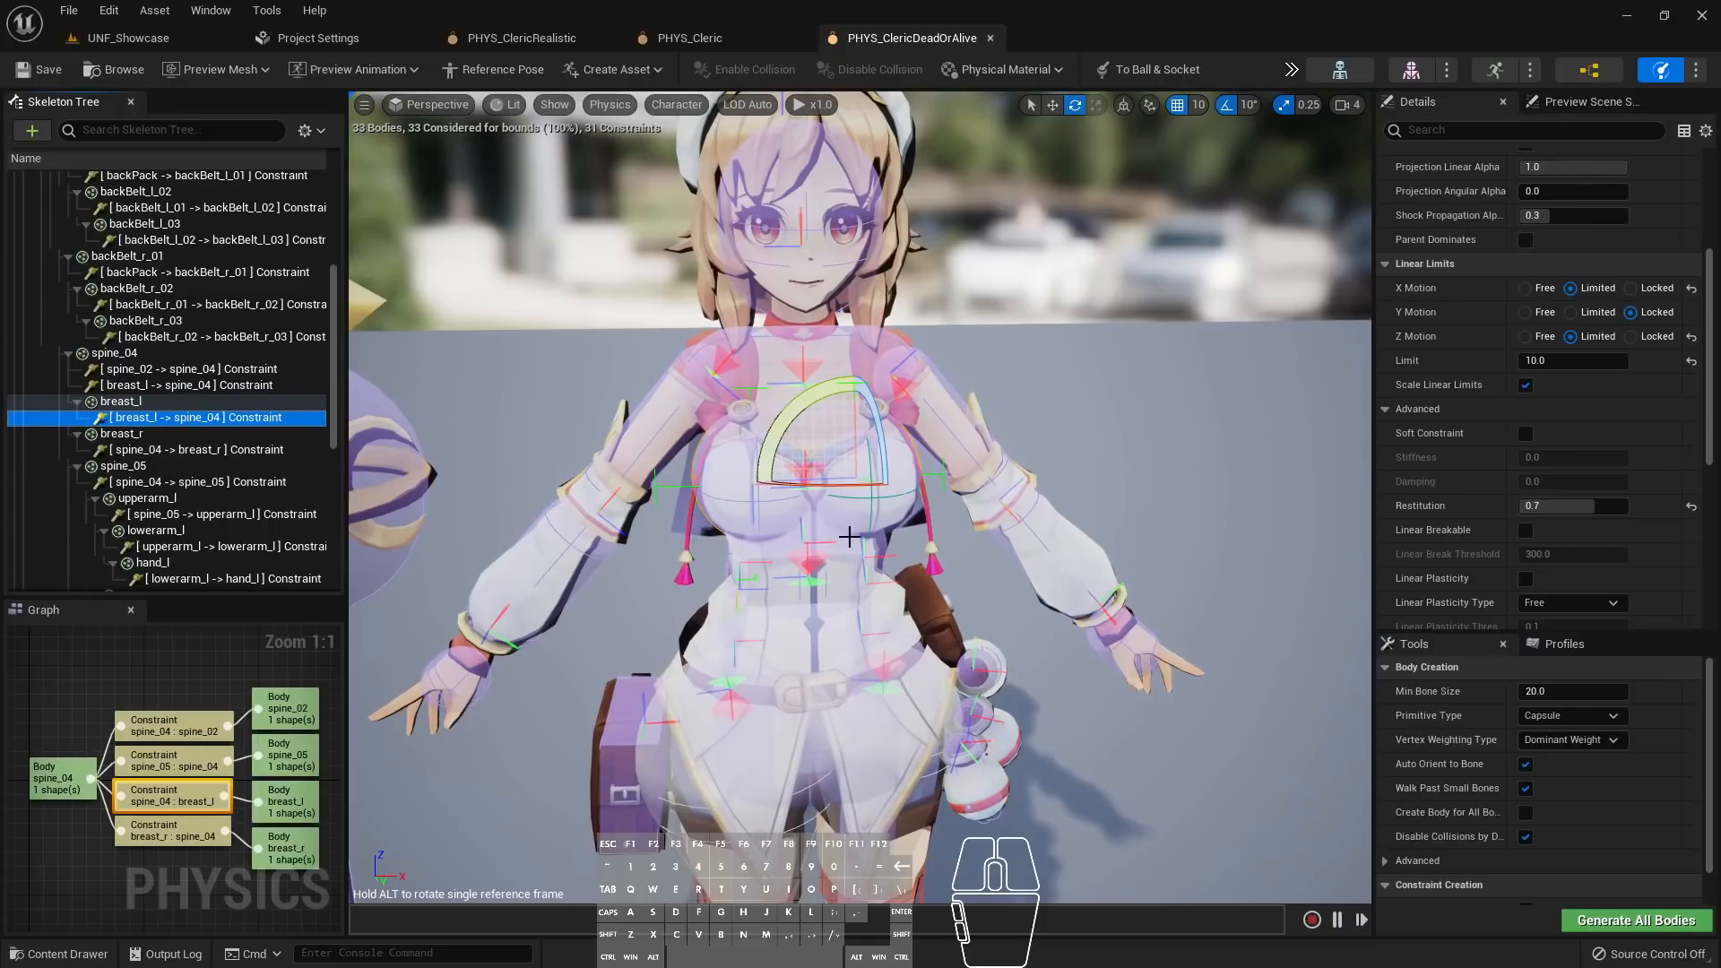
pyautogui.scroll(-6, 1487, 472)
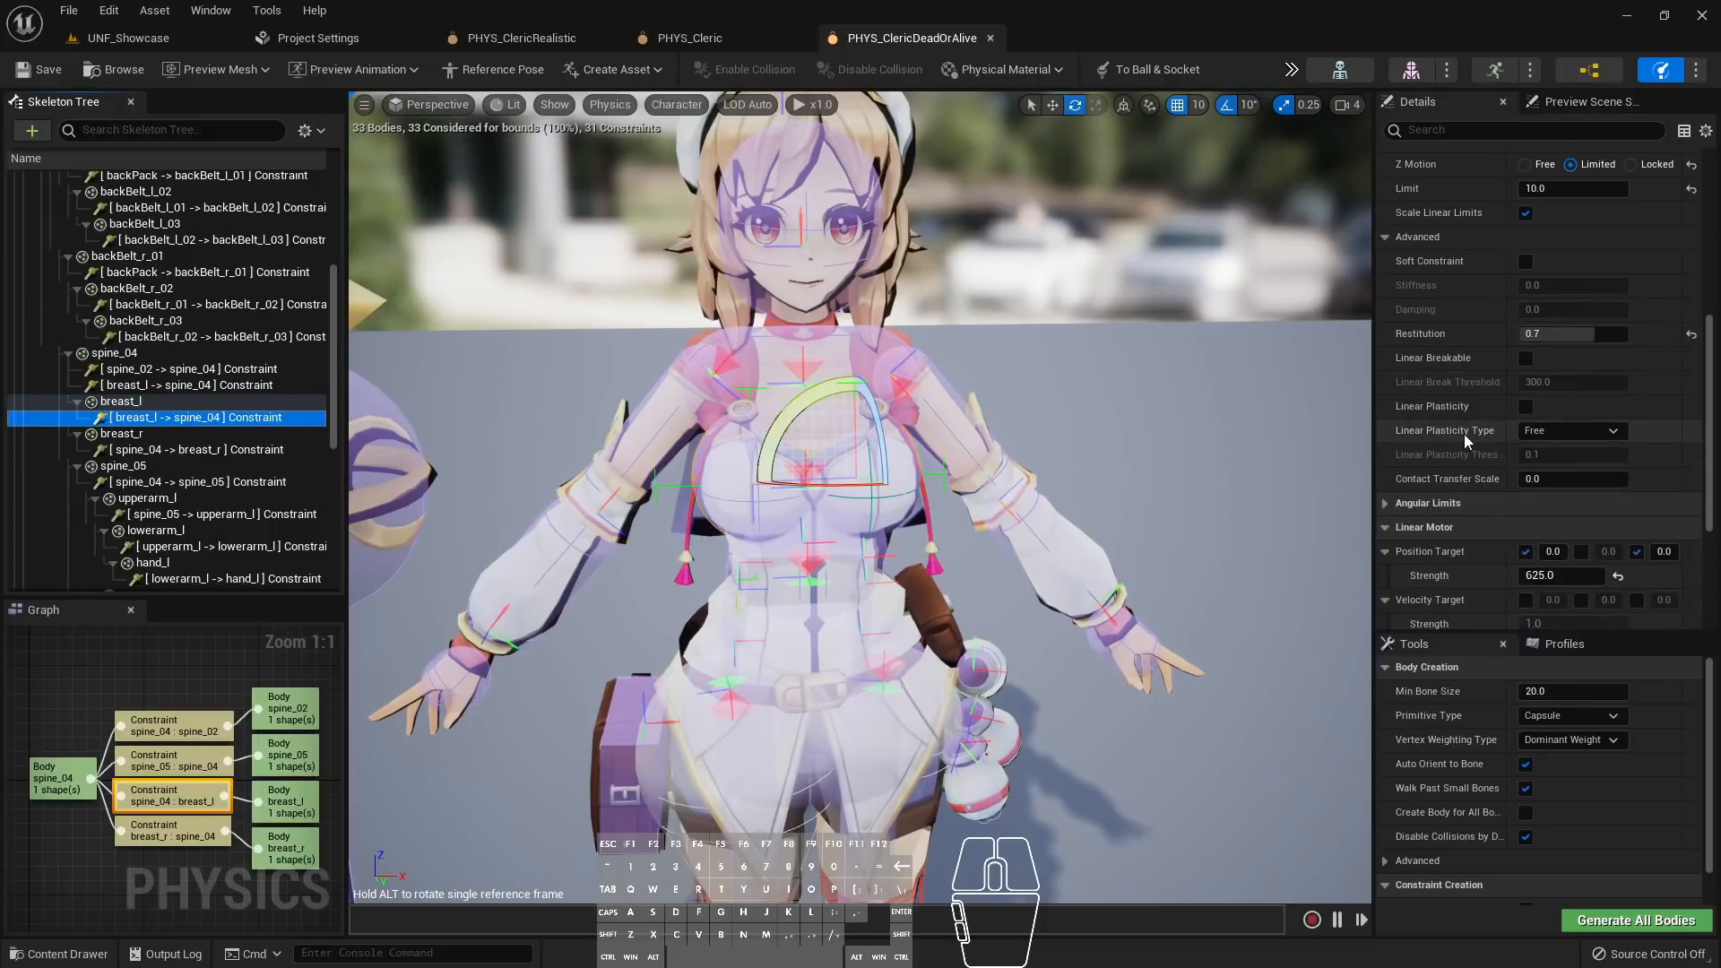
pyautogui.scroll(-4, 1465, 434)
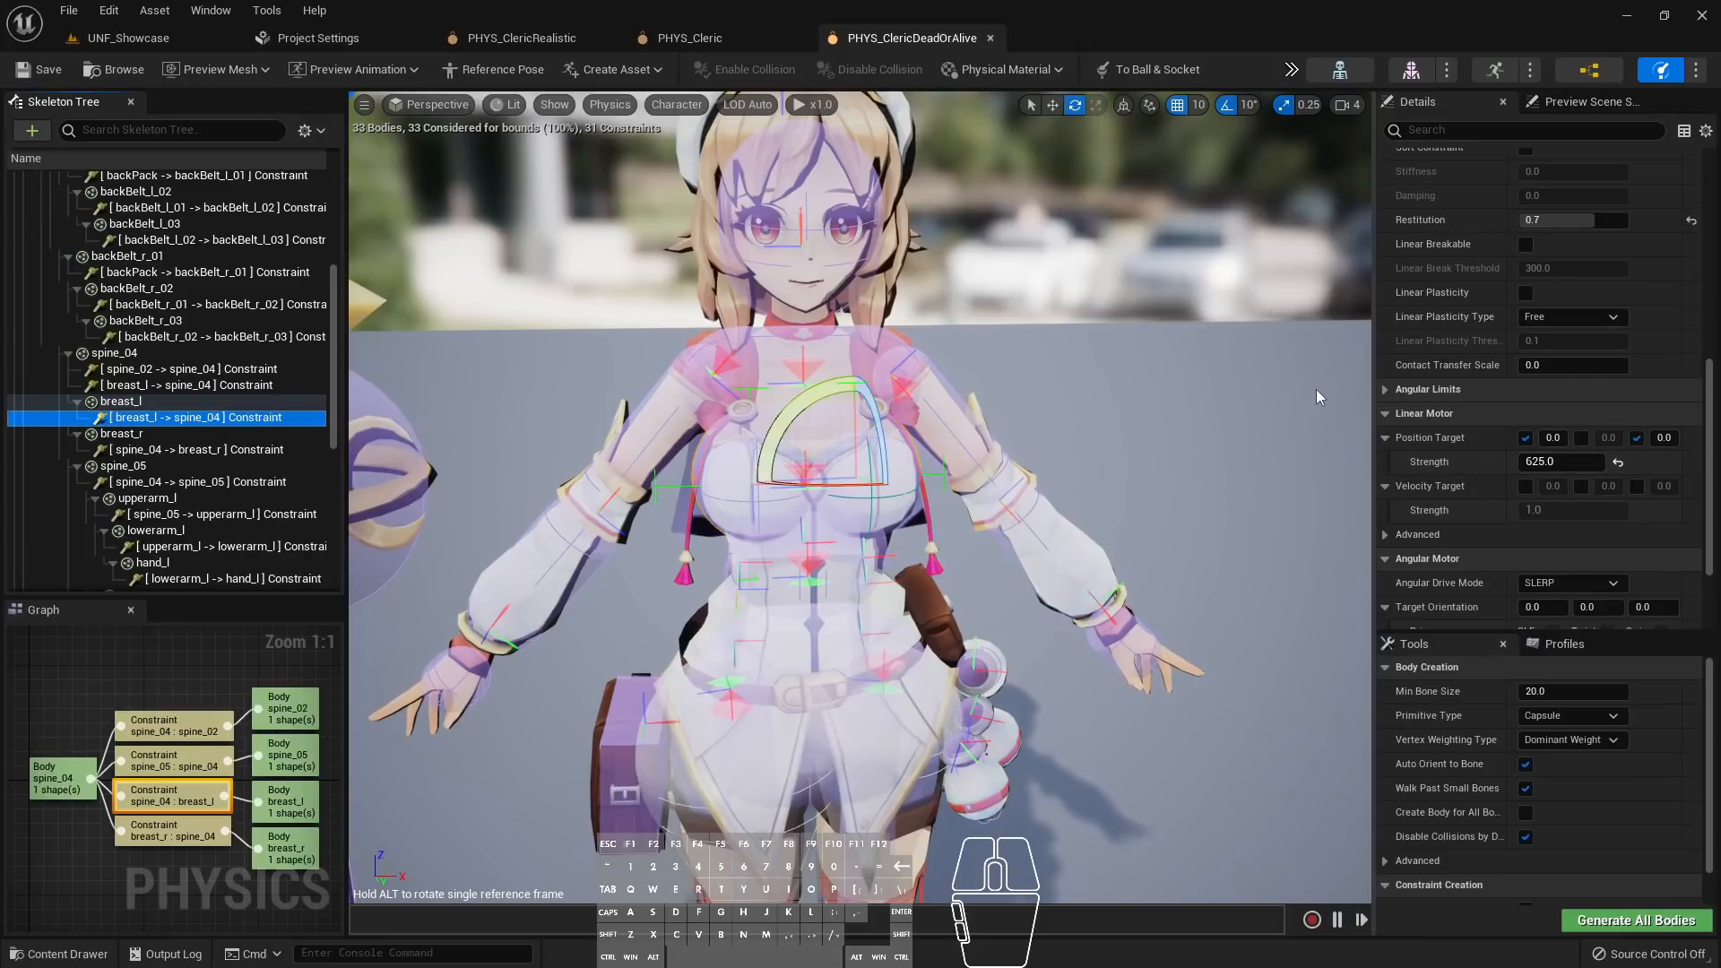
# Set the constraint's linear motor position target strength to 5000 and save the physics asset
pyautogui.click(1526, 461)
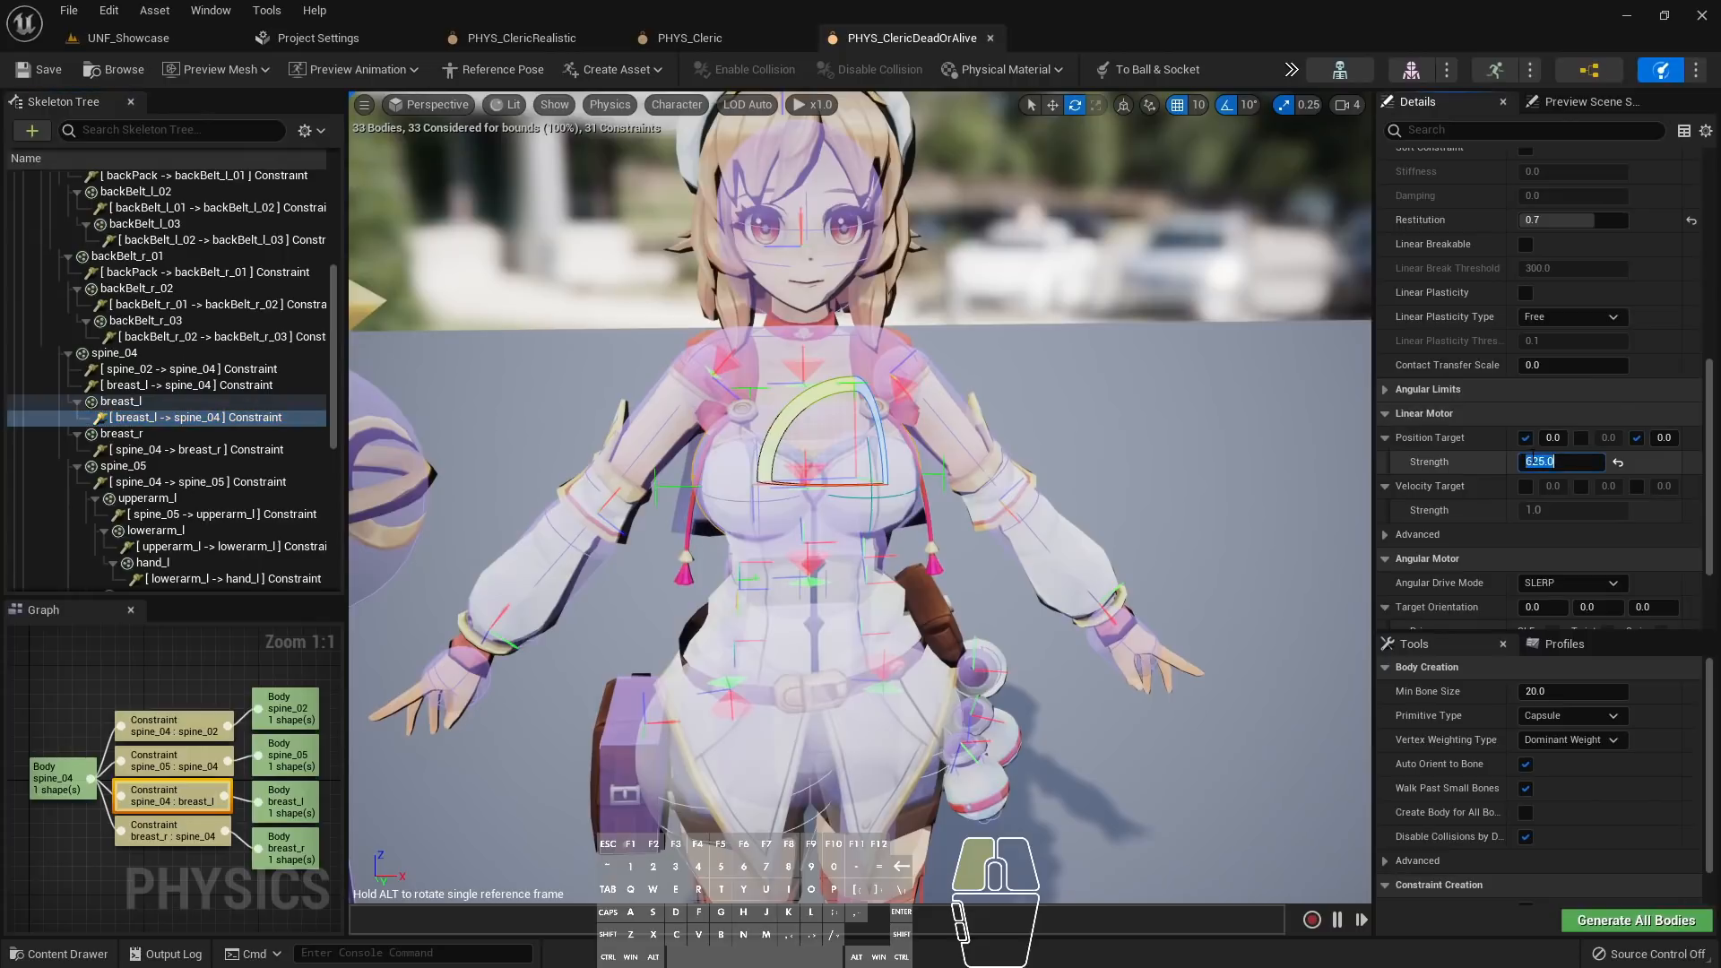
pyautogui.write('5000')
pyautogui.hotkey('ctrl', 's')
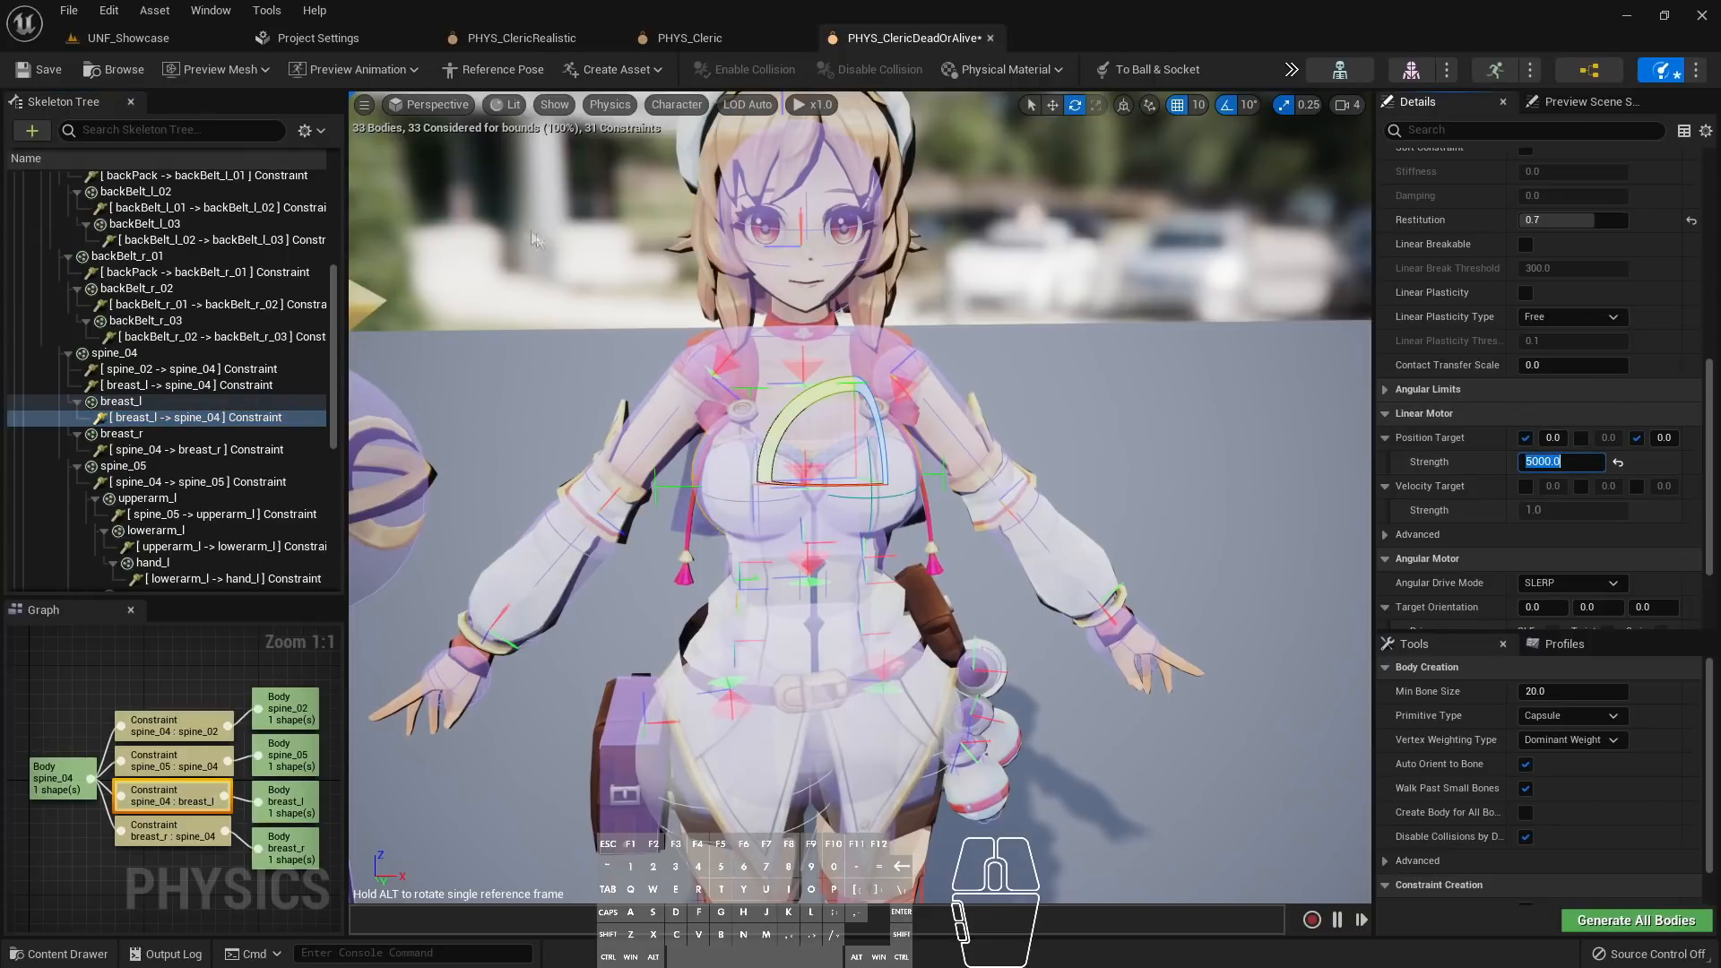
# Simulate the UNF_Showcase level, inspect the Dead or Alive character's chest motion up close, and stop the simulation
pyautogui.click(129, 40)
pyautogui.moveTo(857, 449); pyautogui.dragTo(857, 427, button='right')
pyautogui.hotkey('alt', 'p')
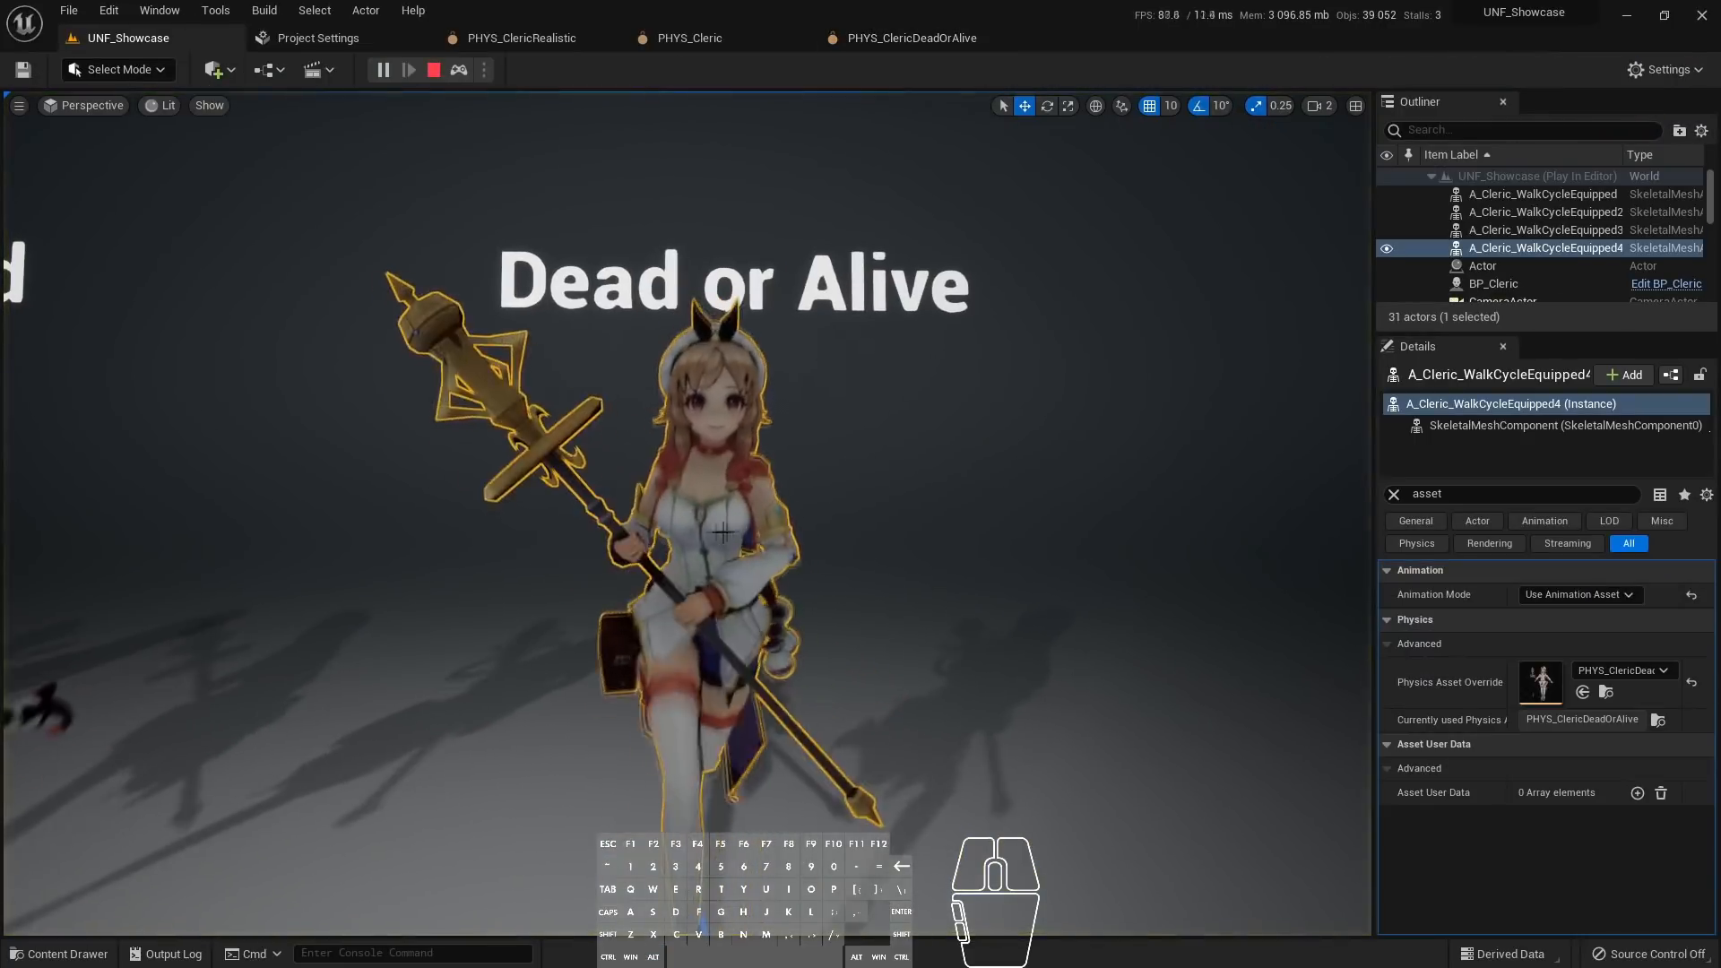
pyautogui.moveTo(710, 550); pyautogui.dragTo(710, 534, button='right')
pyautogui.moveTo(710, 549); pyautogui.dragTo(694, 448)
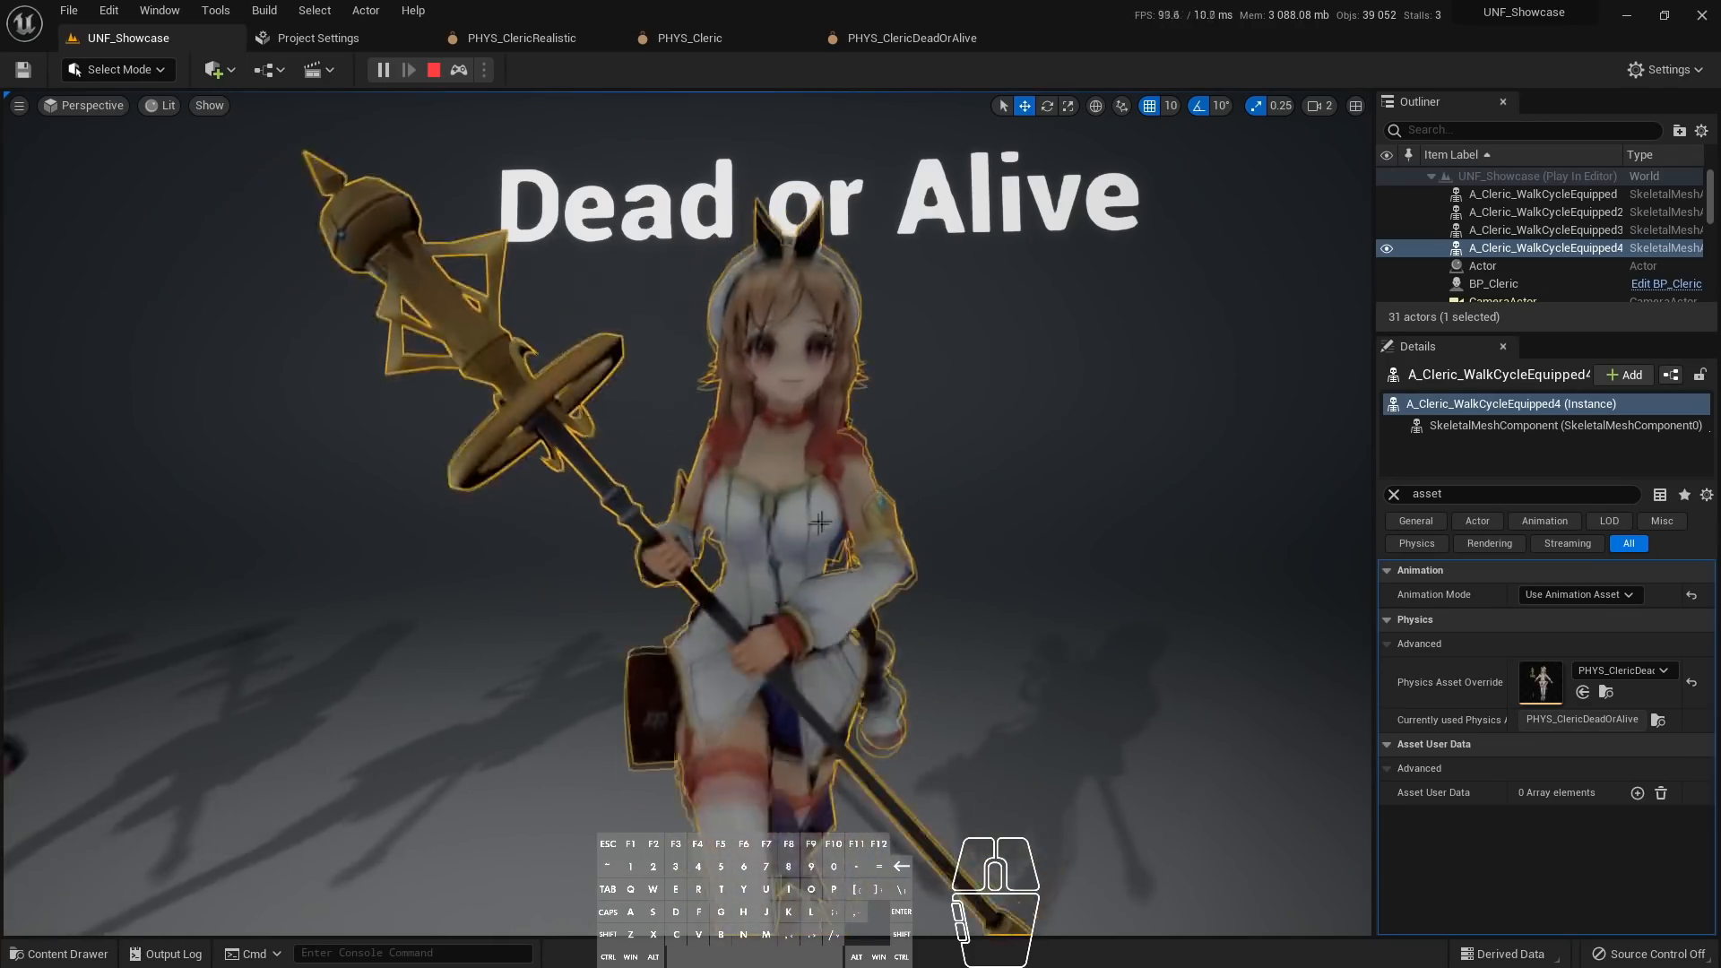
pyautogui.click(434, 72)
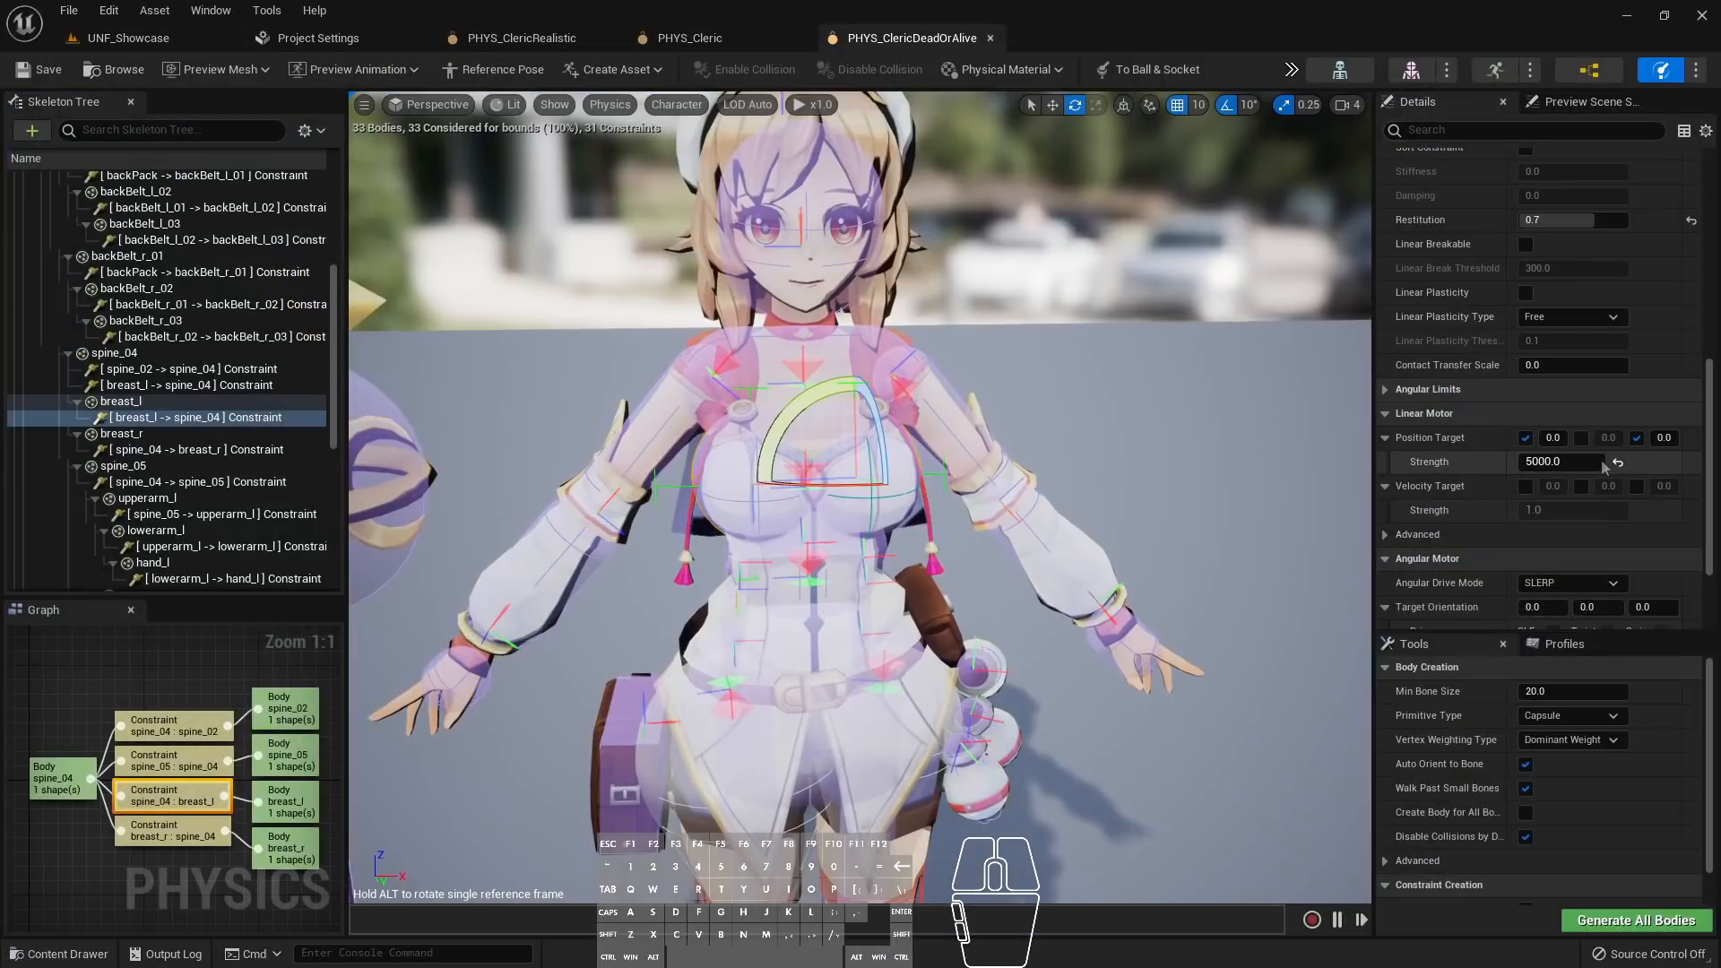
# Set the breast_l to spine_04 constraint's linear motor position target strength to 50 and save the physics asset
pyautogui.click(1601, 464)
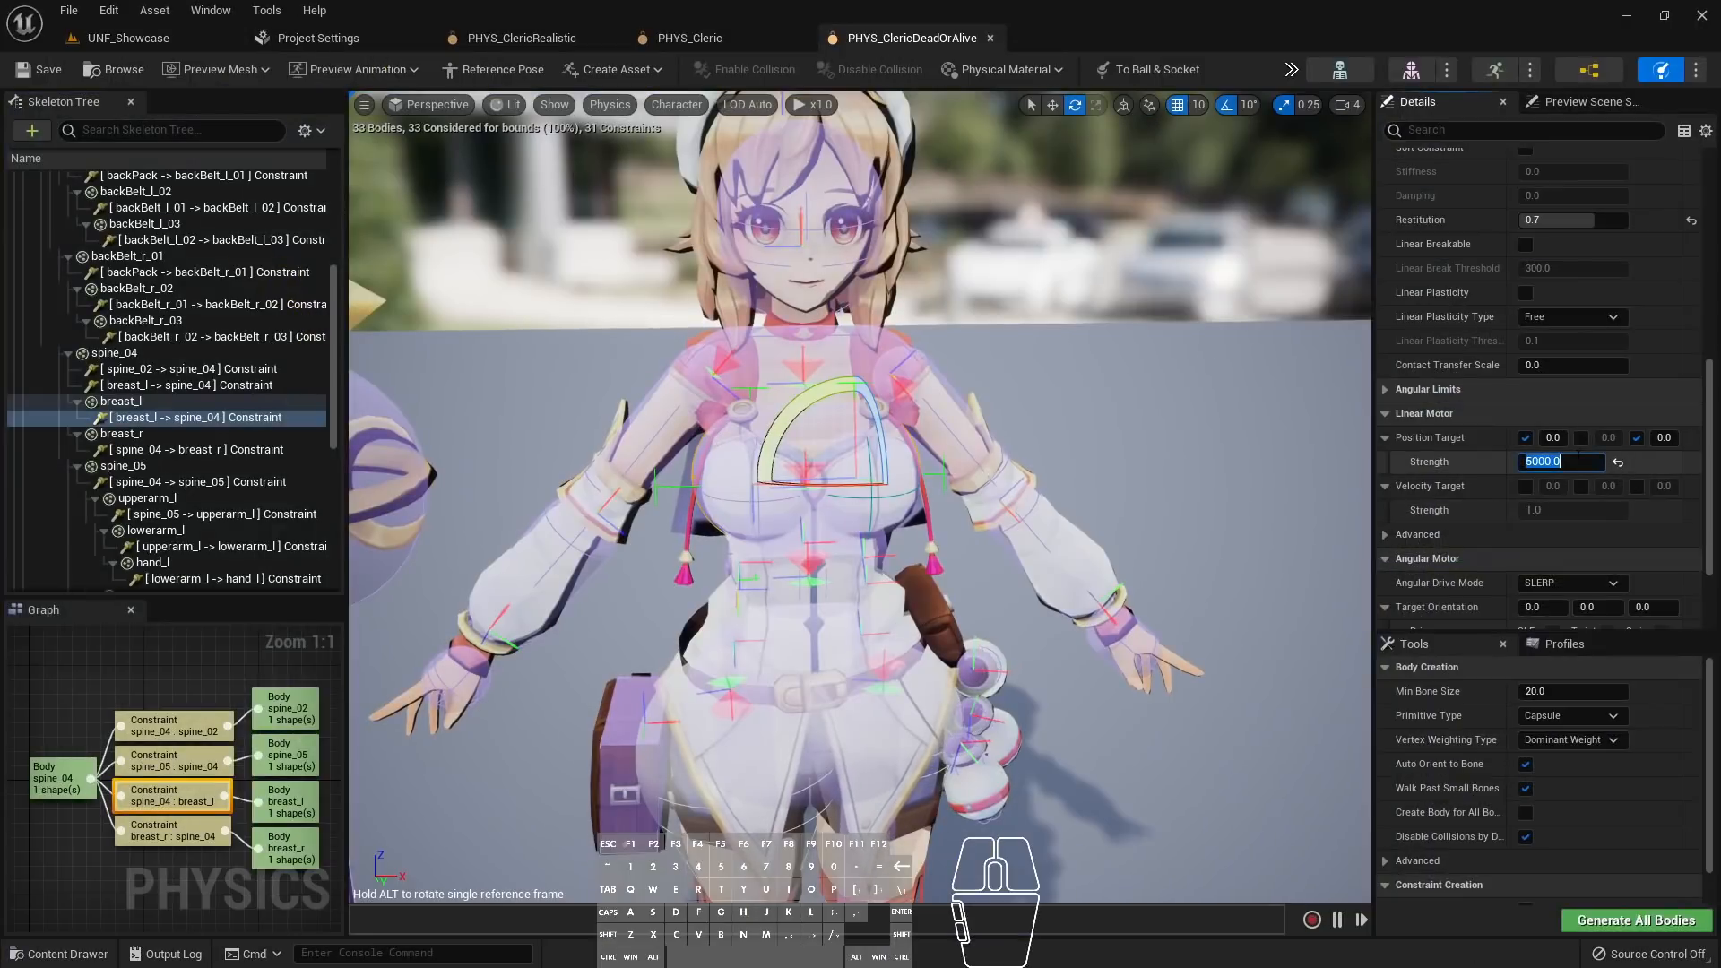
pyautogui.write('50')
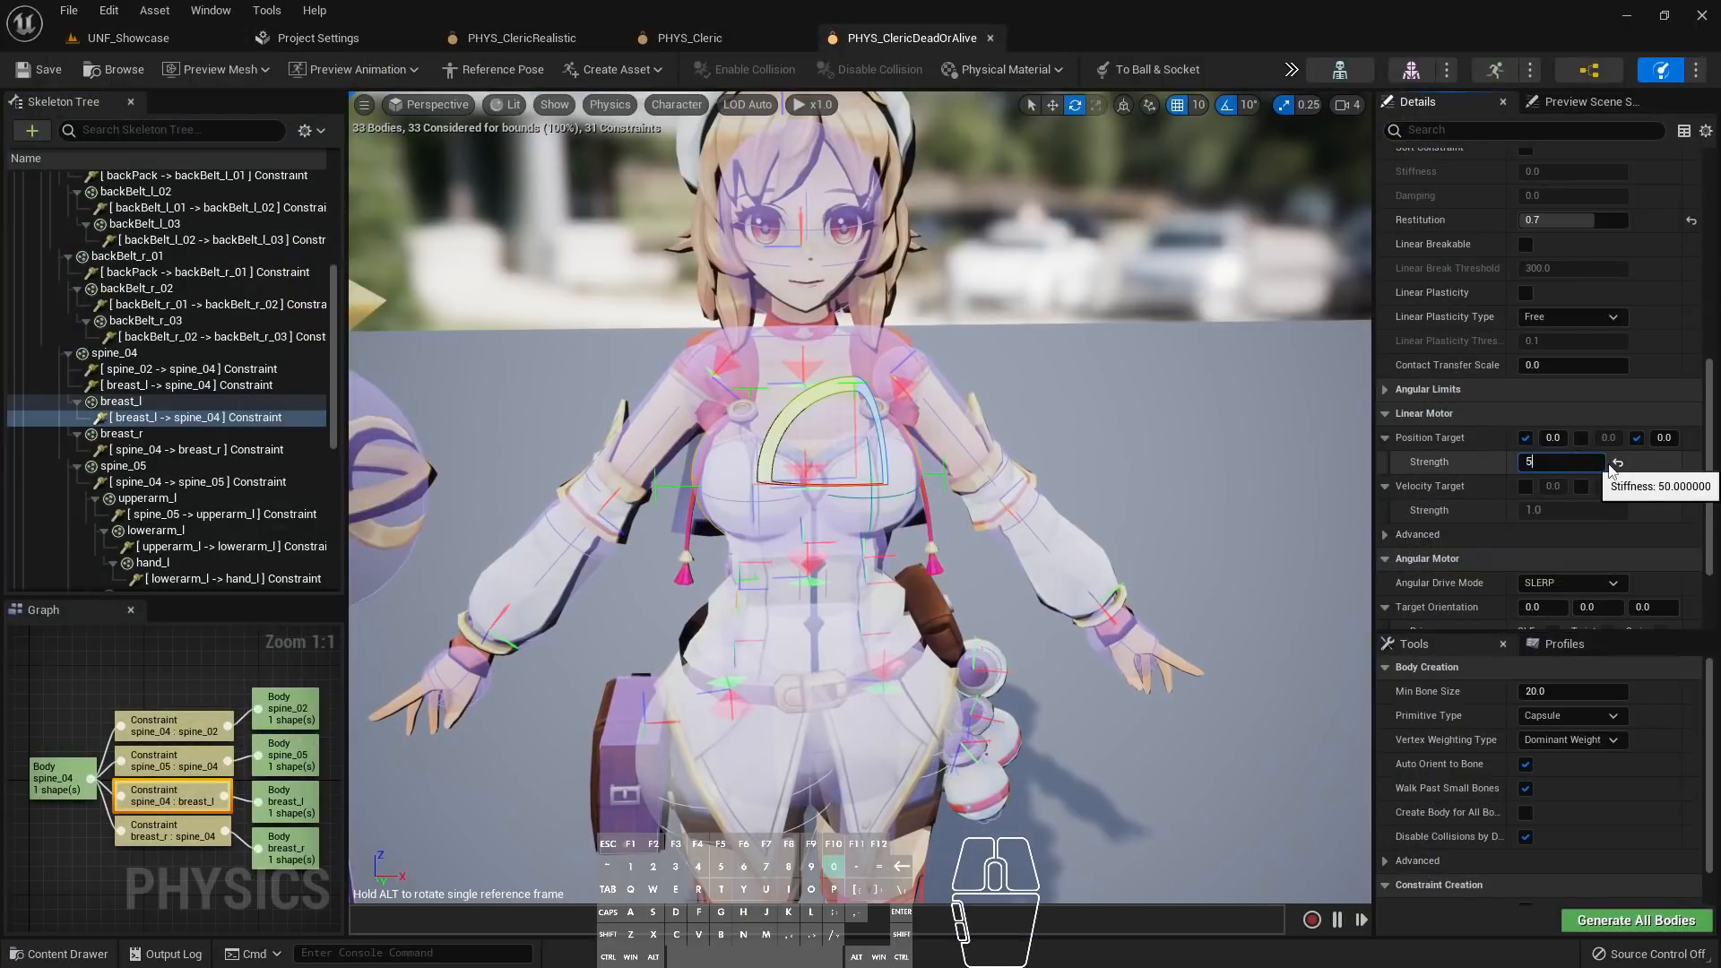
pyautogui.press('Return')
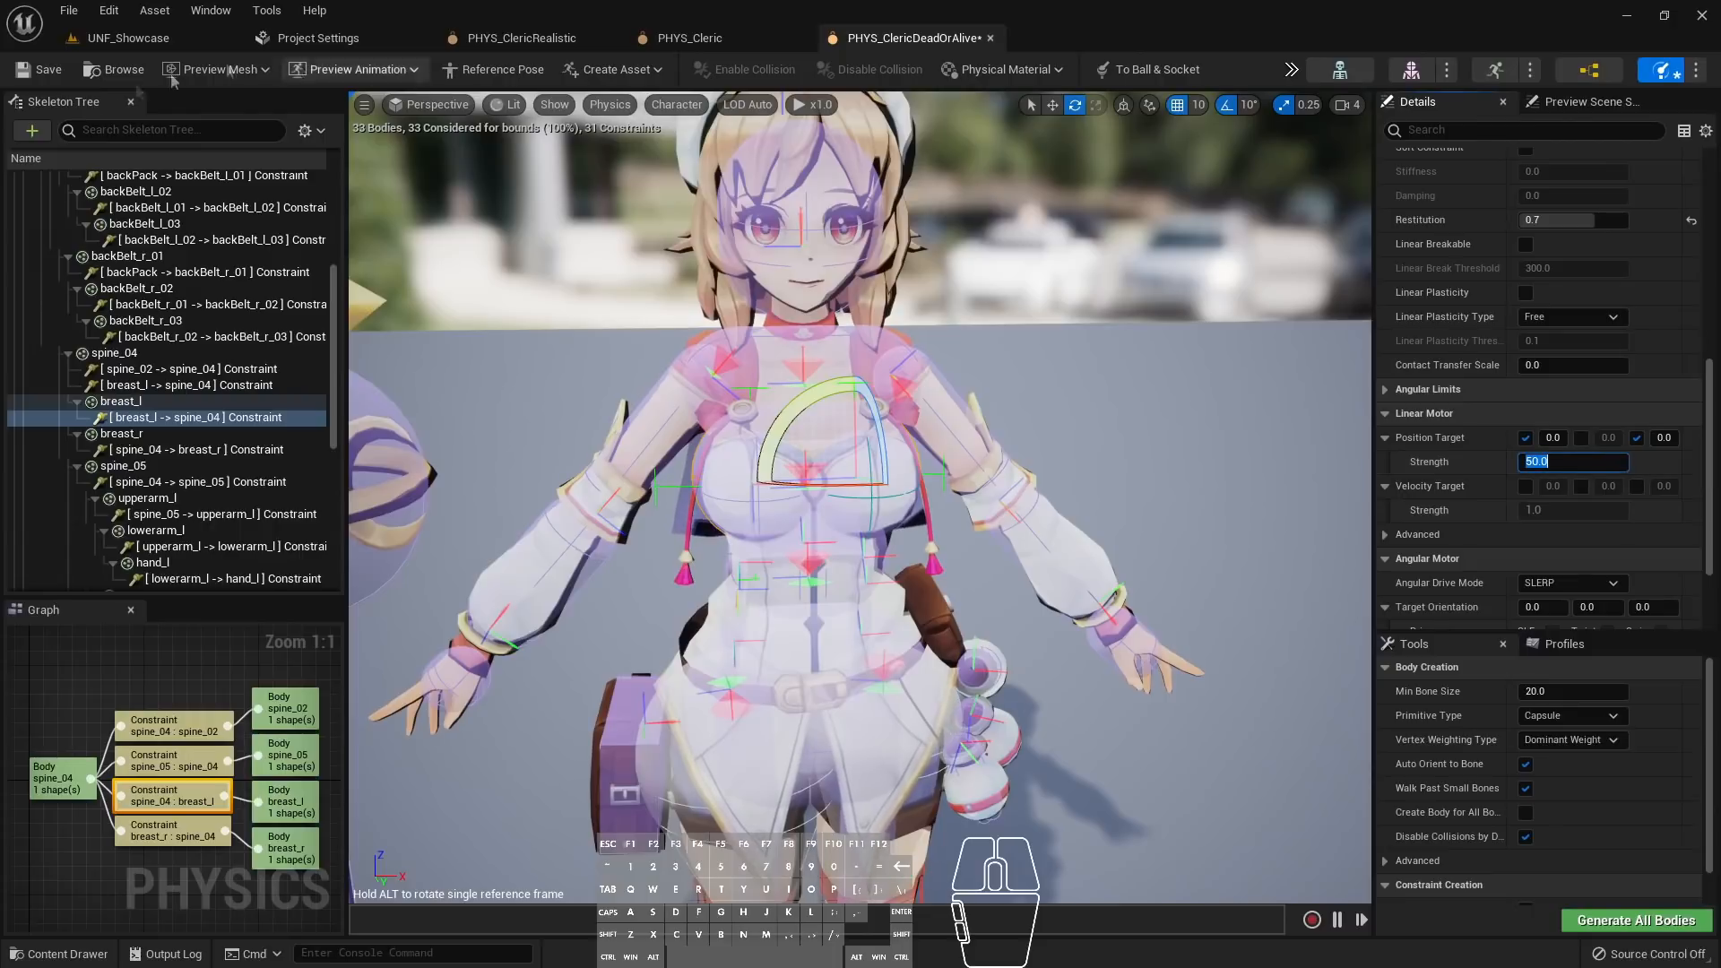
pyautogui.click(43, 69)
# Simulate the UNF_Showcase level and inspect the Dead or Alive character's chest motion
pyautogui.click(124, 44)
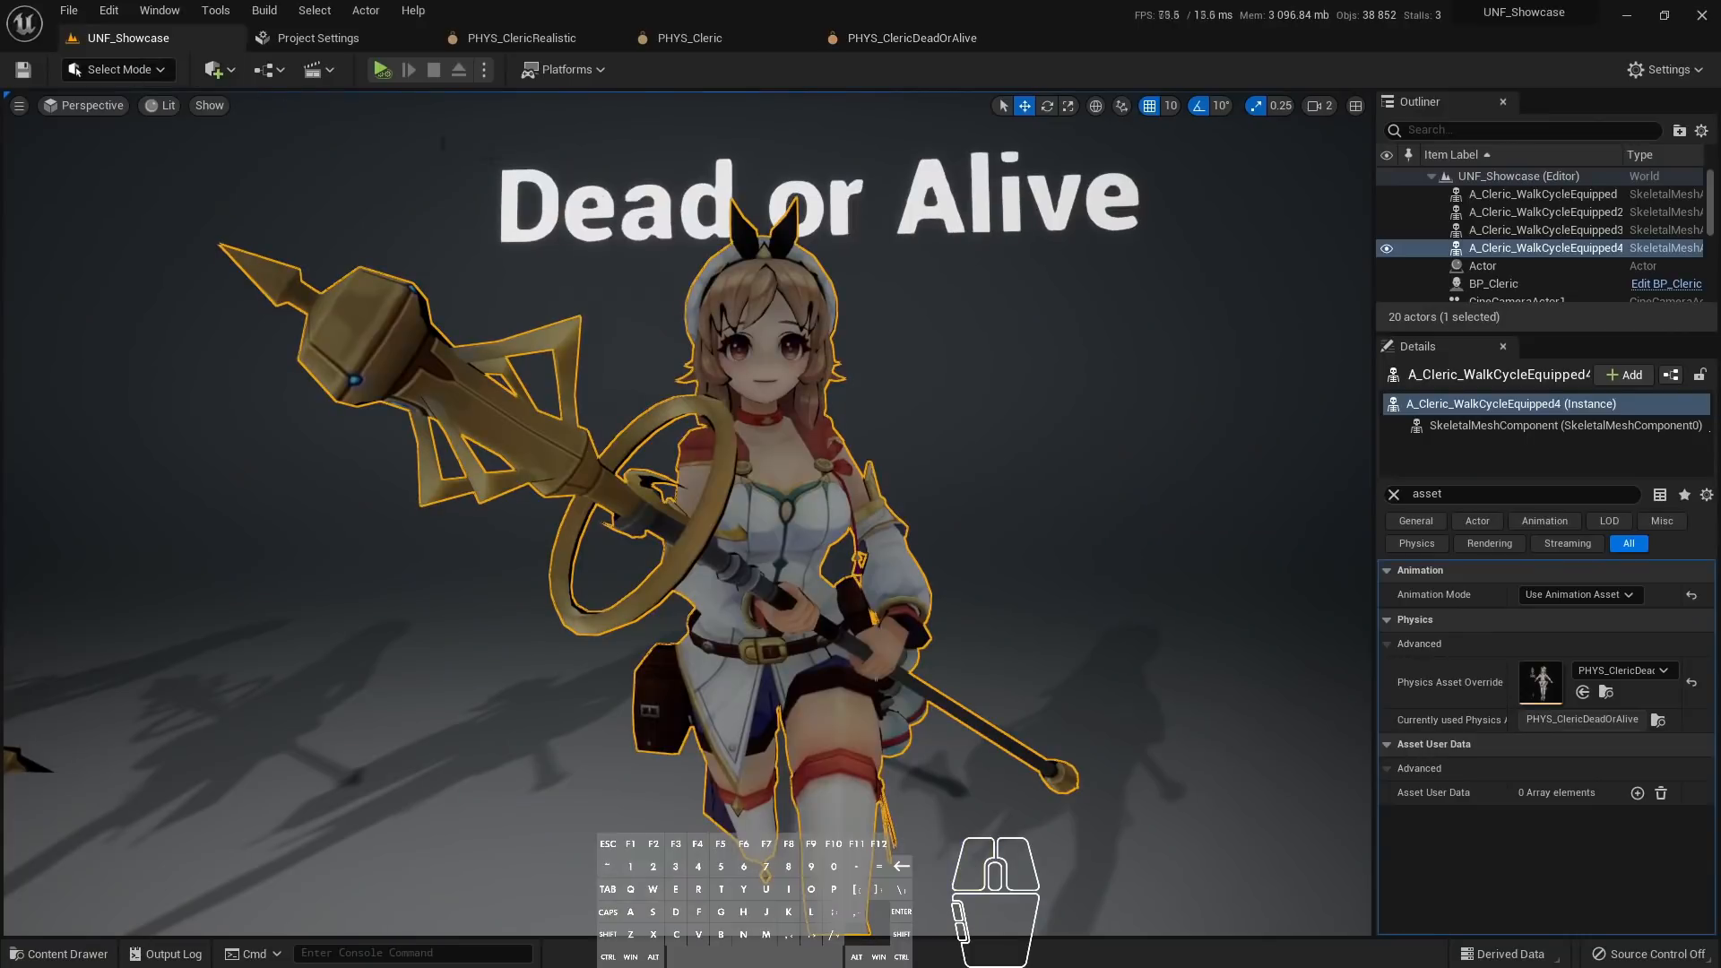
pyautogui.rightClick(939, 392)
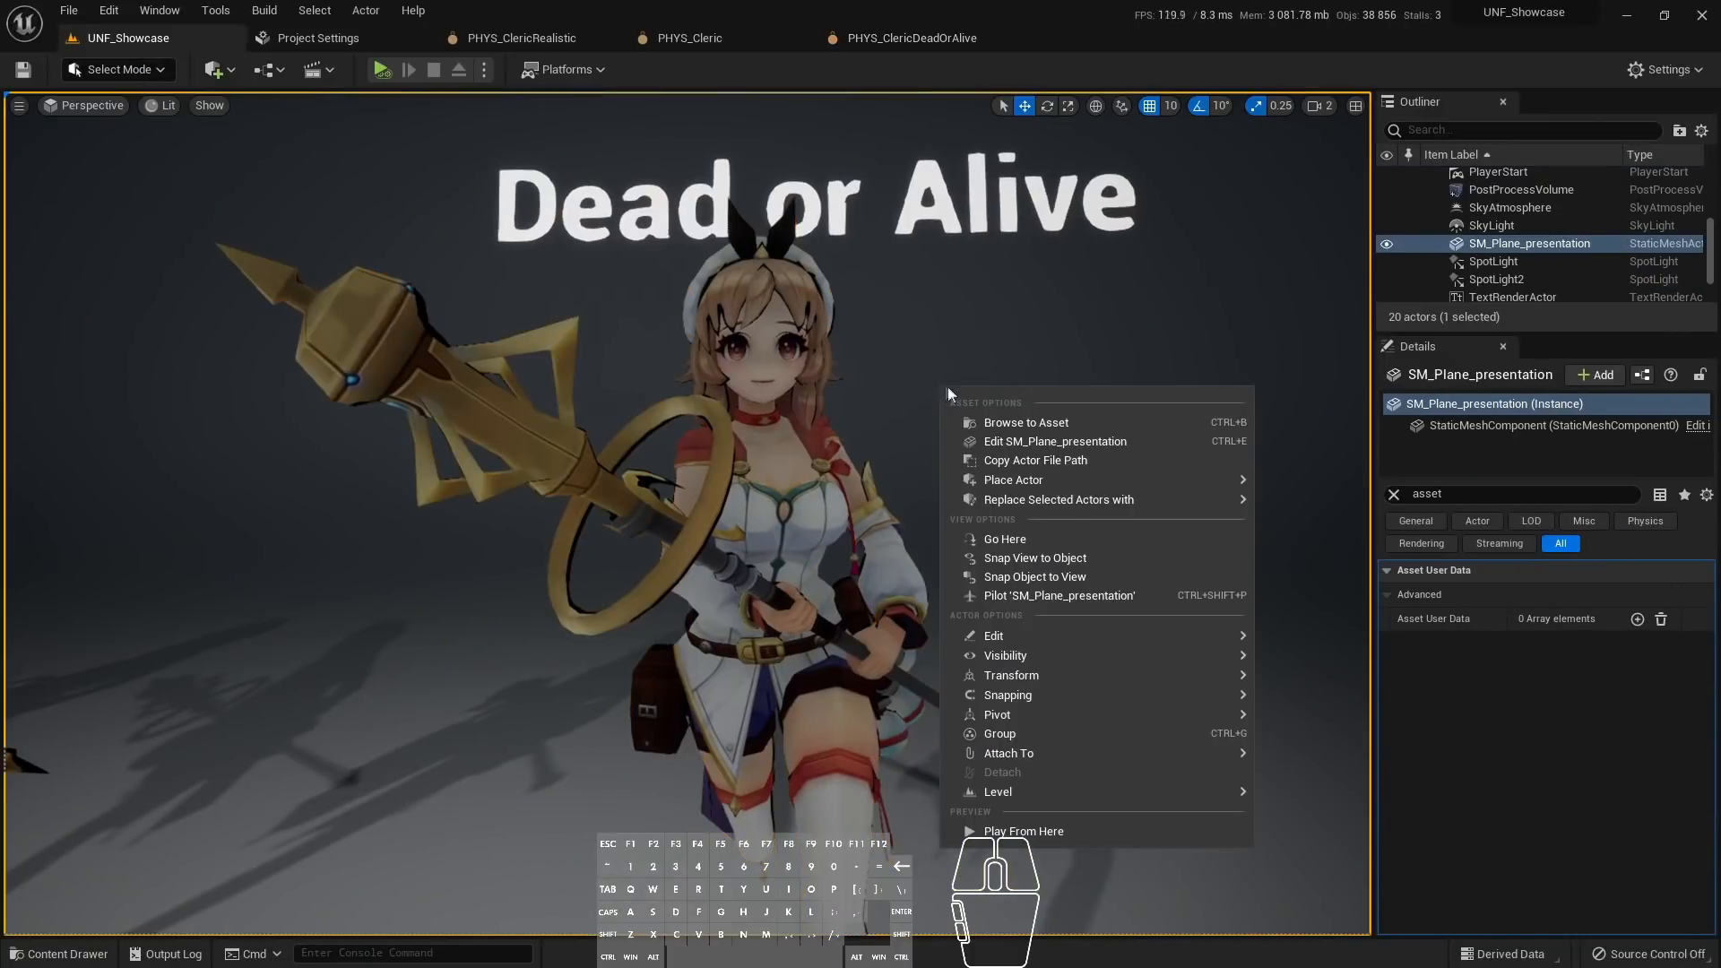
pyautogui.click(907, 371)
pyautogui.hotkey('alt', 'p')
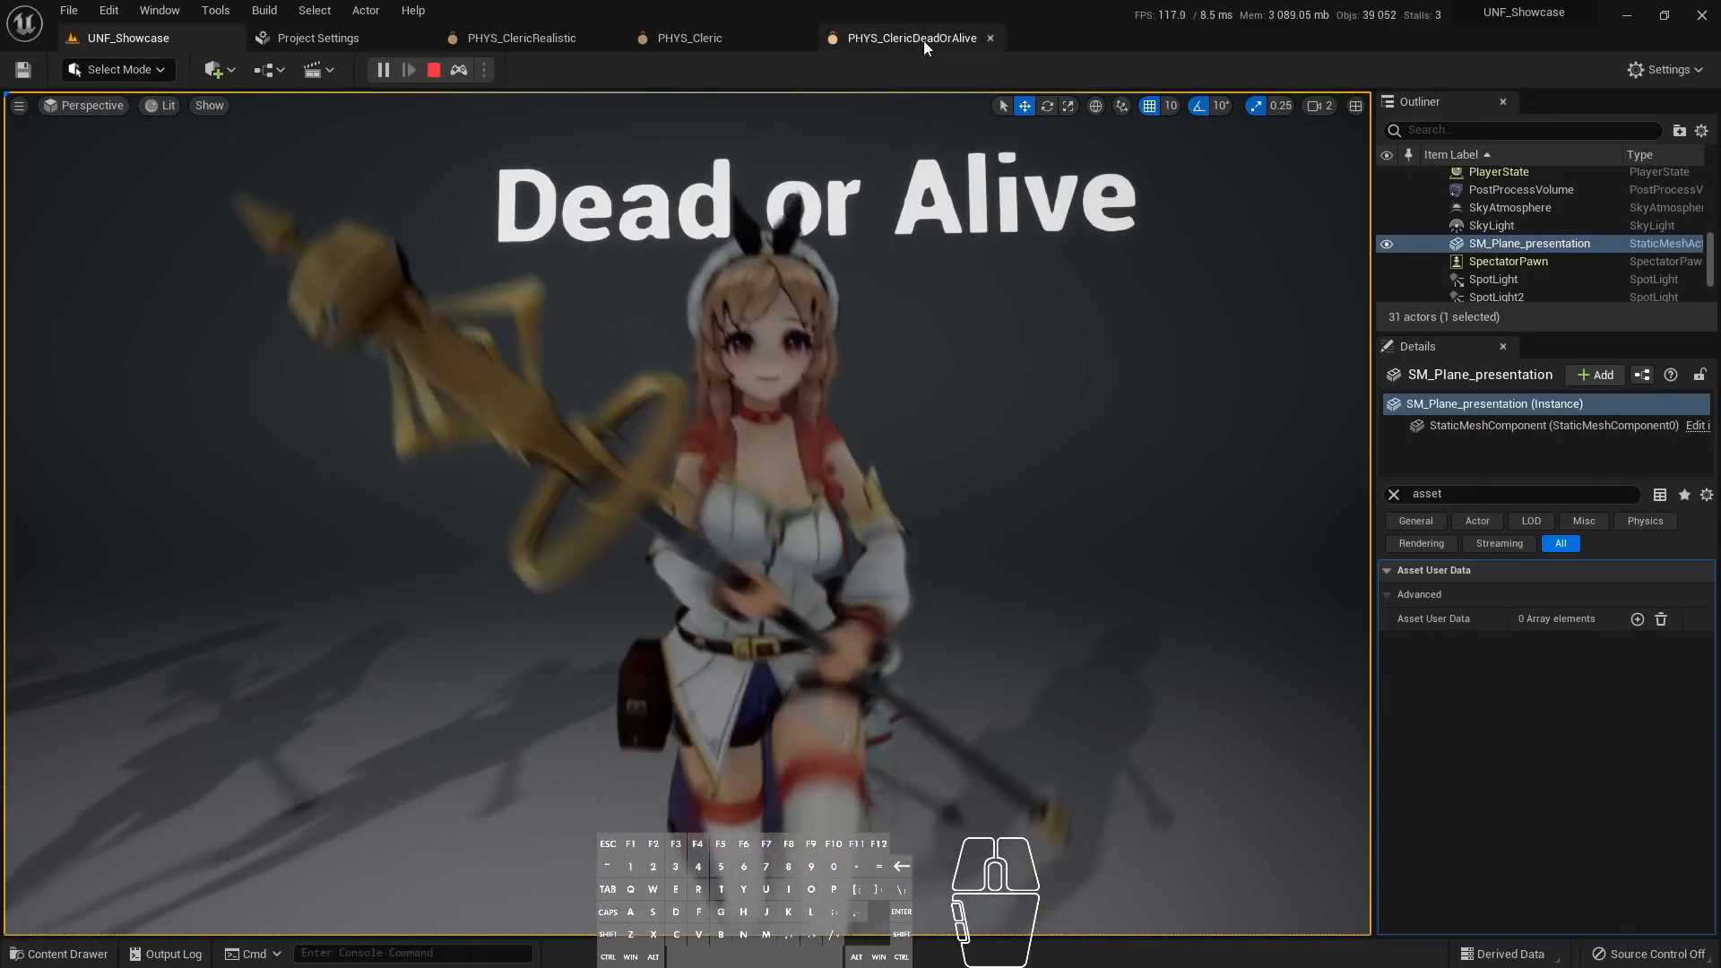
# Set the linear motor position target strength of the breast_l to spine_04 constraint in PHYS_ClericDeadOrAlive to 625 and save the asset
pyautogui.click(924, 39)
pyautogui.click(1573, 462)
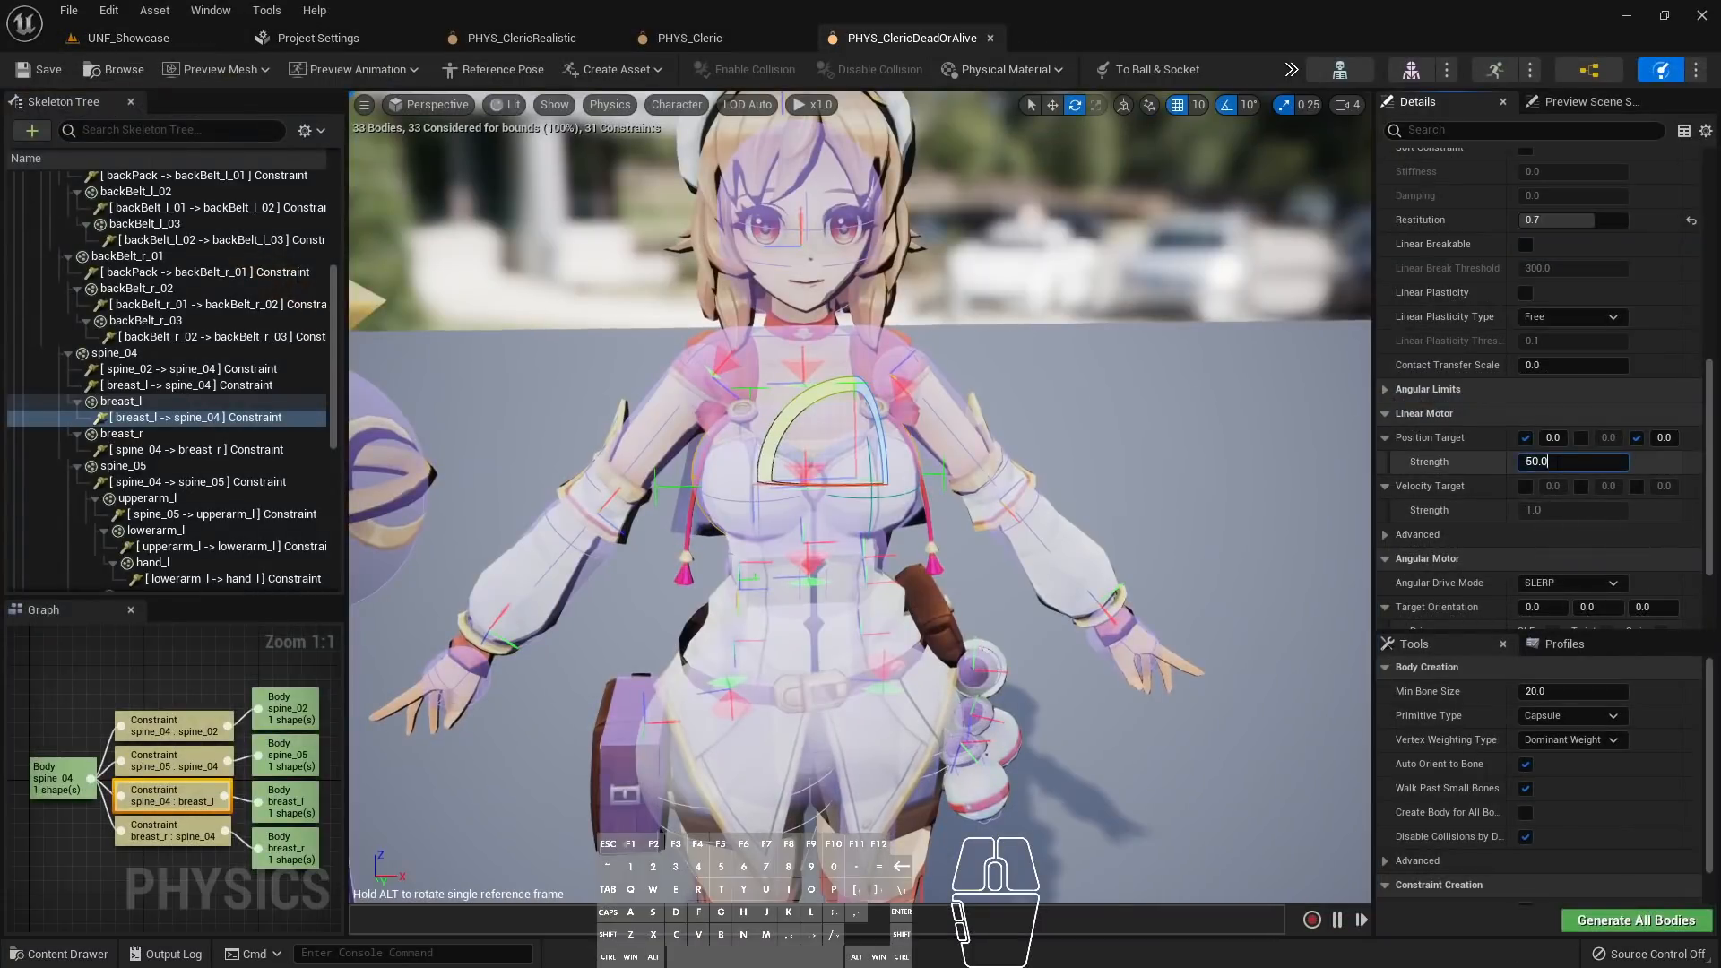
pyautogui.hotkey('ctrl', 'z')
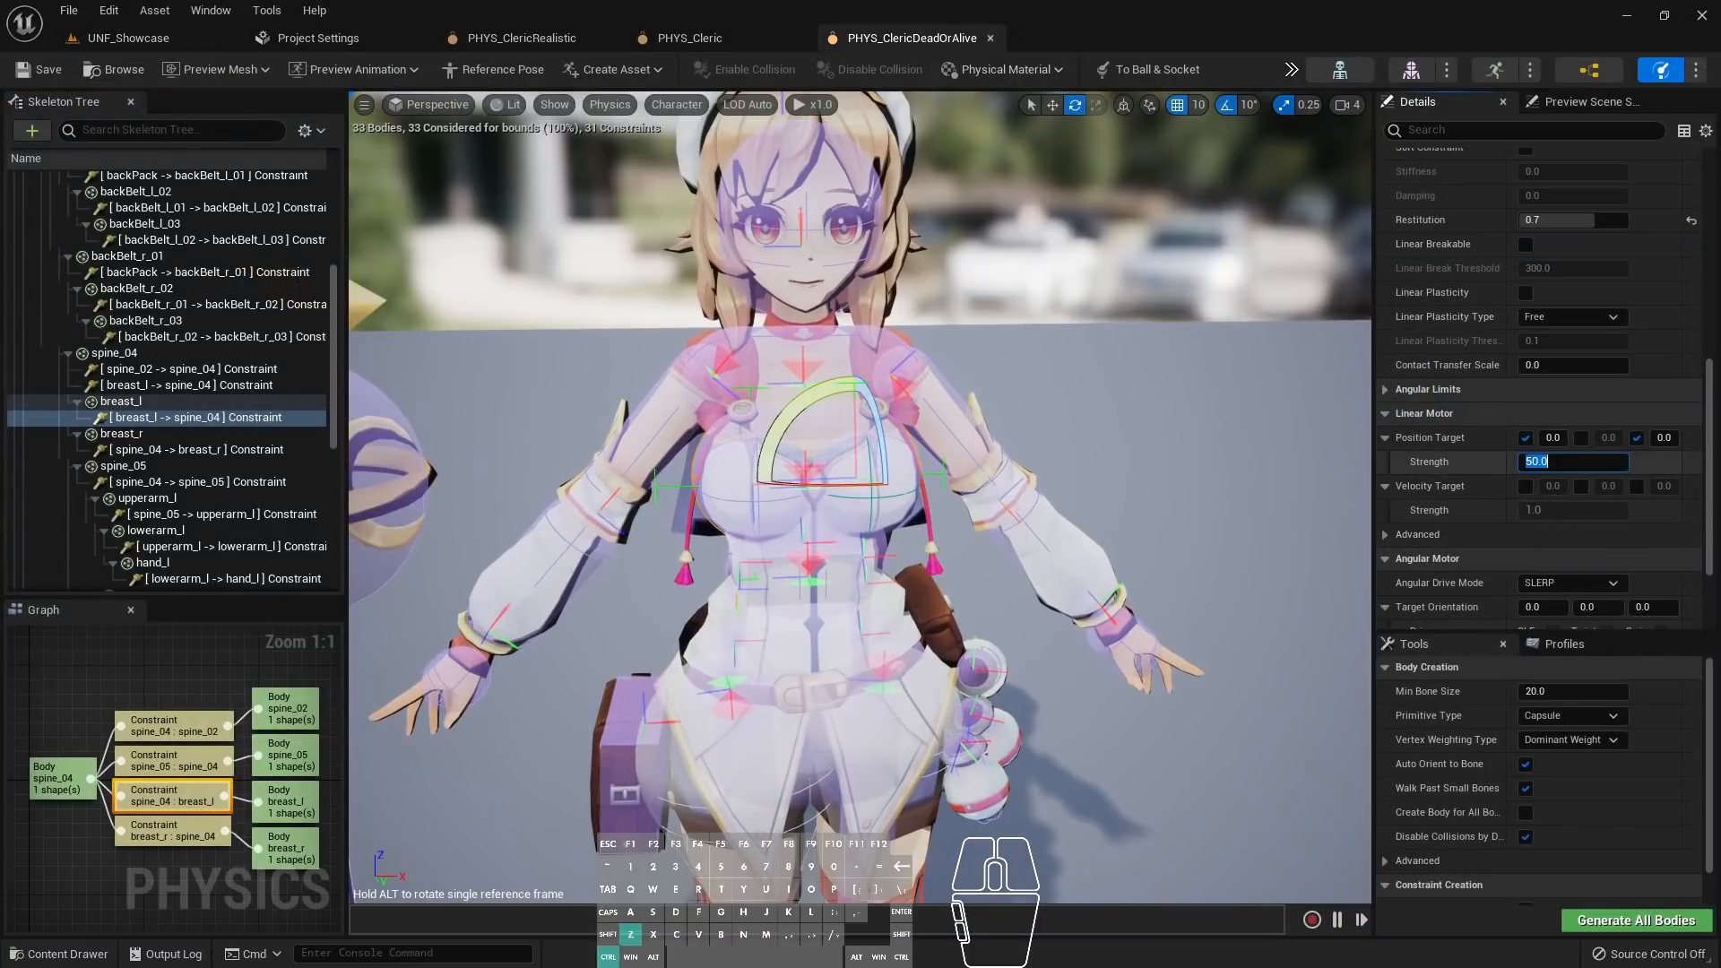
pyautogui.hotkey('ctrl', 'z')
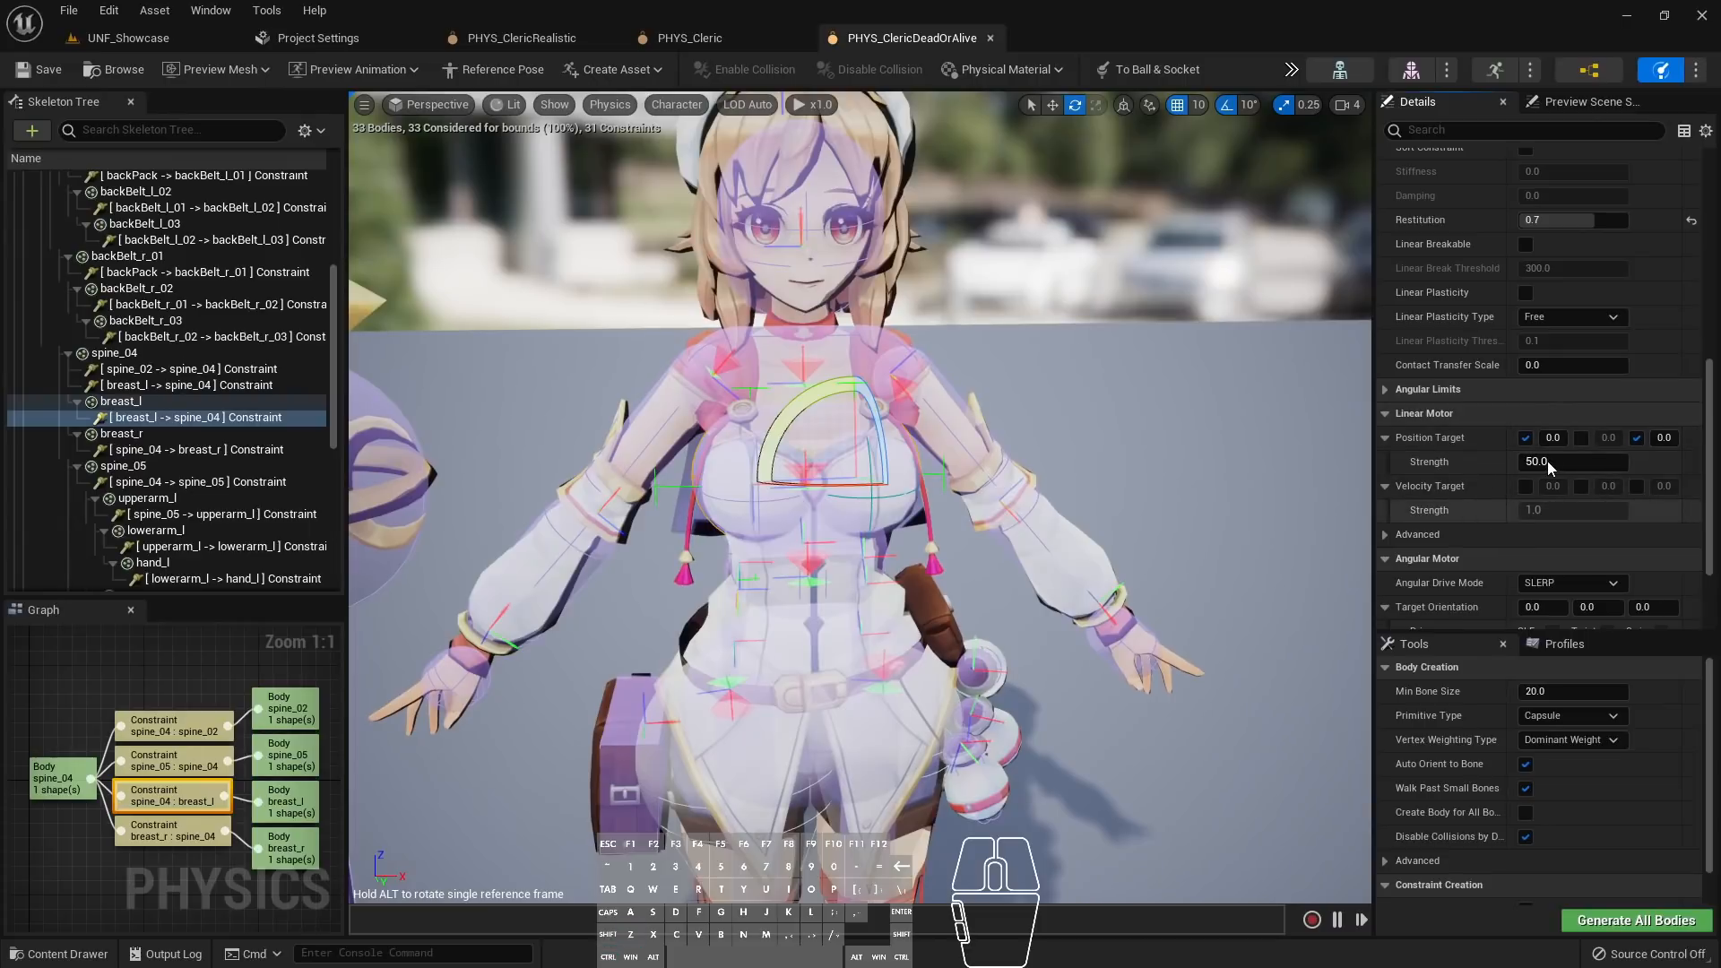
pyautogui.moveTo(1547, 461); pyautogui.dragTo(1604, 461)
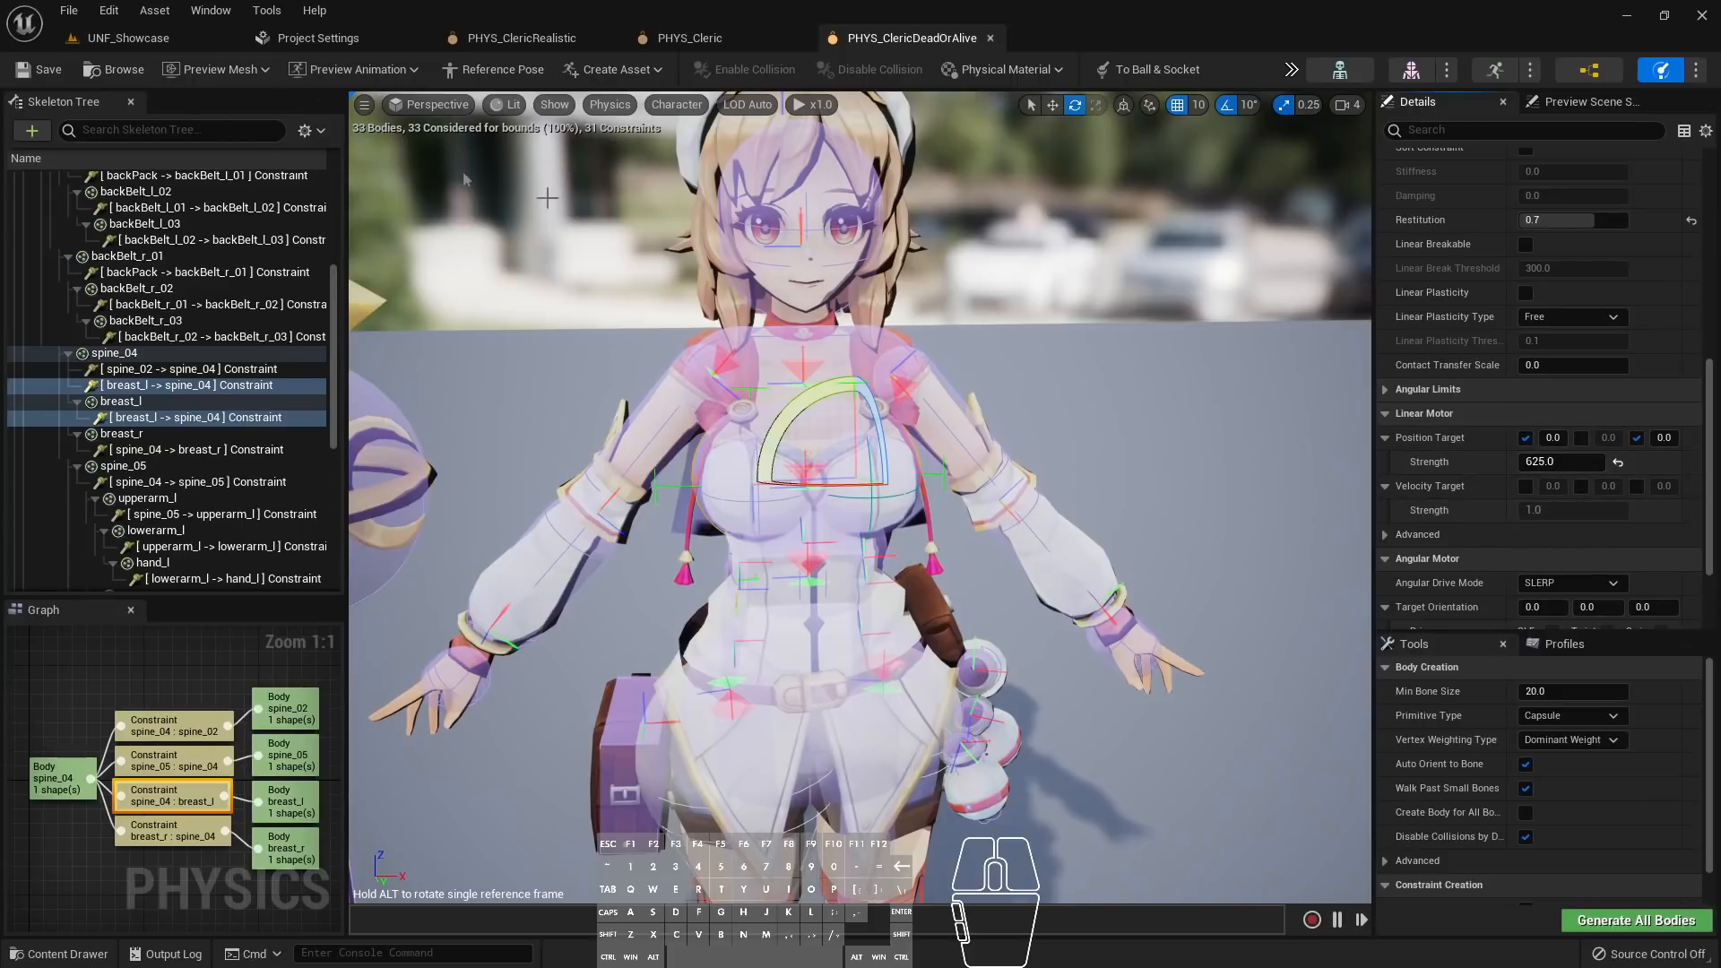
pyautogui.click(45, 70)
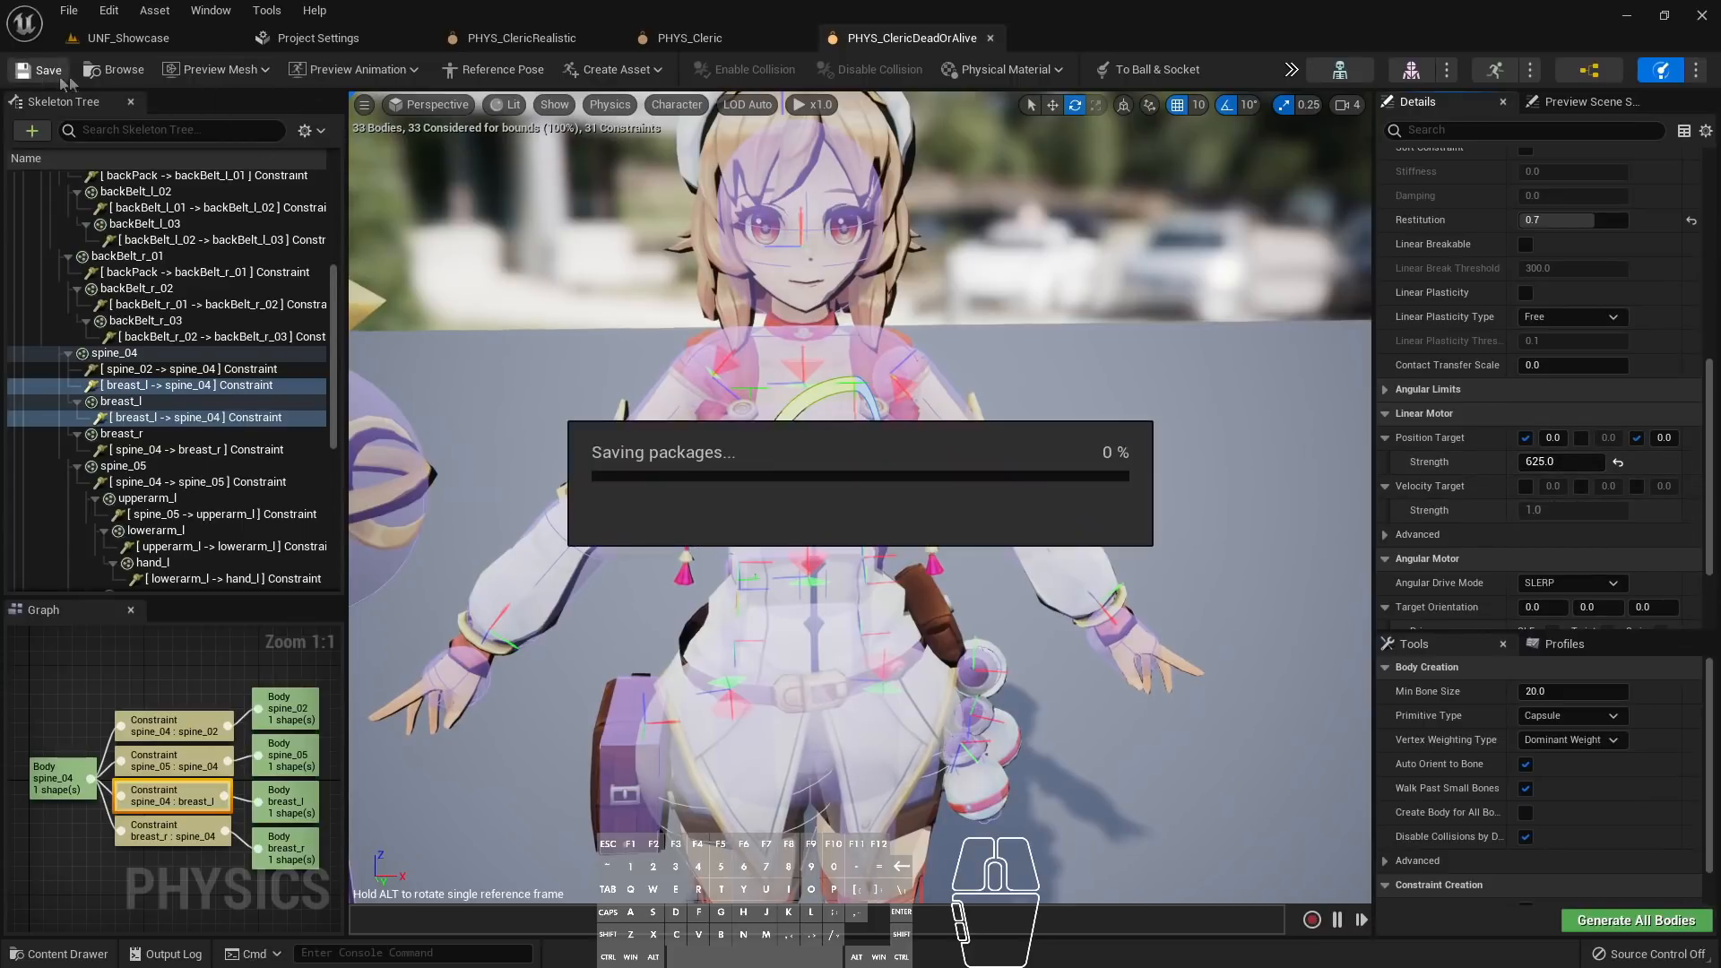
# Simulate the UNF_Showcase level, inspect the Dead or Alive character, view all four variants together, and stop the simulation
pyautogui.click(133, 39)
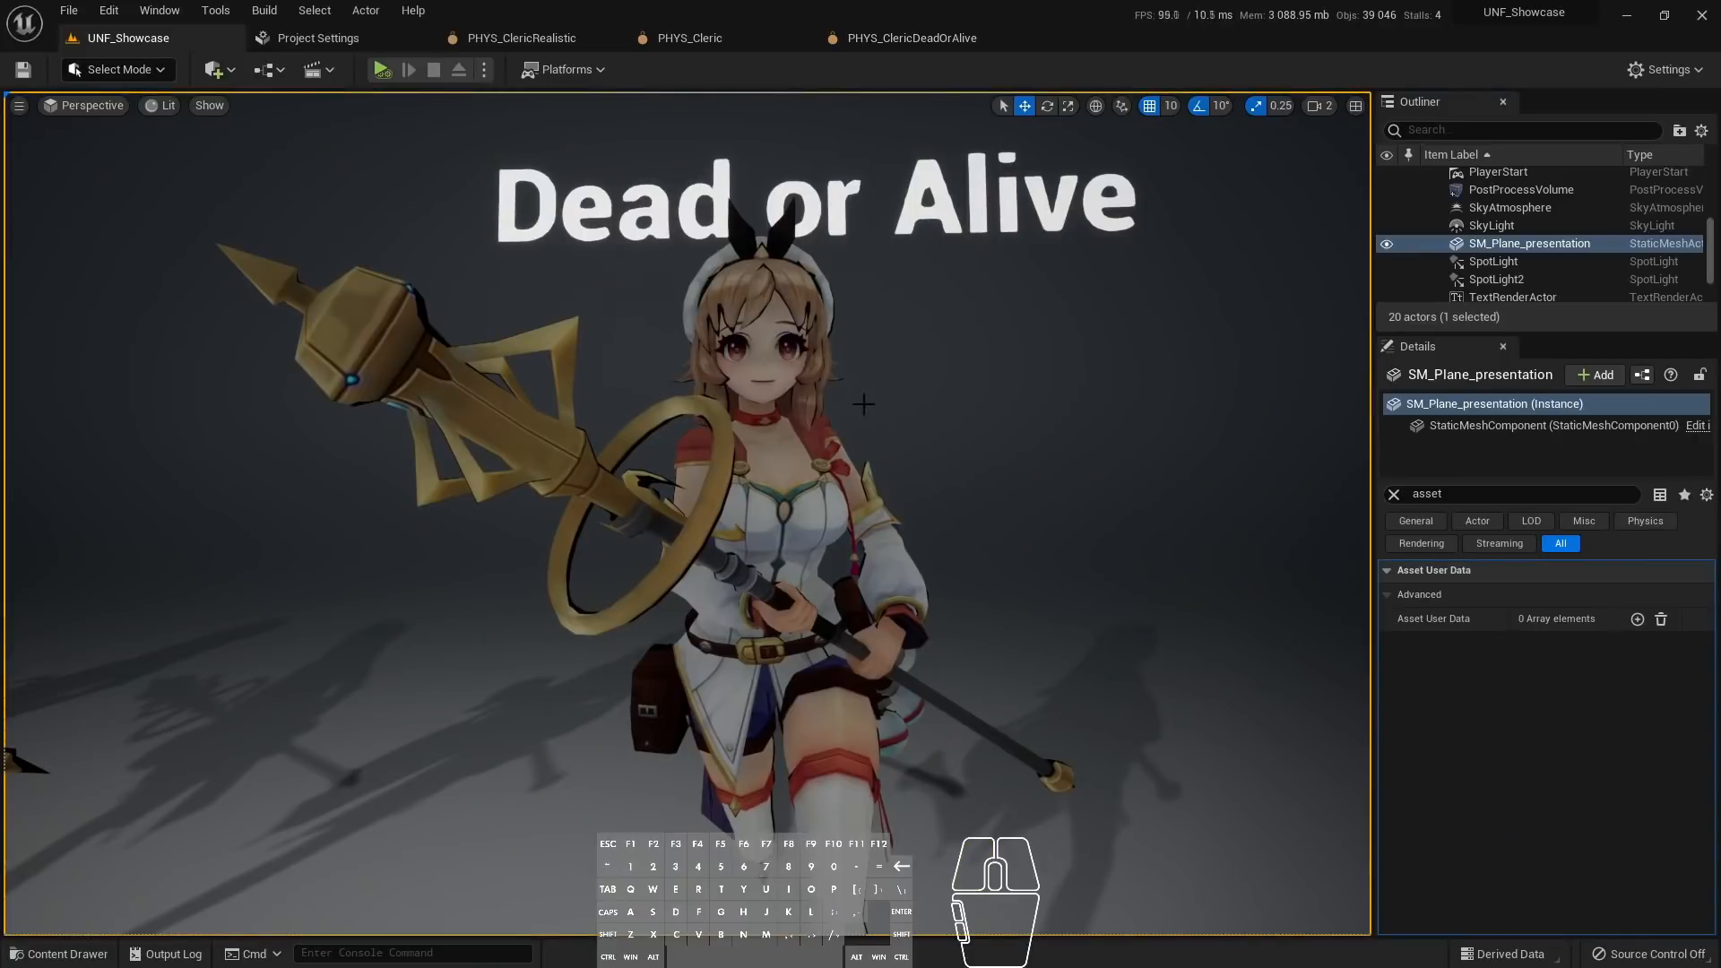
pyautogui.hotkey('alt', 'p')
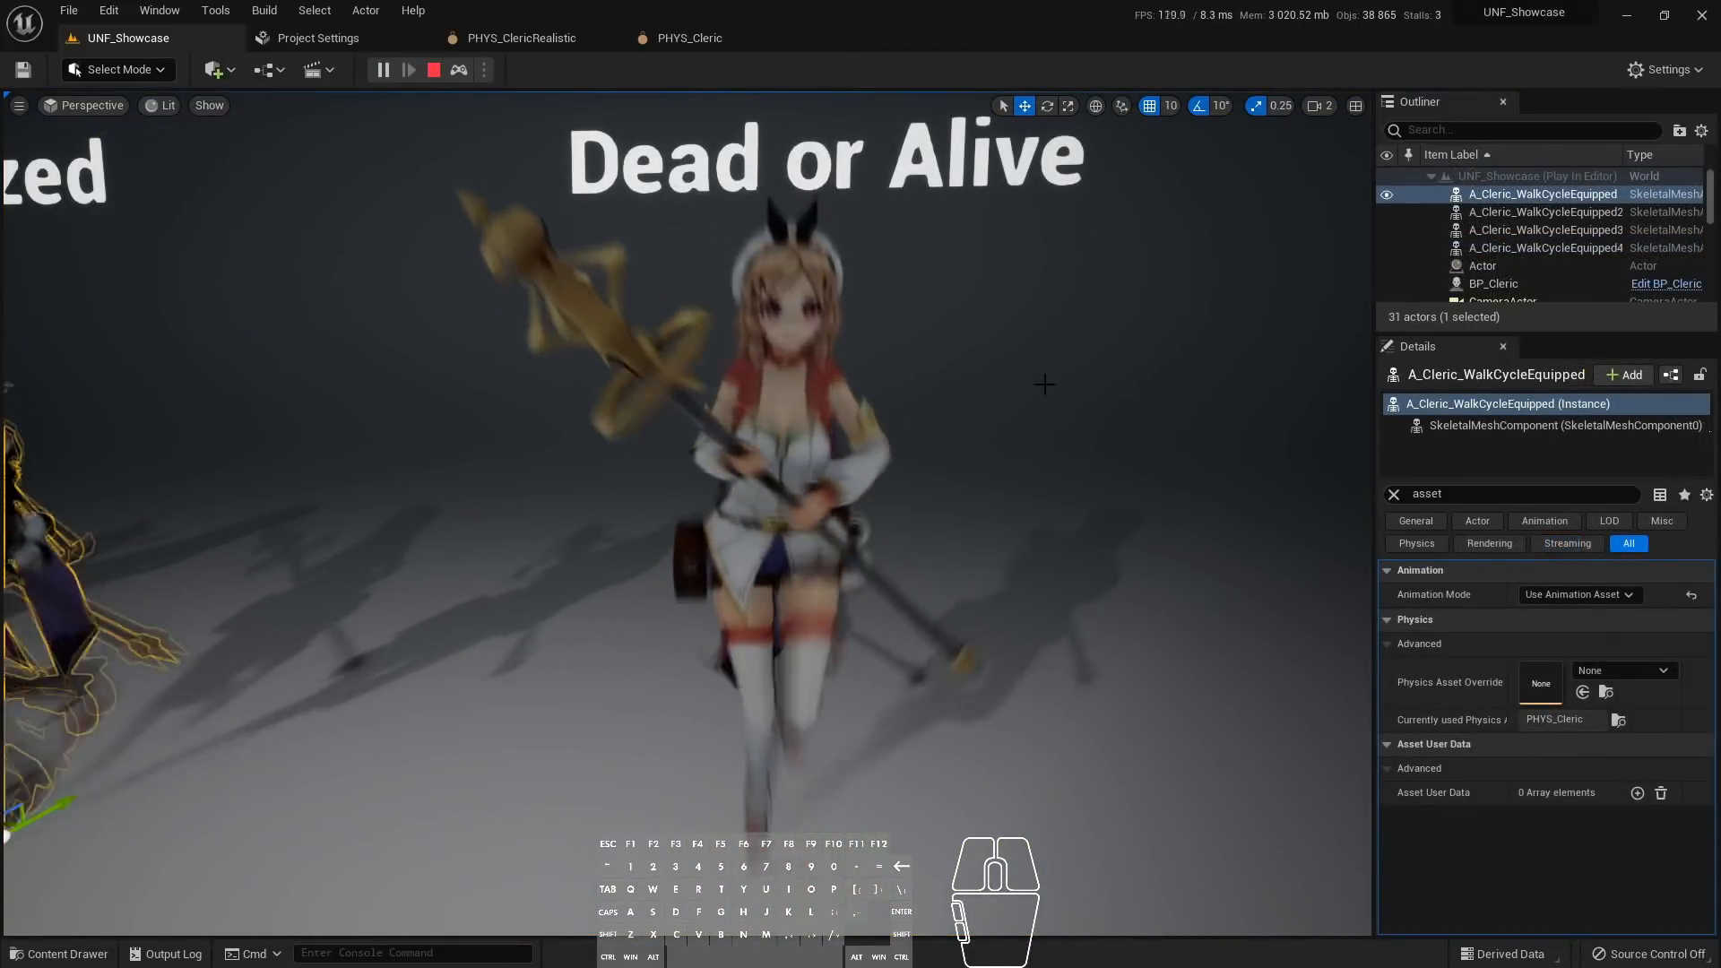
pyautogui.press('s')
pyautogui.moveTo(1045, 383); pyautogui.dragTo(1036, 385, button='right')
pyautogui.press('a')
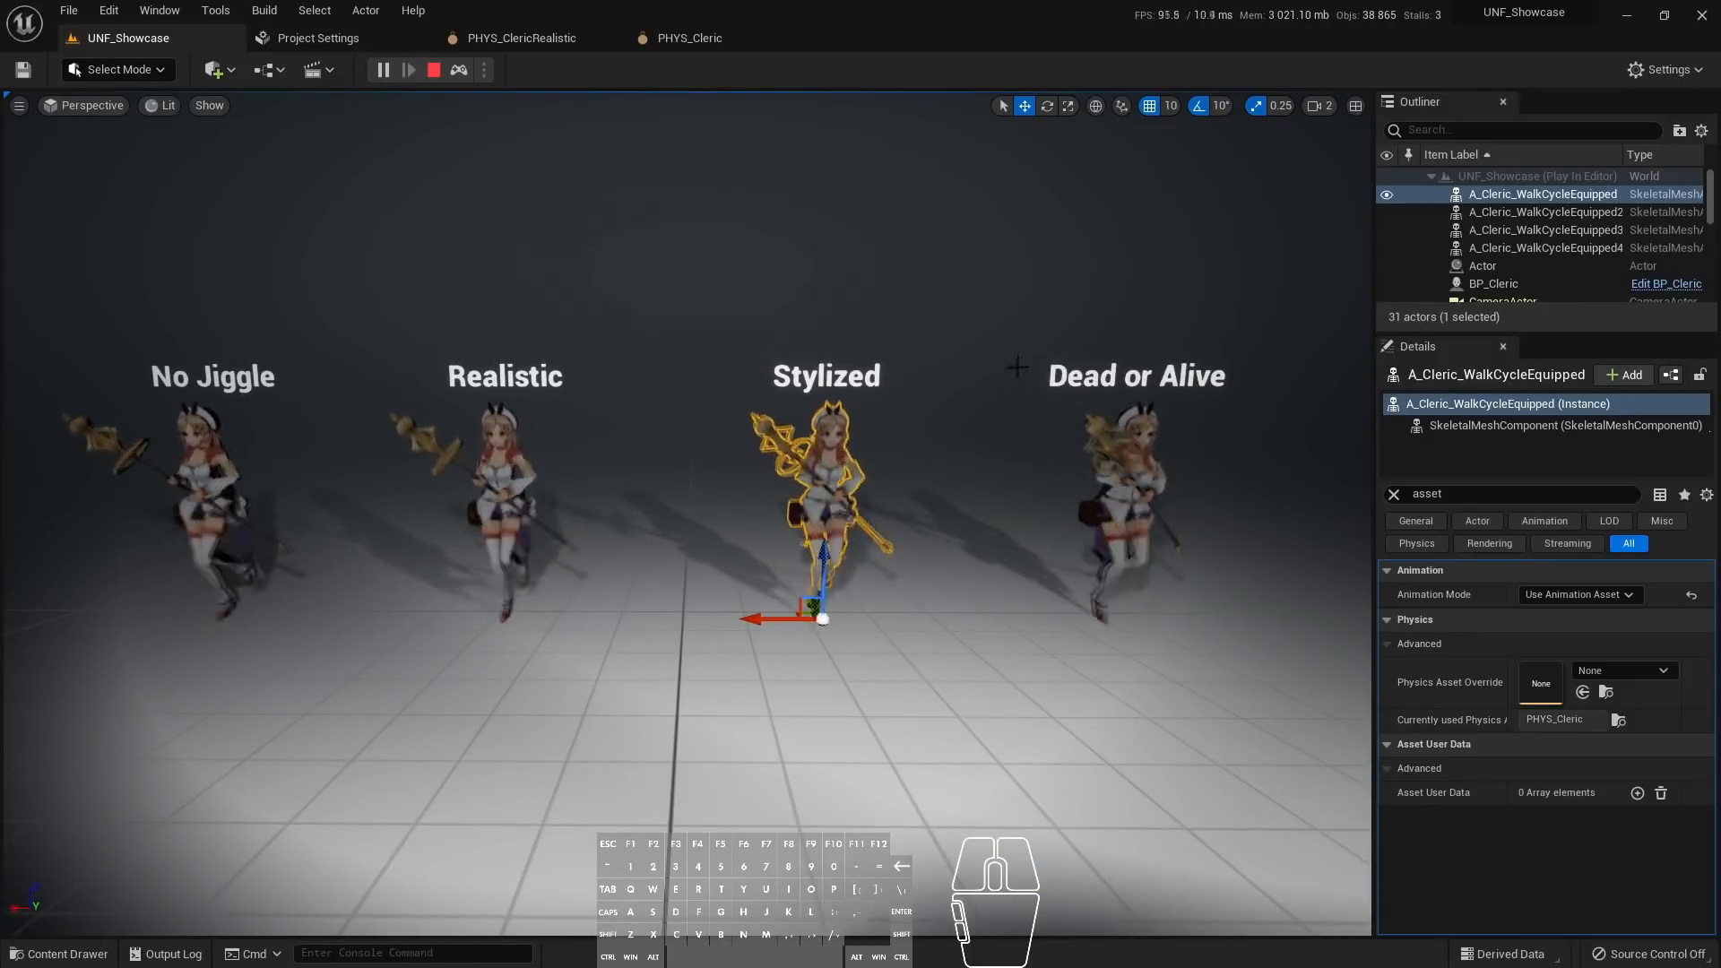
pyautogui.press('h')
pyautogui.moveTo(1006, 443); pyautogui.dragTo(1002, 446, button='right')
pyautogui.press('Escape')
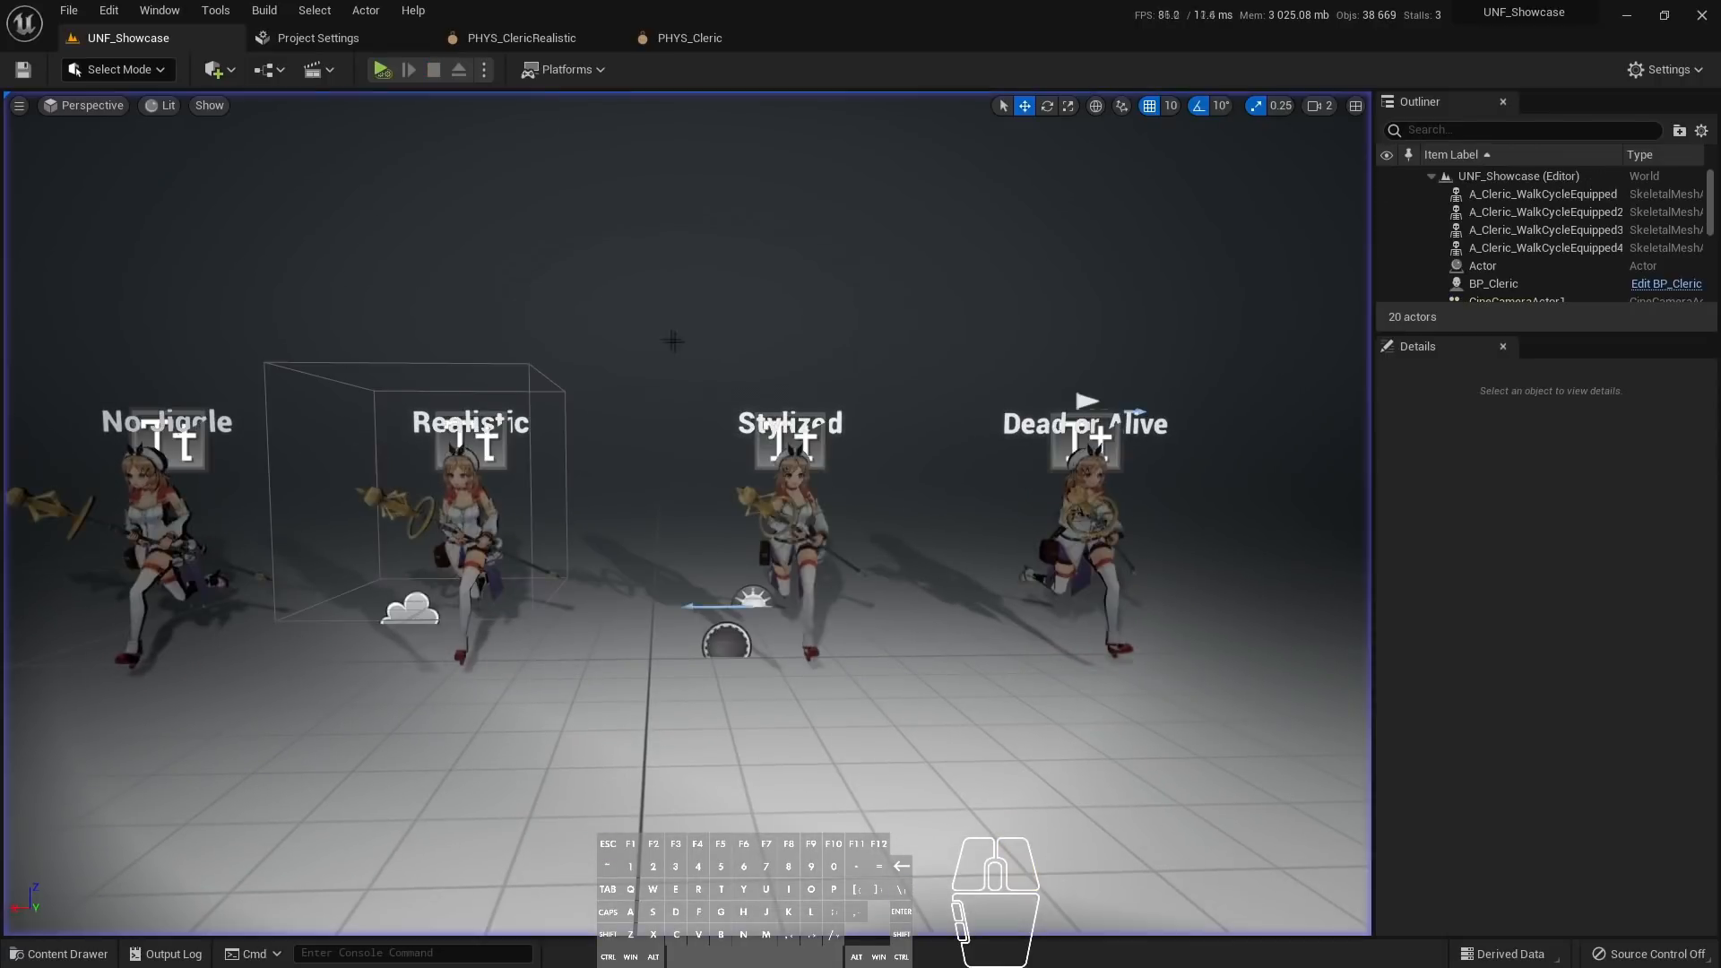
# Run the showcase simulation again and compare the motion of the No Jiggle, Realistic, Stylized and Dead or Alive characters
pyautogui.click(382, 71)
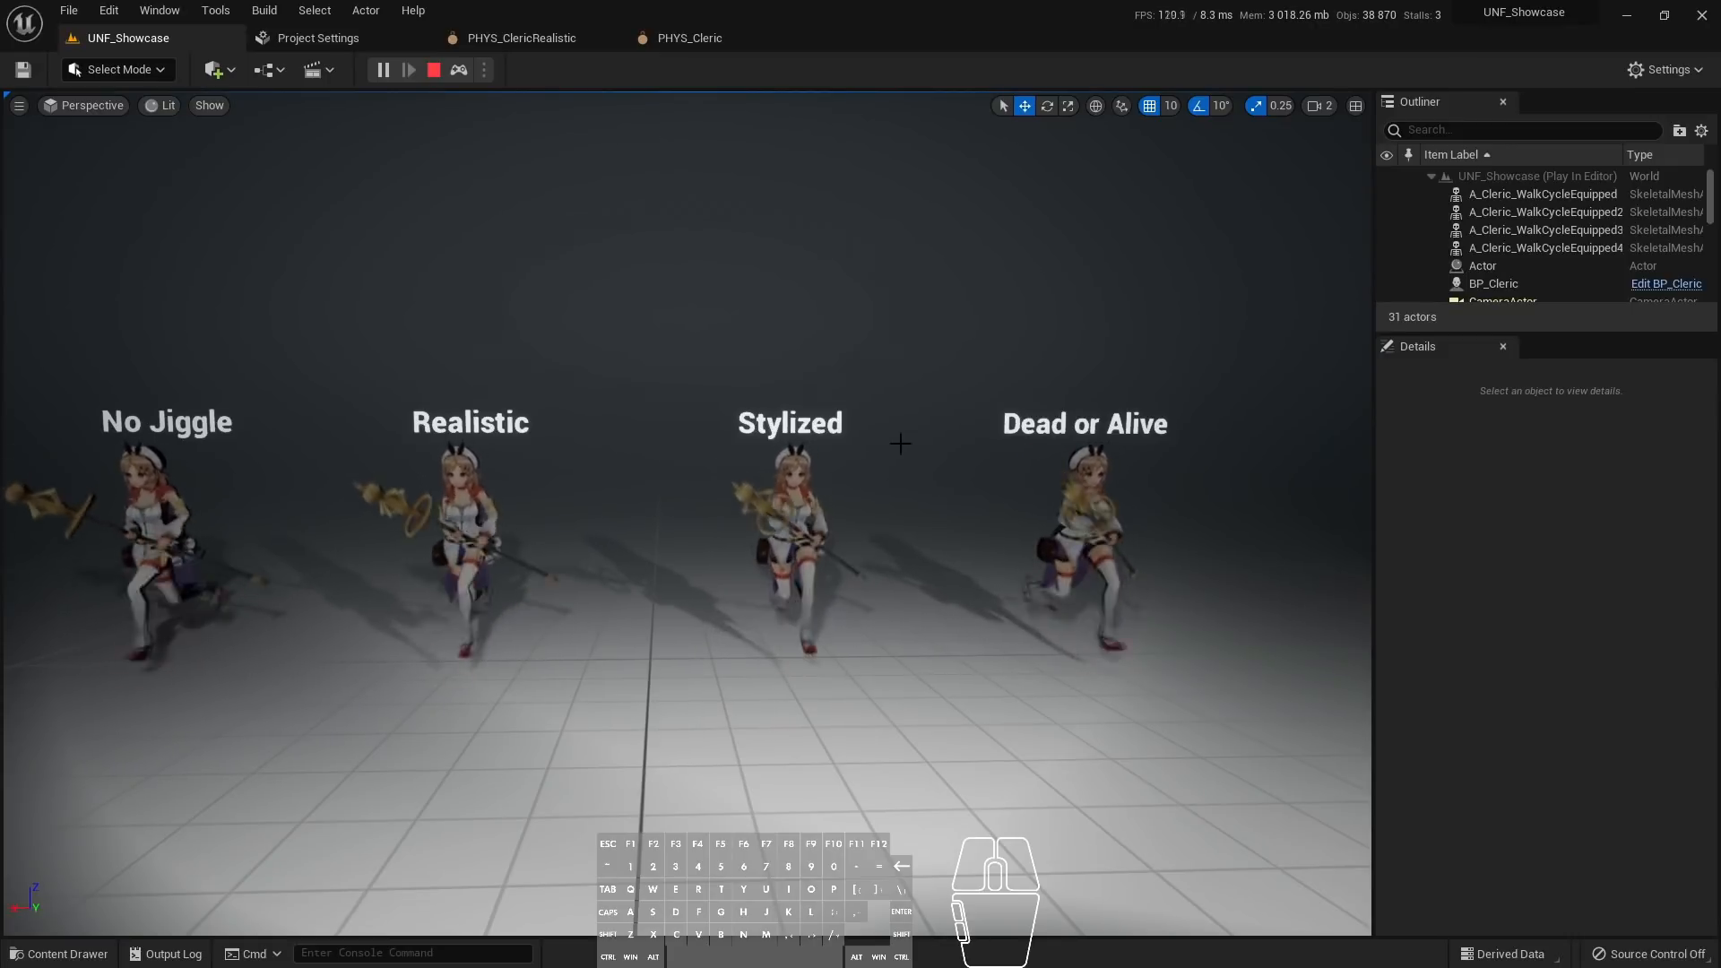
pyautogui.moveTo(865, 482); pyautogui.dragTo(834, 499, button='right')
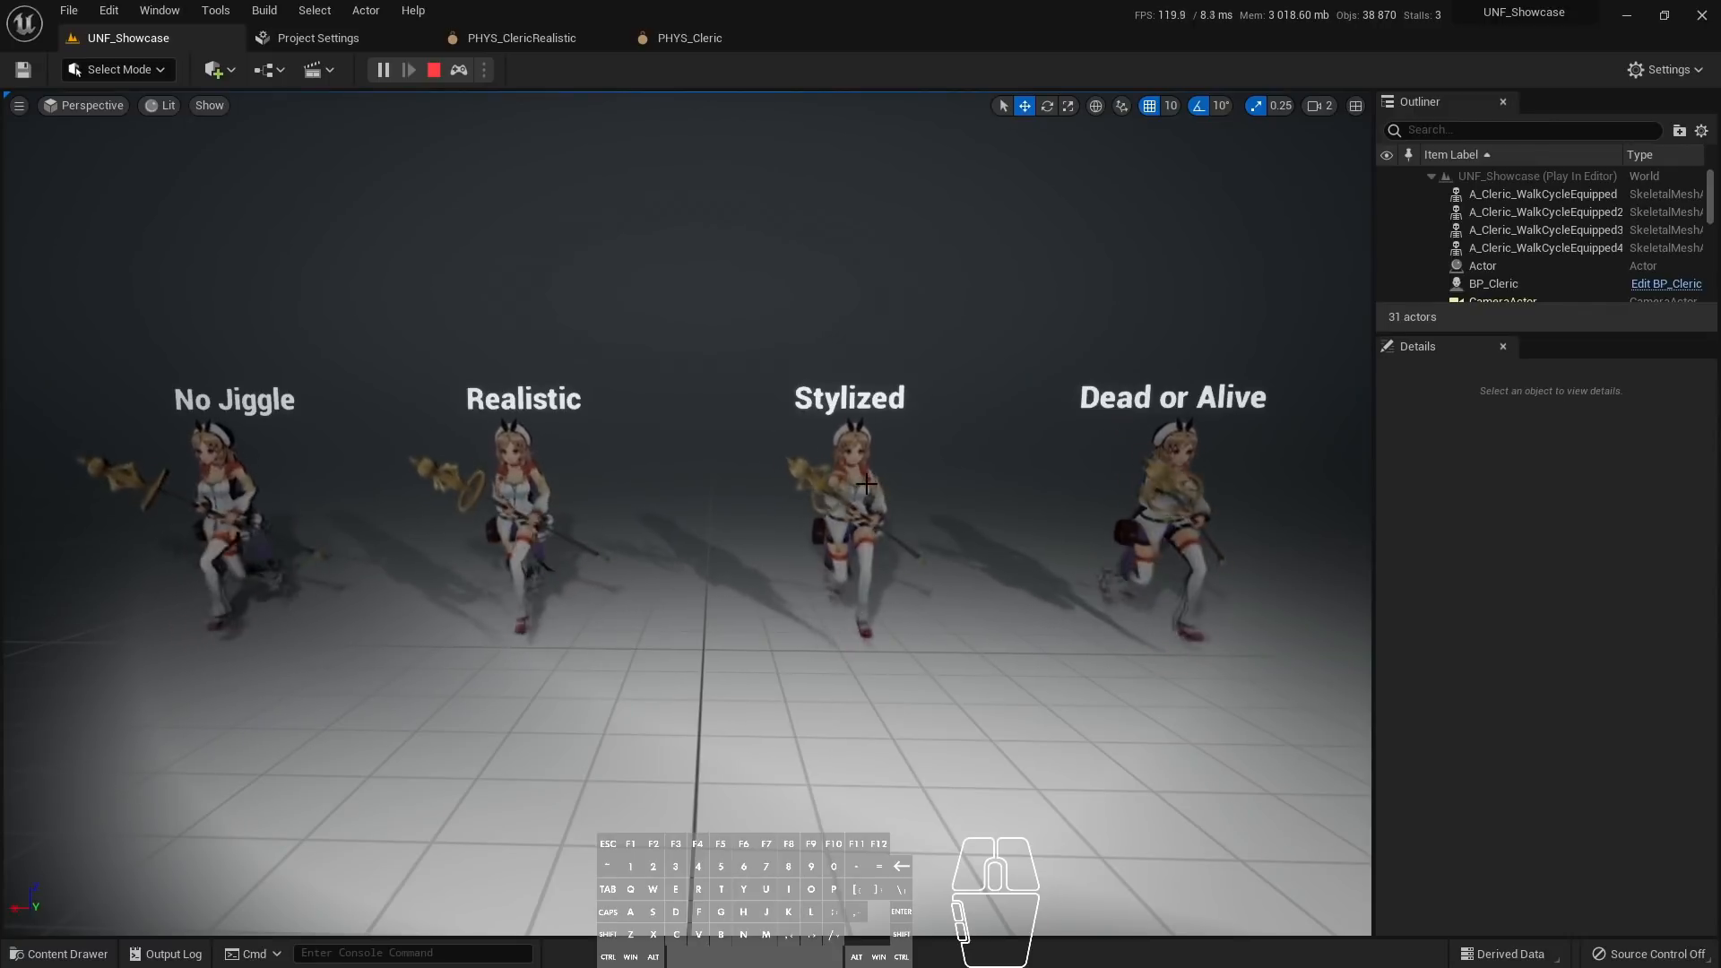
pyautogui.press('w')
pyautogui.moveTo(866, 484); pyautogui.dragTo(866, 484, button='right')
pyautogui.press('d')
pyautogui.press('g')
pyautogui.press('s')
pyautogui.press('g')
pyautogui.moveTo(991, 503); pyautogui.dragTo(991, 503, button='right')
pyautogui.press('a')
pyautogui.press('s')
pyautogui.moveTo(742, 359); pyautogui.dragTo(743, 360, button='right')
pyautogui.press('d')
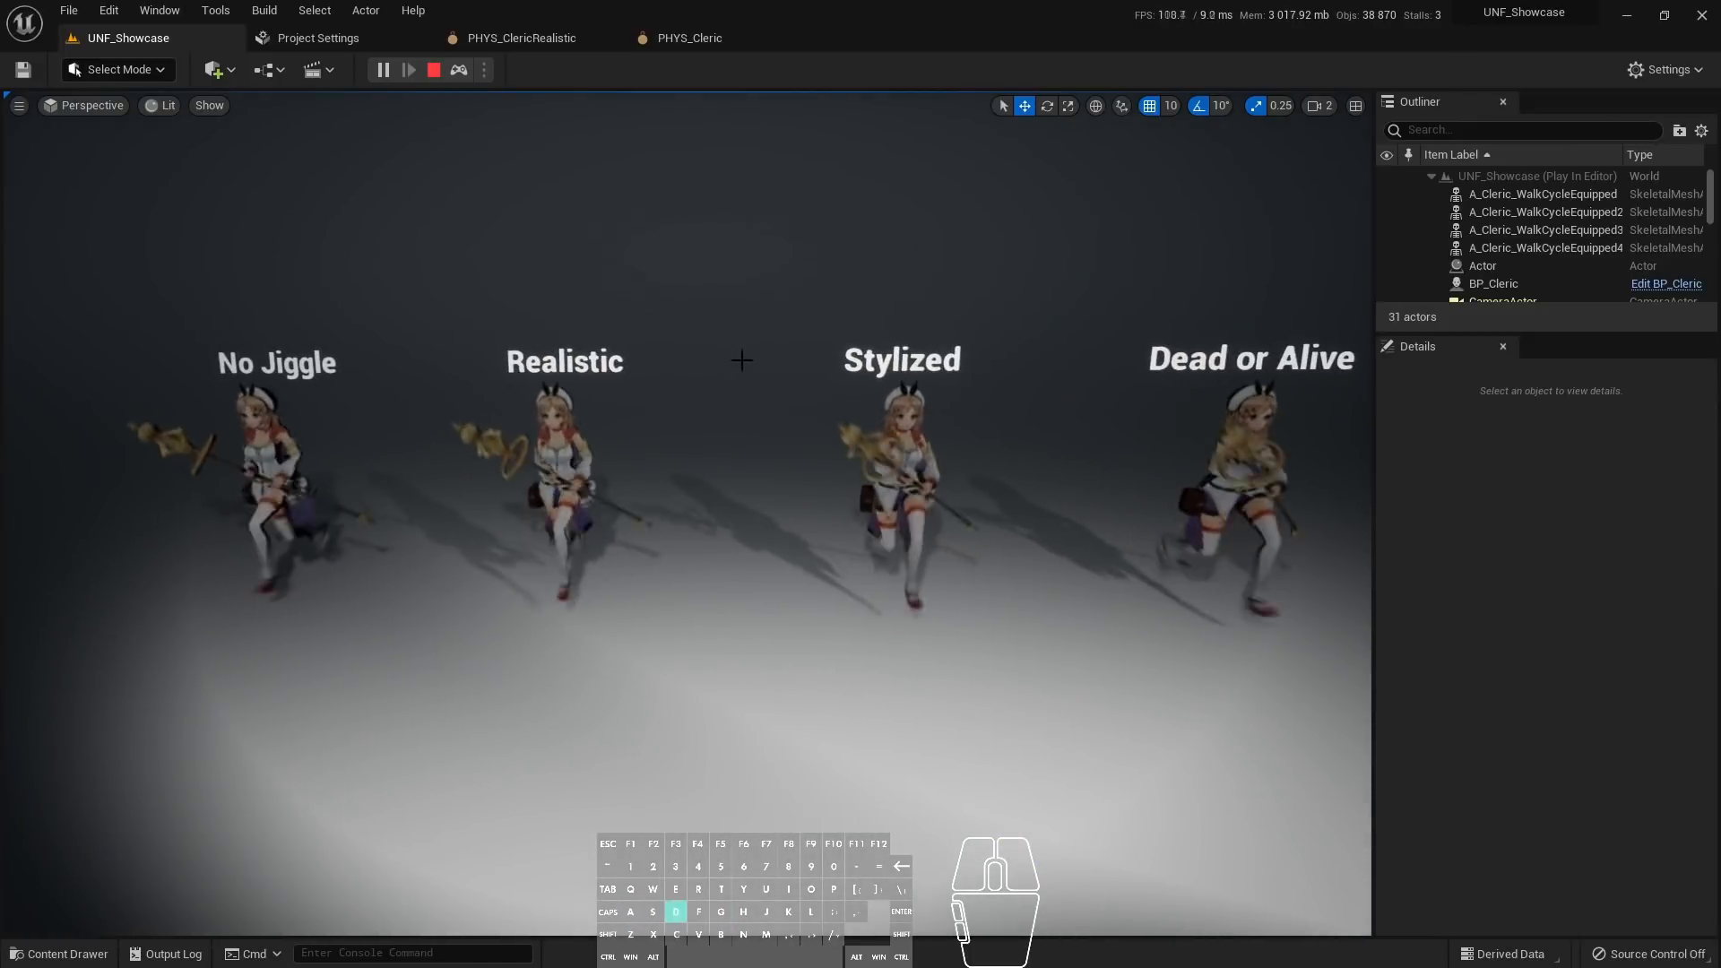